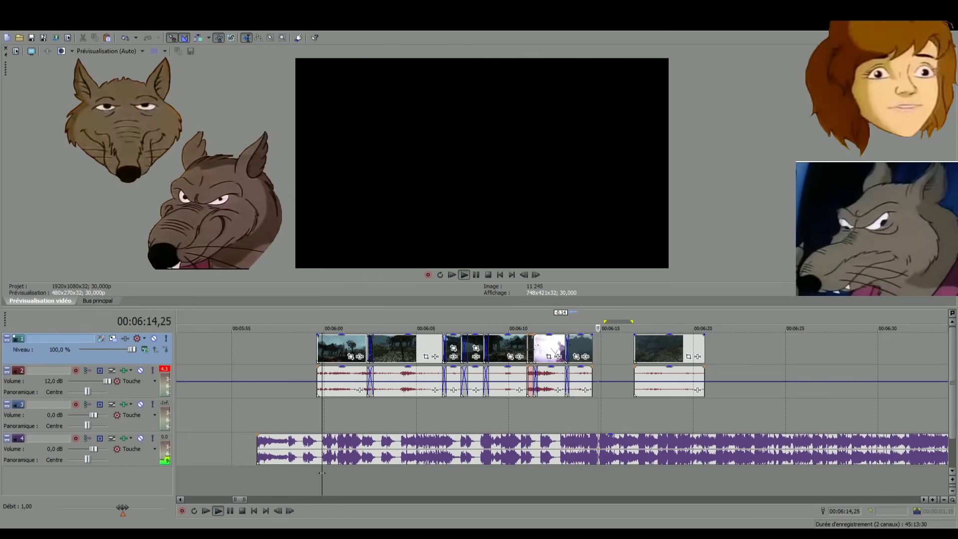
Trim the end of the clip after the lightning shot and preview the cut
{"action": "key", "text": "space"}
{"action": "left_click", "coordinate": [553, 476]}
{"action": "scroll", "coordinate": [553, 476], "scroll_direction": "up", "scroll_amount": 4}
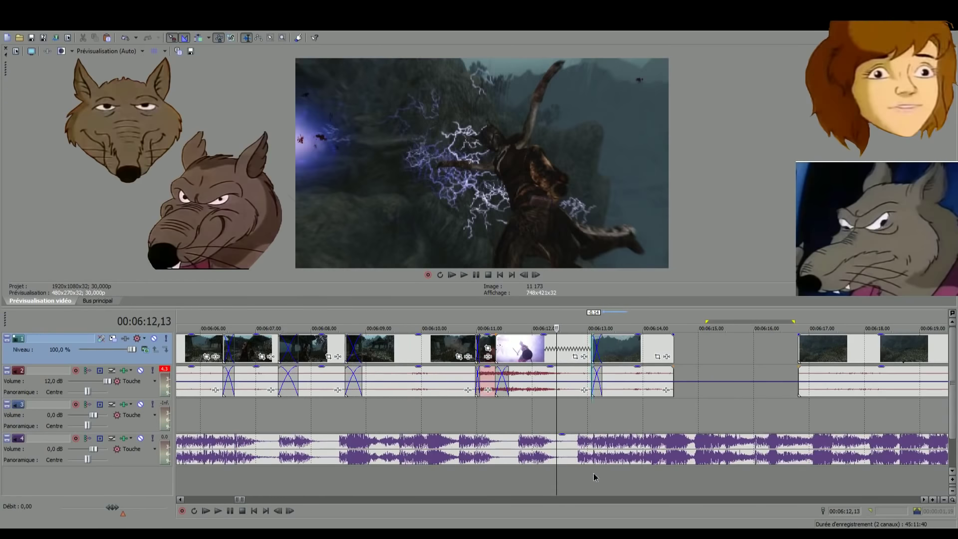
{"action": "left_click", "coordinate": [592, 474]}
{"action": "key", "text": "space"}
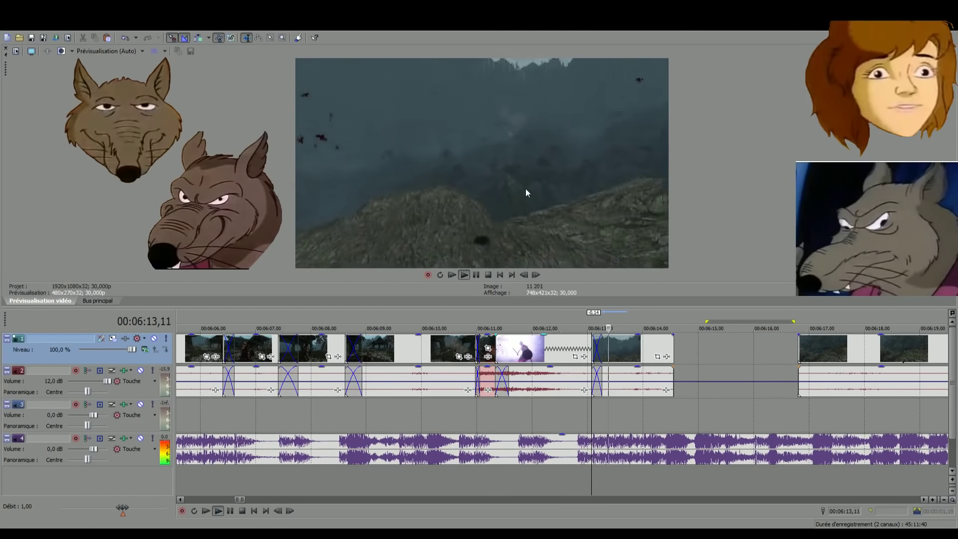
{"action": "key", "text": "space"}
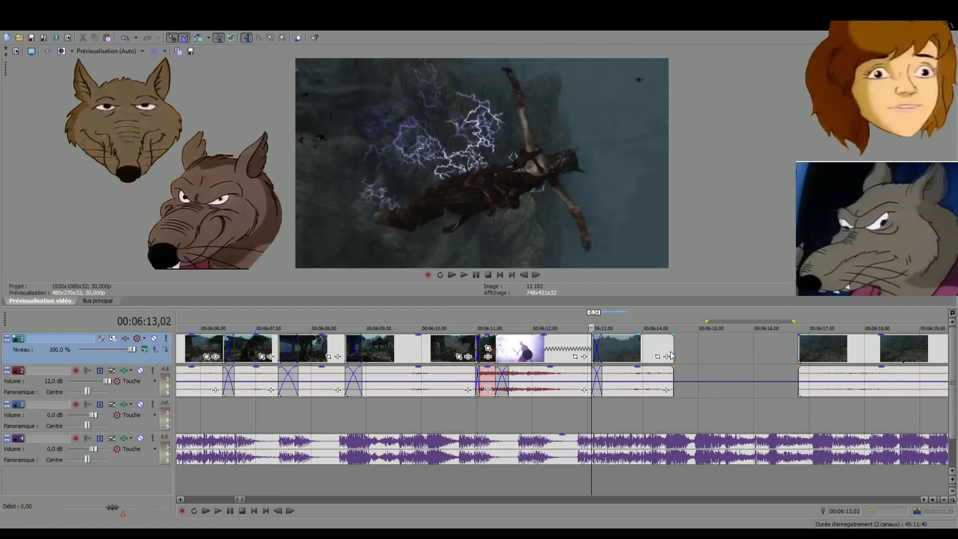
{"action": "left_click_drag", "start_coordinate": [672, 346], "coordinate": [649, 345]}
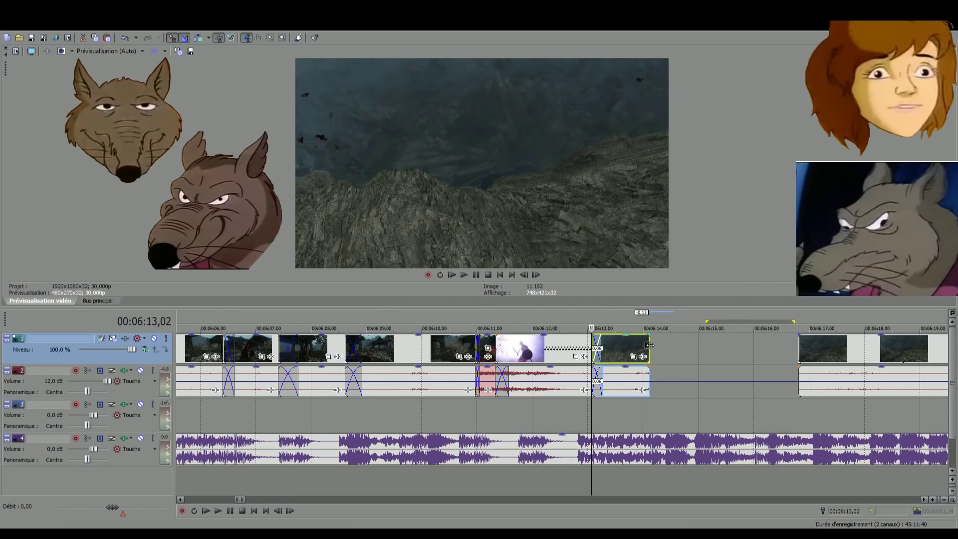
{"action": "key", "text": "space"}
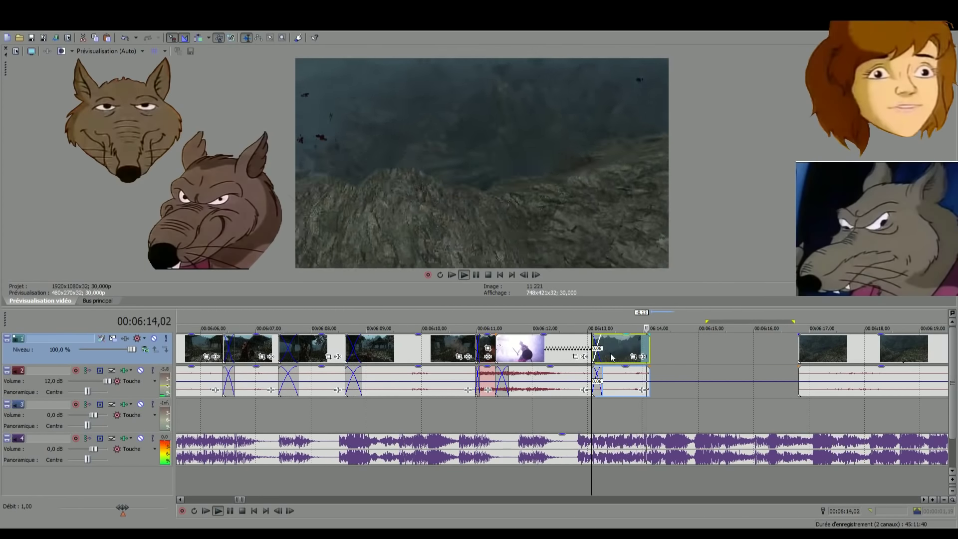
{"action": "key", "text": "space"}
Shift the earlier clips right by 3 frames (+0,03), previewing the section around 00:06:11
{"action": "left_click", "coordinate": [541, 352]}
{"action": "key", "text": "space"}
{"action": "key", "text": "space"}
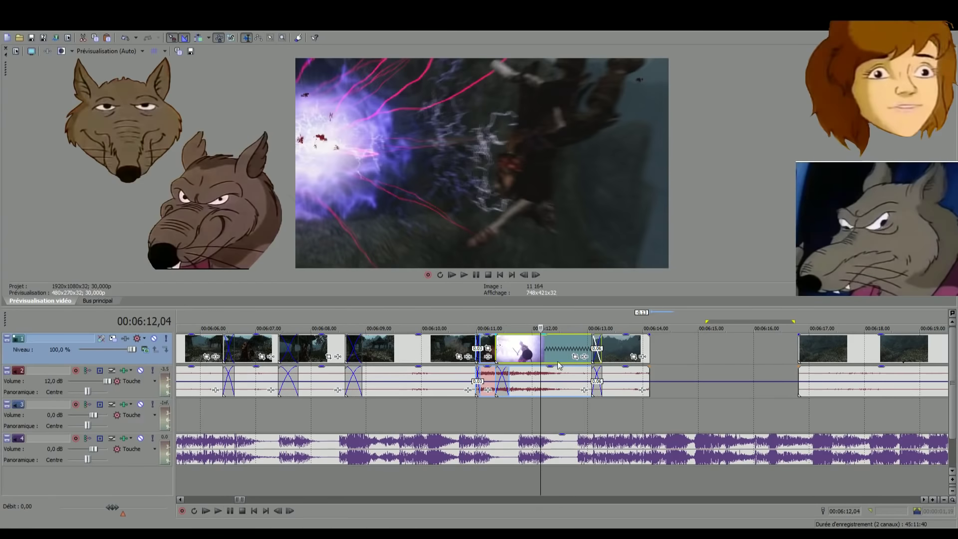
{"action": "left_click", "coordinate": [507, 475]}
{"action": "scroll", "coordinate": [507, 475], "scroll_direction": "up", "scroll_amount": 4}
{"action": "key", "text": "space"}
{"action": "key", "text": "space"}
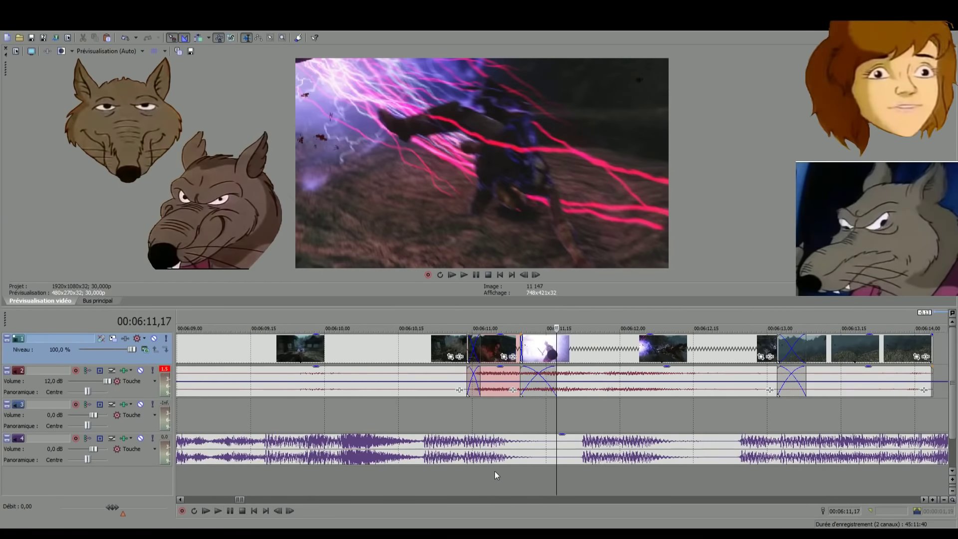
{"action": "left_click", "coordinate": [520, 477]}
{"action": "key", "text": "space"}
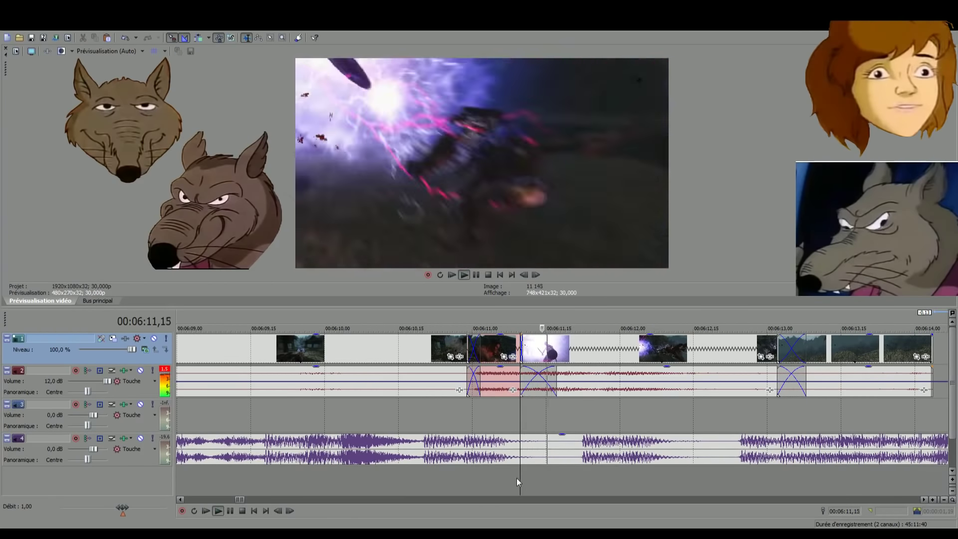
{"action": "left_click", "coordinate": [467, 476]}
{"action": "key", "text": "space"}
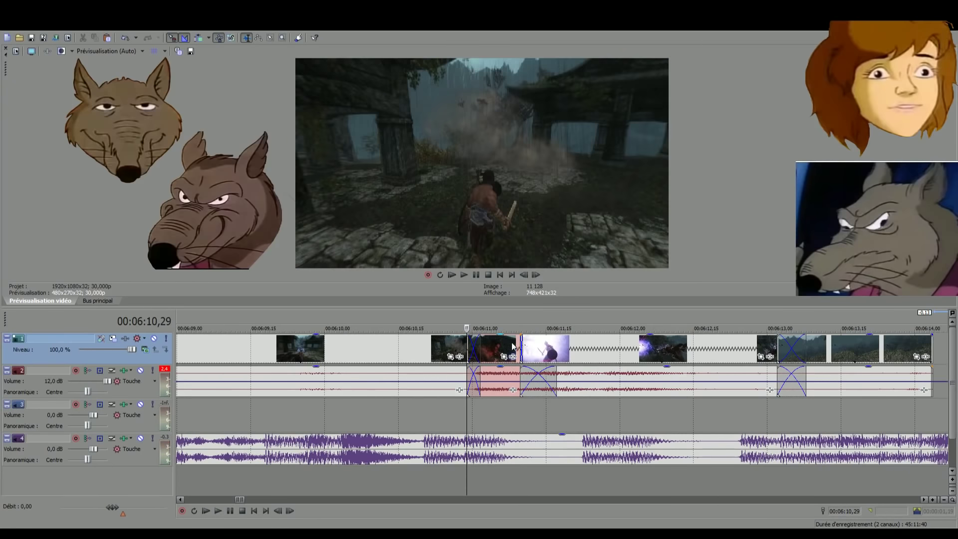
{"action": "key", "text": "space"}
{"action": "key", "text": "space"}
{"action": "left_click_drag", "start_coordinate": [492, 350], "coordinate": [464, 351]}
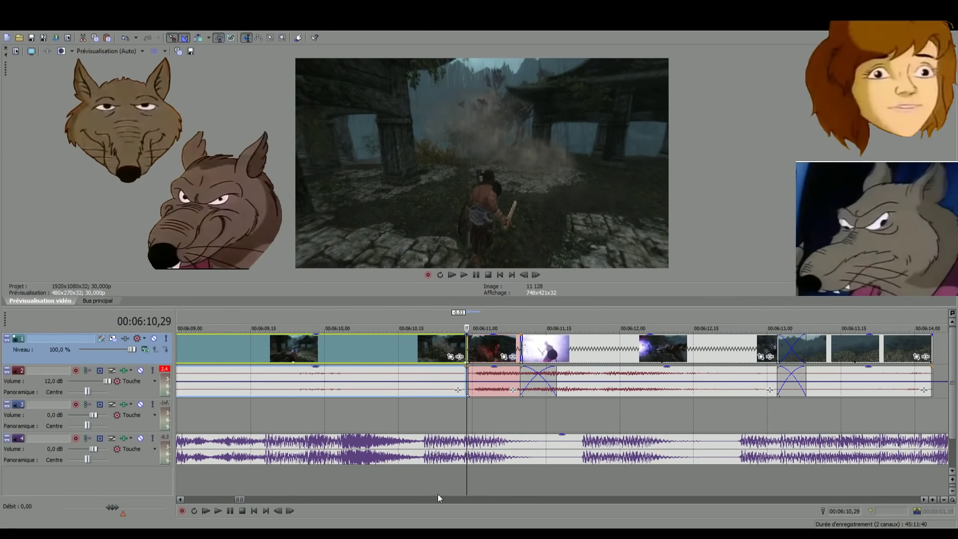
{"action": "left_click", "coordinate": [438, 494]}
{"action": "key", "text": "space"}
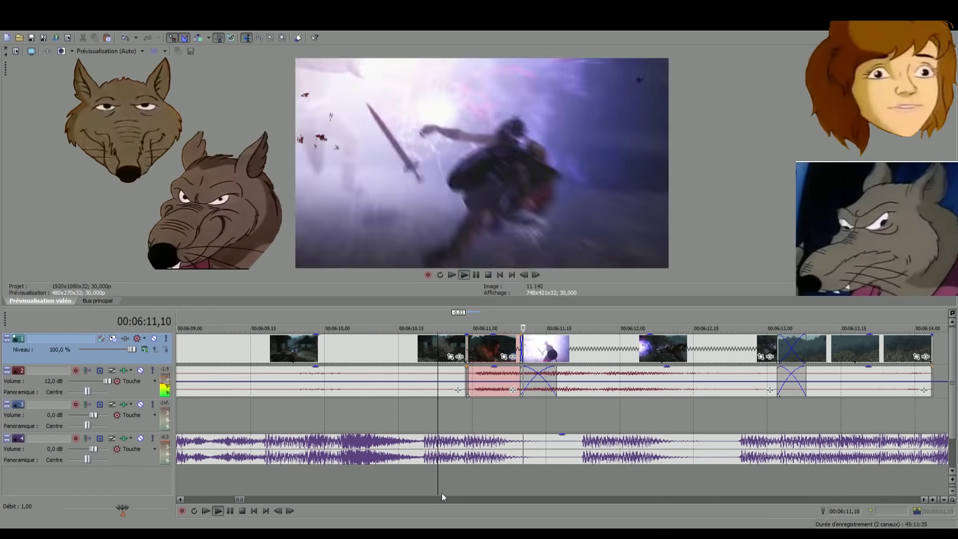
{"action": "key", "text": "space"}
Adjust the red clip's edge and replay the edited cut
{"action": "left_click_drag", "start_coordinate": [469, 349], "coordinate": [480, 350]}
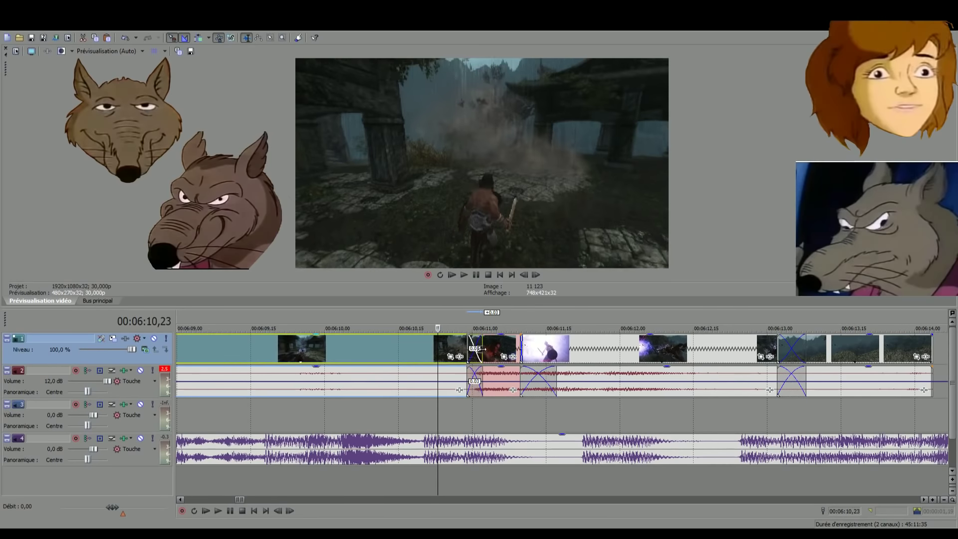
{"action": "left_click", "coordinate": [460, 476]}
{"action": "key", "text": "space"}
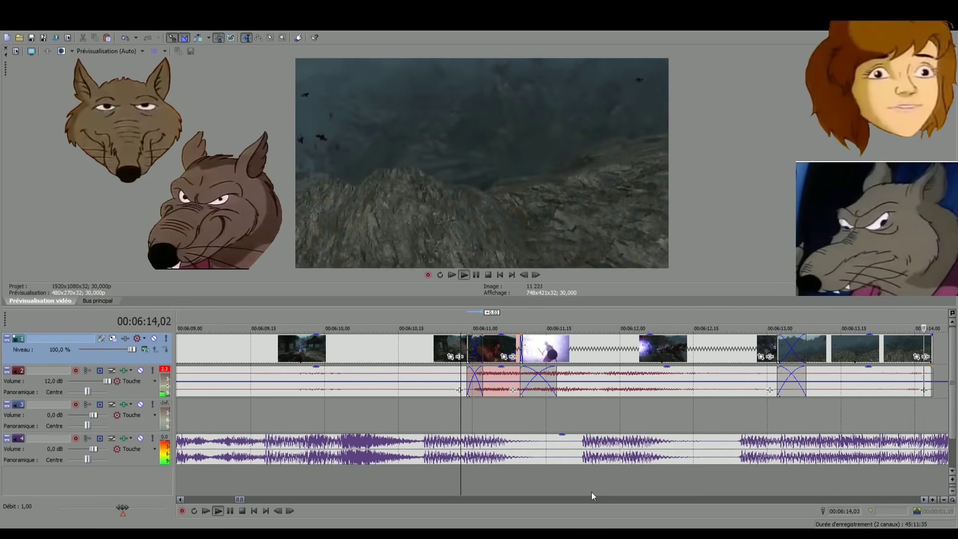
{"action": "key", "text": "space"}
{"action": "key", "text": "space"}
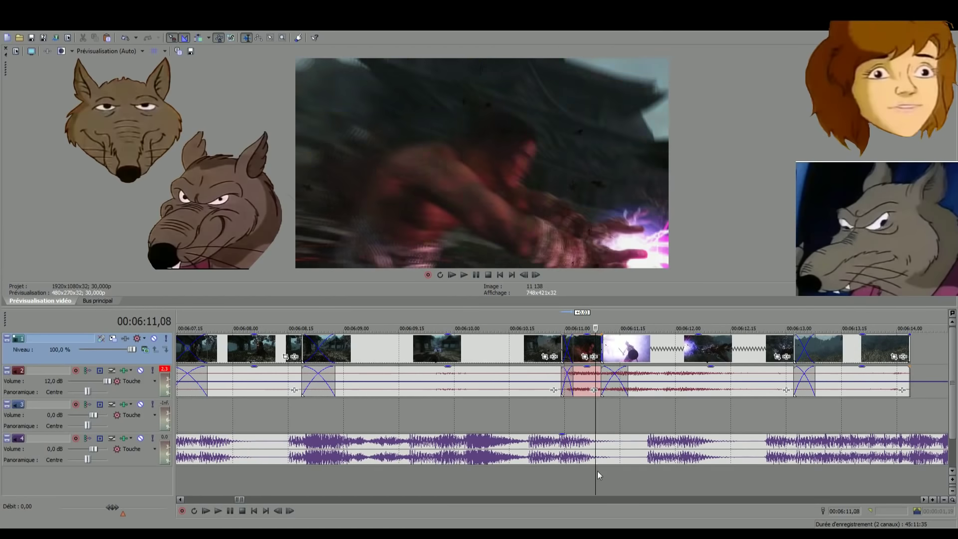
Slide the lightning clip left to lengthen its crossfade, previewing from 00:06:11,19
{"action": "key", "text": "space"}
{"action": "left_click", "coordinate": [543, 485]}
{"action": "left_click", "coordinate": [421, 487]}
{"action": "key", "text": "space"}
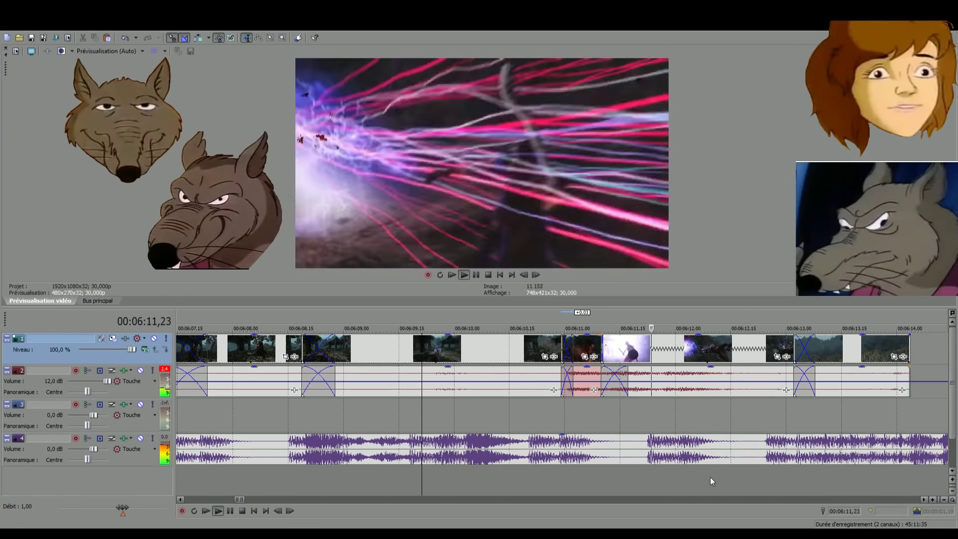
{"action": "key", "text": "space"}
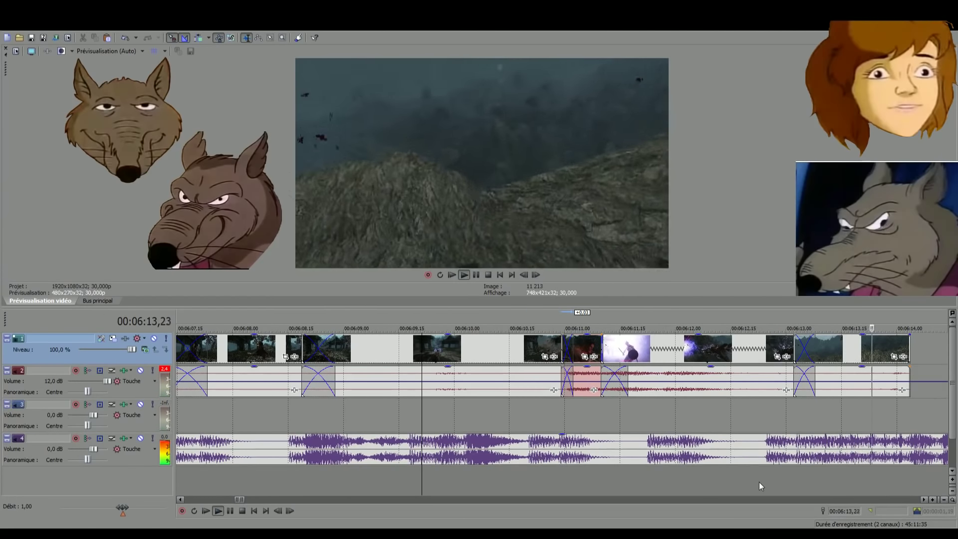
{"action": "left_click", "coordinate": [758, 482]}
{"action": "key", "text": "space"}
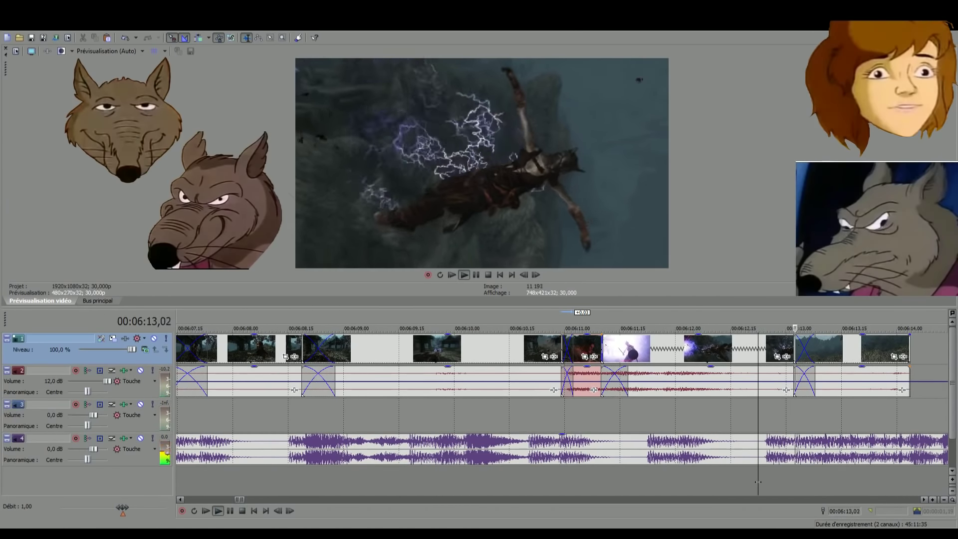
{"action": "left_click_drag", "start_coordinate": [834, 351], "coordinate": [766, 343]}
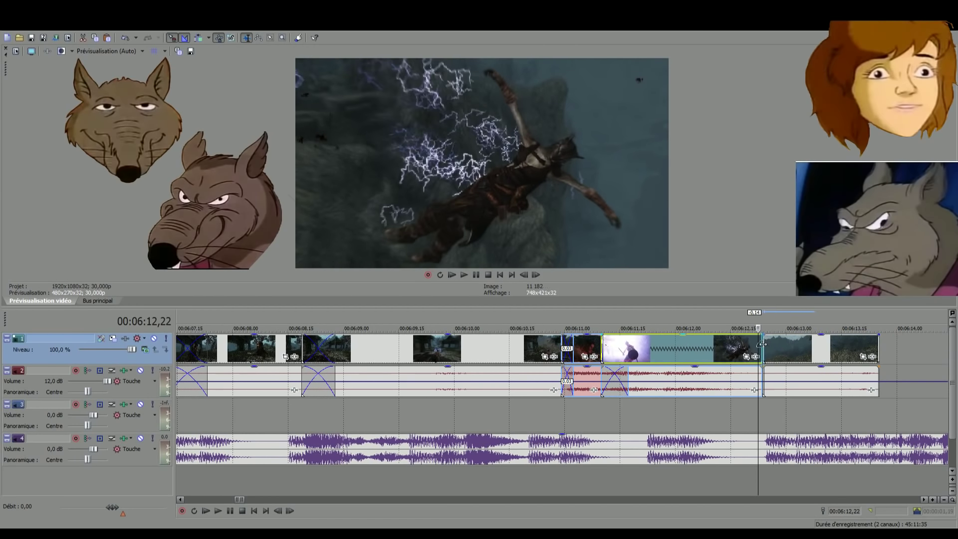
{"action": "left_click", "coordinate": [642, 475]}
{"action": "key", "text": "space"}
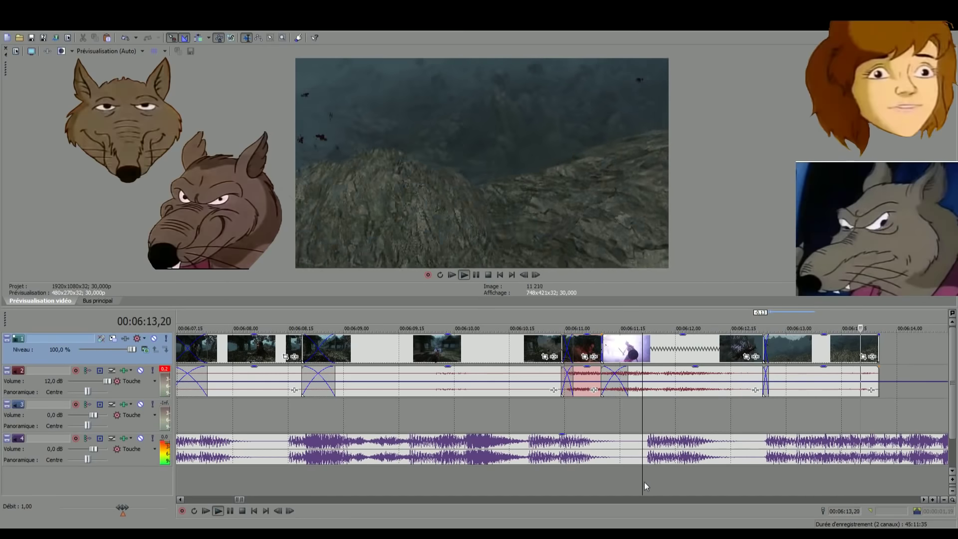
{"action": "key", "text": "space"}
Extend the lightning clip's end by 8 frames (0,08) and review the crossfade
{"action": "left_click", "coordinate": [746, 483]}
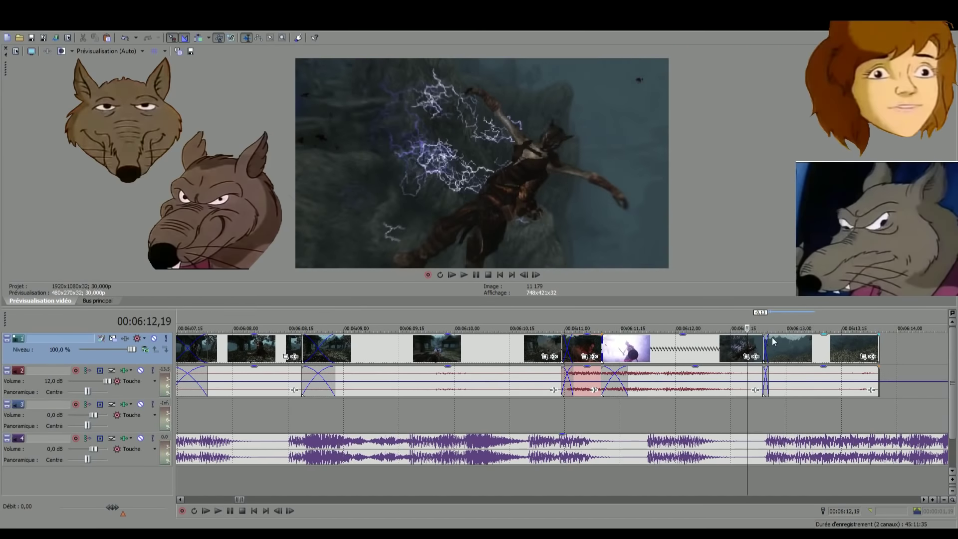
{"action": "left_click_drag", "start_coordinate": [767, 345], "coordinate": [797, 345]}
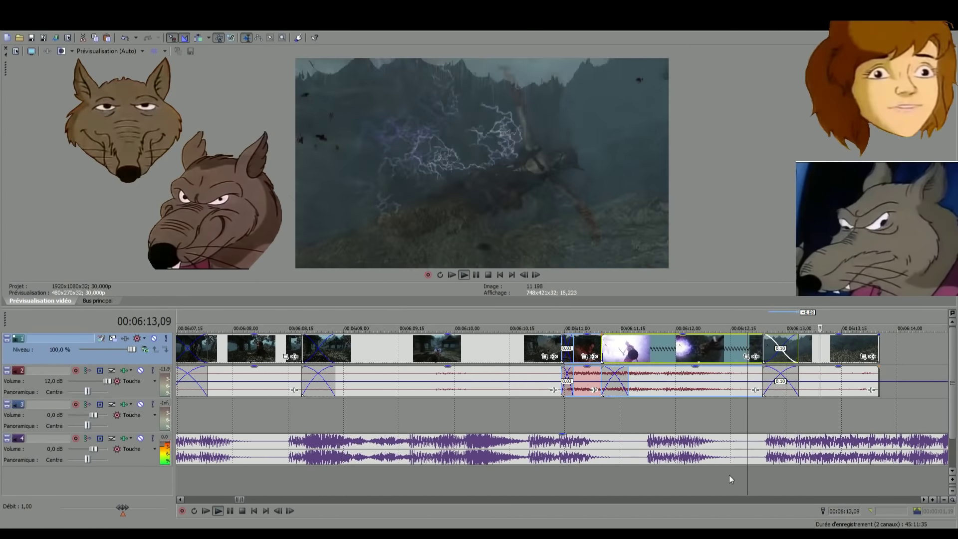
{"action": "key", "text": "space"}
{"action": "left_click", "coordinate": [708, 488]}
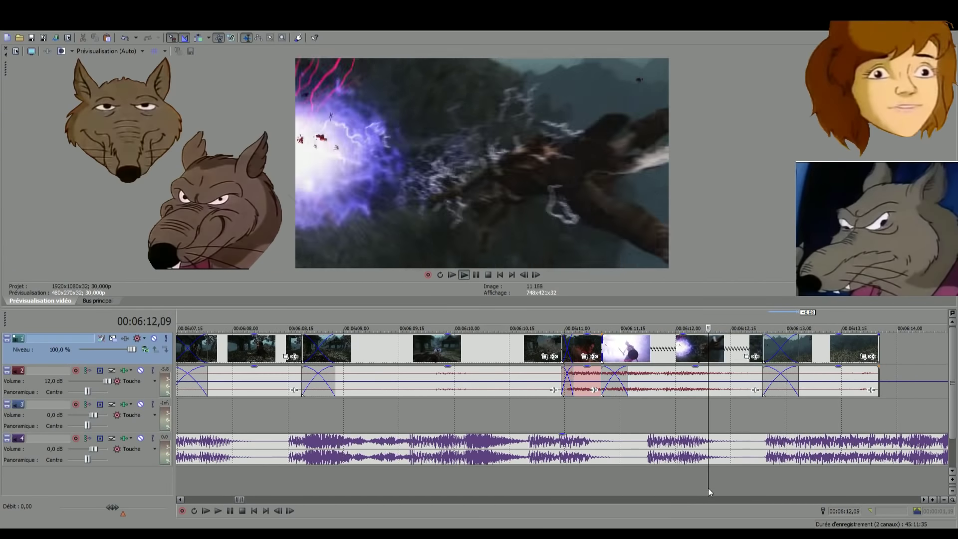
{"action": "key", "text": "space"}
{"action": "key", "text": "space"}
{"action": "left_click", "coordinate": [635, 474]}
{"action": "key", "text": "space"}
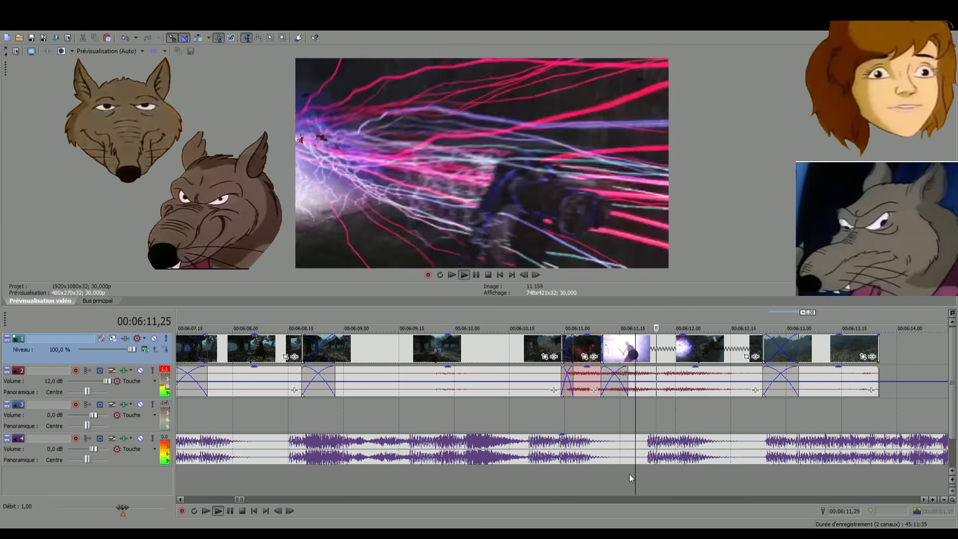
{"action": "key", "text": "space"}
{"action": "left_click", "coordinate": [615, 467]}
{"action": "key", "text": "space"}
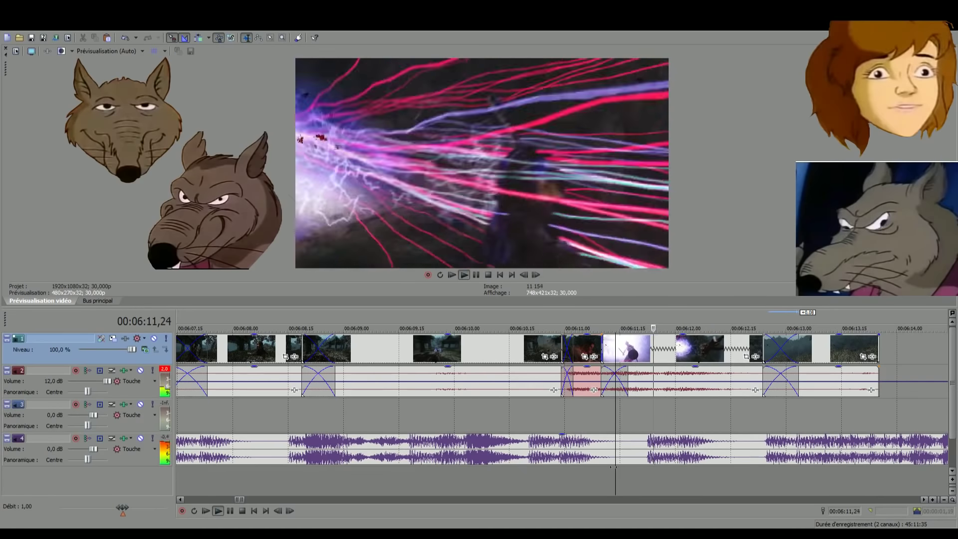
{"action": "key", "text": "space"}
Select the lightning clip's video and audio events and play them back
{"action": "left_click", "coordinate": [663, 363]}
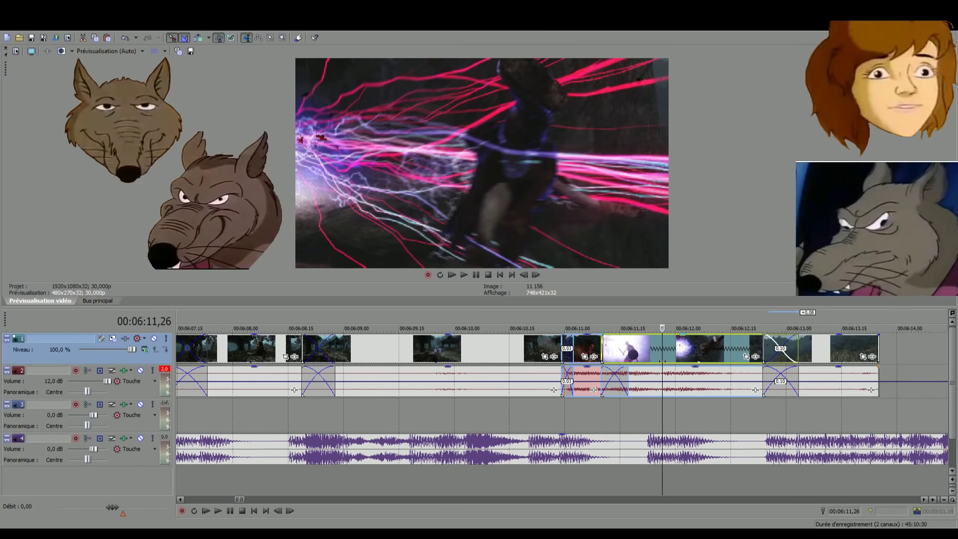
{"action": "left_click", "coordinate": [652, 385]}
{"action": "key", "text": "space"}
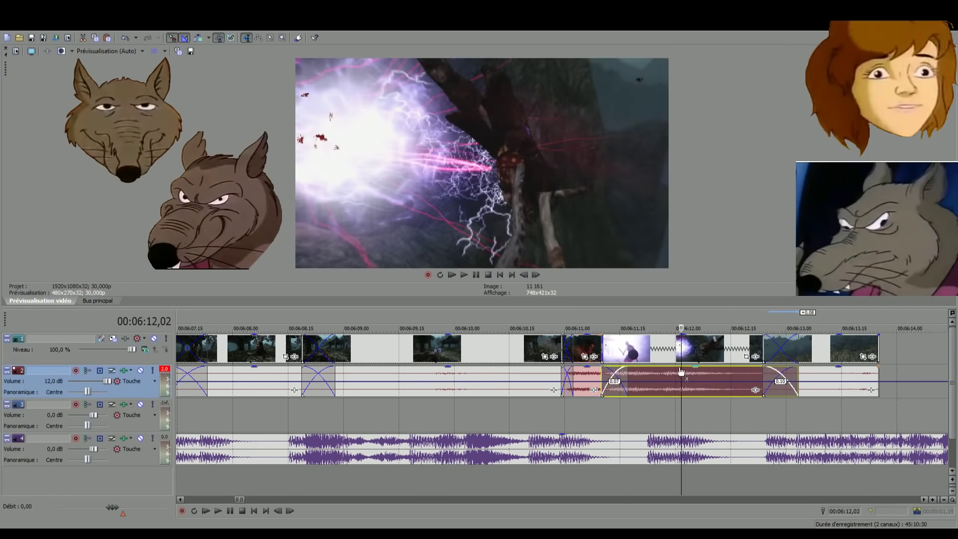
{"action": "key", "text": "space"}
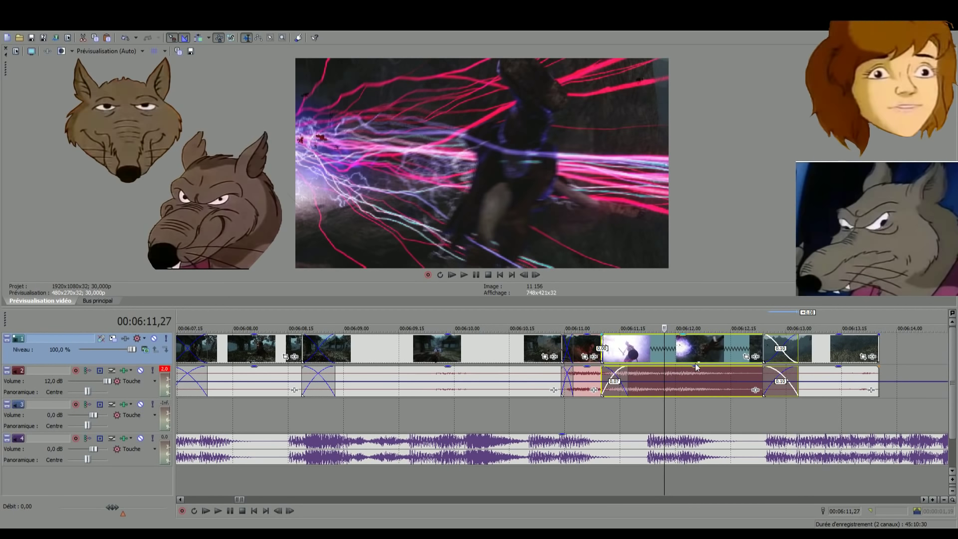
{"action": "left_click", "coordinate": [718, 355]}
Shorten the clip's fade-out from 0.10 to 0.03 and play it back
{"action": "left_click_drag", "start_coordinate": [797, 336], "coordinate": [766, 353]}
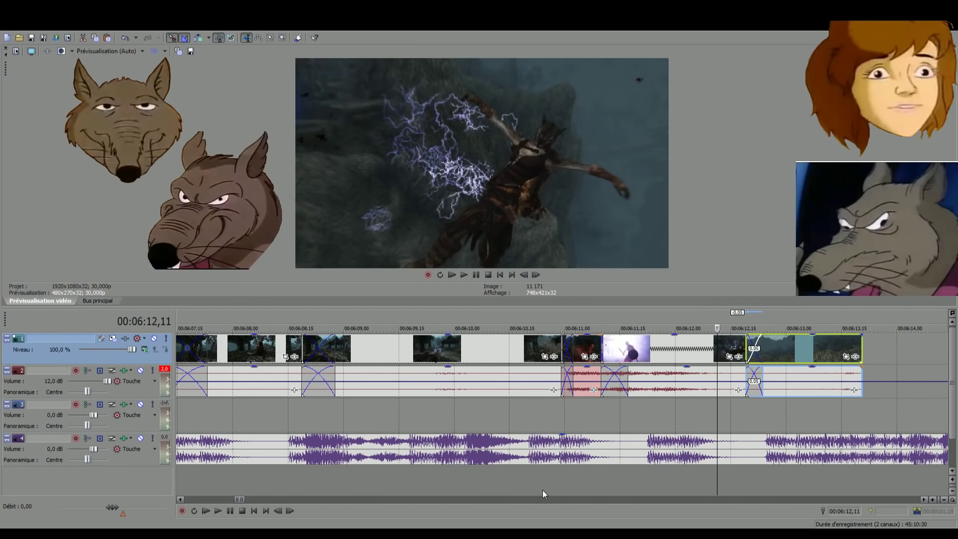
{"action": "left_click", "coordinate": [585, 478]}
{"action": "key", "text": "space"}
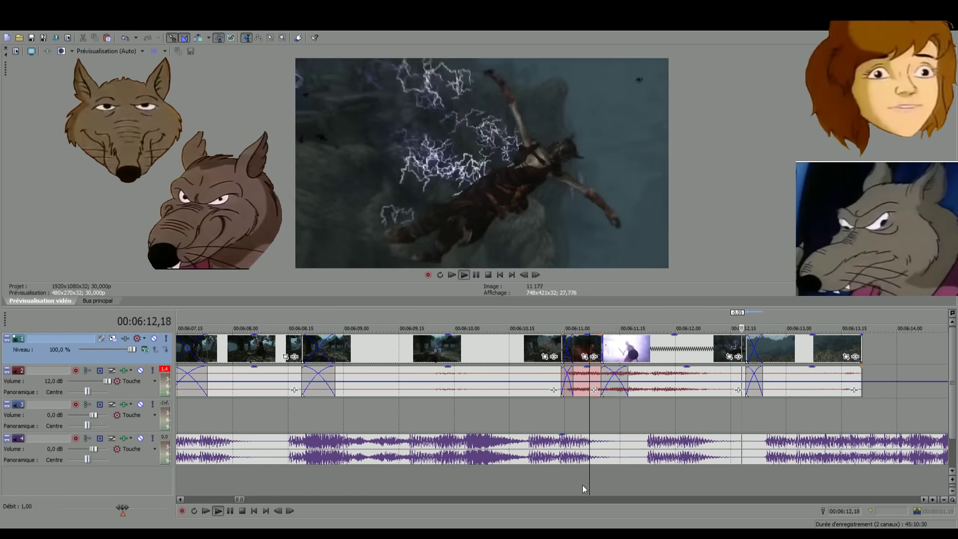
{"action": "key", "text": "space"}
Nudge the last clip to the right and preview the final clips
{"action": "left_click_drag", "start_coordinate": [778, 351], "coordinate": [795, 346]}
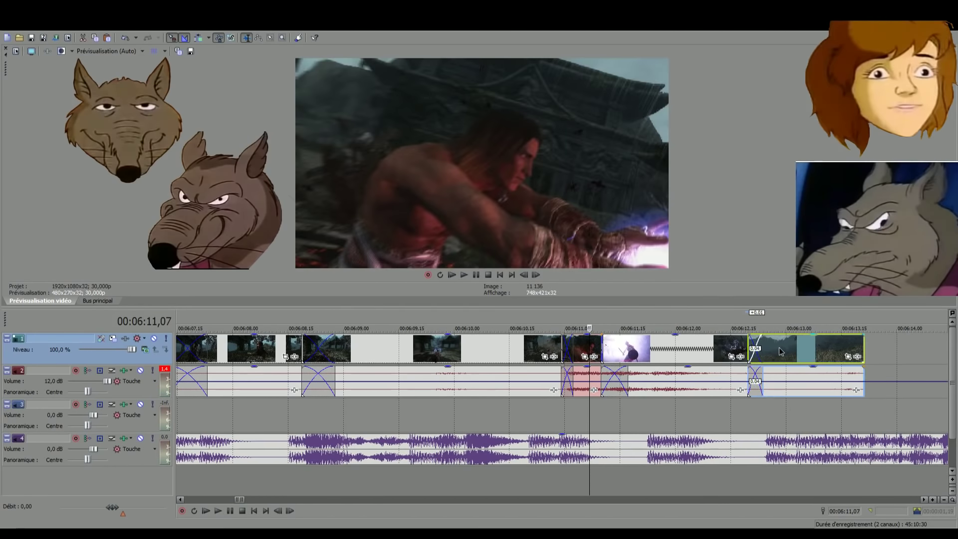
{"action": "left_click", "coordinate": [747, 481]}
{"action": "key", "text": "space"}
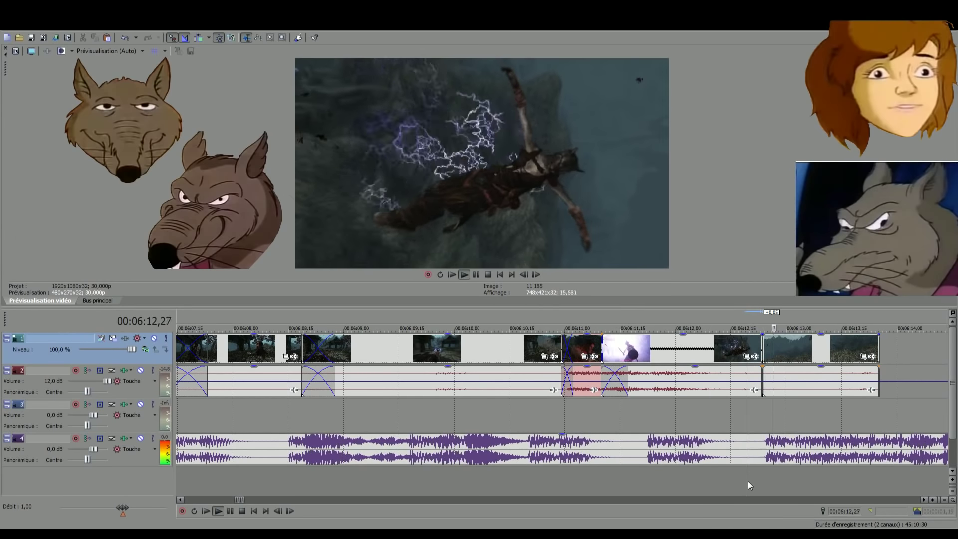
{"action": "left_click", "coordinate": [693, 488]}
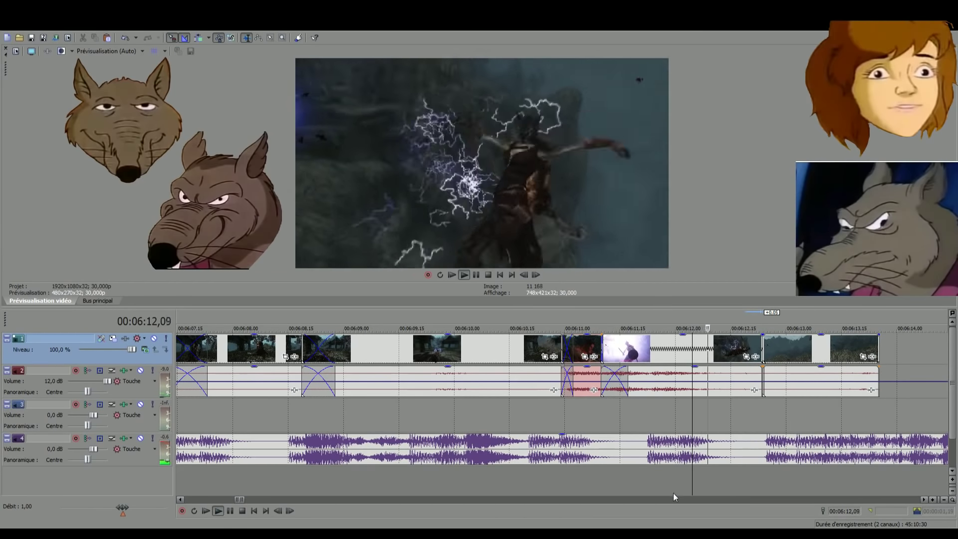
{"action": "key", "text": "space"}
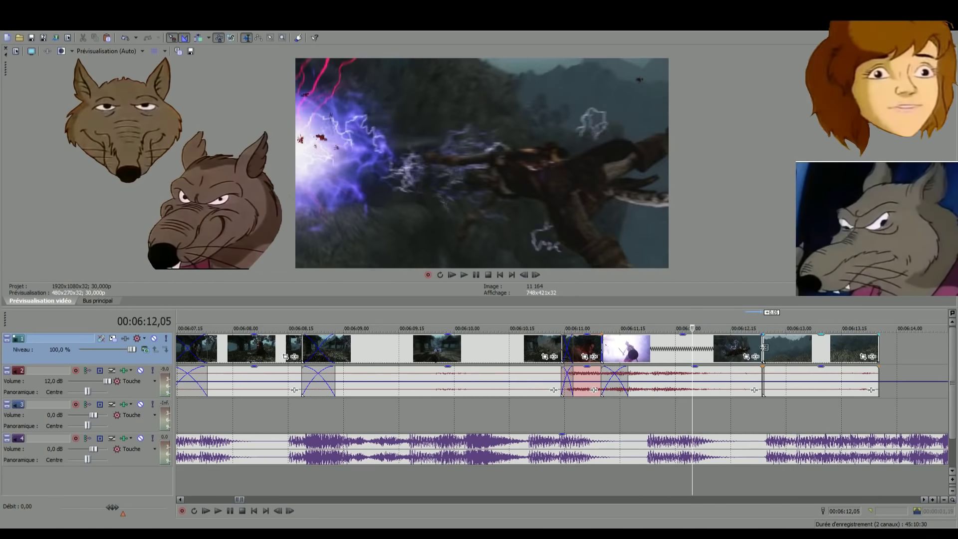
Extend the previous clip's end into the last clip to close the gap, then review the crossfade
{"action": "left_click_drag", "start_coordinate": [764, 348], "coordinate": [776, 351]}
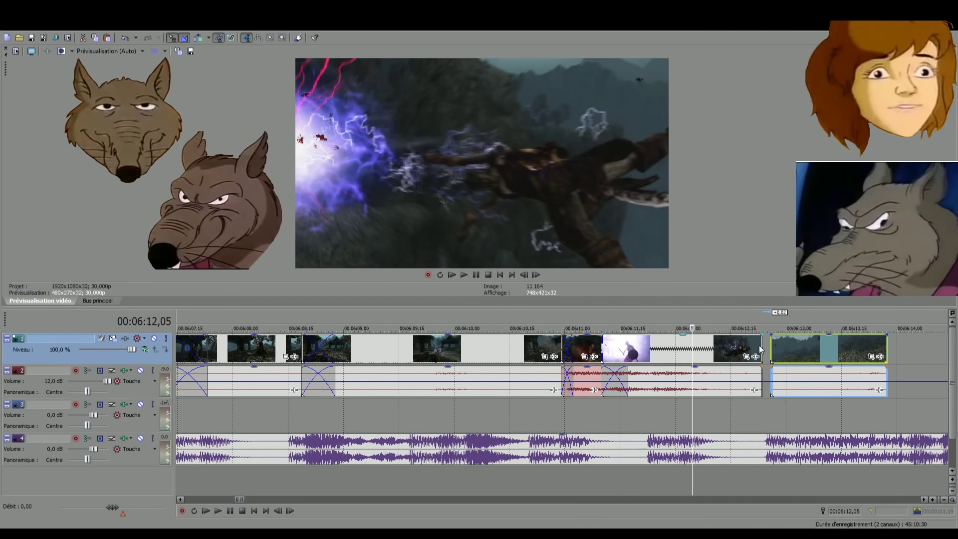
{"action": "left_click_drag", "start_coordinate": [759, 346], "coordinate": [796, 347]}
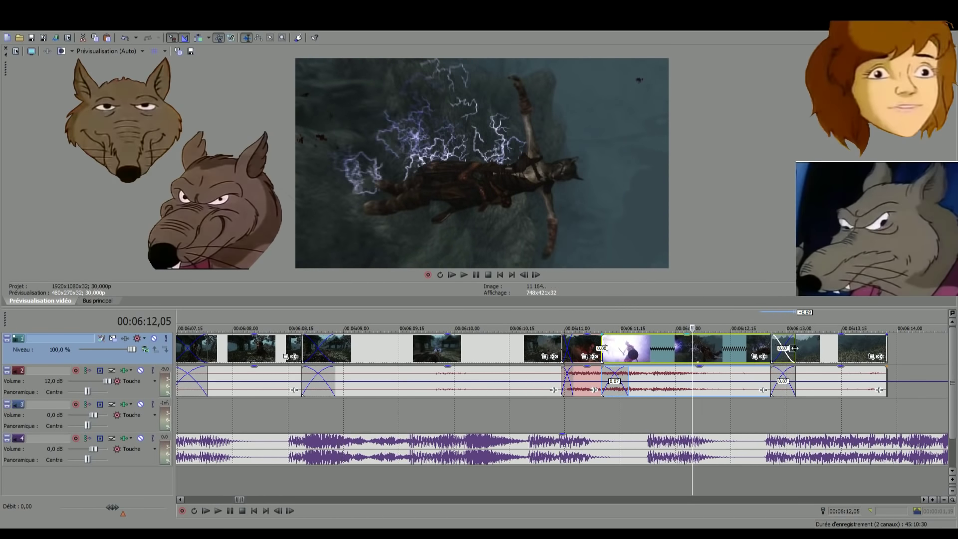
{"action": "key", "text": "space"}
{"action": "left_click", "coordinate": [621, 484]}
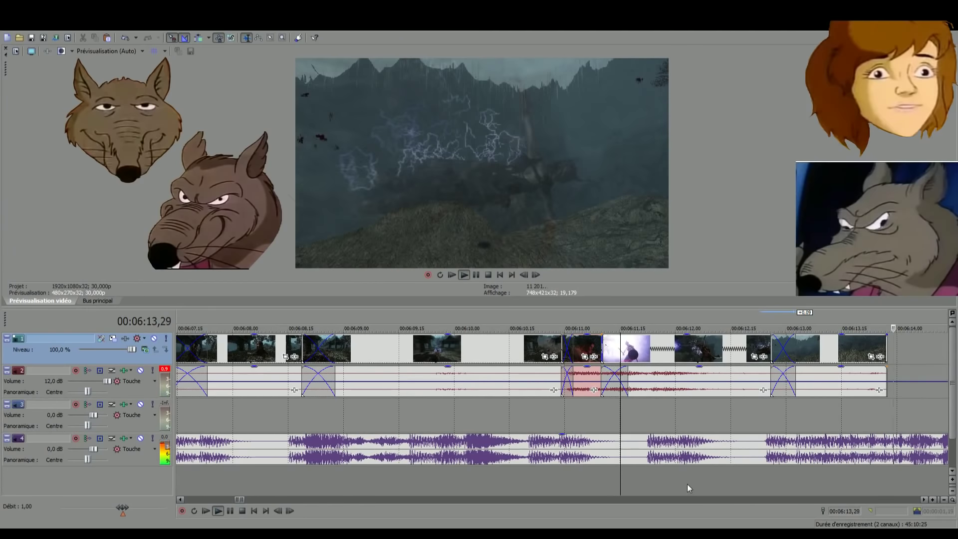
{"action": "key", "text": "space"}
{"action": "scroll", "coordinate": [686, 484], "scroll_direction": "down", "scroll_amount": 2}
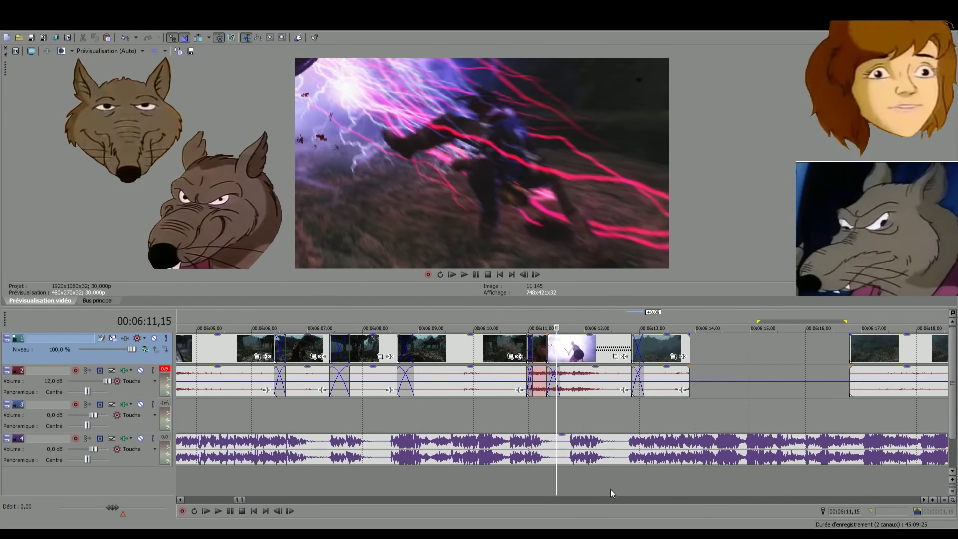
{"action": "key", "text": "space"}
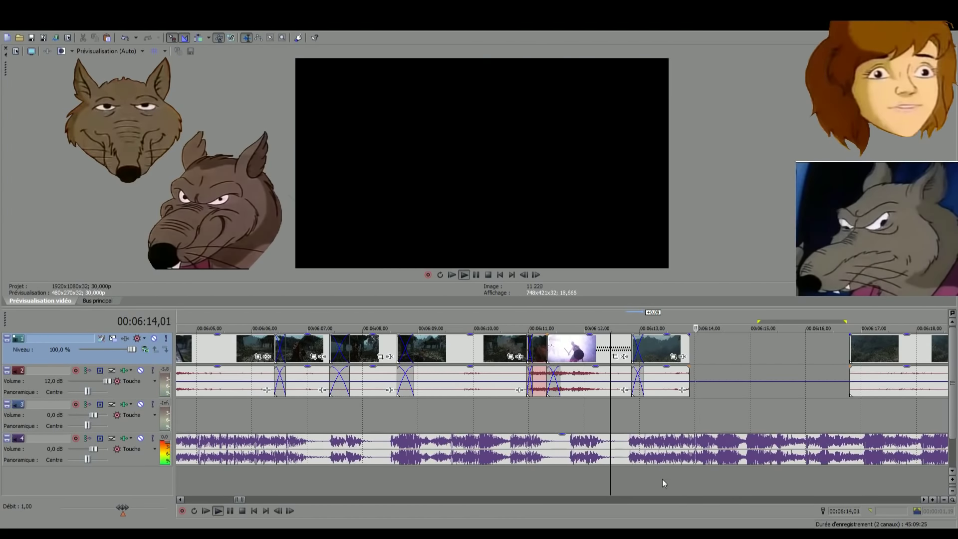
Lengthen the clip's end to about 6:15 and preview it from 6:12
{"action": "left_click", "coordinate": [650, 477]}
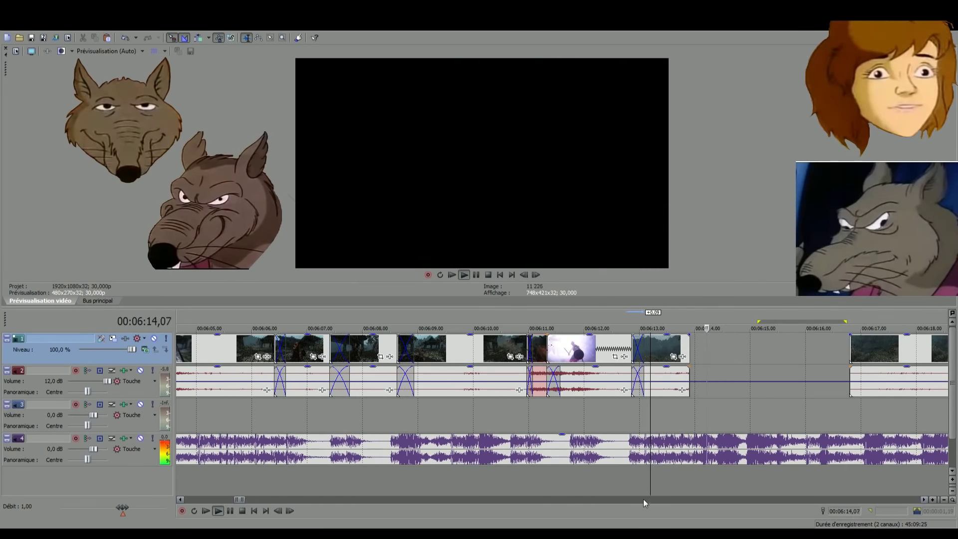
{"action": "key", "text": "space"}
{"action": "key", "text": "space"}
{"action": "left_click", "coordinate": [585, 479]}
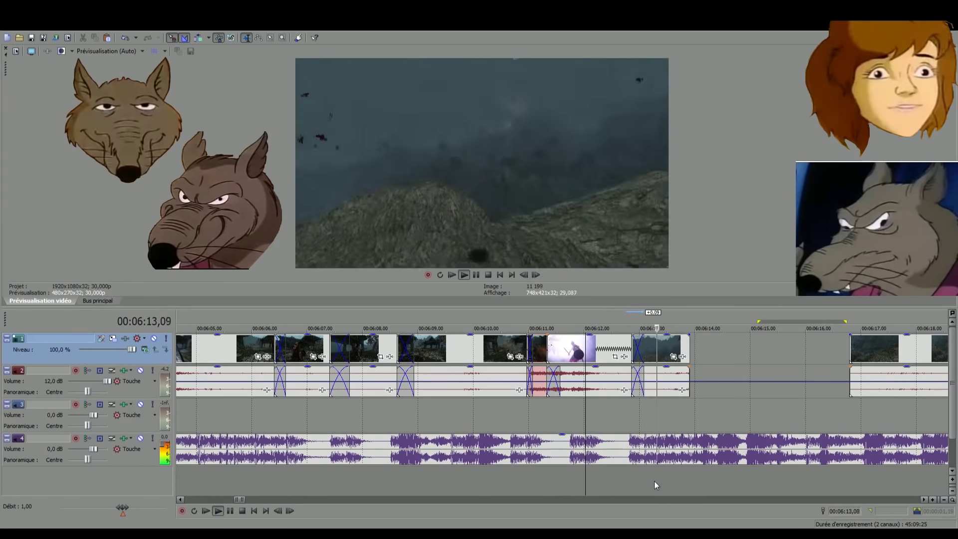
{"action": "key", "text": "space"}
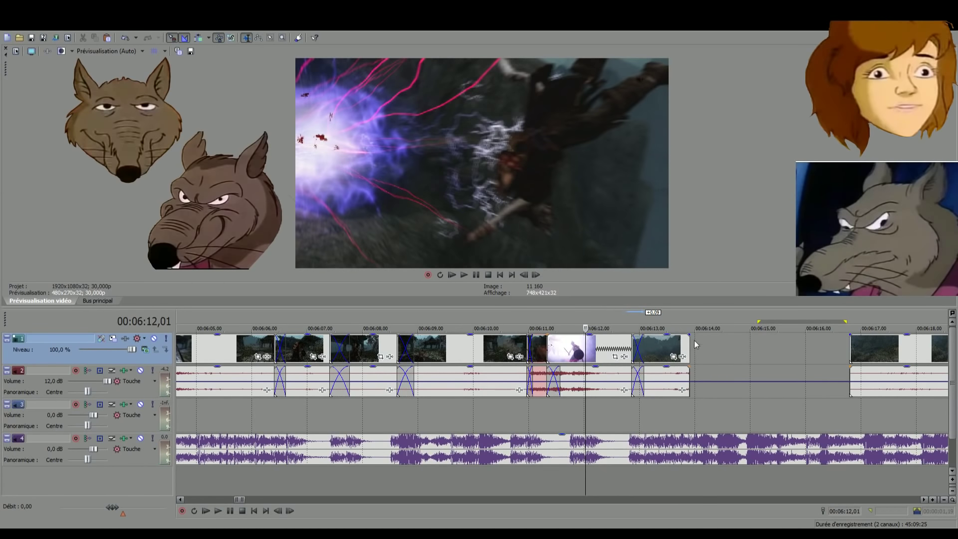
{"action": "left_click_drag", "start_coordinate": [688, 342], "coordinate": [777, 341]}
{"action": "key", "text": "space"}
{"action": "left_click", "coordinate": [684, 484]}
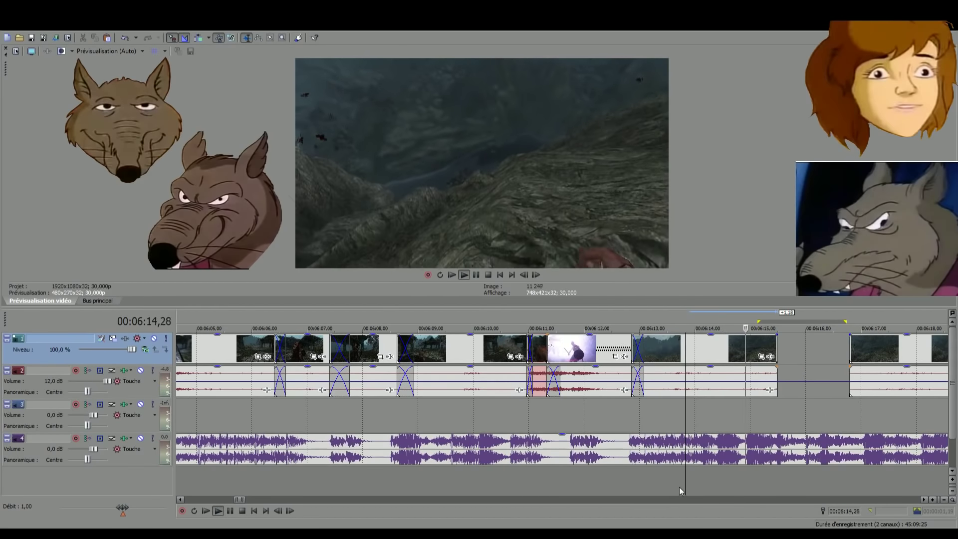
{"action": "left_click", "coordinate": [595, 473]}
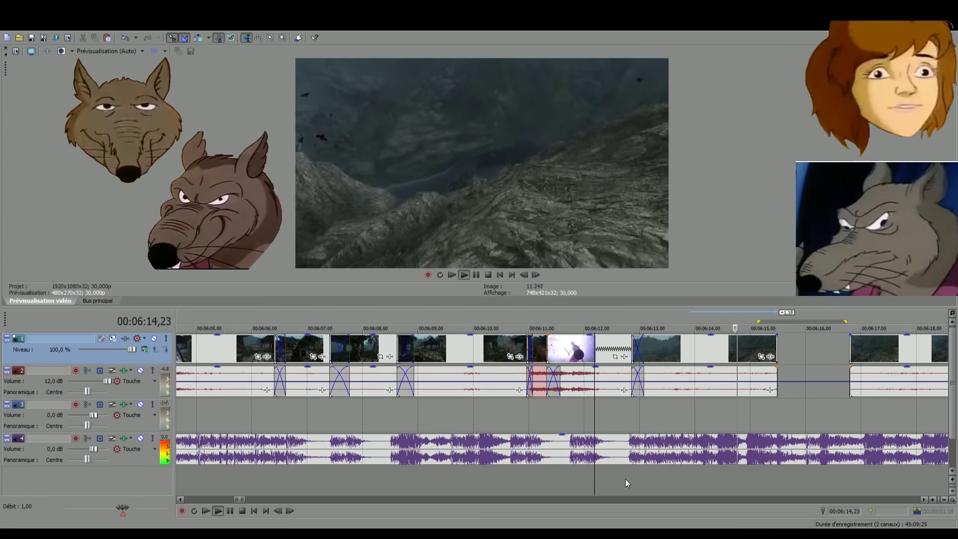
{"action": "left_click", "coordinate": [639, 475]}
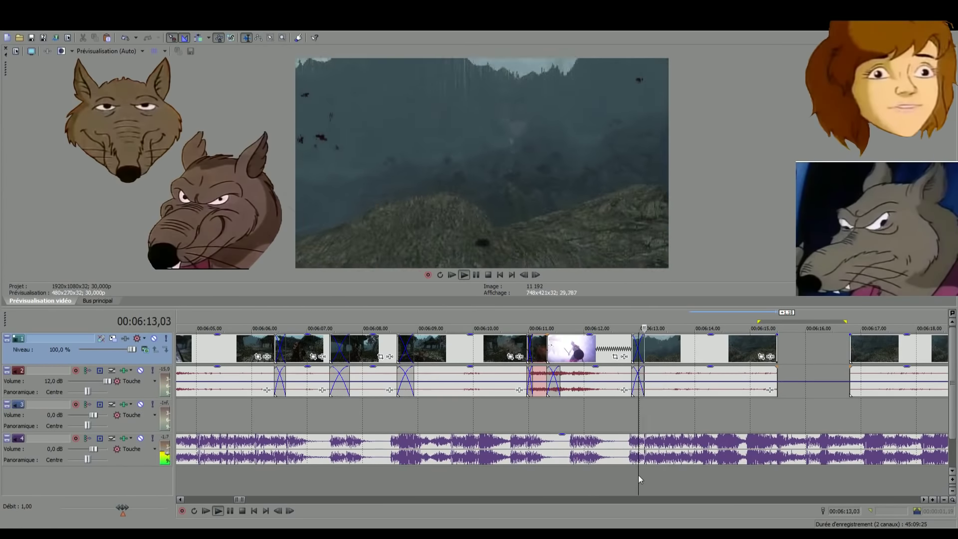
{"action": "key", "text": "space"}
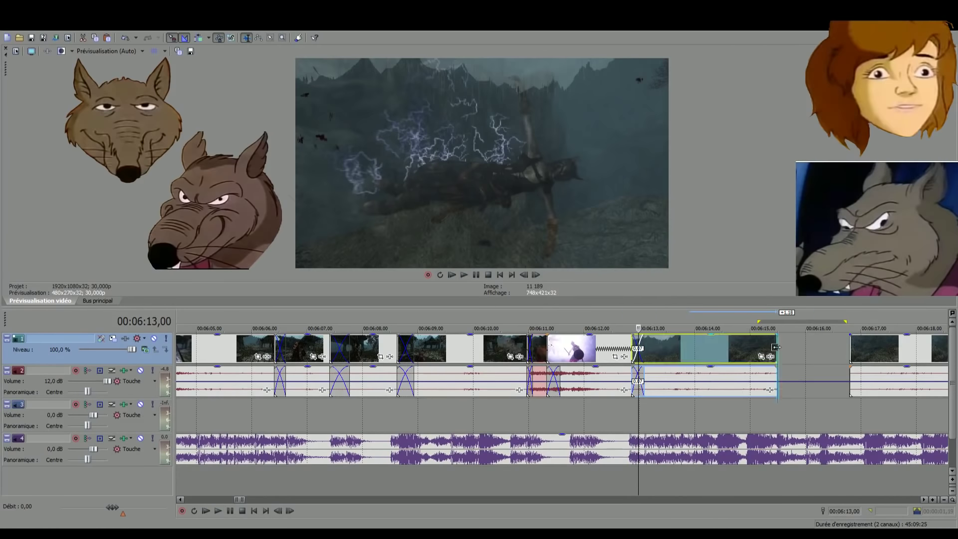
Trim the clip around 6:13 shorter and slide it left for a 0.09 crossfade
{"action": "left_click_drag", "start_coordinate": [777, 347], "coordinate": [663, 349]}
{"action": "left_click", "coordinate": [666, 480]}
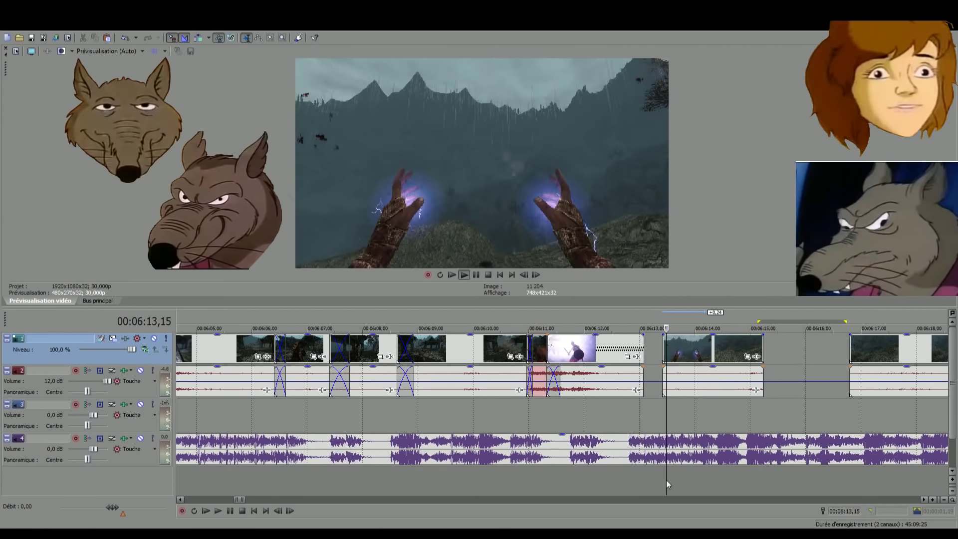
{"action": "key", "text": "space"}
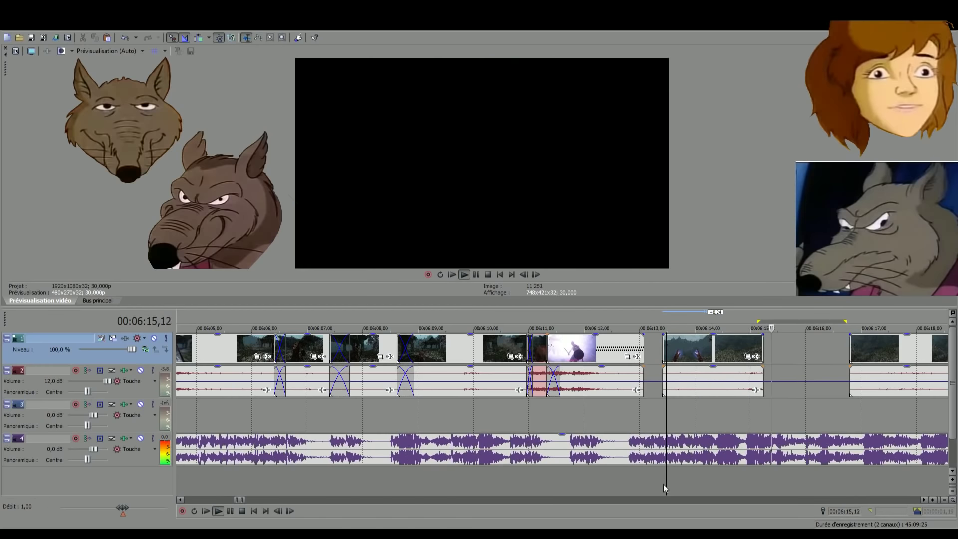
{"action": "key", "text": "space"}
{"action": "left_click_drag", "start_coordinate": [686, 348], "coordinate": [650, 351]}
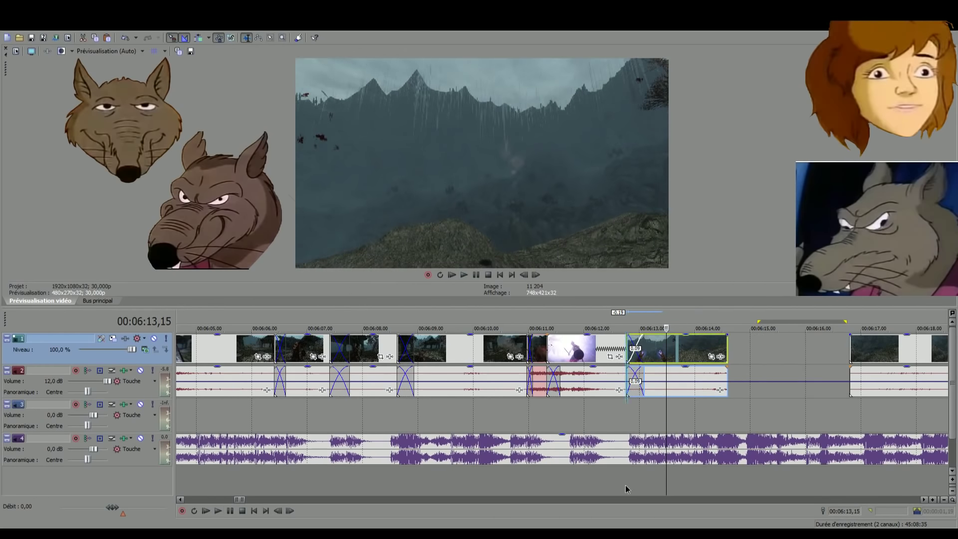
{"action": "left_click", "coordinate": [625, 485]}
{"action": "key", "text": "space"}
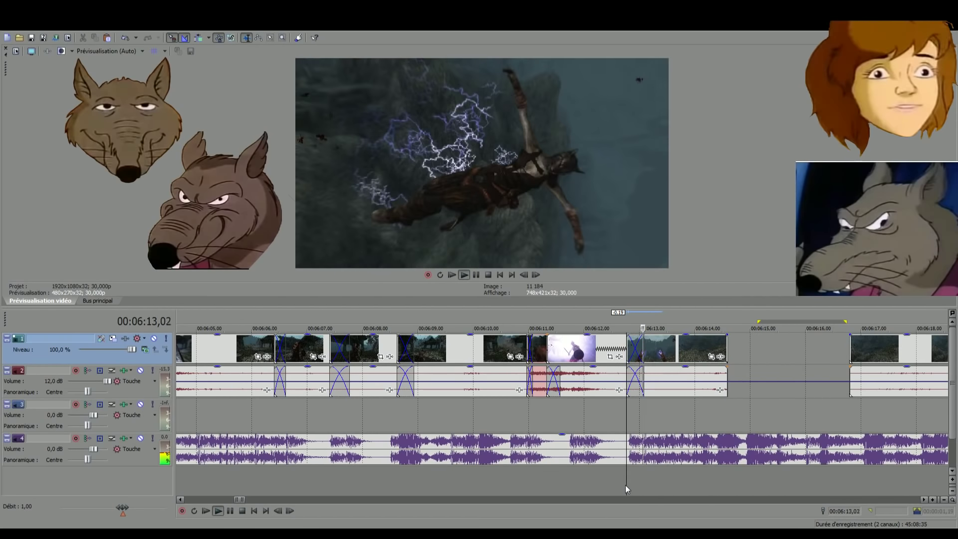
{"action": "key", "text": "space"}
Select the 6:11–6:14 range on the timeline and play it
{"action": "scroll", "coordinate": [684, 486], "scroll_direction": "right", "scroll_amount": 5}
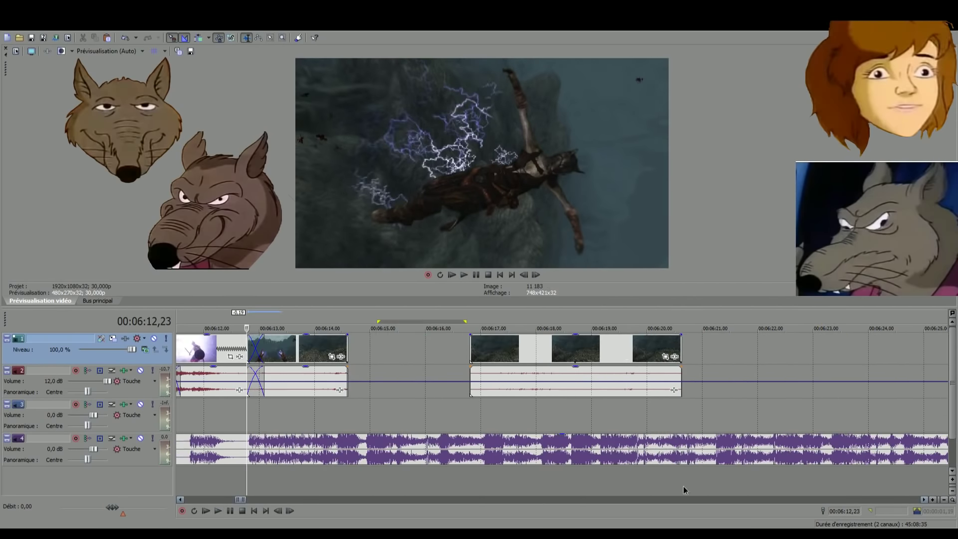
{"action": "scroll", "coordinate": [604, 485], "scroll_direction": "left", "scroll_amount": 4}
{"action": "left_click_drag", "start_coordinate": [463, 486], "coordinate": [655, 468]}
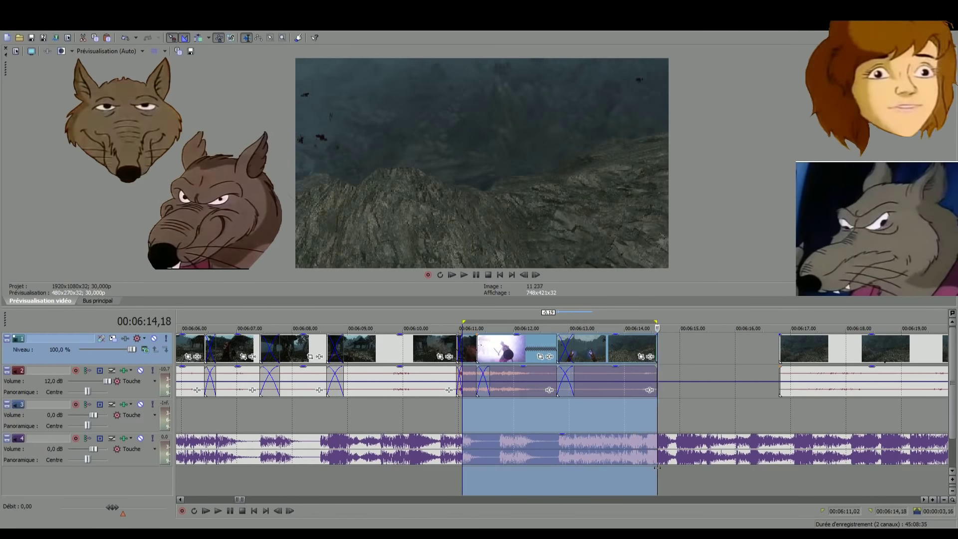
{"action": "key", "text": "space"}
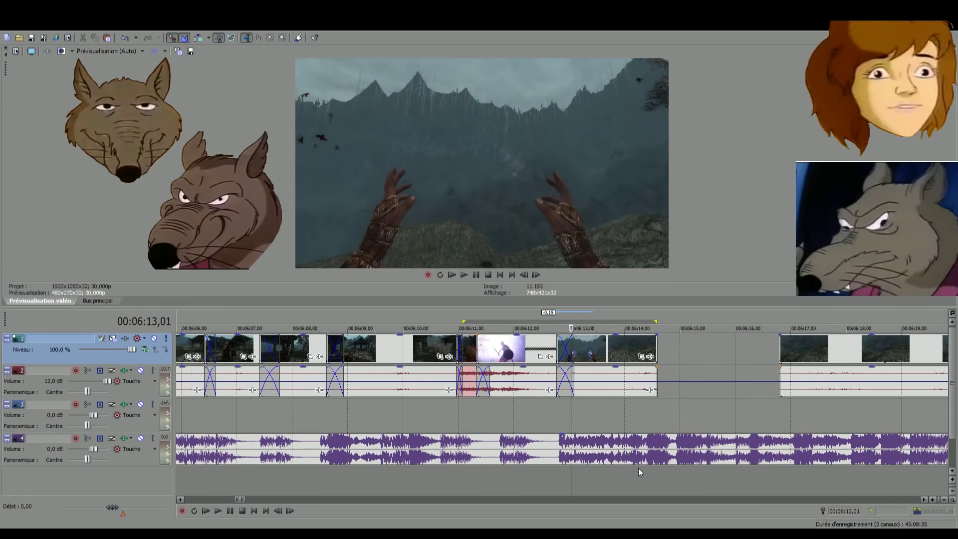
Trim the video event's end slightly and push the last clip's start later, previewing from 6:11
{"action": "key", "text": "space"}
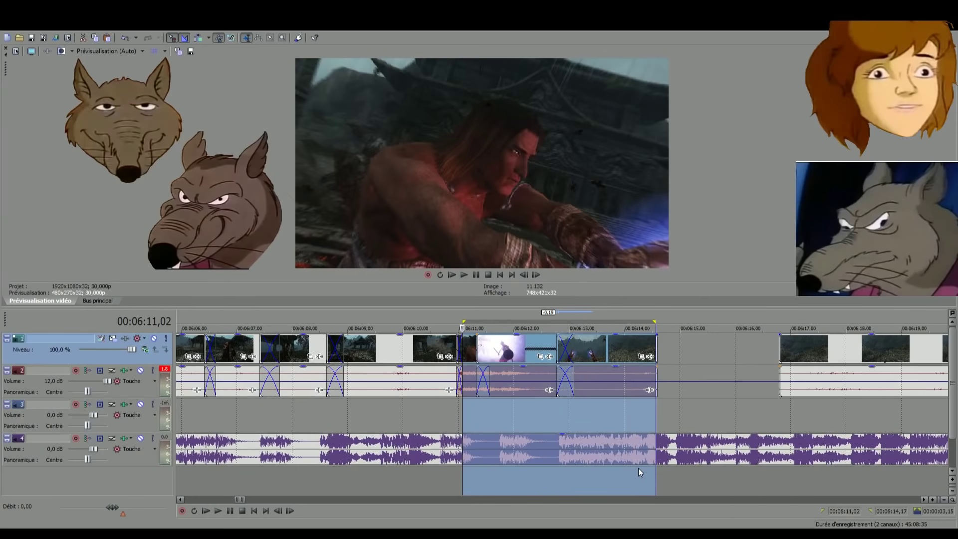
{"action": "left_click", "coordinate": [591, 472]}
{"action": "key", "text": "space"}
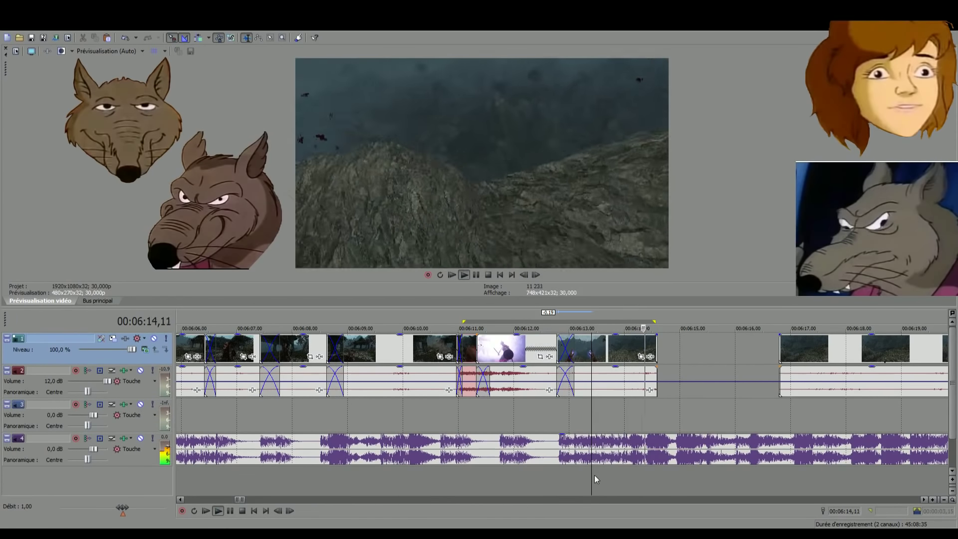
{"action": "left_click", "coordinate": [563, 472]}
{"action": "key", "text": "space"}
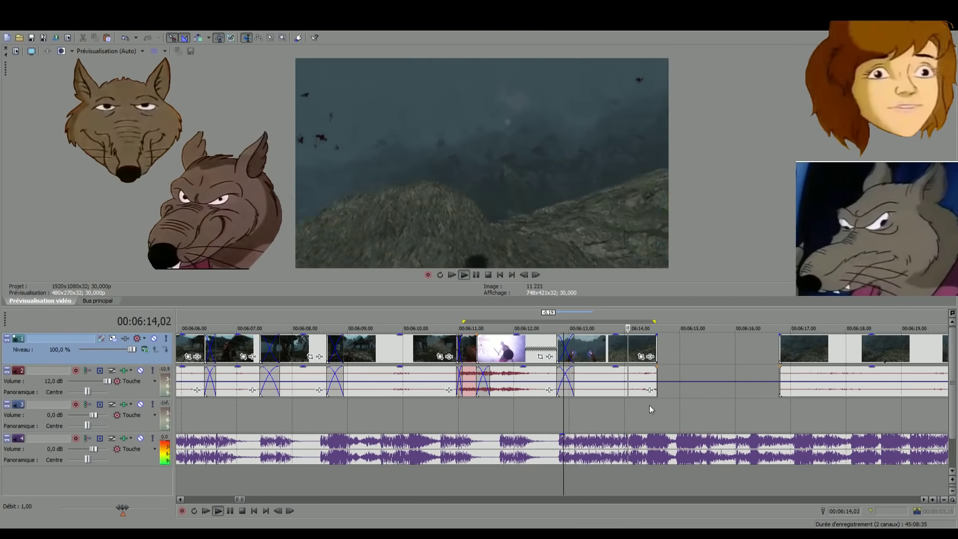
{"action": "left_click_drag", "start_coordinate": [657, 347], "coordinate": [652, 346]}
{"action": "left_click", "coordinate": [465, 477]}
{"action": "key", "text": "space"}
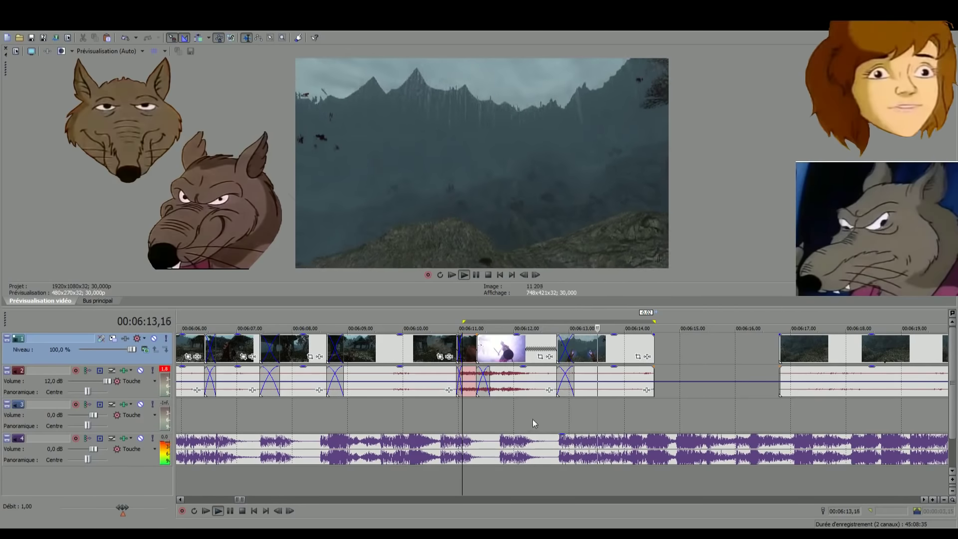
{"action": "key", "text": "space"}
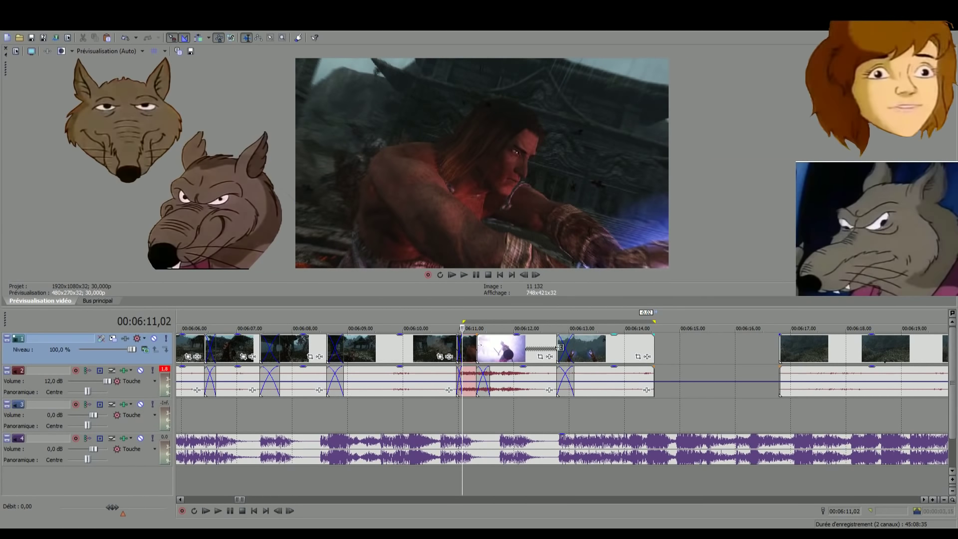
{"action": "left_click_drag", "start_coordinate": [558, 347], "coordinate": [621, 356]}
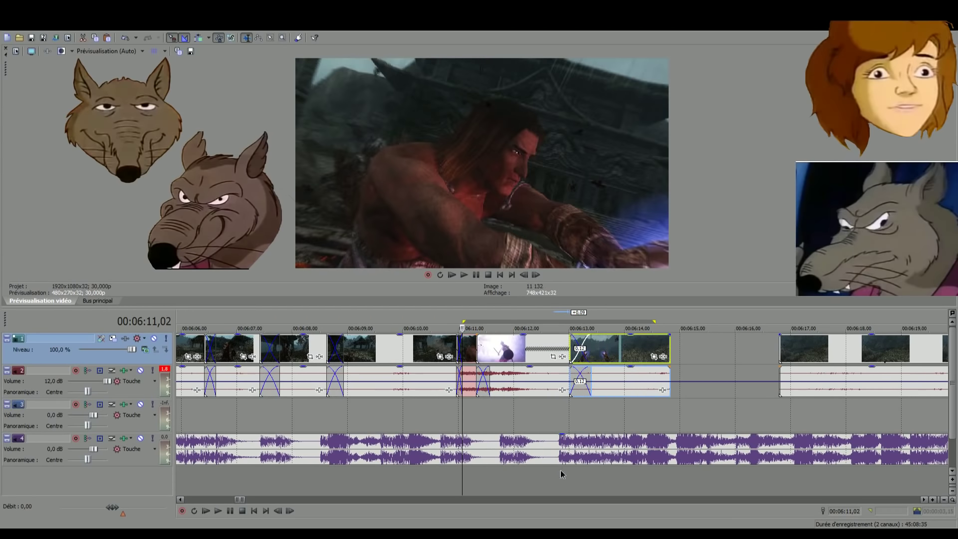
{"action": "left_click", "coordinate": [561, 472]}
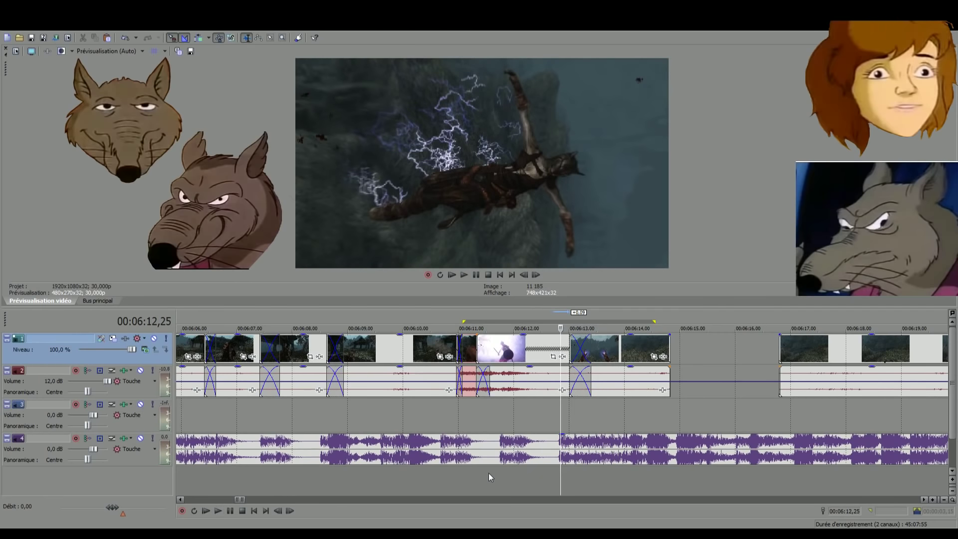
Widen the 6:13 crossfade to 0.15 and loop playback over a range starting at 6:11
{"action": "left_click_drag", "start_coordinate": [590, 349], "coordinate": [617, 354]}
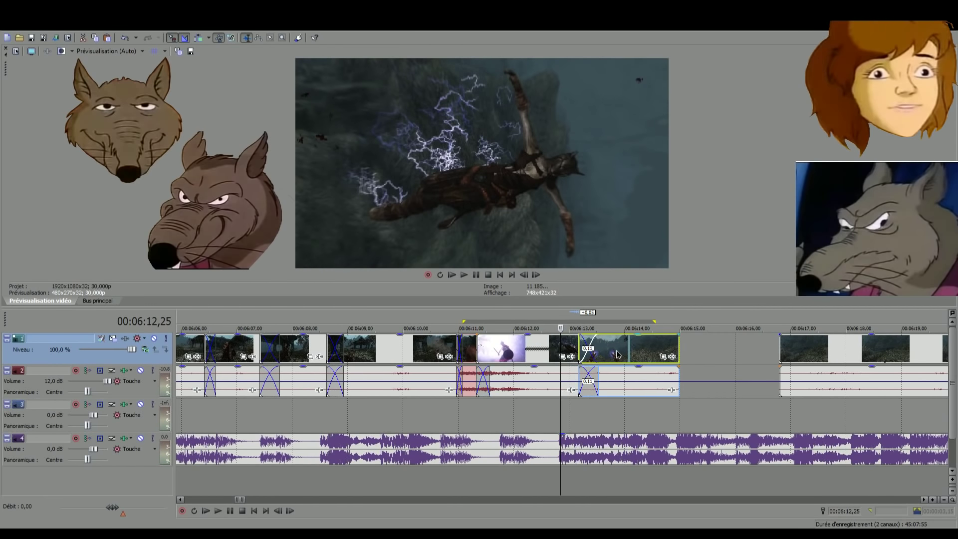
{"action": "left_click_drag", "start_coordinate": [460, 482], "coordinate": [679, 471]}
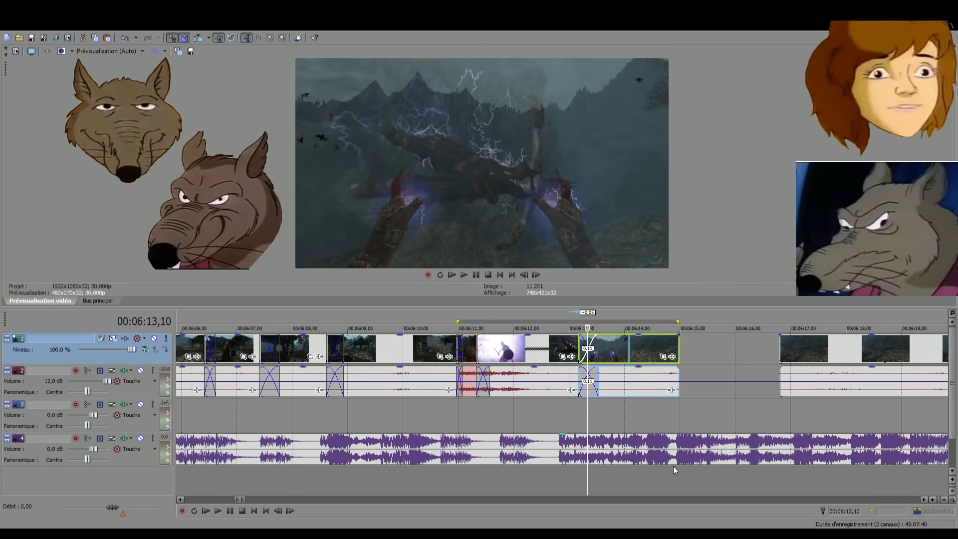
{"action": "key", "text": "o"}
{"action": "key", "text": "space"}
{"action": "key", "text": "space"}
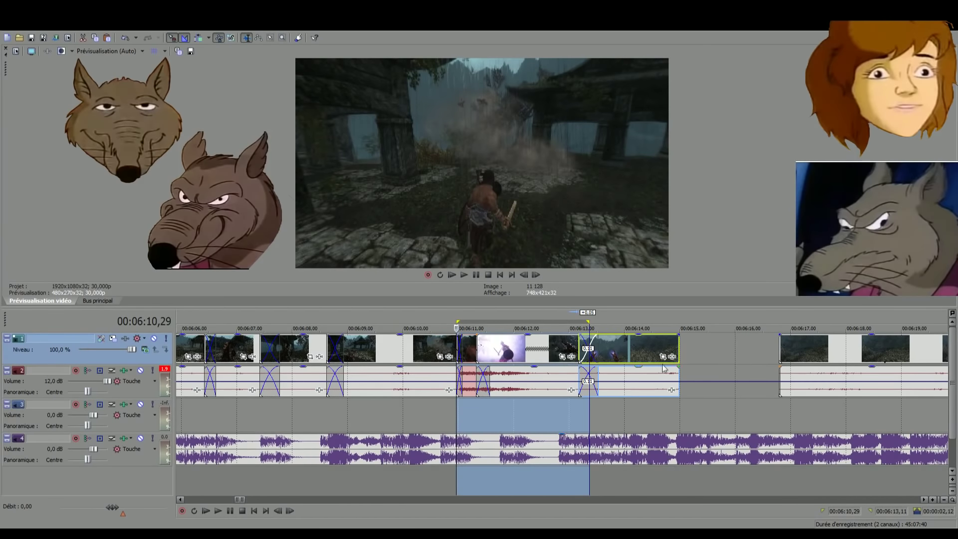
Extend the loop range to 6:15 and preview the clip ending from 6:14 and 6:13,02
{"action": "left_click_drag", "start_coordinate": [588, 322], "coordinate": [688, 325]}
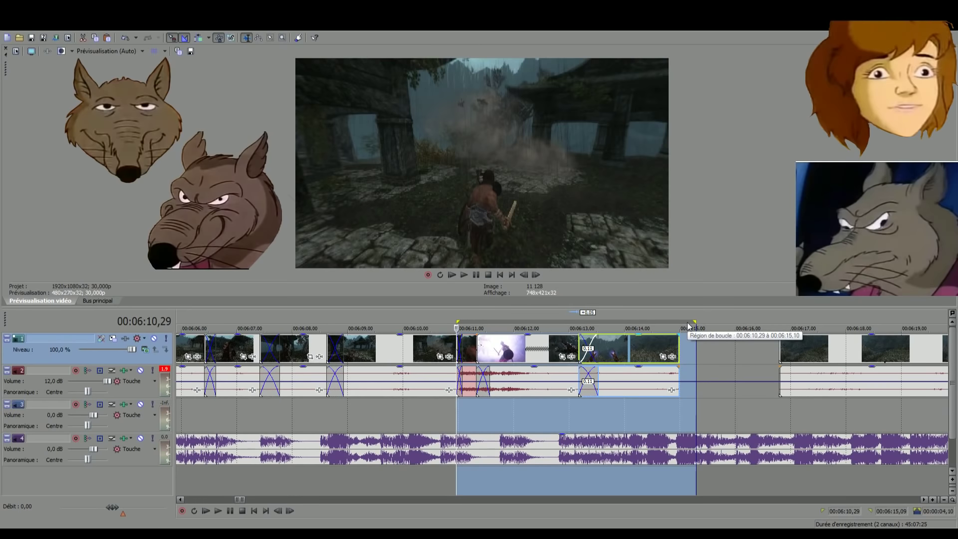
{"action": "key", "text": "space"}
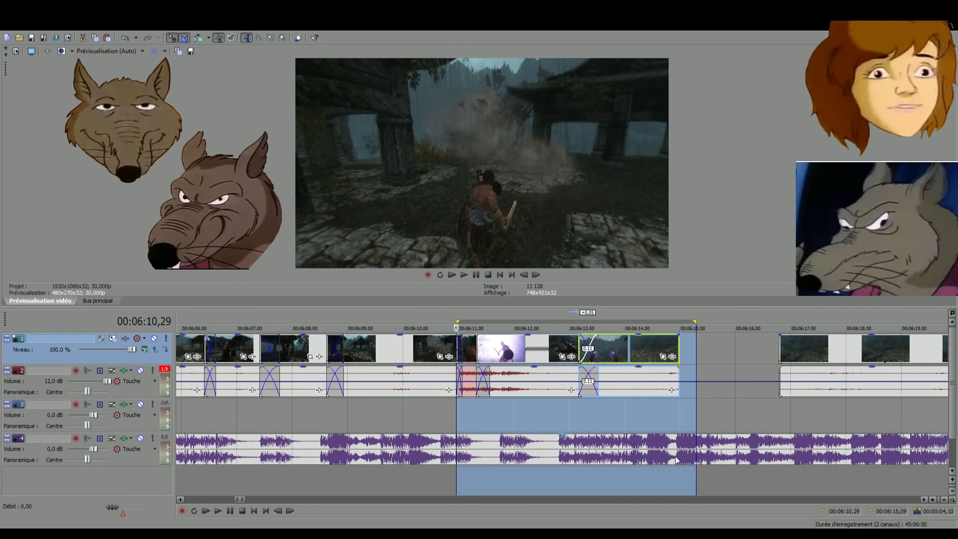
{"action": "left_click", "coordinate": [645, 489]}
{"action": "key", "text": "space"}
{"action": "key", "text": "space"}
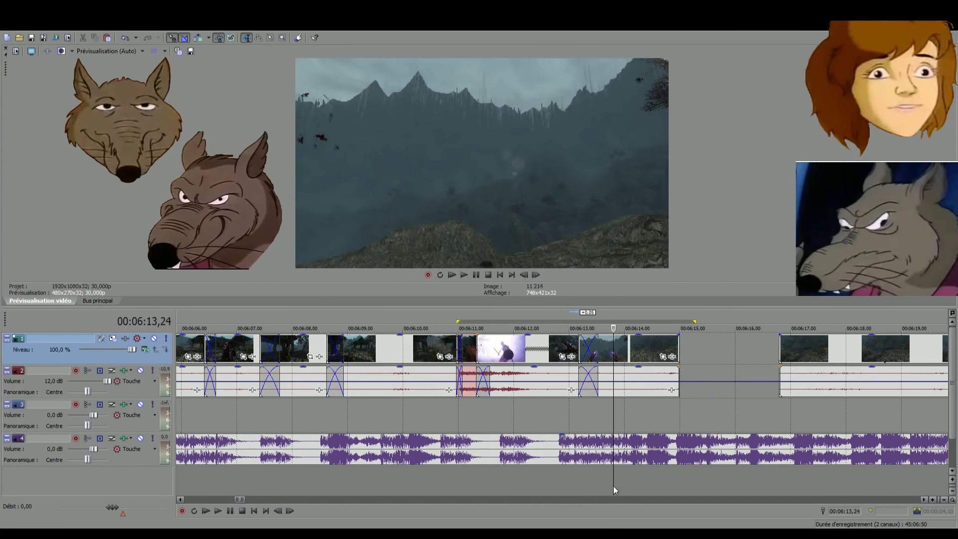
{"action": "left_click", "coordinate": [573, 475]}
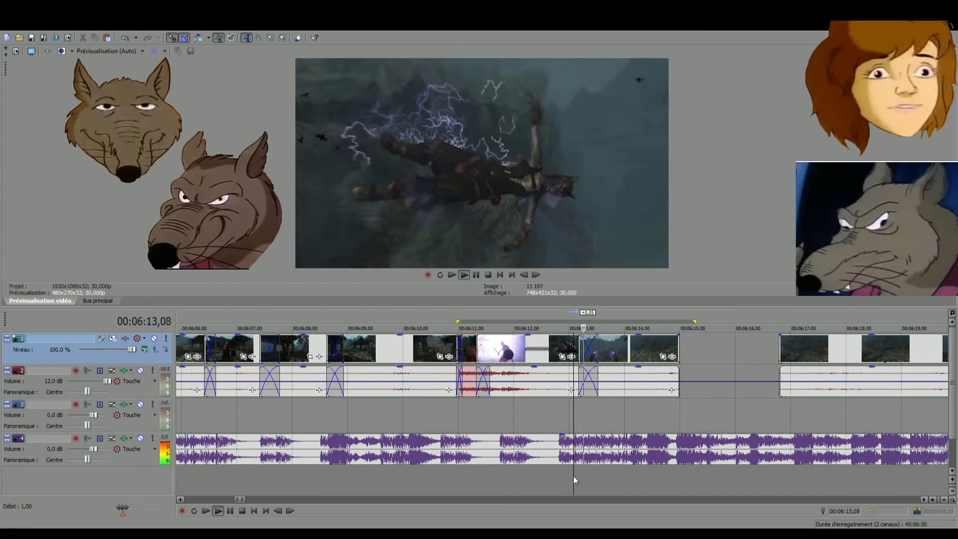
{"action": "key", "text": "space"}
Trim the track 1 clip's end back to about 00:06:14,2 and play the new cut
{"action": "key", "text": "space"}
{"action": "left_click_drag", "start_coordinate": [677, 340], "coordinate": [636, 349]}
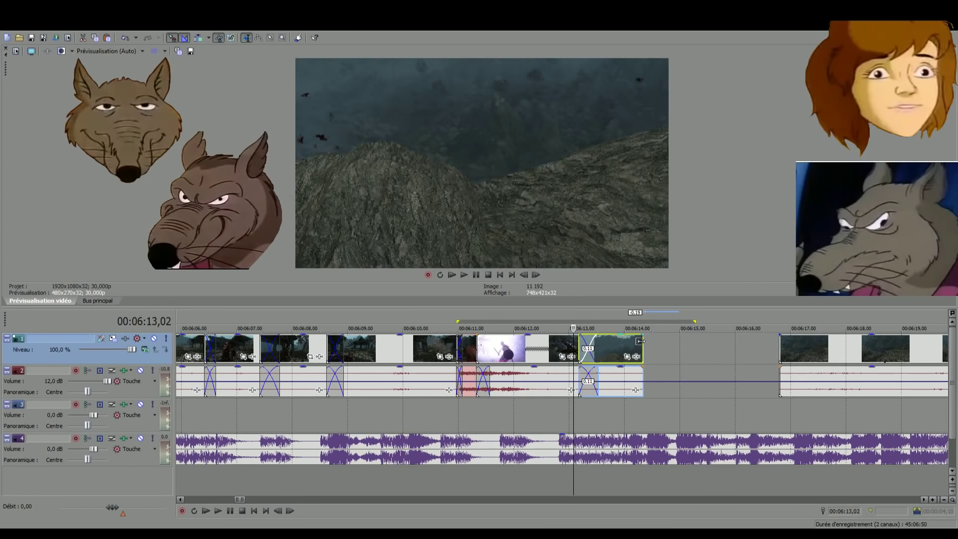
{"action": "key", "text": "space"}
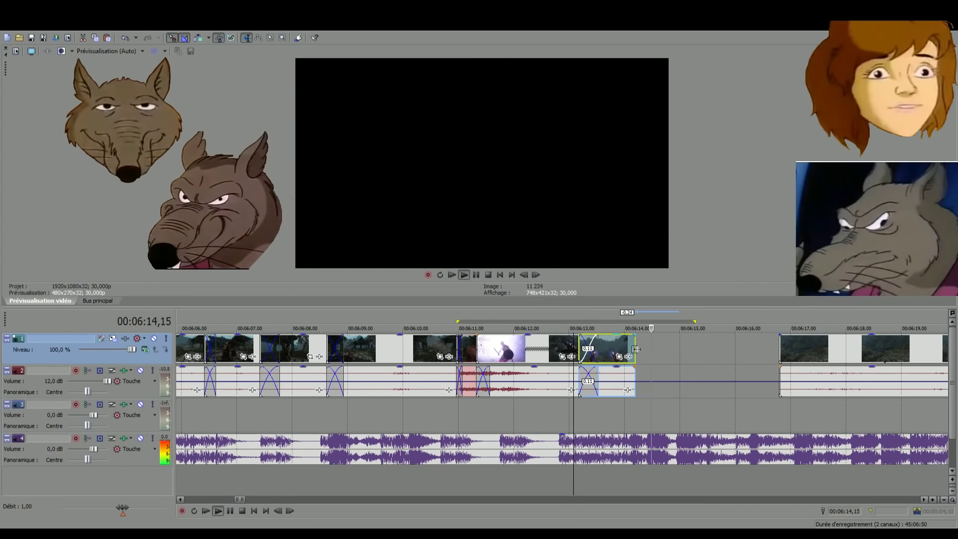
{"action": "key", "text": "space"}
{"action": "left_click_drag", "start_coordinate": [636, 349], "coordinate": [646, 345]}
{"action": "key", "text": "space"}
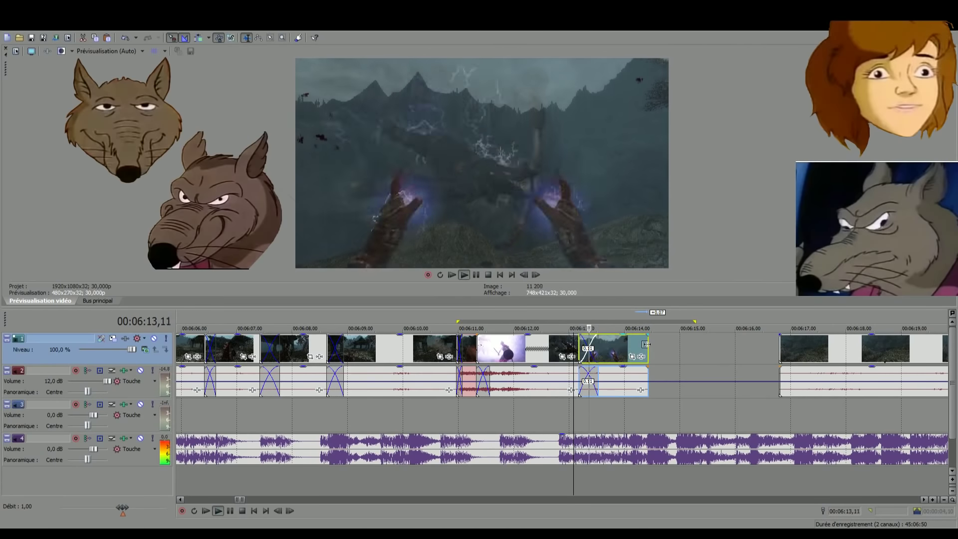
{"action": "key", "text": "space"}
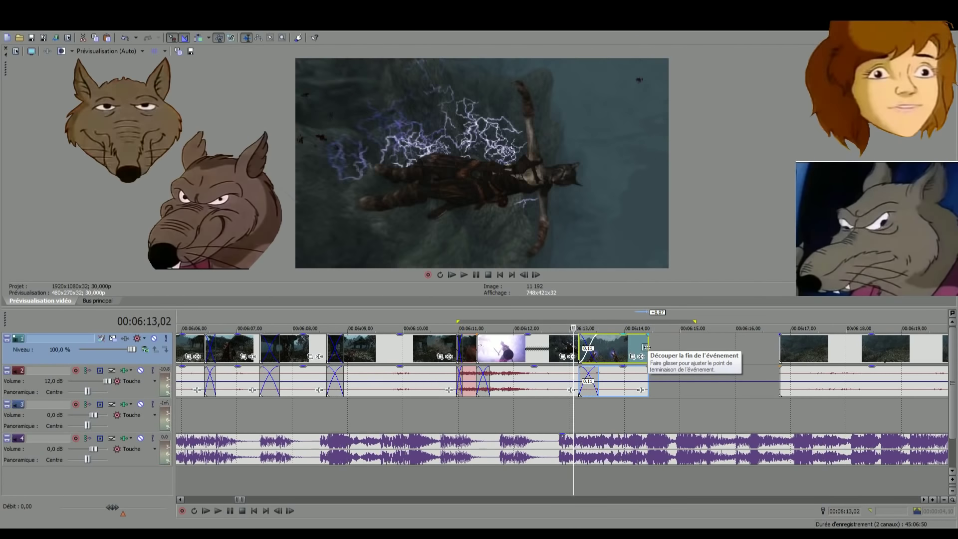
{"action": "left_click", "coordinate": [654, 475]}
{"action": "key", "text": "space"}
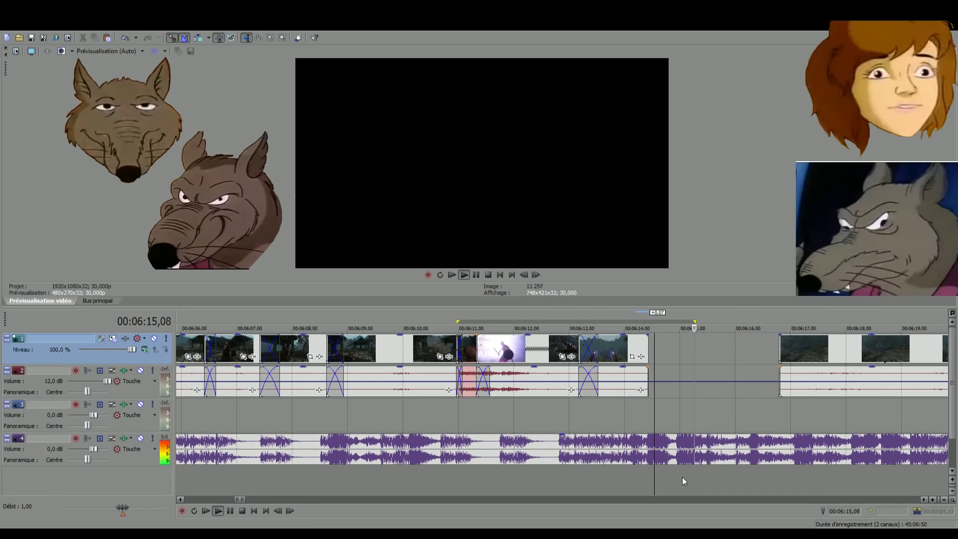
{"action": "scroll", "coordinate": [681, 477], "scroll_direction": "down", "scroll_amount": 2}
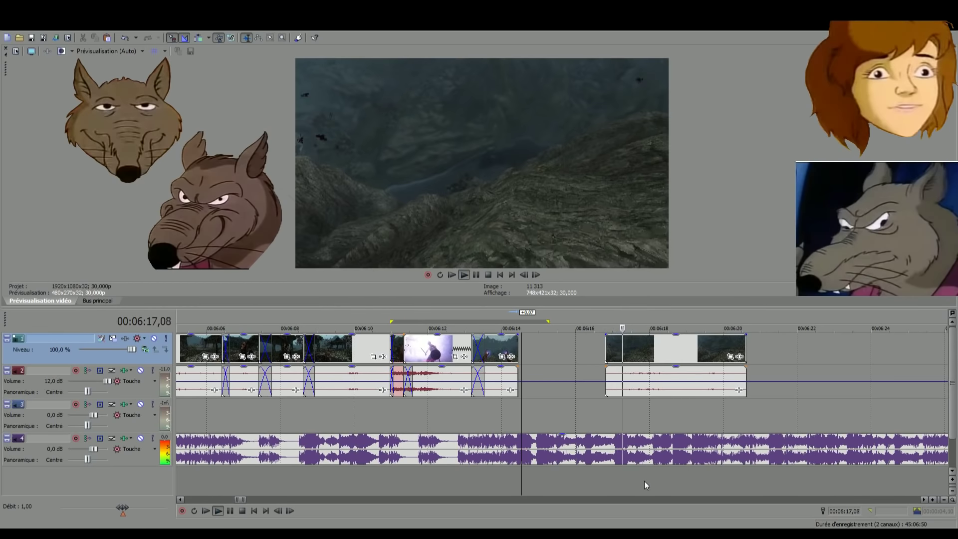
Delete the stray clip at 6:17–6:20
{"action": "left_click", "coordinate": [651, 349]}
{"action": "scroll", "coordinate": [651, 383], "scroll_direction": "down", "scroll_amount": 2}
{"action": "key", "text": "Delete"}
{"action": "scroll", "coordinate": [651, 389], "scroll_direction": "down", "scroll_amount": 5}
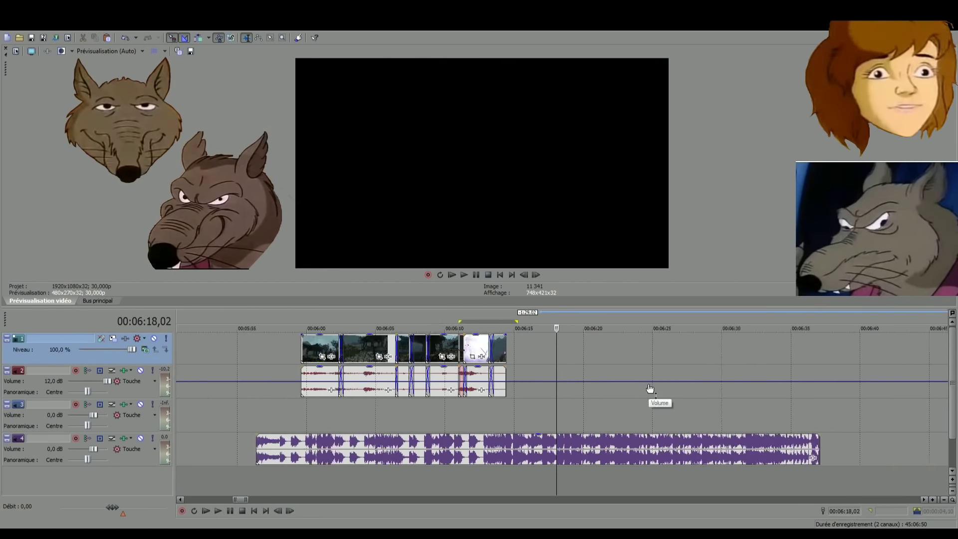
Play the later clips from 7:47, previewing the footage at 7:57 and 8:03
{"action": "left_click", "coordinate": [762, 479]}
{"action": "scroll", "coordinate": [763, 479], "scroll_direction": "up", "scroll_amount": 3}
{"action": "key", "text": "space"}
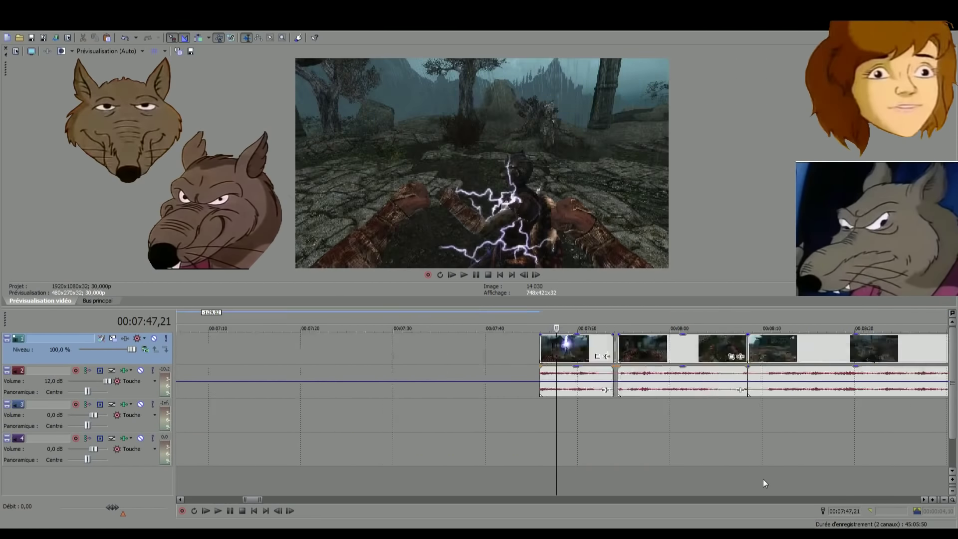
{"action": "scroll", "coordinate": [584, 459], "scroll_direction": "down", "scroll_amount": 2}
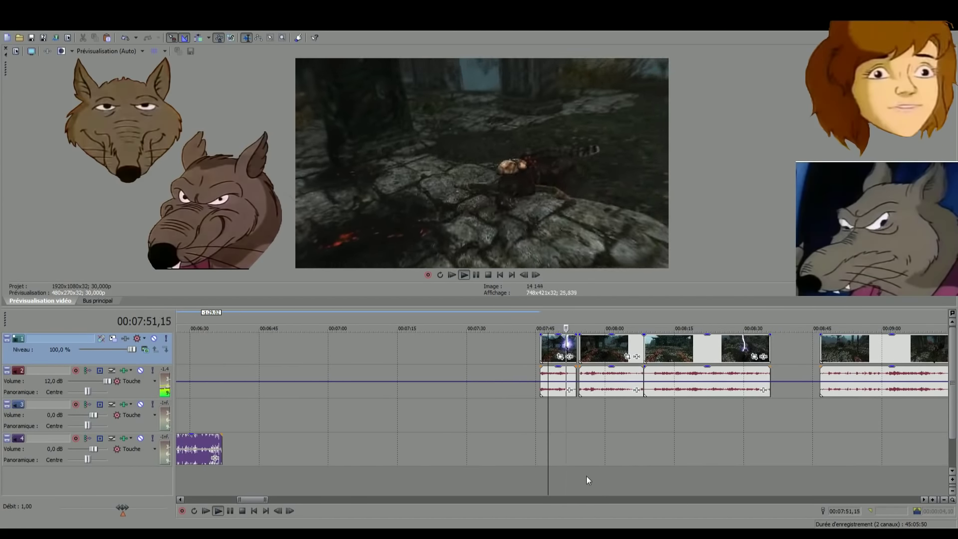
{"action": "left_click", "coordinate": [593, 480]}
{"action": "left_click", "coordinate": [618, 482]}
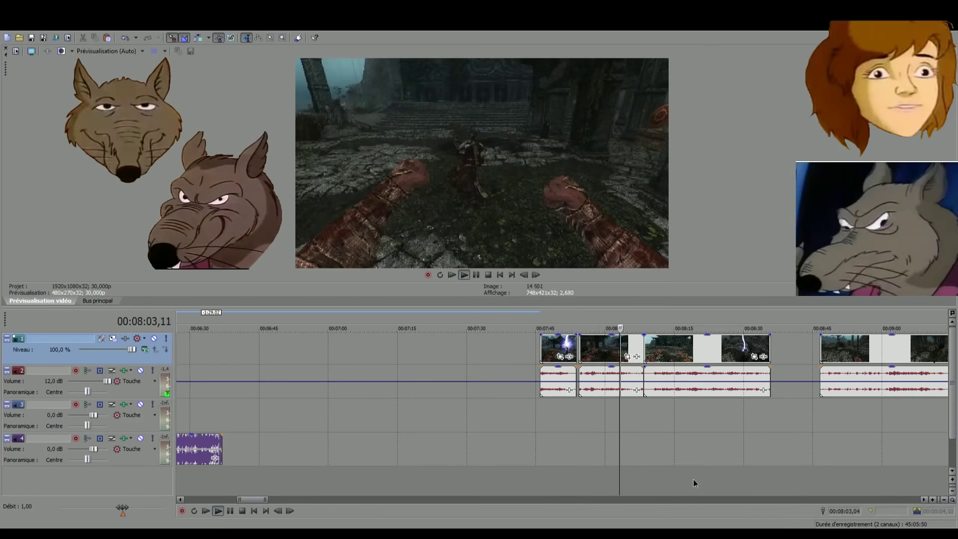
{"action": "scroll", "coordinate": [693, 482], "scroll_direction": "down", "scroll_amount": 4}
Preview the footage at 9:04, 9:39 and 10:38, then replay the short clip at 9:41
{"action": "left_click", "coordinate": [609, 477]}
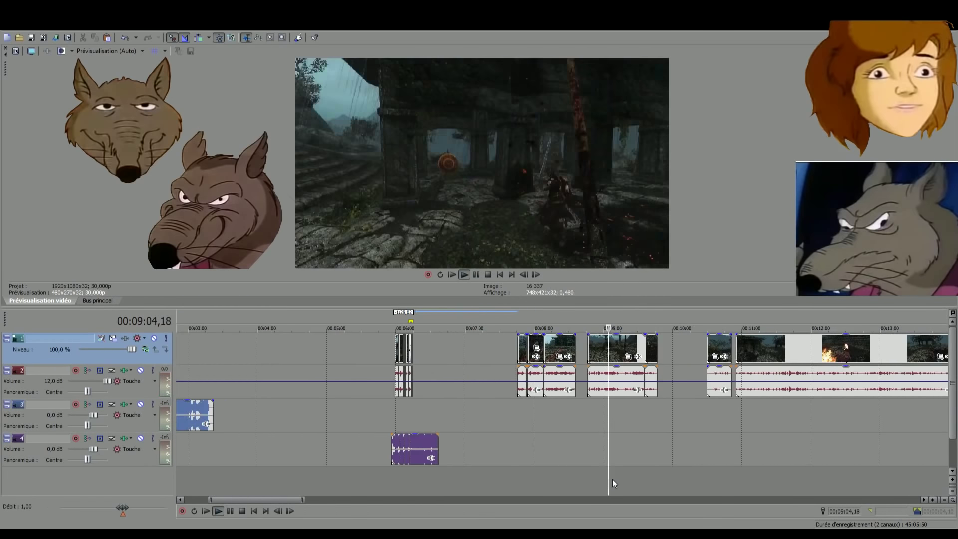
{"action": "scroll", "coordinate": [645, 476], "scroll_direction": "up", "scroll_amount": 4}
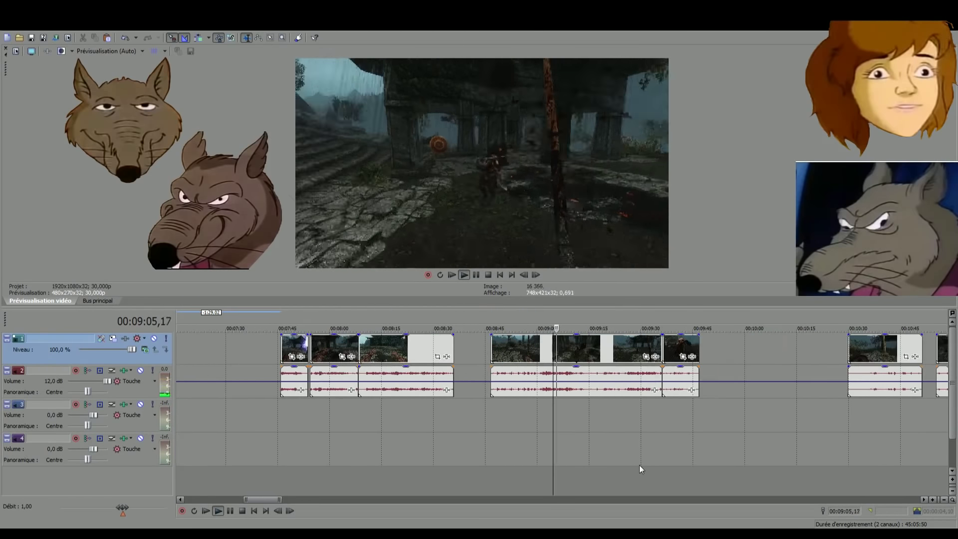
{"action": "left_click", "coordinate": [672, 476]}
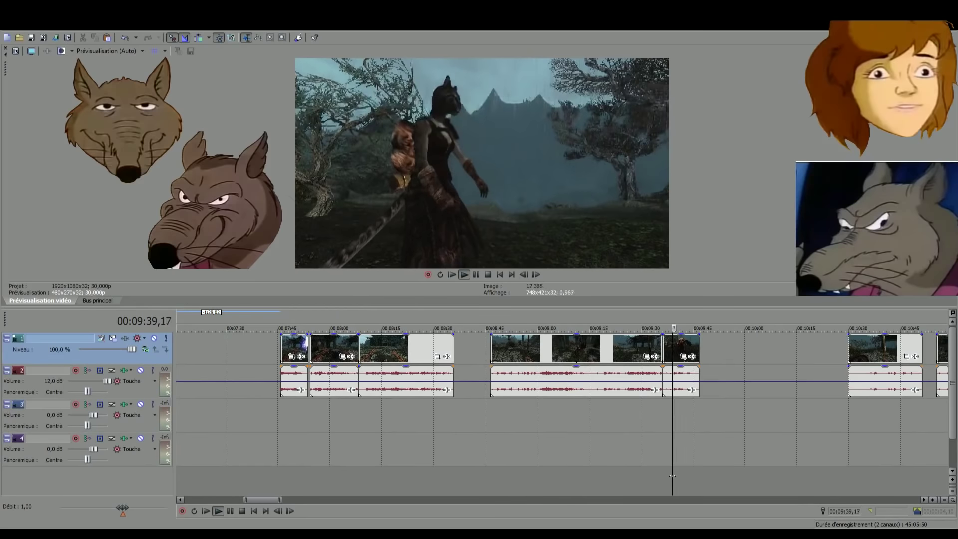
{"action": "scroll", "coordinate": [675, 479], "scroll_direction": "down", "scroll_amount": 4}
{"action": "left_click", "coordinate": [623, 483]}
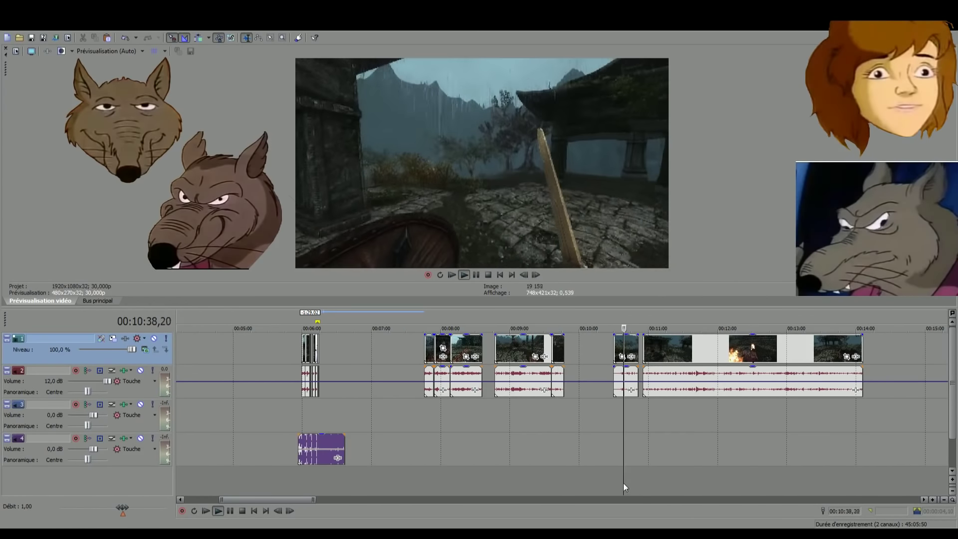
{"action": "left_click", "coordinate": [558, 484]}
{"action": "scroll", "coordinate": [558, 483], "scroll_direction": "up", "scroll_amount": 4}
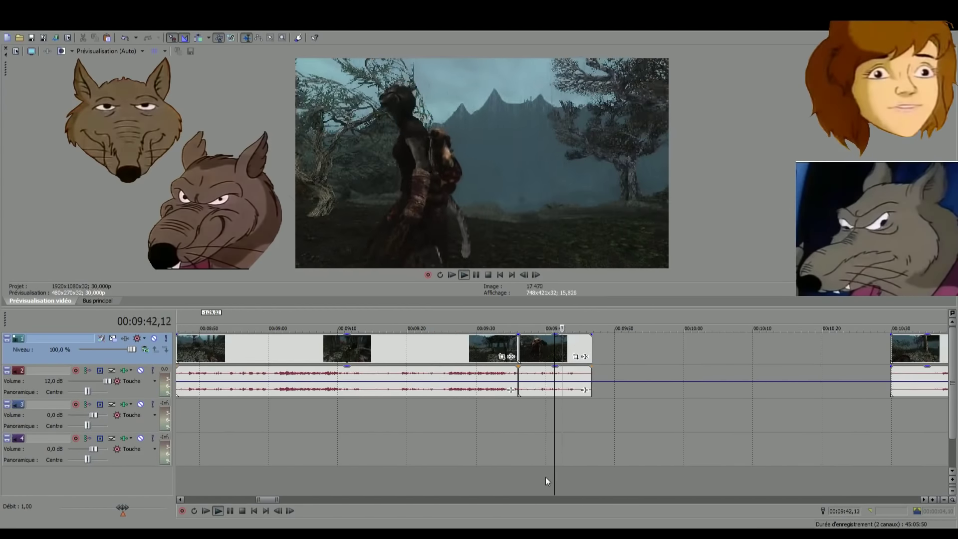
{"action": "scroll", "coordinate": [546, 477], "scroll_direction": "down", "scroll_amount": 2}
{"action": "scroll", "coordinate": [546, 477], "scroll_direction": "down", "scroll_amount": 3}
Stop playback and drag the short clip from 9:41 back to about 6:40
{"action": "key", "text": "space"}
{"action": "scroll", "coordinate": [577, 388], "scroll_direction": "up", "scroll_amount": 1}
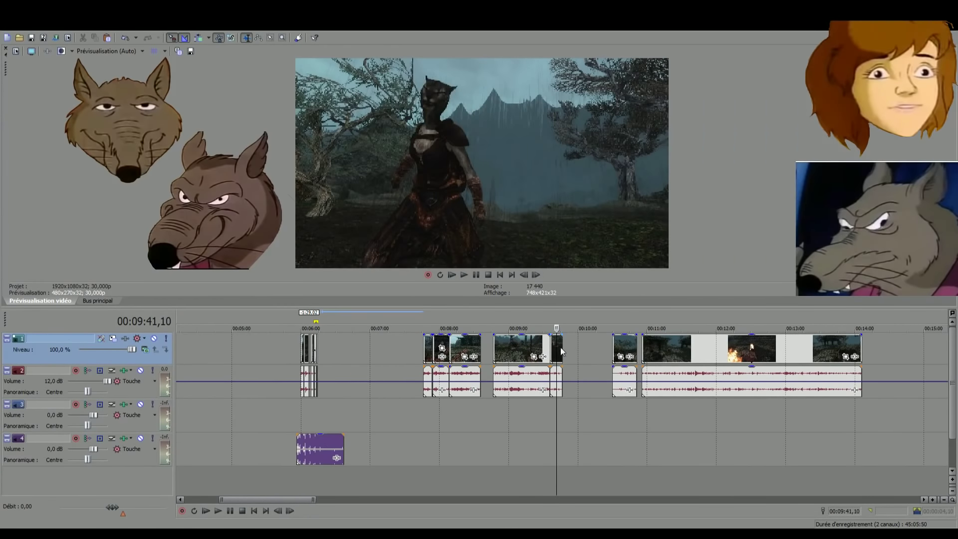
{"action": "left_click_drag", "start_coordinate": [560, 350], "coordinate": [366, 355]}
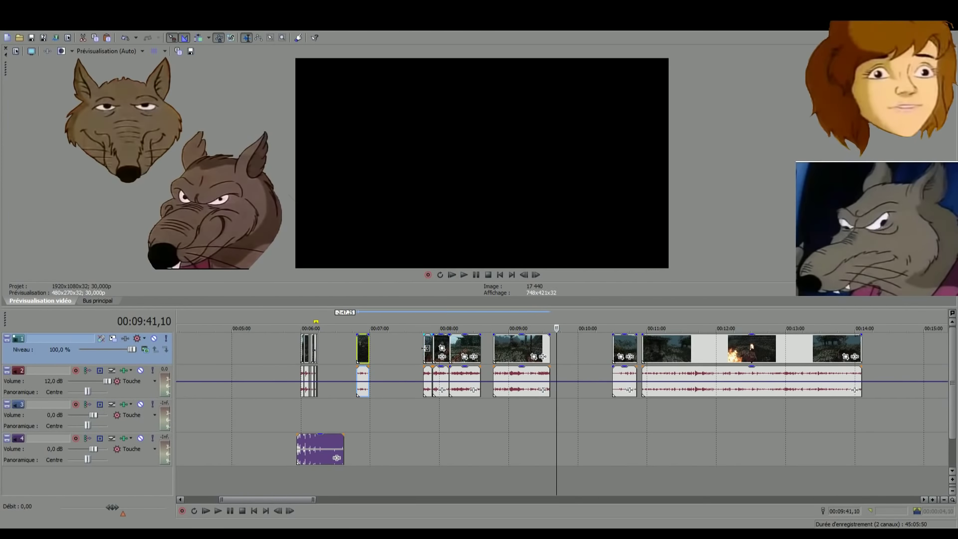
{"action": "left_click", "coordinate": [423, 349]}
Drag the clips spanning 7:48–9:20 right so they start around 14:17, then deselect them
{"action": "left_click", "coordinate": [432, 349]}
{"action": "scroll", "coordinate": [429, 349], "scroll_direction": "down", "scroll_amount": 3}
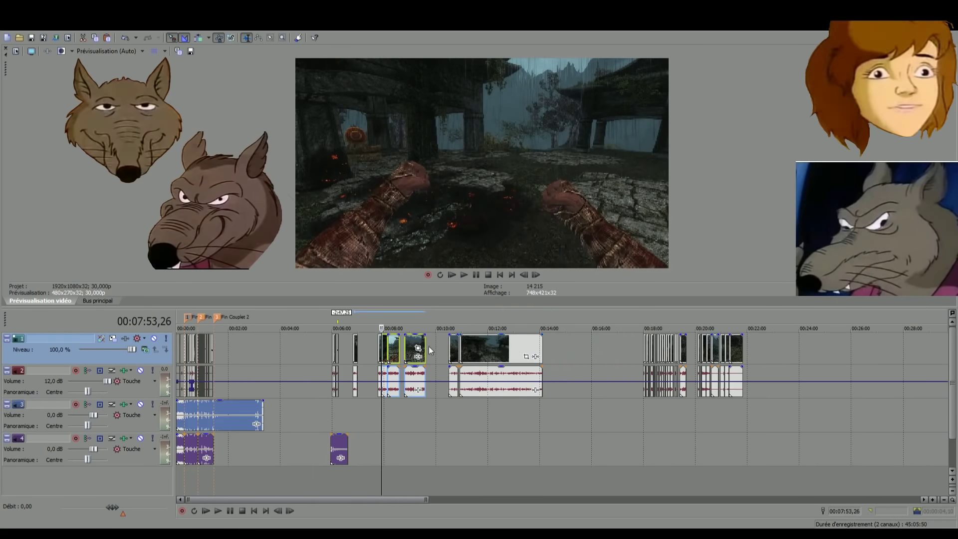
{"action": "scroll", "coordinate": [429, 349], "scroll_direction": "up", "scroll_amount": 2}
{"action": "left_click", "coordinate": [549, 342]}
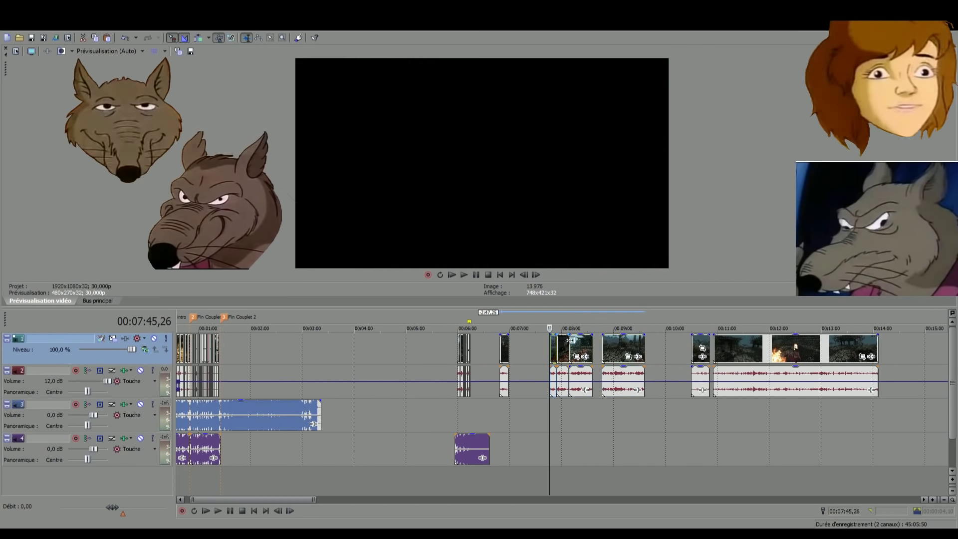
{"action": "left_click", "coordinate": [614, 346]}
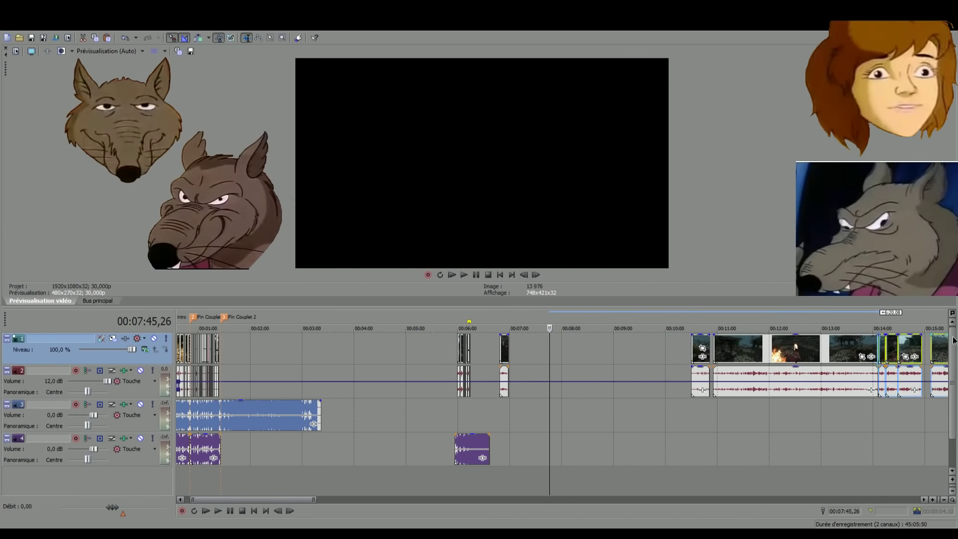
{"action": "scroll", "coordinate": [615, 346], "scroll_direction": "right", "scroll_amount": 3}
{"action": "left_click_drag", "start_coordinate": [499, 371], "coordinate": [836, 372]}
{"action": "scroll", "coordinate": [592, 399], "scroll_direction": "down", "scroll_amount": 3}
{"action": "scroll", "coordinate": [591, 399], "scroll_direction": "up", "scroll_amount": 2}
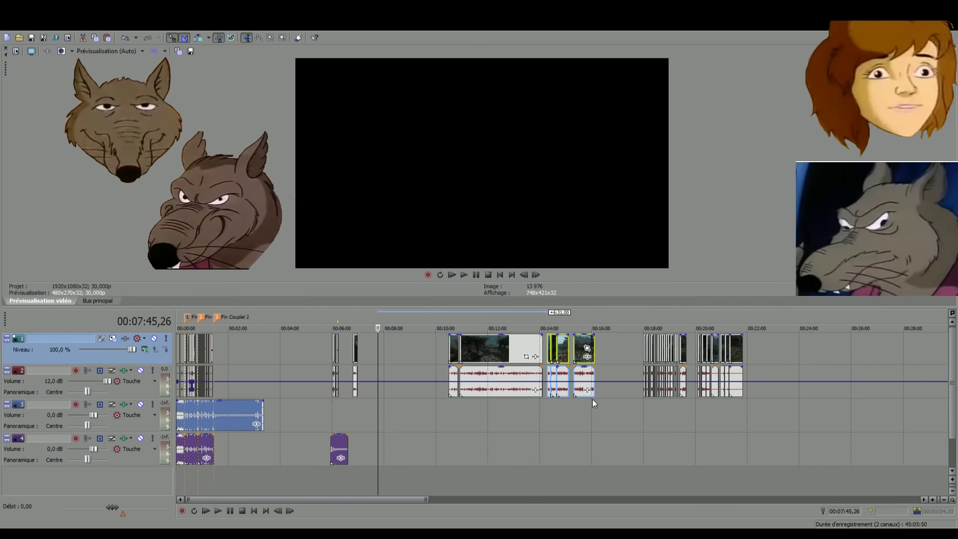
{"action": "left_click", "coordinate": [792, 478]}
{"action": "left_click", "coordinate": [594, 481]}
Review the fire scene in playback, jumping between about 11:38 and 12:15
{"action": "scroll", "coordinate": [585, 474], "scroll_direction": "up", "scroll_amount": 2}
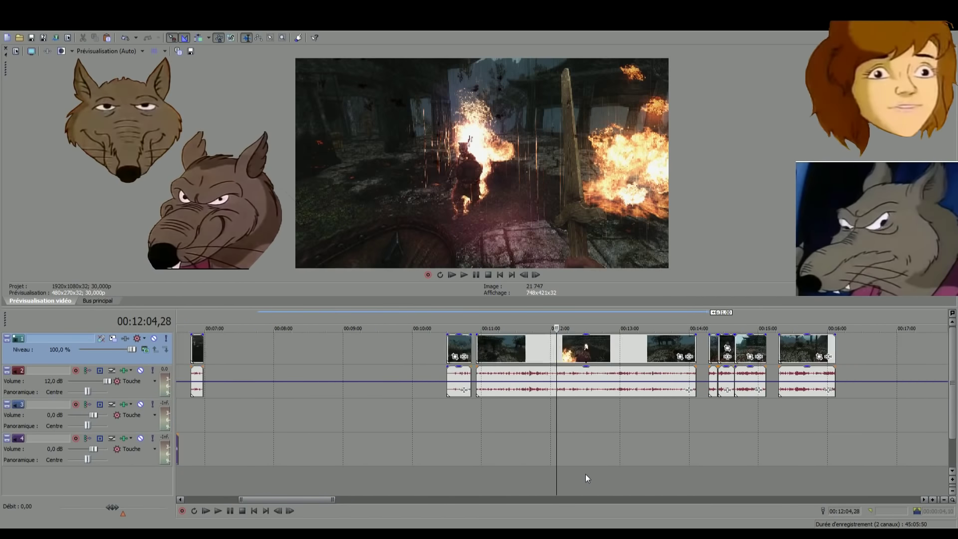
{"action": "key", "text": "space"}
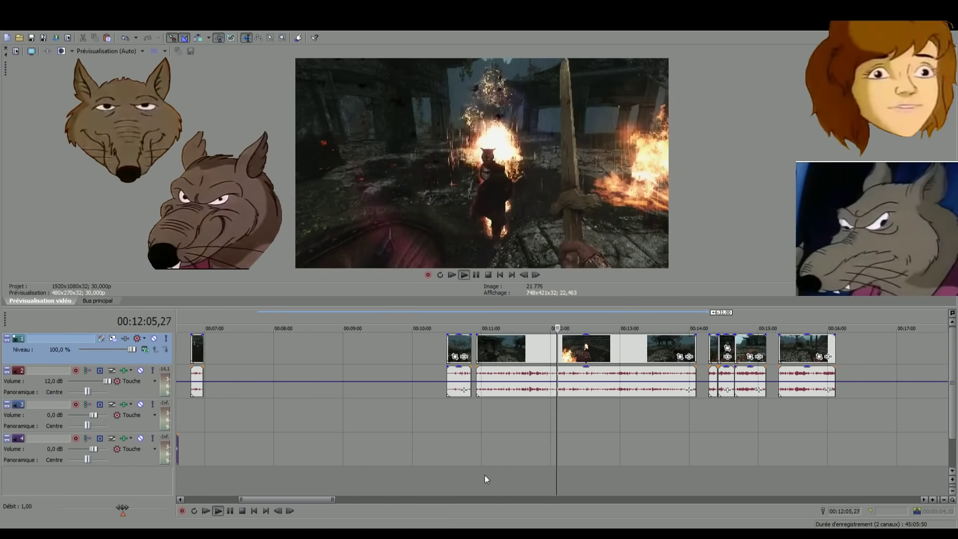
{"action": "left_click", "coordinate": [525, 472]}
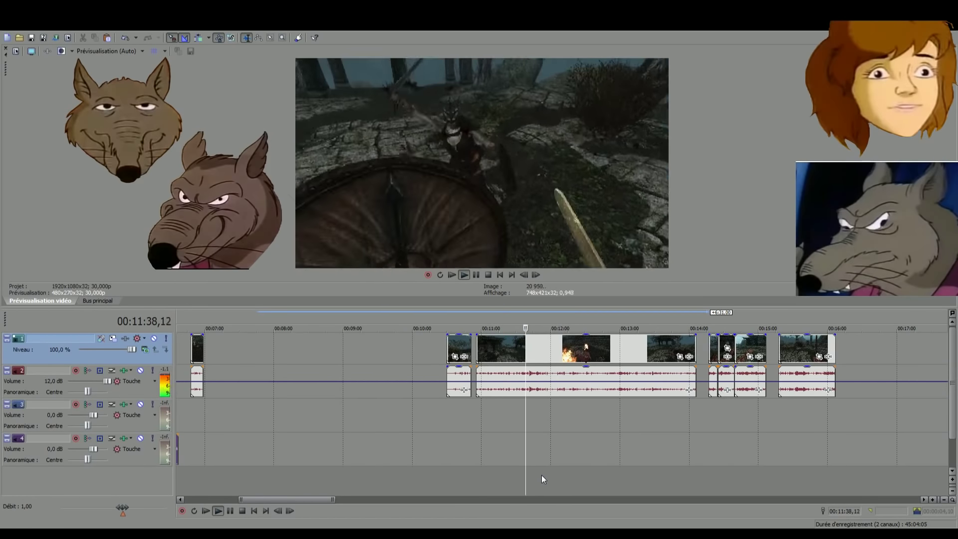
{"action": "left_click", "coordinate": [541, 474]}
{"action": "scroll", "coordinate": [552, 473], "scroll_direction": "up", "scroll_amount": 2}
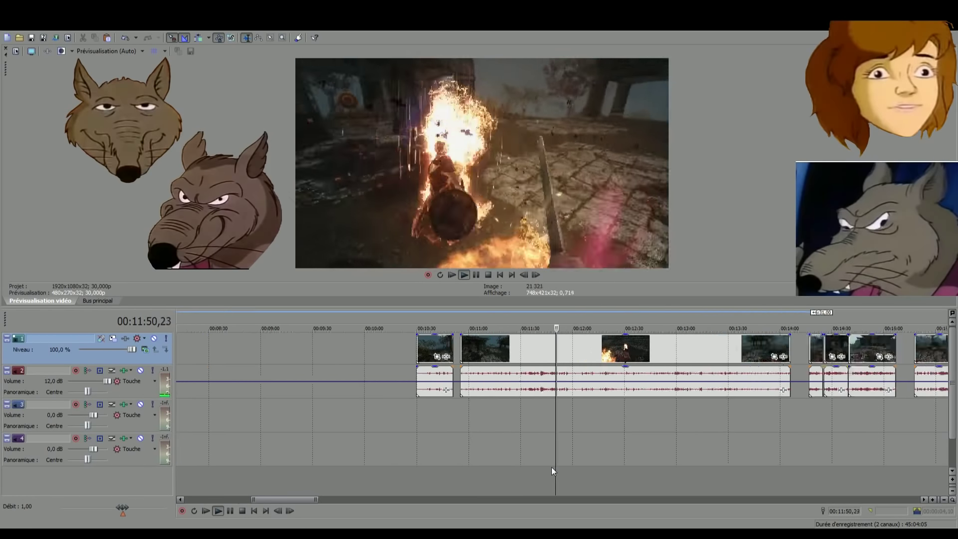
{"action": "left_click", "coordinate": [585, 470]}
{"action": "scroll", "coordinate": [585, 470], "scroll_direction": "up", "scroll_amount": 3}
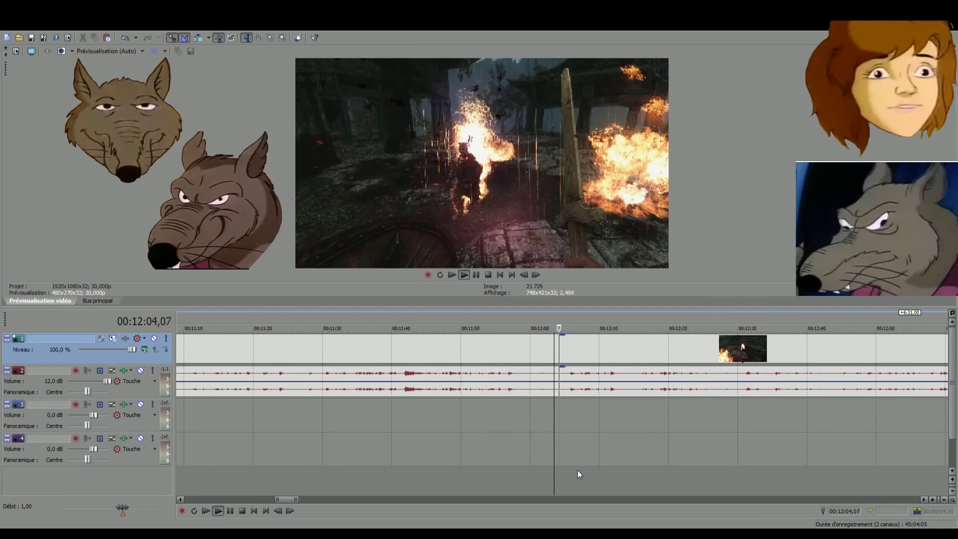
{"action": "left_click", "coordinate": [582, 470]}
{"action": "left_click", "coordinate": [561, 464]}
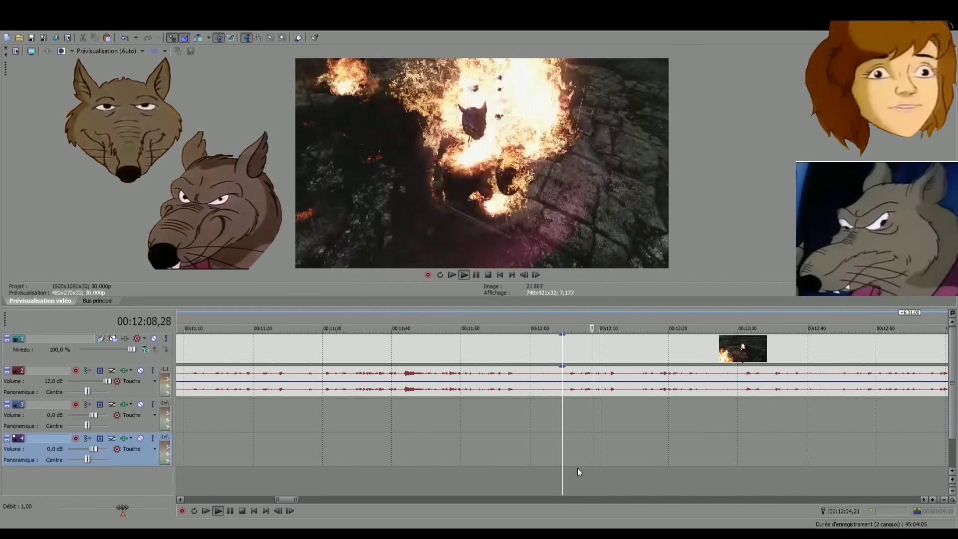
{"action": "left_click", "coordinate": [577, 468]}
{"action": "left_click", "coordinate": [598, 476]}
{"action": "left_click", "coordinate": [633, 477]}
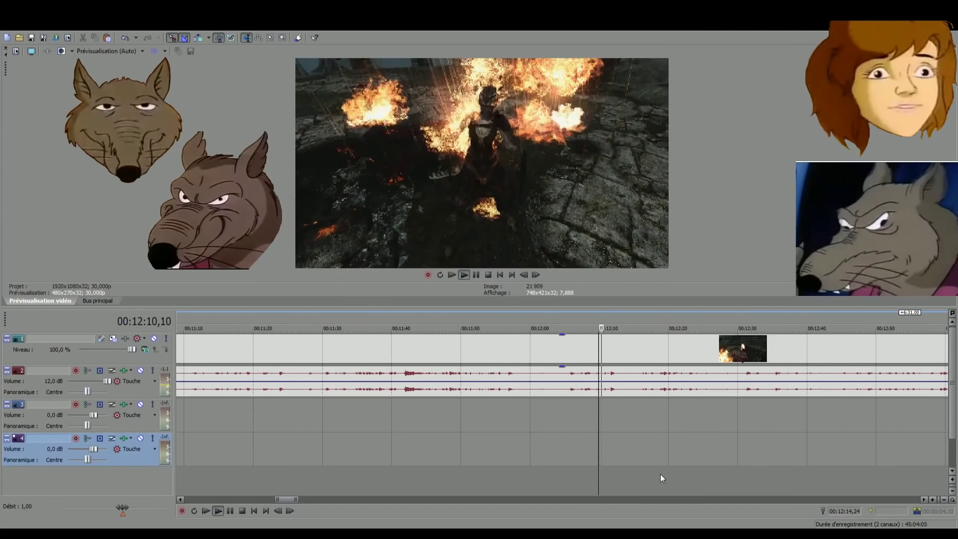
{"action": "scroll", "coordinate": [618, 470], "scroll_direction": "down", "scroll_amount": 2}
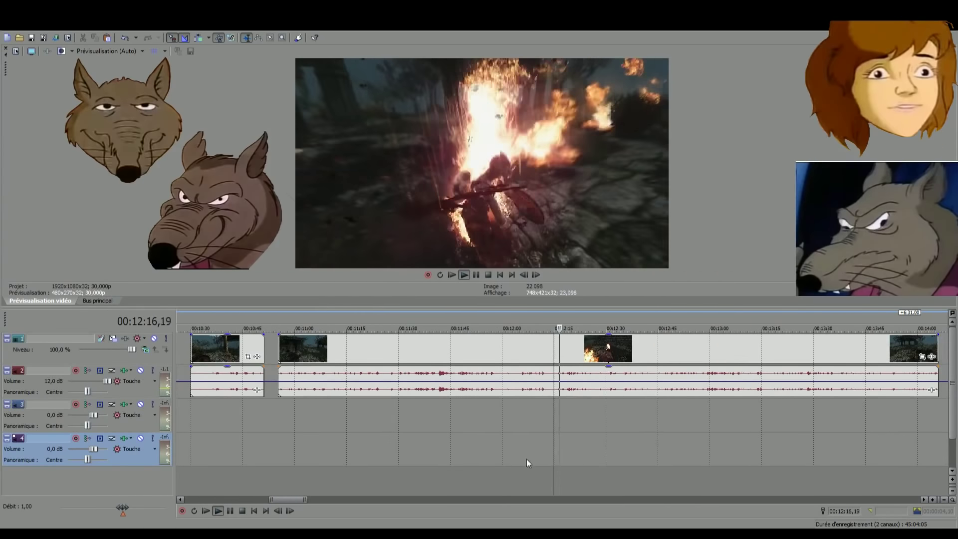
Rewatch the footage from 11:40 back to 11:34, then set the position at 11:11
{"action": "left_click", "coordinate": [433, 474]}
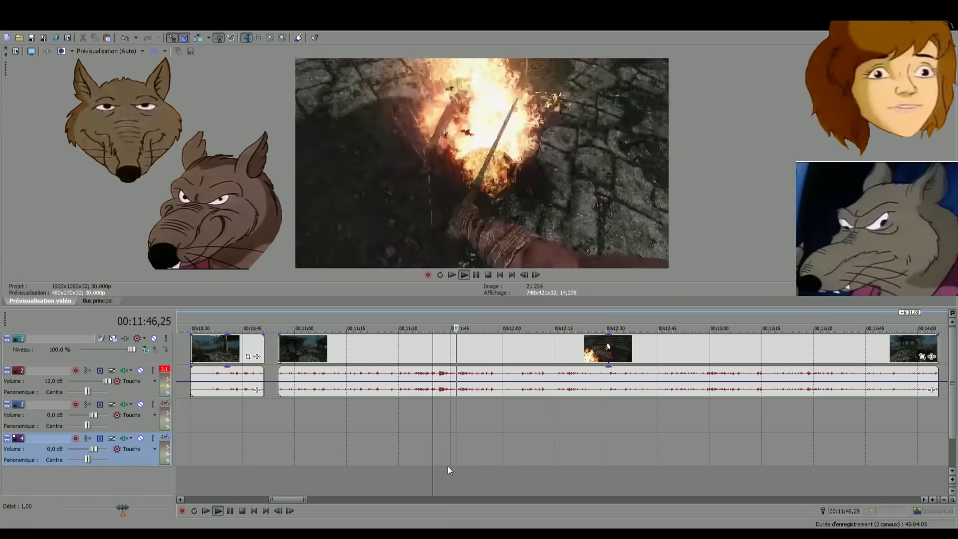
{"action": "scroll", "coordinate": [454, 459], "scroll_direction": "up", "scroll_amount": 2}
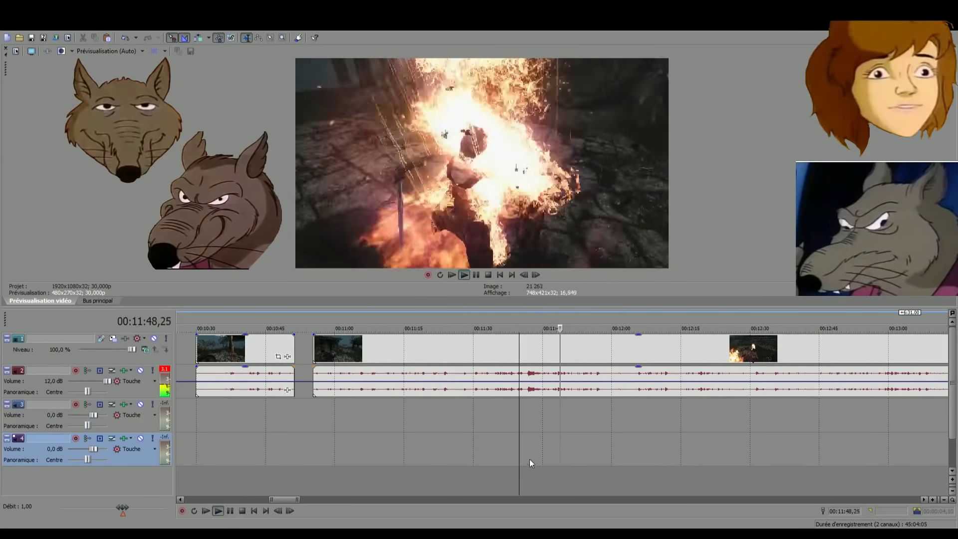
{"action": "left_click", "coordinate": [509, 480]}
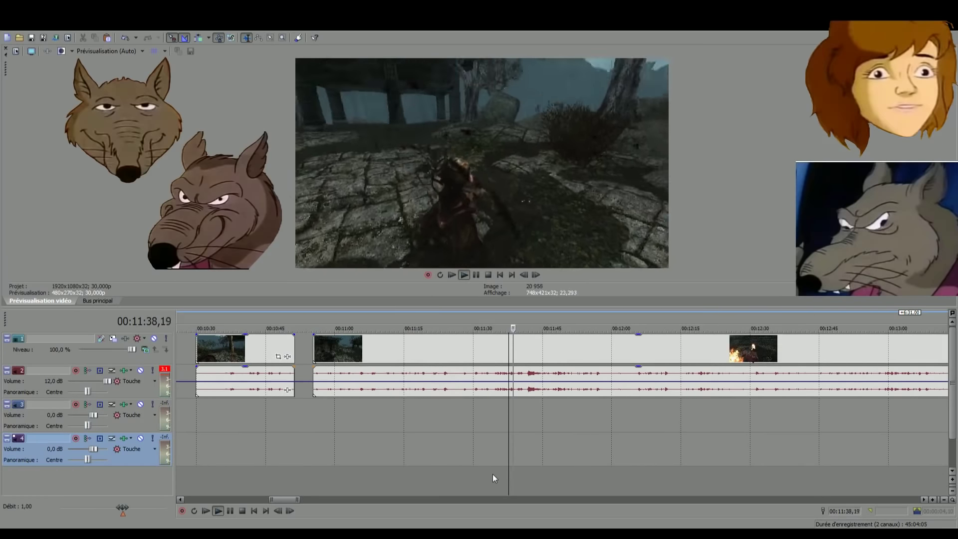
{"action": "left_click", "coordinate": [496, 477]}
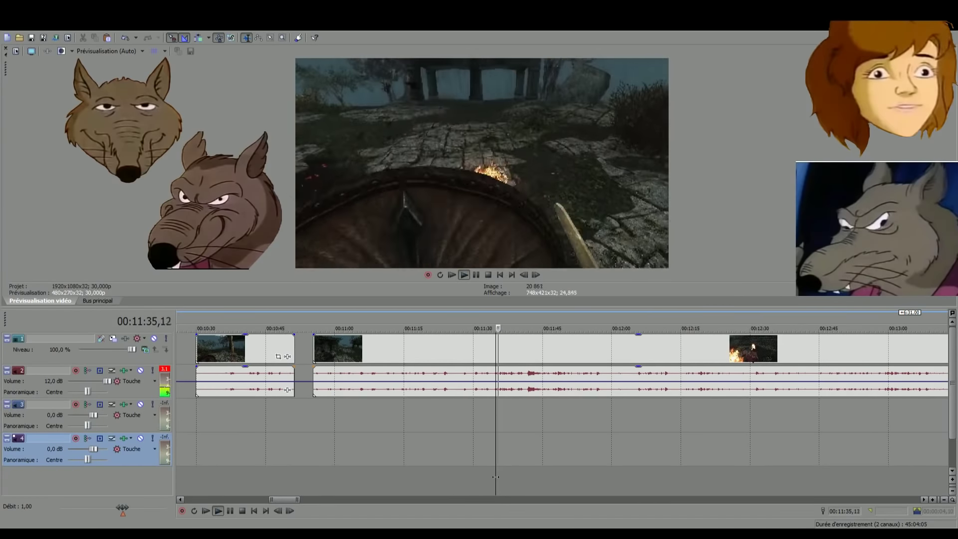
{"action": "key", "text": "space"}
{"action": "scroll", "coordinate": [525, 456], "scroll_direction": "left", "scroll_amount": 3}
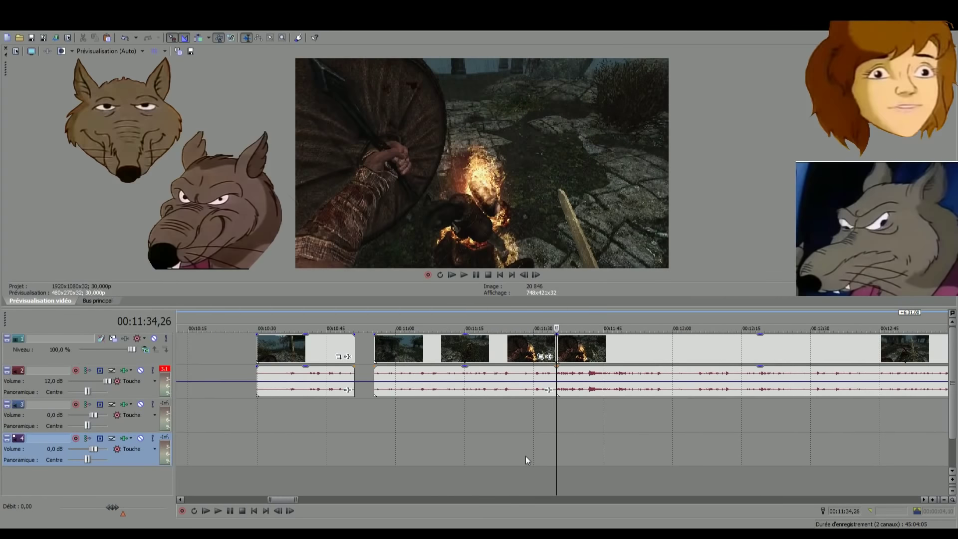
{"action": "left_click", "coordinate": [492, 463]}
{"action": "left_click", "coordinate": [482, 481]}
{"action": "left_click", "coordinate": [450, 480]}
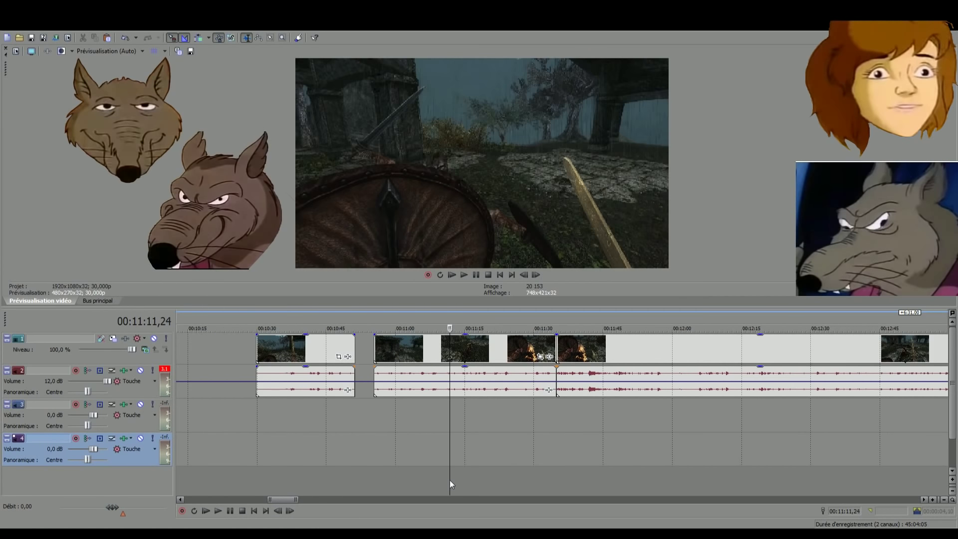
Play from 11:11, then shift the following clip 4 seconds earlier to close the gap
{"action": "key", "text": "space"}
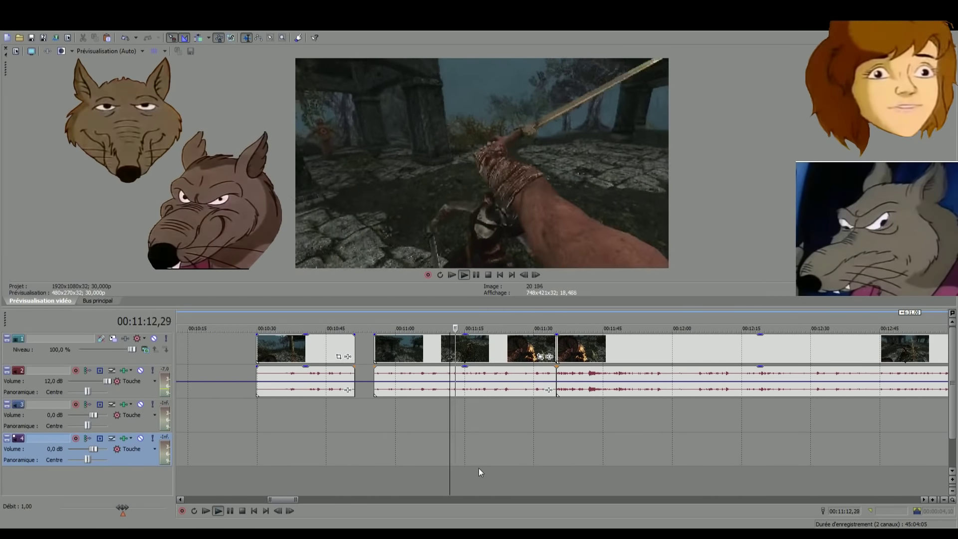
{"action": "scroll", "coordinate": [480, 460], "scroll_direction": "down", "scroll_amount": 2}
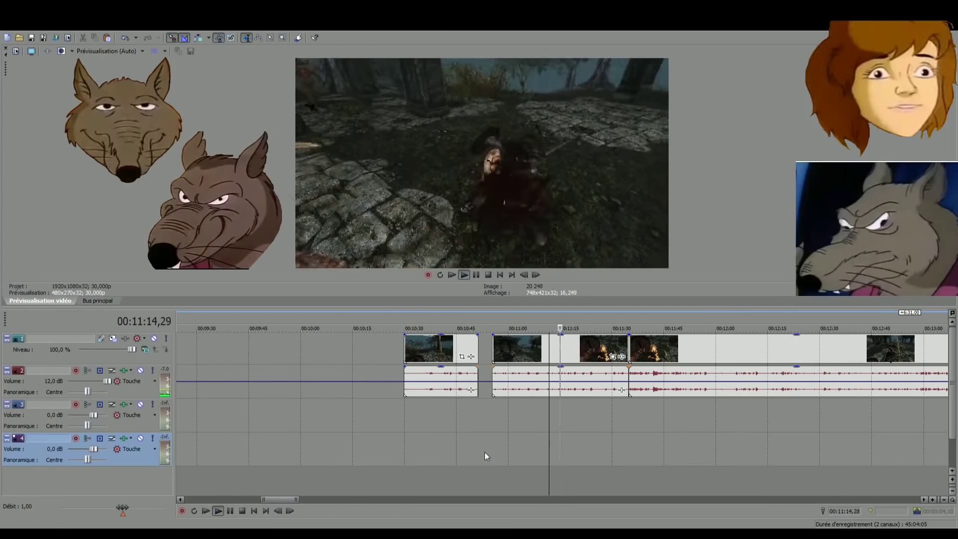
{"action": "key", "text": "space"}
{"action": "left_click_drag", "start_coordinate": [531, 353], "coordinate": [517, 353]}
{"action": "scroll", "coordinate": [669, 354], "scroll_direction": "down", "scroll_amount": 3}
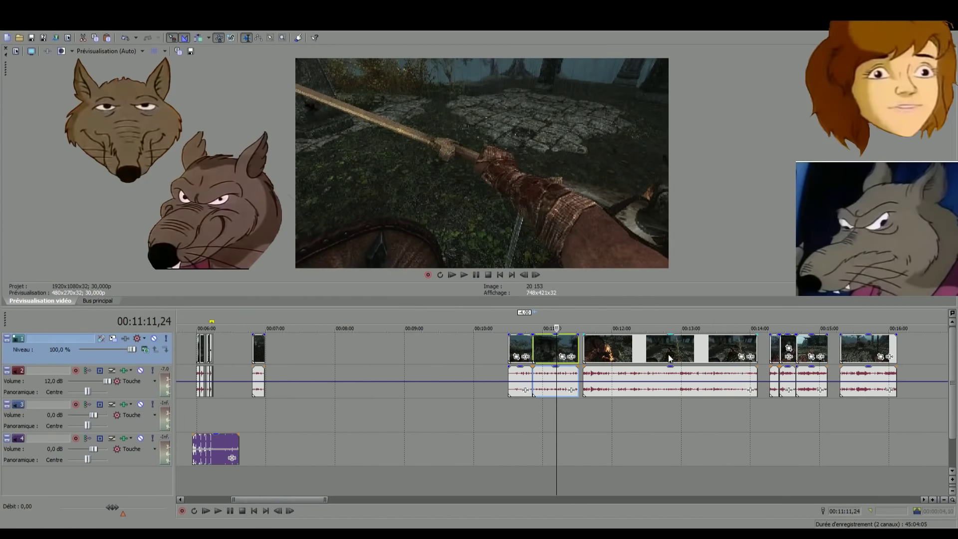
Play the section from about 11:57, then move the clip at 11:34 back to about 07:05
{"action": "left_click", "coordinate": [609, 479]}
{"action": "scroll", "coordinate": [609, 479], "scroll_direction": "up", "scroll_amount": 4}
{"action": "key", "text": "space"}
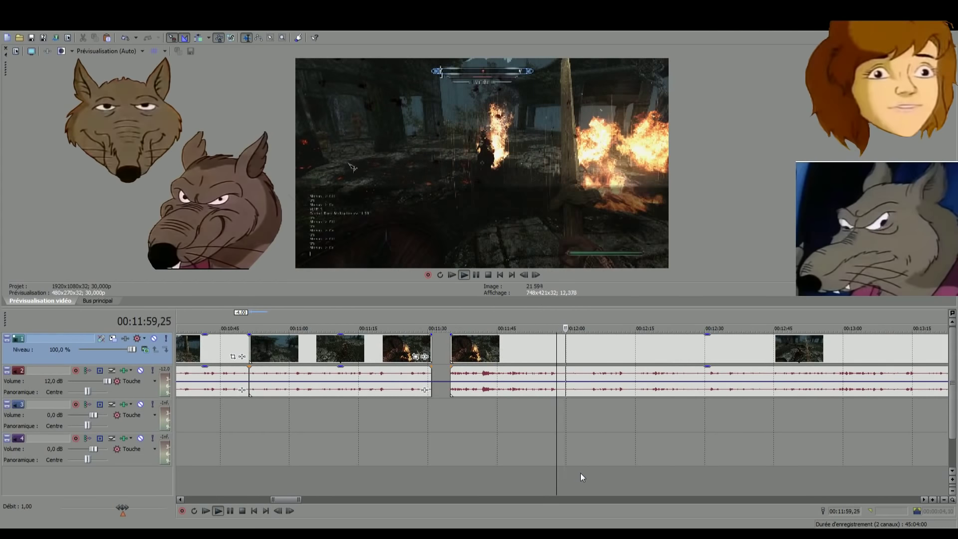
{"action": "scroll", "coordinate": [555, 473], "scroll_direction": "up", "scroll_amount": 3}
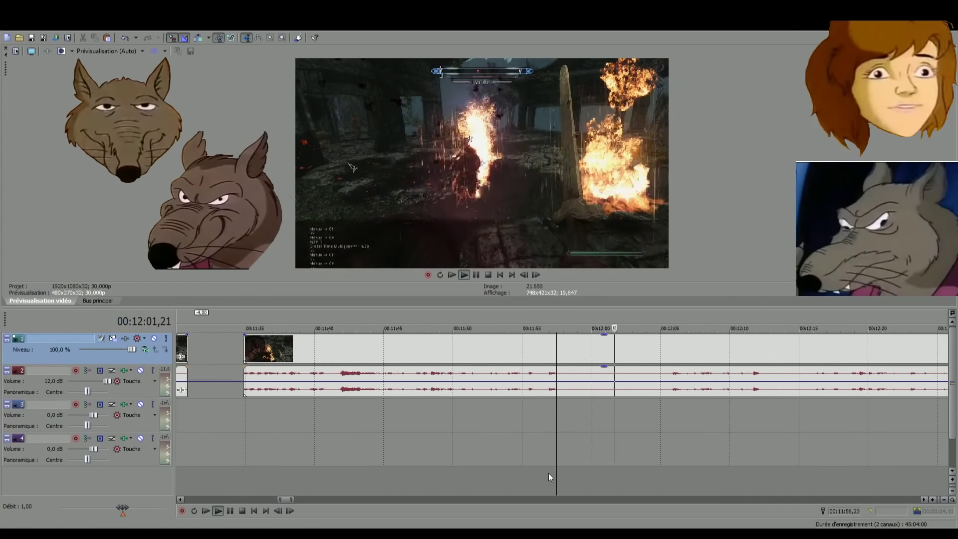
{"action": "key", "text": "space"}
{"action": "scroll", "coordinate": [558, 473], "scroll_direction": "up", "scroll_amount": 2}
{"action": "key", "text": "space"}
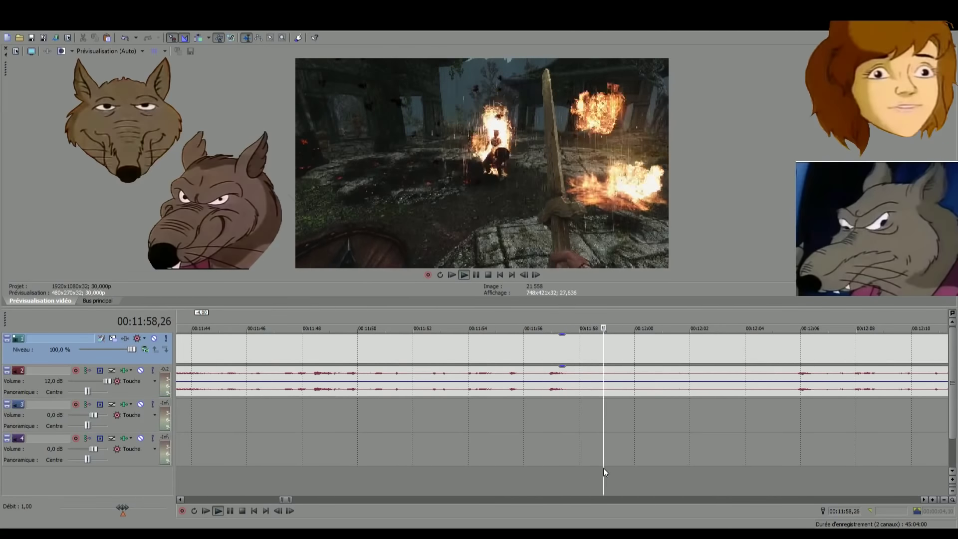
{"action": "scroll", "coordinate": [615, 465], "scroll_direction": "down", "scroll_amount": 5}
{"action": "key", "text": "space"}
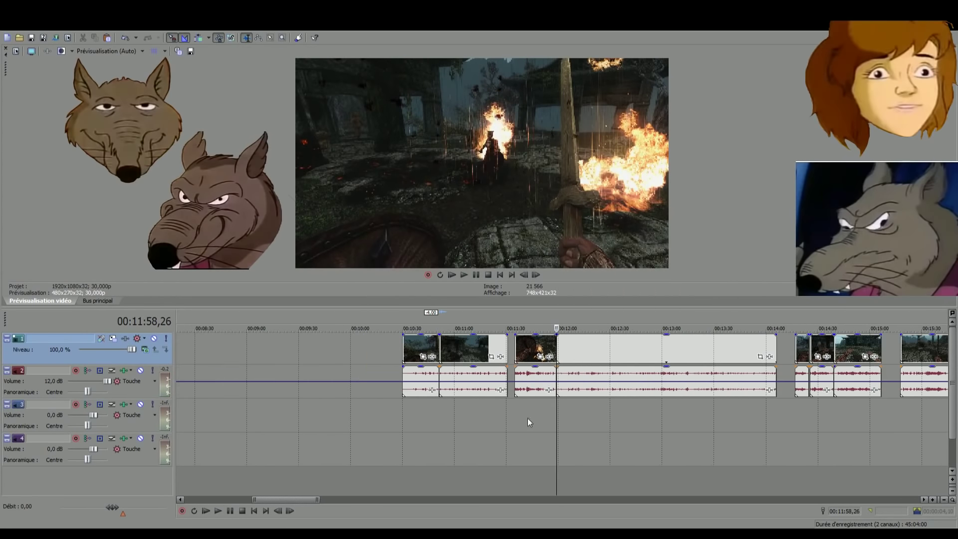
{"action": "left_click_drag", "start_coordinate": [537, 352], "coordinate": [458, 356]}
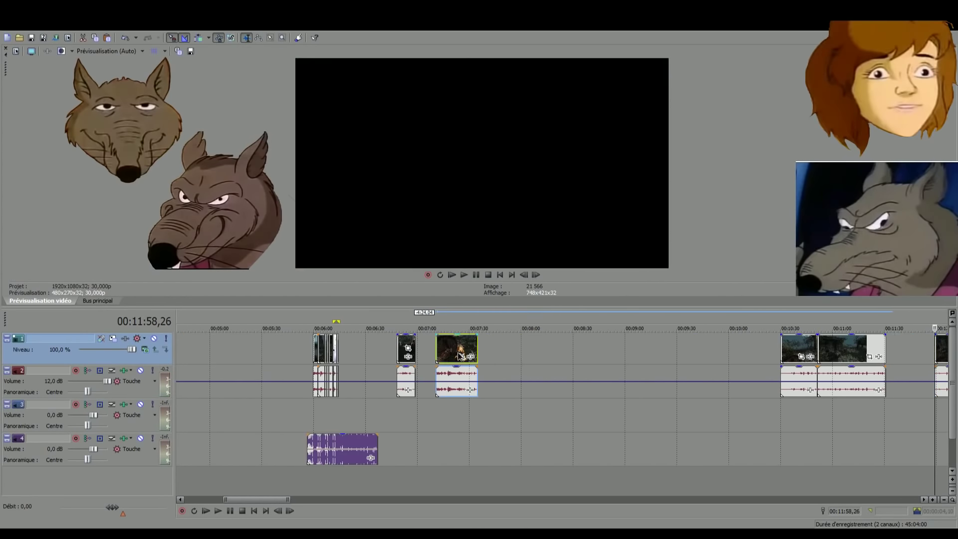
{"action": "scroll", "coordinate": [783, 453], "scroll_direction": "down", "scroll_amount": 2}
{"action": "left_click", "coordinate": [676, 480]}
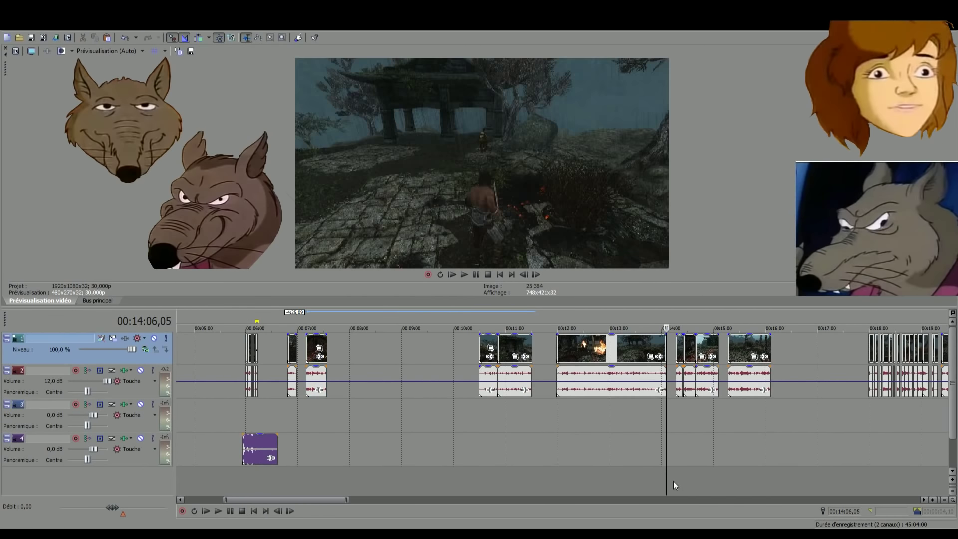
{"action": "scroll", "coordinate": [677, 481], "scroll_direction": "up", "scroll_amount": 4}
{"action": "key", "text": "space"}
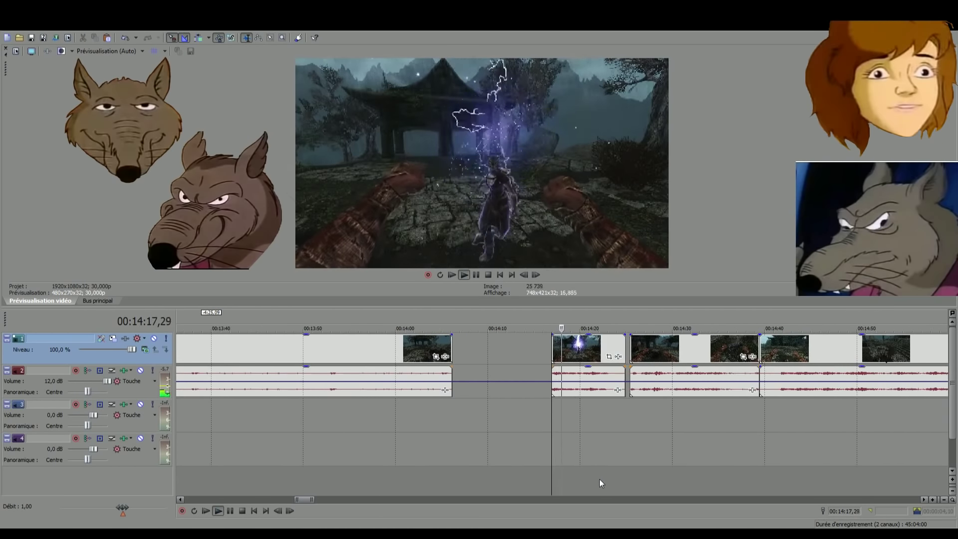
{"action": "left_click", "coordinate": [597, 477]}
{"action": "left_click", "coordinate": [578, 480]}
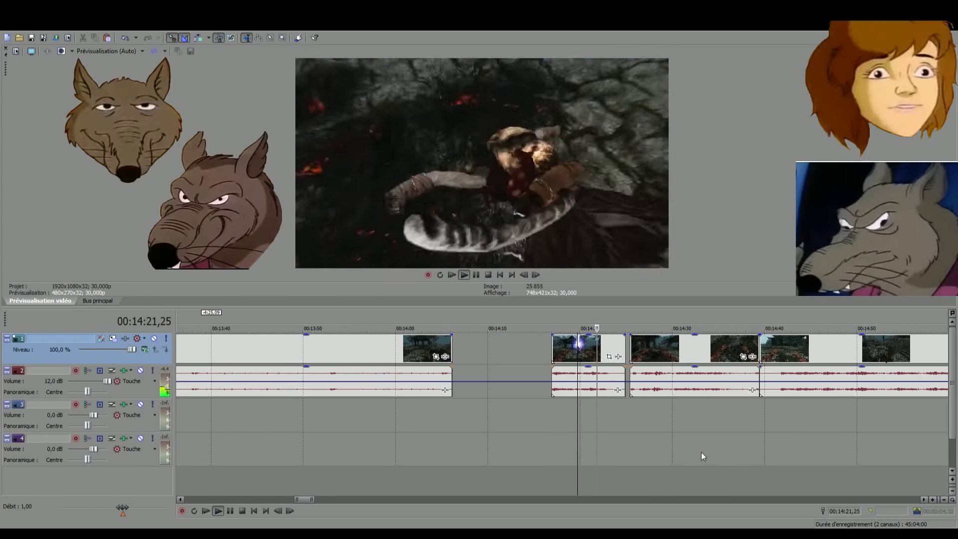
{"action": "left_click", "coordinate": [654, 471]}
{"action": "left_click", "coordinate": [704, 473]}
{"action": "scroll", "coordinate": [705, 473], "scroll_direction": "down", "scroll_amount": 1}
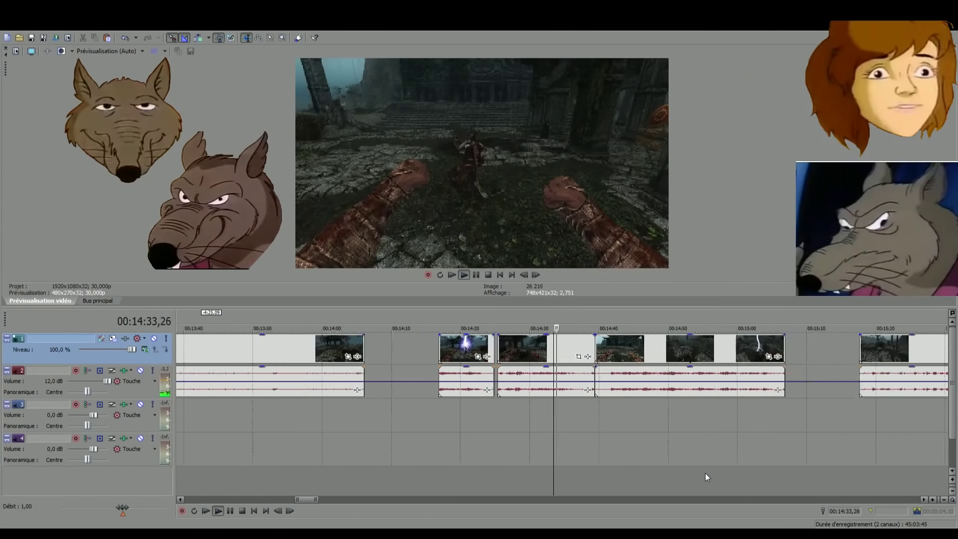
{"action": "scroll", "coordinate": [704, 473], "scroll_direction": "up", "scroll_amount": 1}
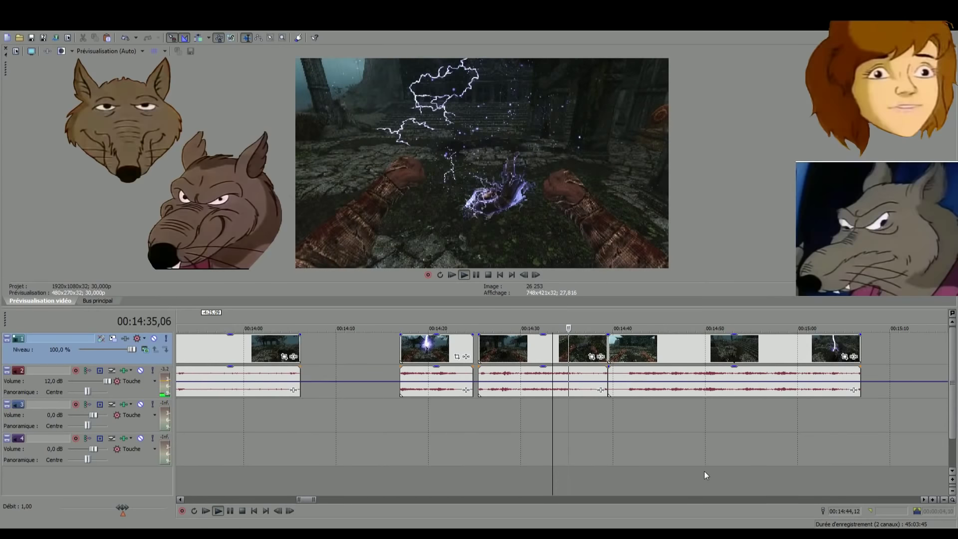
{"action": "left_click", "coordinate": [732, 467]}
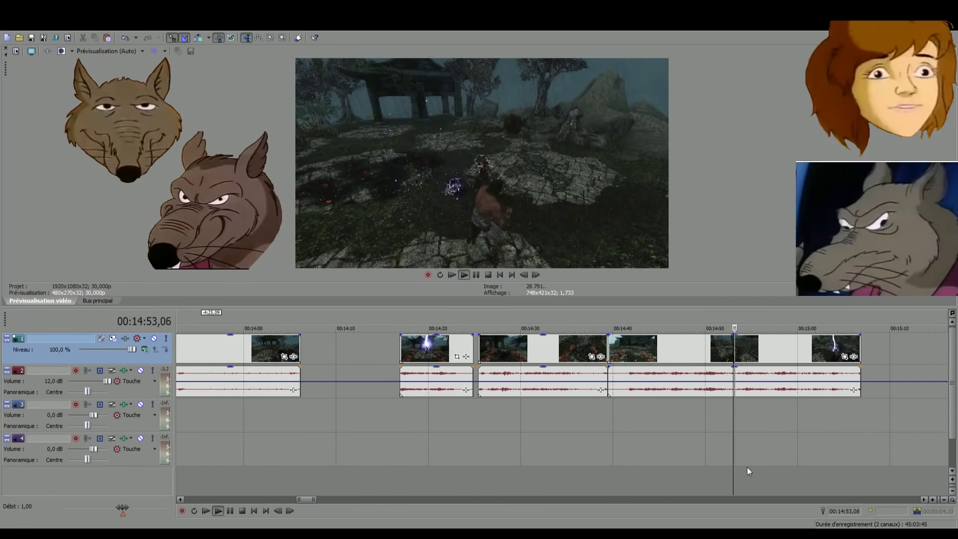
{"action": "scroll", "coordinate": [747, 467], "scroll_direction": "down", "scroll_amount": 1}
{"action": "left_click", "coordinate": [598, 474]}
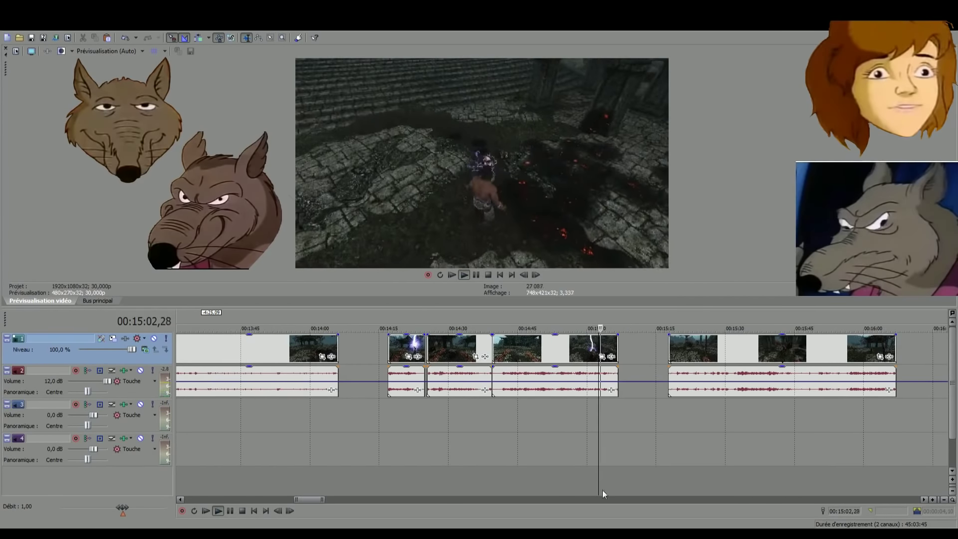
{"action": "left_click", "coordinate": [713, 481]}
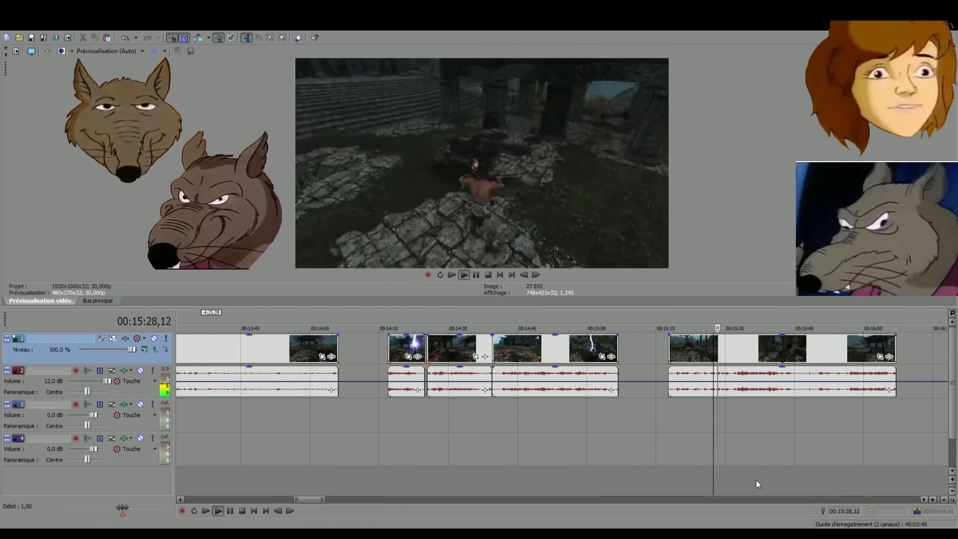
{"action": "left_click", "coordinate": [755, 480]}
{"action": "scroll", "coordinate": [756, 480], "scroll_direction": "down", "scroll_amount": 3}
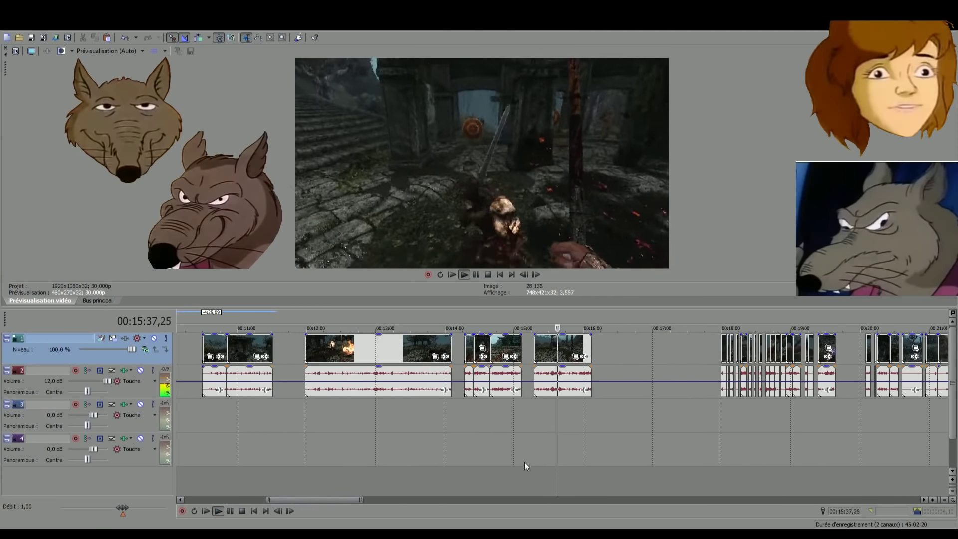
{"action": "key", "text": "space"}
{"action": "left_click", "coordinate": [562, 381]}
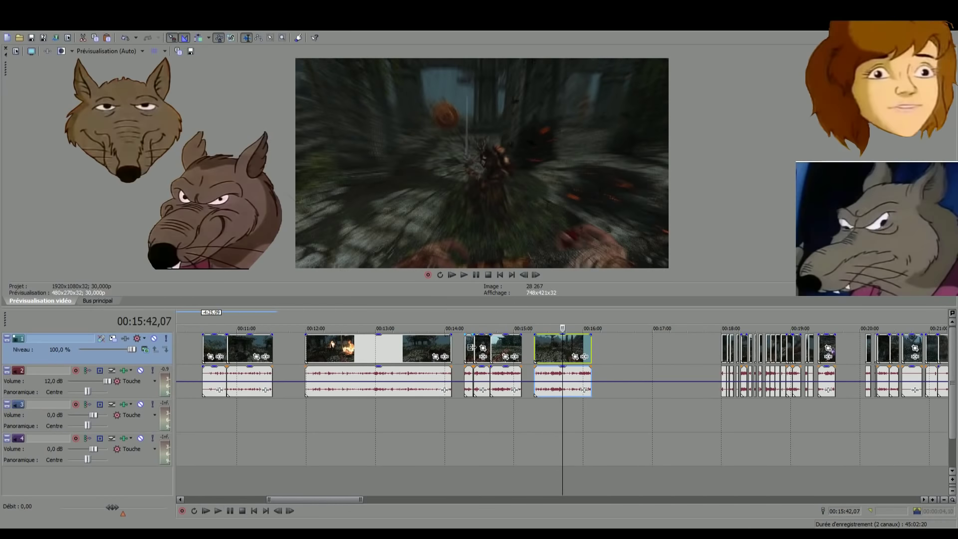
Push the chosen clips far later and play them back from 18:00
{"action": "scroll", "coordinate": [544, 351], "scroll_direction": "down", "scroll_amount": 5}
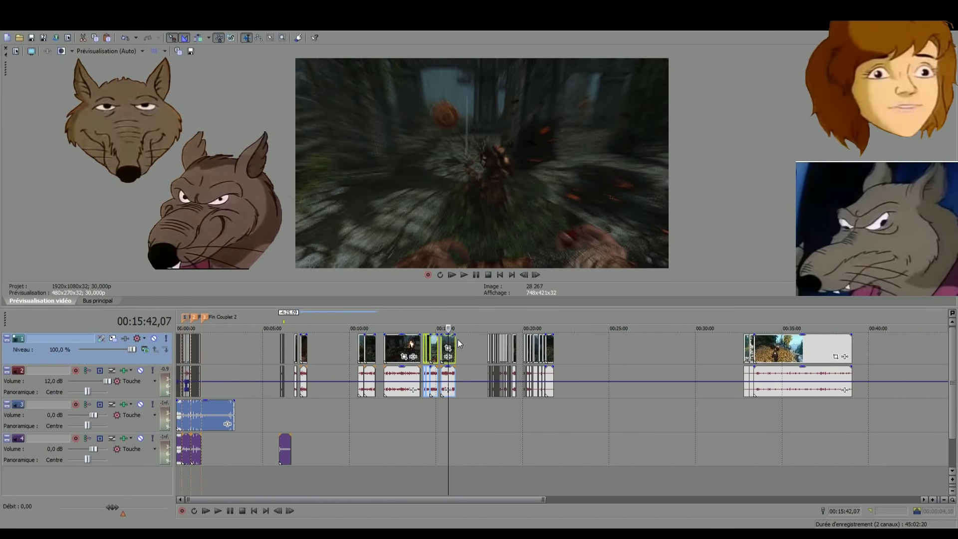
{"action": "left_click_drag", "start_coordinate": [455, 343], "coordinate": [956, 352]}
{"action": "scroll", "coordinate": [531, 468], "scroll_direction": "down", "scroll_amount": 4}
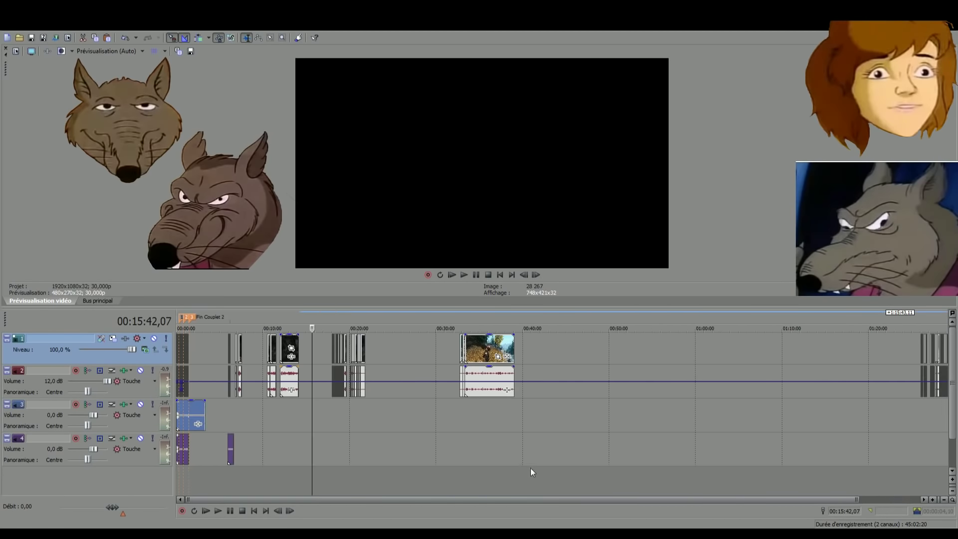
{"action": "left_click", "coordinate": [319, 478]}
{"action": "scroll", "coordinate": [319, 478], "scroll_direction": "up", "scroll_amount": 6}
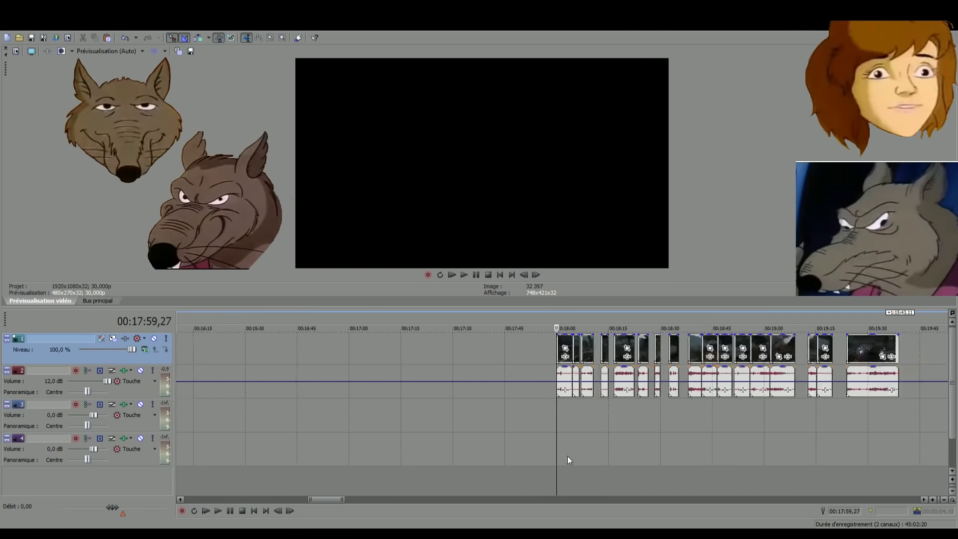
{"action": "key", "text": "space"}
{"action": "scroll", "coordinate": [574, 434], "scroll_direction": "down", "scroll_amount": 3}
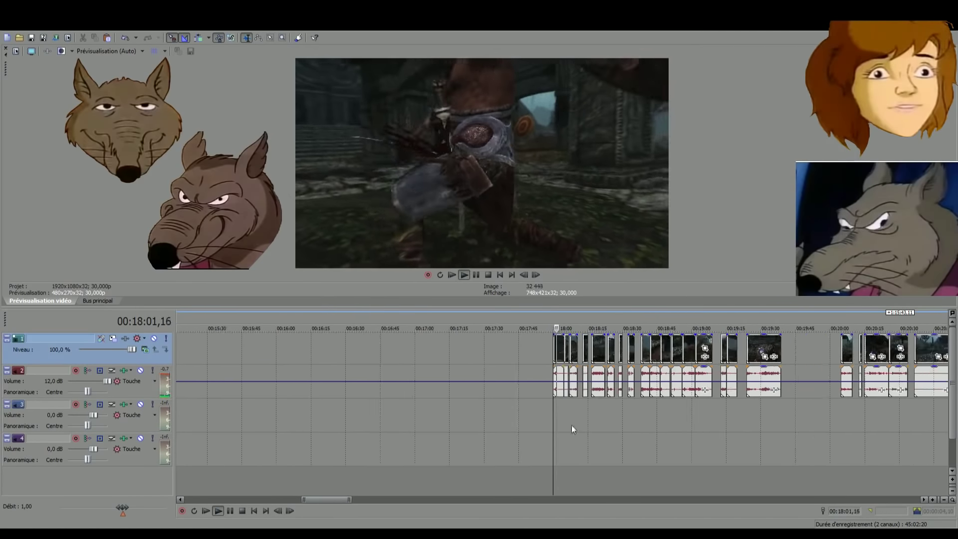
{"action": "key", "text": "space"}
{"action": "key", "text": "space"}
{"action": "scroll", "coordinate": [556, 347], "scroll_direction": "down", "scroll_amount": 4}
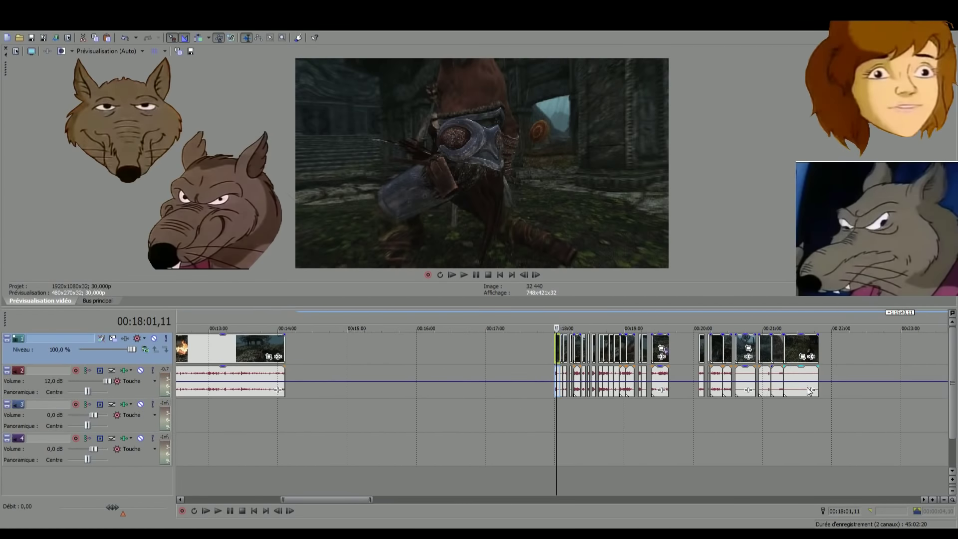
Pull the clips from 18:00 and from 10:30 onward left to close the gaps, then deselect
{"action": "left_click", "coordinate": [785, 372]}
{"action": "left_click_drag", "start_coordinate": [801, 342], "coordinate": [903, 344]}
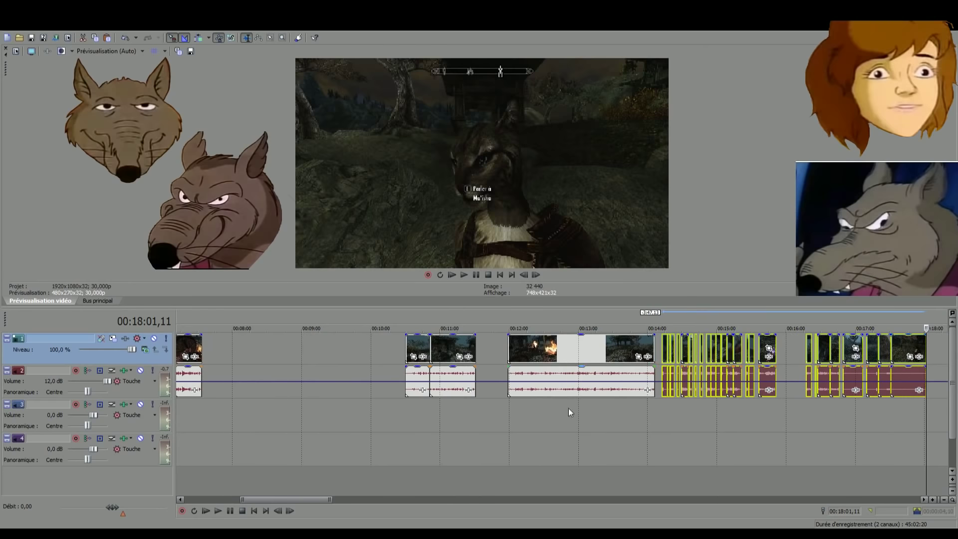
{"action": "left_click", "coordinate": [408, 481]}
{"action": "left_click", "coordinate": [418, 479]}
{"action": "left_click", "coordinate": [908, 351]}
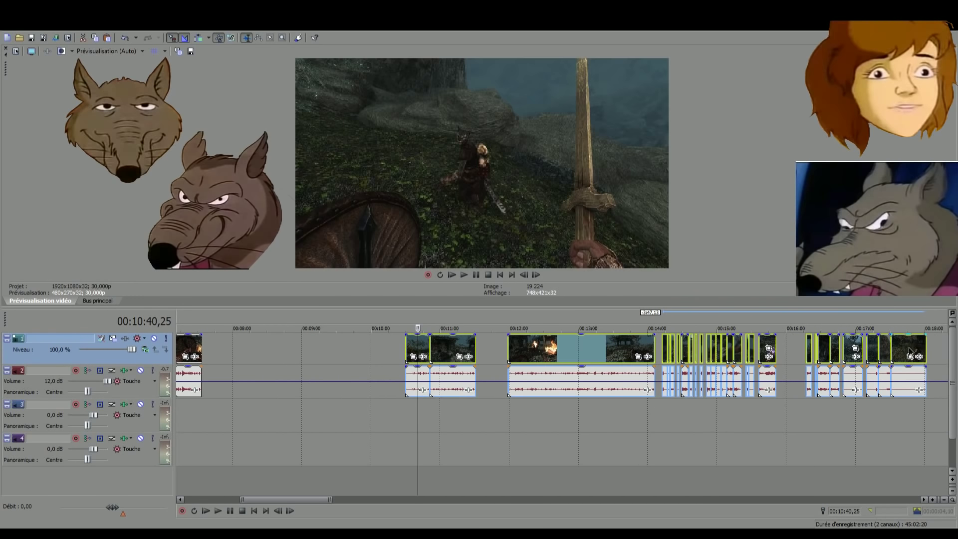
{"action": "left_click_drag", "start_coordinate": [897, 351], "coordinate": [642, 402]}
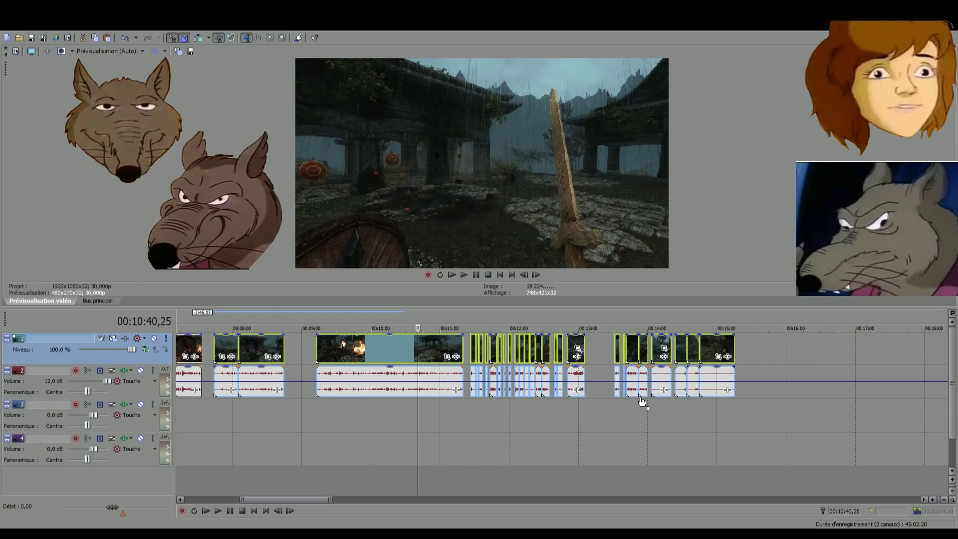
{"action": "left_click", "coordinate": [328, 480]}
{"action": "left_click", "coordinate": [391, 471]}
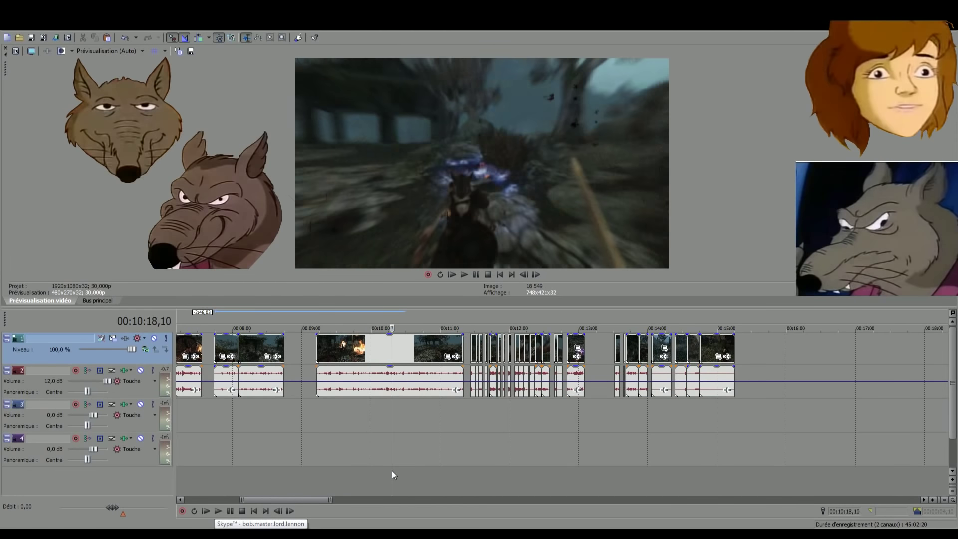
Review the join in playback, replaying the footage between about 09:23 and 10:00
{"action": "key", "text": "space"}
{"action": "scroll", "coordinate": [414, 471], "scroll_direction": "up", "scroll_amount": 3}
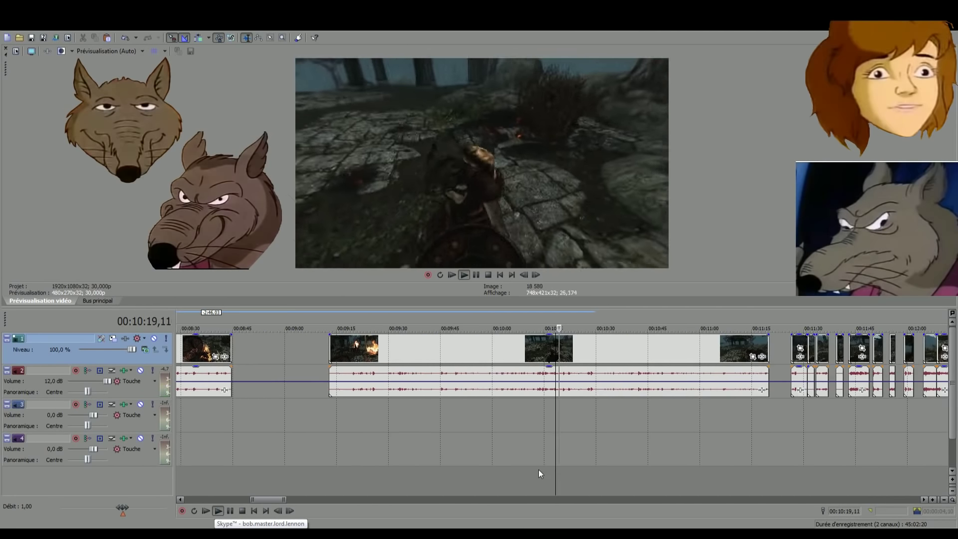
{"action": "scroll", "coordinate": [509, 473], "scroll_direction": "up", "scroll_amount": 2}
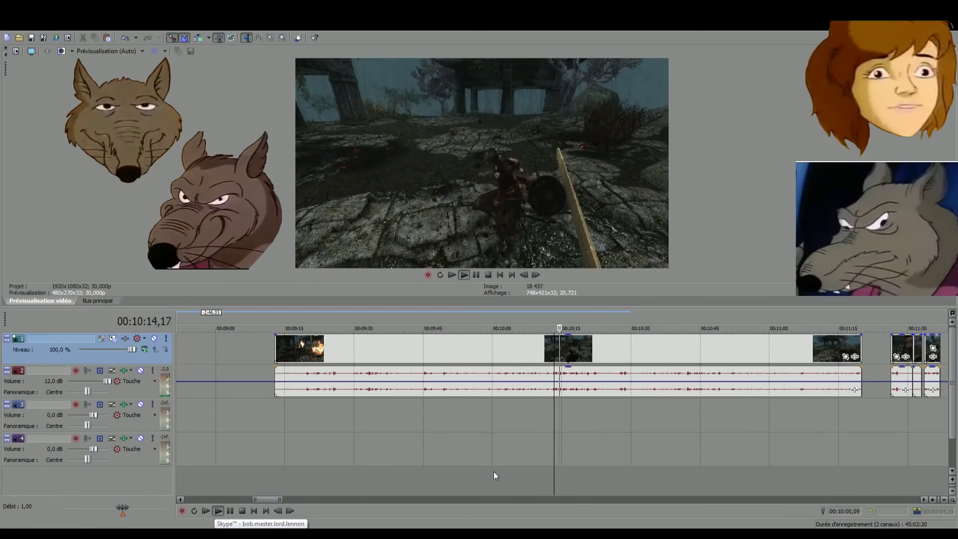
{"action": "left_click", "coordinate": [492, 472]}
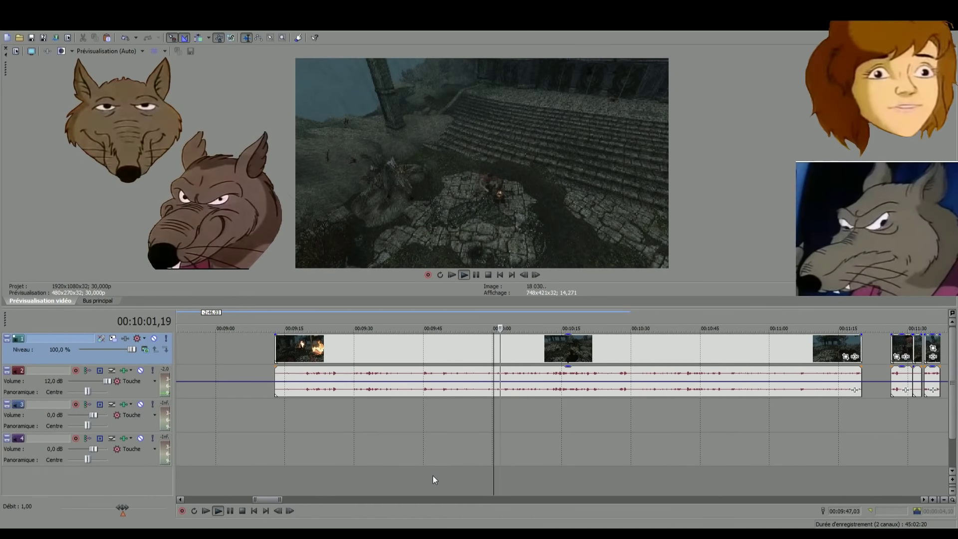
{"action": "left_click", "coordinate": [432, 475]}
{"action": "left_click", "coordinate": [408, 478]}
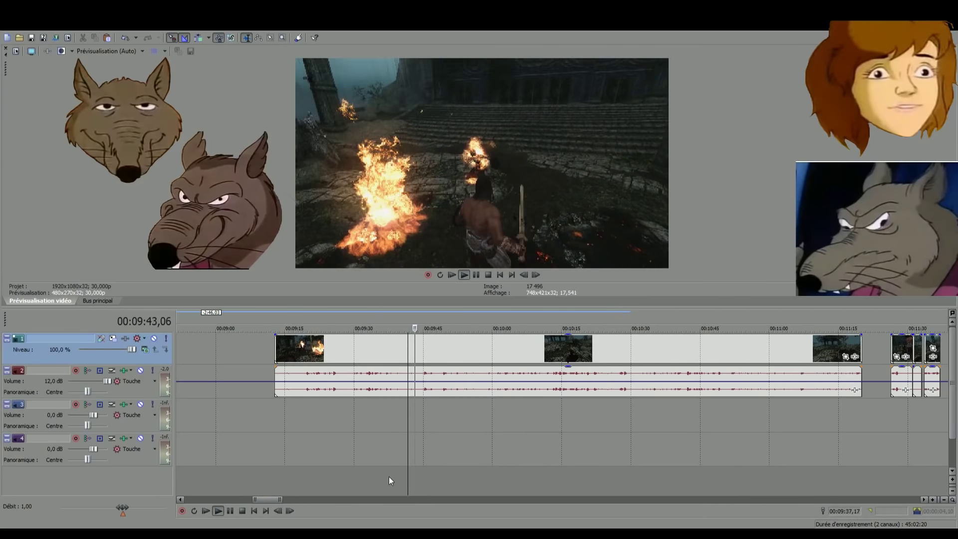
{"action": "left_click", "coordinate": [388, 477]}
{"action": "left_click", "coordinate": [370, 477]}
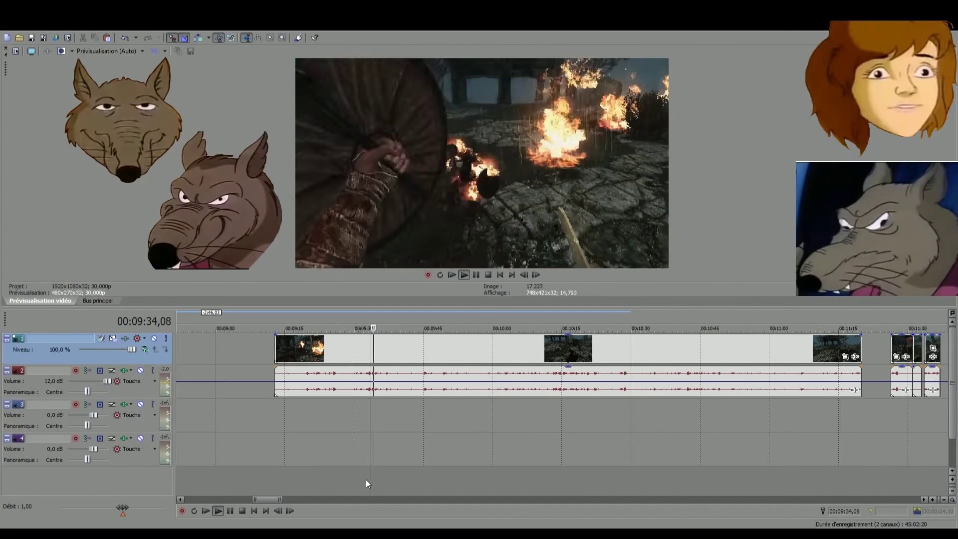
{"action": "scroll", "coordinate": [367, 480], "scroll_direction": "up", "scroll_amount": 3}
{"action": "left_click", "coordinate": [516, 477]}
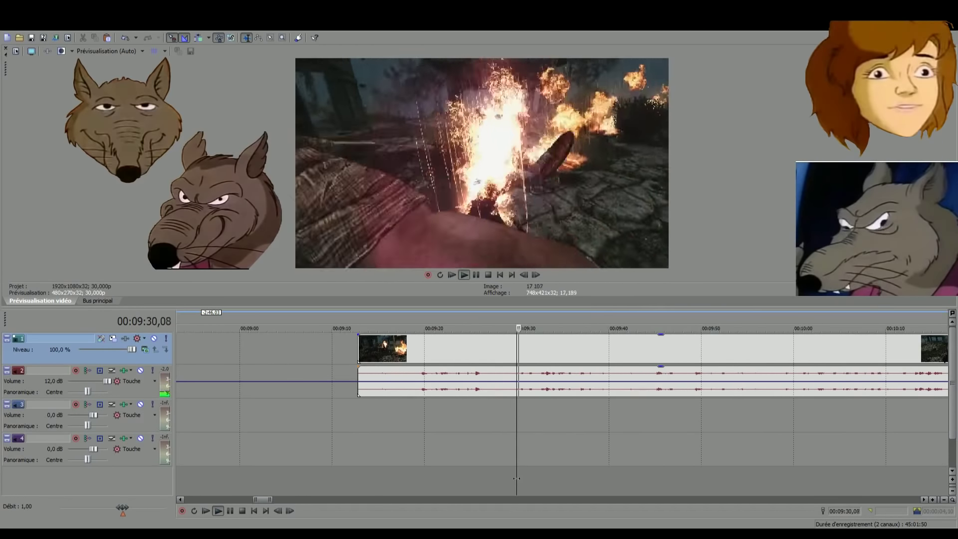
{"action": "left_click", "coordinate": [458, 478]}
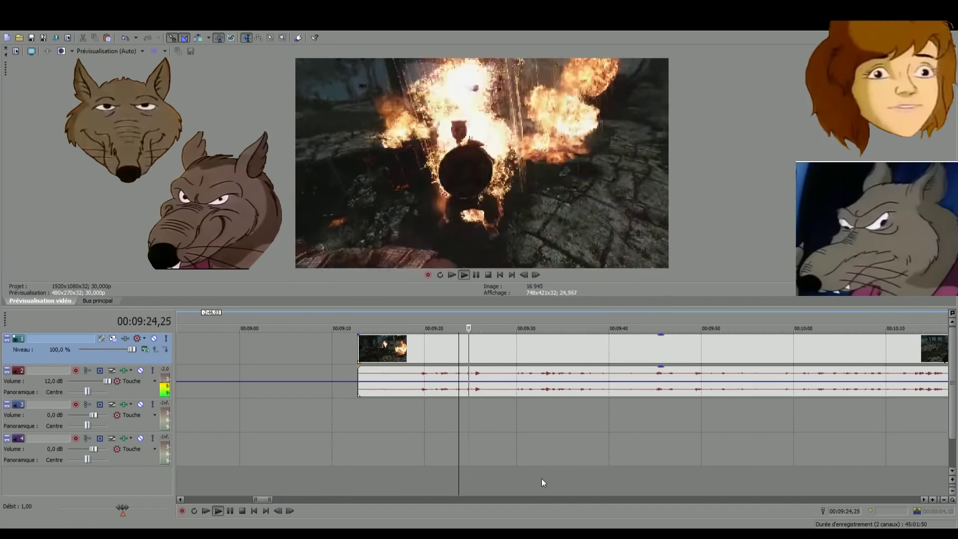
Delete the long fire clip
{"action": "left_click", "coordinate": [545, 478]}
{"action": "scroll", "coordinate": [569, 475], "scroll_direction": "down", "scroll_amount": 8}
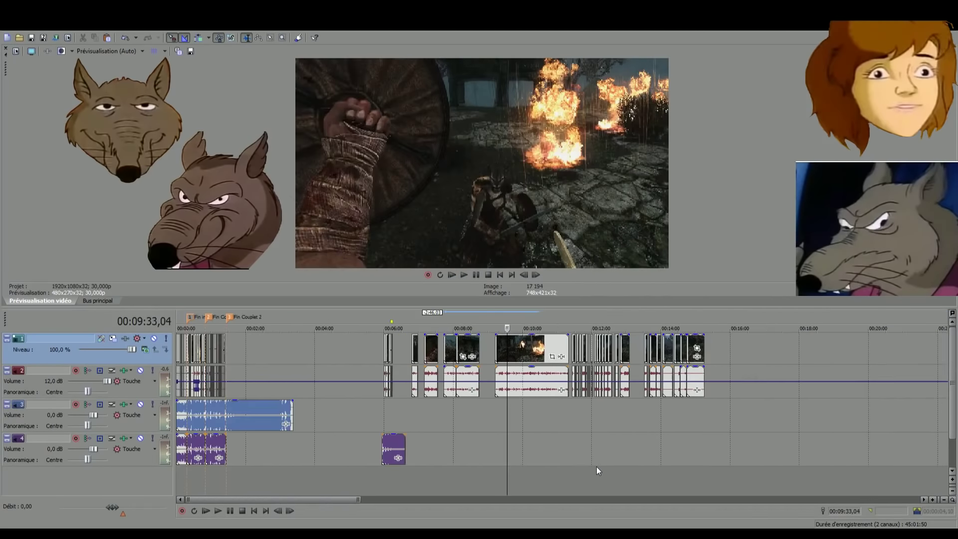
{"action": "key", "text": "Delete"}
{"action": "scroll", "coordinate": [597, 358], "scroll_direction": "up", "scroll_amount": 5}
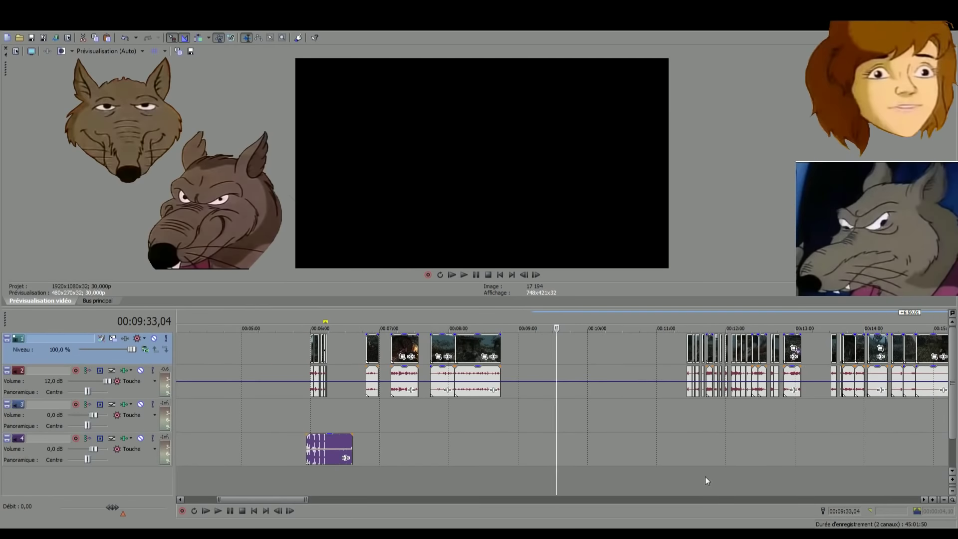
Replay the footage from about 08:32 back to 08:09
{"action": "left_click", "coordinate": [486, 482]}
{"action": "scroll", "coordinate": [486, 483], "scroll_direction": "up", "scroll_amount": 4}
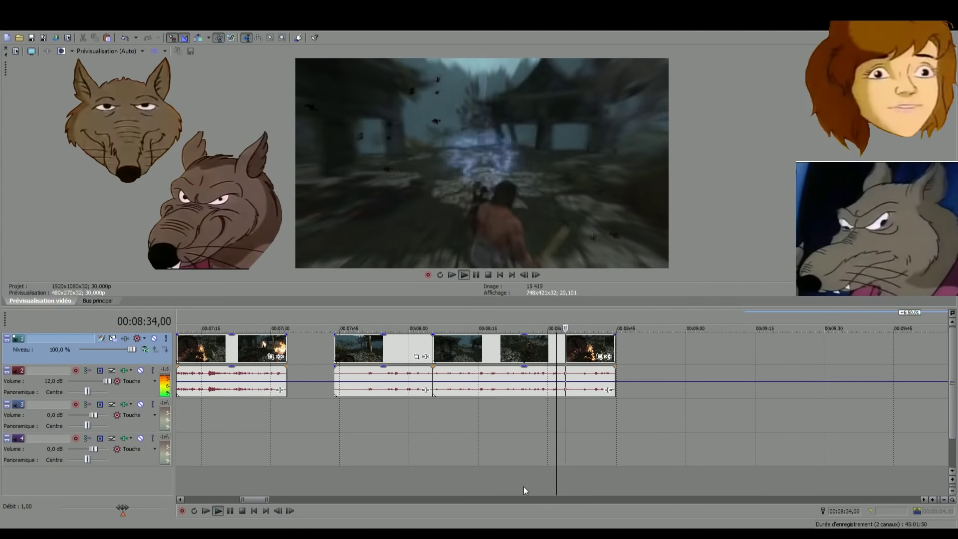
{"action": "left_click", "coordinate": [522, 486]}
{"action": "scroll", "coordinate": [518, 482], "scroll_direction": "up", "scroll_amount": 2}
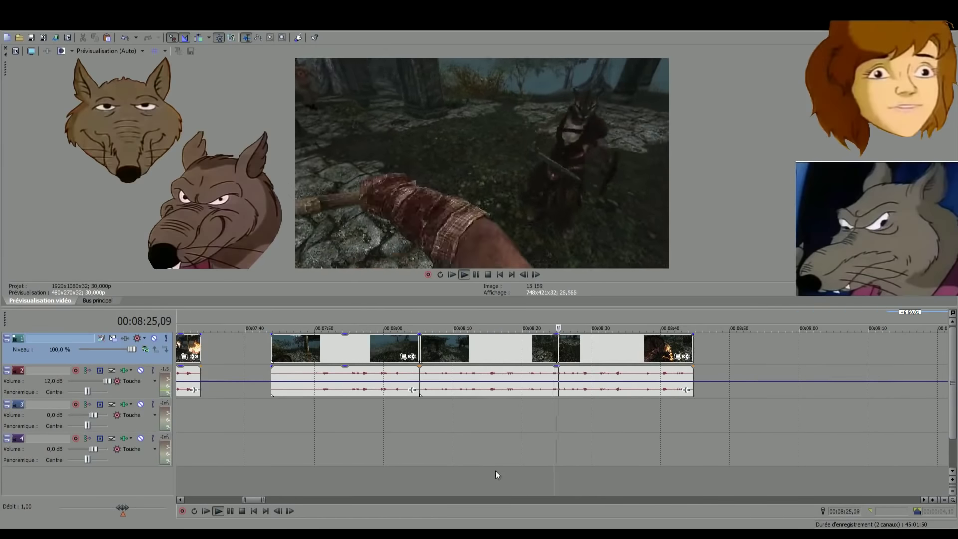
{"action": "left_click", "coordinate": [490, 488]}
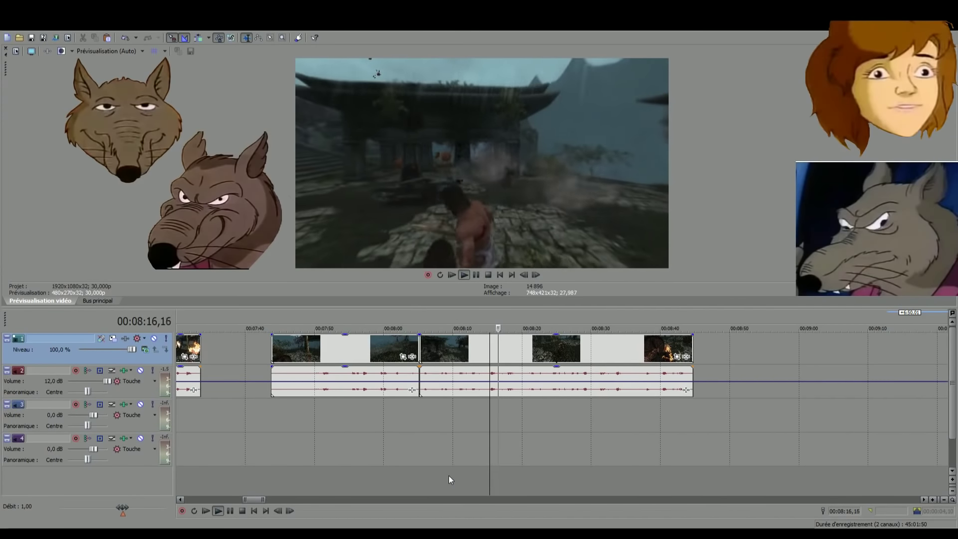
{"action": "left_click", "coordinate": [448, 474]}
Check the footage from 08:12 through the fire shot near 08:35, then stop playback
{"action": "left_click", "coordinate": [472, 477]}
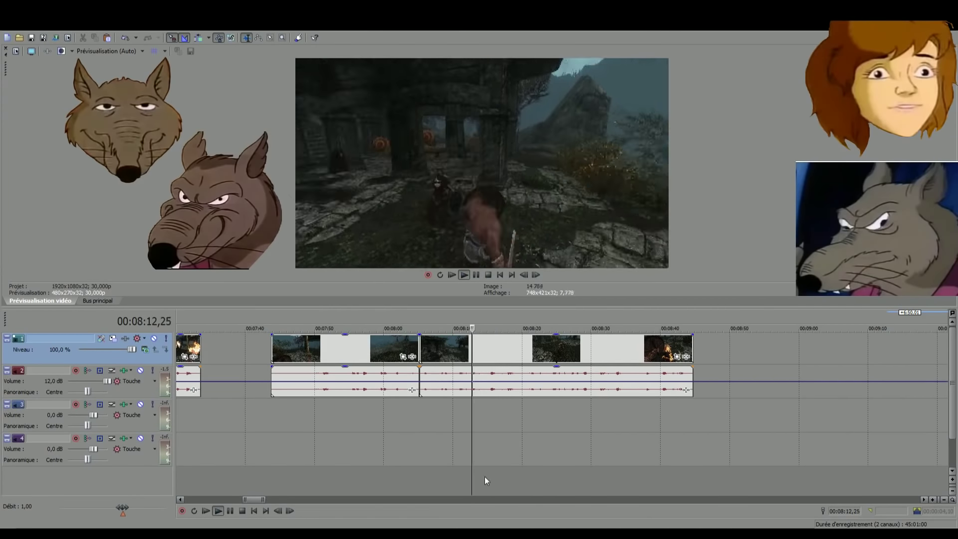
{"action": "left_click", "coordinate": [540, 474]}
{"action": "left_click", "coordinate": [603, 471]}
{"action": "left_click", "coordinate": [647, 474]}
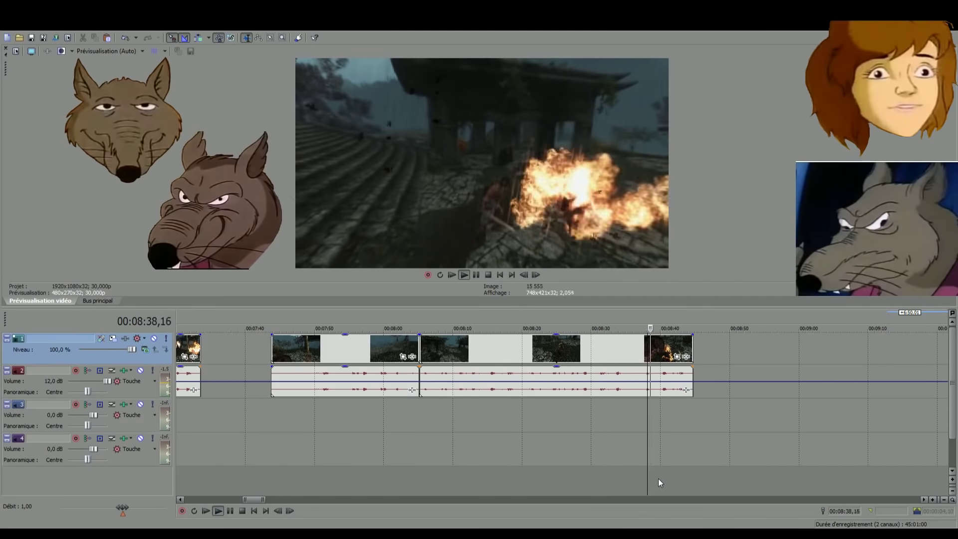
{"action": "left_click", "coordinate": [633, 483]}
{"action": "scroll", "coordinate": [632, 483], "scroll_direction": "up", "scroll_amount": 3}
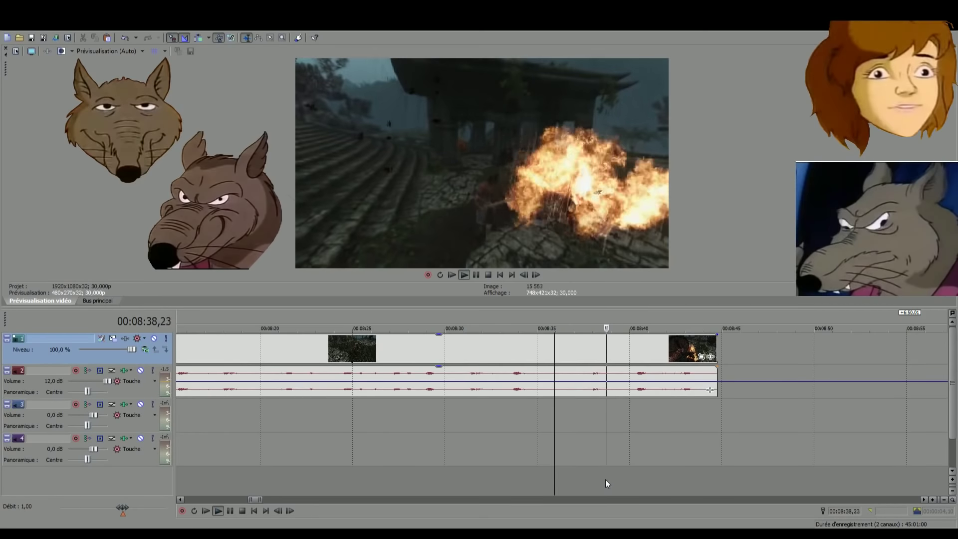
{"action": "scroll", "coordinate": [603, 479], "scroll_direction": "down", "scroll_amount": 2}
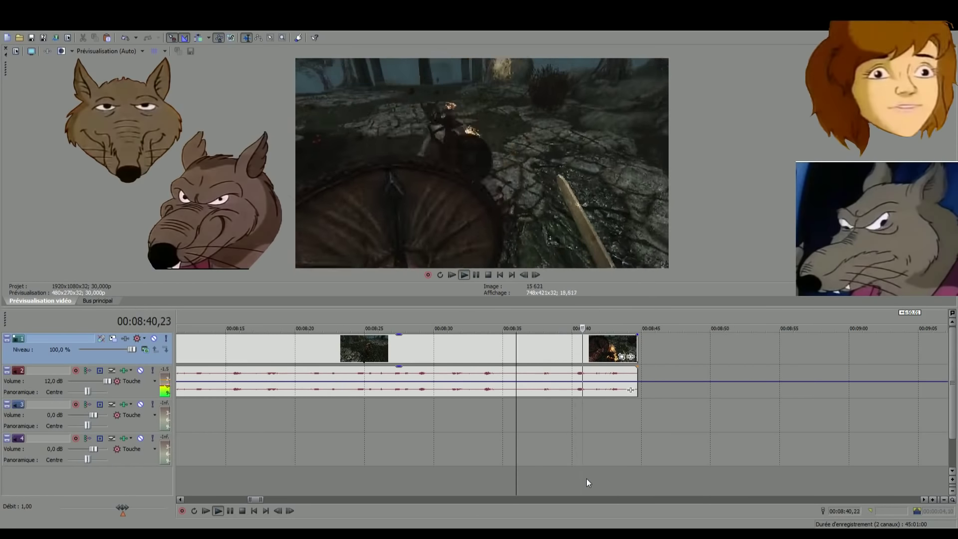
{"action": "key", "text": "space"}
Play back the section from about 07:55 to 08:00
{"action": "left_click", "coordinate": [533, 483]}
{"action": "scroll", "coordinate": [537, 480], "scroll_direction": "down", "scroll_amount": 3}
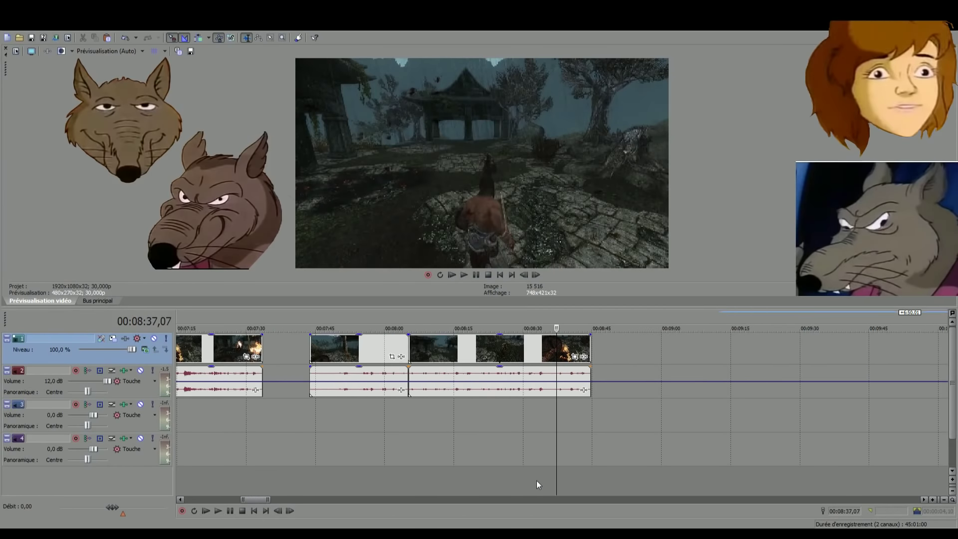
{"action": "scroll", "coordinate": [474, 366], "scroll_direction": "down", "scroll_amount": 2}
{"action": "left_click", "coordinate": [411, 471]}
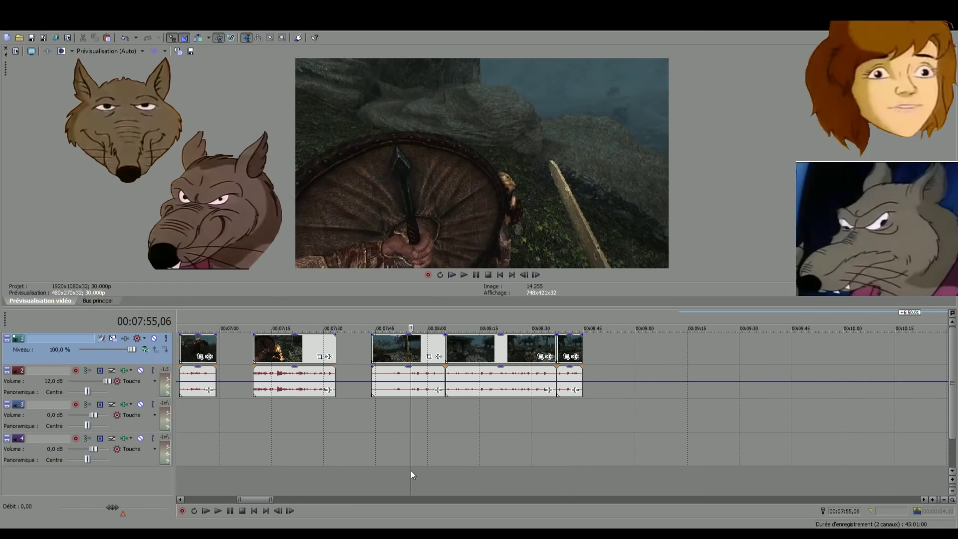
{"action": "key", "text": "space"}
{"action": "left_click", "coordinate": [427, 477]}
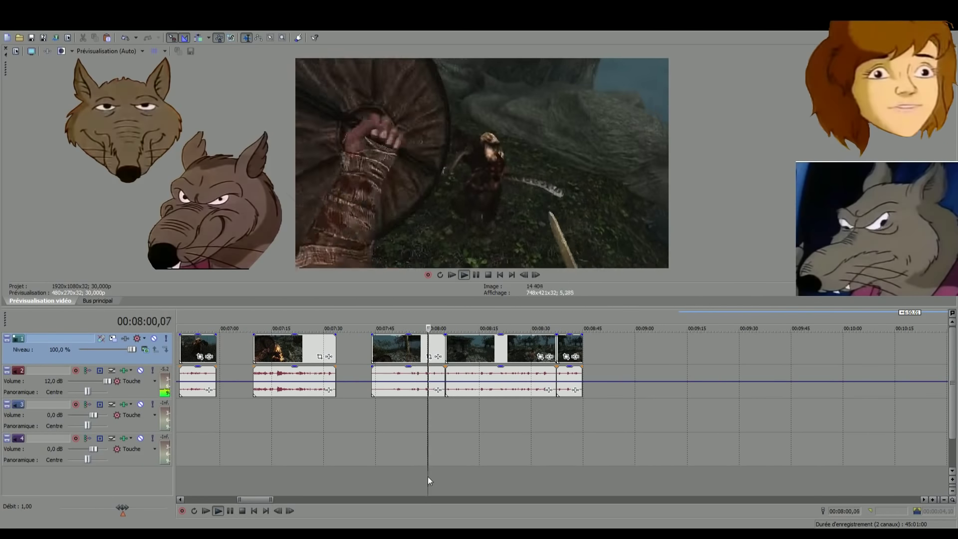
{"action": "scroll", "coordinate": [427, 477], "scroll_direction": "up", "scroll_amount": 3}
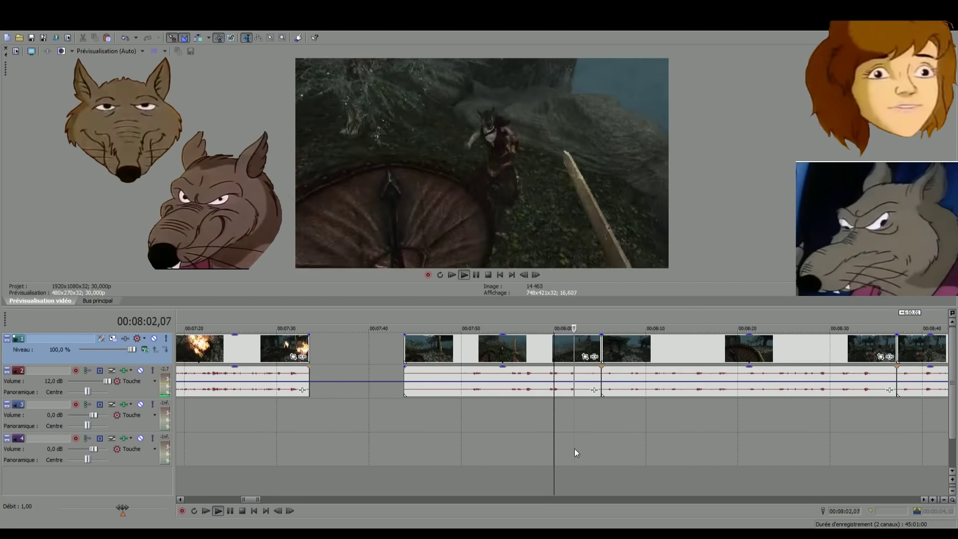
{"action": "scroll", "coordinate": [576, 405], "scroll_direction": "down", "scroll_amount": 2}
{"action": "key", "text": "space"}
Replay from 07:50 and delete the clip spanning 07:45 to 08:04
{"action": "left_click", "coordinate": [468, 486]}
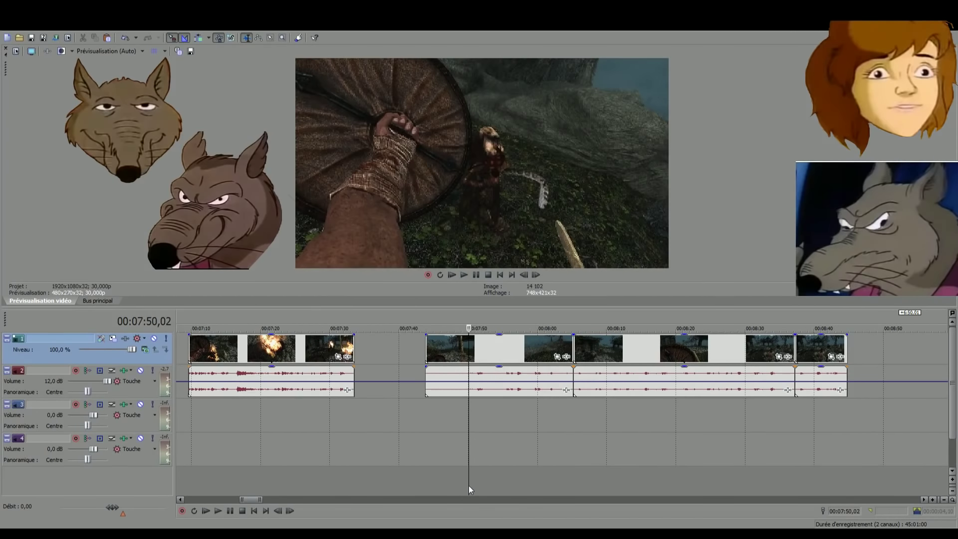
{"action": "key", "text": "space"}
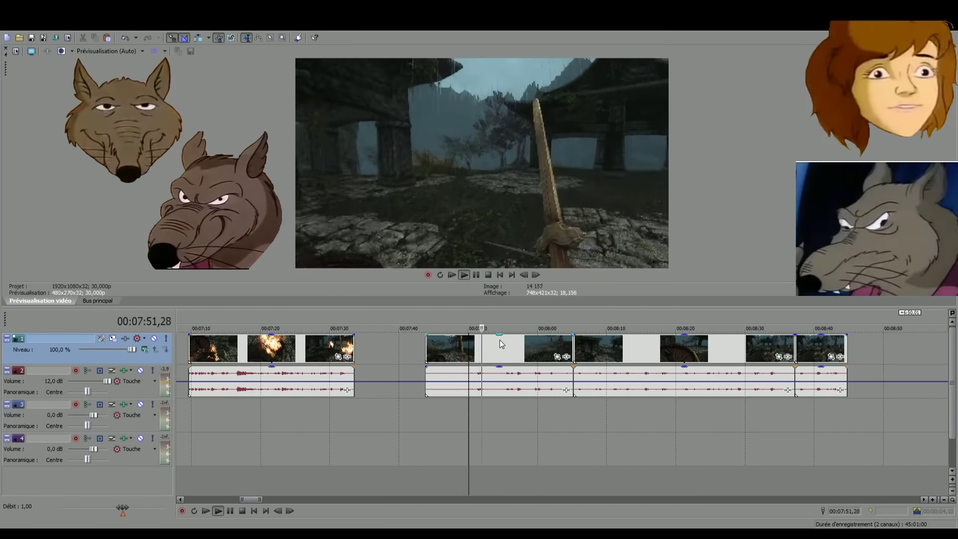
{"action": "key", "text": "space"}
{"action": "key", "text": "Delete"}
{"action": "scroll", "coordinate": [523, 389], "scroll_direction": "down", "scroll_amount": 3}
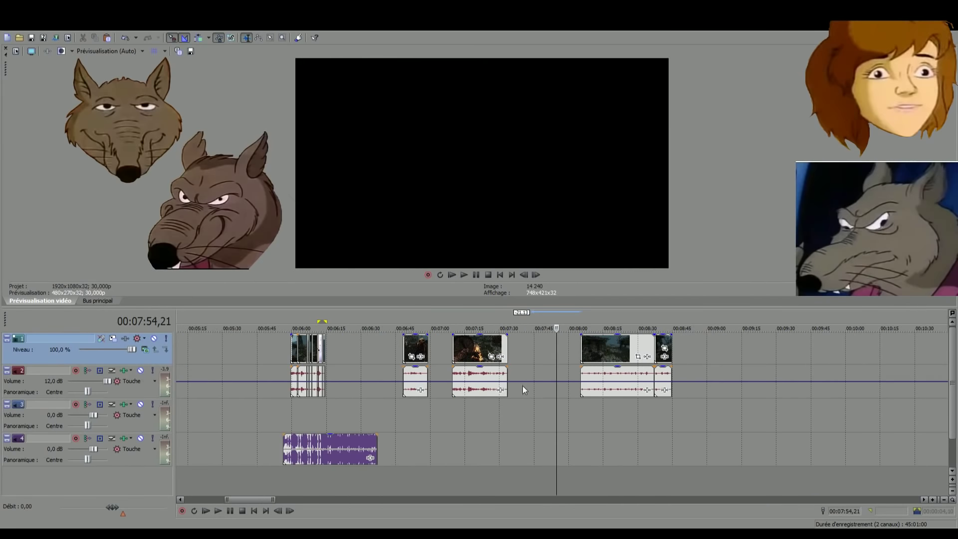
{"action": "left_click", "coordinate": [587, 349]}
{"action": "scroll", "coordinate": [587, 349], "scroll_direction": "down", "scroll_amount": 2}
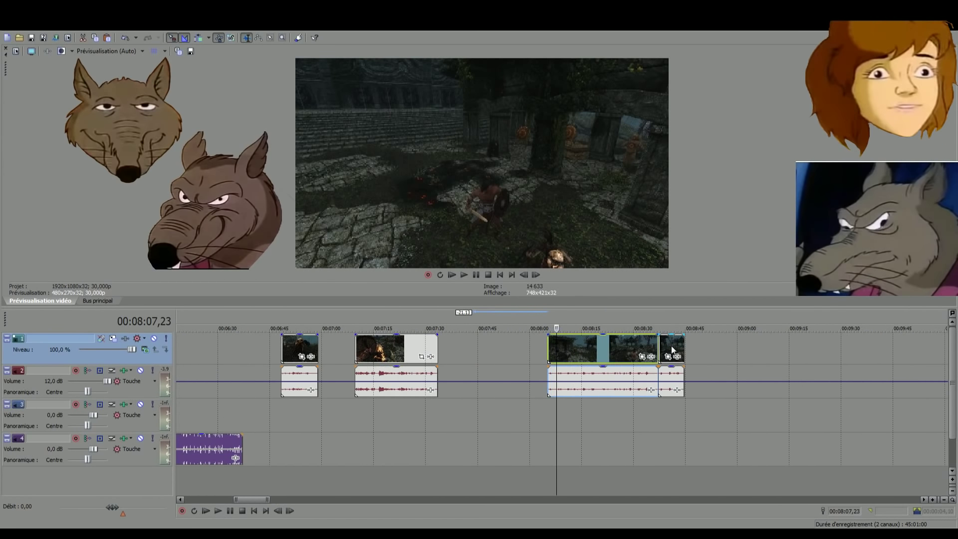
{"action": "left_click", "coordinate": [671, 345]}
{"action": "scroll", "coordinate": [671, 345], "scroll_direction": "down", "scroll_amount": 1}
{"action": "scroll", "coordinate": [671, 346], "scroll_direction": "down", "scroll_amount": 2}
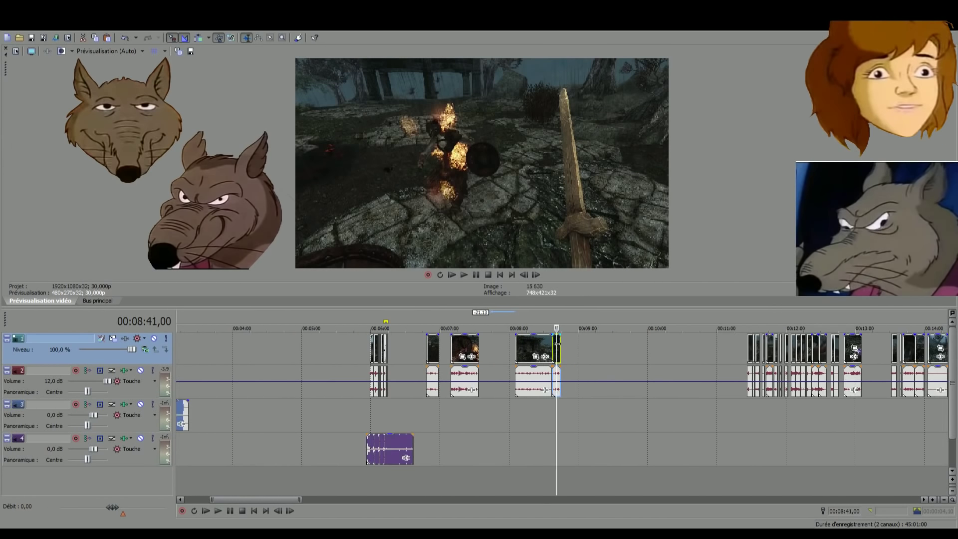
{"action": "scroll", "coordinate": [560, 343], "scroll_direction": "up", "scroll_amount": 3}
{"action": "left_click_drag", "start_coordinate": [560, 344], "coordinate": [956, 371]}
{"action": "scroll", "coordinate": [815, 369], "scroll_direction": "down", "scroll_amount": 3}
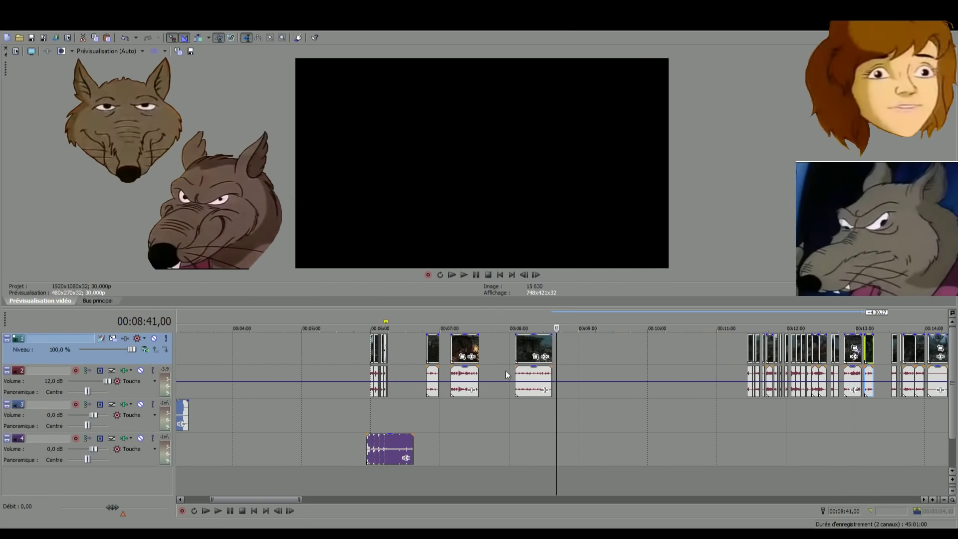
{"action": "left_click", "coordinate": [528, 340]}
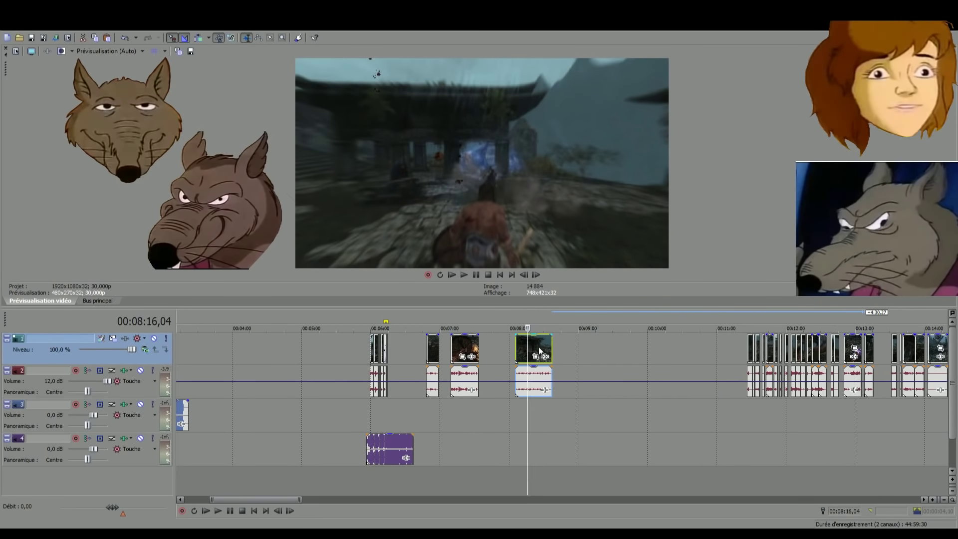
{"action": "scroll", "coordinate": [526, 484], "scroll_direction": "up", "scroll_amount": 5}
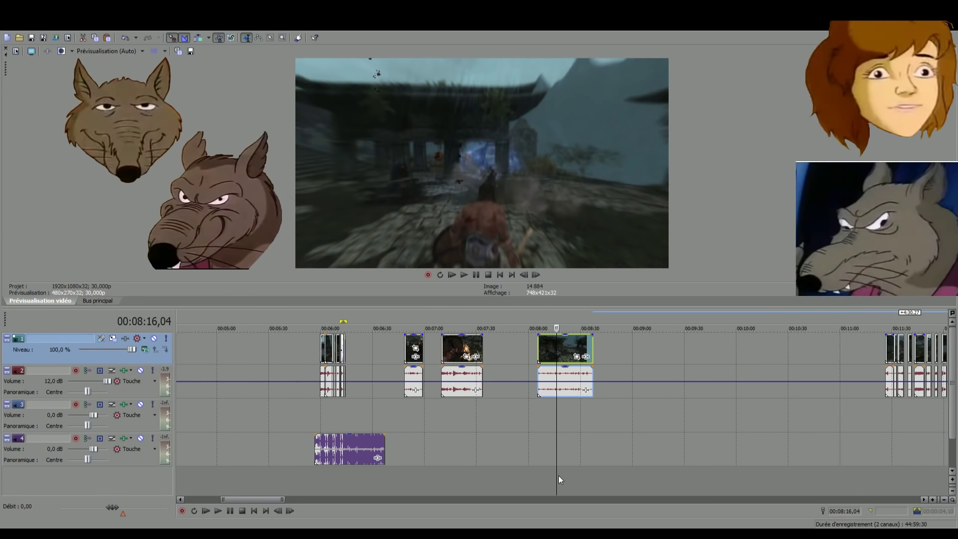
{"action": "left_click", "coordinate": [555, 474]}
{"action": "left_click_drag", "start_coordinate": [555, 474], "coordinate": [626, 466]}
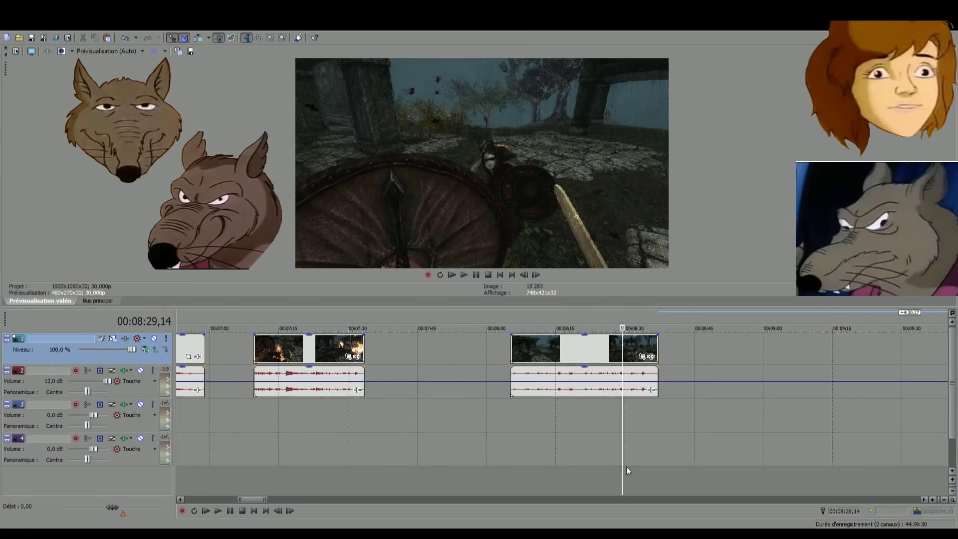
{"action": "left_click", "coordinate": [579, 345]}
Delete the clip at 08:00
{"action": "key", "text": "Delete"}
{"action": "scroll", "coordinate": [543, 418], "scroll_direction": "down", "scroll_amount": 5}
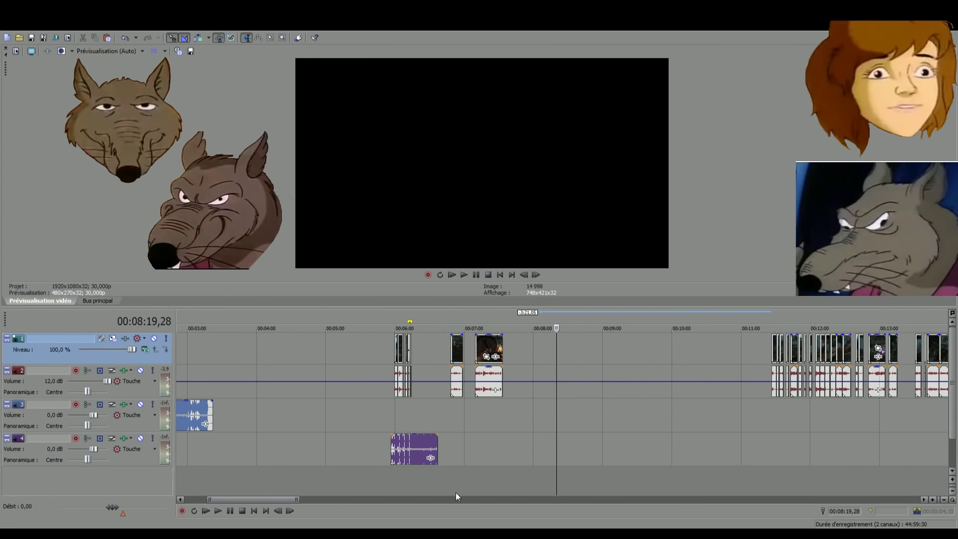
{"action": "scroll", "coordinate": [484, 474], "scroll_direction": "up", "scroll_amount": 3}
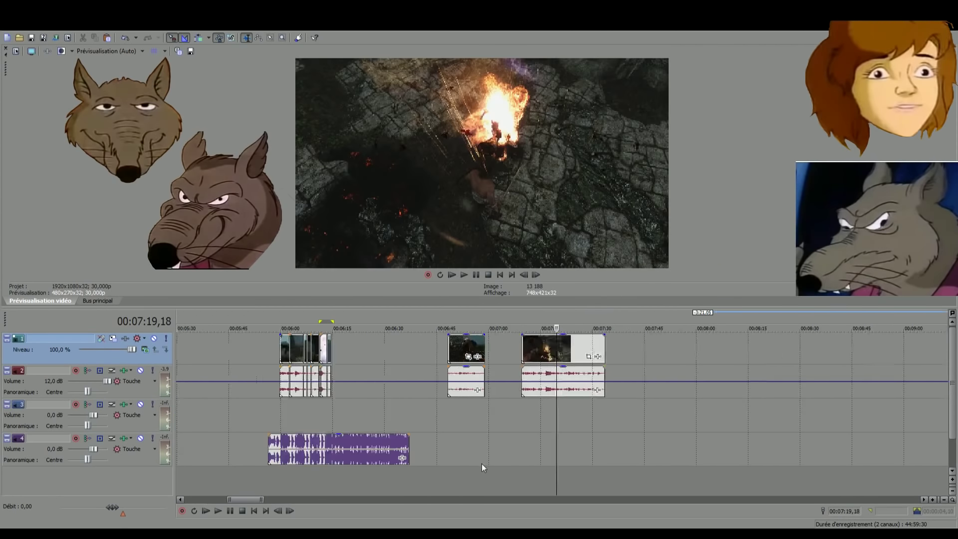
Play the fire clip around 07:12–07:19 to settle on a cut point at about 07:15
{"action": "key", "text": "space"}
{"action": "scroll", "coordinate": [504, 486], "scroll_direction": "up", "scroll_amount": 2}
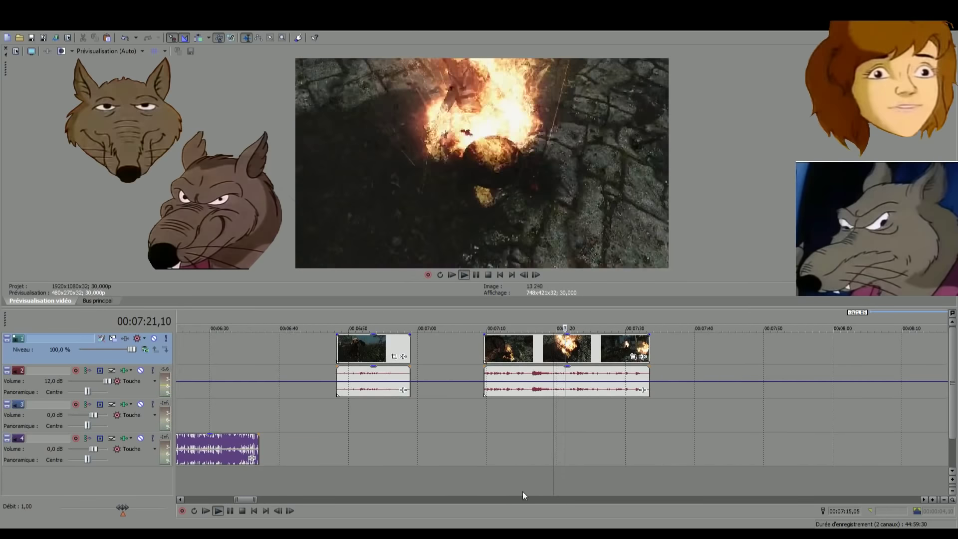
{"action": "left_click", "coordinate": [522, 492]}
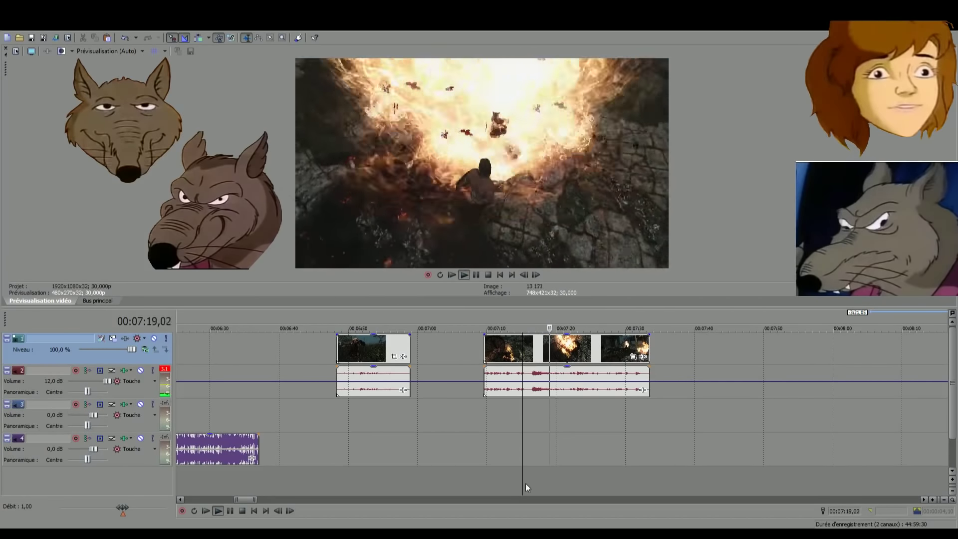
{"action": "scroll", "coordinate": [537, 469], "scroll_direction": "up", "scroll_amount": 1}
{"action": "left_click", "coordinate": [520, 474]}
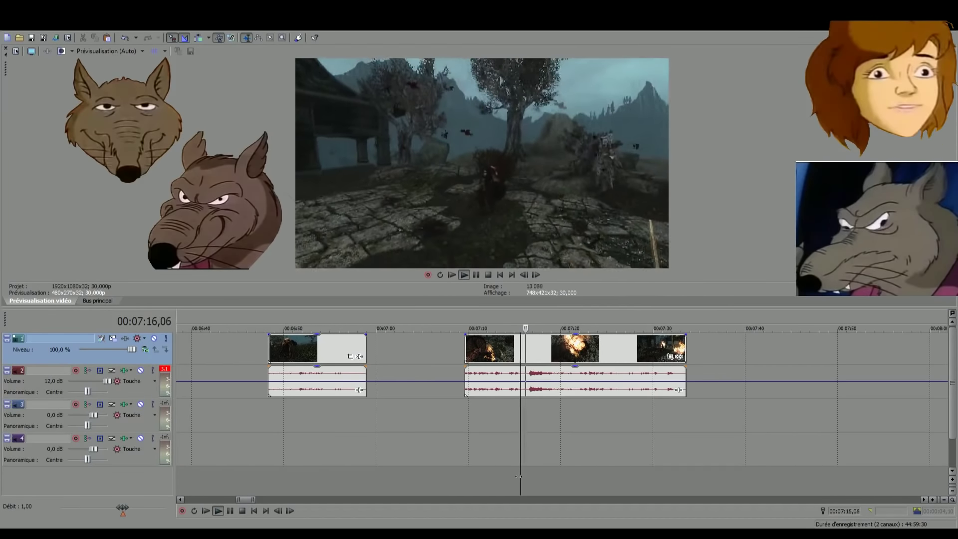
{"action": "left_click", "coordinate": [496, 481]}
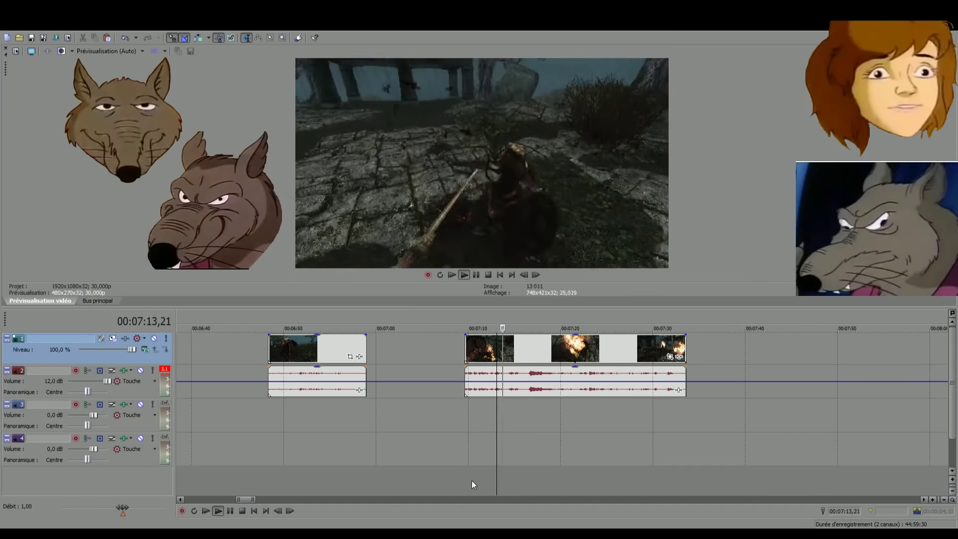
{"action": "left_click", "coordinate": [529, 481]}
{"action": "left_click", "coordinate": [522, 480]}
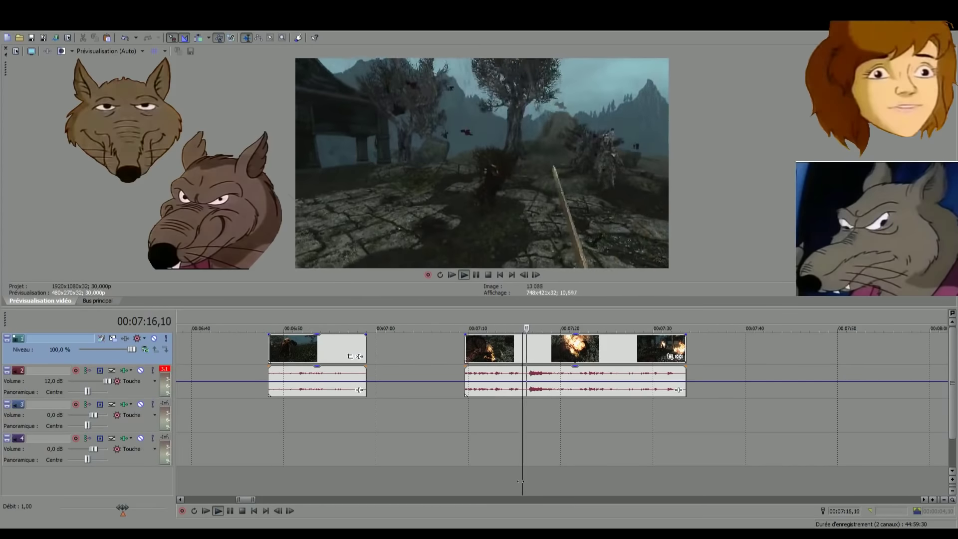
{"action": "key", "text": "space"}
Split the fire clip at 07:15, move the right piece about 6 seconds later, and delete the leftover piece
{"action": "key", "text": "s"}
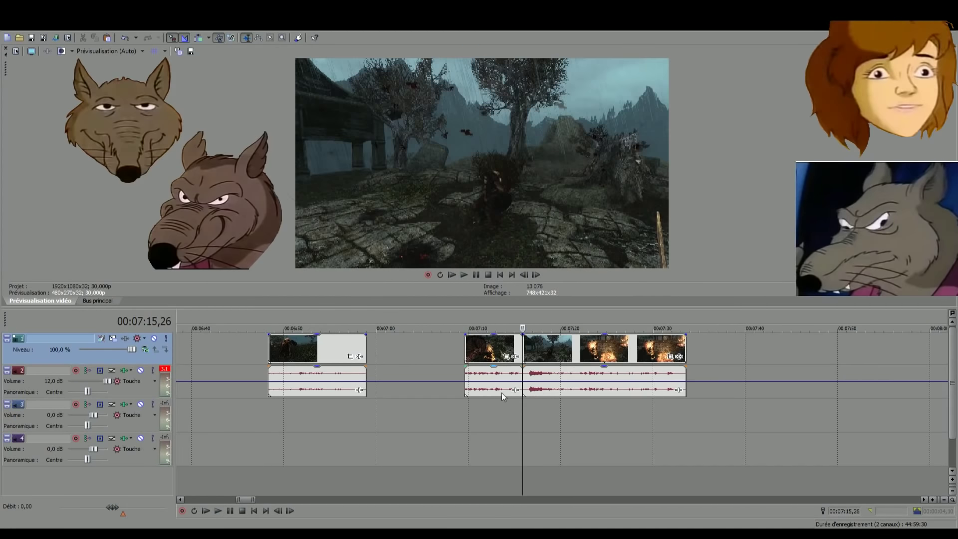
{"action": "left_click", "coordinate": [579, 354]}
{"action": "scroll", "coordinate": [579, 353], "scroll_direction": "down", "scroll_amount": 4}
{"action": "left_click_drag", "start_coordinate": [547, 355], "coordinate": [567, 355]}
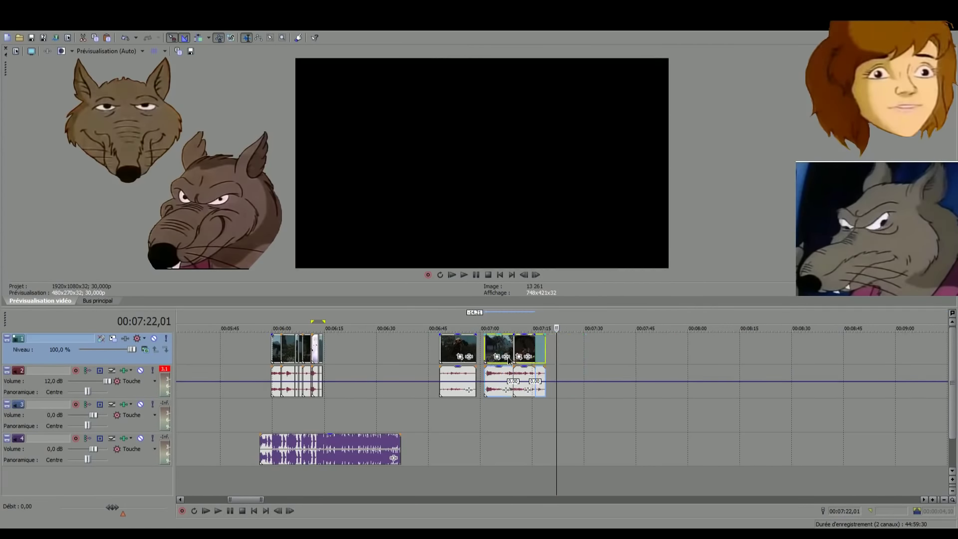
{"action": "left_click", "coordinate": [520, 348]}
{"action": "key", "text": "Delete"}
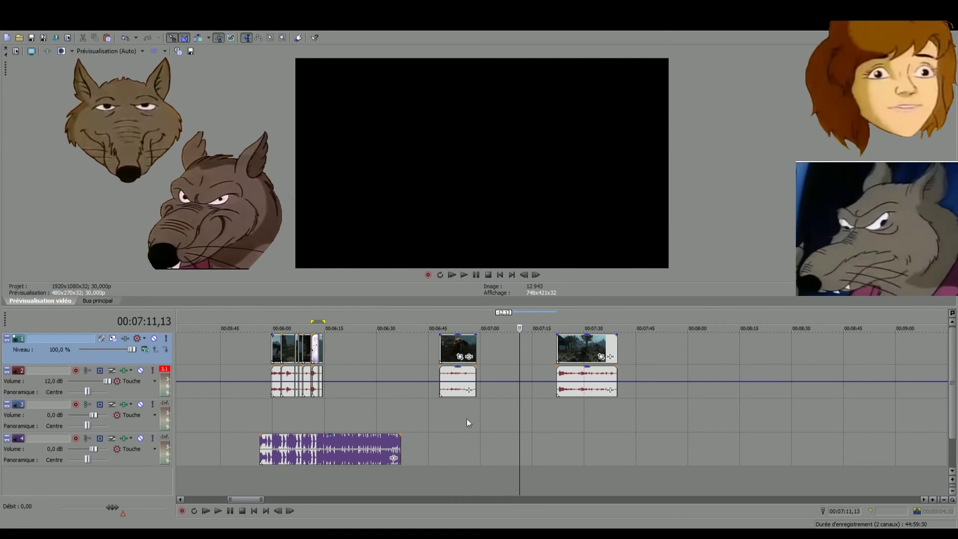
Play back from 06:50 to review the cut, leaving the playhead near 11:26
{"action": "left_click", "coordinate": [447, 477]}
{"action": "scroll", "coordinate": [501, 462], "scroll_direction": "up", "scroll_amount": 3}
{"action": "key", "text": "space"}
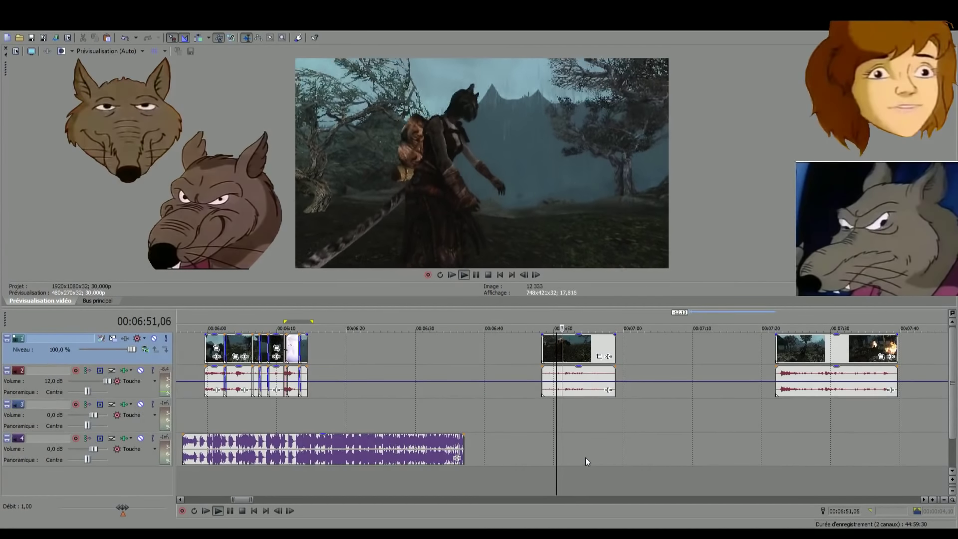
{"action": "left_click", "coordinate": [585, 459]}
{"action": "left_click", "coordinate": [588, 477]}
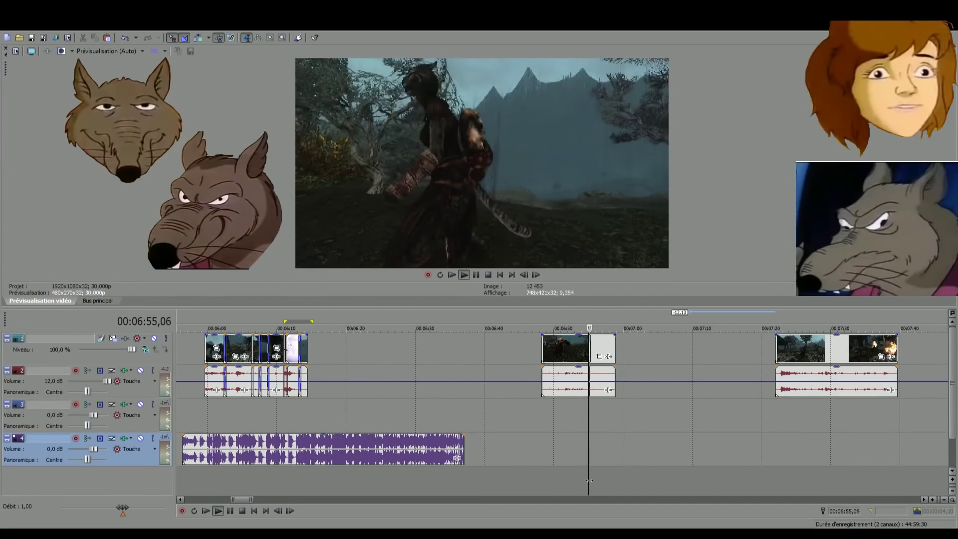
{"action": "scroll", "coordinate": [578, 484], "scroll_direction": "down", "scroll_amount": 5}
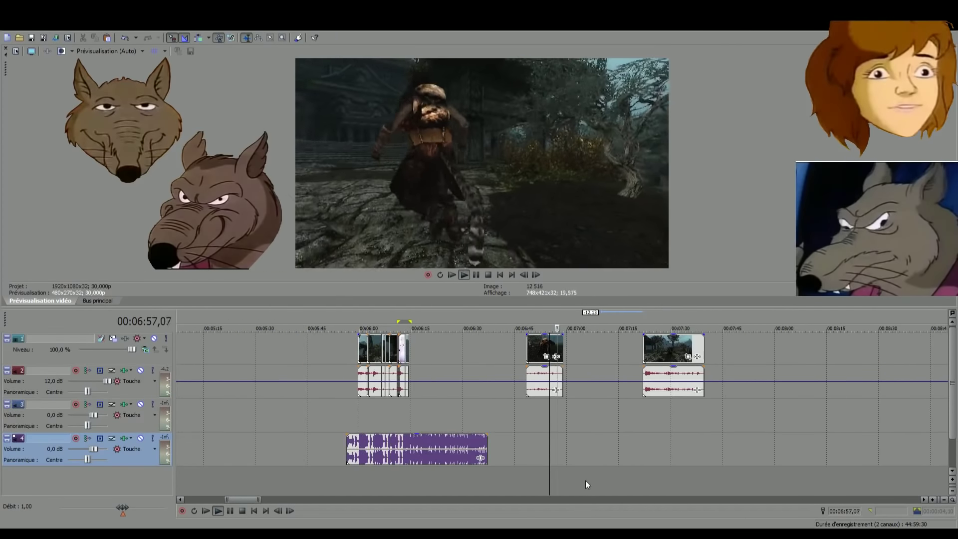
{"action": "key", "text": "space"}
{"action": "left_click", "coordinate": [770, 473]}
{"action": "scroll", "coordinate": [768, 474], "scroll_direction": "up", "scroll_amount": 5}
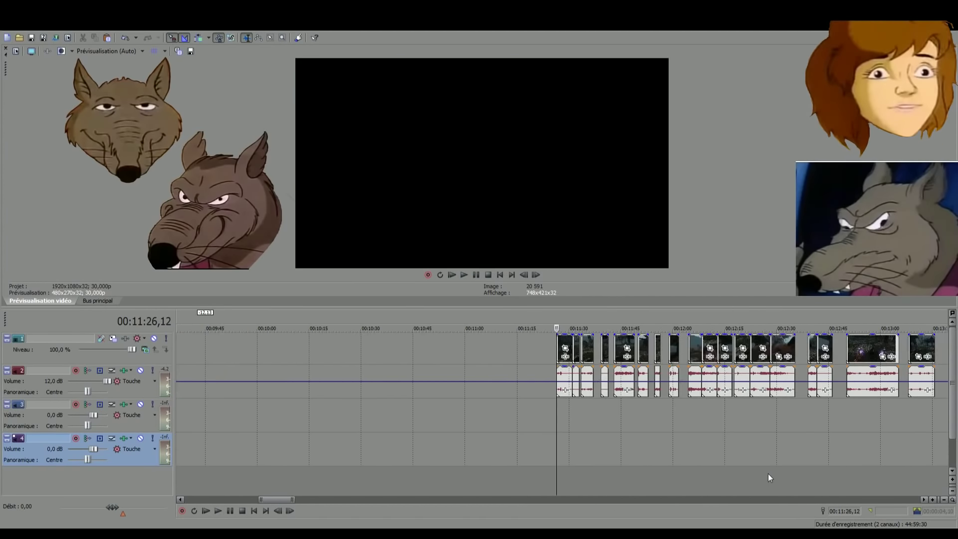
Preview the later clips starting at 11:29
{"action": "key", "text": "space"}
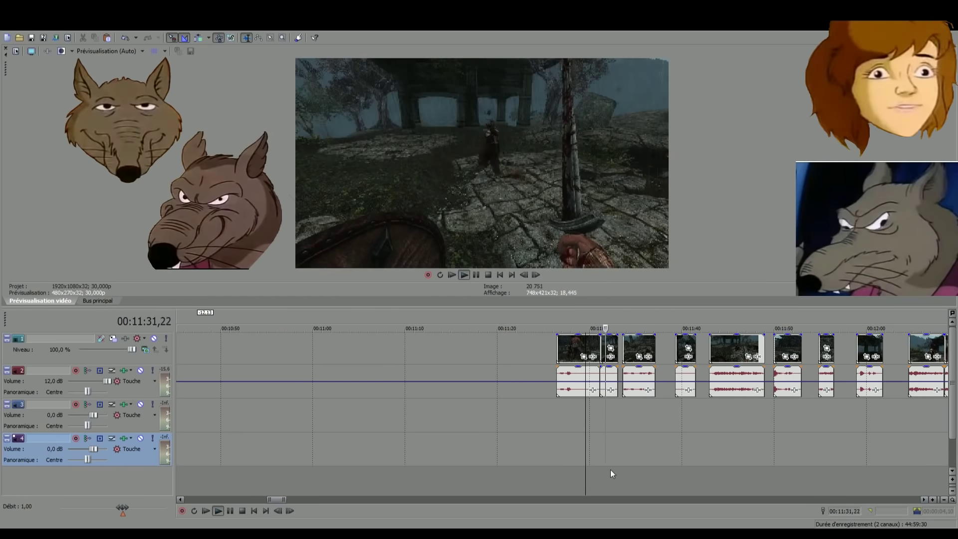
{"action": "scroll", "coordinate": [592, 491], "scroll_direction": "down", "scroll_amount": 3}
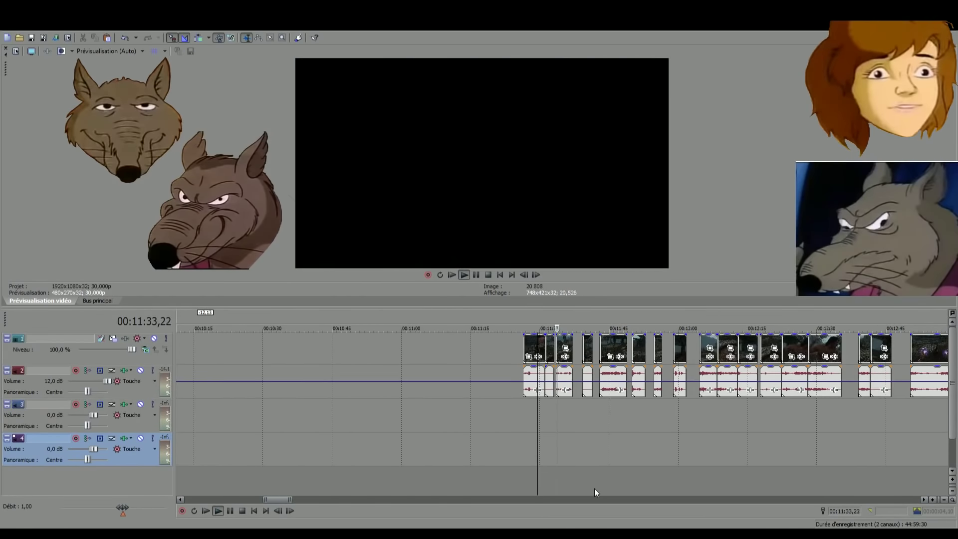
{"action": "scroll", "coordinate": [592, 484], "scroll_direction": "down", "scroll_amount": 5}
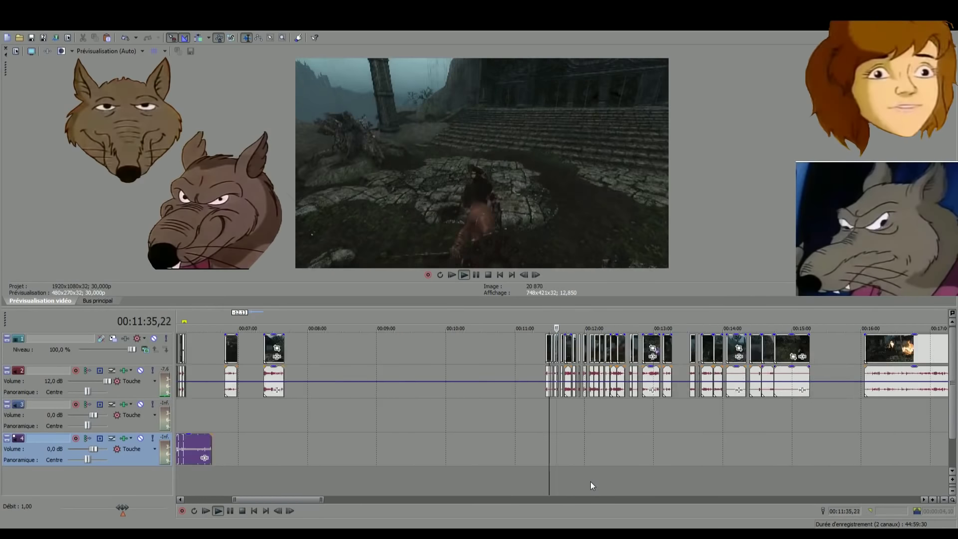
{"action": "key", "text": "space"}
{"action": "scroll", "coordinate": [554, 343], "scroll_direction": "up", "scroll_amount": 5}
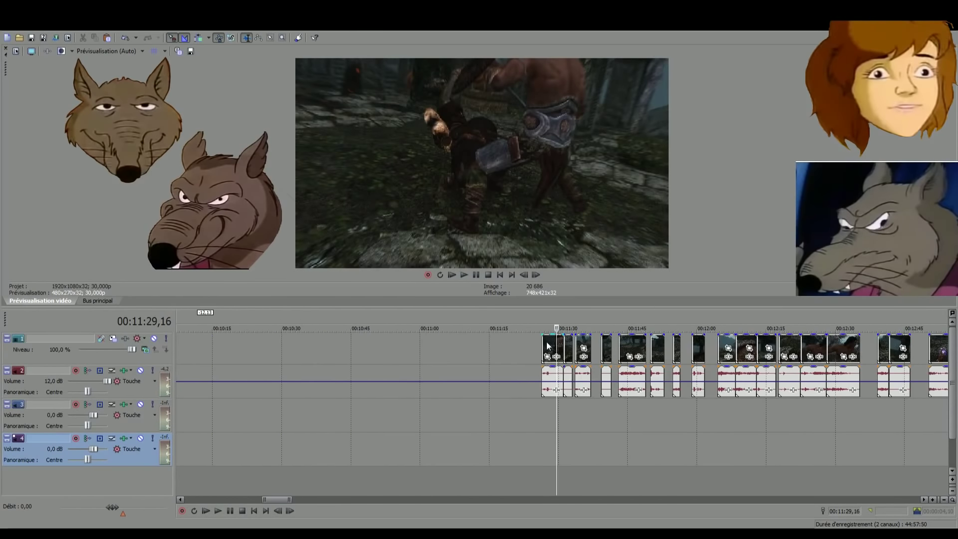
Select all clips from 11:27 onward and slide them left to start around 07:40
{"action": "left_click", "coordinate": [546, 342]}
{"action": "scroll", "coordinate": [546, 342], "scroll_direction": "down", "scroll_amount": 4}
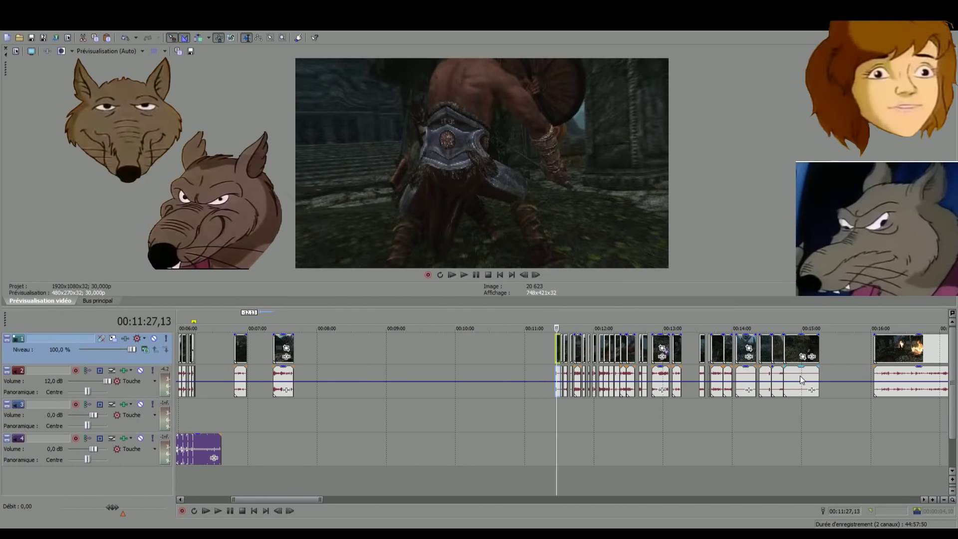
{"action": "left_click", "coordinate": [800, 376], "text": "shift"}
{"action": "left_click_drag", "start_coordinate": [794, 348], "coordinate": [538, 355]}
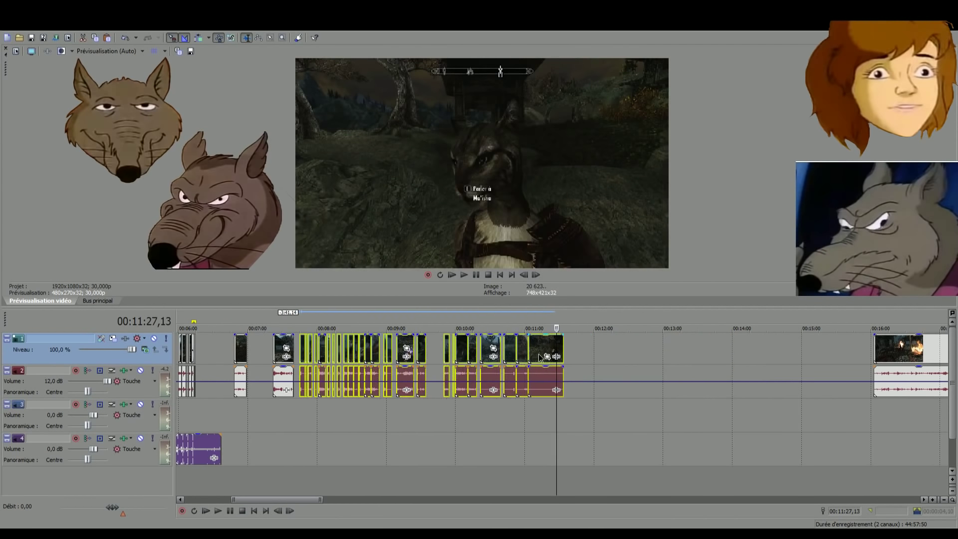
Play back from about 06:48 to review the closed gap
{"action": "left_click", "coordinate": [296, 477]}
{"action": "scroll", "coordinate": [511, 445], "scroll_direction": "up", "scroll_amount": 4}
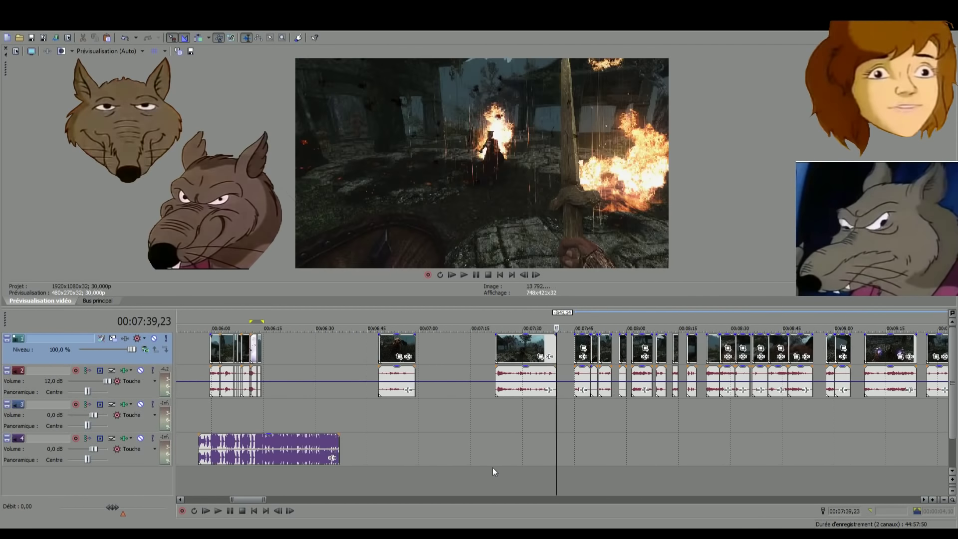
{"action": "scroll", "coordinate": [474, 463], "scroll_direction": "up", "scroll_amount": 5}
{"action": "left_click", "coordinate": [519, 485]}
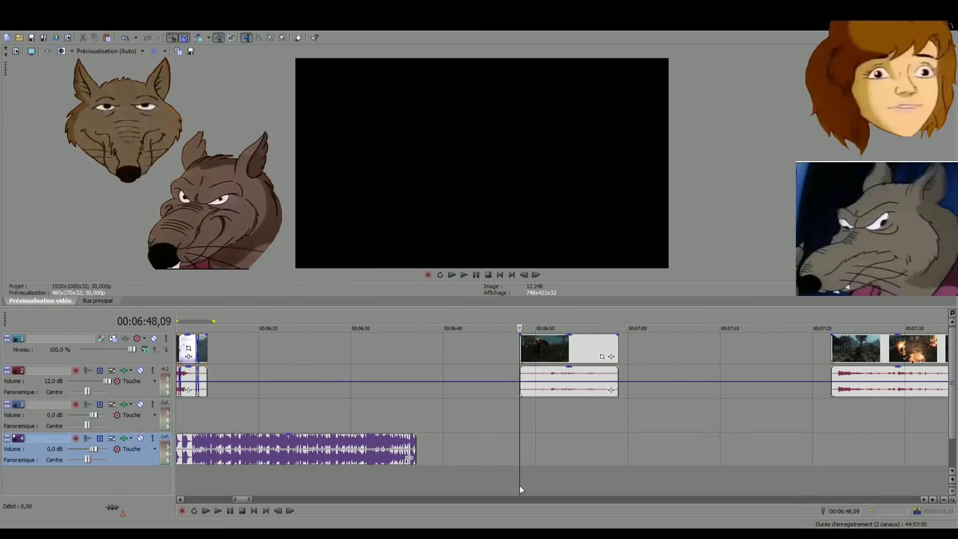
{"action": "key", "text": "space"}
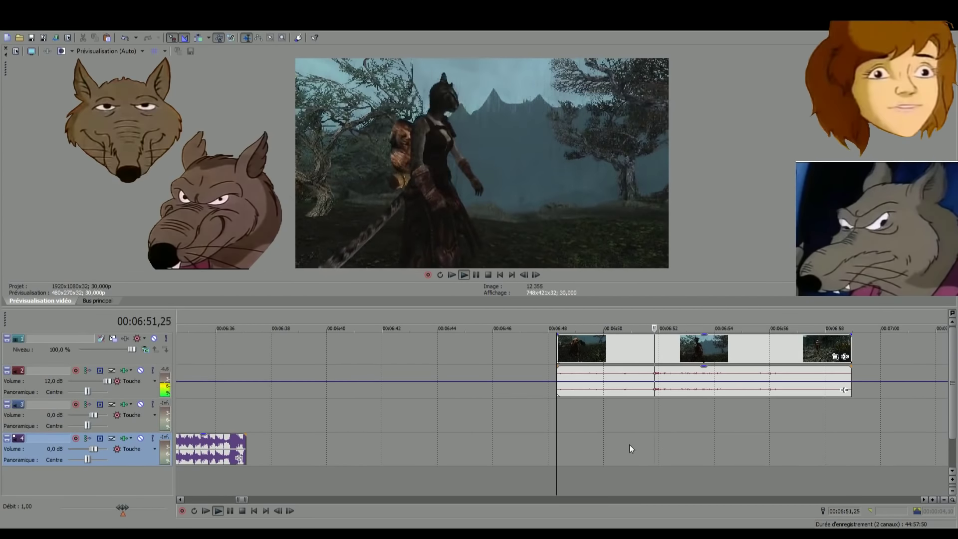
{"action": "scroll", "coordinate": [654, 474], "scroll_direction": "down", "scroll_amount": 2}
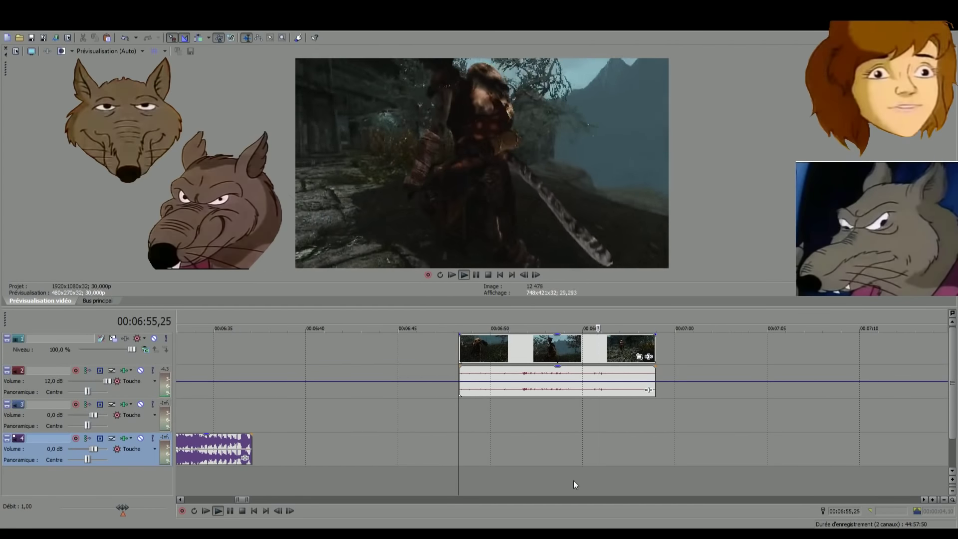
Play the 06:10–06:14 loop region to check where the earlier clips end
{"action": "scroll", "coordinate": [533, 483], "scroll_direction": "down", "scroll_amount": 4}
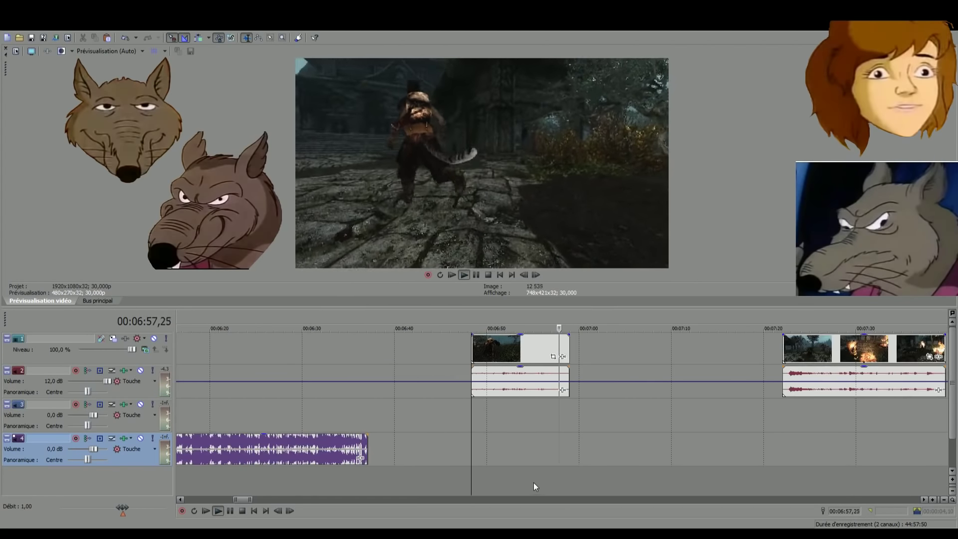
{"action": "key", "text": "space"}
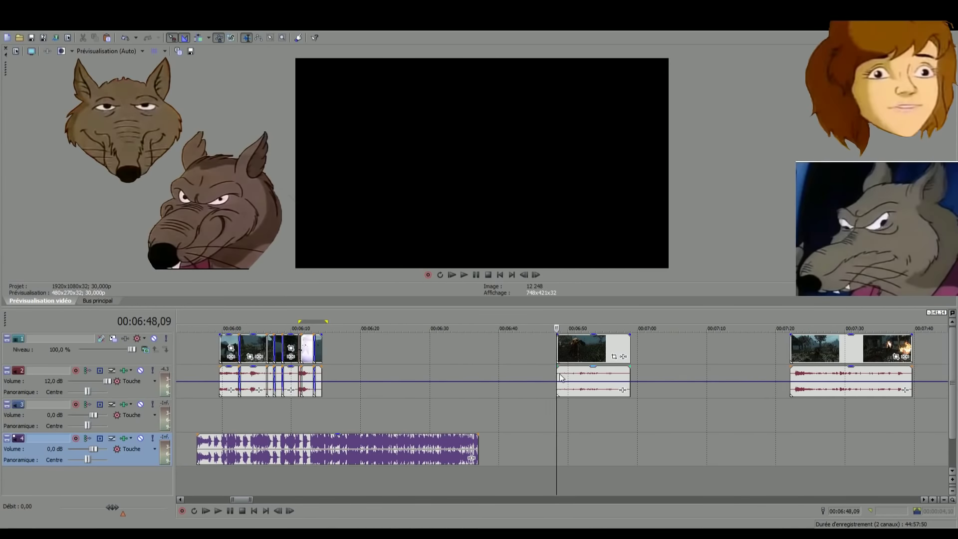
{"action": "key", "text": "space"}
{"action": "scroll", "coordinate": [324, 479], "scroll_direction": "up", "scroll_amount": 4}
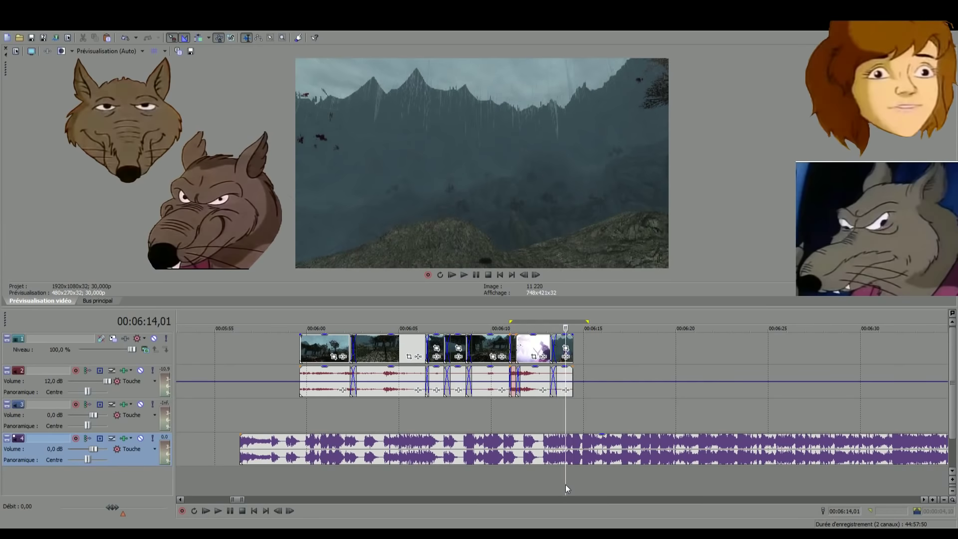
{"action": "scroll", "coordinate": [606, 486], "scroll_direction": "down", "scroll_amount": 3}
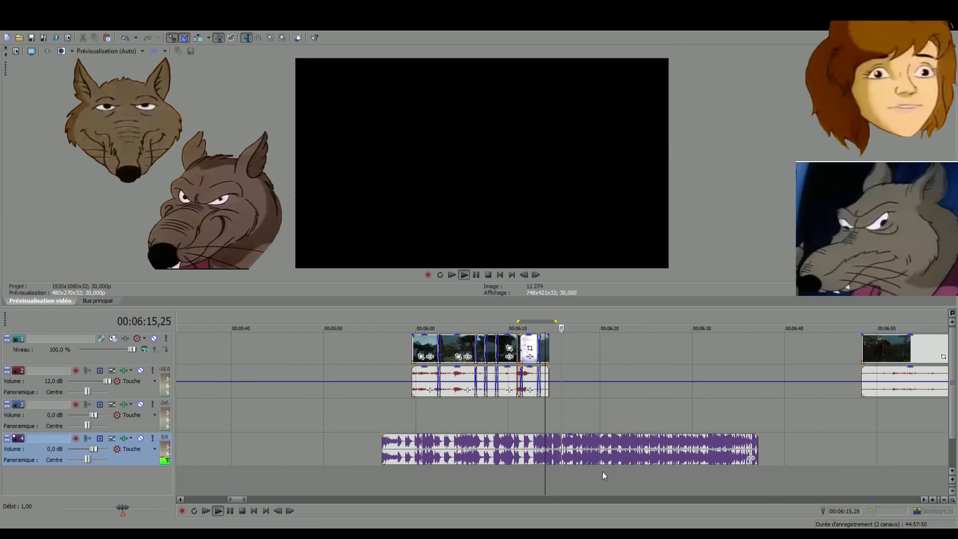
{"action": "scroll", "coordinate": [618, 476], "scroll_direction": "up", "scroll_amount": 2}
{"action": "scroll", "coordinate": [669, 479], "scroll_direction": "down", "scroll_amount": 3}
{"action": "scroll", "coordinate": [733, 478], "scroll_direction": "up", "scroll_amount": 2}
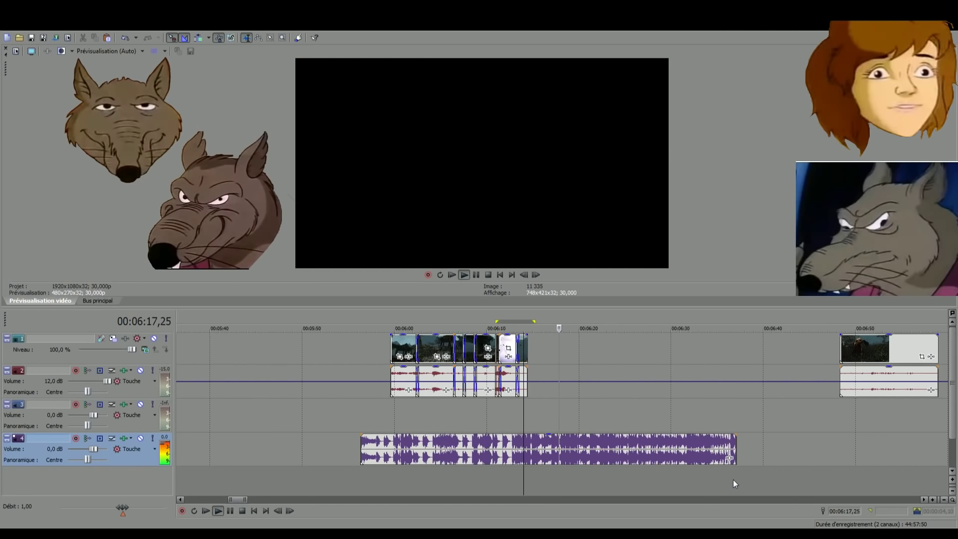
{"action": "scroll", "coordinate": [735, 481], "scroll_direction": "down", "scroll_amount": 2}
{"action": "scroll", "coordinate": [729, 478], "scroll_direction": "up", "scroll_amount": 2}
{"action": "scroll", "coordinate": [748, 479], "scroll_direction": "down", "scroll_amount": 2}
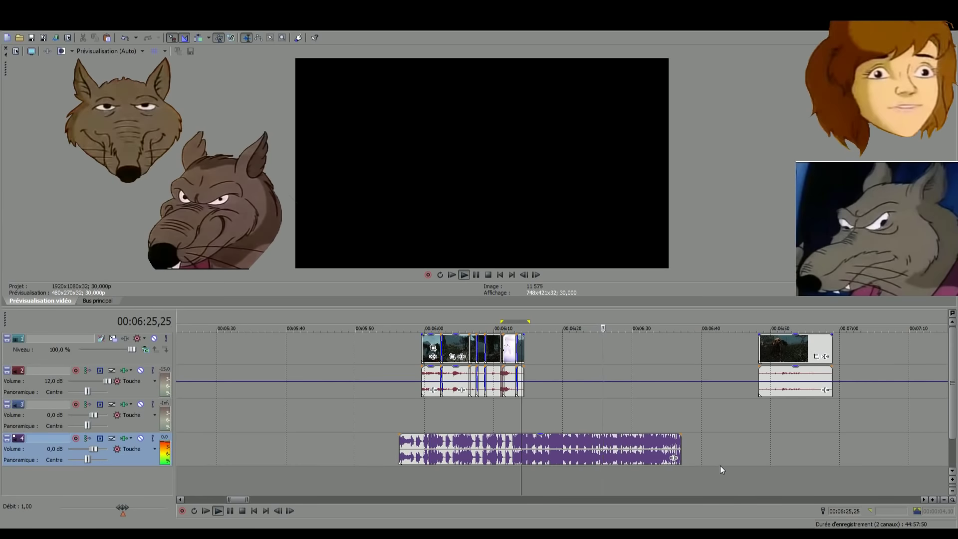
Drag the video/audio pair at 06:49 about 32 seconds left to start near 06:16
{"action": "left_click", "coordinate": [762, 477]}
{"action": "scroll", "coordinate": [678, 465], "scroll_direction": "up", "scroll_amount": 2}
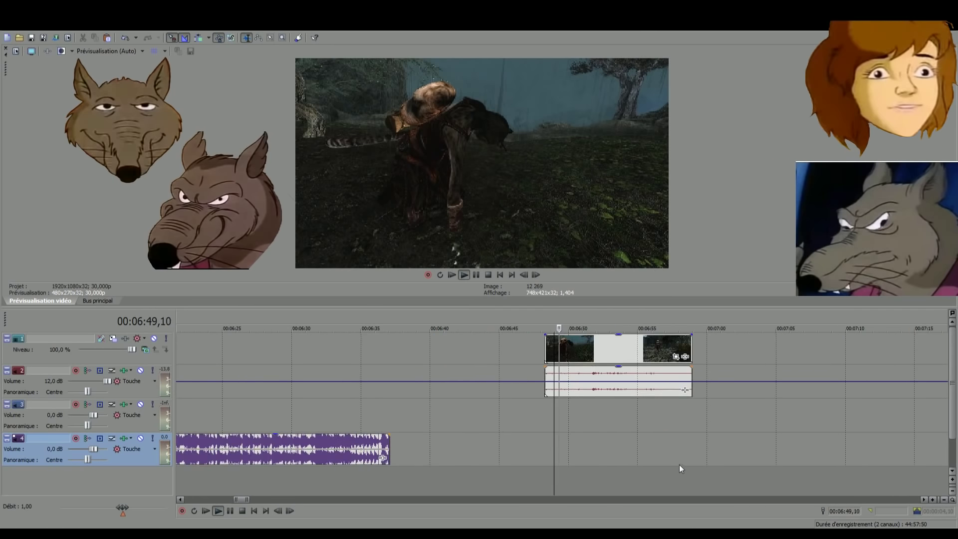
{"action": "left_click_drag", "start_coordinate": [580, 360], "coordinate": [402, 357]}
{"action": "left_click", "coordinate": [367, 481]}
Slide the later clip pair to about 00:06:14,7 and play from 00:06:12,5 to check the join
{"action": "scroll", "coordinate": [524, 421], "scroll_direction": "up", "scroll_amount": 4}
{"action": "key", "text": "space"}
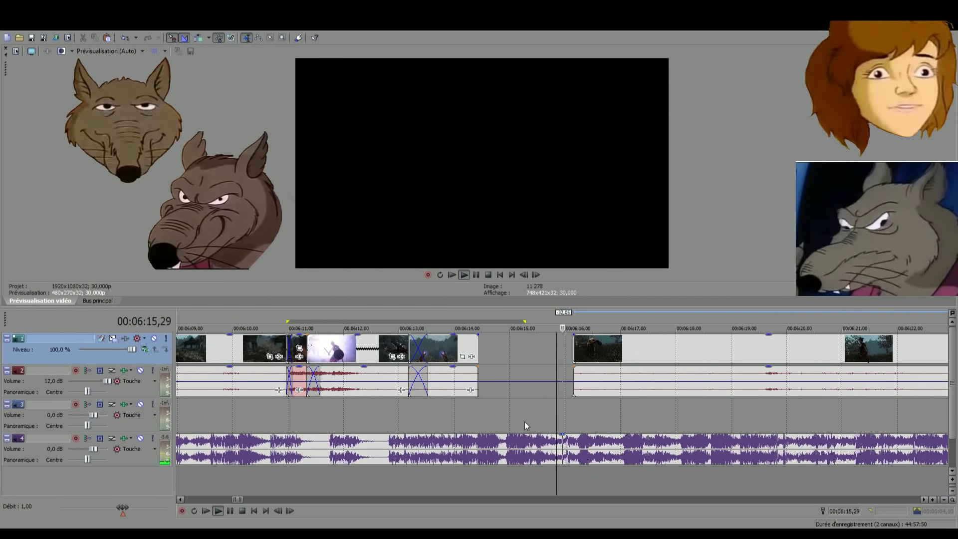
{"action": "key", "text": "space"}
{"action": "left_click_drag", "start_coordinate": [585, 355], "coordinate": [471, 349]}
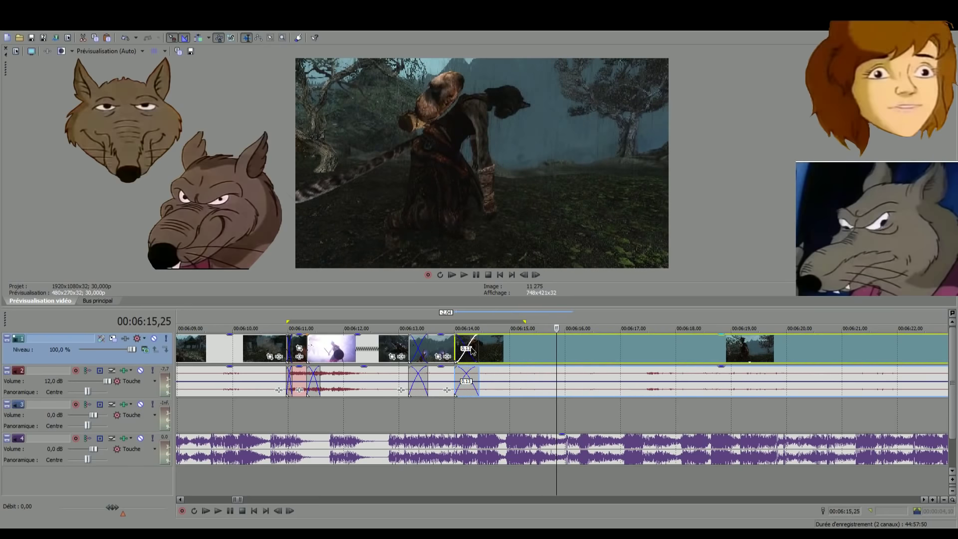
{"action": "left_click", "coordinate": [375, 486]}
{"action": "key", "text": "space"}
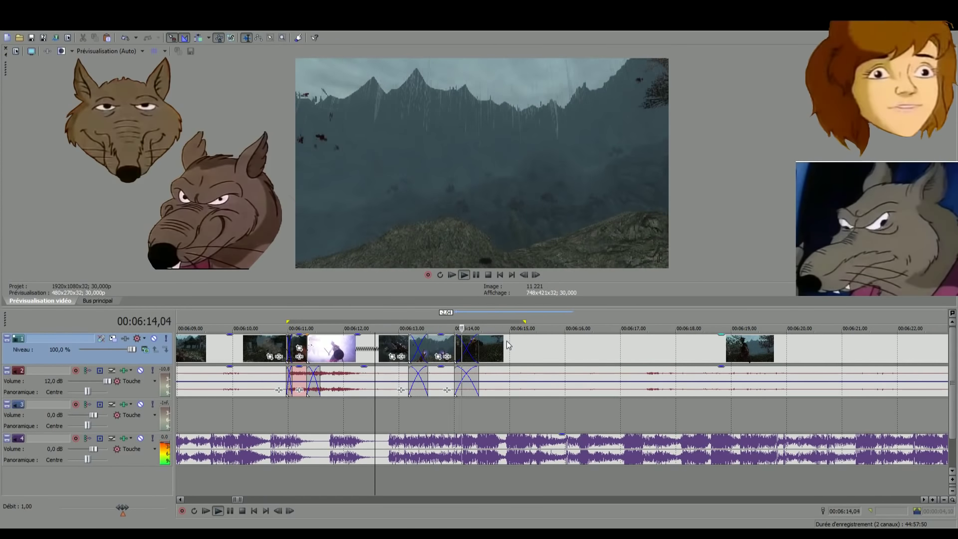
{"action": "key", "text": "space"}
Nudge the clip pair slightly later and replay the transition over a 00:06:13,29–00:06:16,09 region
{"action": "left_click_drag", "start_coordinate": [492, 349], "coordinate": [499, 353]}
{"action": "key", "text": "space"}
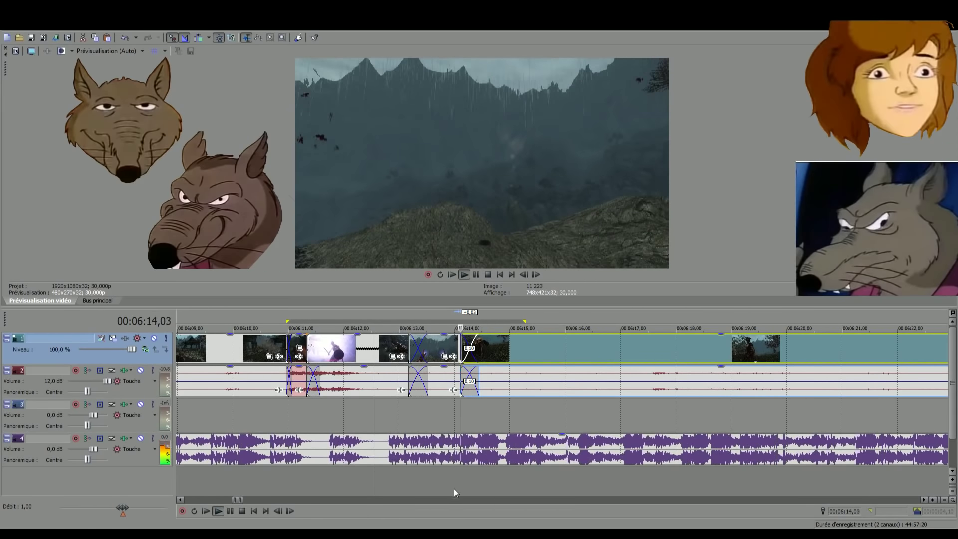
{"action": "key", "text": "space"}
{"action": "left_click_drag", "start_coordinate": [453, 488], "coordinate": [581, 482]}
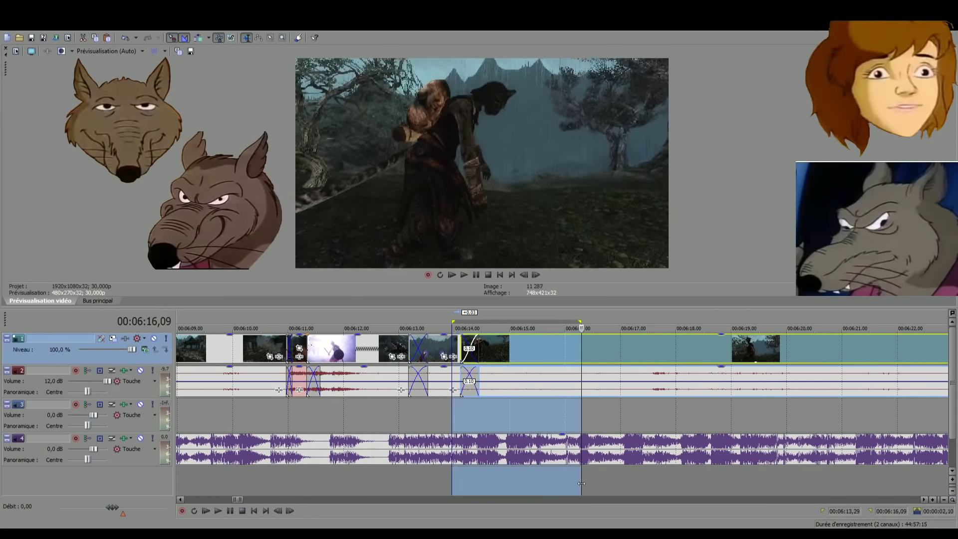
{"action": "key", "text": "space"}
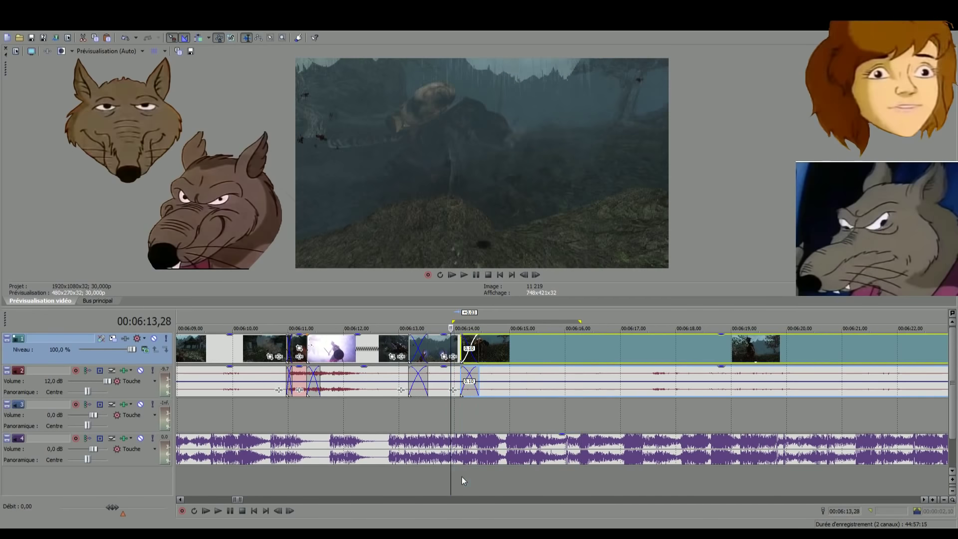
{"action": "key", "text": "space"}
{"action": "key", "text": "space"}
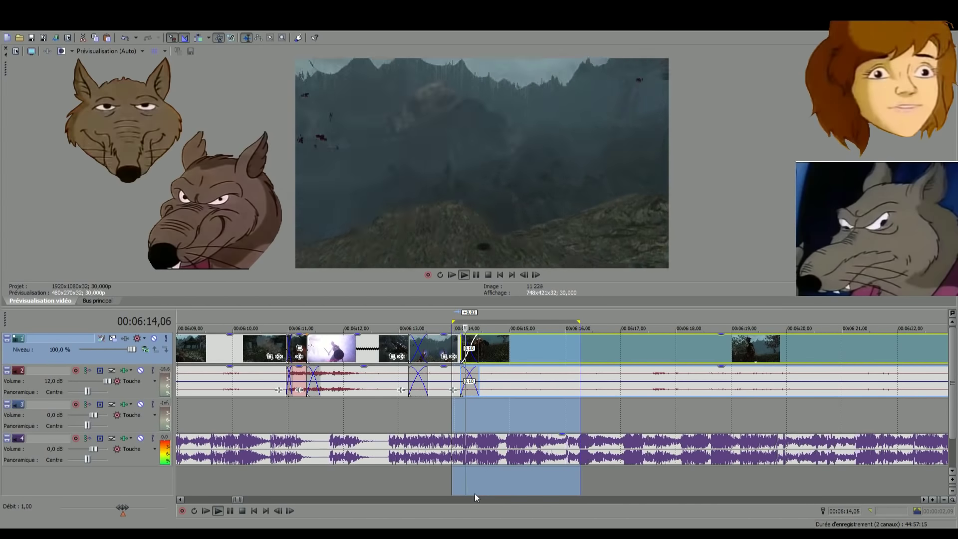
{"action": "key", "text": "space"}
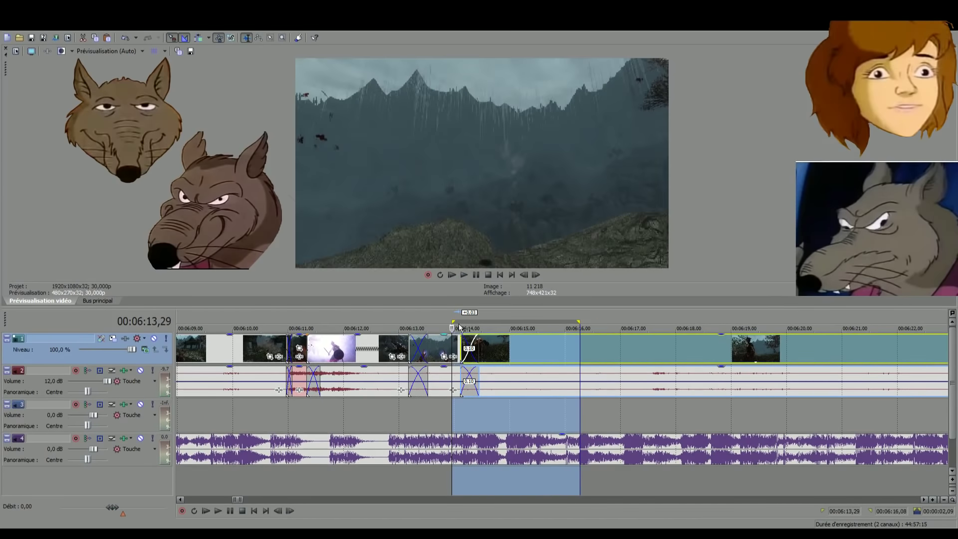
Shift the clip right, test from 00:06:14,22, then slide it back into a 0.11 crossfade
{"action": "left_click_drag", "start_coordinate": [460, 348], "coordinate": [495, 348]}
{"action": "left_click", "coordinate": [496, 349]}
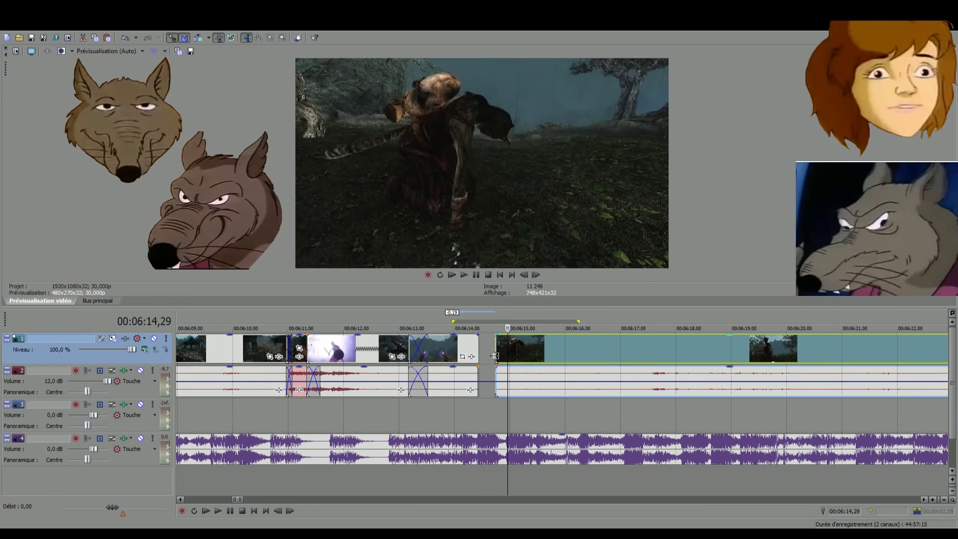
{"action": "key", "text": "space"}
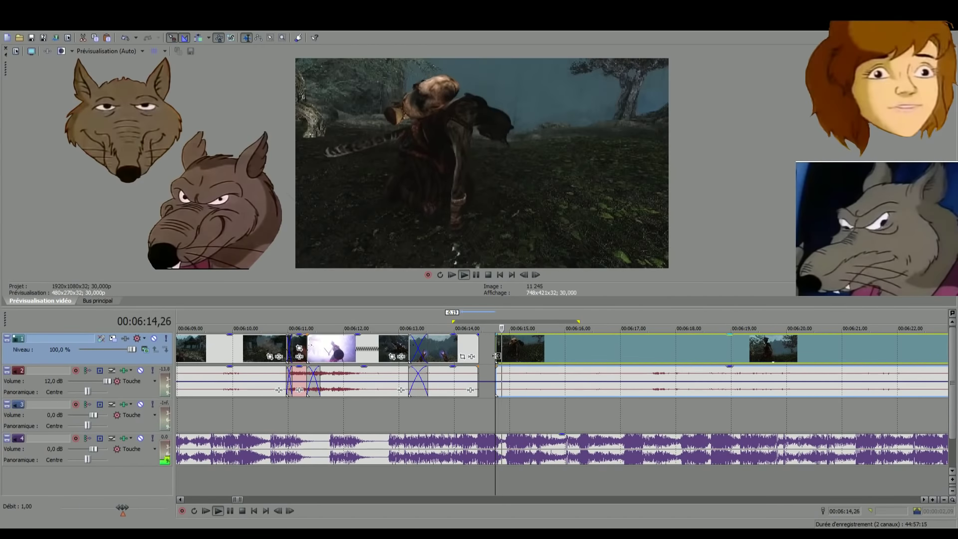
{"action": "key", "text": "space"}
{"action": "left_click_drag", "start_coordinate": [502, 355], "coordinate": [480, 357]}
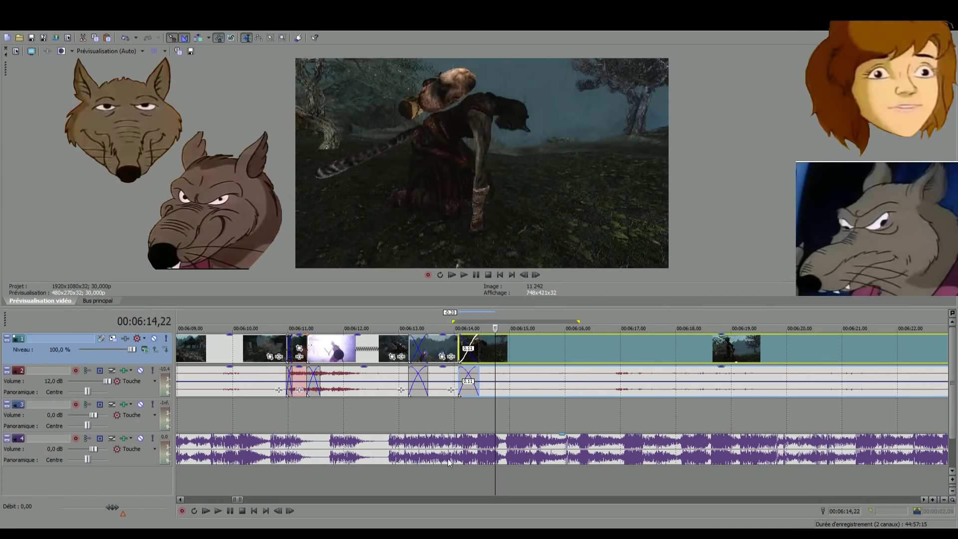
{"action": "left_click", "coordinate": [448, 480]}
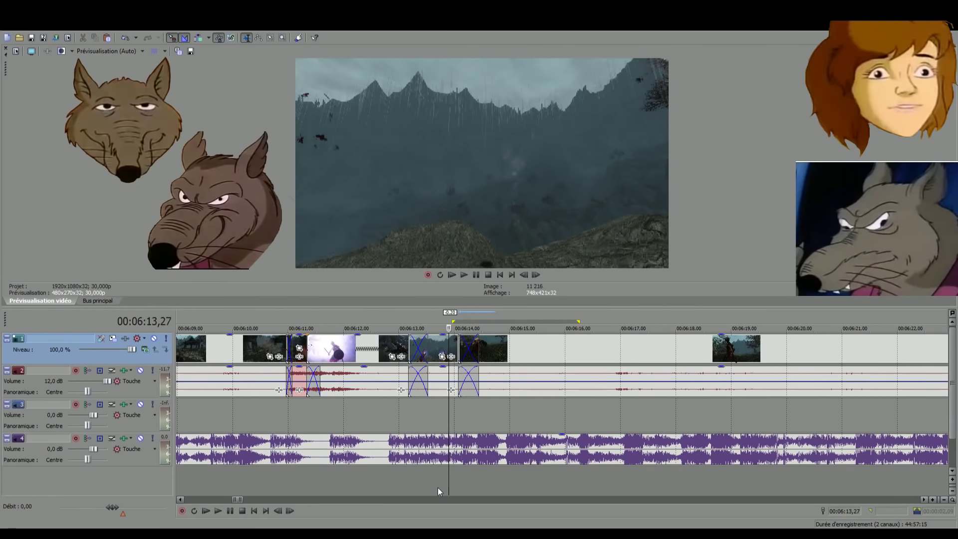
Loop-play a new region around the crossfade, then select the clip piece after 00:06:15,13
{"action": "left_click_drag", "start_coordinate": [438, 487], "coordinate": [564, 484]}
{"action": "key", "text": "space"}
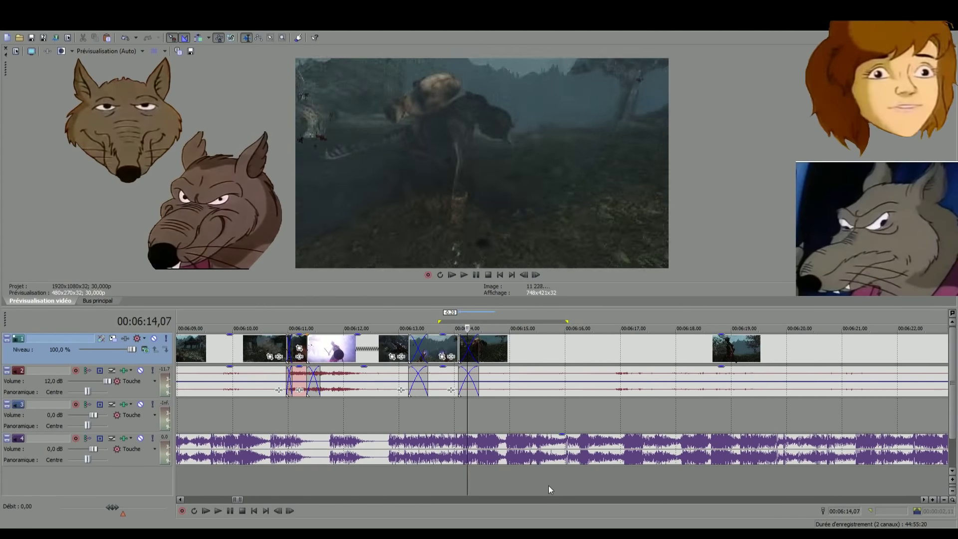
{"action": "key", "text": "space"}
{"action": "key", "text": "space"}
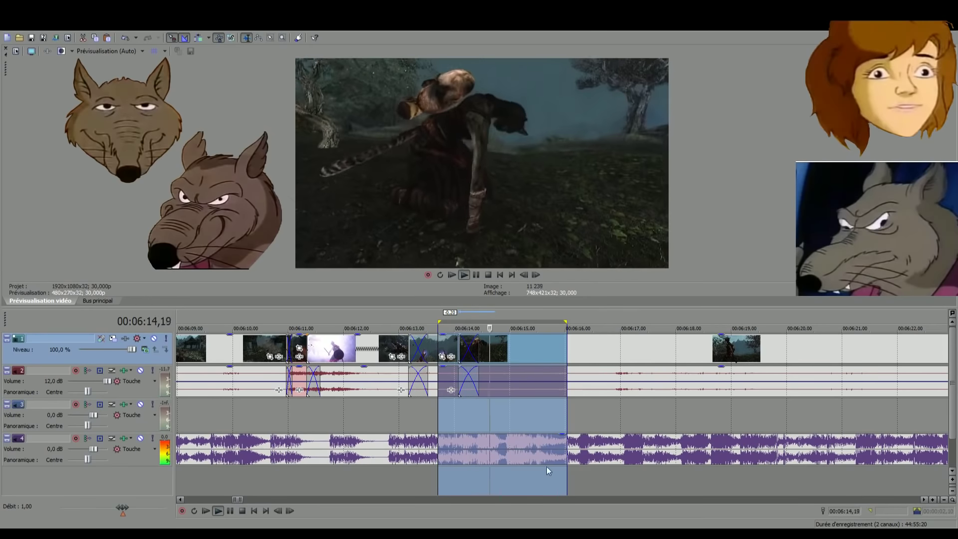
{"action": "key", "text": "space"}
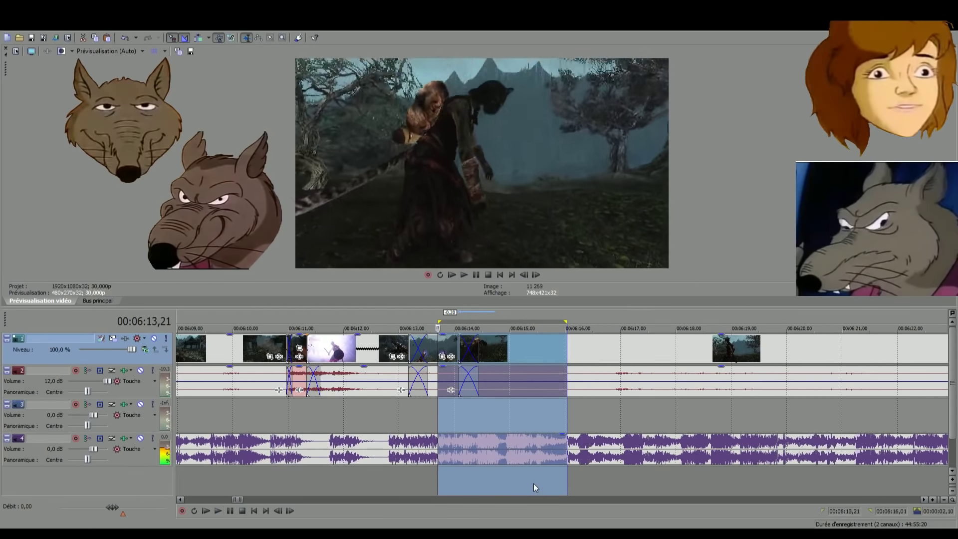
{"action": "left_click", "coordinate": [534, 483]}
{"action": "left_click", "coordinate": [540, 346]}
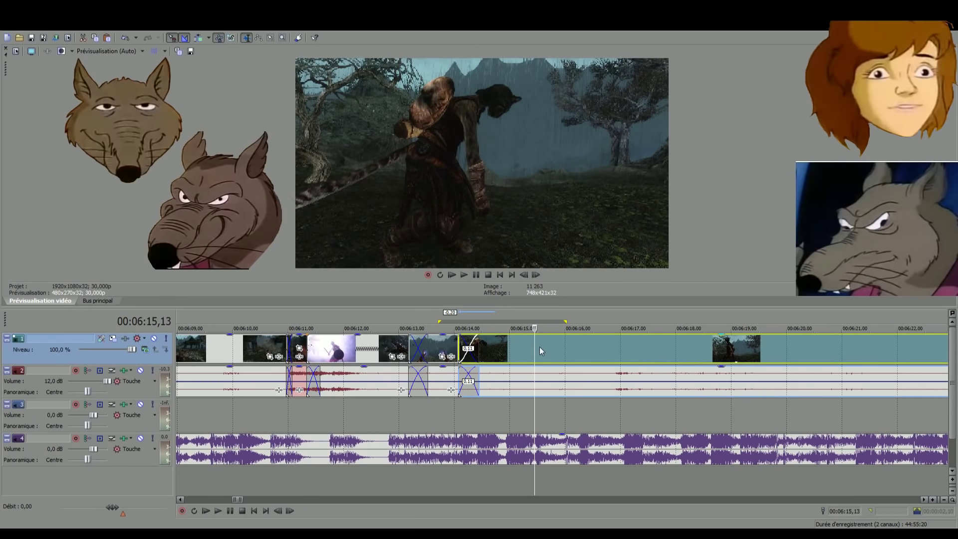
{"action": "scroll", "coordinate": [539, 346], "scroll_direction": "down", "scroll_amount": 2}
Push the selected clip about 2 seconds later, leaving a gap, and play to check it
{"action": "left_click_drag", "start_coordinate": [564, 346], "coordinate": [633, 360]}
{"action": "left_click", "coordinate": [594, 486]}
{"action": "key", "text": "space"}
{"action": "scroll", "coordinate": [606, 483], "scroll_direction": "up", "scroll_amount": 2}
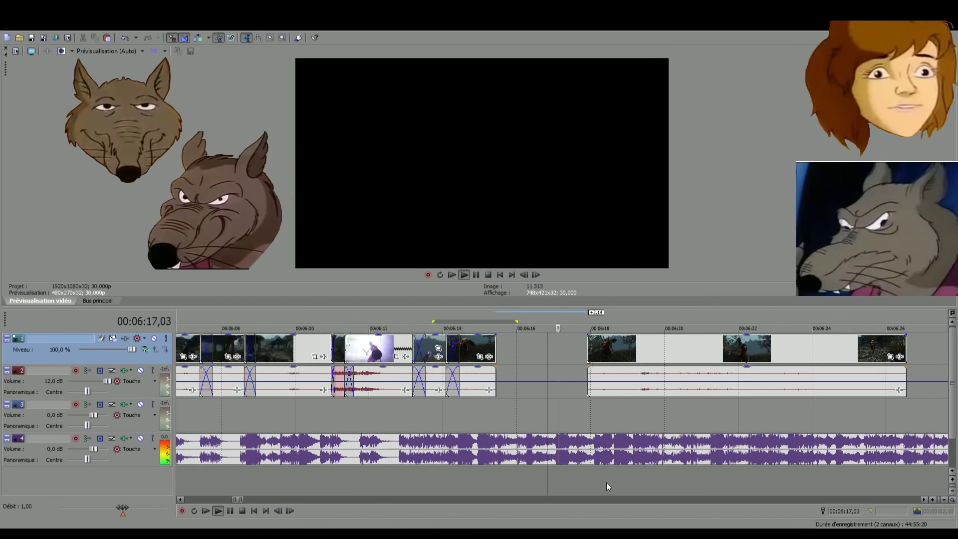
{"action": "left_click_drag", "start_coordinate": [630, 393], "coordinate": [630, 355]}
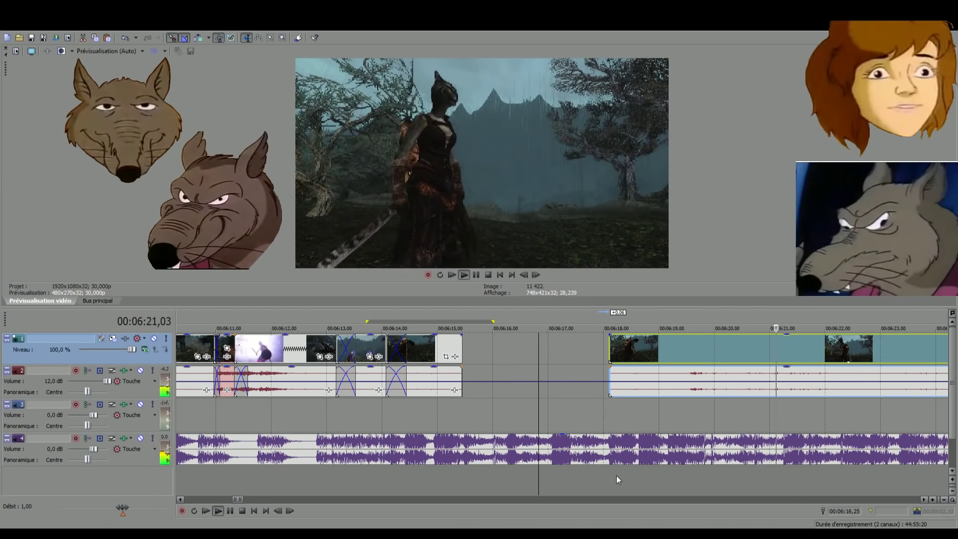
{"action": "left_click", "coordinate": [613, 476]}
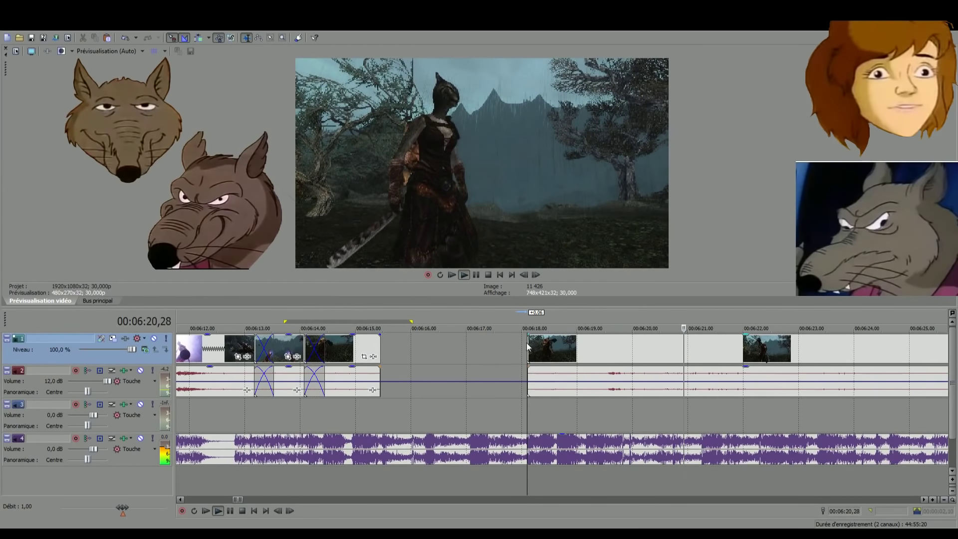
{"action": "key", "text": "space"}
Play the clip starting at 00:06:18 from 00:06:19,24, then select the short clip near 00:06:14–15
{"action": "left_click", "coordinate": [568, 350]}
{"action": "left_click", "coordinate": [621, 352]}
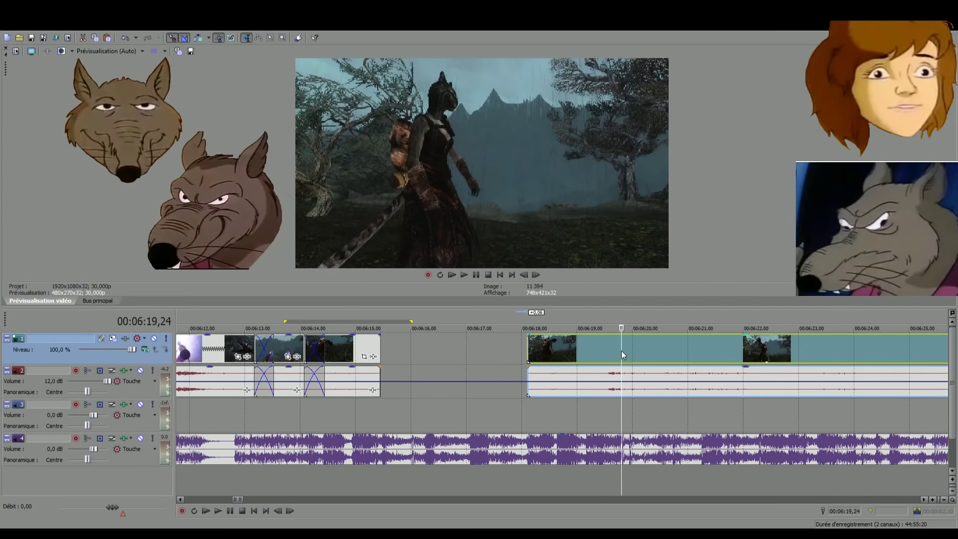
{"action": "key", "text": "space"}
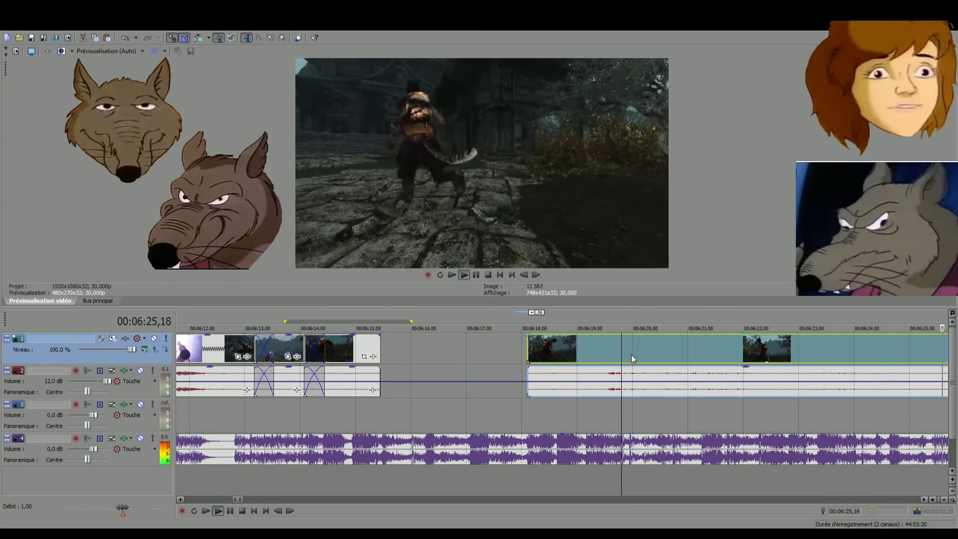
{"action": "key", "text": "space"}
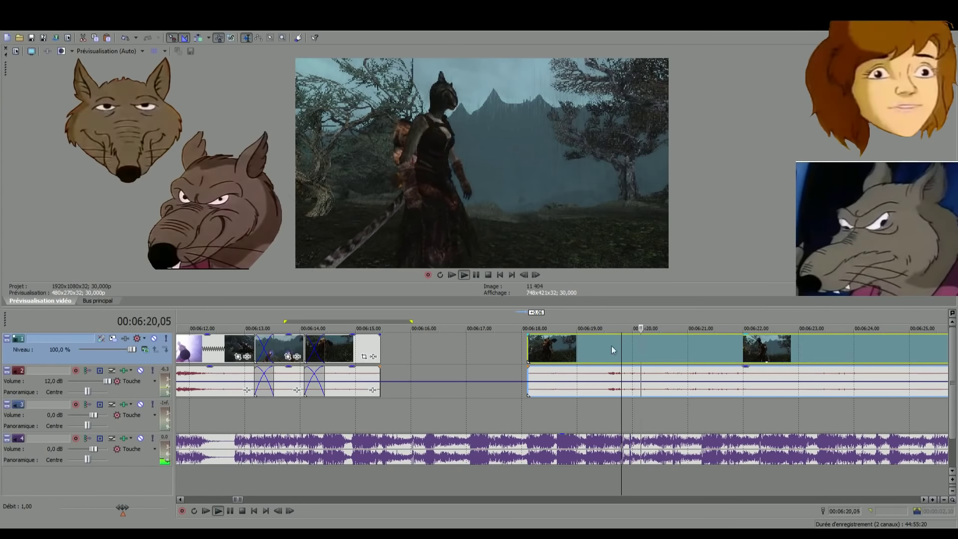
{"action": "left_click", "coordinate": [361, 347]}
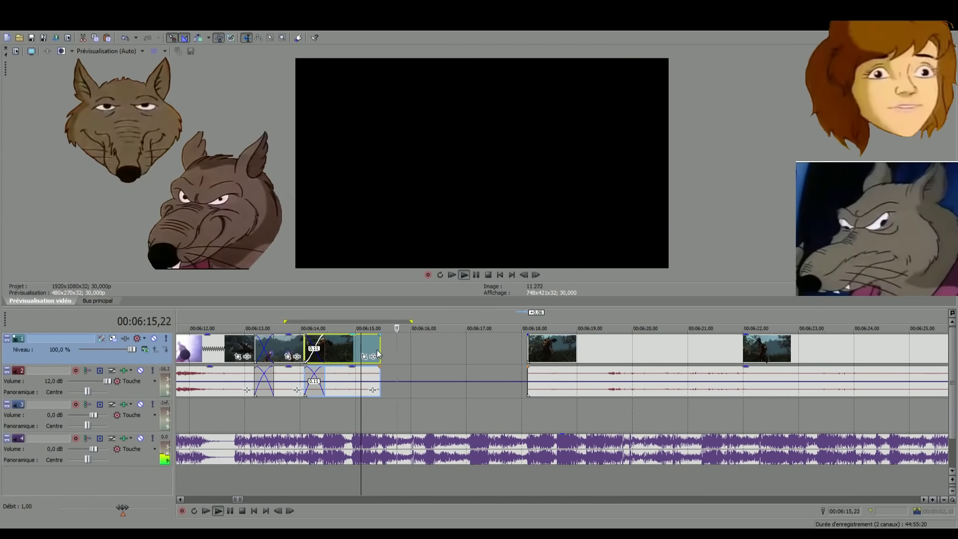
Extend the short clip's end and trim its start to tighten the crossfade, then play it back
{"action": "left_click_drag", "start_coordinate": [379, 350], "coordinate": [408, 352]}
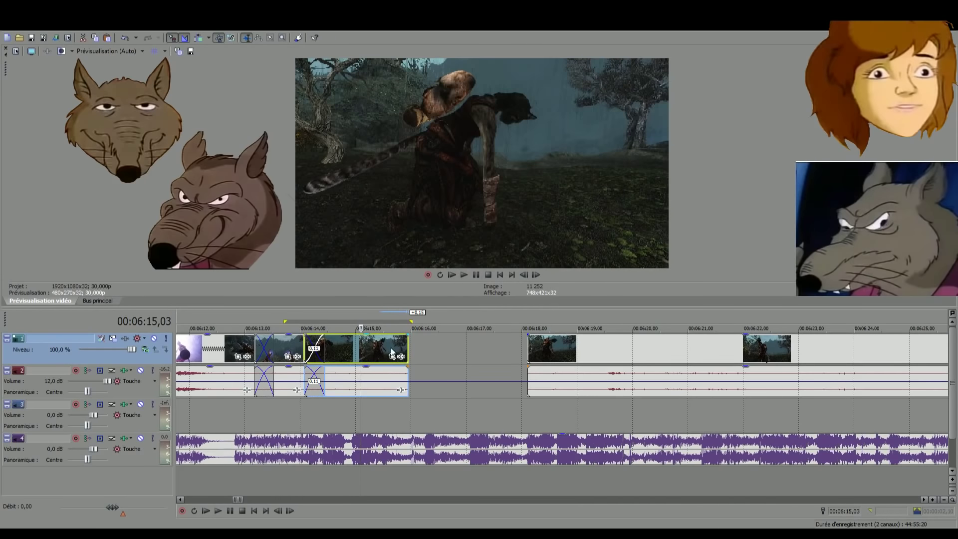
{"action": "left_click_drag", "start_coordinate": [305, 351], "coordinate": [333, 352]}
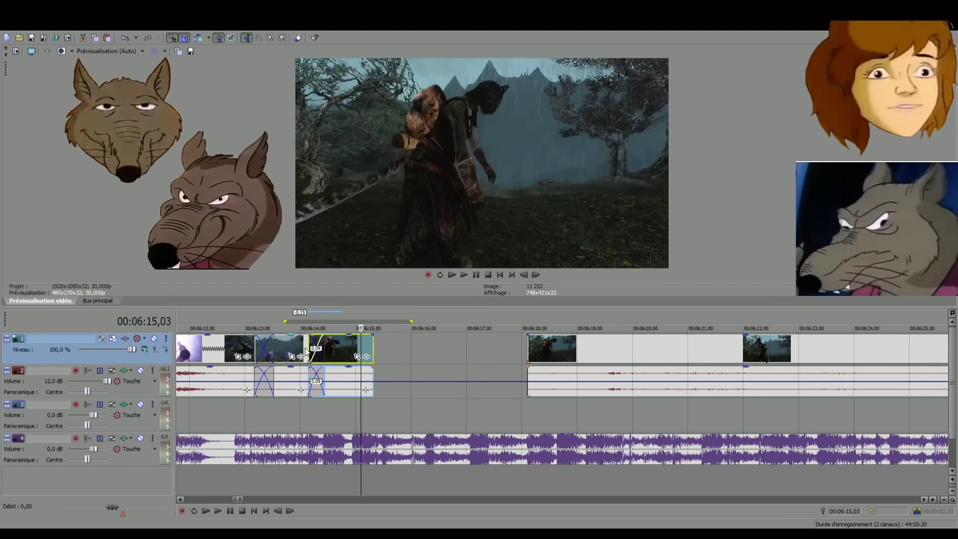
{"action": "left_click", "coordinate": [305, 350]}
{"action": "key", "text": "space"}
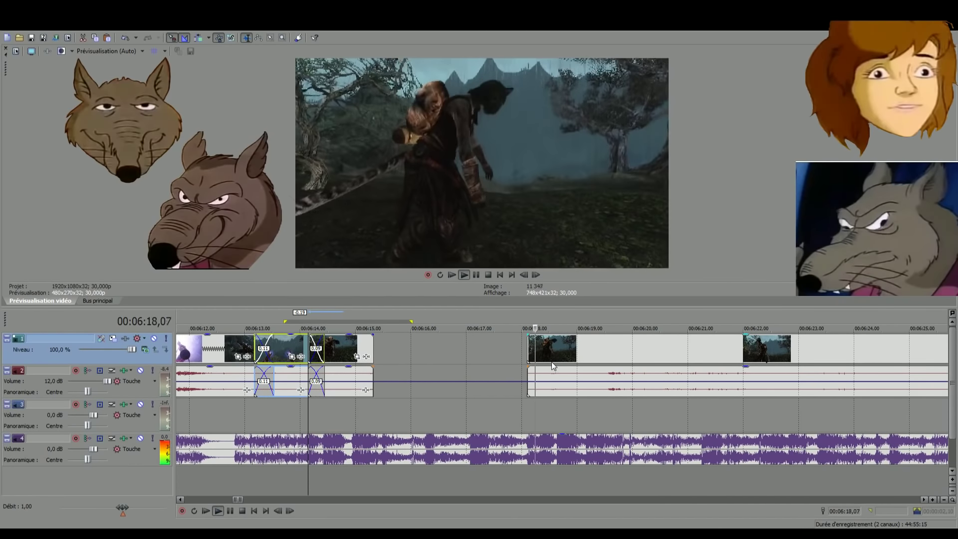
{"action": "key", "text": "space"}
Trim the clip after the gap, split it at 00:06:22,07, and move the piece slightly earlier
{"action": "left_click_drag", "start_coordinate": [528, 354], "coordinate": [616, 352]}
{"action": "left_click", "coordinate": [737, 352]}
{"action": "left_click", "coordinate": [756, 352]}
{"action": "key", "text": "s"}
{"action": "left_click", "coordinate": [469, 352]}
{"action": "key", "text": "space"}
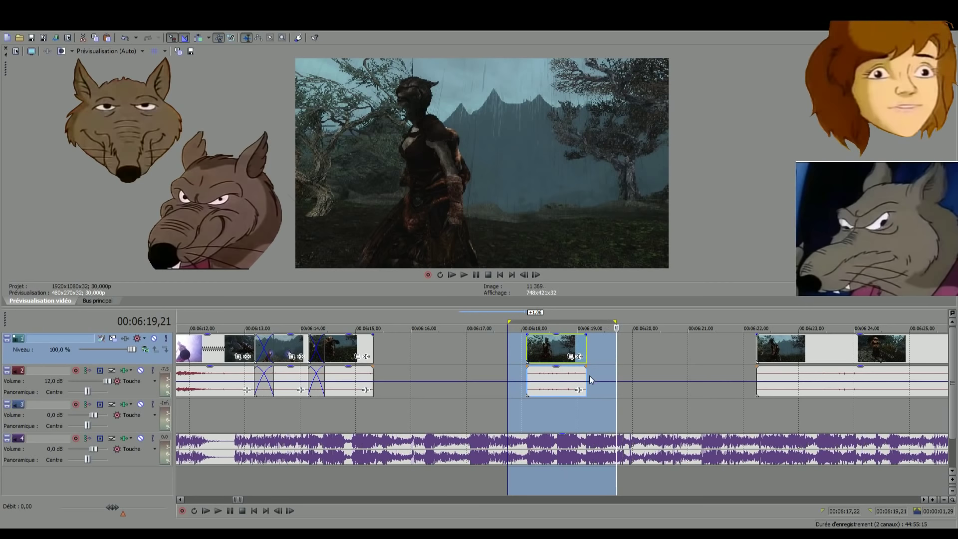
Extend the short clip near 6:18 to the loop region's end at about 6:19.7 and play it back
{"action": "key", "text": "Escape"}
{"action": "key", "text": "q"}
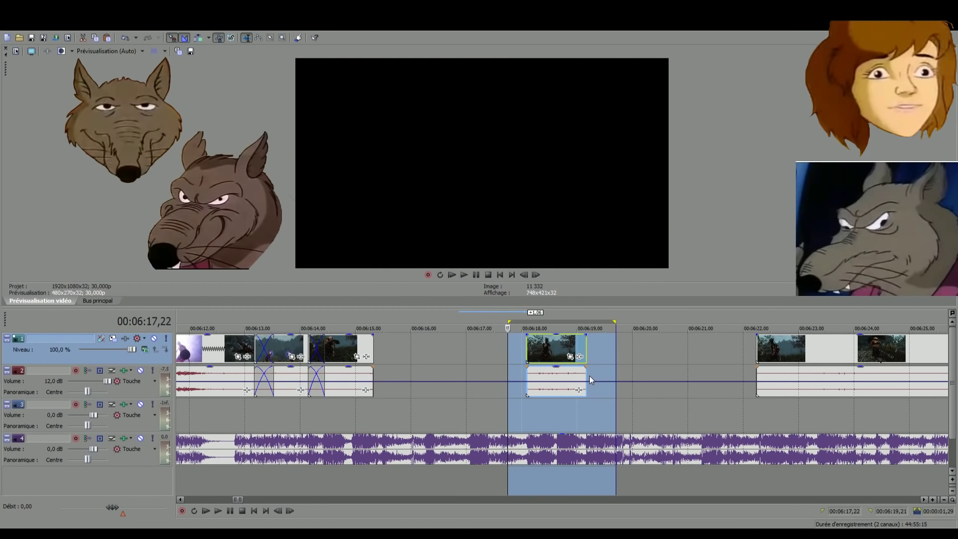
{"action": "key", "text": "space"}
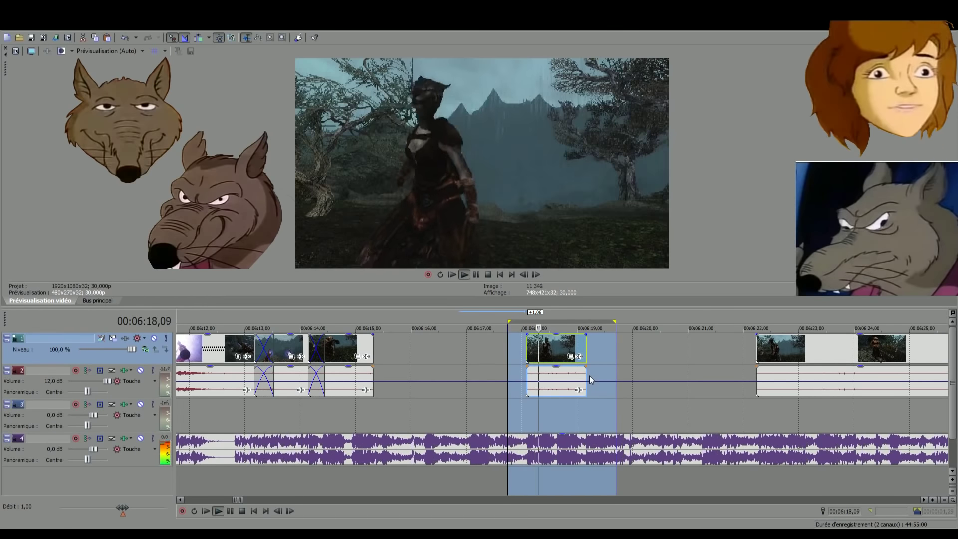
{"action": "key", "text": "space"}
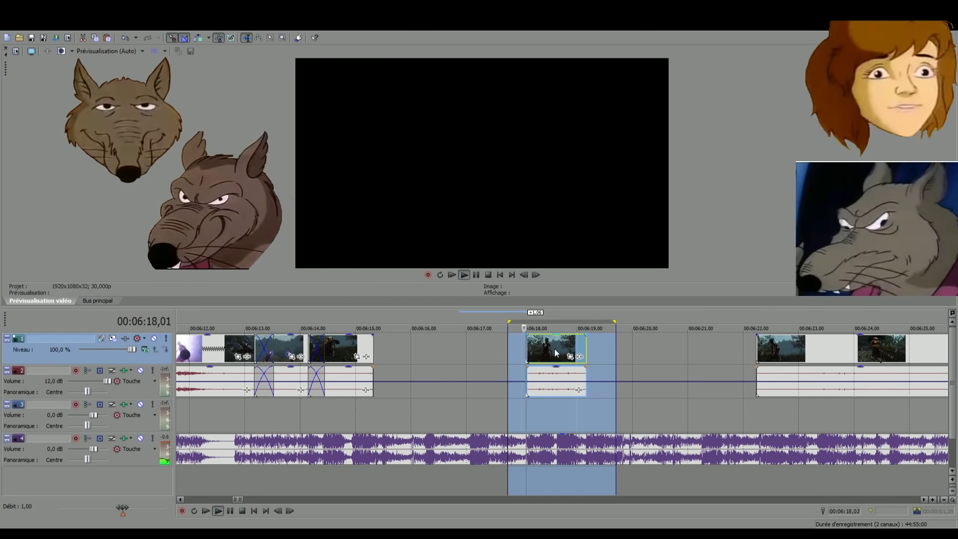
{"action": "left_click_drag", "start_coordinate": [546, 347], "coordinate": [523, 345]}
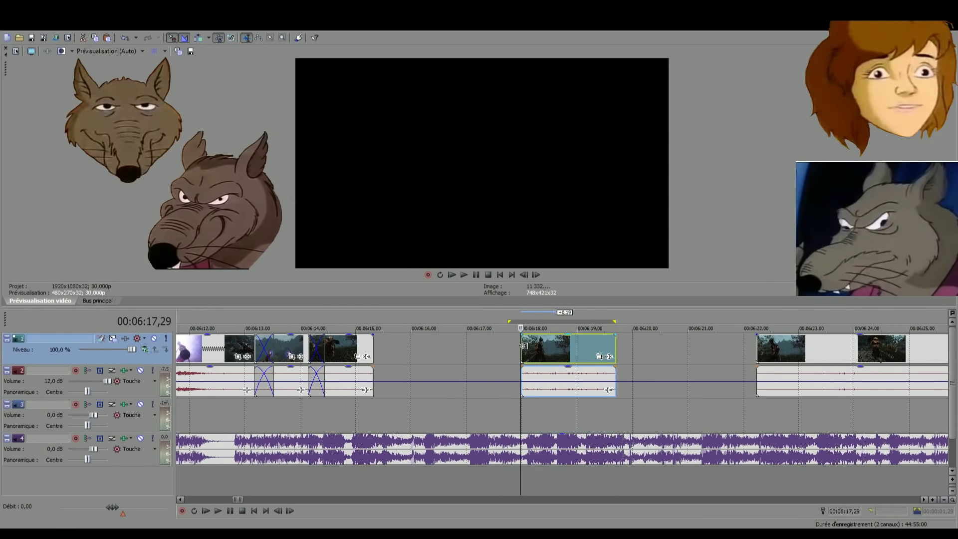
{"action": "left_click", "coordinate": [218, 510]}
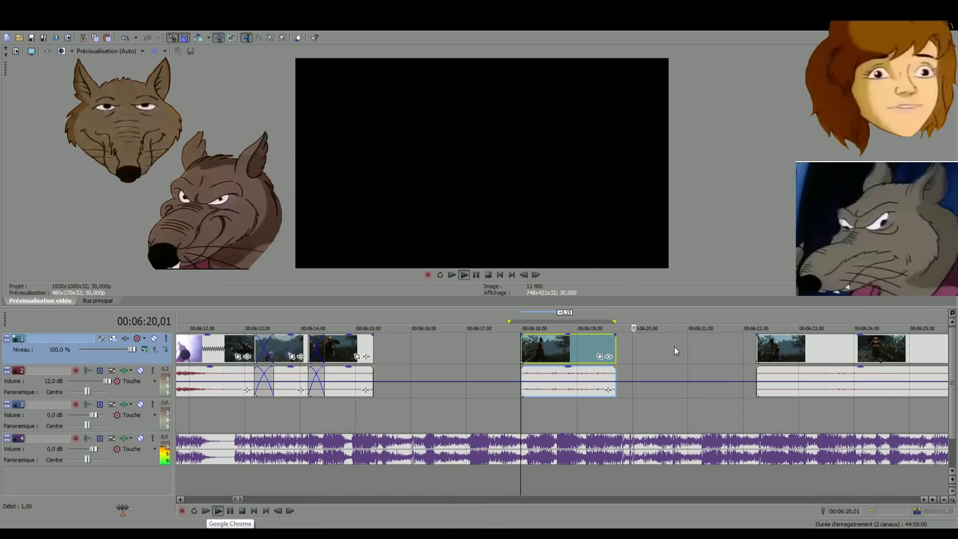
{"action": "key", "text": "space"}
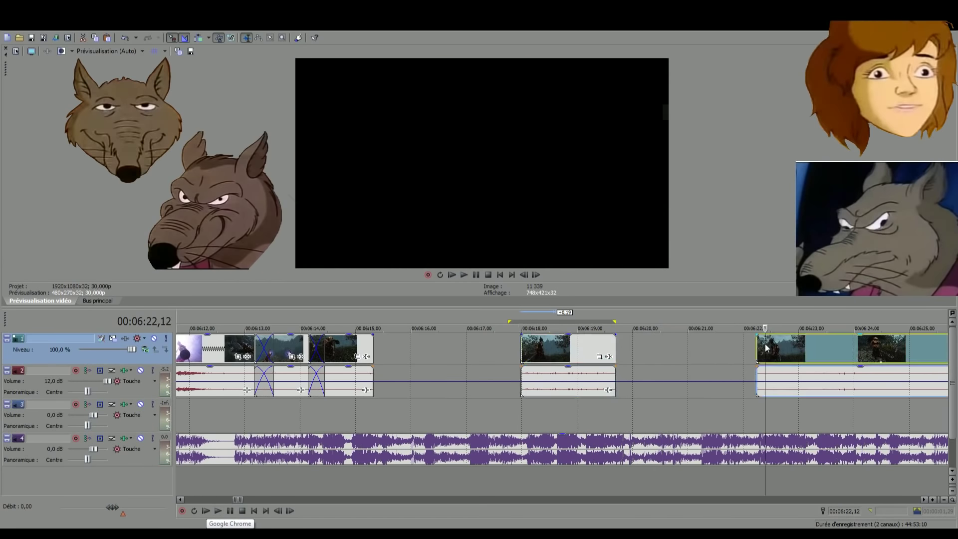
Trim the clip after 6:22, split it and delete the right half, then slide the piece to 6:22
{"action": "scroll", "coordinate": [767, 348], "scroll_direction": "up", "scroll_amount": 2}
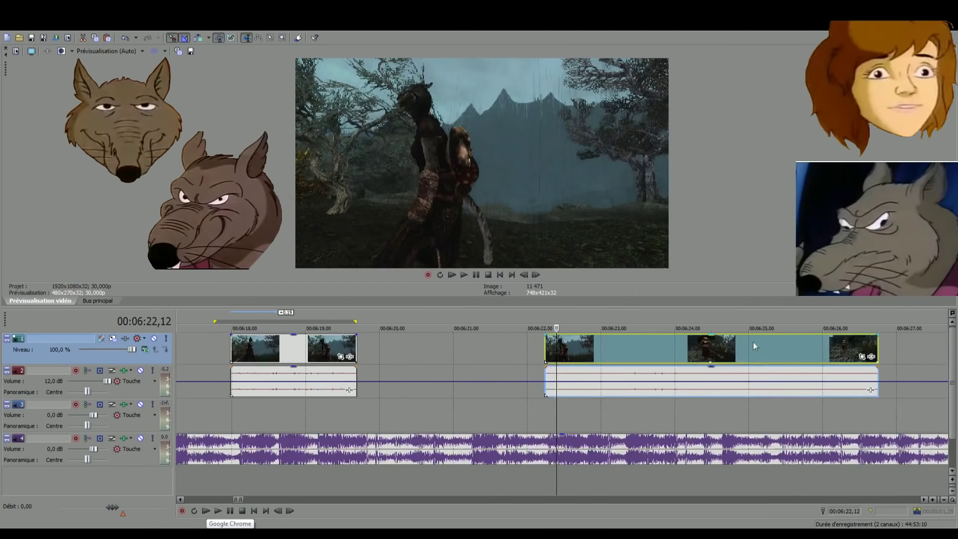
{"action": "left_click_drag", "start_coordinate": [545, 349], "coordinate": [667, 345]}
{"action": "left_click", "coordinate": [763, 343]}
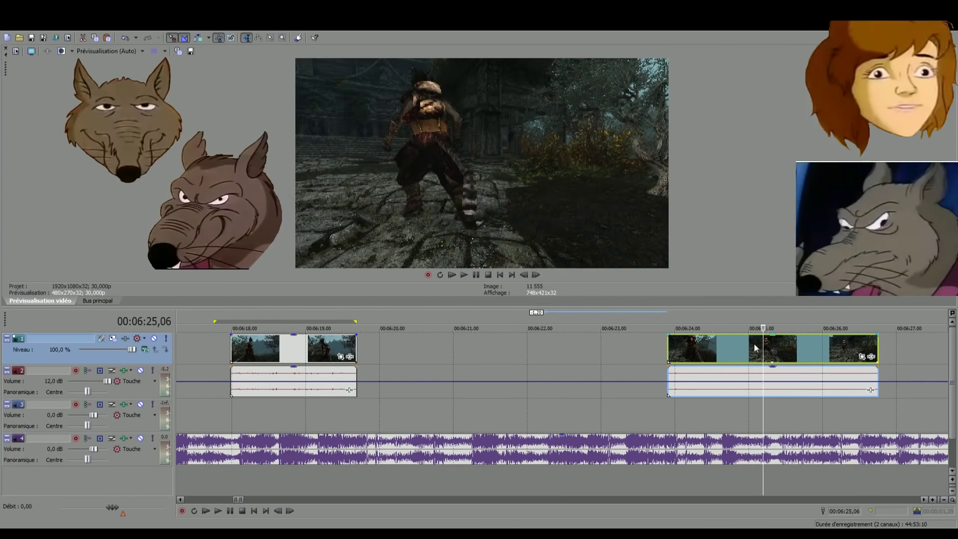
{"action": "key", "text": "s"}
{"action": "left_click", "coordinate": [776, 346]}
{"action": "key", "text": "Delete"}
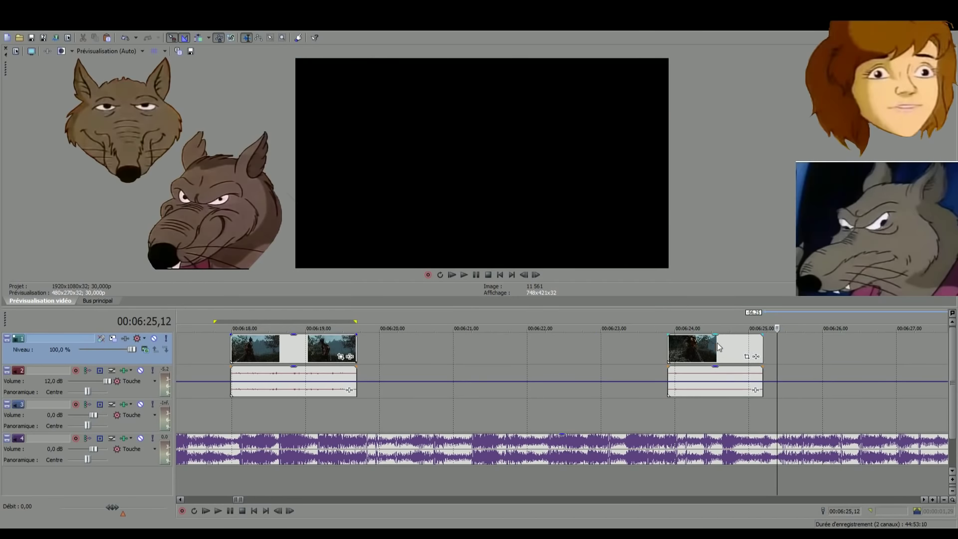
{"action": "left_click_drag", "start_coordinate": [716, 342], "coordinate": [672, 354]}
{"action": "left_click", "coordinate": [477, 366]}
{"action": "key", "text": "space"}
{"action": "left_click", "coordinate": [534, 342]}
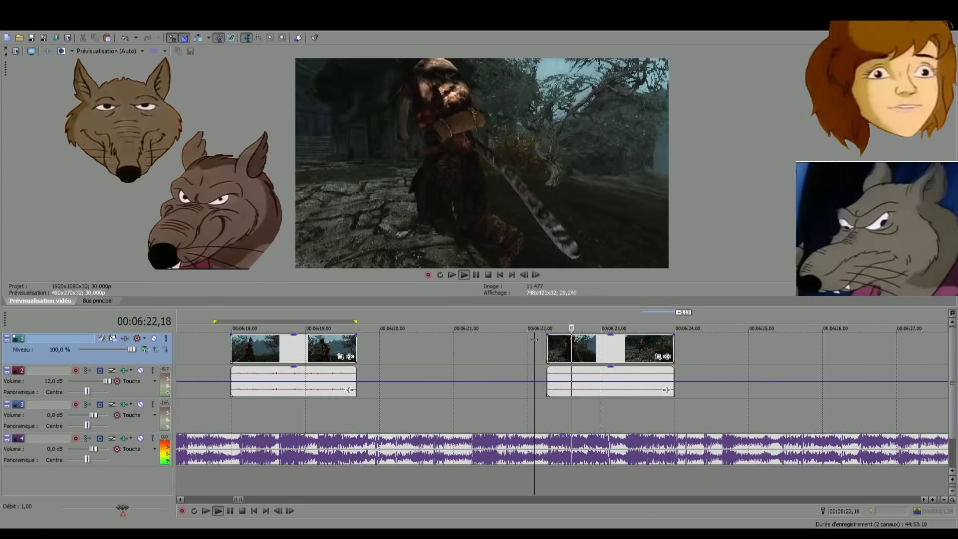
{"action": "key", "text": "space"}
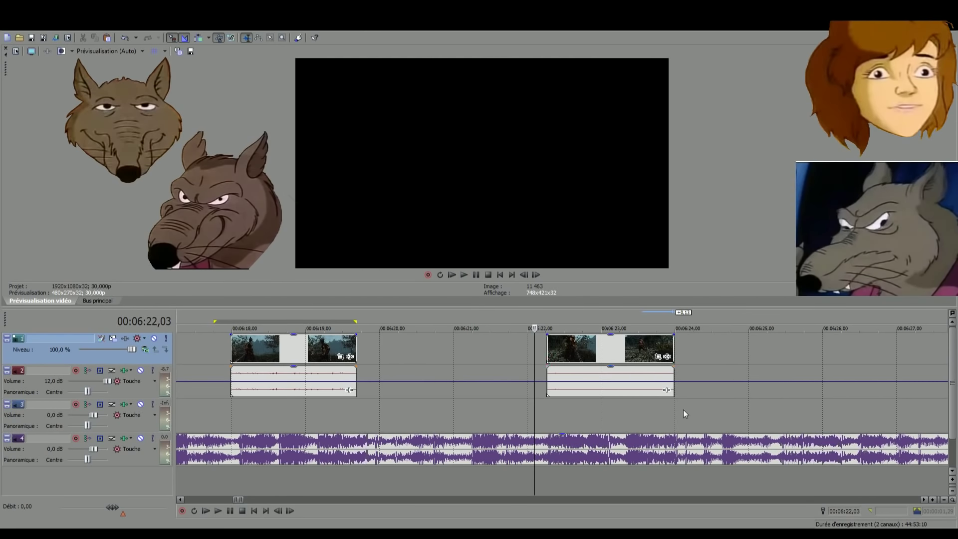
Play the fire clip around 7:25 and split it at 7:27,27
{"action": "scroll", "coordinate": [684, 409], "scroll_direction": "down", "scroll_amount": 2}
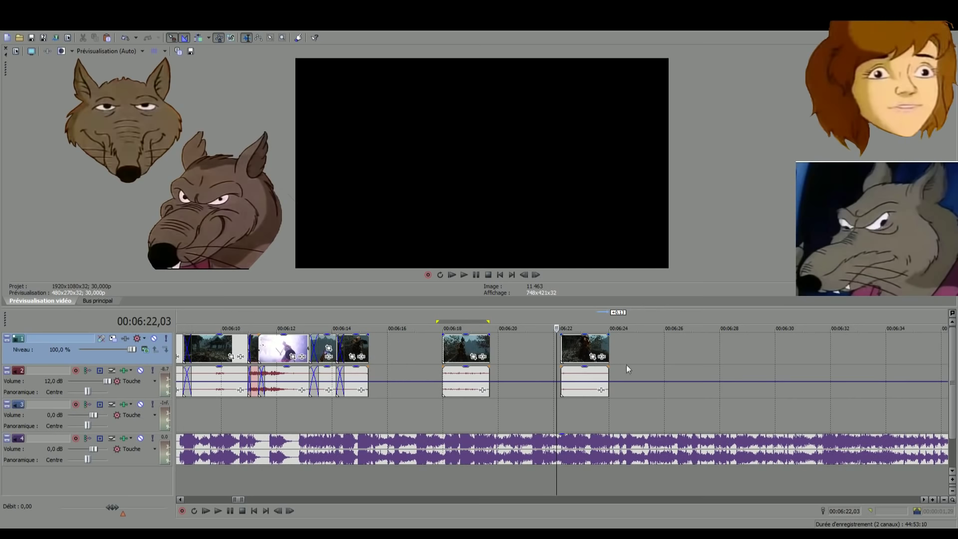
{"action": "scroll", "coordinate": [626, 364], "scroll_direction": "down", "scroll_amount": 3}
{"action": "scroll", "coordinate": [771, 468], "scroll_direction": "up", "scroll_amount": 2}
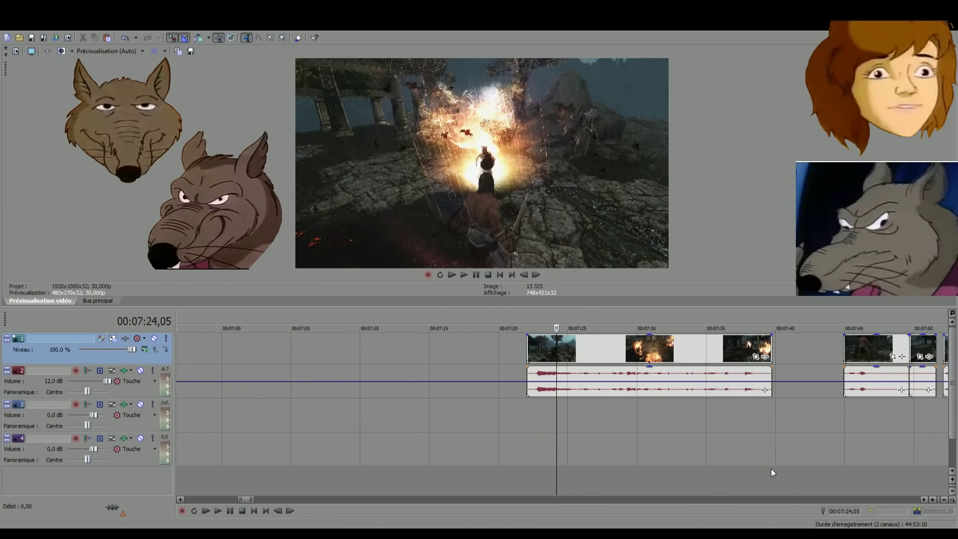
{"action": "left_click", "coordinate": [603, 475]}
{"action": "scroll", "coordinate": [574, 469], "scroll_direction": "down", "scroll_amount": 2}
{"action": "left_click", "coordinate": [537, 462]}
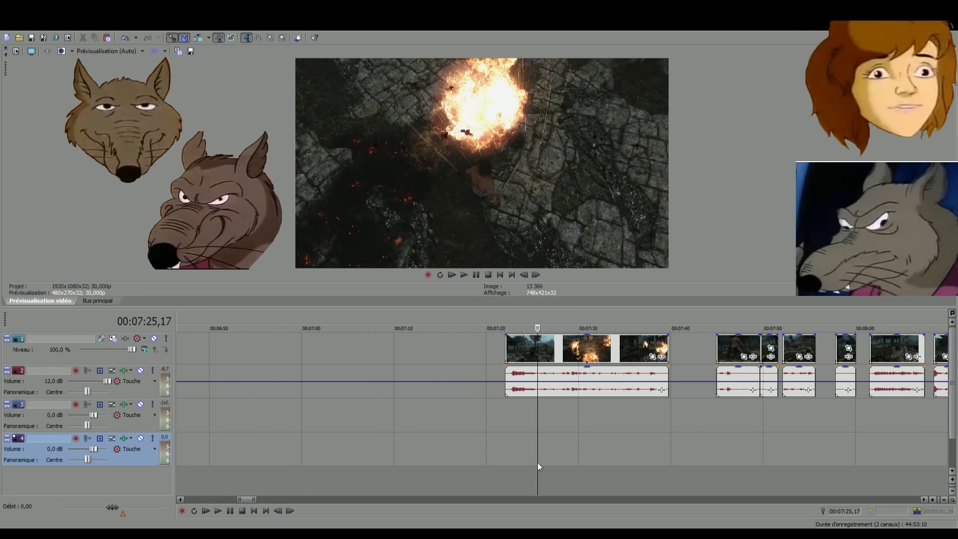
{"action": "left_click", "coordinate": [522, 469]}
{"action": "key", "text": "space"}
{"action": "scroll", "coordinate": [519, 466], "scroll_direction": "down", "scroll_amount": 1}
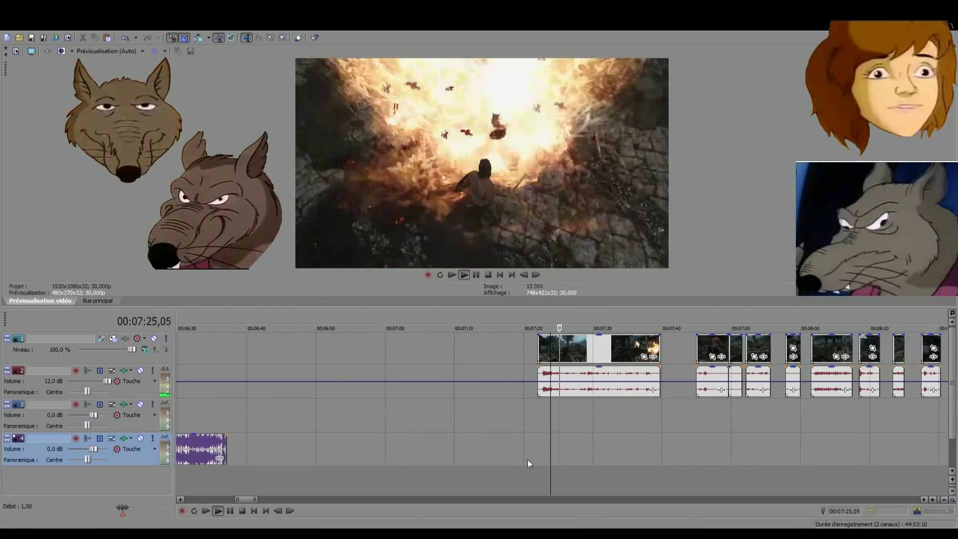
{"action": "scroll", "coordinate": [546, 421], "scroll_direction": "up", "scroll_amount": 3}
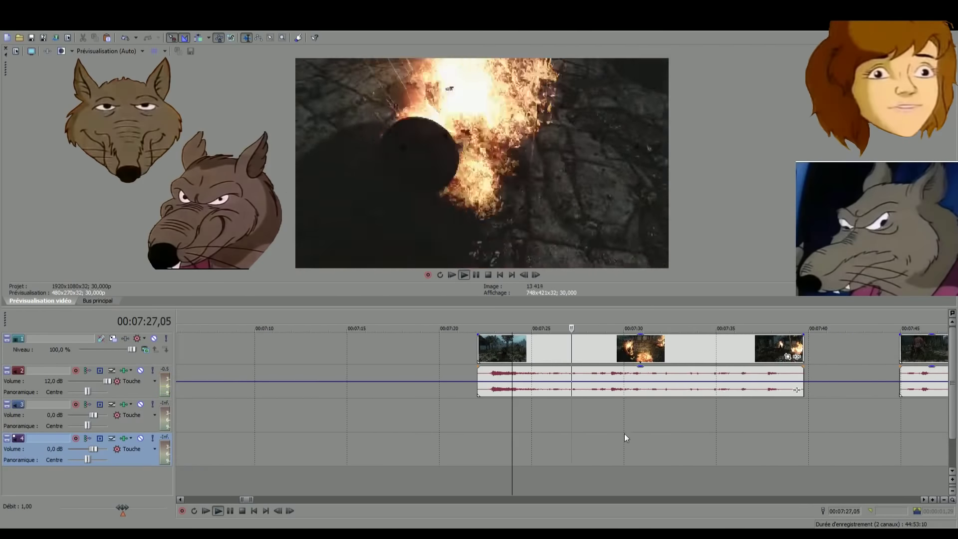
{"action": "left_click", "coordinate": [585, 471]}
{"action": "key", "text": "s"}
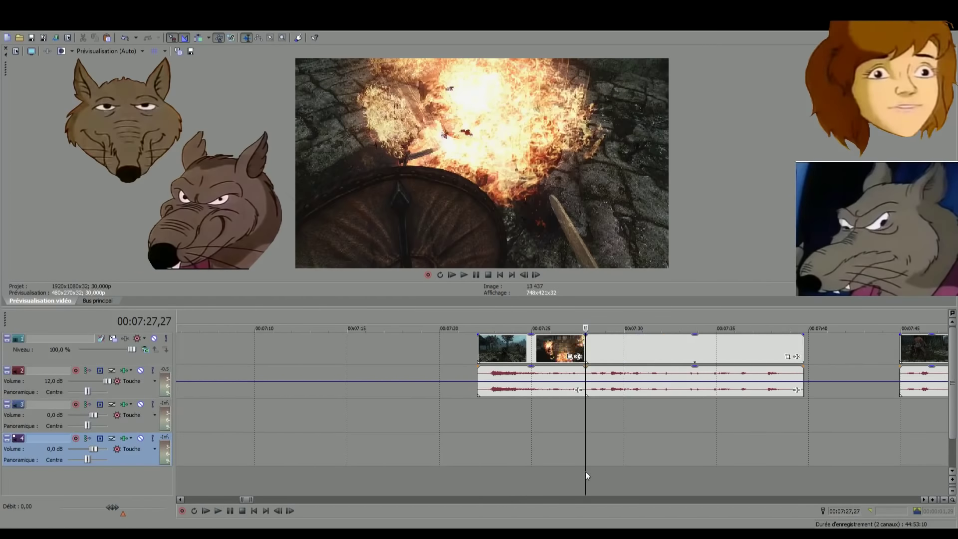
Move the stray clip from 4:45 to about 6:26
{"action": "scroll", "coordinate": [585, 471], "scroll_direction": "down", "scroll_amount": 3}
{"action": "left_click", "coordinate": [250, 355]}
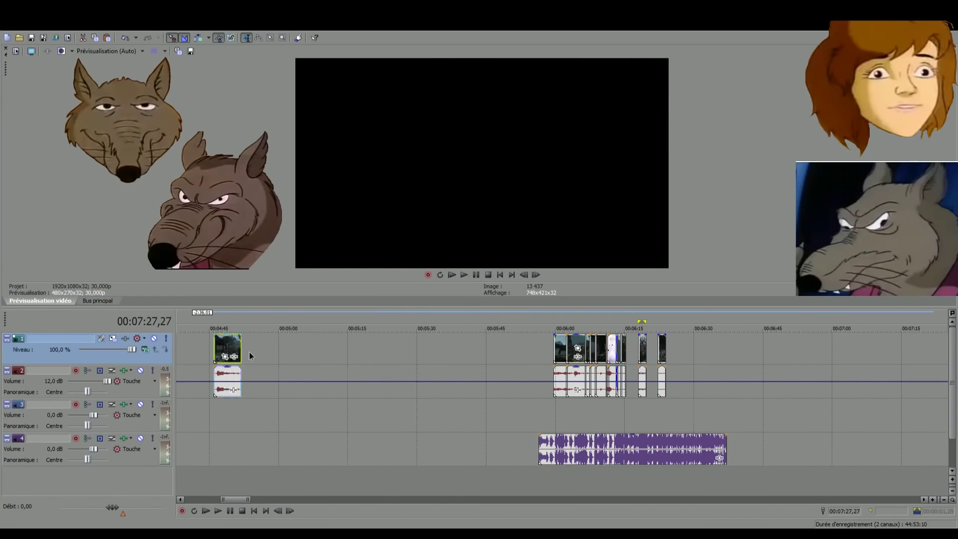
{"action": "left_click_drag", "start_coordinate": [227, 349], "coordinate": [687, 354]}
Play the moved clip from its start to review it
{"action": "left_click", "coordinate": [687, 353]}
{"action": "scroll", "coordinate": [693, 353], "scroll_direction": "up", "scroll_amount": 8}
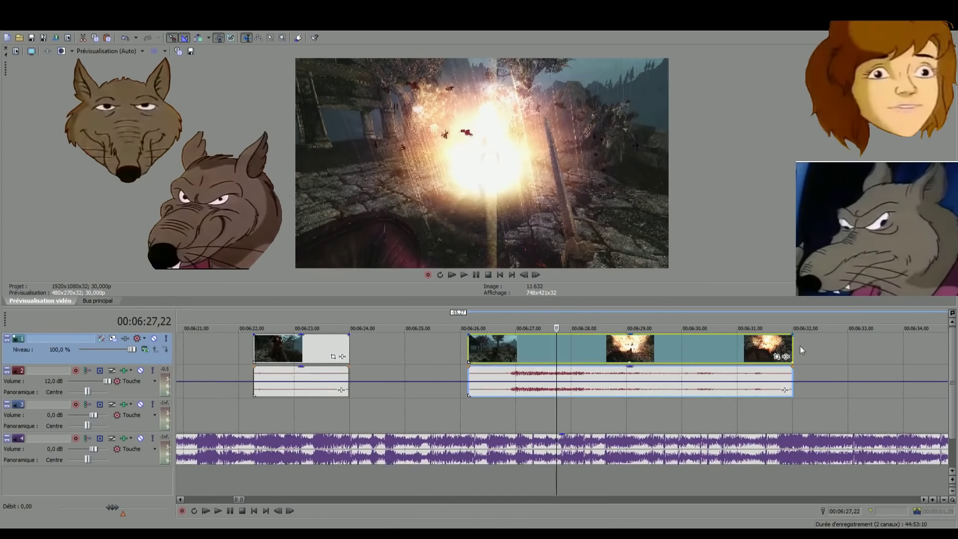
{"action": "left_click", "coordinate": [477, 348]}
{"action": "key", "text": "space"}
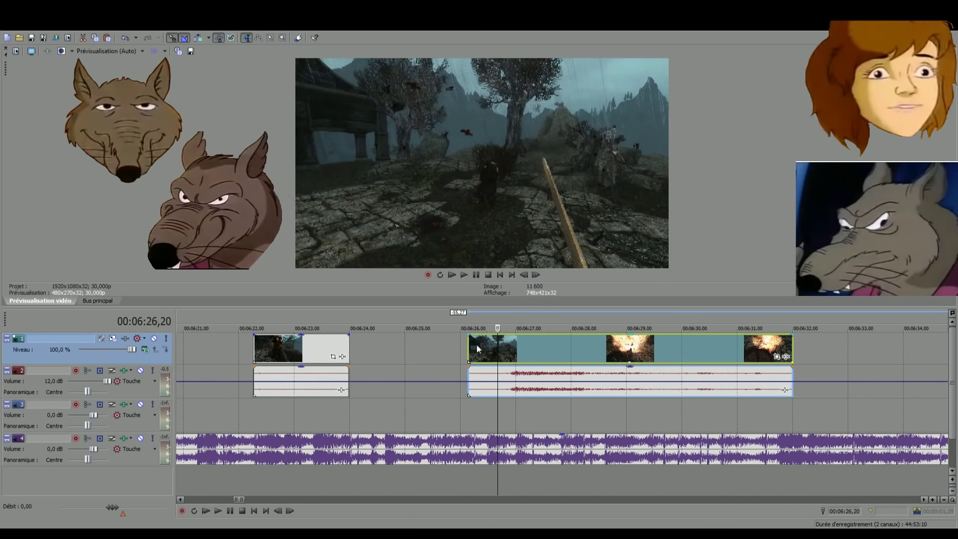
Slide the clip left to overlap the previous event at about 6:14.5 for a crossfade
{"action": "left_click_drag", "start_coordinate": [477, 349], "coordinate": [590, 341]}
{"action": "scroll", "coordinate": [726, 348], "scroll_direction": "down", "scroll_amount": 2}
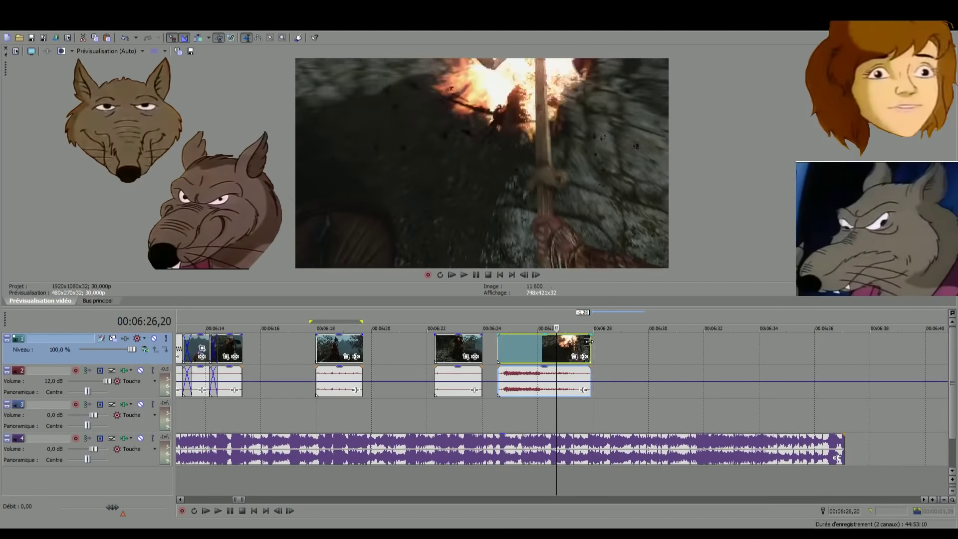
{"action": "left_click_drag", "start_coordinate": [530, 346], "coordinate": [755, 344]}
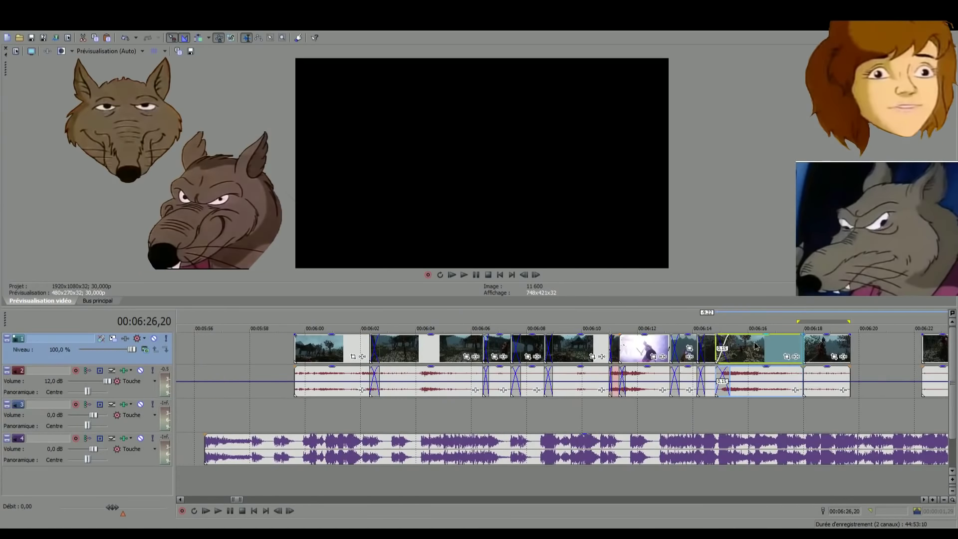
{"action": "left_click", "coordinate": [714, 481]}
{"action": "scroll", "coordinate": [714, 481], "scroll_direction": "up", "scroll_amount": 3}
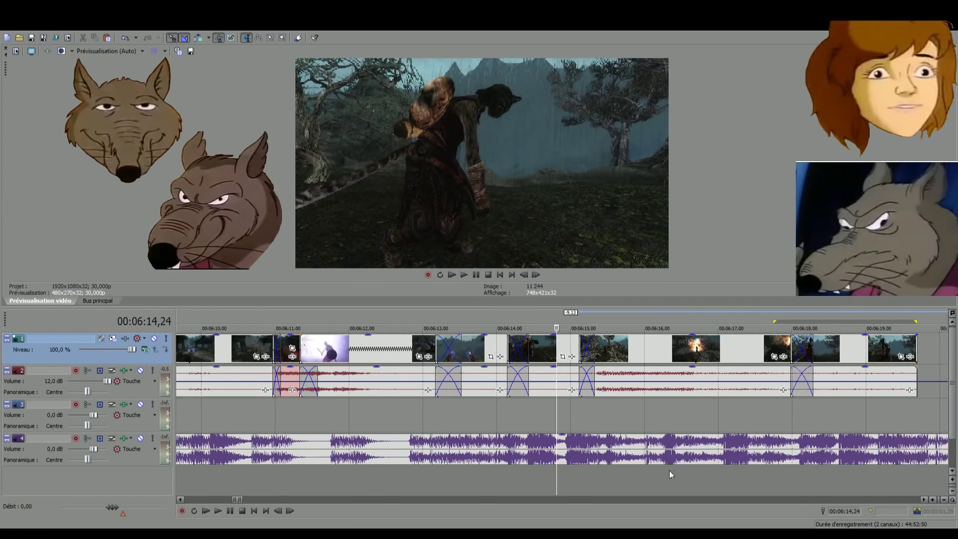
{"action": "key", "text": "space"}
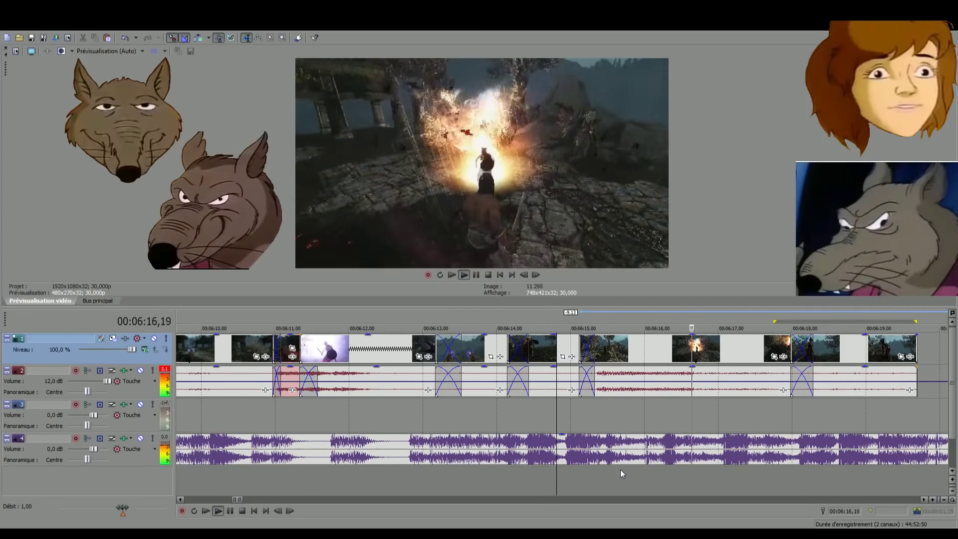
{"action": "scroll", "coordinate": [643, 474], "scroll_direction": "down", "scroll_amount": 2}
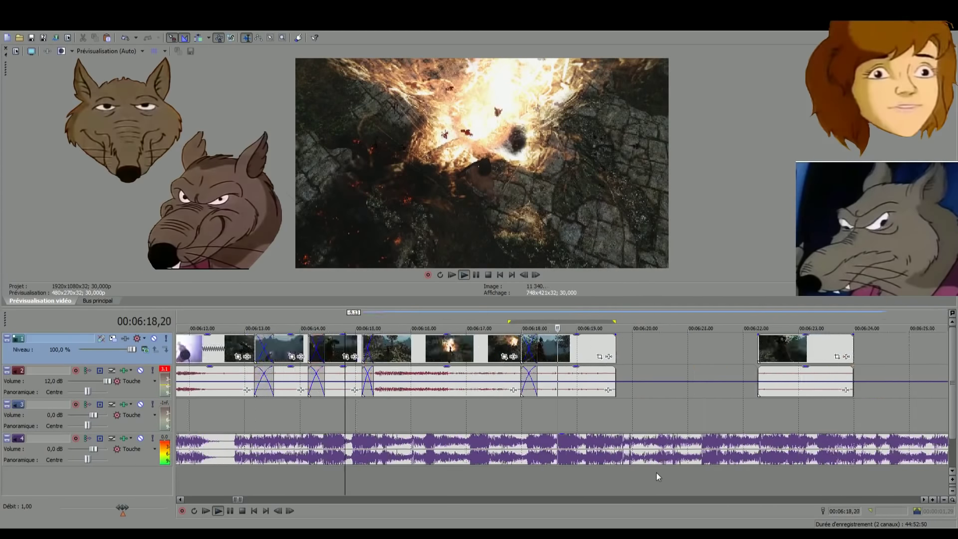
{"action": "scroll", "coordinate": [654, 471], "scroll_direction": "down", "scroll_amount": 5}
{"action": "key", "text": "space"}
{"action": "key", "text": "space"}
{"action": "key", "text": "space"}
{"action": "scroll", "coordinate": [648, 475], "scroll_direction": "down", "scroll_amount": 3}
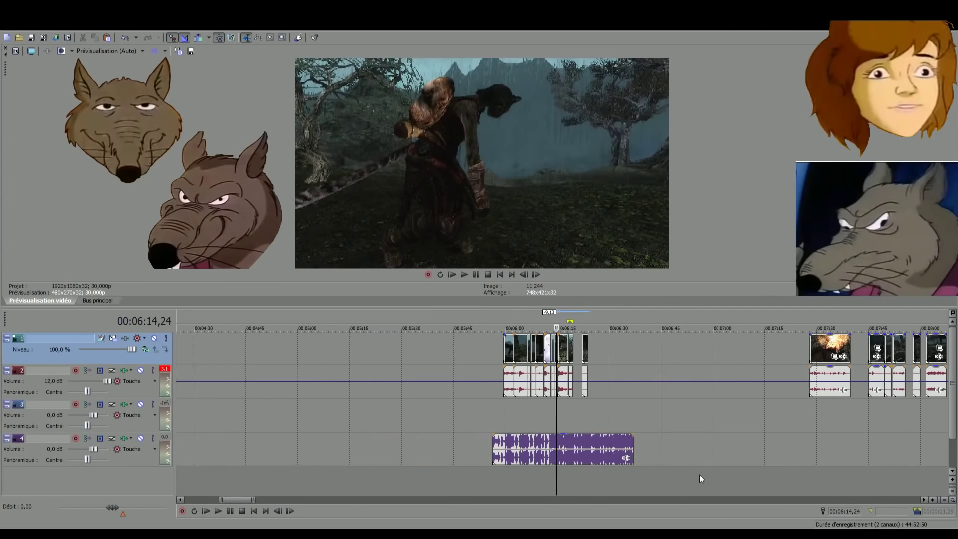
{"action": "left_click", "coordinate": [834, 474]}
{"action": "scroll", "coordinate": [806, 483], "scroll_direction": "down", "scroll_amount": 2}
{"action": "scroll", "coordinate": [567, 478], "scroll_direction": "up", "scroll_amount": 6}
{"action": "key", "text": "space"}
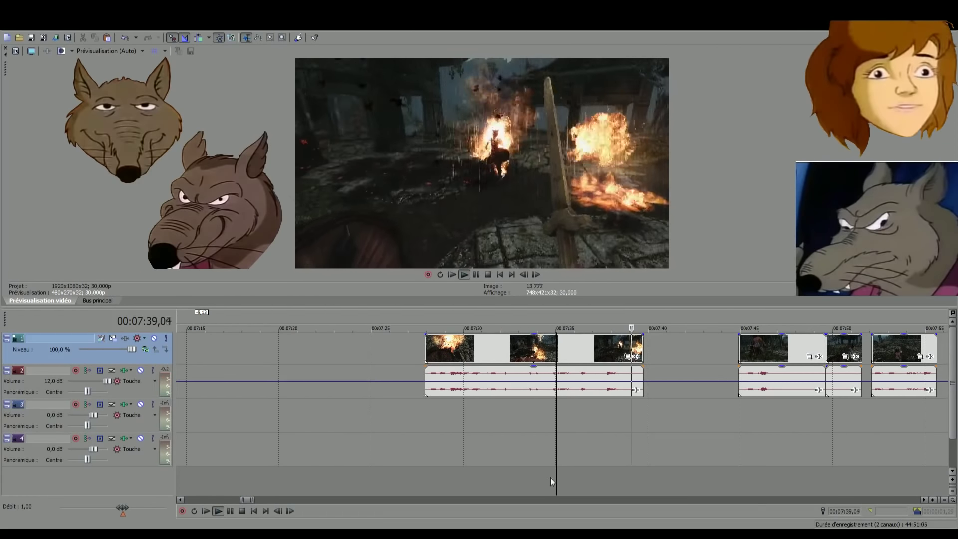
Review the footage from 7:46,11 through about 7:58,27
{"action": "key", "text": "space"}
{"action": "left_click", "coordinate": [765, 485]}
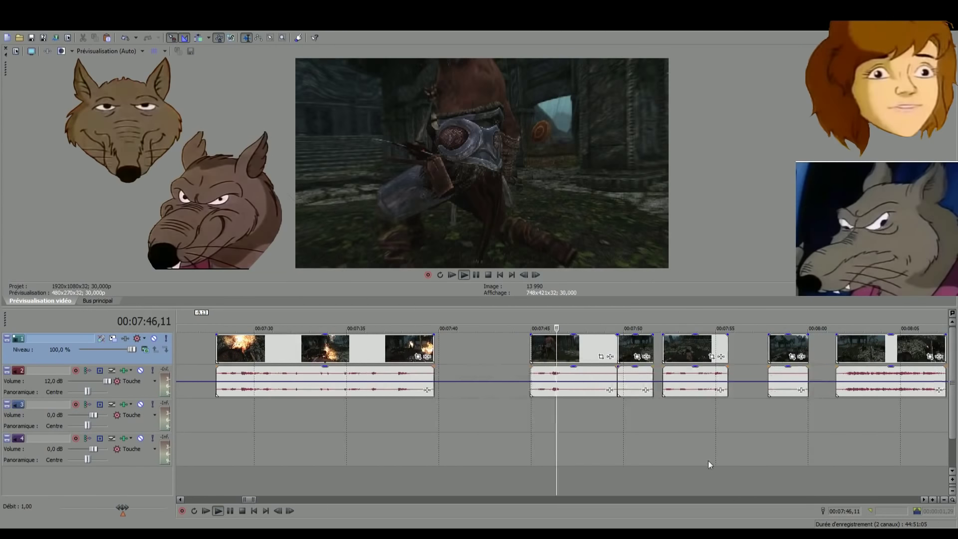
{"action": "key", "text": "space"}
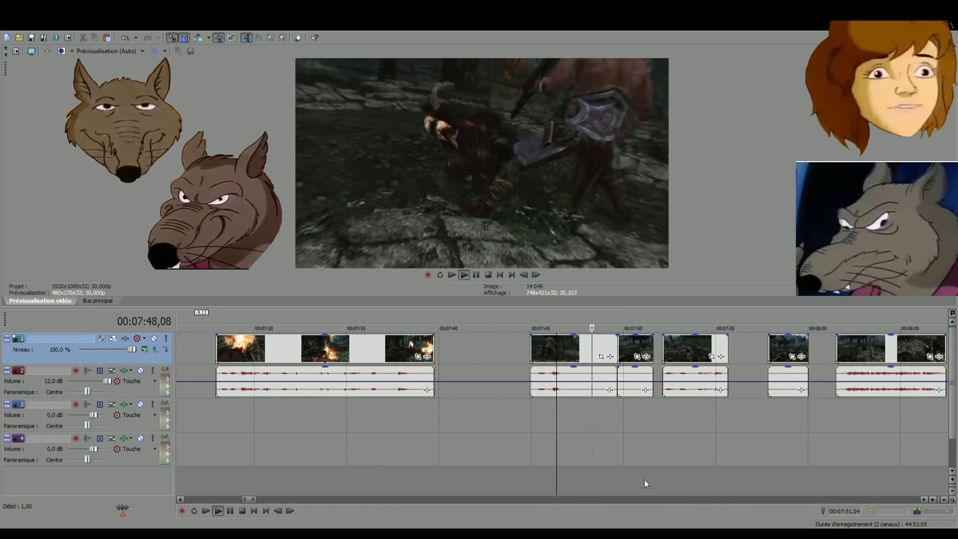
{"action": "left_click", "coordinate": [644, 480]}
{"action": "left_click", "coordinate": [681, 463]}
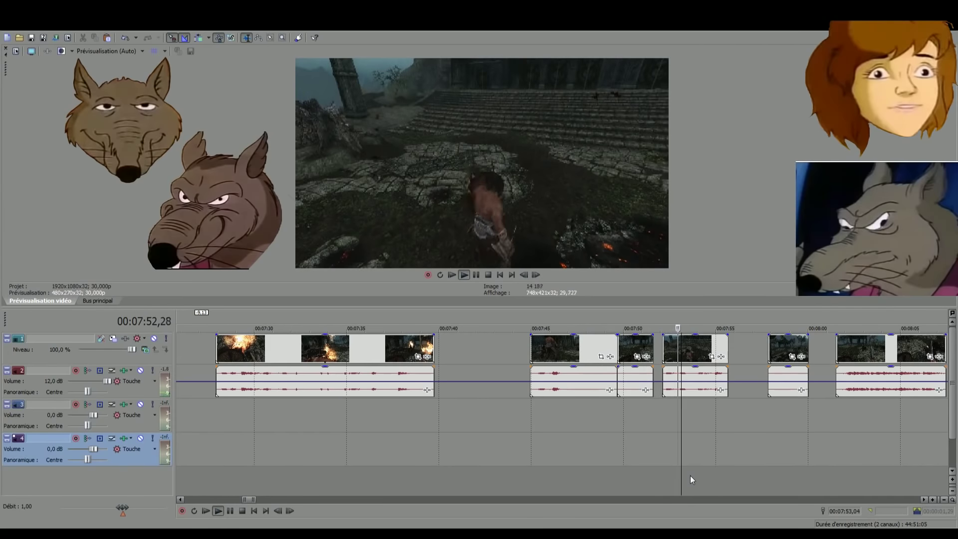
{"action": "left_click", "coordinate": [774, 475]}
{"action": "scroll", "coordinate": [612, 489], "scroll_direction": "up", "scroll_amount": 2}
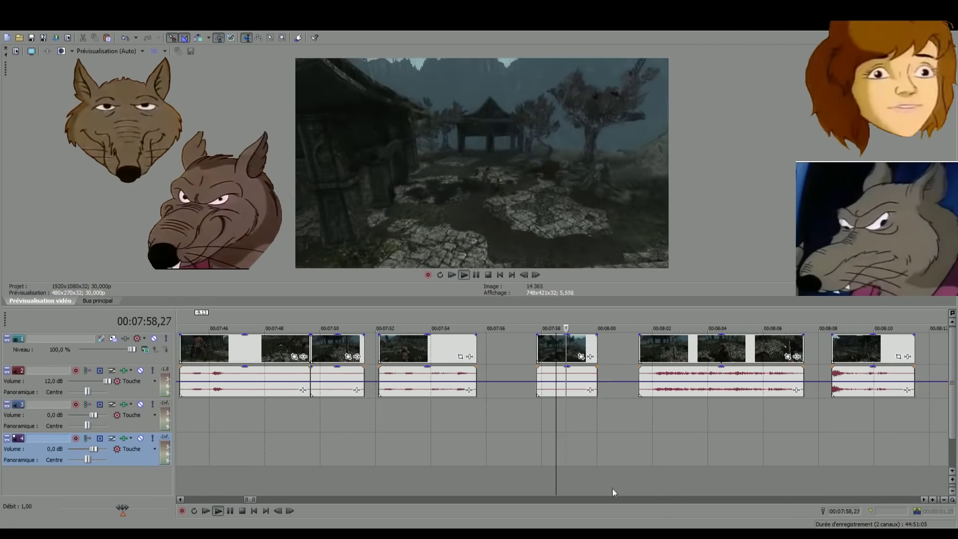
{"action": "scroll", "coordinate": [663, 480], "scroll_direction": "down", "scroll_amount": 2}
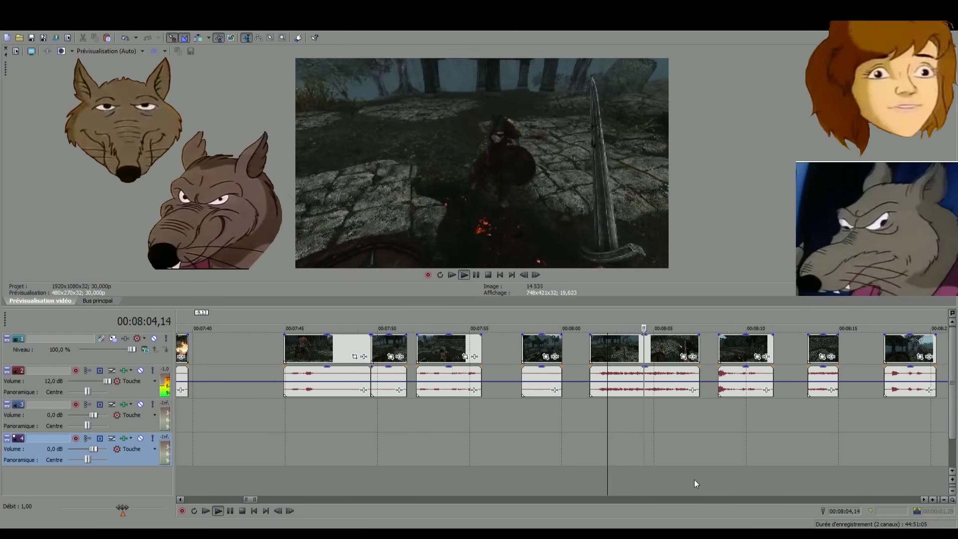
Rewatch the 8:03–8:10 stretch and split the clip at 8:06,02
{"action": "left_click", "coordinate": [632, 485]}
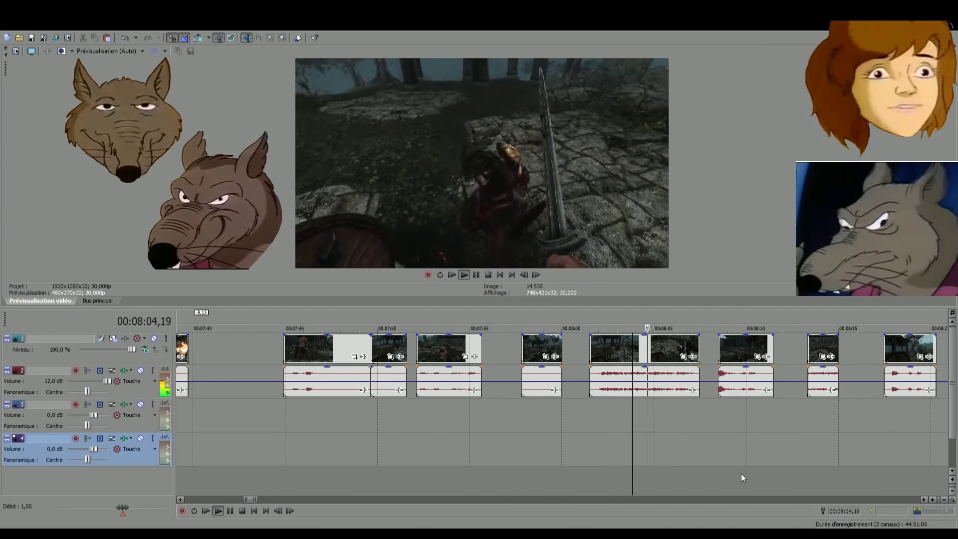
{"action": "left_click", "coordinate": [741, 474]}
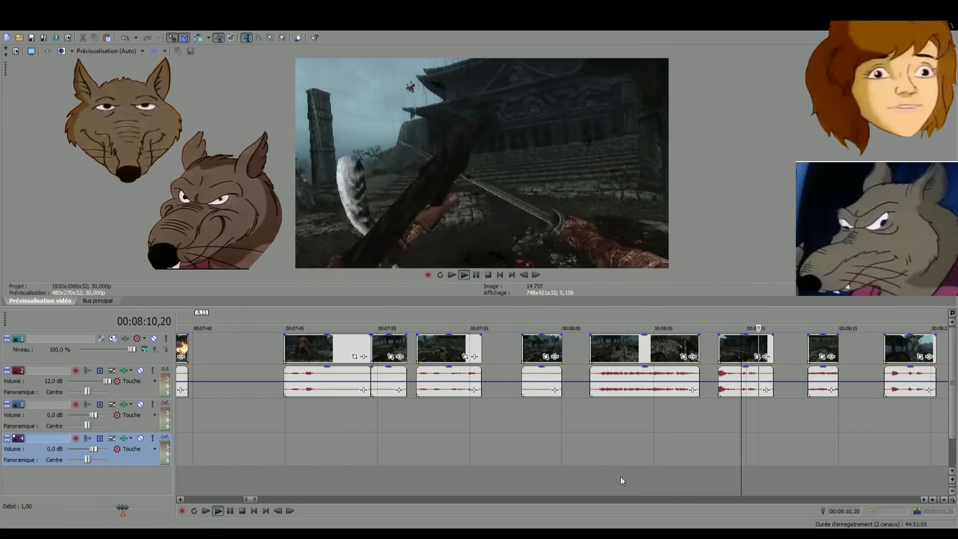
{"action": "left_click", "coordinate": [714, 474]}
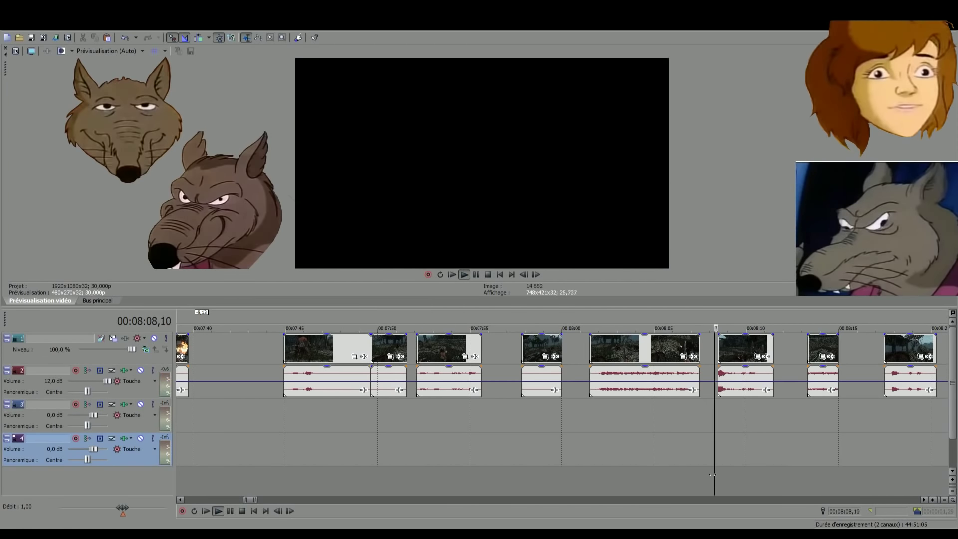
{"action": "left_click", "coordinate": [615, 477]}
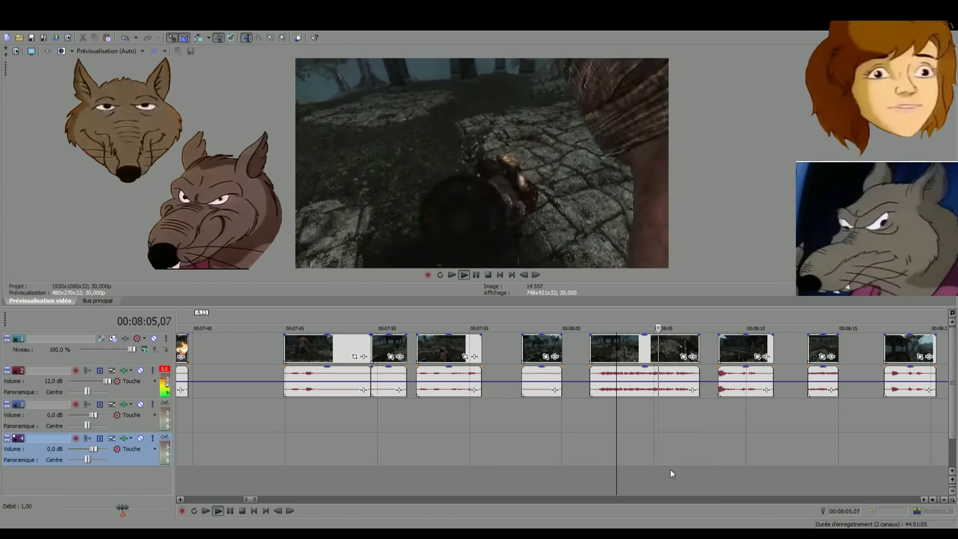
{"action": "scroll", "coordinate": [669, 469], "scroll_direction": "up", "scroll_amount": 3}
{"action": "left_click", "coordinate": [552, 474]}
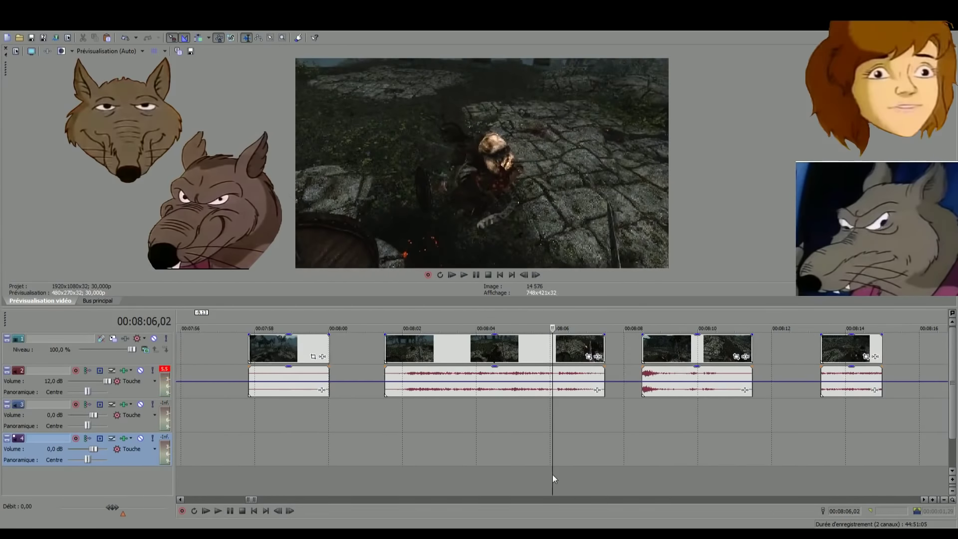
{"action": "key", "text": "s"}
Check the new cut from just before 8:02, then move the split-off clip toward 6:27
{"action": "scroll", "coordinate": [525, 468], "scroll_direction": "down", "scroll_amount": 2}
{"action": "left_click", "coordinate": [457, 487]}
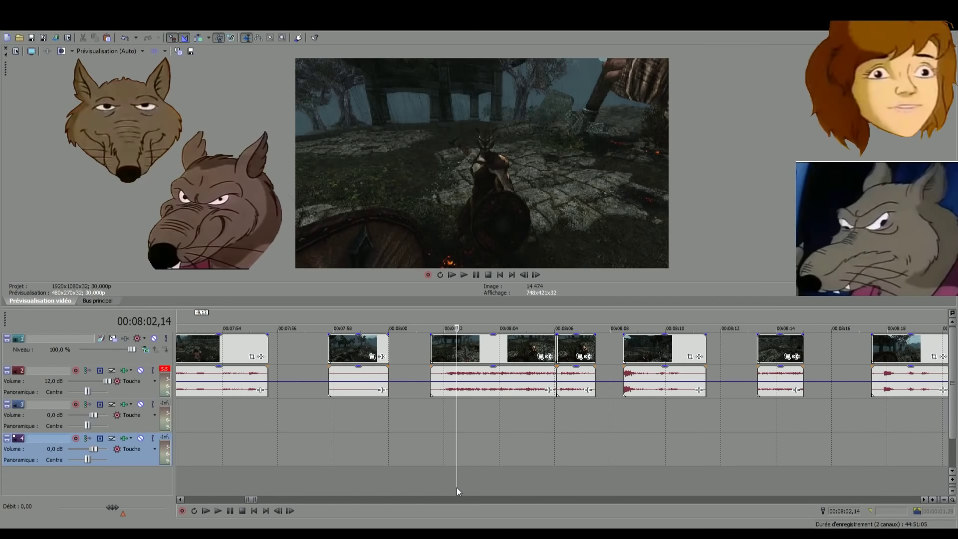
{"action": "left_click", "coordinate": [447, 464]}
{"action": "key", "text": "space"}
{"action": "scroll", "coordinate": [454, 466], "scroll_direction": "down", "scroll_amount": 3}
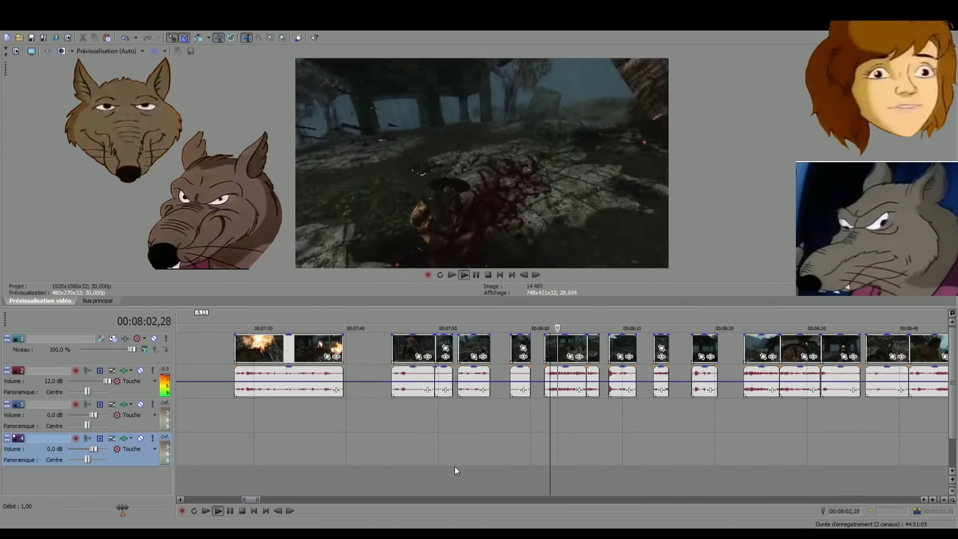
{"action": "key", "text": "space"}
{"action": "scroll", "coordinate": [534, 400], "scroll_direction": "down", "scroll_amount": 2}
{"action": "left_click_drag", "start_coordinate": [558, 352], "coordinate": [727, 349]}
Slide the split-off clip to about 6:19, trim it for short crossfades, and play it back
{"action": "left_click", "coordinate": [727, 349]}
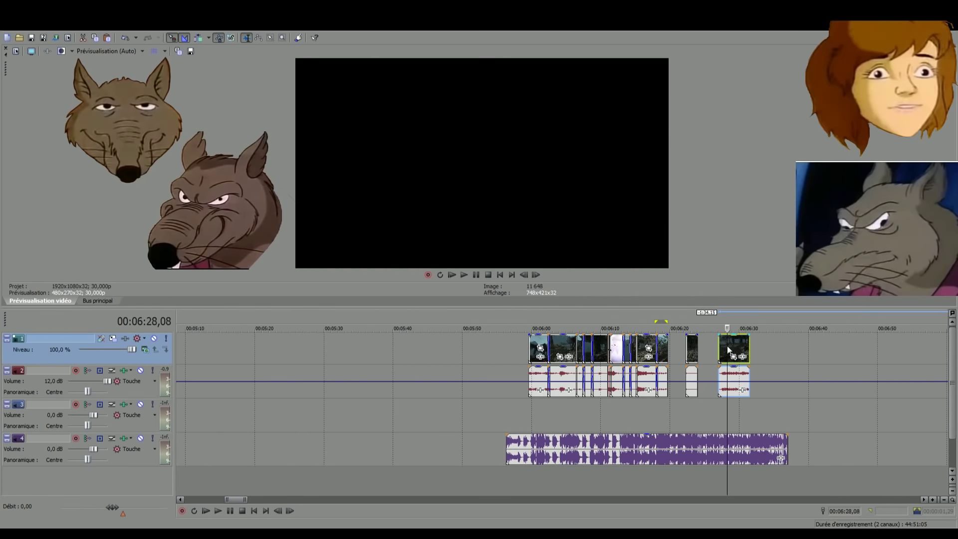
{"action": "scroll", "coordinate": [728, 349], "scroll_direction": "up", "scroll_amount": 5}
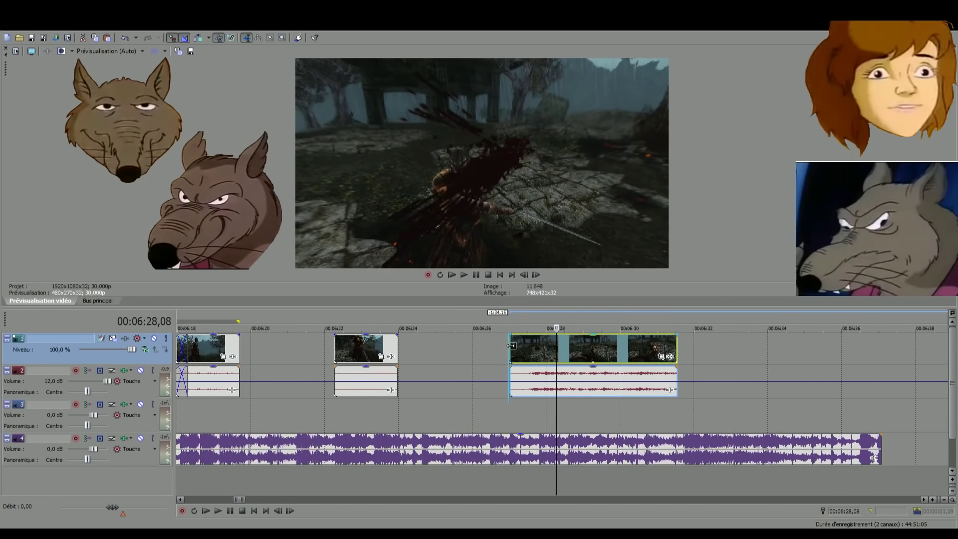
{"action": "left_click_drag", "start_coordinate": [511, 345], "coordinate": [257, 356]}
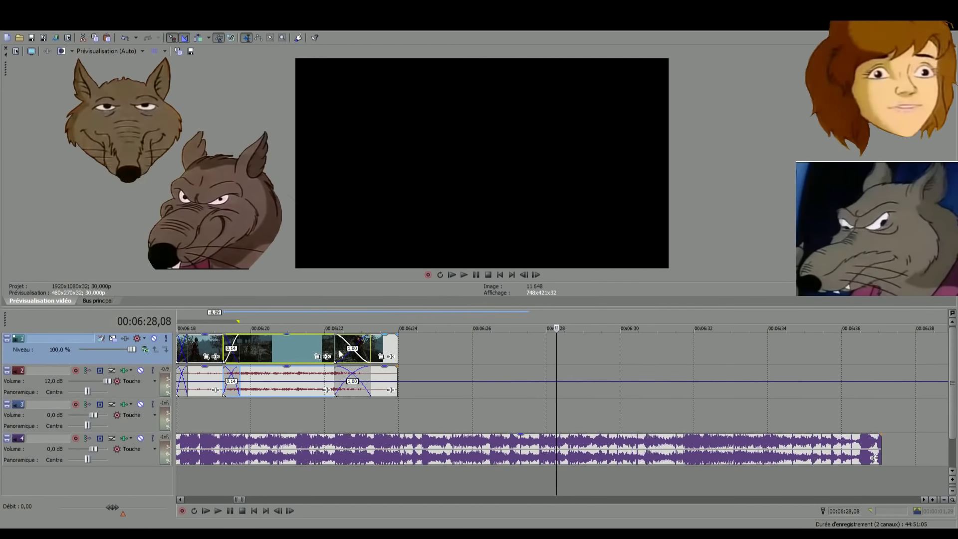
{"action": "left_click_drag", "start_coordinate": [371, 349], "coordinate": [333, 349]}
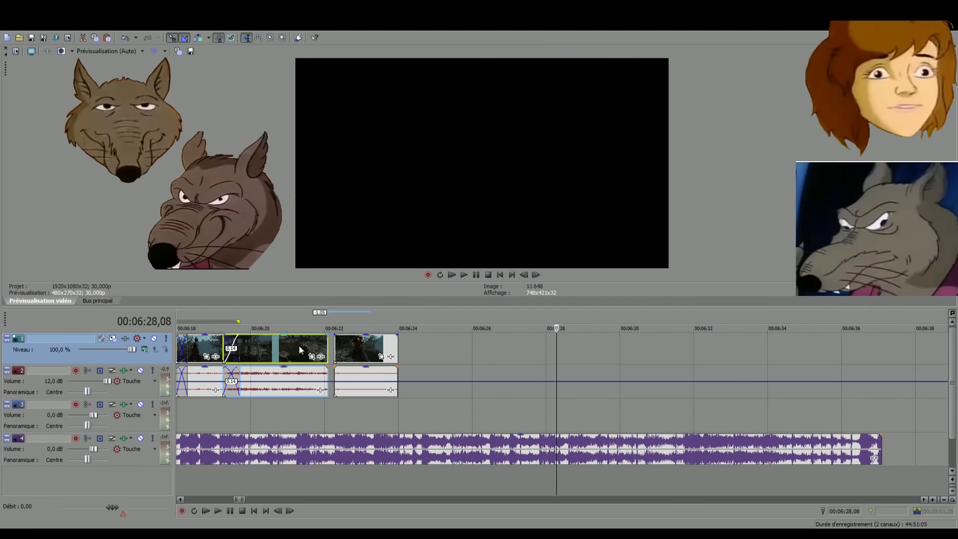
{"action": "left_click_drag", "start_coordinate": [253, 346], "coordinate": [228, 351]}
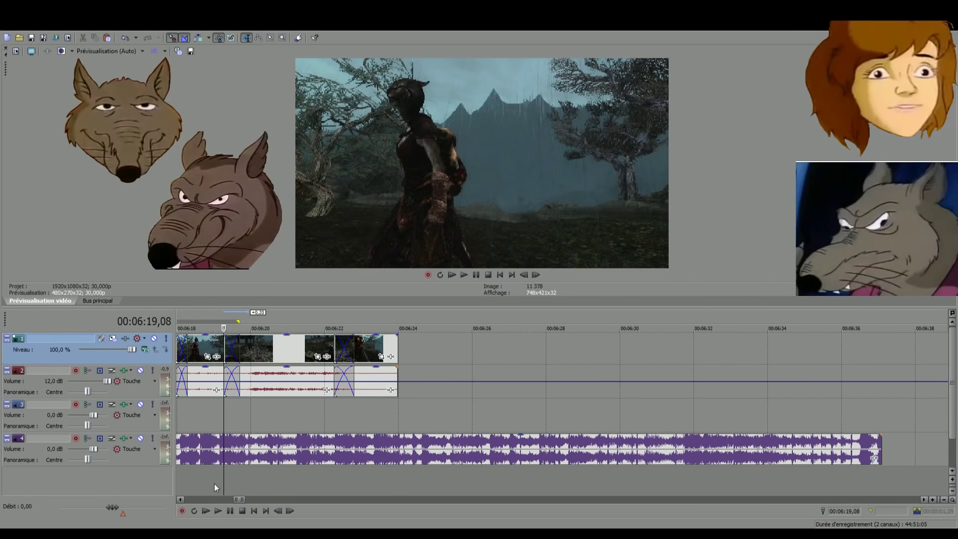
{"action": "key", "text": "space"}
{"action": "scroll", "coordinate": [292, 459], "scroll_direction": "down", "scroll_amount": 3}
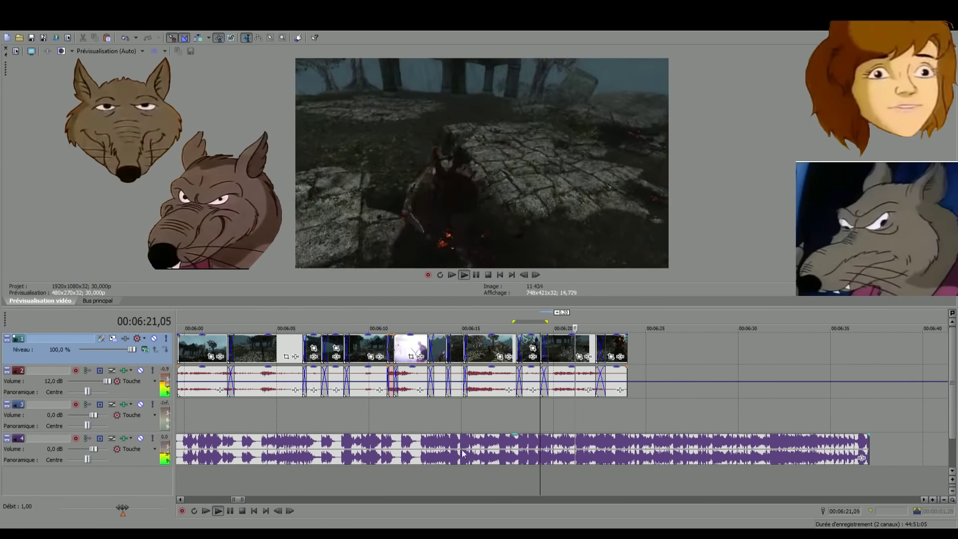
{"action": "scroll", "coordinate": [605, 474], "scroll_direction": "down", "scroll_amount": 3}
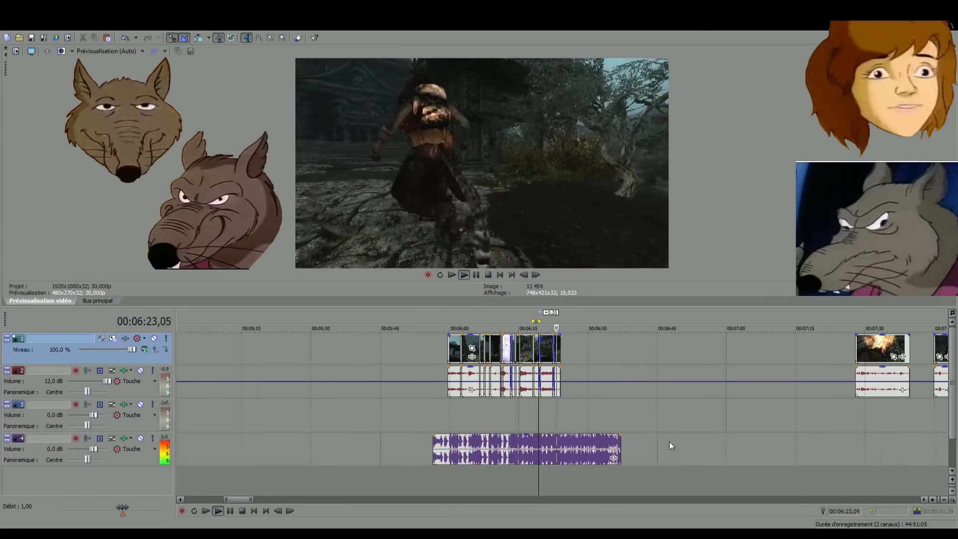
{"action": "left_click", "coordinate": [868, 477]}
{"action": "scroll", "coordinate": [612, 486], "scroll_direction": "up", "scroll_amount": 3}
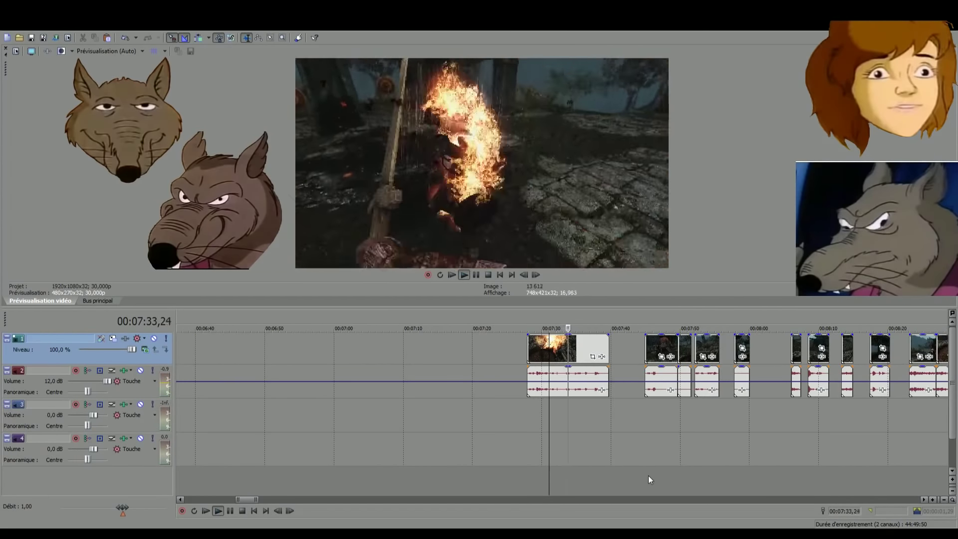
{"action": "left_click", "coordinate": [647, 479]}
{"action": "scroll", "coordinate": [654, 481], "scroll_direction": "up", "scroll_amount": 2}
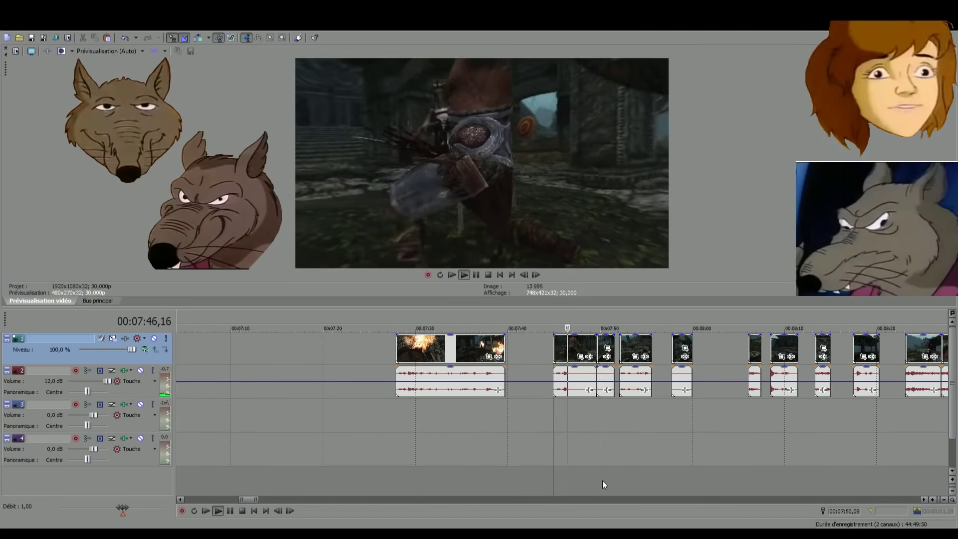
{"action": "left_click", "coordinate": [602, 481]}
{"action": "left_click", "coordinate": [640, 478]}
{"action": "left_click", "coordinate": [671, 480]}
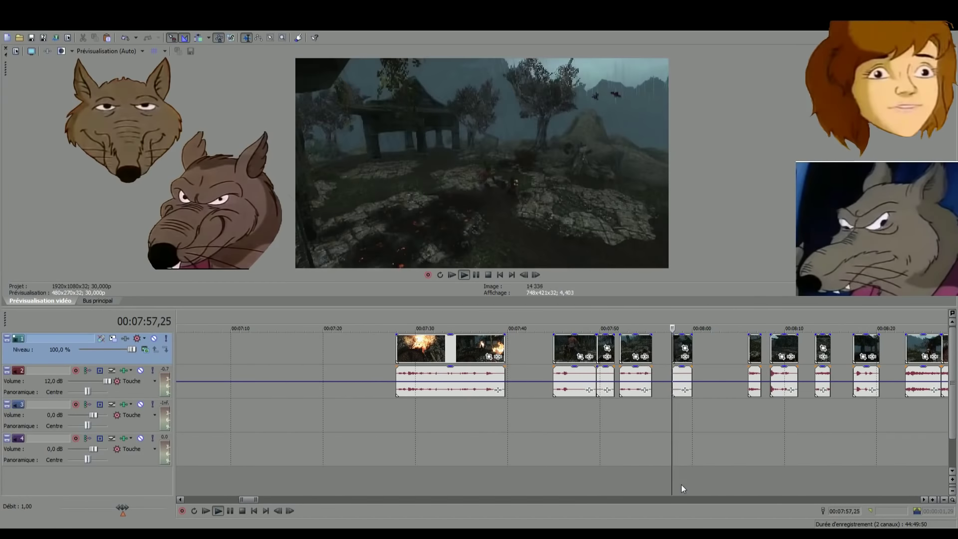
{"action": "scroll", "coordinate": [718, 477], "scroll_direction": "up", "scroll_amount": 2}
{"action": "left_click", "coordinate": [668, 483]}
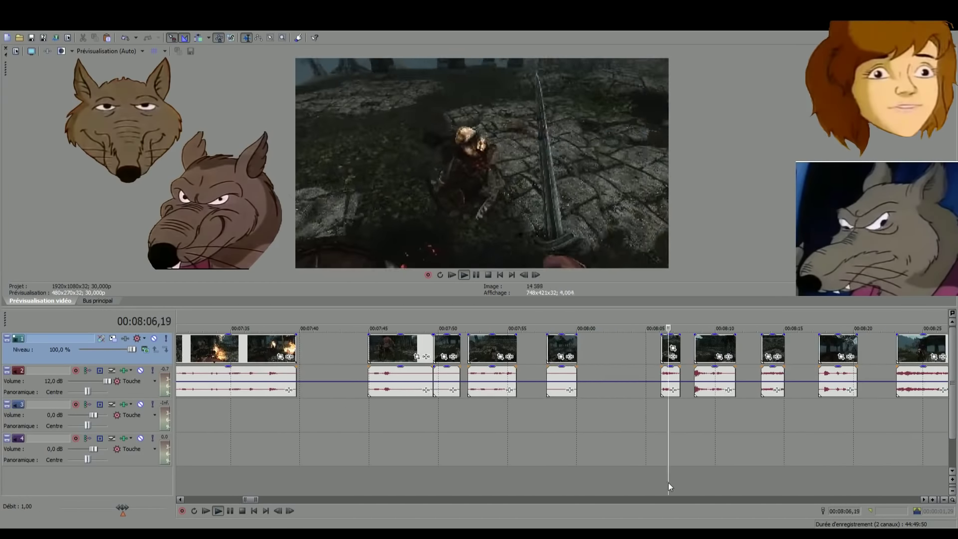
{"action": "scroll", "coordinate": [672, 484], "scroll_direction": "up", "scroll_amount": 2}
{"action": "left_click", "coordinate": [630, 487]}
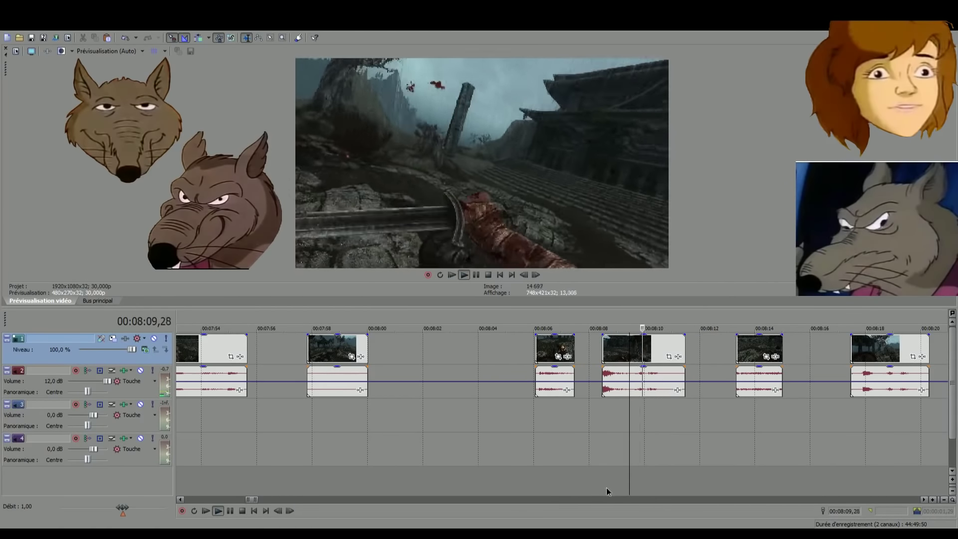
{"action": "left_click", "coordinate": [606, 487]}
{"action": "left_click", "coordinate": [744, 488]}
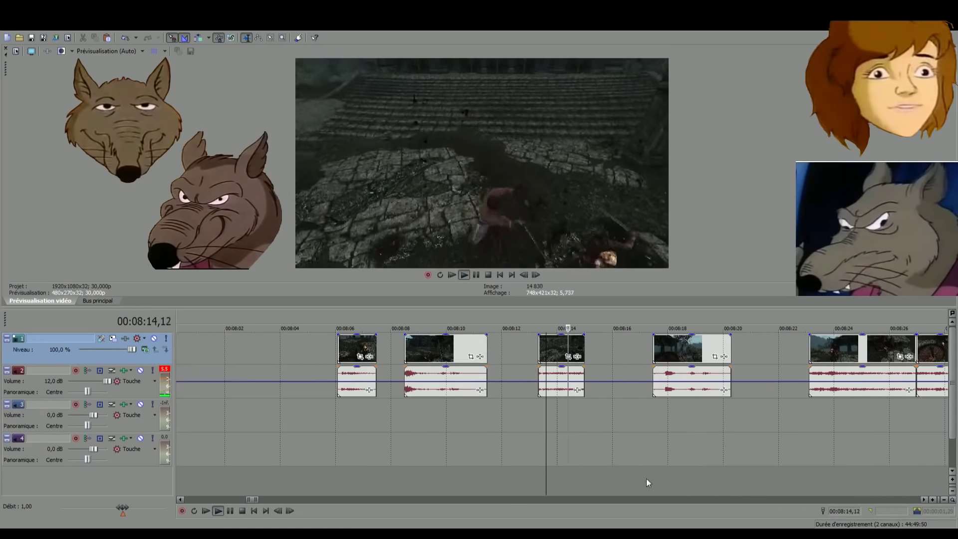
{"action": "left_click", "coordinate": [660, 483]}
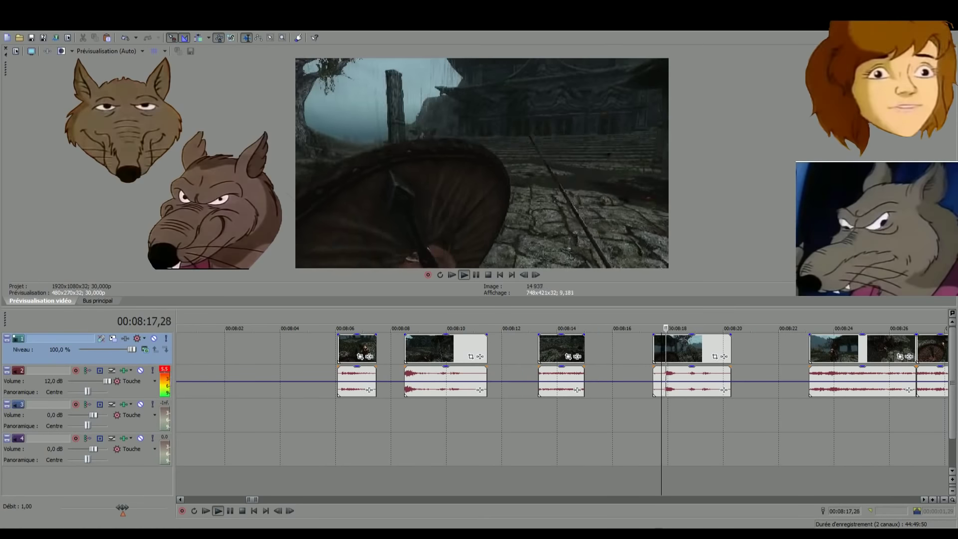
{"action": "left_click", "coordinate": [812, 475]}
{"action": "scroll", "coordinate": [801, 475], "scroll_direction": "down", "scroll_amount": 2}
{"action": "scroll", "coordinate": [800, 475], "scroll_direction": "up", "scroll_amount": 2}
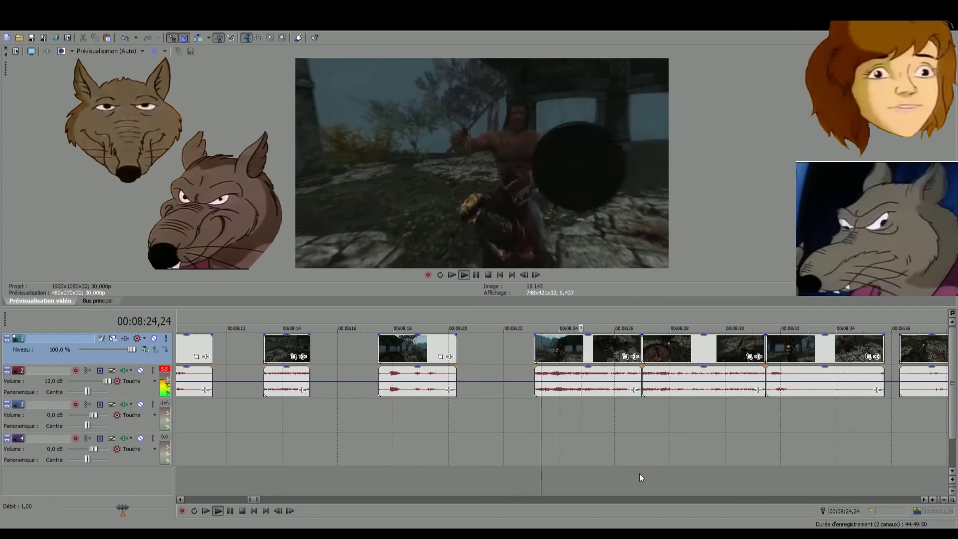
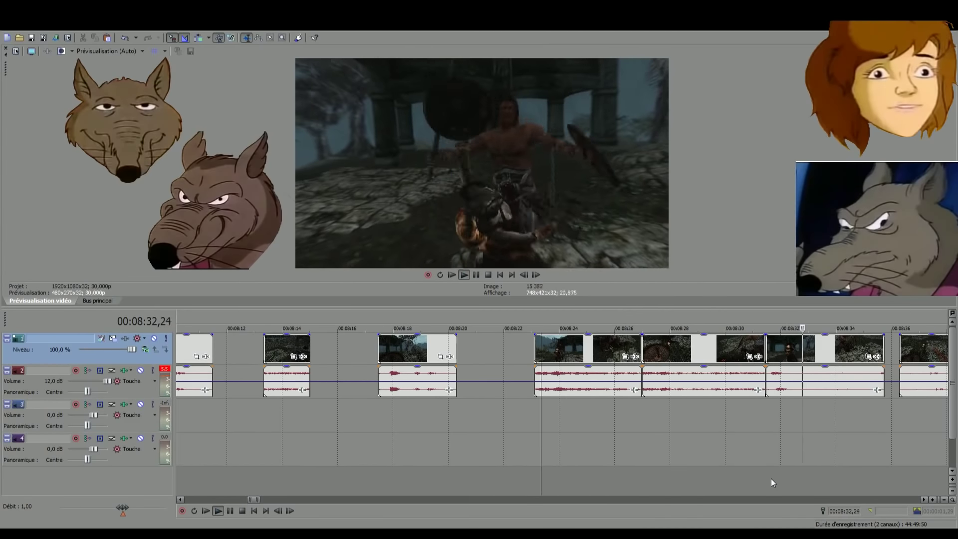
Find the cut point and split the clip and its audio at 08:25,22 with S
{"action": "scroll", "coordinate": [771, 478], "scroll_direction": "up", "scroll_amount": 2}
{"action": "key", "text": "space"}
{"action": "left_click", "coordinate": [367, 483]}
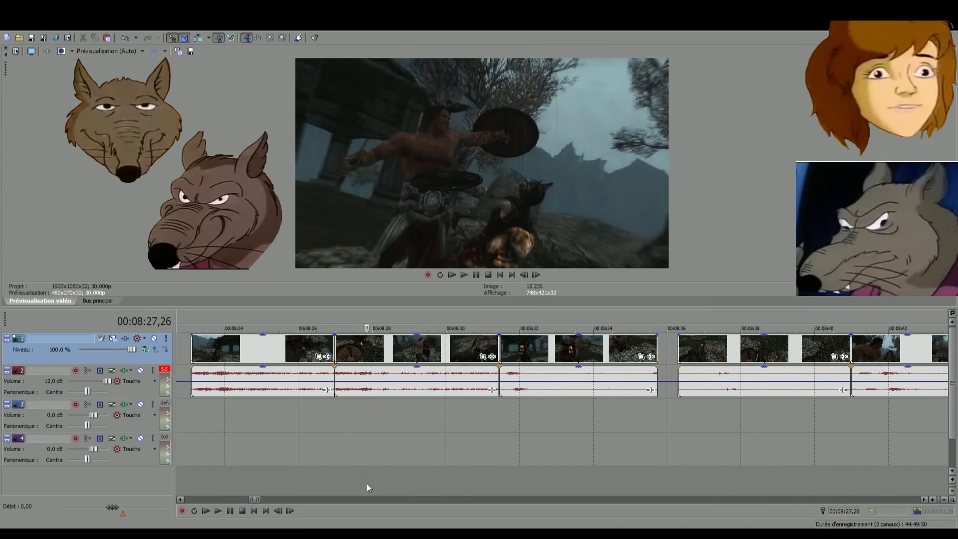
{"action": "key", "text": "space"}
{"action": "key", "text": "space"}
{"action": "left_click", "coordinate": [339, 477]}
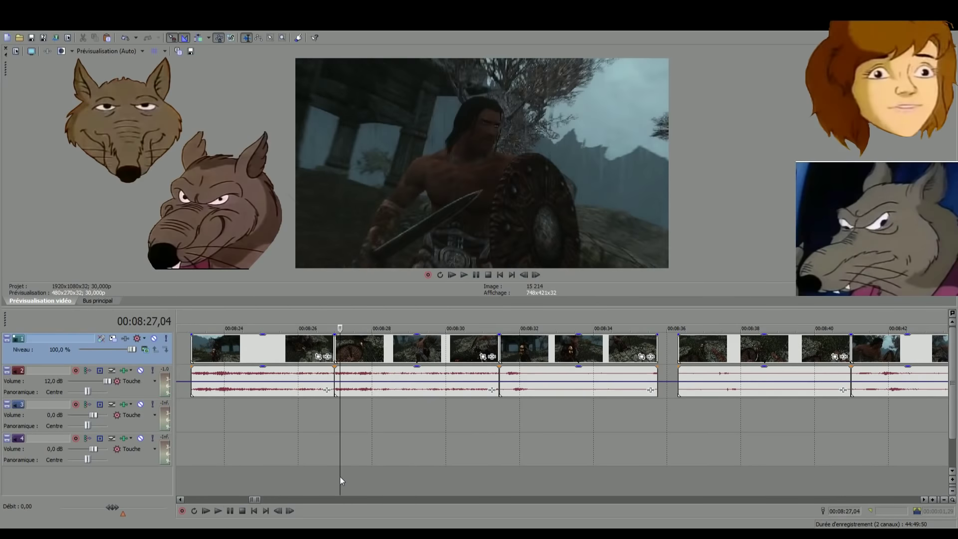
{"action": "key", "text": "space"}
{"action": "left_click", "coordinate": [252, 483]}
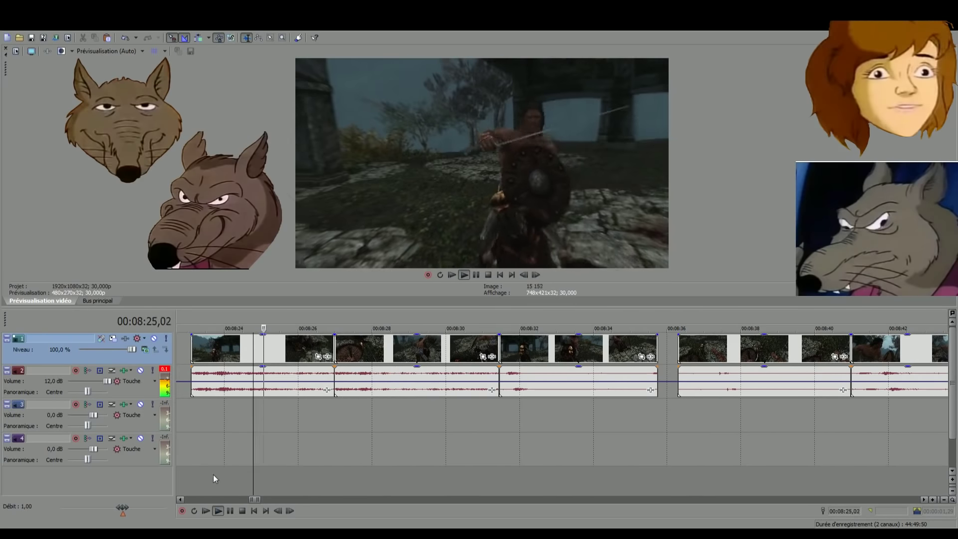
{"action": "left_click", "coordinate": [209, 475]}
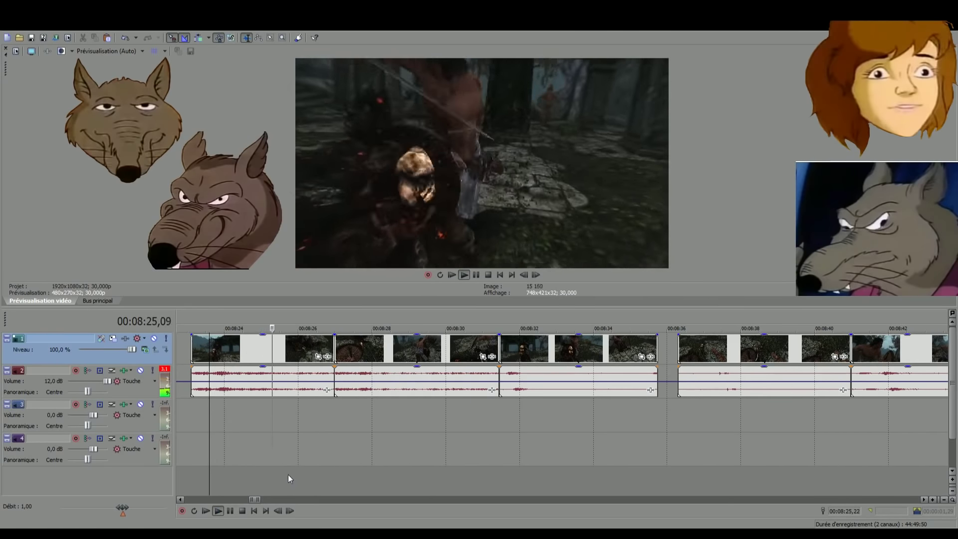
{"action": "left_click", "coordinate": [288, 474]}
{"action": "key", "text": "space"}
{"action": "key", "text": "s"}
Move the short split piece back to around 06:25
{"action": "scroll", "coordinate": [301, 477], "scroll_direction": "down", "scroll_amount": 3}
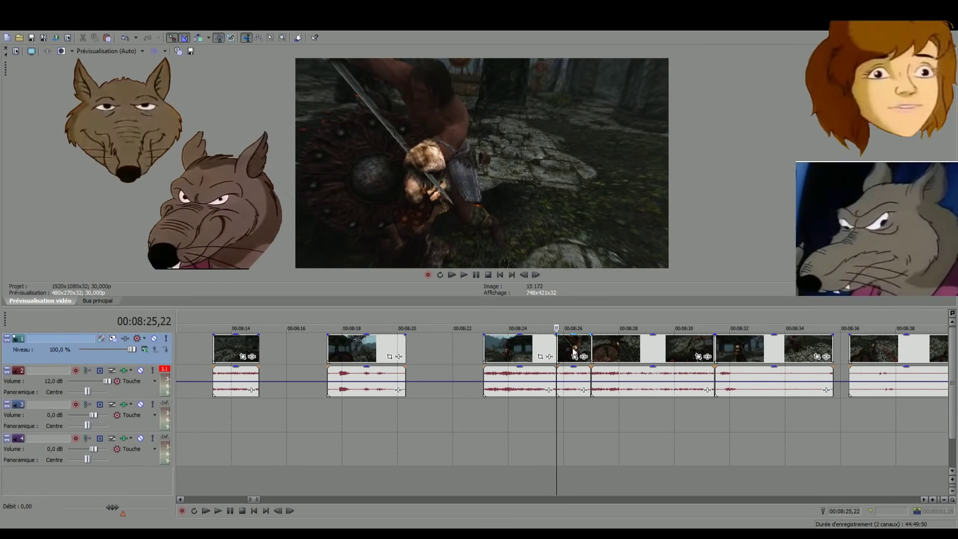
{"action": "left_click", "coordinate": [556, 349]}
{"action": "left_click_drag", "start_coordinate": [531, 355], "coordinate": [86, 360]}
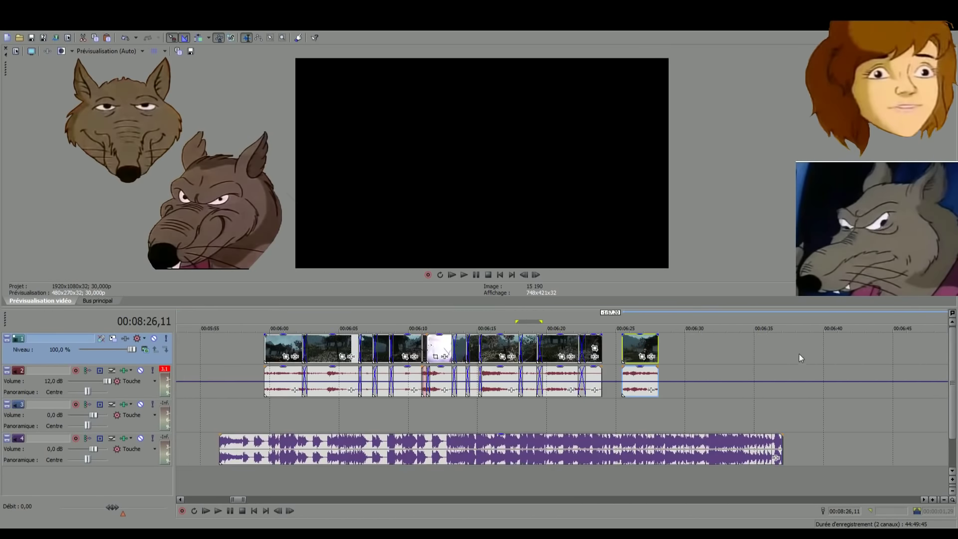
Play back the following clips from about 08:29 through 08:41
{"action": "left_click", "coordinate": [801, 483]}
{"action": "scroll", "coordinate": [812, 483], "scroll_direction": "down", "scroll_amount": 3}
{"action": "scroll", "coordinate": [783, 483], "scroll_direction": "up", "scroll_amount": 3}
{"action": "key", "text": "space"}
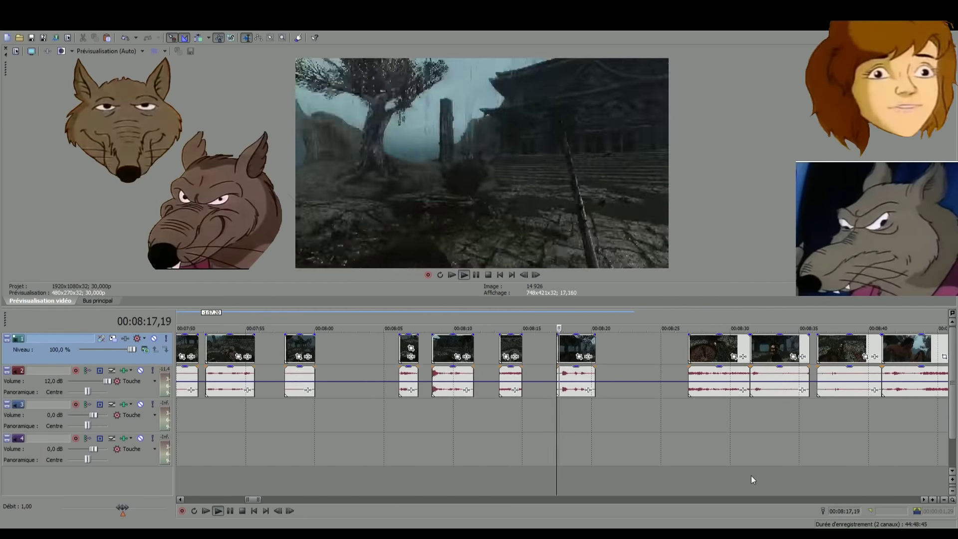
{"action": "scroll", "coordinate": [716, 471], "scroll_direction": "up", "scroll_amount": 2}
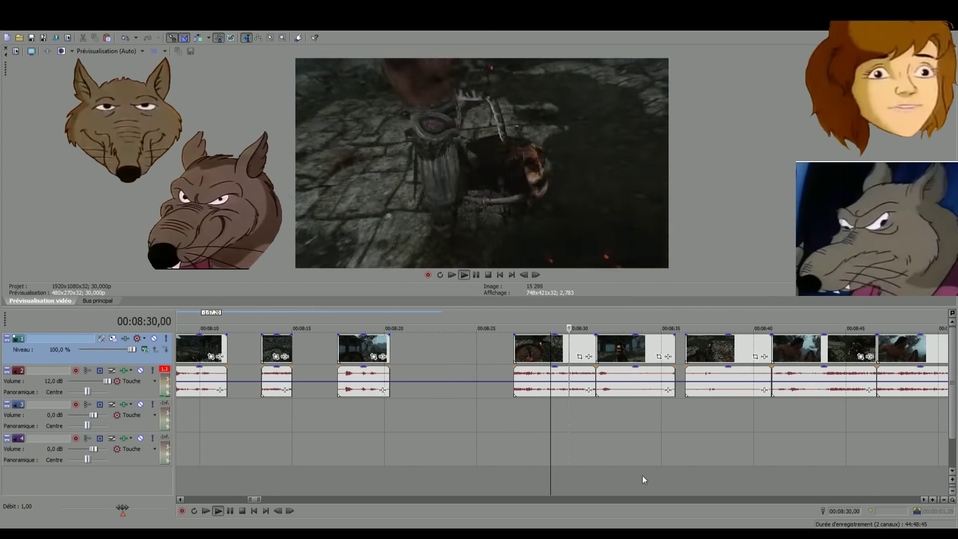
{"action": "left_click", "coordinate": [642, 475]}
{"action": "scroll", "coordinate": [717, 480], "scroll_direction": "up", "scroll_amount": 2}
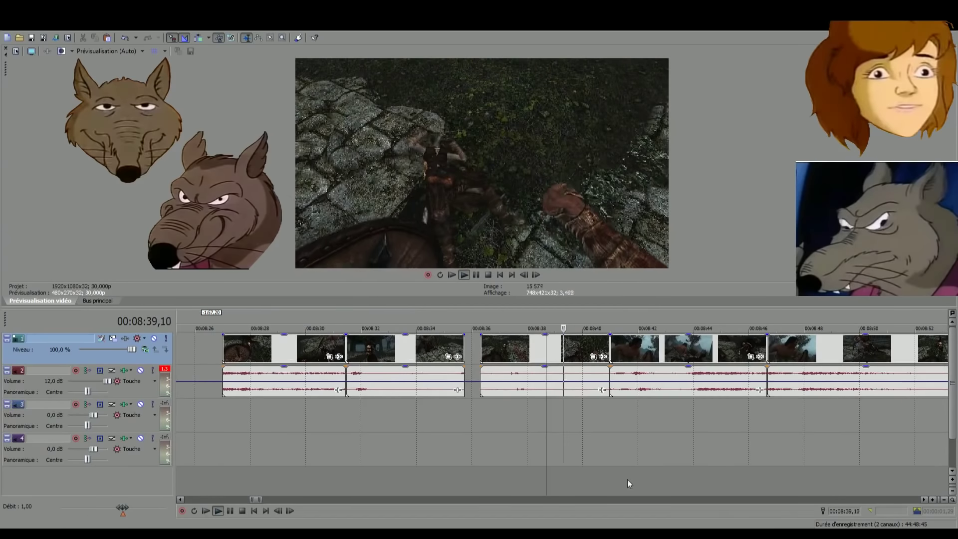
{"action": "left_click", "coordinate": [471, 477]}
{"action": "left_click", "coordinate": [503, 486]}
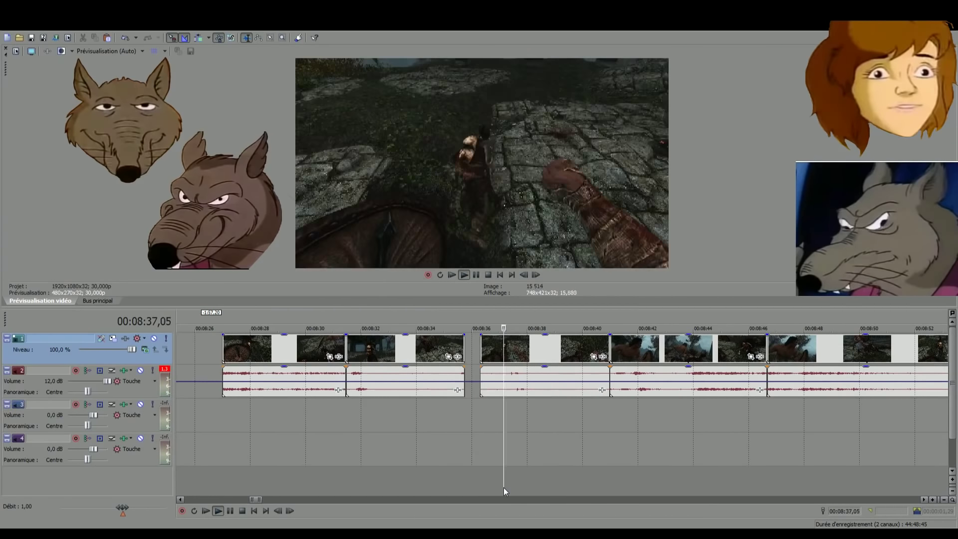
{"action": "left_click", "coordinate": [630, 462]}
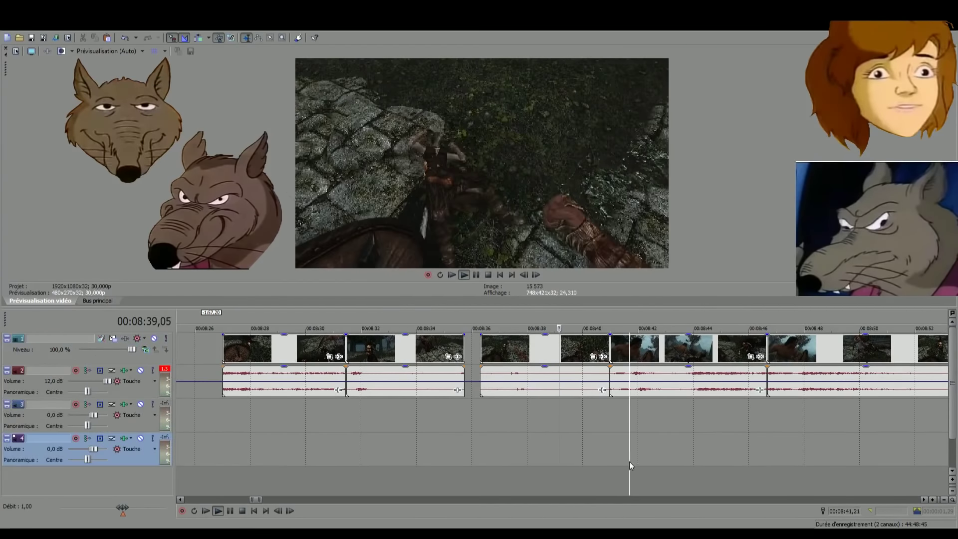
Review the clips from about 08:48 to 09:09
{"action": "scroll", "coordinate": [665, 475], "scroll_direction": "down", "scroll_amount": 1}
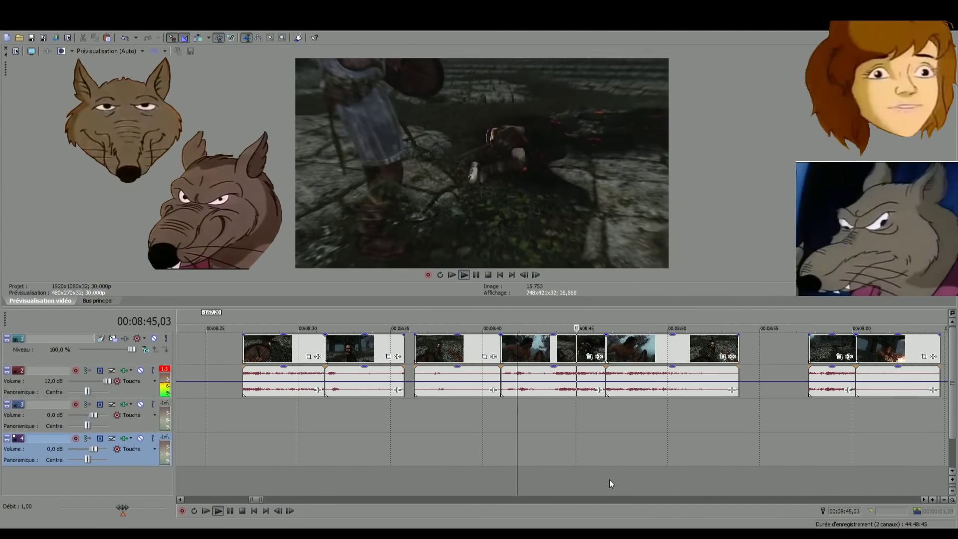
{"action": "left_click", "coordinate": [641, 479]}
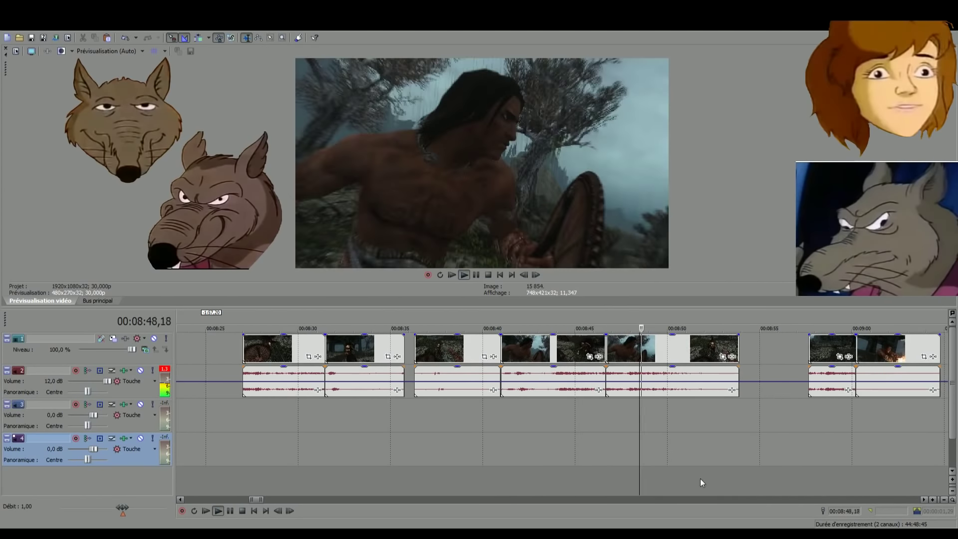
{"action": "scroll", "coordinate": [714, 476], "scroll_direction": "down", "scroll_amount": 1}
{"action": "scroll", "coordinate": [725, 478], "scroll_direction": "up", "scroll_amount": 1}
{"action": "left_click", "coordinate": [696, 477]}
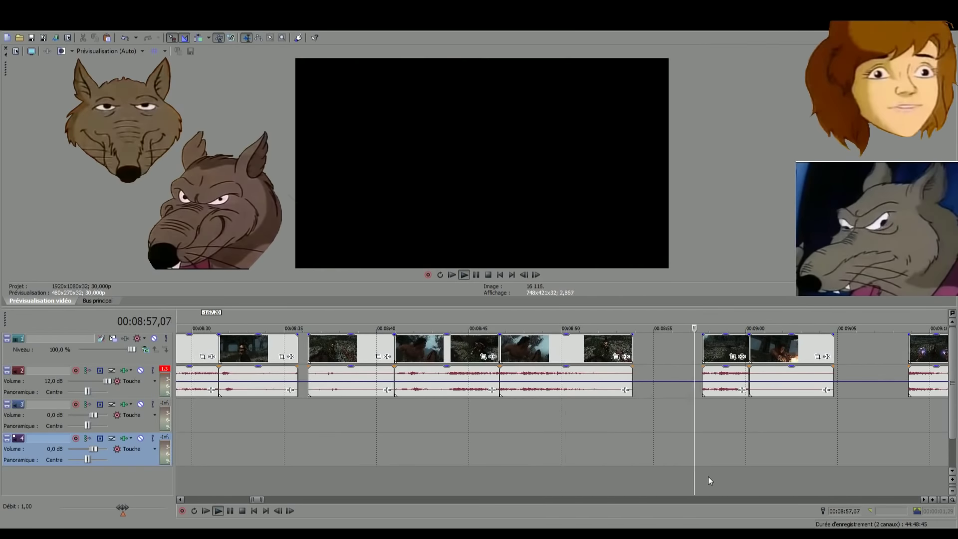
{"action": "scroll", "coordinate": [708, 479], "scroll_direction": "up", "scroll_amount": 1}
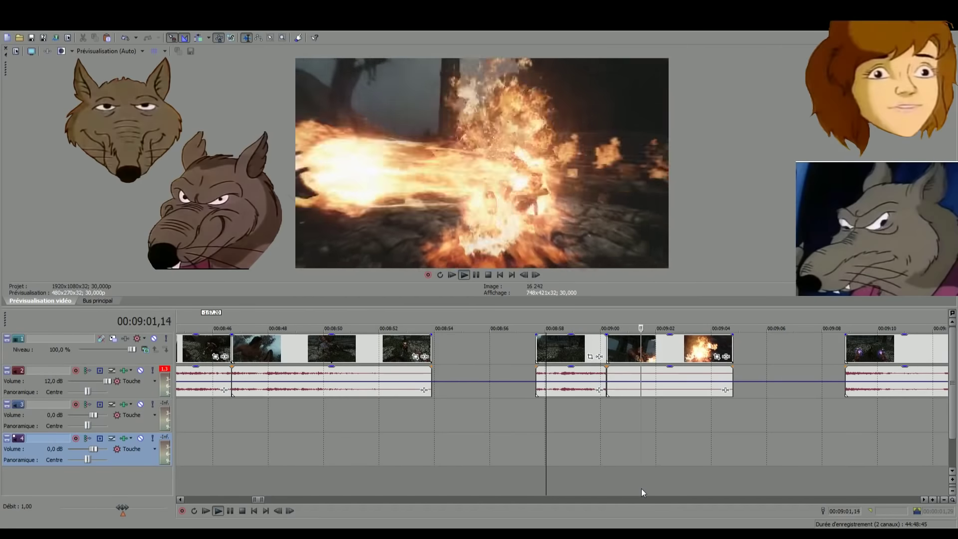
{"action": "left_click", "coordinate": [623, 485]}
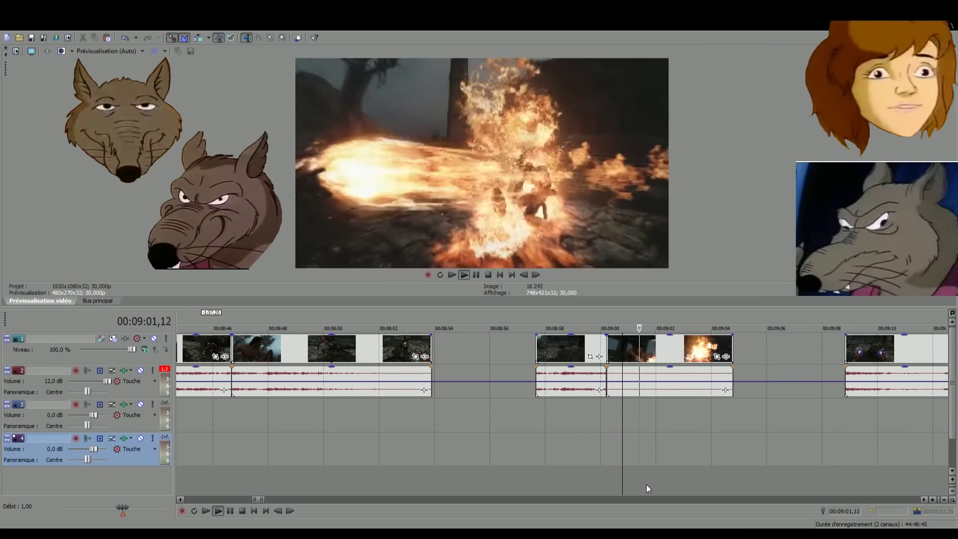
{"action": "left_click", "coordinate": [867, 481]}
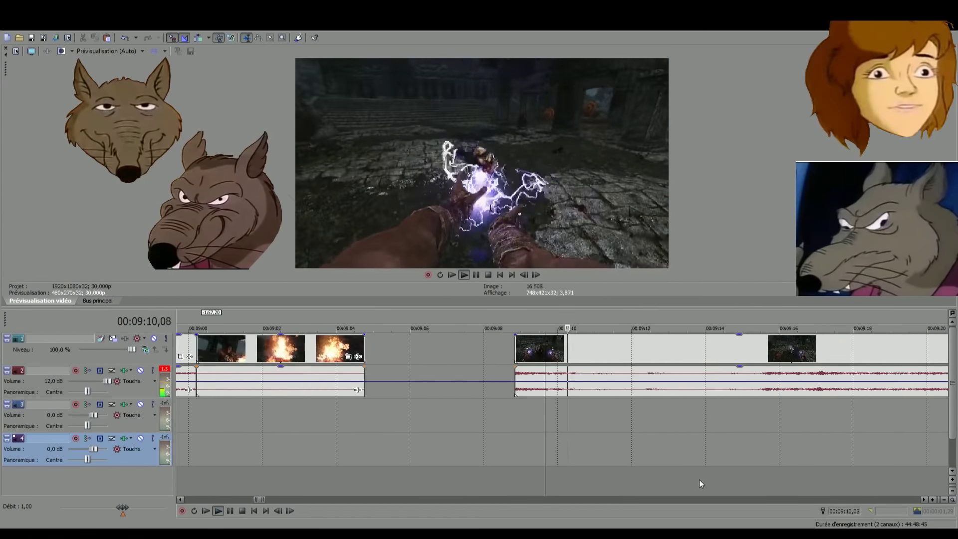
Replay the fire-spell shots around 08:58–09:01, then stop playback
{"action": "left_click", "coordinate": [238, 484]}
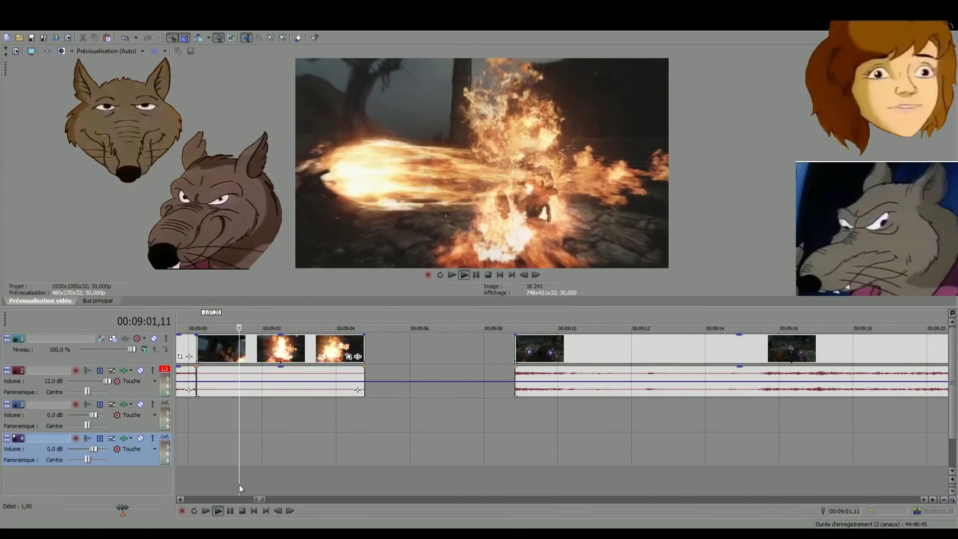
{"action": "scroll", "coordinate": [256, 481], "scroll_direction": "left", "scroll_amount": 5}
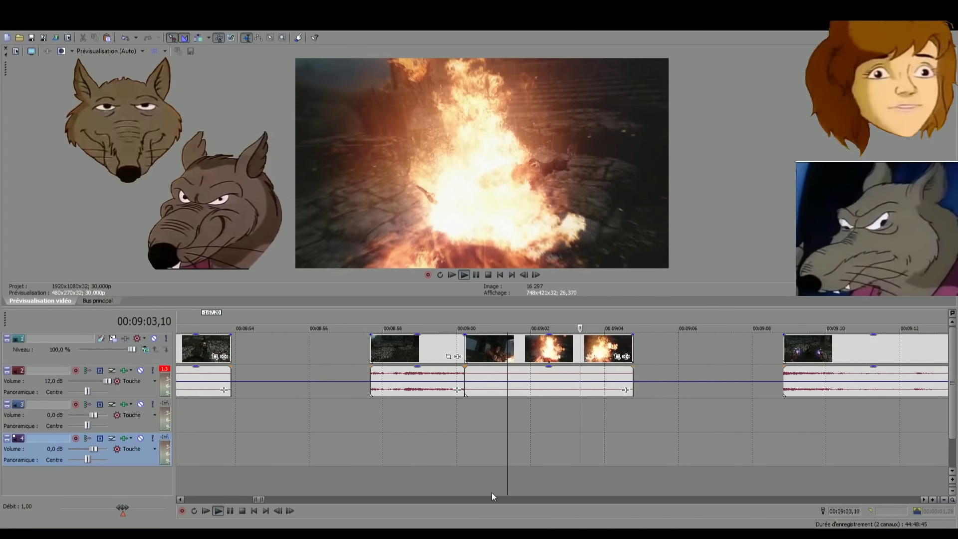
{"action": "left_click", "coordinate": [474, 478]}
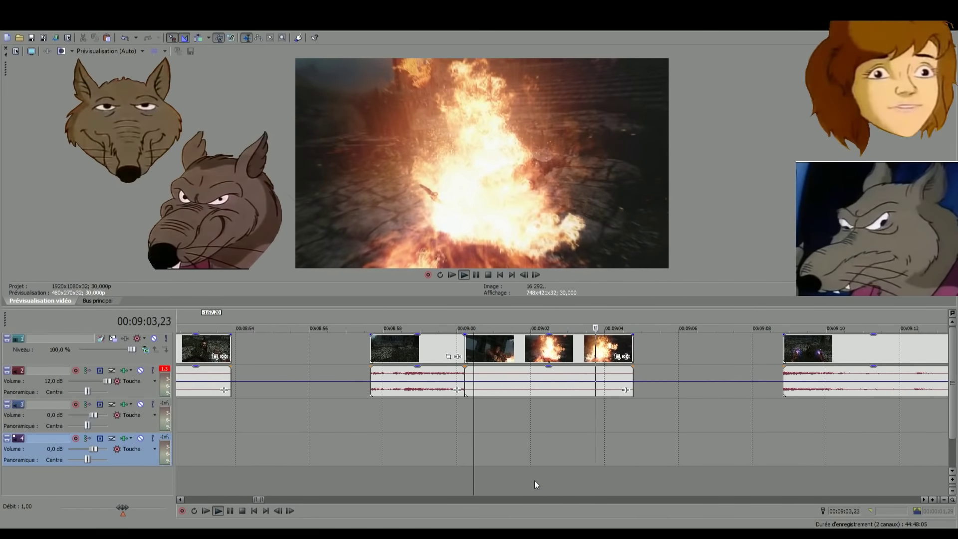
{"action": "left_click", "coordinate": [525, 484]}
{"action": "left_click", "coordinate": [512, 484]}
{"action": "left_click", "coordinate": [497, 484]}
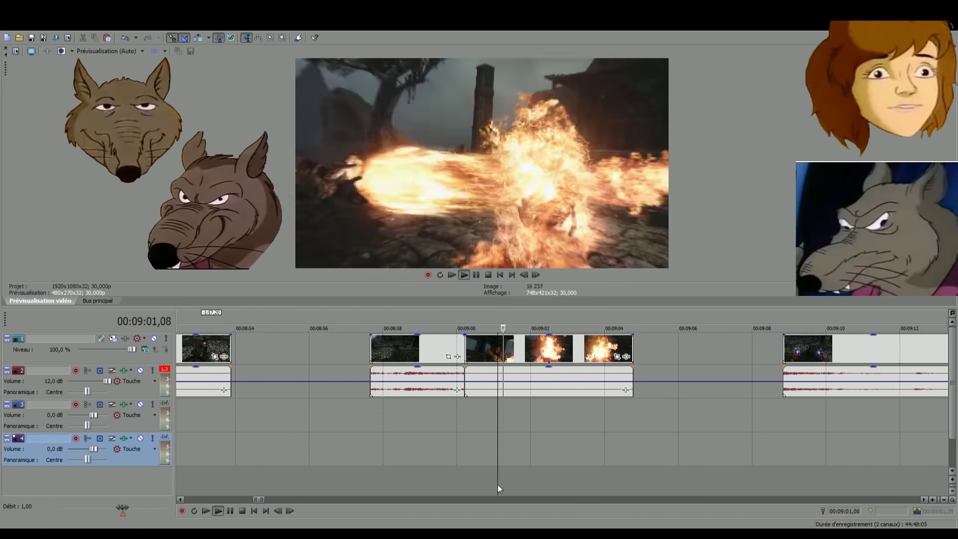
{"action": "left_click", "coordinate": [421, 486]}
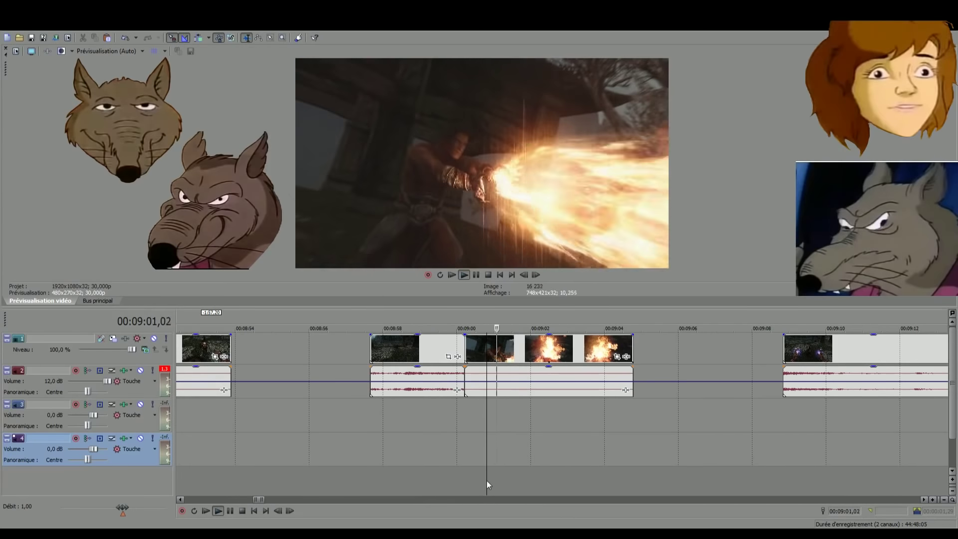
{"action": "left_click", "coordinate": [394, 480]}
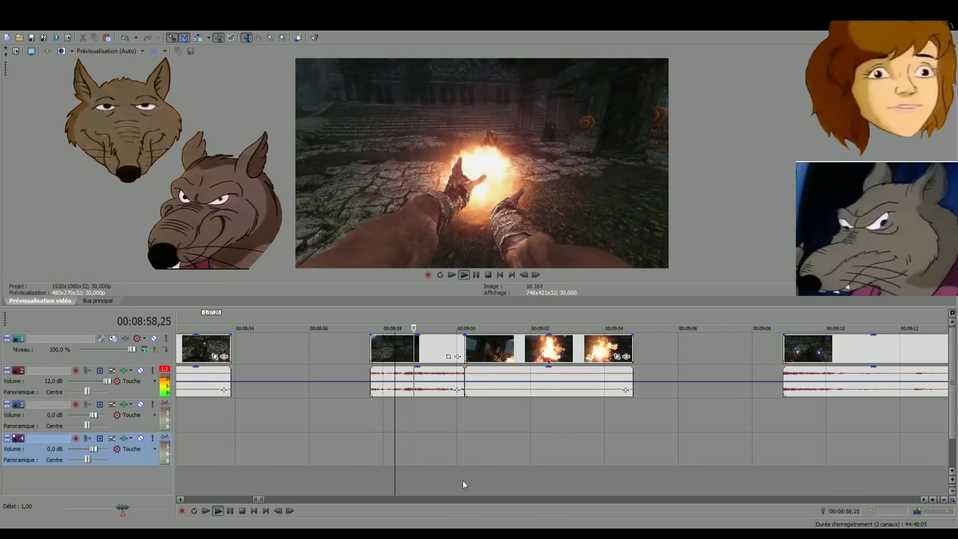
{"action": "scroll", "coordinate": [474, 481], "scroll_direction": "down", "scroll_amount": 5}
{"action": "key", "text": "space"}
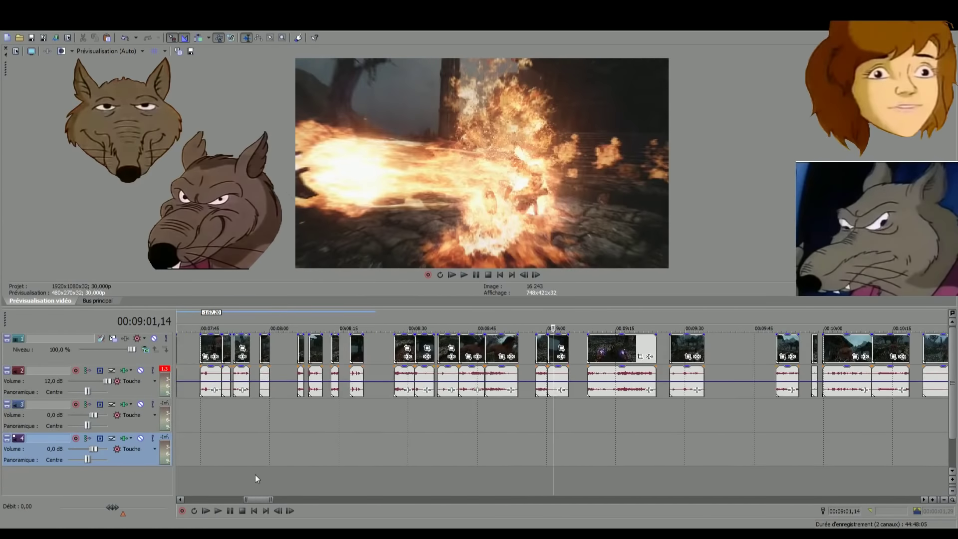
{"action": "scroll", "coordinate": [254, 473], "scroll_direction": "down", "scroll_amount": 3}
Preview around 07:32 and move the video clip earlier to about 07:00
{"action": "left_click", "coordinate": [364, 474]}
{"action": "left_click", "coordinate": [351, 474]}
{"action": "key", "text": "space"}
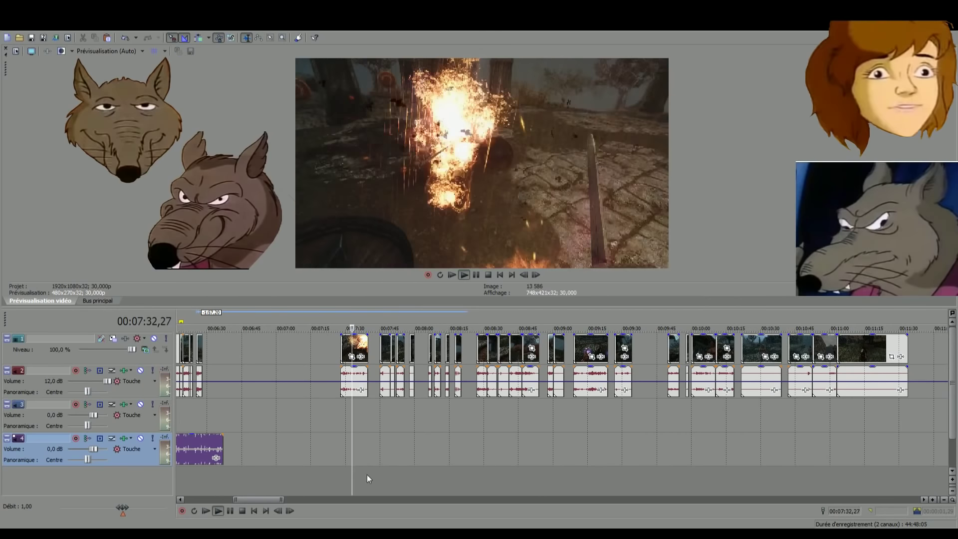
{"action": "scroll", "coordinate": [415, 465], "scroll_direction": "up", "scroll_amount": 5}
{"action": "left_click", "coordinate": [523, 471]}
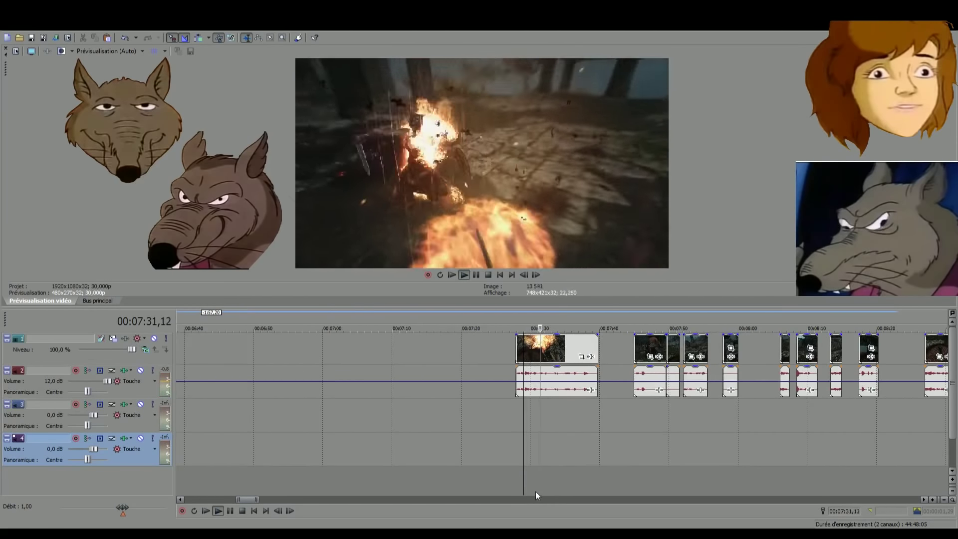
{"action": "scroll", "coordinate": [552, 474], "scroll_direction": "up", "scroll_amount": 1}
{"action": "key", "text": "space"}
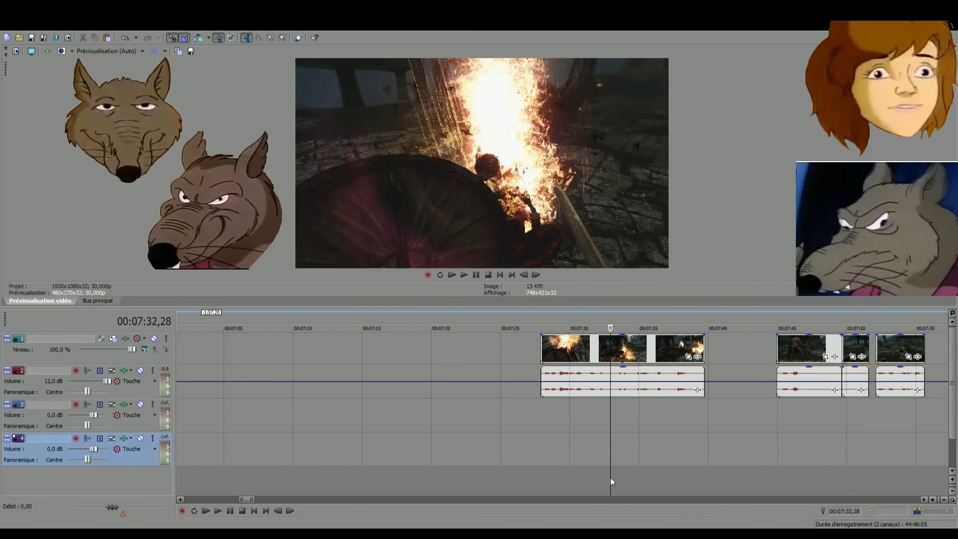
{"action": "scroll", "coordinate": [589, 424], "scroll_direction": "down", "scroll_amount": 3}
{"action": "scroll", "coordinate": [589, 424], "scroll_direction": "up", "scroll_amount": 1}
{"action": "scroll", "coordinate": [589, 425], "scroll_direction": "down", "scroll_amount": 1}
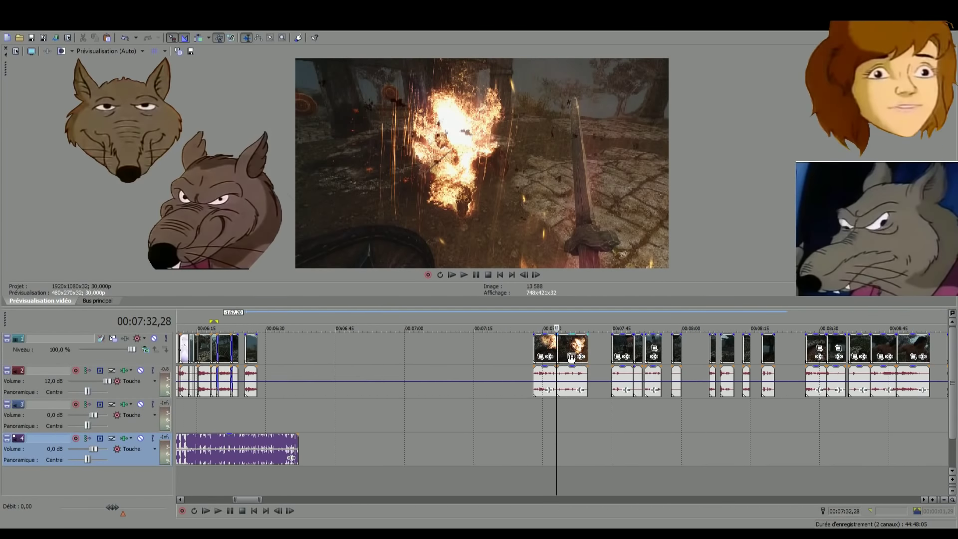
{"action": "left_click_drag", "start_coordinate": [546, 350], "coordinate": [411, 350]}
Preview the edit from about 09:54 back to 09:26
{"action": "scroll", "coordinate": [698, 459], "scroll_direction": "down", "scroll_amount": 2}
{"action": "scroll", "coordinate": [786, 476], "scroll_direction": "down", "scroll_amount": 2}
{"action": "left_click", "coordinate": [681, 478]}
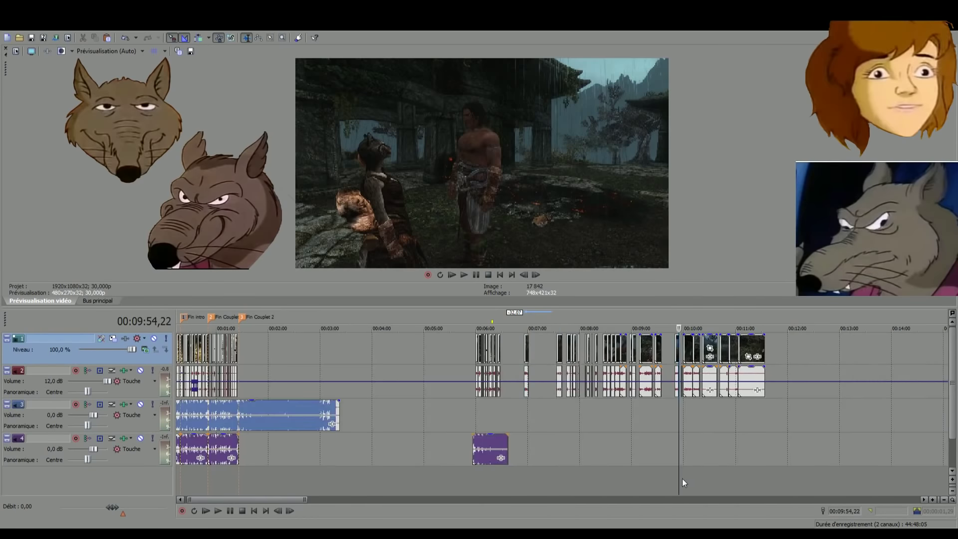
{"action": "scroll", "coordinate": [681, 478], "scroll_direction": "up", "scroll_amount": 3}
{"action": "key", "text": "space"}
{"action": "left_click", "coordinate": [525, 480]}
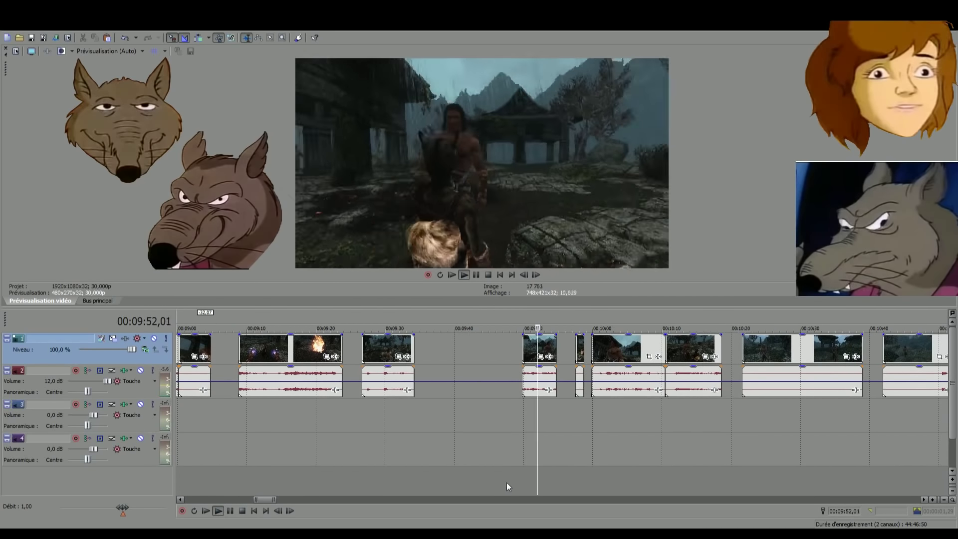
{"action": "left_click", "coordinate": [412, 480]}
{"action": "left_click", "coordinate": [369, 474]}
{"action": "left_click", "coordinate": [381, 475]}
{"action": "scroll", "coordinate": [381, 475], "scroll_direction": "up", "scroll_amount": 1}
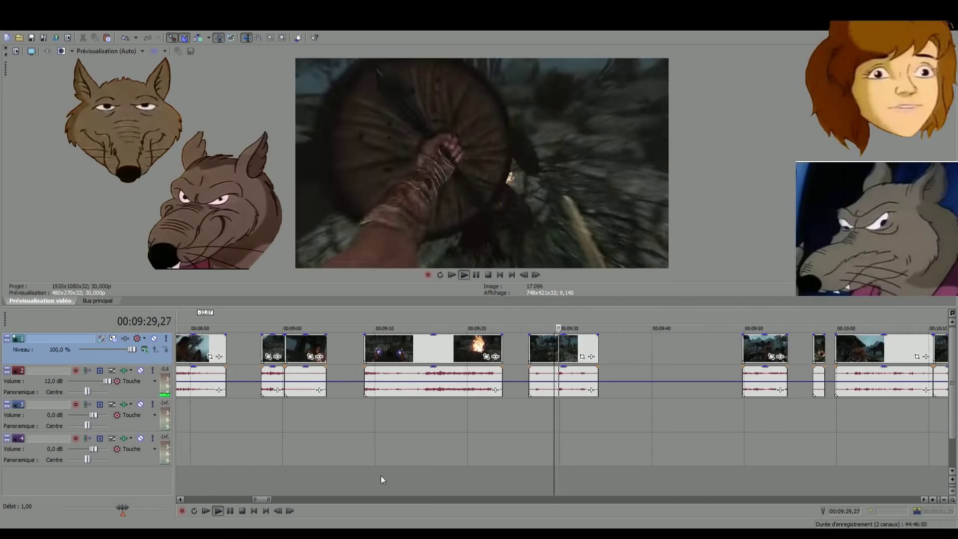
{"action": "scroll", "coordinate": [439, 464], "scroll_direction": "up", "scroll_amount": 1}
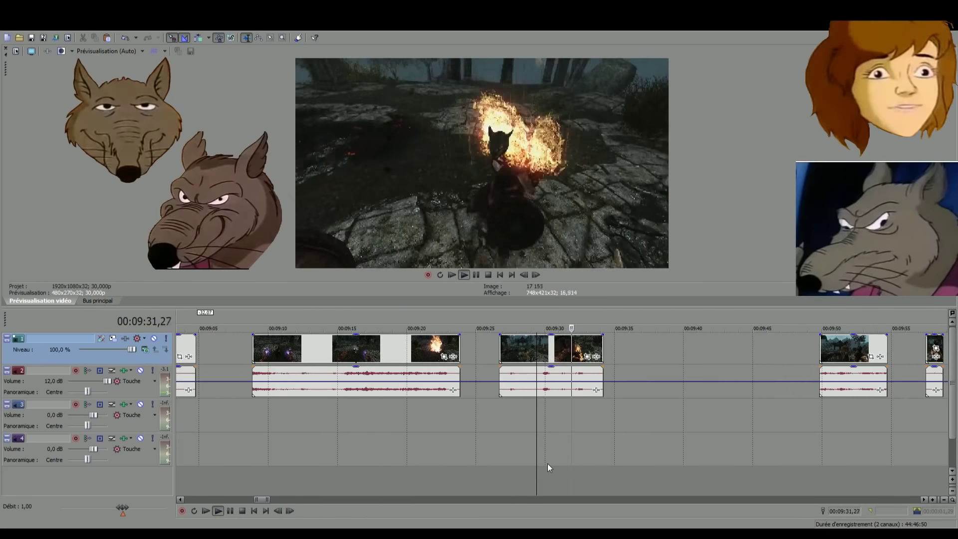
Review the clips from 09:21 back to 09:00,15, then stop playback
{"action": "left_click", "coordinate": [431, 458]}
{"action": "left_click", "coordinate": [403, 472]}
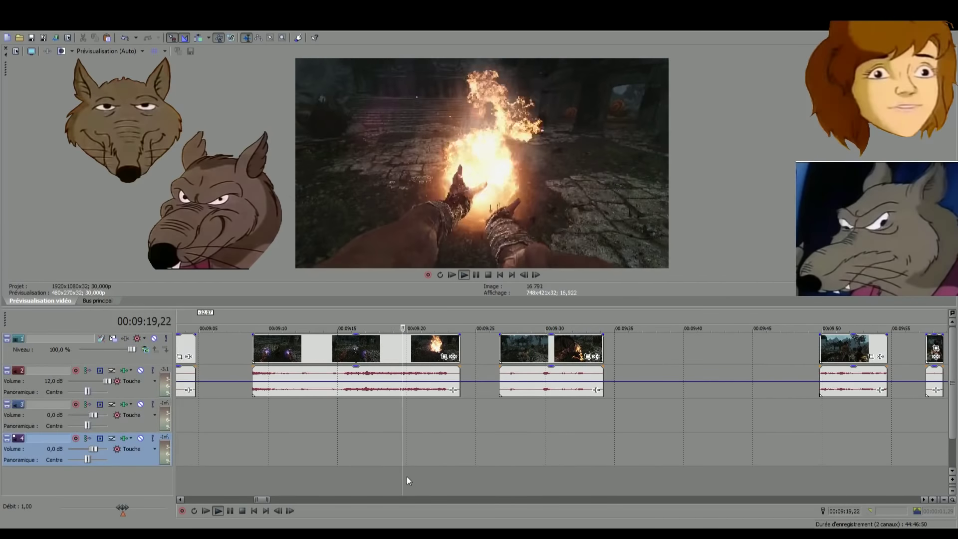
{"action": "left_click", "coordinate": [358, 478]}
{"action": "left_click", "coordinate": [439, 477]}
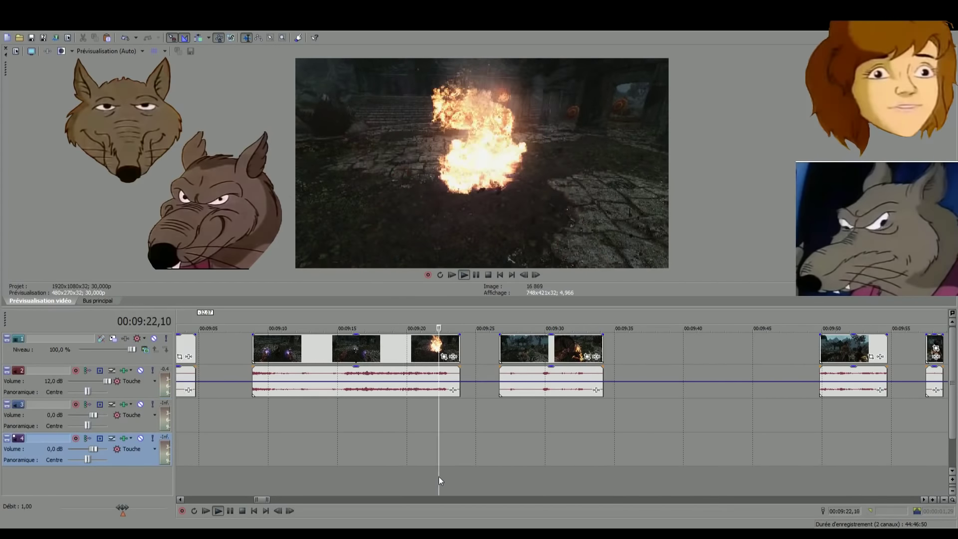
{"action": "scroll", "coordinate": [403, 480], "scroll_direction": "down", "scroll_amount": 2}
{"action": "left_click", "coordinate": [457, 481]}
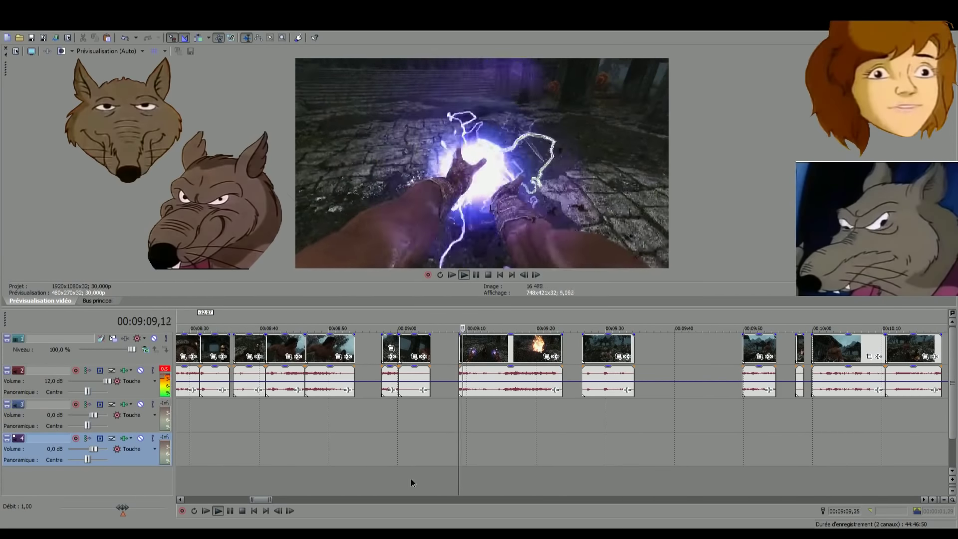
{"action": "left_click", "coordinate": [411, 478]}
{"action": "scroll", "coordinate": [427, 478], "scroll_direction": "up", "scroll_amount": 4}
{"action": "left_click", "coordinate": [486, 479]}
{"action": "key", "text": "space"}
{"action": "scroll", "coordinate": [488, 476], "scroll_direction": "down", "scroll_amount": 4}
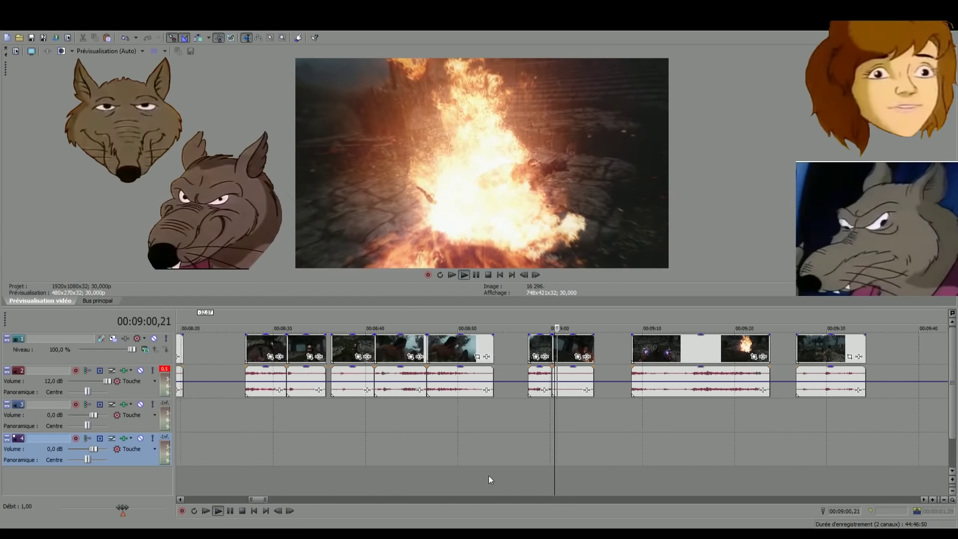
{"action": "scroll", "coordinate": [541, 430], "scroll_direction": "down", "scroll_amount": 3}
Drag the track-1 clip near 00:07:10 left so it follows the 00:07:00 clip
{"action": "left_click", "coordinate": [365, 347]}
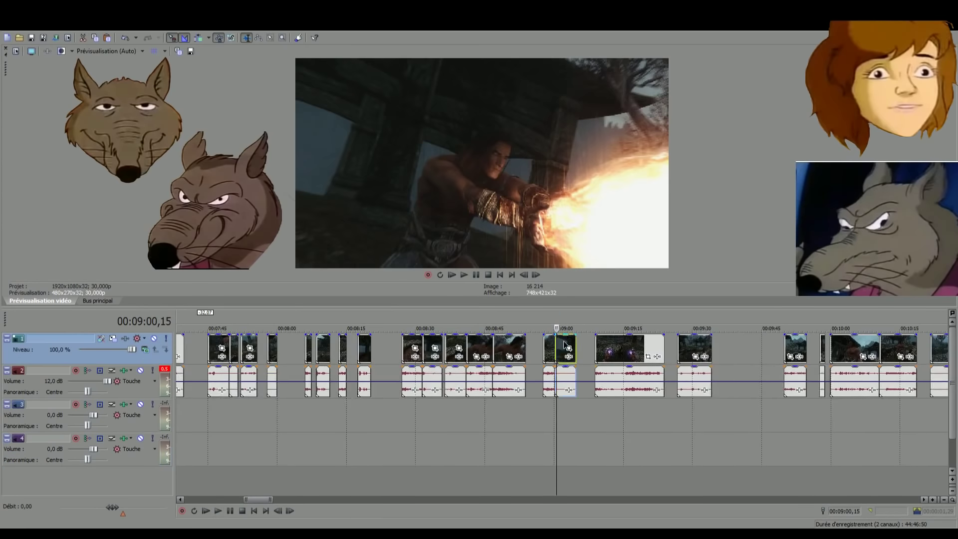
{"action": "scroll", "coordinate": [366, 347], "scroll_direction": "up", "scroll_amount": 2}
{"action": "left_click_drag", "start_coordinate": [365, 348], "coordinate": [314, 348]}
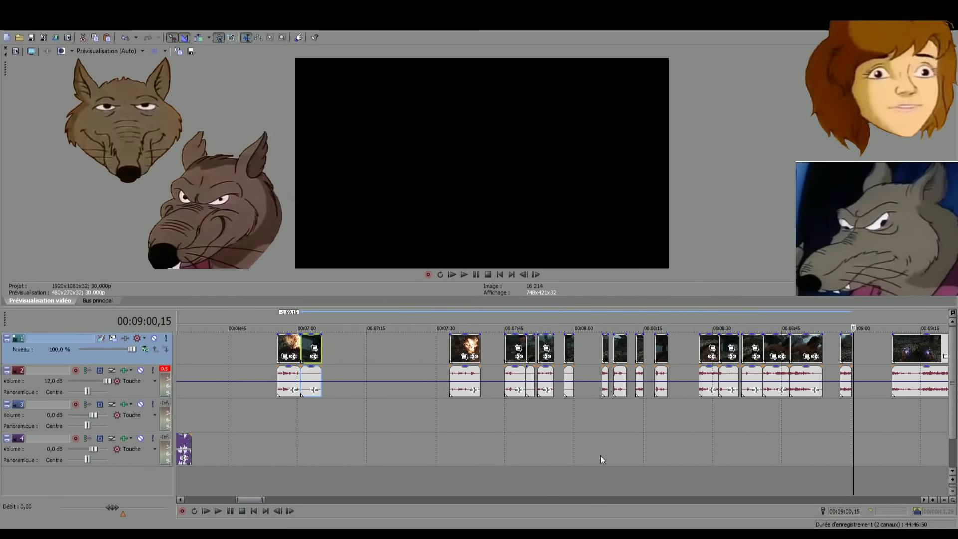
{"action": "scroll", "coordinate": [808, 477], "scroll_direction": "down", "scroll_amount": 3}
Preview the timeline from 00:10:24,29 through 00:10:50,15
{"action": "left_click", "coordinate": [755, 483]}
{"action": "scroll", "coordinate": [756, 477], "scroll_direction": "up", "scroll_amount": 3}
{"action": "key", "text": "space"}
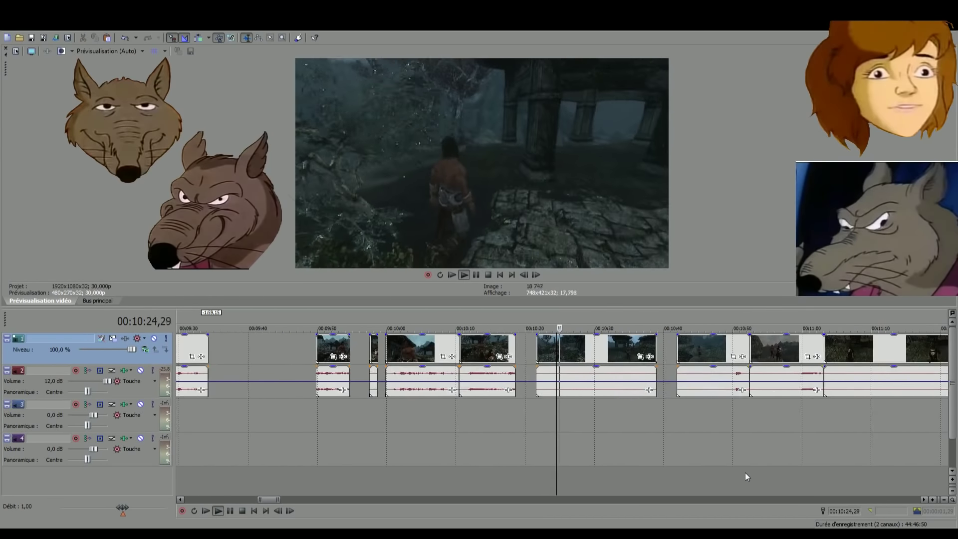
{"action": "left_click", "coordinate": [735, 476]}
{"action": "scroll", "coordinate": [735, 477], "scroll_direction": "down", "scroll_amount": 2}
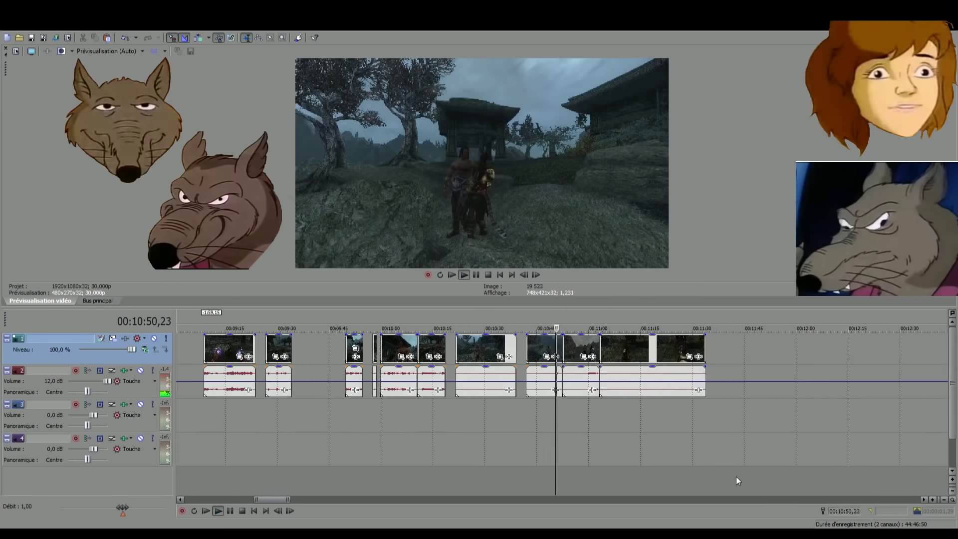
{"action": "left_click", "coordinate": [617, 479]}
{"action": "left_click", "coordinate": [666, 476]}
{"action": "left_click", "coordinate": [566, 475]}
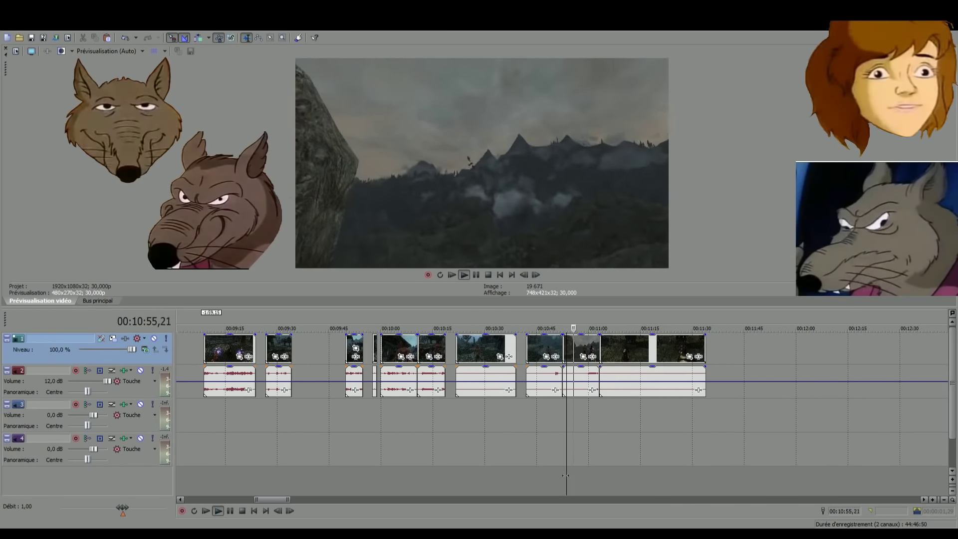
Replay clips between 00:09:51 and 00:10:28, then set the play position to 00:06:48
{"action": "left_click", "coordinate": [538, 483]}
{"action": "left_click", "coordinate": [475, 480]}
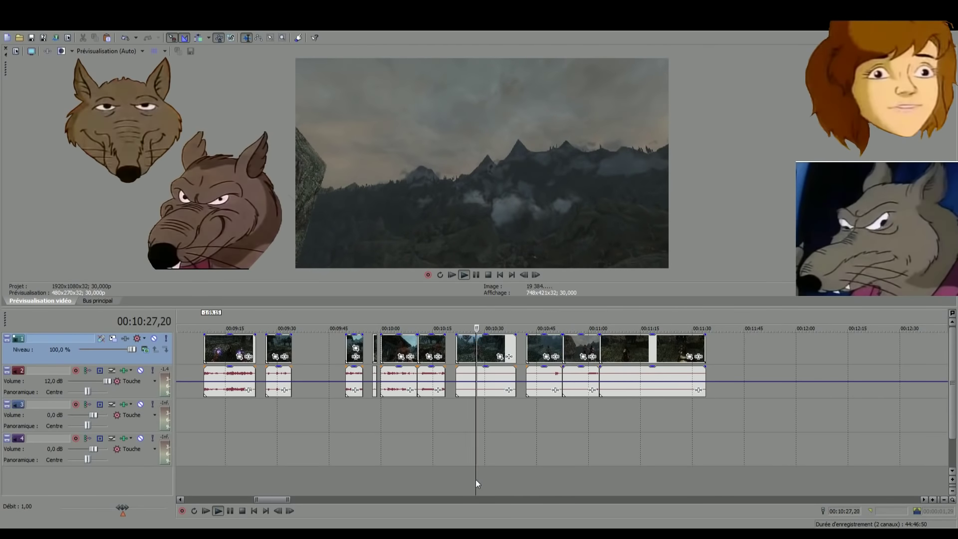
{"action": "left_click", "coordinate": [424, 480]}
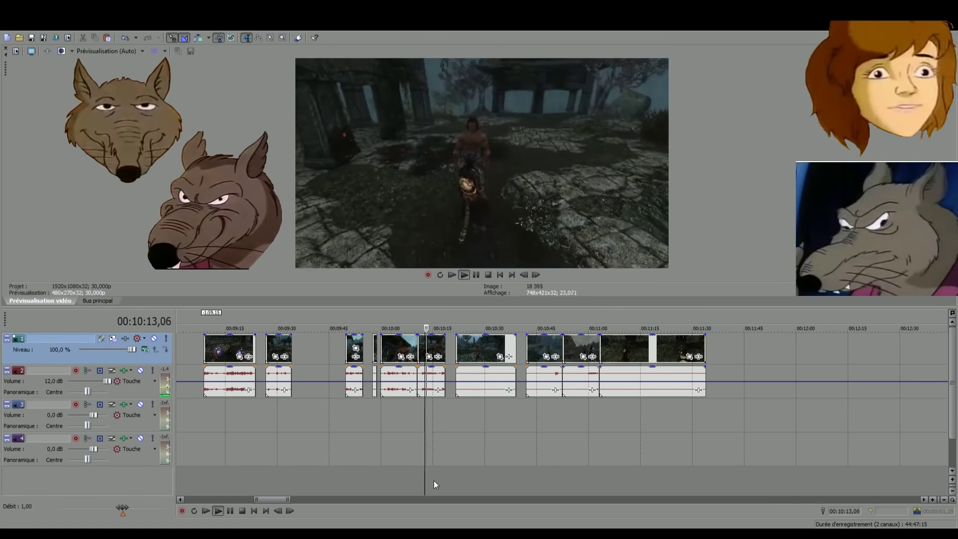
{"action": "left_click", "coordinate": [409, 484]}
{"action": "scroll", "coordinate": [409, 484], "scroll_direction": "up", "scroll_amount": 3}
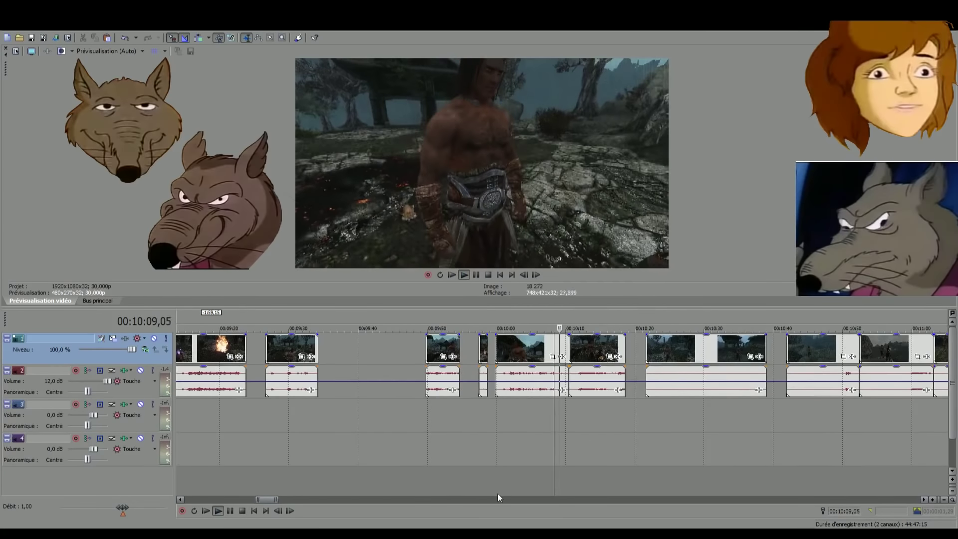
{"action": "left_click", "coordinate": [510, 478]}
{"action": "left_click", "coordinate": [479, 481]}
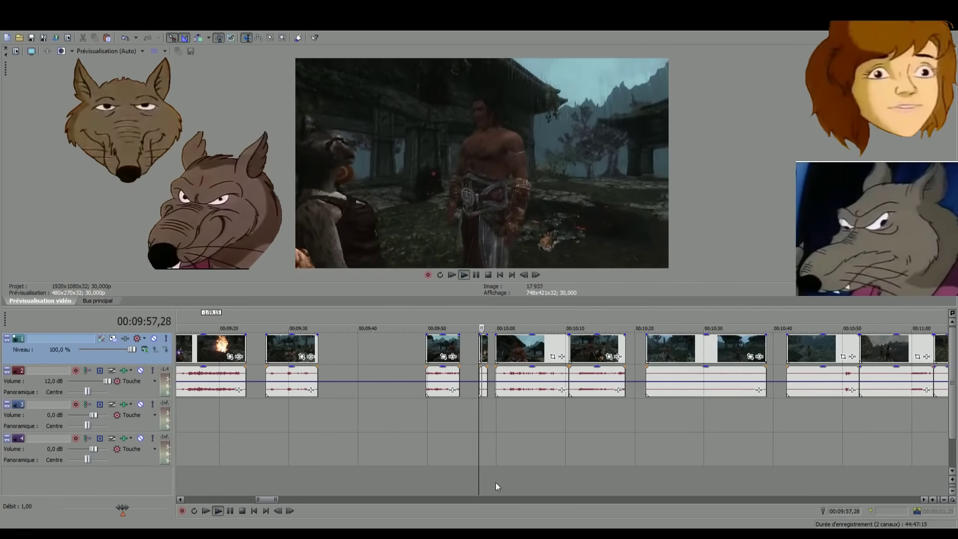
{"action": "left_click", "coordinate": [573, 480]}
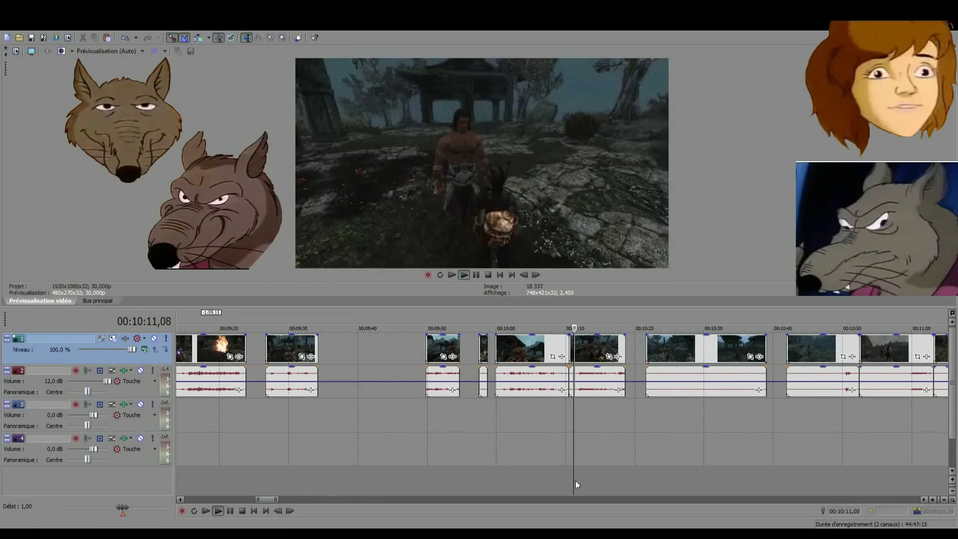
{"action": "left_click", "coordinate": [438, 477]}
{"action": "scroll", "coordinate": [459, 473], "scroll_direction": "down", "scroll_amount": 3}
{"action": "scroll", "coordinate": [454, 474], "scroll_direction": "down", "scroll_amount": 3}
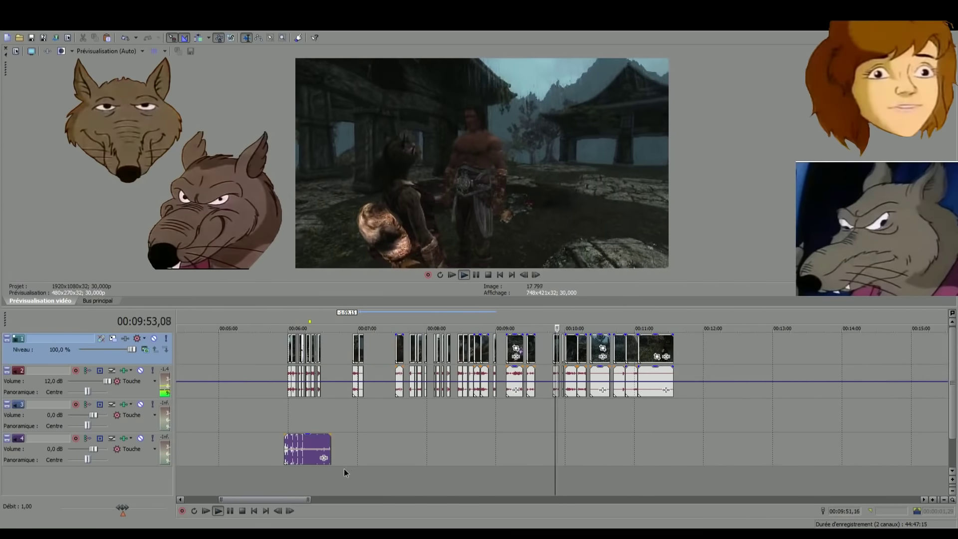
{"action": "left_click", "coordinate": [343, 469]}
{"action": "scroll", "coordinate": [495, 450], "scroll_direction": "up", "scroll_amount": 3}
Play the fire footage from 00:06:54 and move the two fire clips left to about 00:06:48
{"action": "left_click", "coordinate": [577, 471]}
{"action": "scroll", "coordinate": [577, 471], "scroll_direction": "up", "scroll_amount": 3}
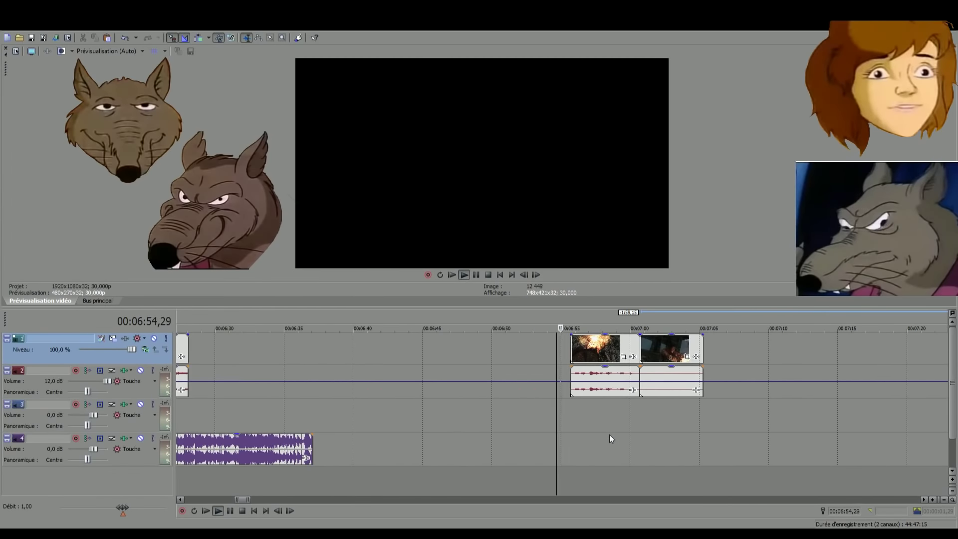
{"action": "scroll", "coordinate": [609, 436], "scroll_direction": "down", "scroll_amount": 2}
{"action": "key", "text": "space"}
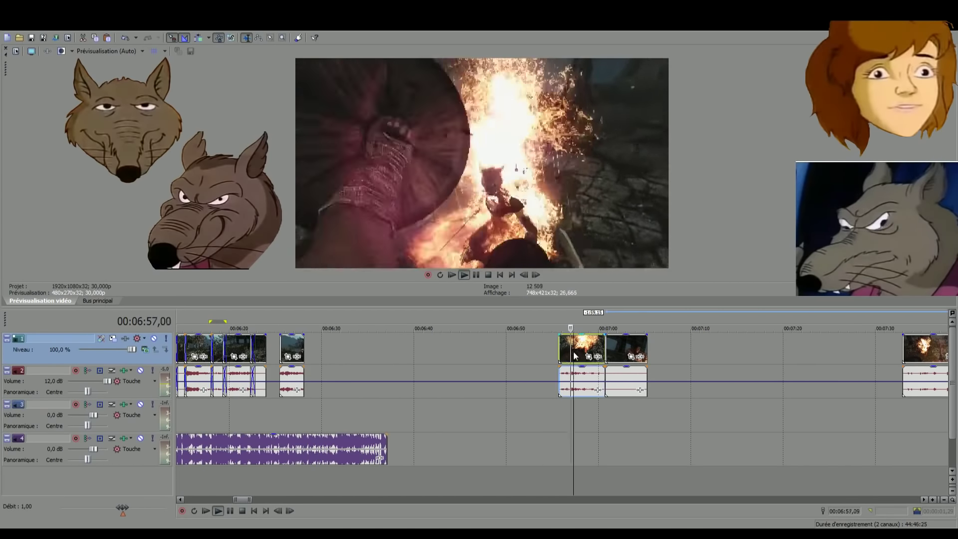
{"action": "left_click_drag", "start_coordinate": [631, 355], "coordinate": [390, 358]}
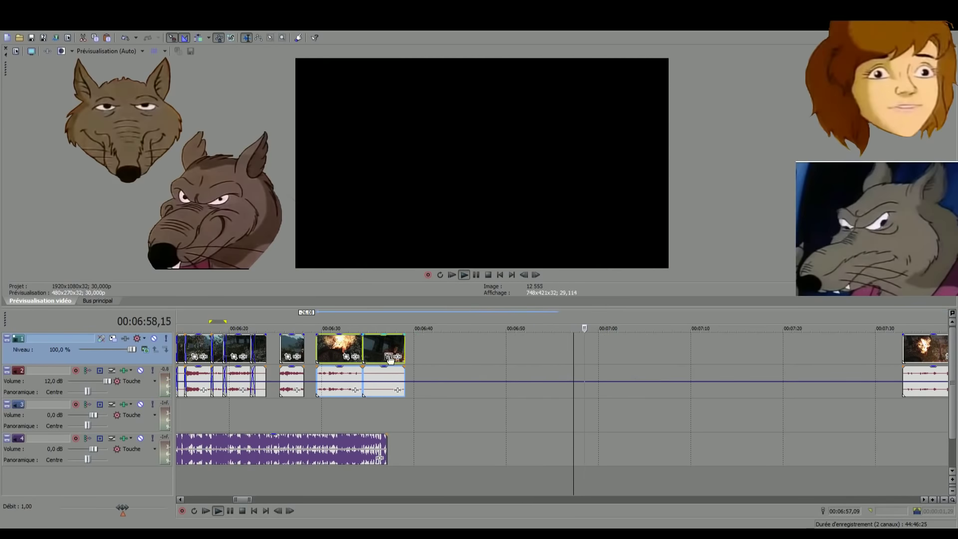
Replay the moved fire clips between about 00:06:22 and 00:06:29
{"action": "left_click", "coordinate": [307, 474]}
{"action": "scroll", "coordinate": [306, 474], "scroll_direction": "up", "scroll_amount": 3}
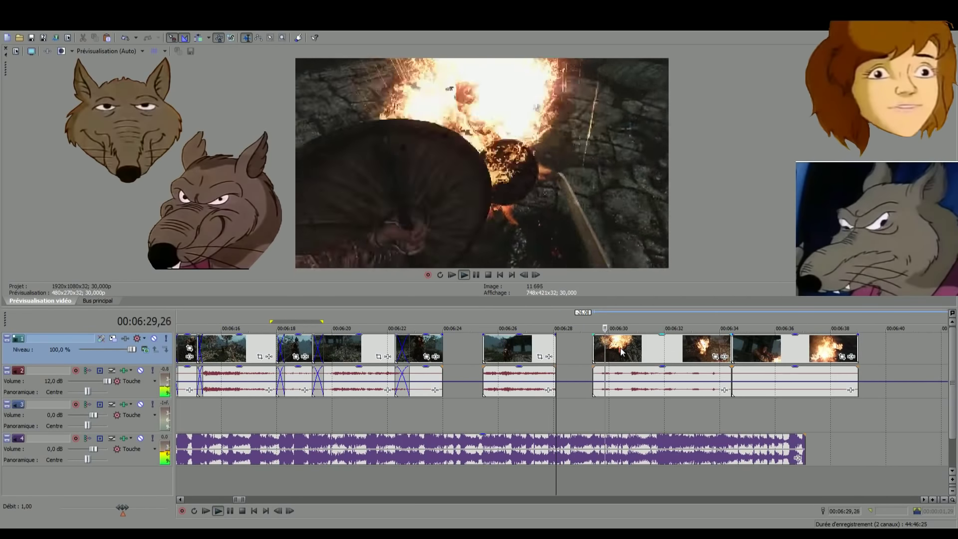
{"action": "left_click", "coordinate": [468, 478]}
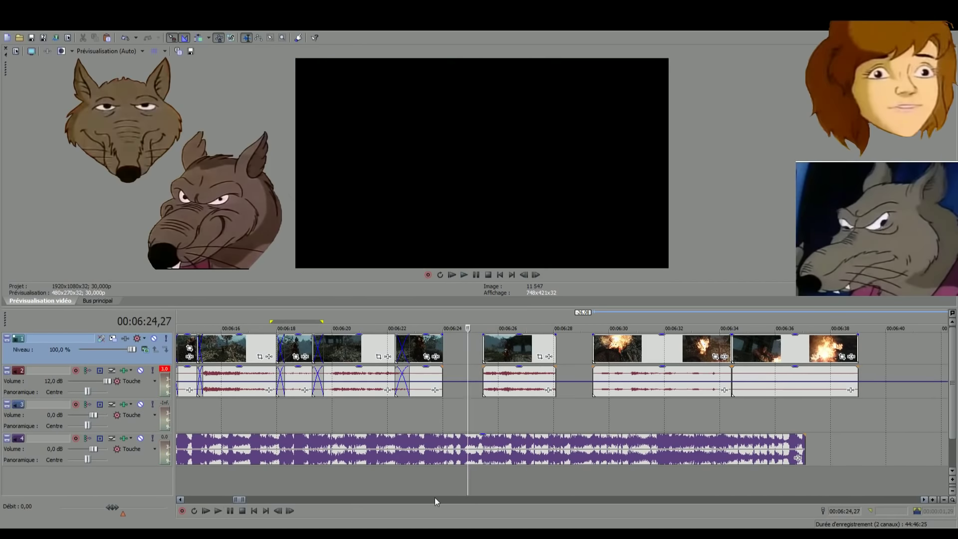
{"action": "left_click", "coordinate": [407, 490]}
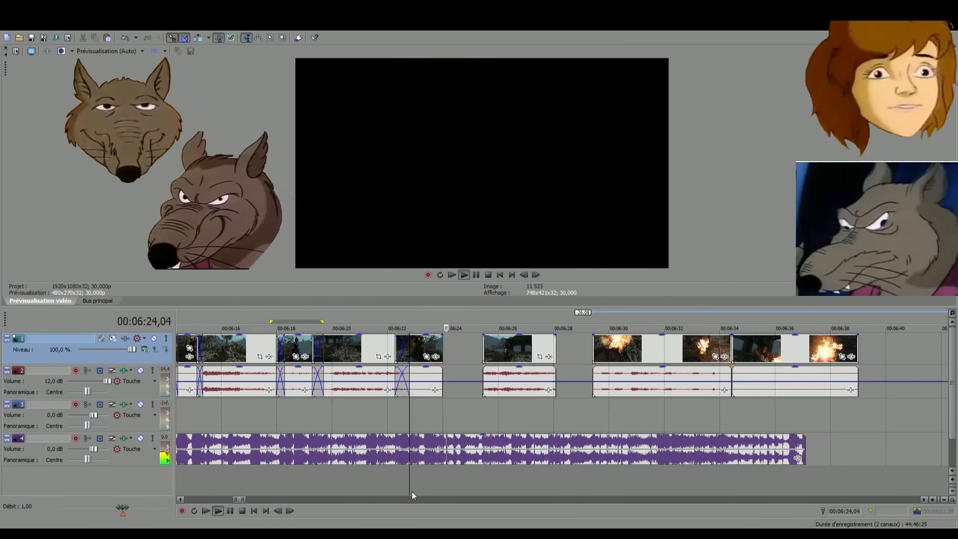
{"action": "left_click", "coordinate": [597, 483]}
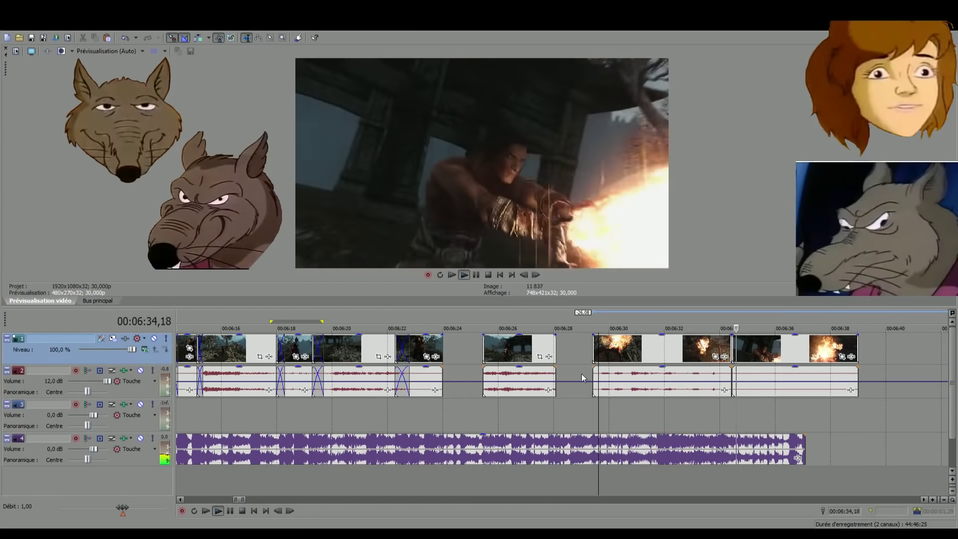
Adjust the fire clip's start and play it from 00:06:30,02
{"action": "left_click_drag", "start_coordinate": [594, 345], "coordinate": [636, 350]}
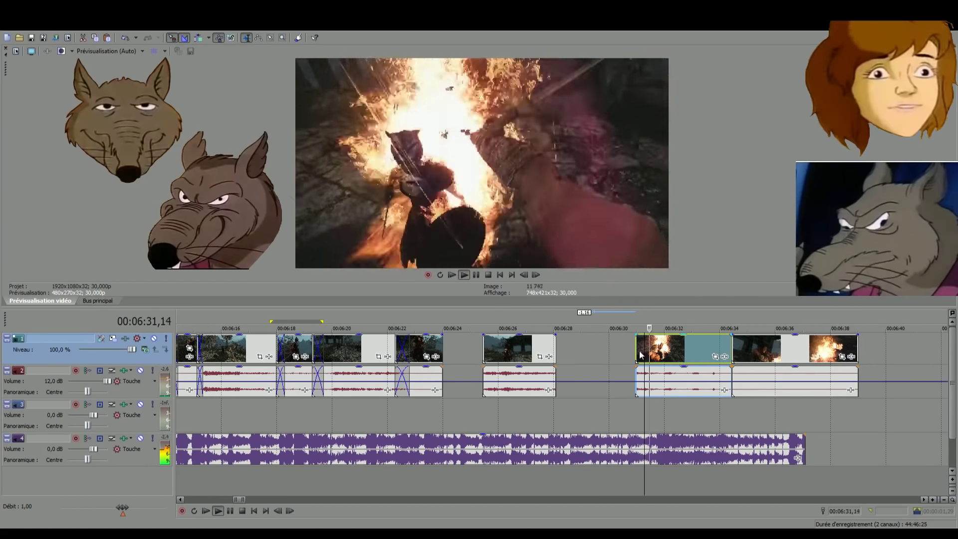
{"action": "left_click", "coordinate": [633, 351]}
{"action": "key", "text": "space"}
{"action": "left_click_drag", "start_coordinate": [636, 351], "coordinate": [616, 353]}
{"action": "key", "text": "space"}
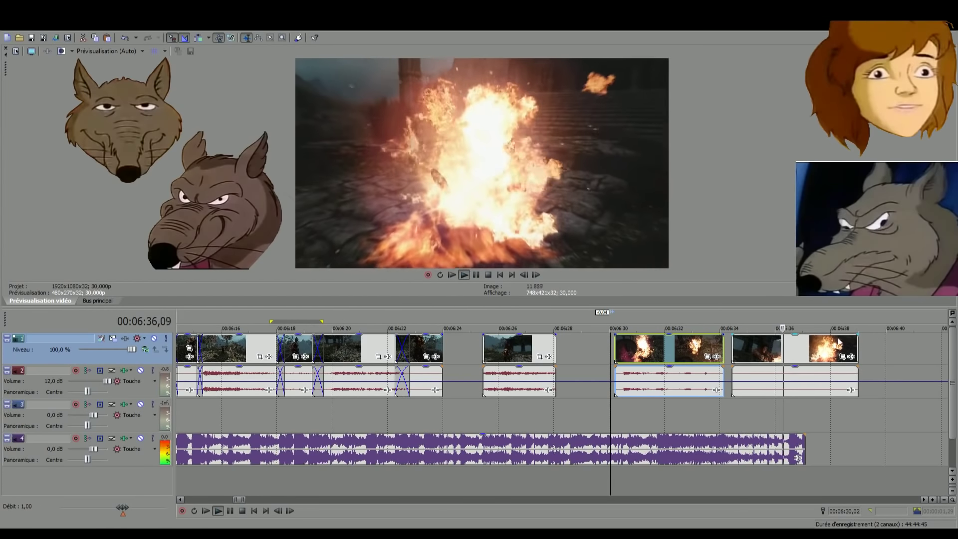
{"action": "key", "text": "space"}
Shorten the end of the last clip and preview from about 06:16–06:19
{"action": "left_click_drag", "start_coordinate": [855, 347], "coordinate": [834, 348]}
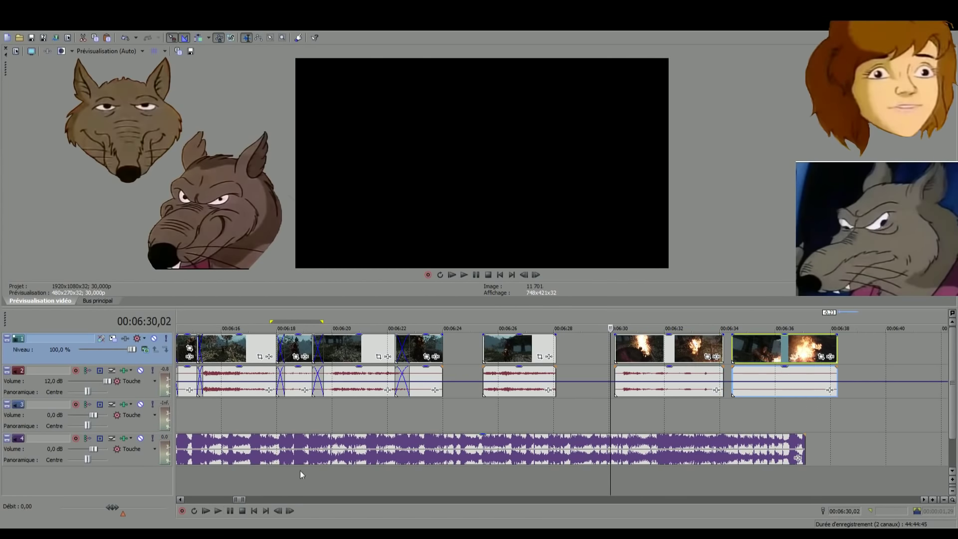
{"action": "left_click", "coordinate": [325, 481]}
{"action": "key", "text": "space"}
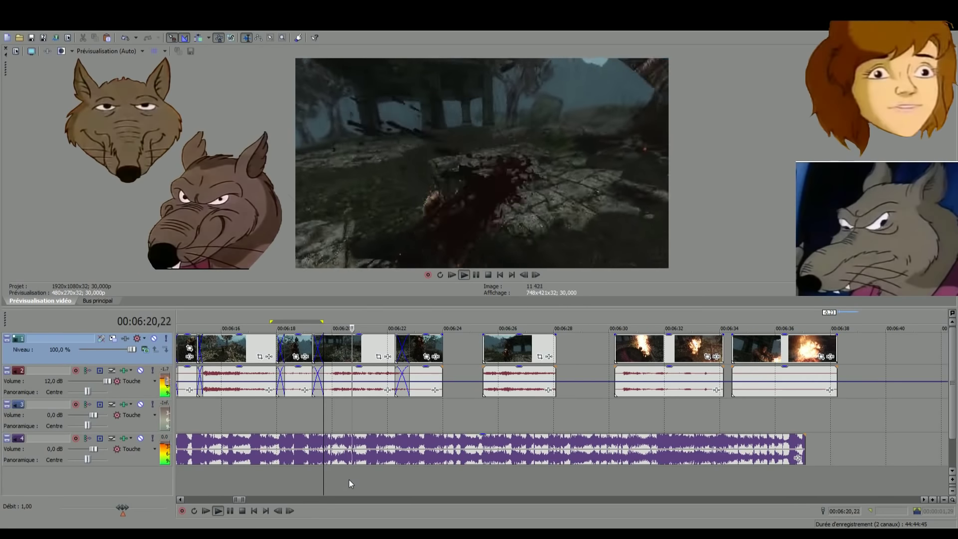
{"action": "scroll", "coordinate": [376, 474], "scroll_direction": "left", "scroll_amount": 3}
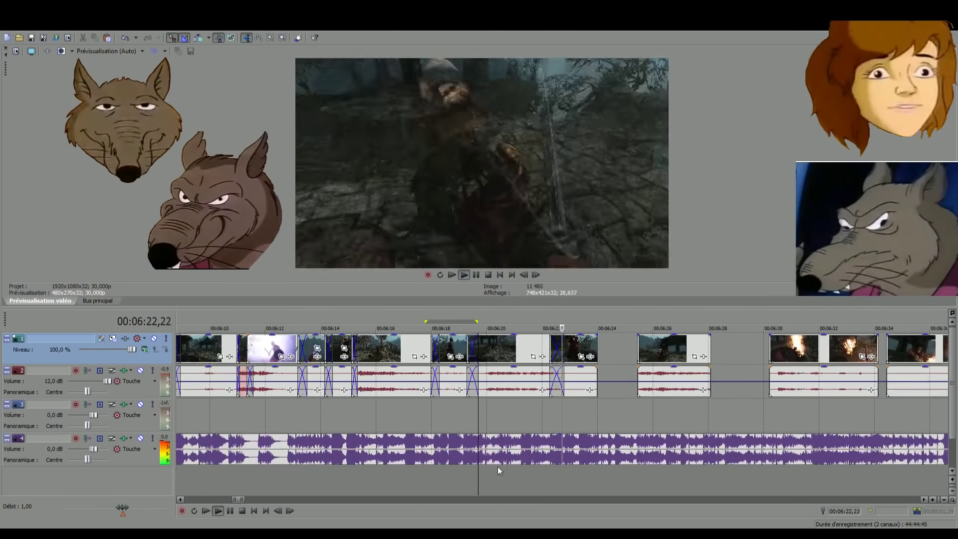
{"action": "left_click", "coordinate": [445, 480]}
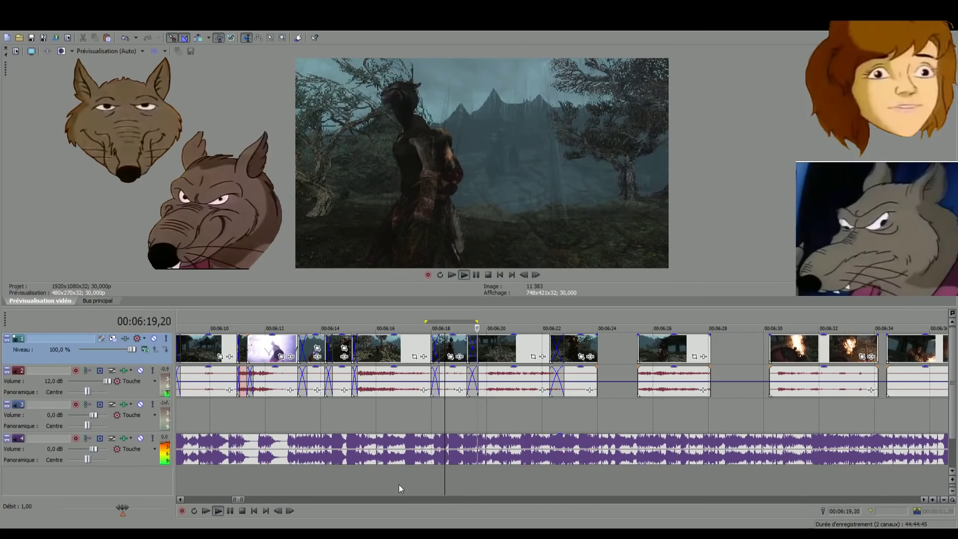
{"action": "left_click", "coordinate": [383, 483]}
{"action": "scroll", "coordinate": [379, 480], "scroll_direction": "down", "scroll_amount": 2}
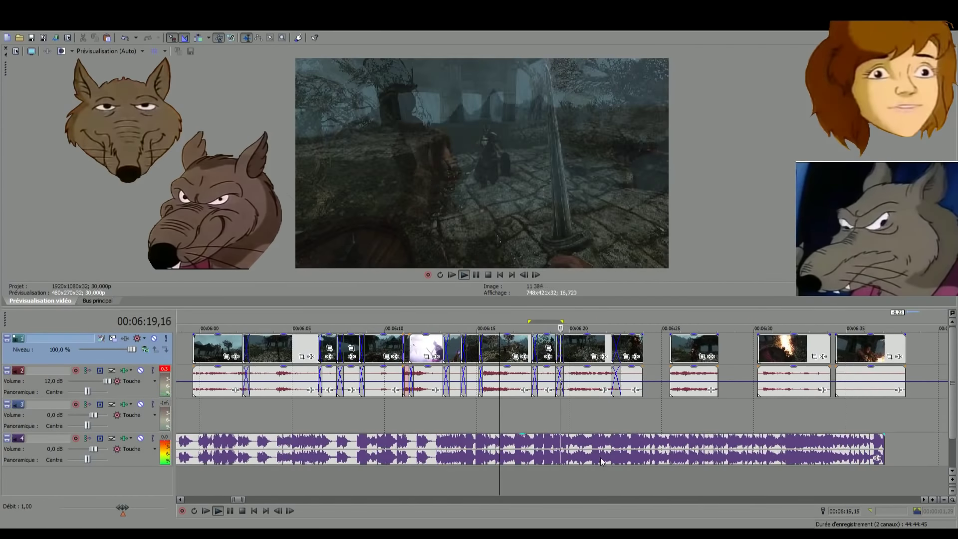
{"action": "key", "text": "space"}
Overlap the fire clip with its neighbour at 06:20,23 for a crossfade and play it back
{"action": "scroll", "coordinate": [577, 469], "scroll_direction": "up", "scroll_amount": 3}
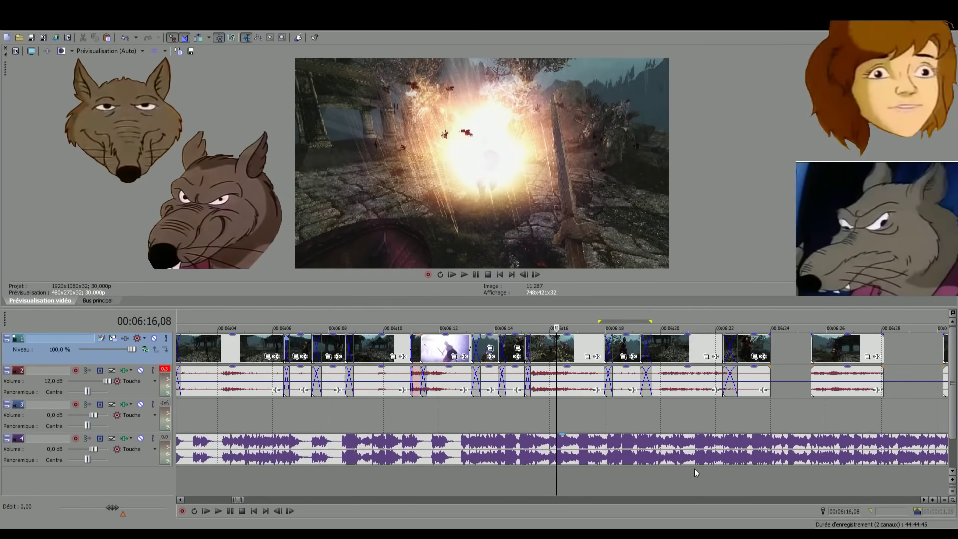
{"action": "left_click", "coordinate": [682, 472]}
{"action": "scroll", "coordinate": [631, 477], "scroll_direction": "up", "scroll_amount": 2}
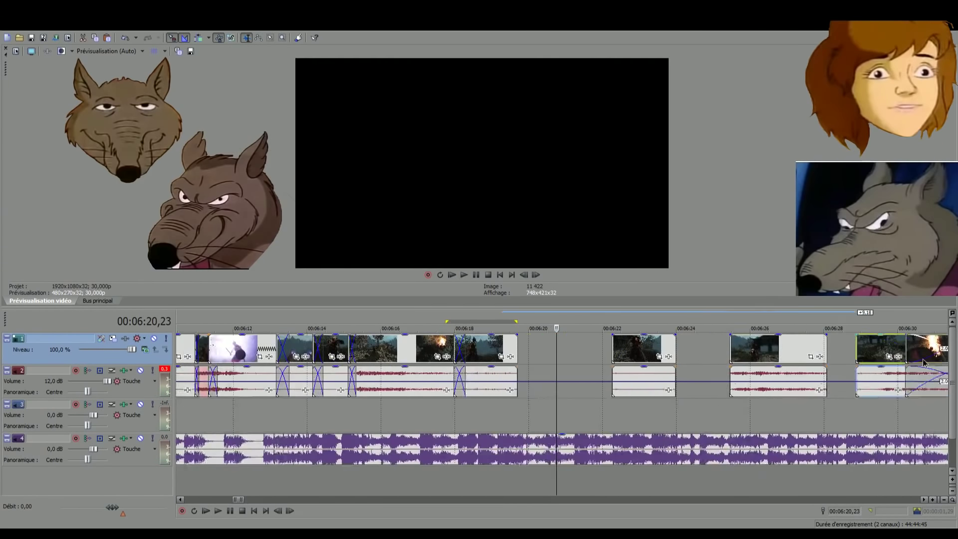
{"action": "left_click_drag", "start_coordinate": [923, 363], "coordinate": [773, 354]}
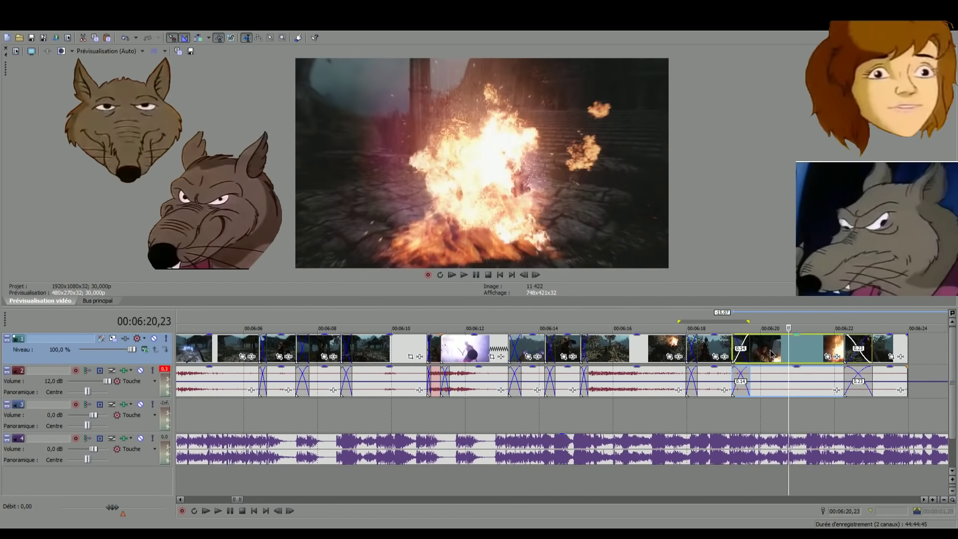
{"action": "left_click_drag", "start_coordinate": [871, 346], "coordinate": [858, 348]}
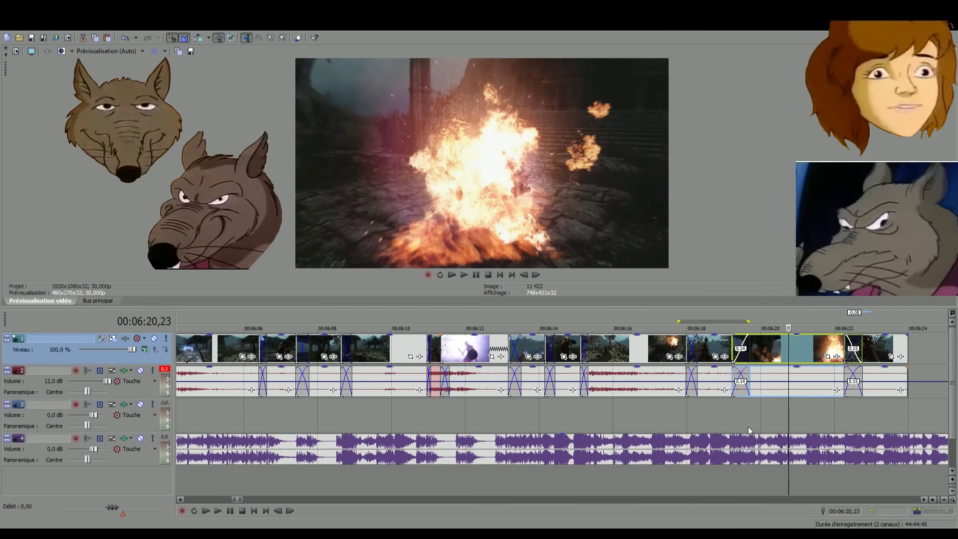
{"action": "left_click", "coordinate": [725, 469]}
{"action": "key", "text": "space"}
{"action": "scroll", "coordinate": [708, 484], "scroll_direction": "down", "scroll_amount": 3}
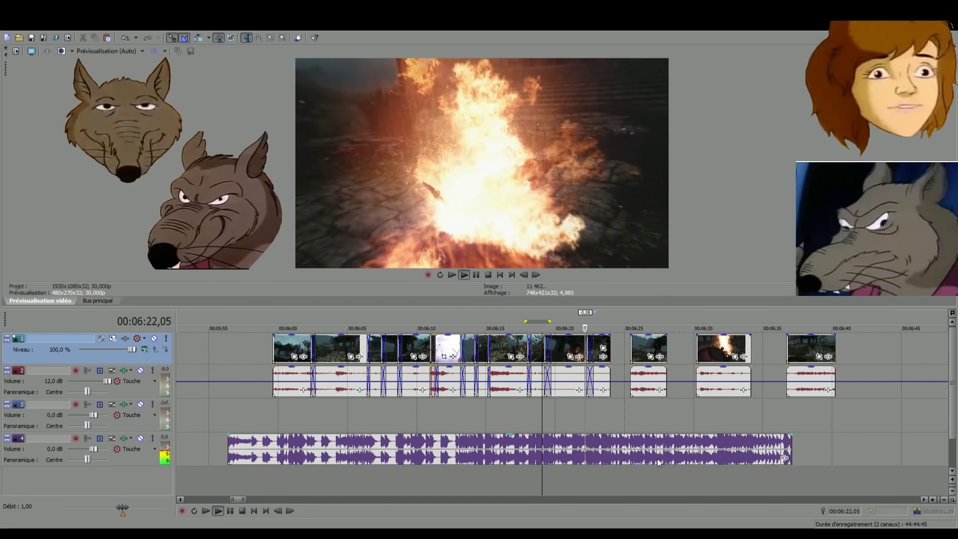
Move the fire clip earlier onto the clips near 06:24 and preview from 06:23
{"action": "scroll", "coordinate": [689, 483], "scroll_direction": "up", "scroll_amount": 2}
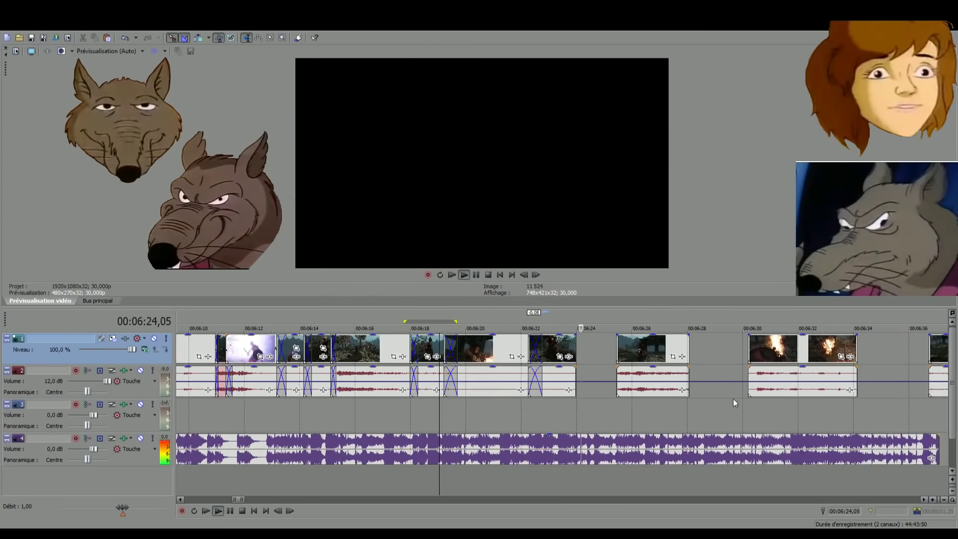
{"action": "key", "text": "space"}
{"action": "left_click_drag", "start_coordinate": [776, 351], "coordinate": [760, 349]}
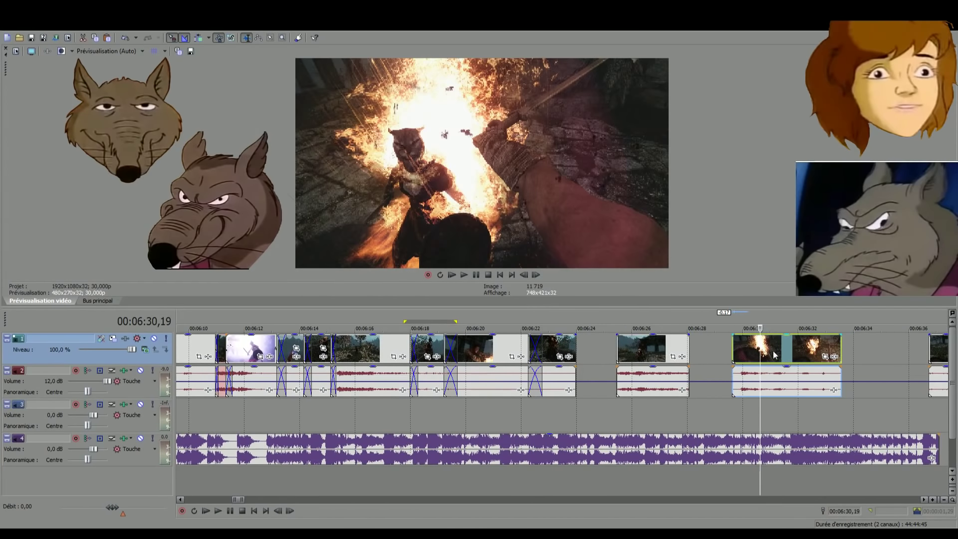
{"action": "key", "text": "space"}
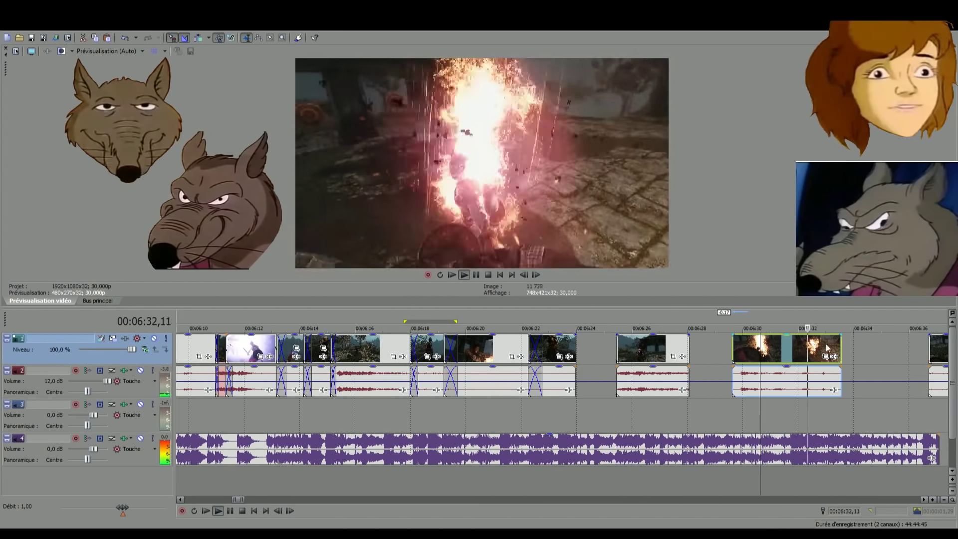
{"action": "key", "text": "space"}
{"action": "left_click_drag", "start_coordinate": [839, 348], "coordinate": [779, 352]}
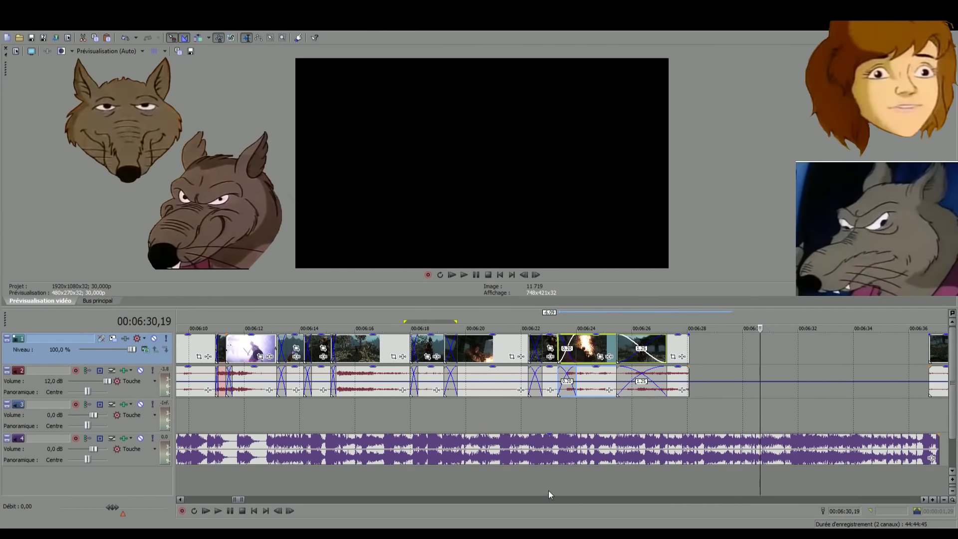
{"action": "left_click", "coordinate": [549, 490]}
{"action": "key", "text": "space"}
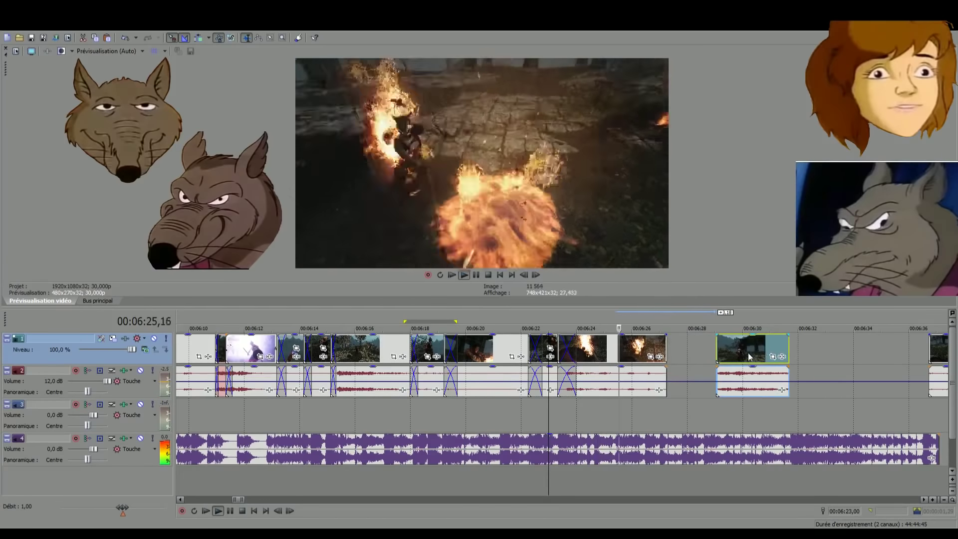
Overlap the fire clip with the 06:23 clip and lengthen the crossfade before it
{"action": "scroll", "coordinate": [590, 360], "scroll_direction": "up", "scroll_amount": 2}
{"action": "left_click_drag", "start_coordinate": [591, 360], "coordinate": [642, 360]}
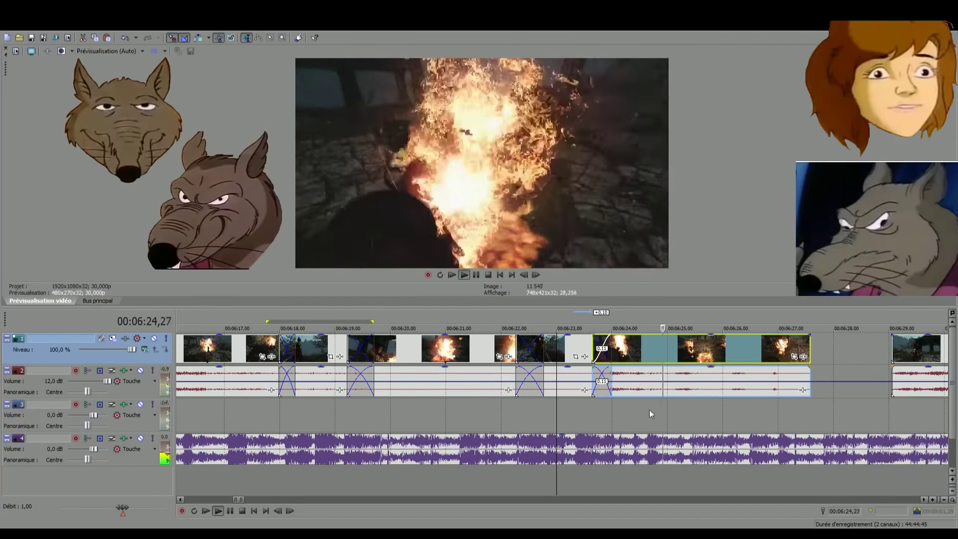
{"action": "left_click_drag", "start_coordinate": [685, 346], "coordinate": [677, 346]}
{"action": "left_click", "coordinate": [663, 475]}
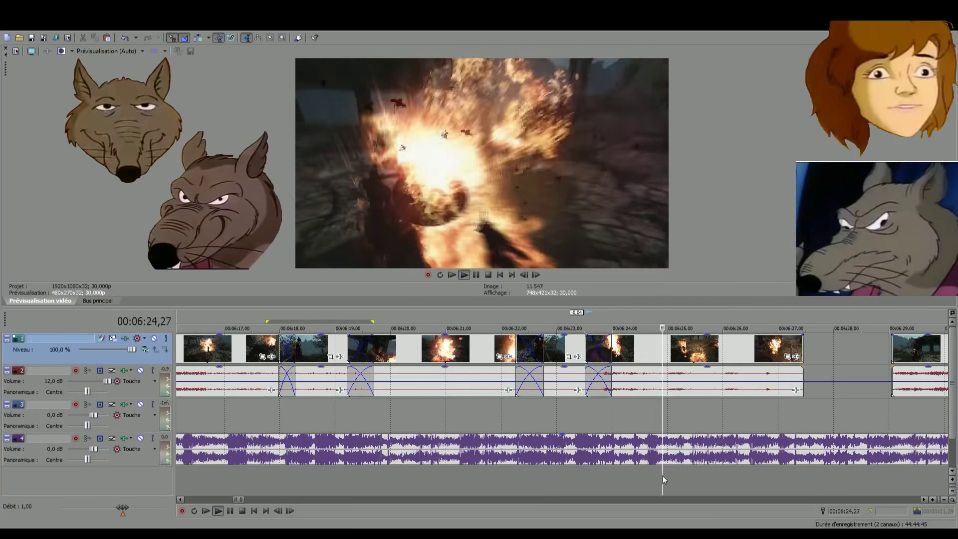
{"action": "left_click", "coordinate": [631, 486]}
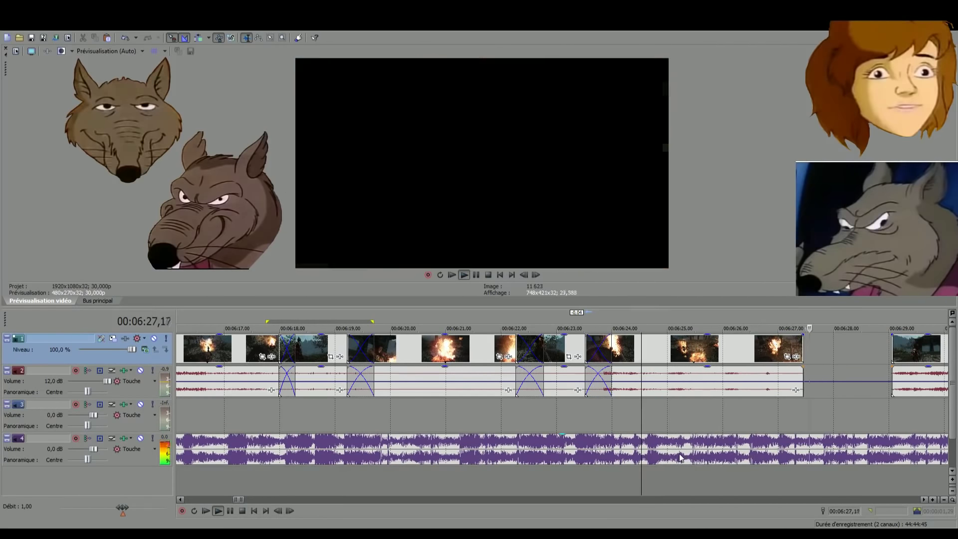
{"action": "scroll", "coordinate": [680, 454], "scroll_direction": "down", "scroll_amount": 3}
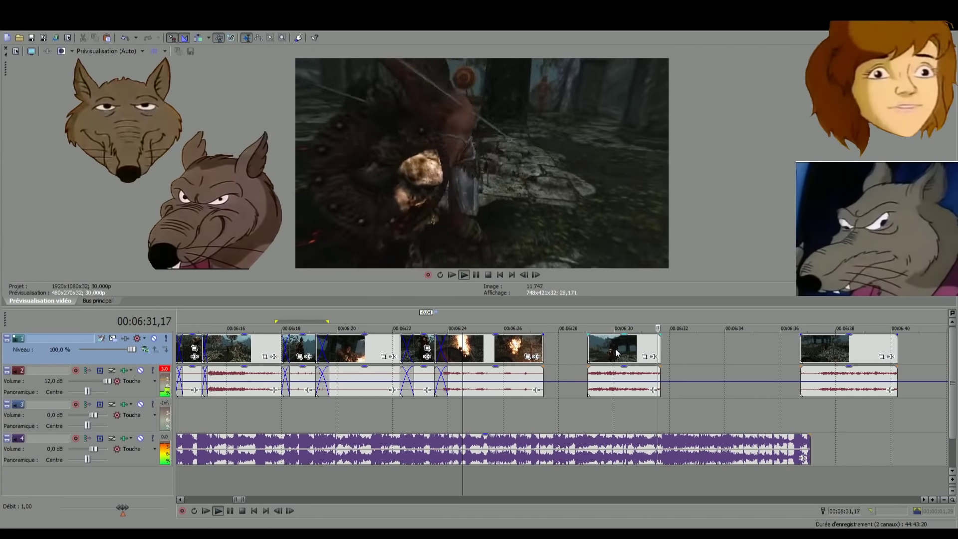
{"action": "key", "text": "space"}
Replay the montage from about 06:14 to review the new crossfade
{"action": "left_click", "coordinate": [292, 477]}
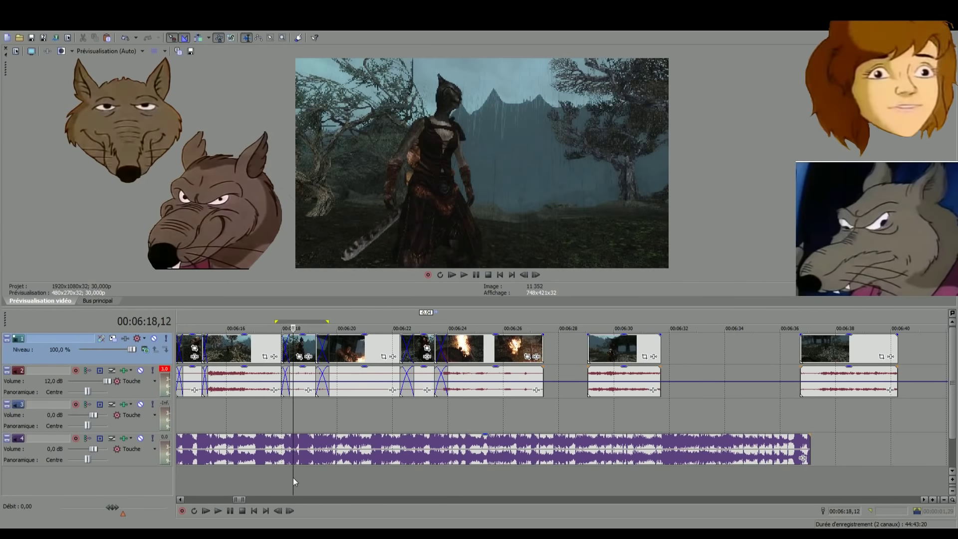
{"action": "scroll", "coordinate": [298, 478], "scroll_direction": "down", "scroll_amount": 2}
{"action": "key", "text": "space"}
{"action": "scroll", "coordinate": [403, 471], "scroll_direction": "up", "scroll_amount": 1}
{"action": "key", "text": "space"}
{"action": "left_click", "coordinate": [478, 471]}
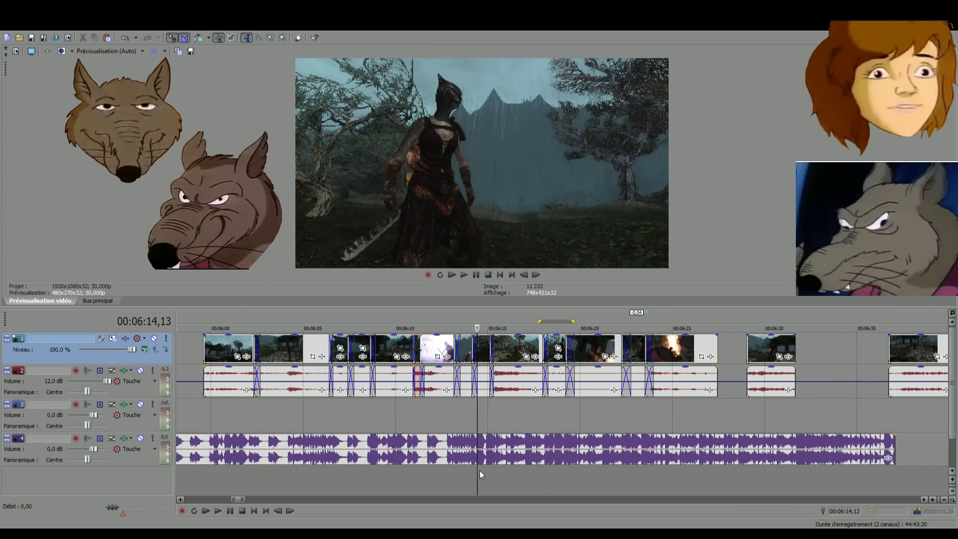
{"action": "key", "text": "space"}
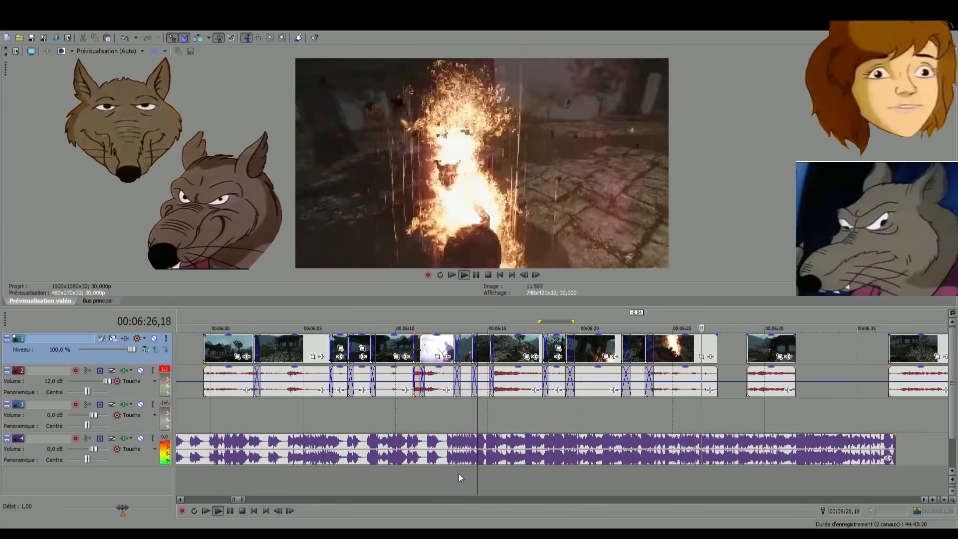
Push the 06:30 clip about 15 seconds later and place the 06:37 clip beside the 06:45 clip
{"action": "scroll", "coordinate": [686, 438], "scroll_direction": "down", "scroll_amount": 3}
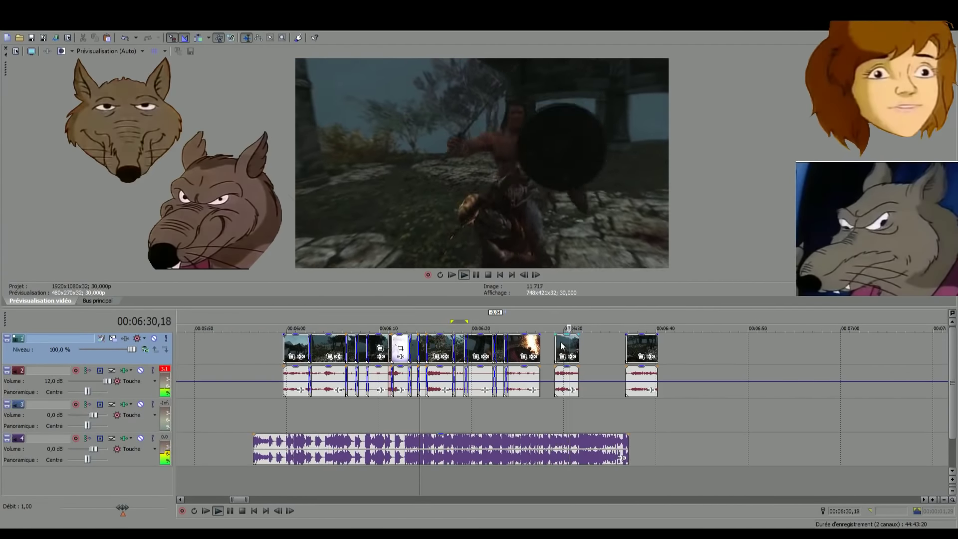
{"action": "left_click_drag", "start_coordinate": [560, 342], "coordinate": [703, 343]}
{"action": "scroll", "coordinate": [639, 420], "scroll_direction": "up", "scroll_amount": 2}
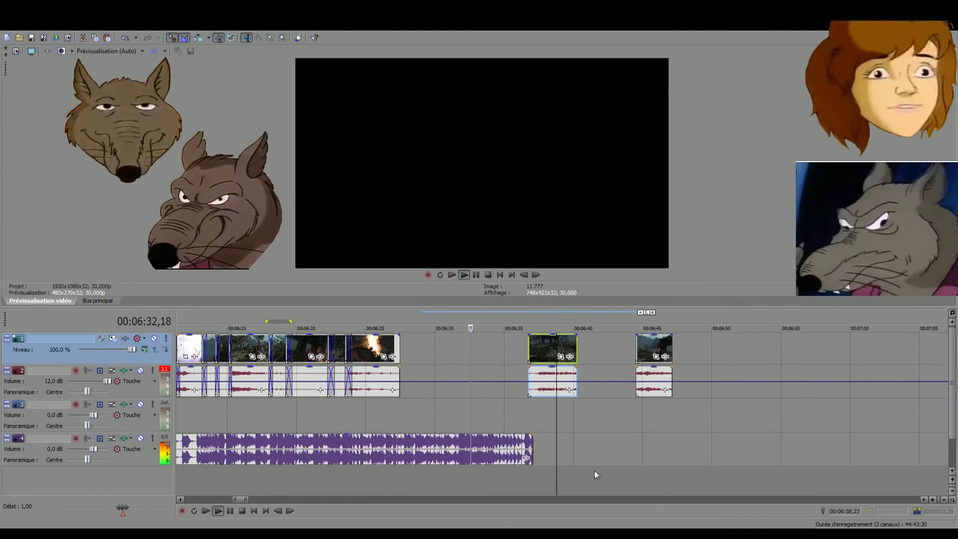
{"action": "left_click", "coordinate": [540, 484]}
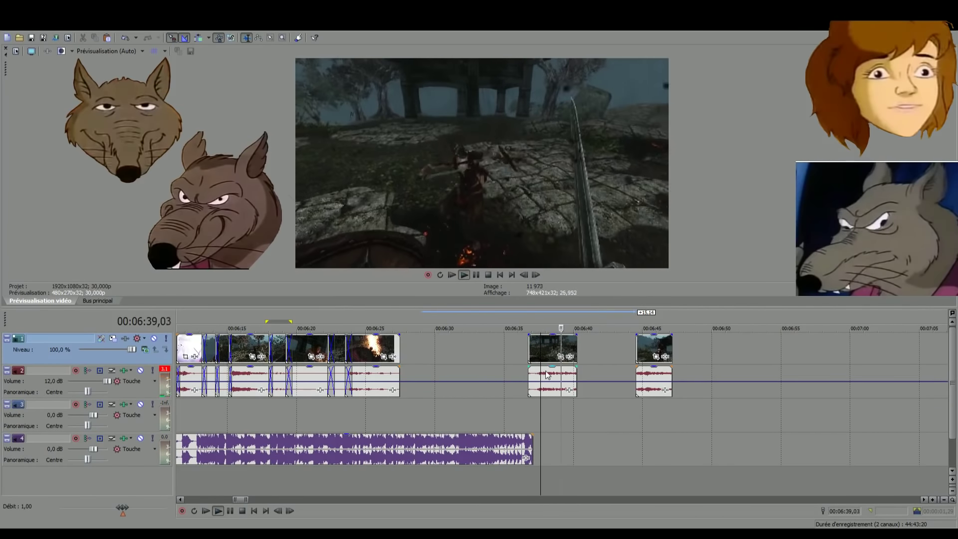
{"action": "left_click_drag", "start_coordinate": [548, 344], "coordinate": [340, 350]}
{"action": "scroll", "coordinate": [651, 442], "scroll_direction": "down", "scroll_amount": 2}
{"action": "scroll", "coordinate": [651, 446], "scroll_direction": "down", "scroll_amount": 2}
{"action": "left_click", "coordinate": [830, 481]}
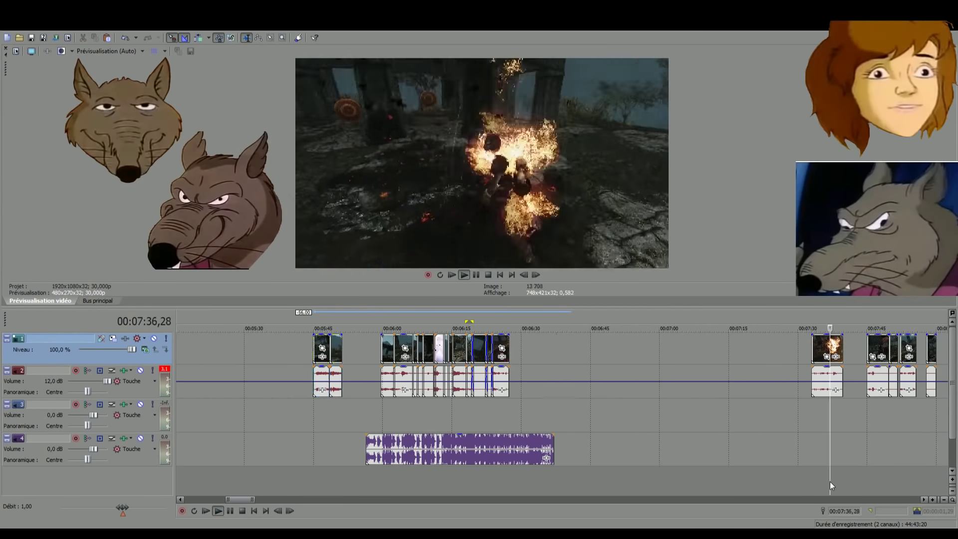
{"action": "scroll", "coordinate": [799, 478], "scroll_direction": "up", "scroll_amount": 3}
{"action": "left_click", "coordinate": [734, 478]}
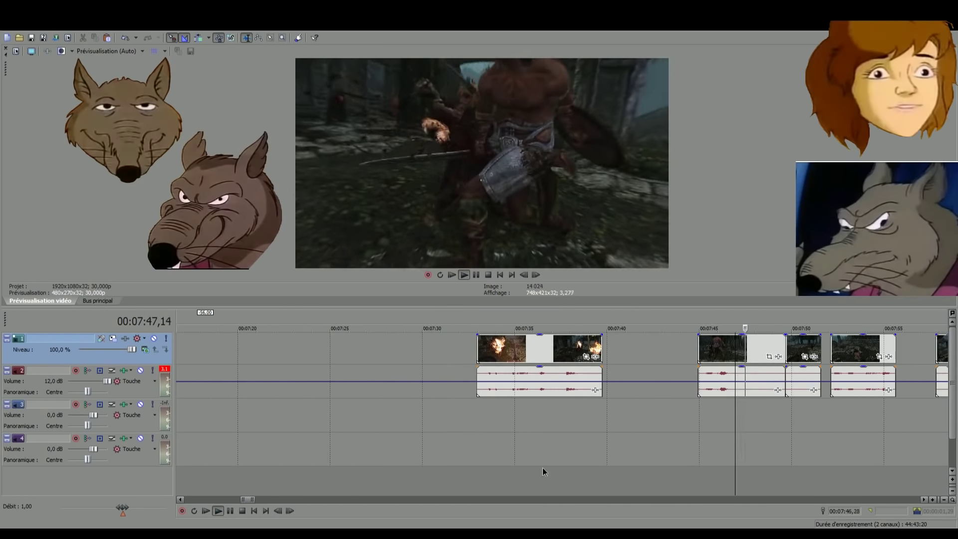
{"action": "left_click", "coordinate": [555, 484]}
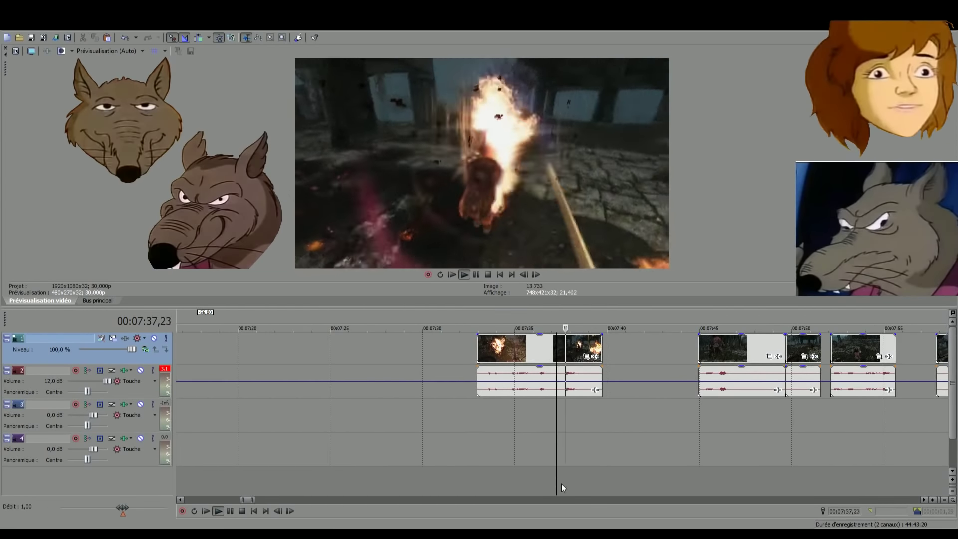
{"action": "left_click", "coordinate": [519, 484]}
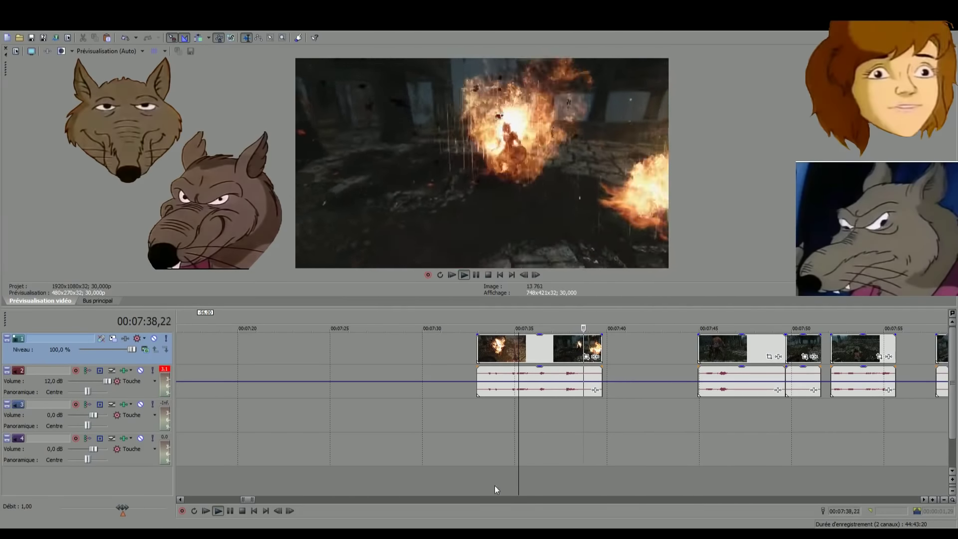
{"action": "left_click", "coordinate": [492, 486]}
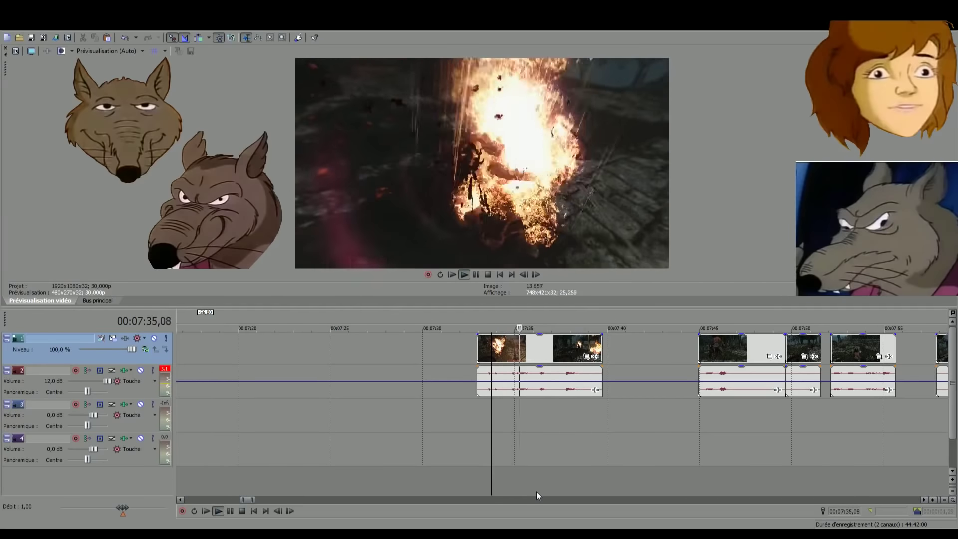
{"action": "scroll", "coordinate": [538, 492], "scroll_direction": "down", "scroll_amount": 2}
{"action": "scroll", "coordinate": [560, 480], "scroll_direction": "down", "scroll_amount": 4}
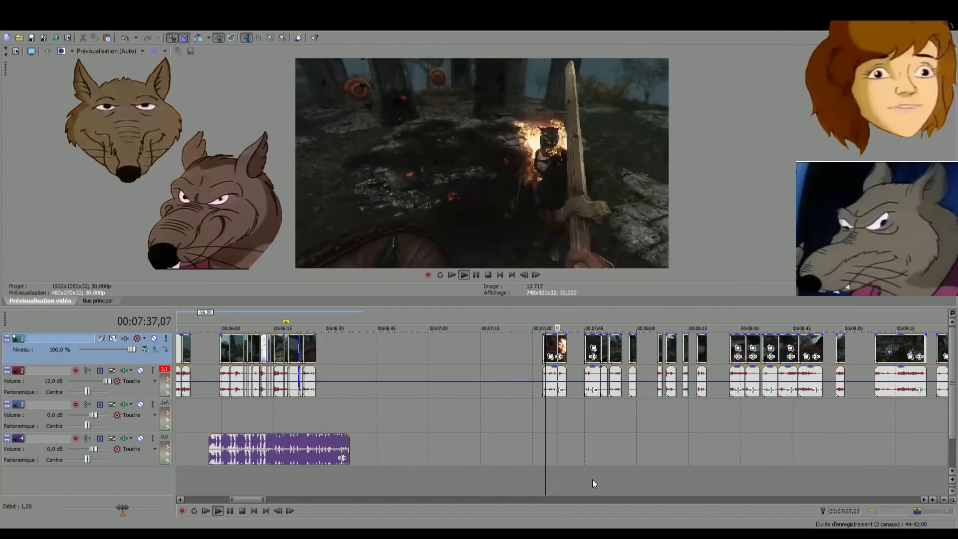
{"action": "left_click", "coordinate": [591, 480]}
{"action": "scroll", "coordinate": [582, 480], "scroll_direction": "up", "scroll_amount": 4}
{"action": "left_click", "coordinate": [616, 484]}
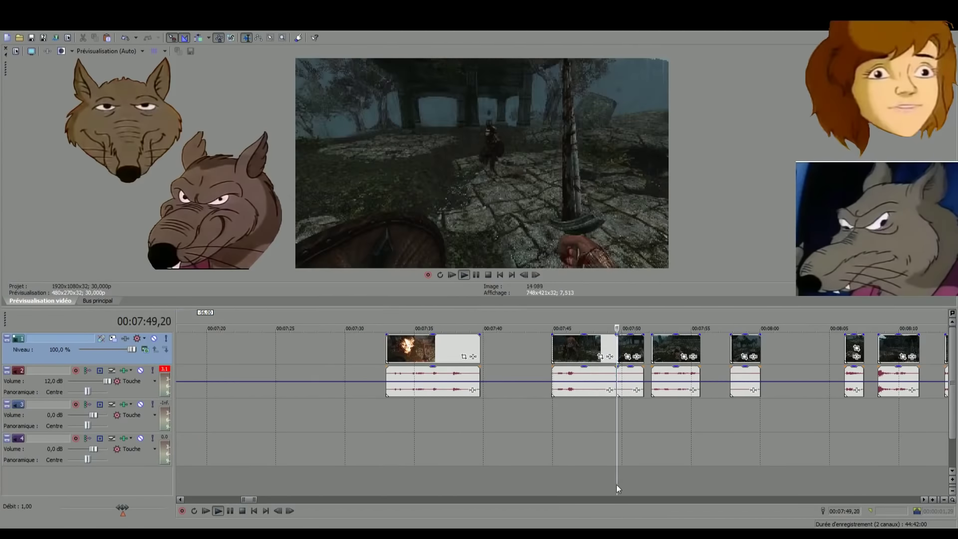
{"action": "scroll", "coordinate": [675, 491], "scroll_direction": "down", "scroll_amount": 2}
{"action": "scroll", "coordinate": [672, 490], "scroll_direction": "up", "scroll_amount": 2}
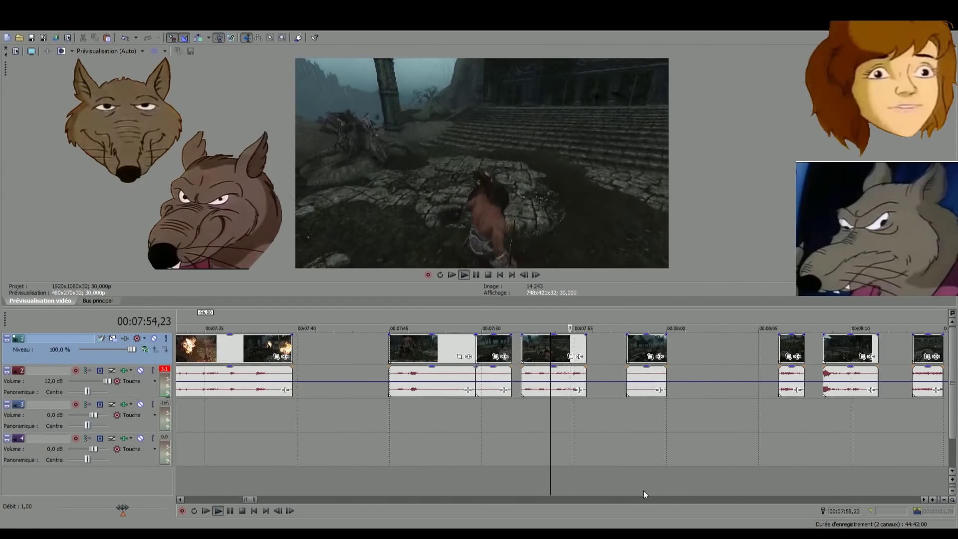
{"action": "left_click", "coordinate": [642, 490]}
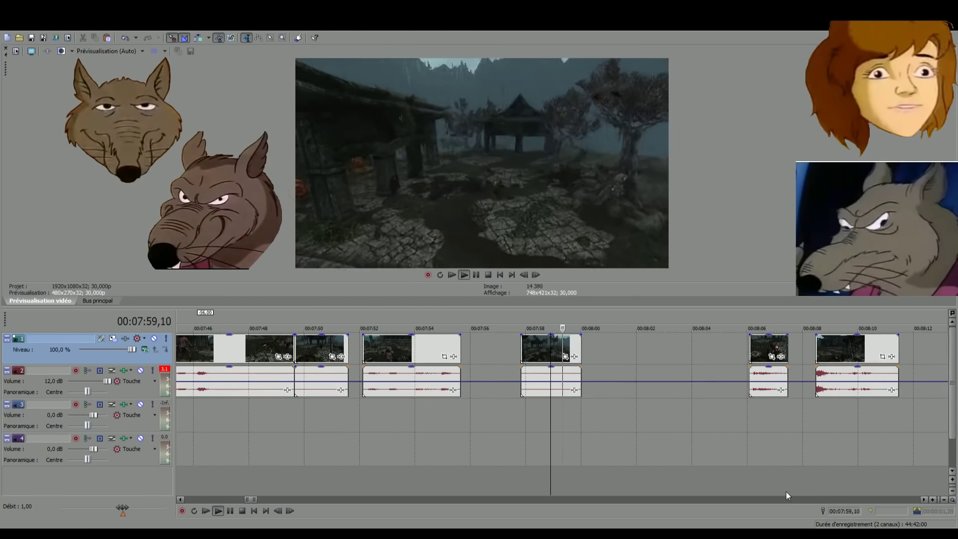
{"action": "left_click", "coordinate": [762, 477]}
{"action": "scroll", "coordinate": [744, 472], "scroll_direction": "up", "scroll_amount": 2}
{"action": "left_click", "coordinate": [638, 469]}
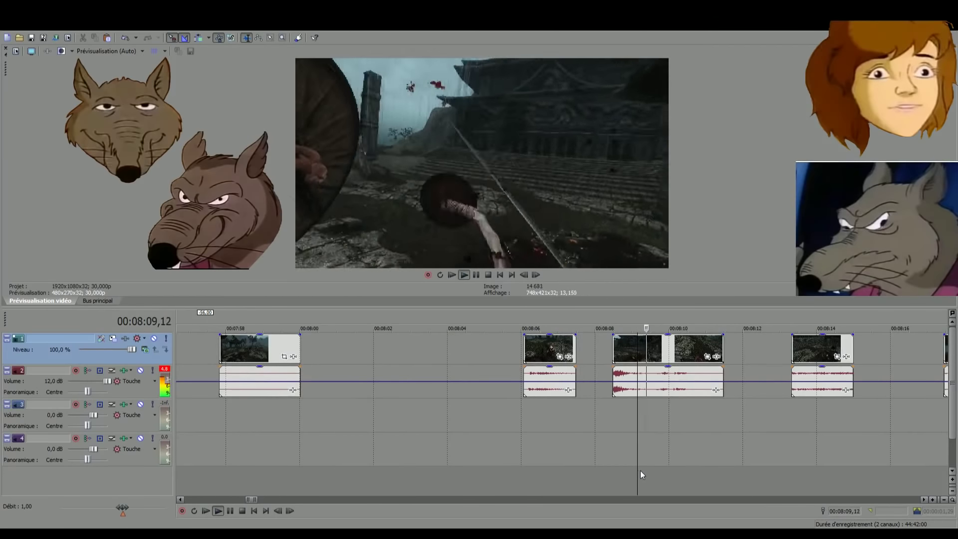
{"action": "left_click", "coordinate": [813, 472]}
{"action": "scroll", "coordinate": [750, 468], "scroll_direction": "up", "scroll_amount": 3}
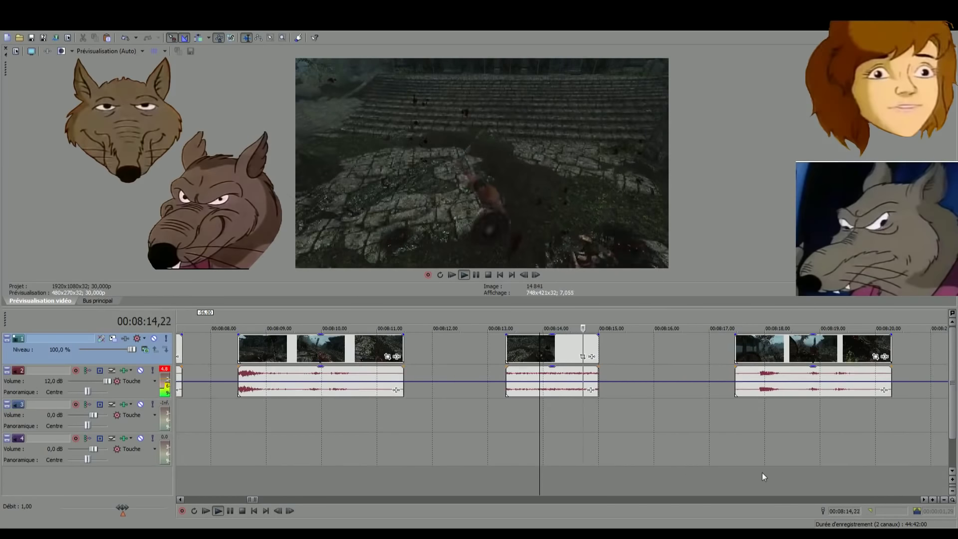
{"action": "scroll", "coordinate": [750, 476], "scroll_direction": "down", "scroll_amount": 5}
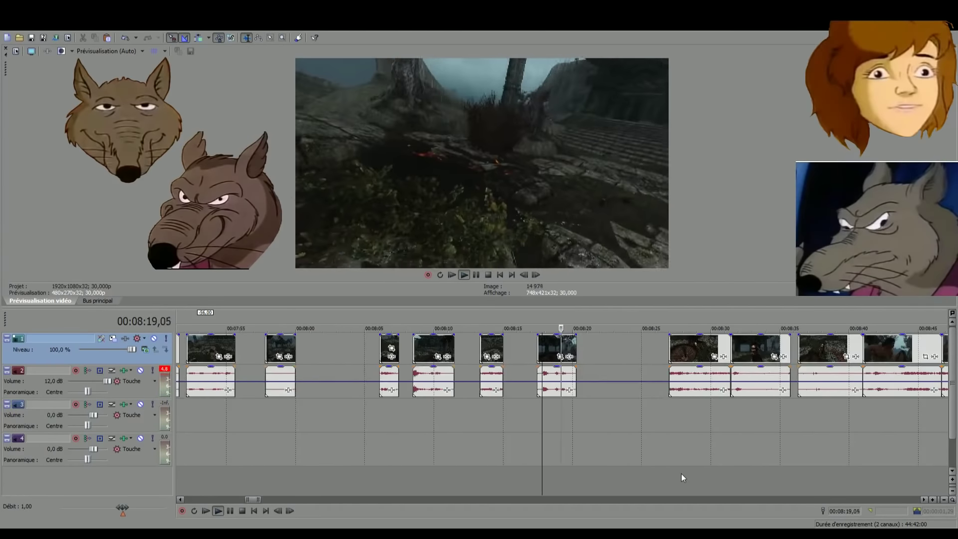
{"action": "left_click", "coordinate": [681, 474]}
{"action": "scroll", "coordinate": [681, 474], "scroll_direction": "up", "scroll_amount": 1}
{"action": "left_click", "coordinate": [647, 474]}
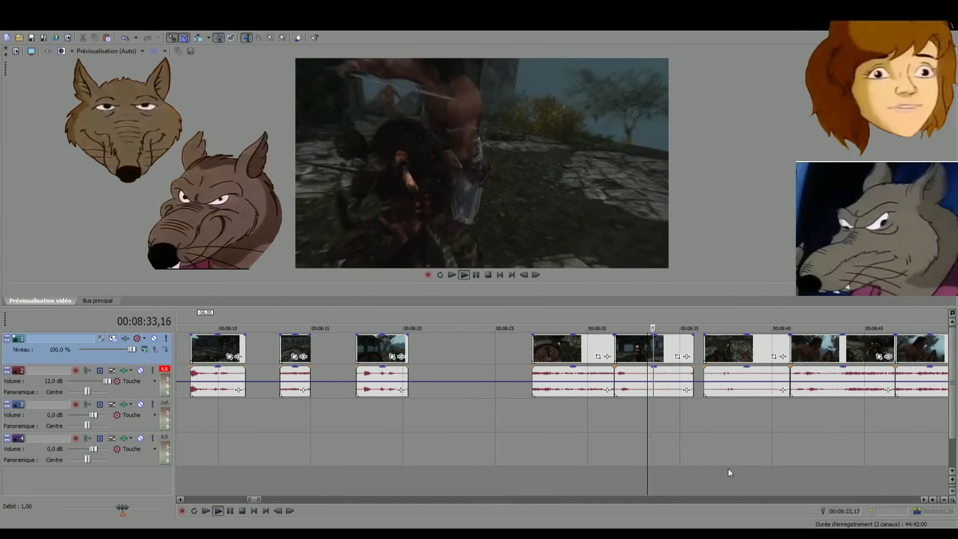
{"action": "left_click", "coordinate": [744, 474]}
{"action": "scroll", "coordinate": [740, 486], "scroll_direction": "down", "scroll_amount": 1}
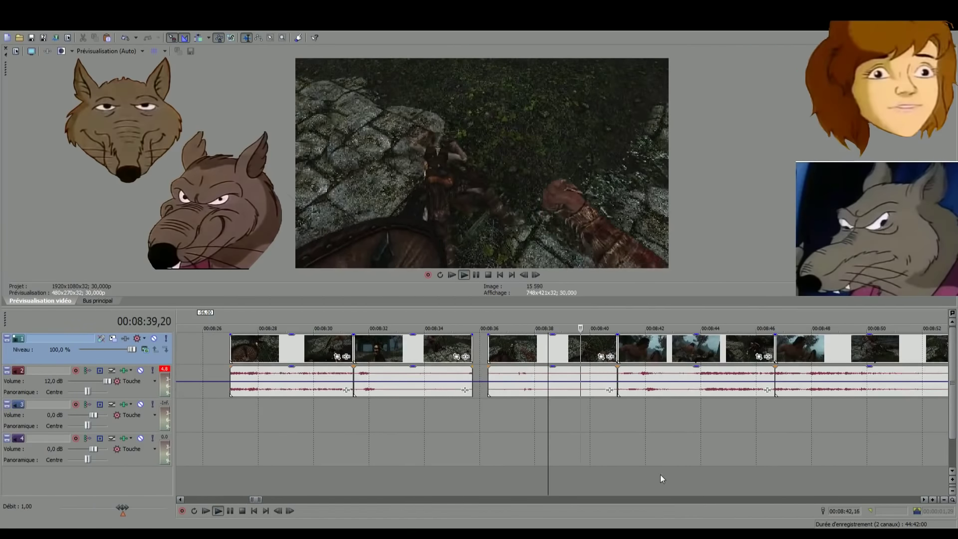
{"action": "scroll", "coordinate": [660, 475], "scroll_direction": "down", "scroll_amount": 2}
{"action": "scroll", "coordinate": [704, 475], "scroll_direction": "down", "scroll_amount": 2}
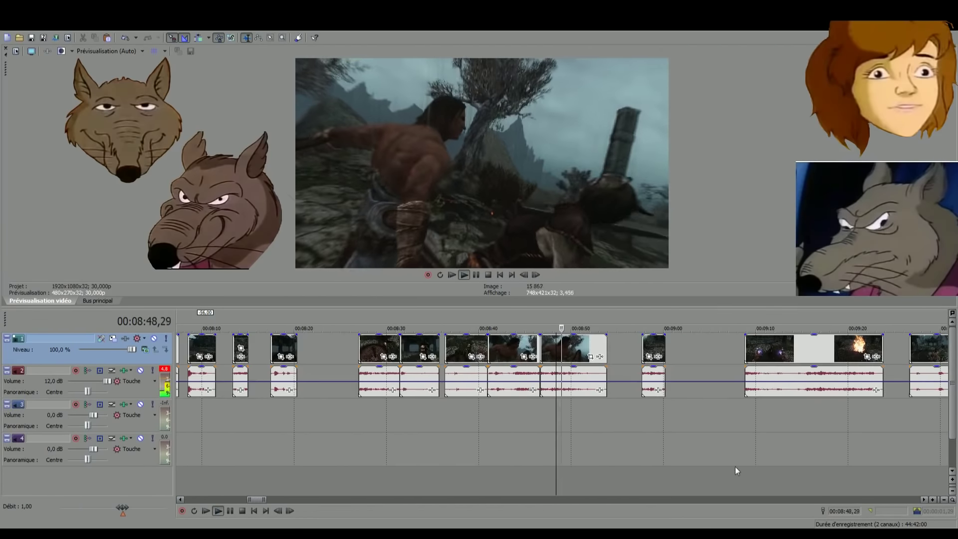
{"action": "left_click", "coordinate": [645, 475]}
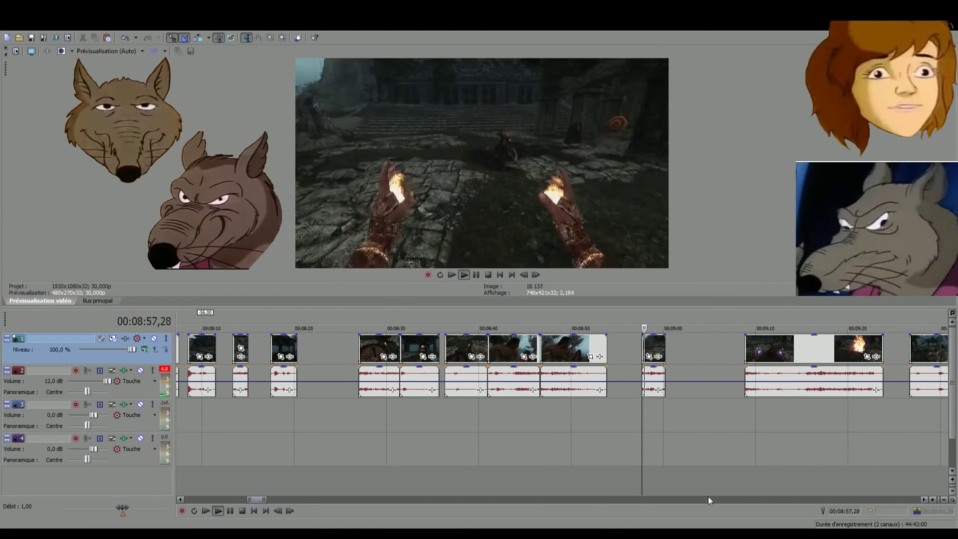
{"action": "left_click", "coordinate": [769, 491]}
{"action": "scroll", "coordinate": [768, 490], "scroll_direction": "down", "scroll_amount": 1}
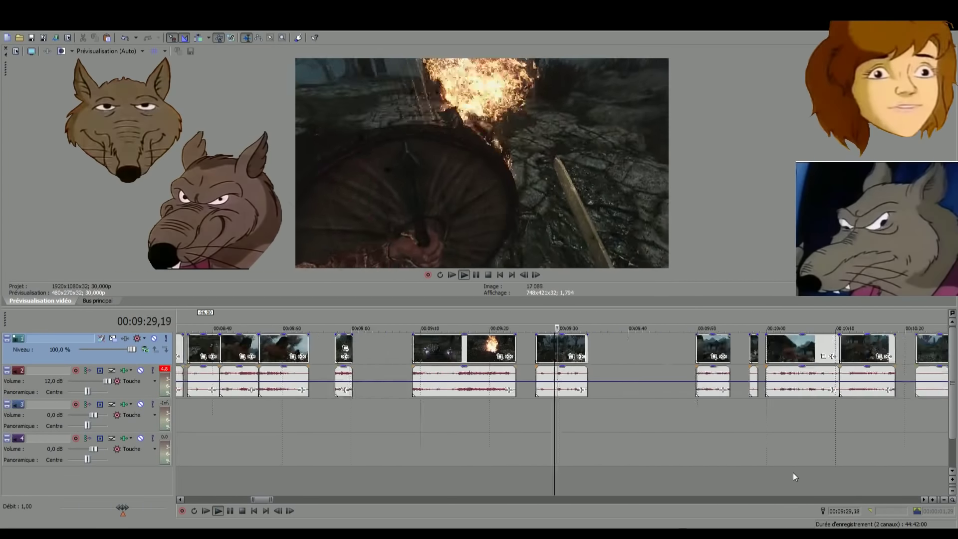
{"action": "left_click", "coordinate": [692, 480]}
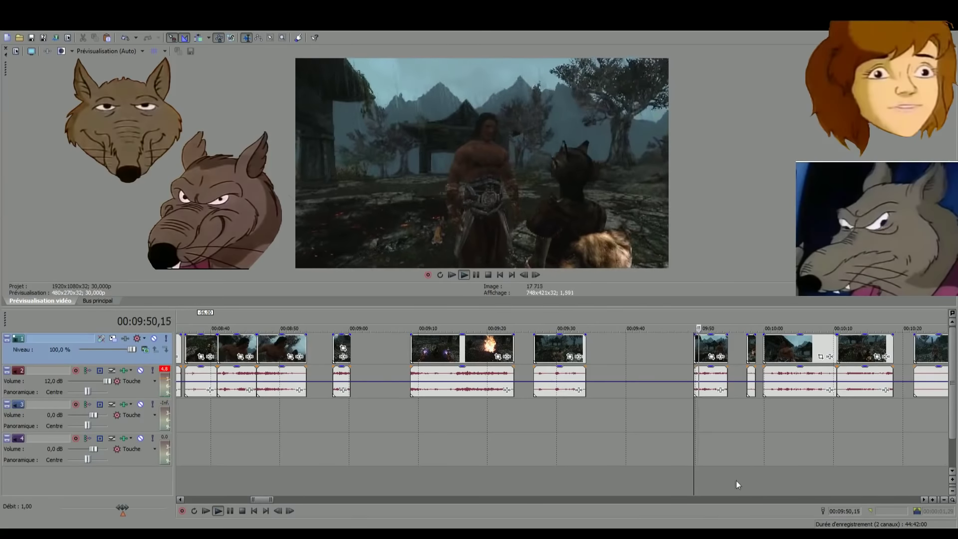
{"action": "scroll", "coordinate": [731, 478], "scroll_direction": "down", "scroll_amount": 2}
{"action": "scroll", "coordinate": [644, 396], "scroll_direction": "down", "scroll_amount": 3}
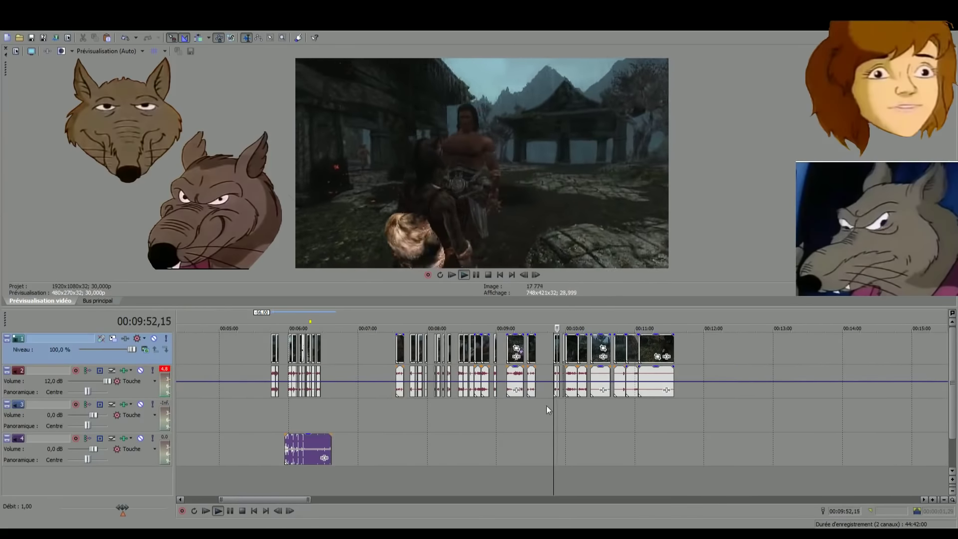
{"action": "scroll", "coordinate": [546, 409], "scroll_direction": "up", "scroll_amount": 1}
Move the clip pair at 07:35 to the far end of the timeline
{"action": "left_click", "coordinate": [320, 347]}
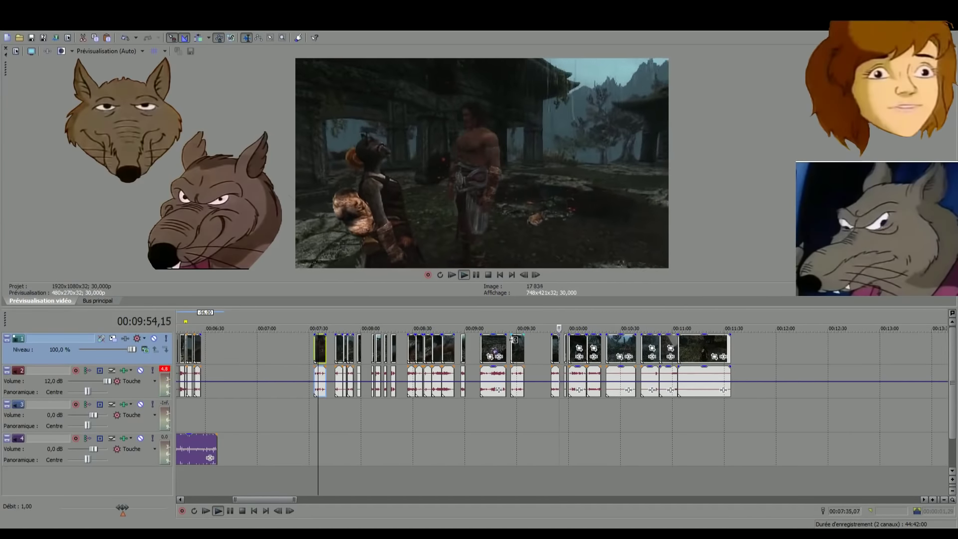
{"action": "scroll", "coordinate": [528, 367], "scroll_direction": "down", "scroll_amount": 6}
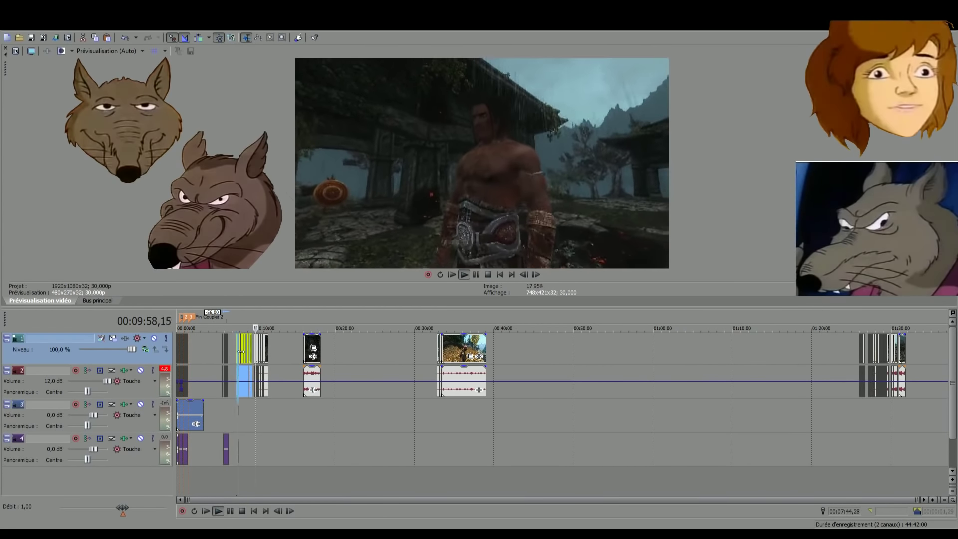
{"action": "left_click_drag", "start_coordinate": [249, 349], "coordinate": [914, 357]}
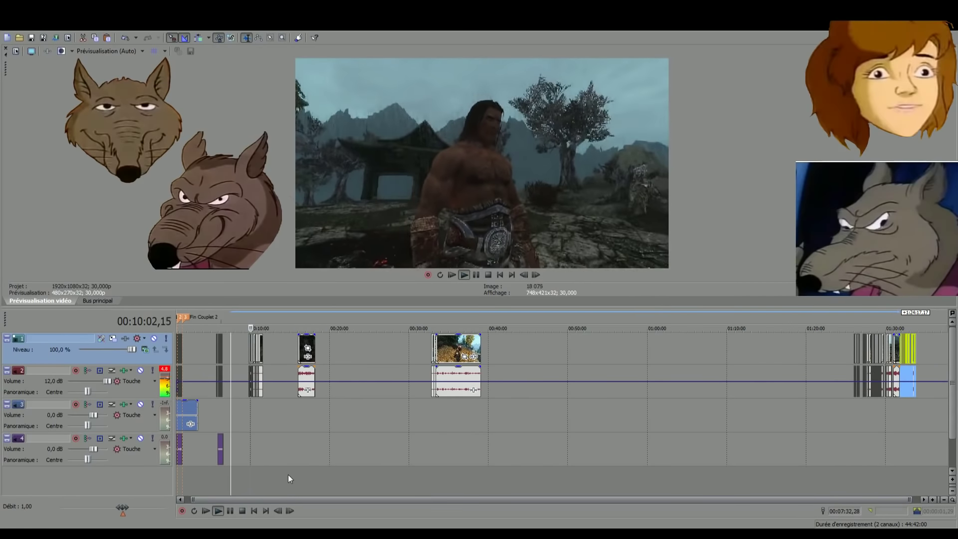
{"action": "scroll", "coordinate": [480, 442], "scroll_direction": "up", "scroll_amount": 6}
{"action": "key", "text": "Return"}
Drag the small clip near 09:50 and preview the result from 06:47
{"action": "left_click", "coordinate": [496, 353]}
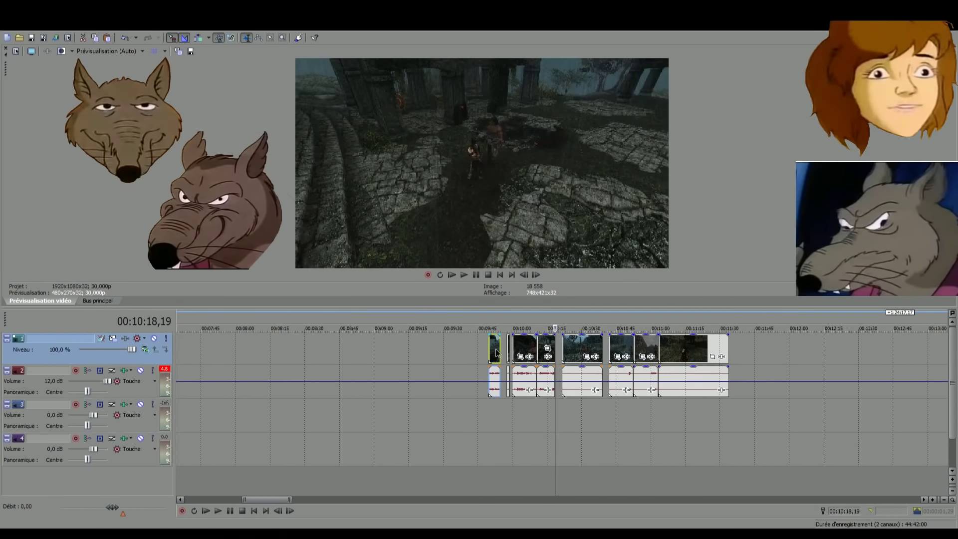
{"action": "left_click_drag", "start_coordinate": [496, 353], "coordinate": [838, 338]}
{"action": "left_click", "coordinate": [632, 489]}
{"action": "scroll", "coordinate": [630, 486], "scroll_direction": "up", "scroll_amount": 6}
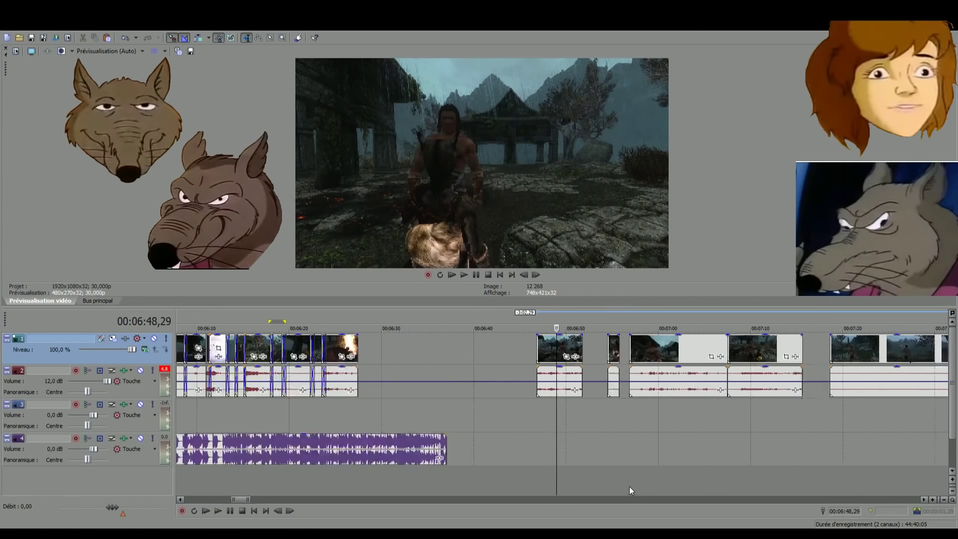
{"action": "key", "text": "space"}
{"action": "scroll", "coordinate": [525, 477], "scroll_direction": "down", "scroll_amount": 3}
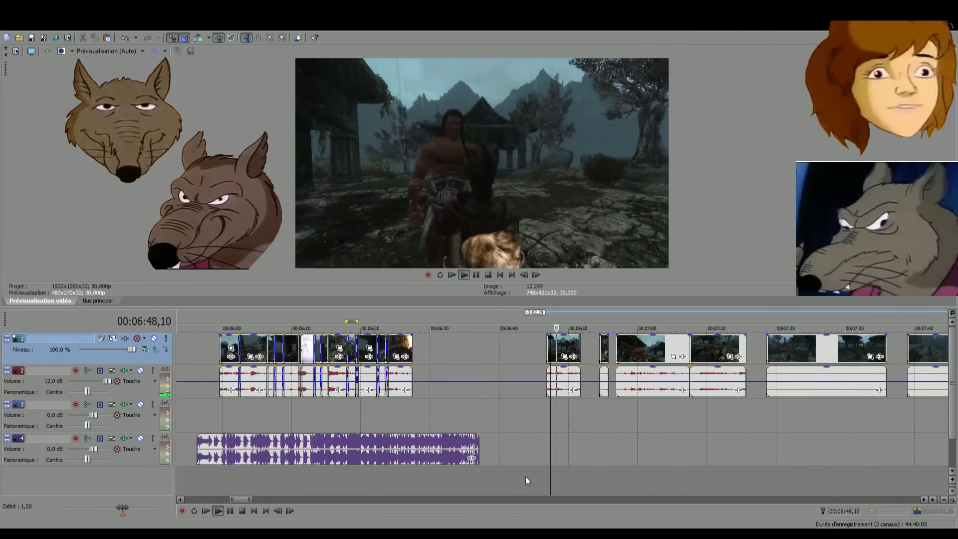
{"action": "key", "text": "space"}
{"action": "scroll", "coordinate": [478, 460], "scroll_direction": "down", "scroll_amount": 4}
{"action": "scroll", "coordinate": [477, 460], "scroll_direction": "up", "scroll_amount": 6}
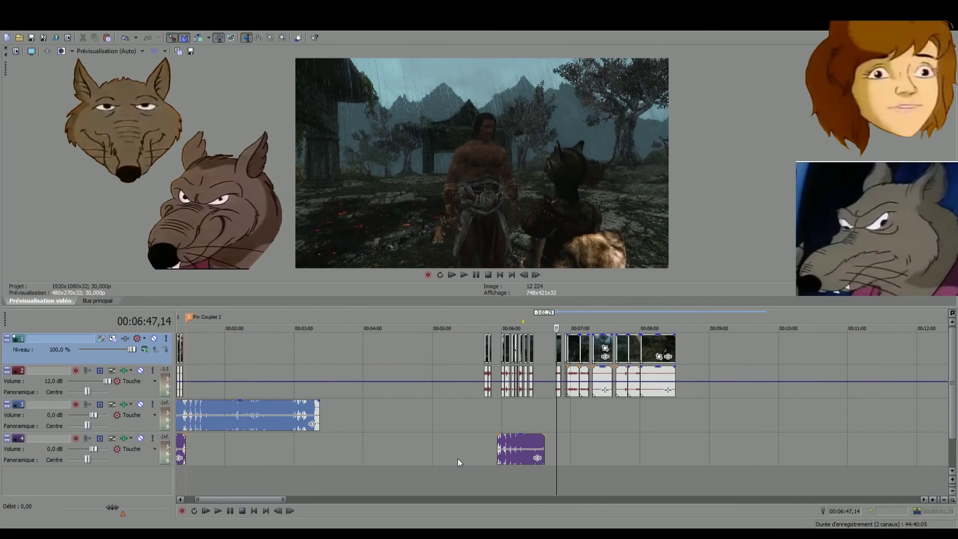
Preview the montage from about 06:03, scrubbing back to about 05:59
{"action": "left_click", "coordinate": [547, 475]}
{"action": "scroll", "coordinate": [547, 475], "scroll_direction": "up", "scroll_amount": 4}
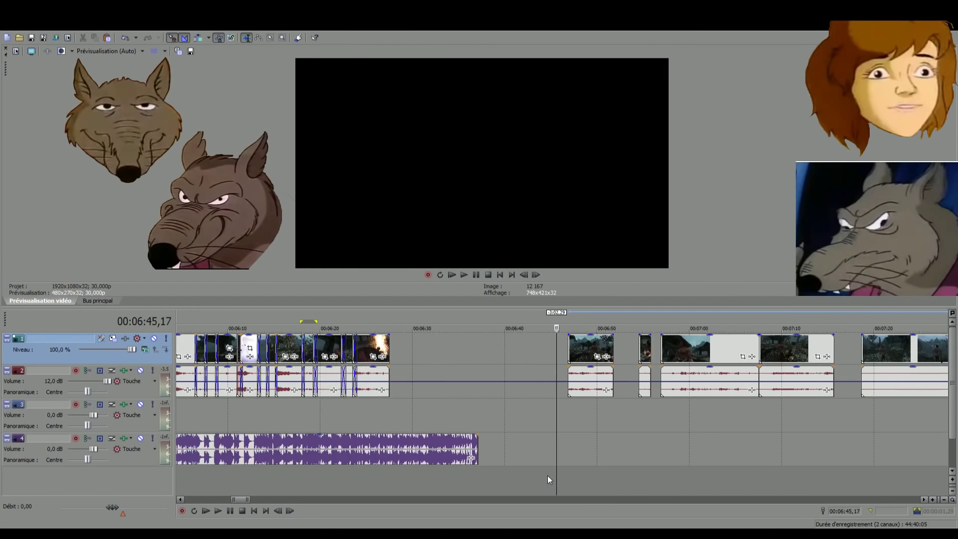
{"action": "scroll", "coordinate": [389, 486], "scroll_direction": "down", "scroll_amount": 3}
{"action": "scroll", "coordinate": [324, 489], "scroll_direction": "up", "scroll_amount": 1}
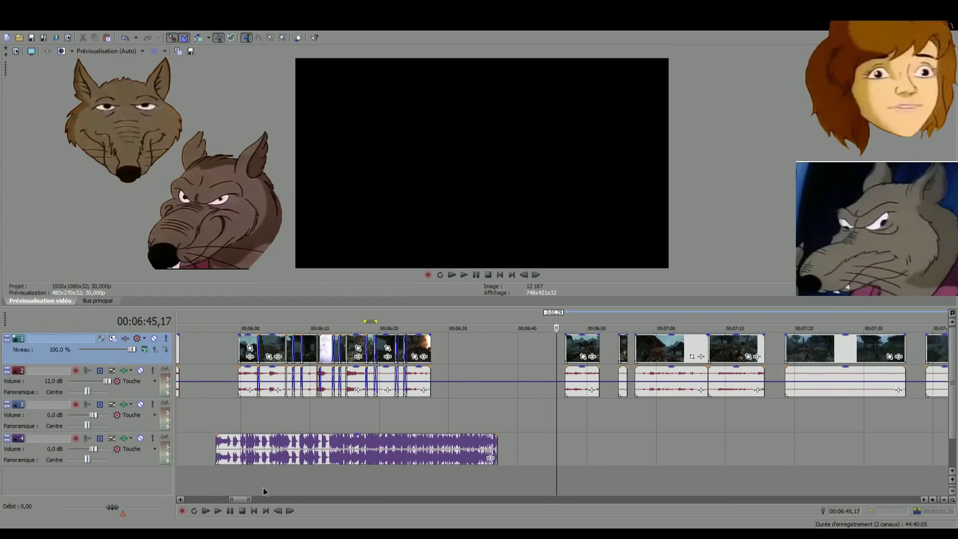
{"action": "left_click", "coordinate": [262, 487]}
{"action": "key", "text": "space"}
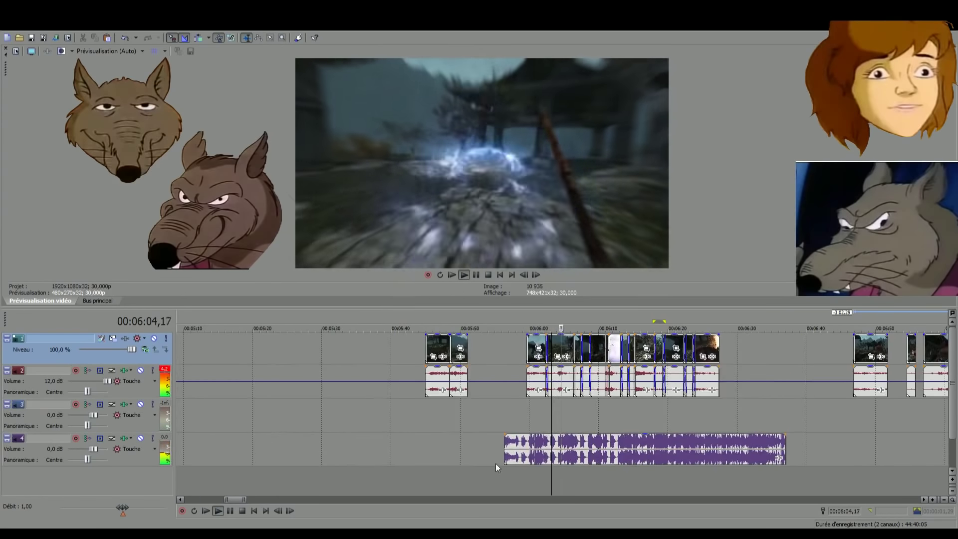
{"action": "left_click_drag", "start_coordinate": [507, 468], "coordinate": [527, 483]}
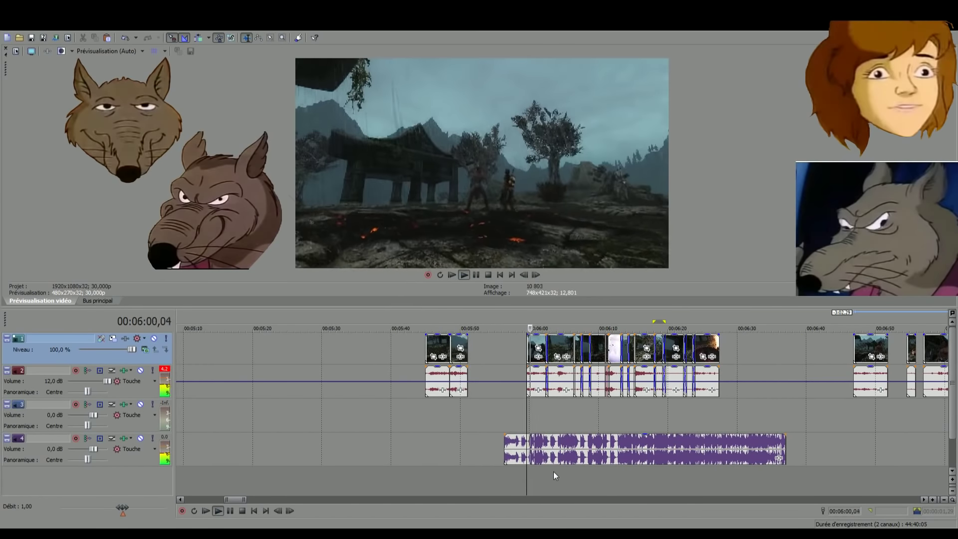
Replay the transition around 06:13–06:14 several times to judge the cut
{"action": "scroll", "coordinate": [561, 466], "scroll_direction": "up", "scroll_amount": 3}
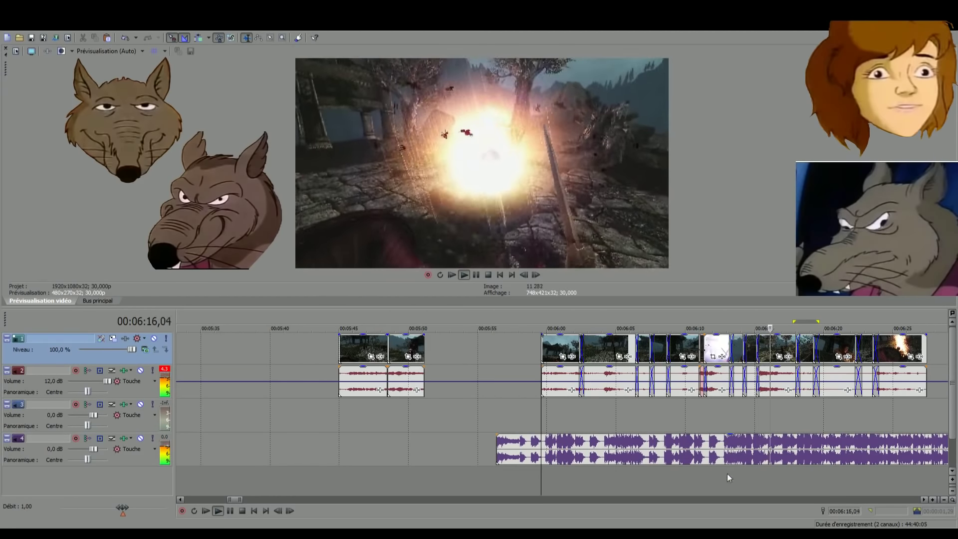
{"action": "left_click", "coordinate": [713, 474]}
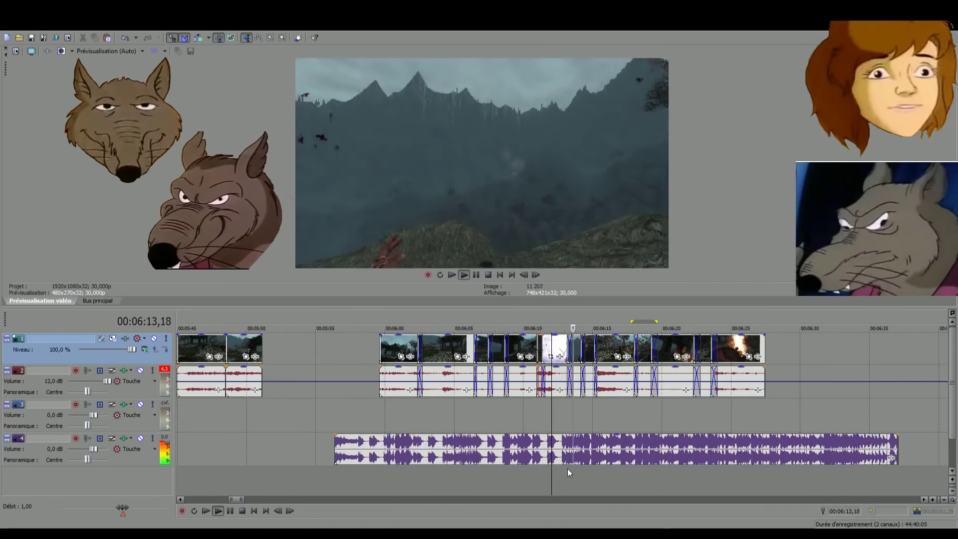
{"action": "scroll", "coordinate": [567, 472], "scroll_direction": "up", "scroll_amount": 2}
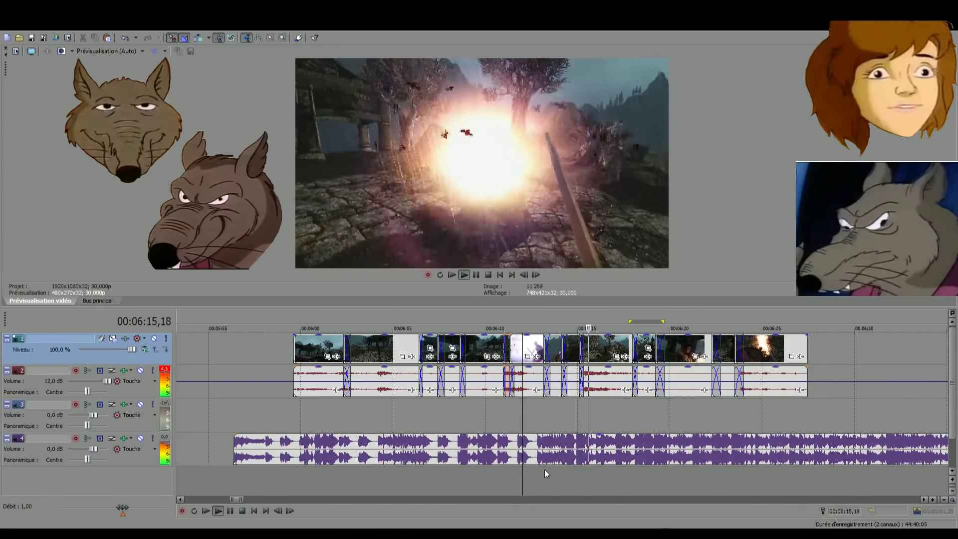
{"action": "left_click", "coordinate": [552, 477]}
{"action": "scroll", "coordinate": [555, 478], "scroll_direction": "up", "scroll_amount": 2}
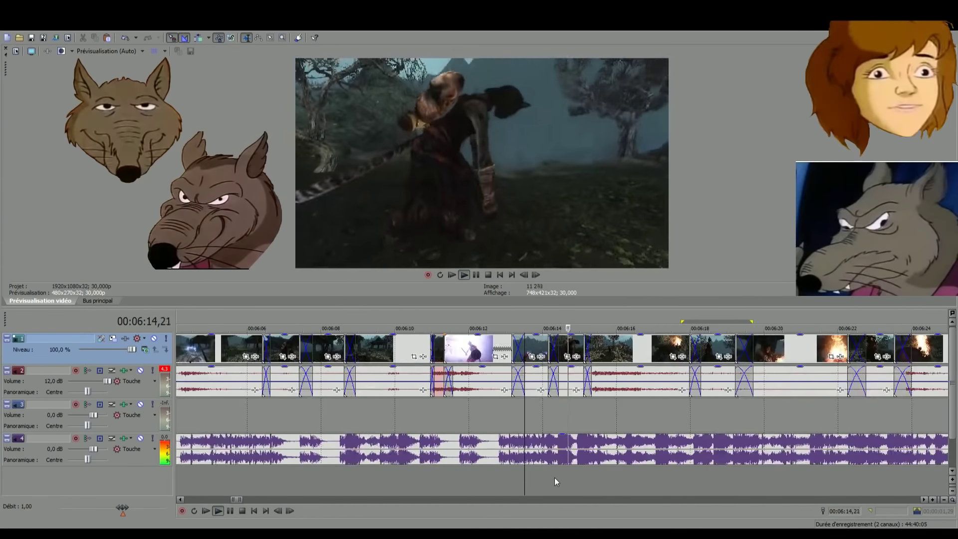
{"action": "scroll", "coordinate": [554, 477], "scroll_direction": "up", "scroll_amount": 2}
{"action": "left_click", "coordinate": [475, 480]}
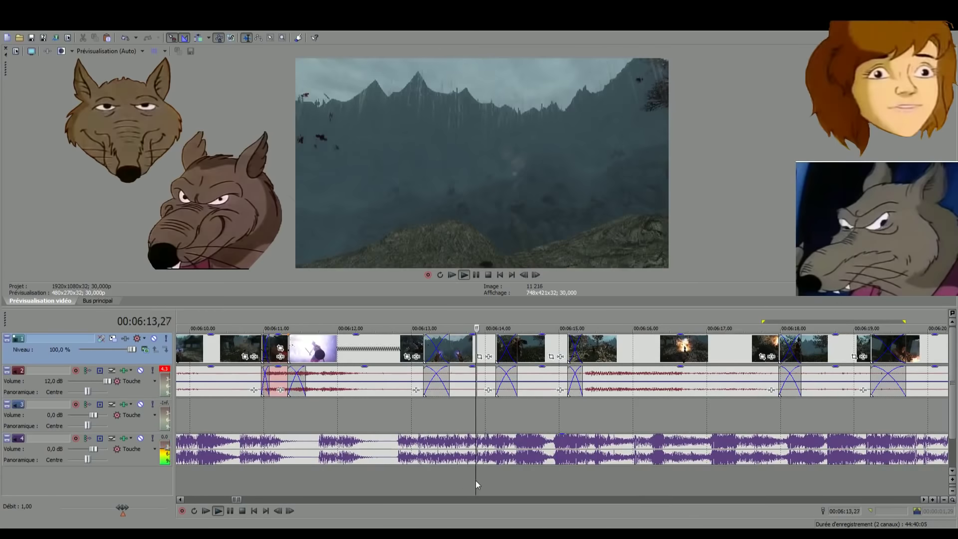
{"action": "left_click", "coordinate": [462, 483]}
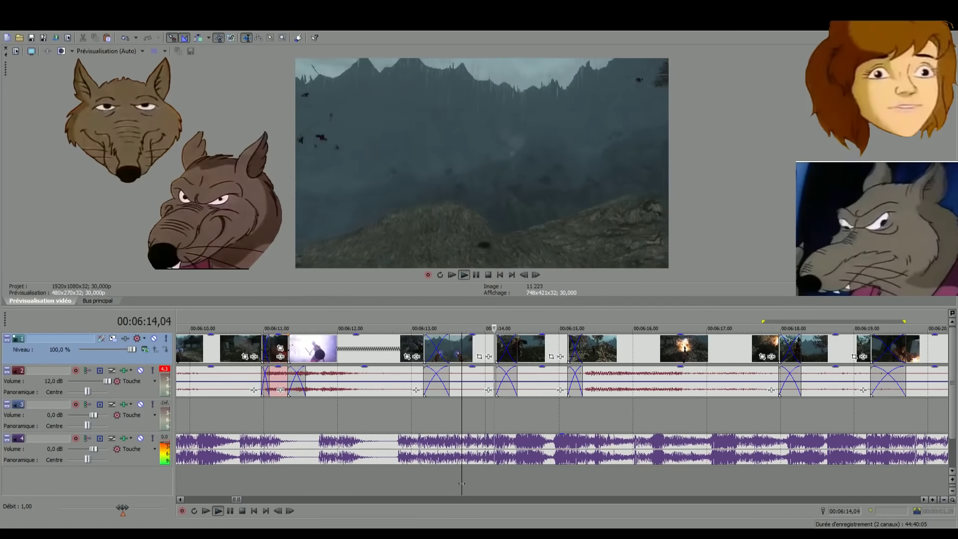
{"action": "key", "text": "space"}
{"action": "left_click", "coordinate": [499, 475]}
{"action": "key", "text": "space"}
{"action": "key", "text": "space"}
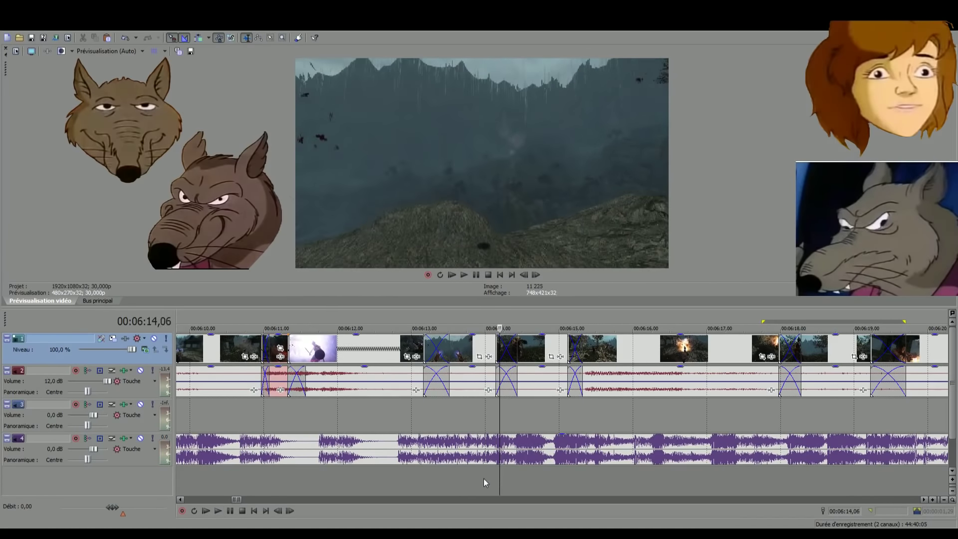
{"action": "key", "text": "space"}
{"action": "key", "text": "space"}
Slide the clip starting near 06:13 to change its crossfade overlap, then replay it
{"action": "left_click", "coordinate": [495, 349]}
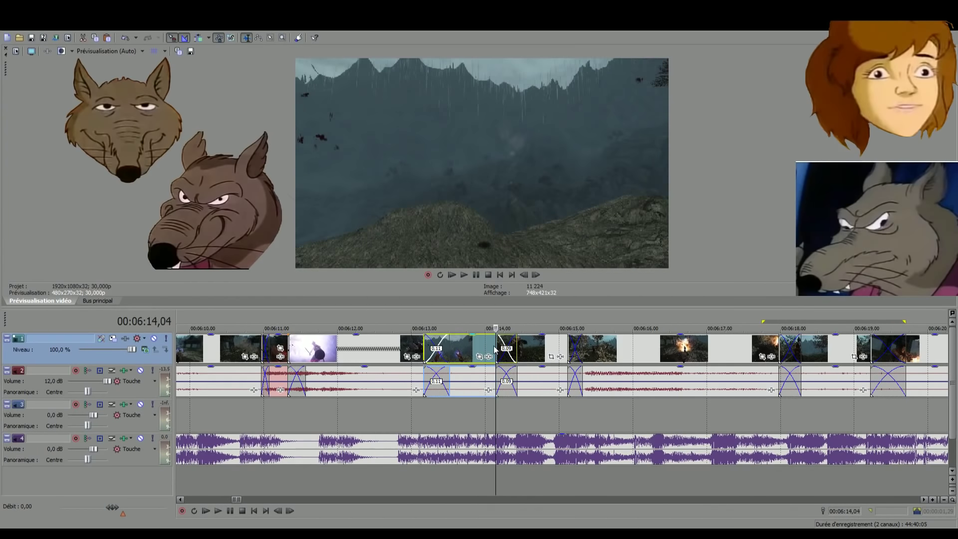
{"action": "left_click_drag", "start_coordinate": [495, 346], "coordinate": [536, 348]}
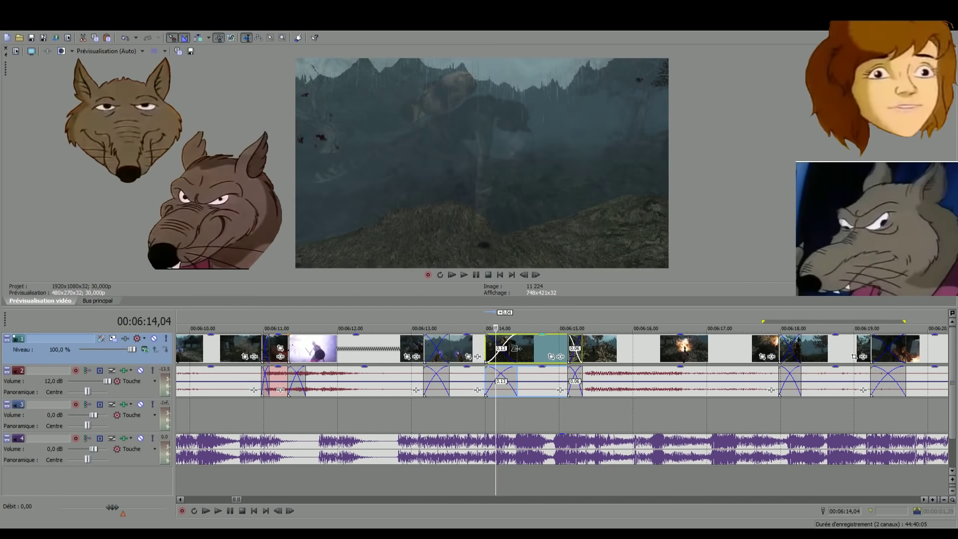
{"action": "left_click", "coordinate": [456, 484]}
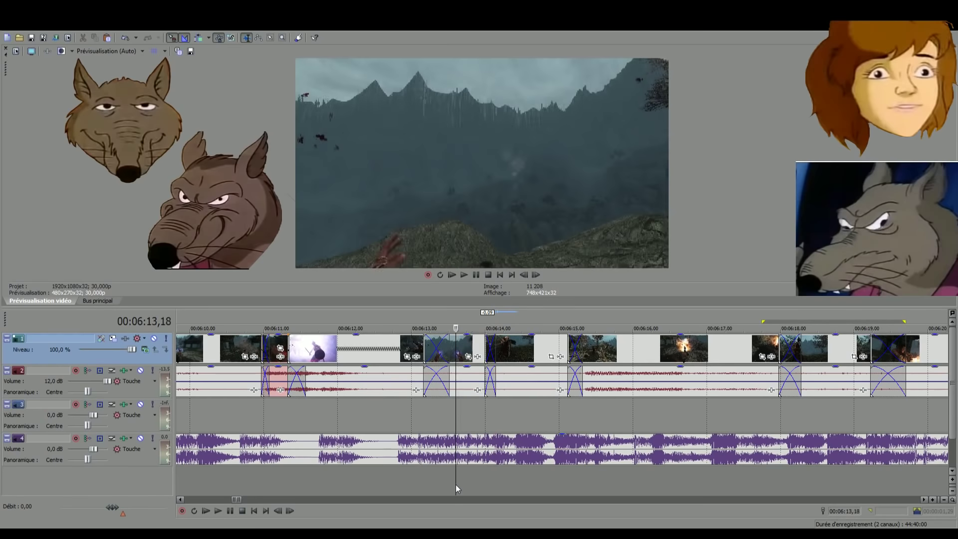
{"action": "key", "text": "space"}
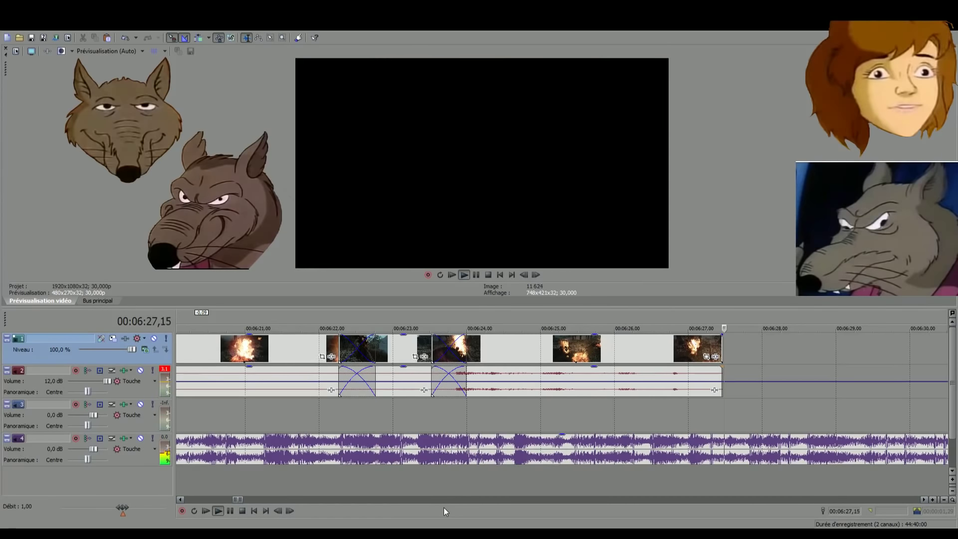
Preview the clips between about 06:46 and 06:58
{"action": "scroll", "coordinate": [606, 488], "scroll_direction": "down", "scroll_amount": 8}
{"action": "left_click", "coordinate": [688, 475]}
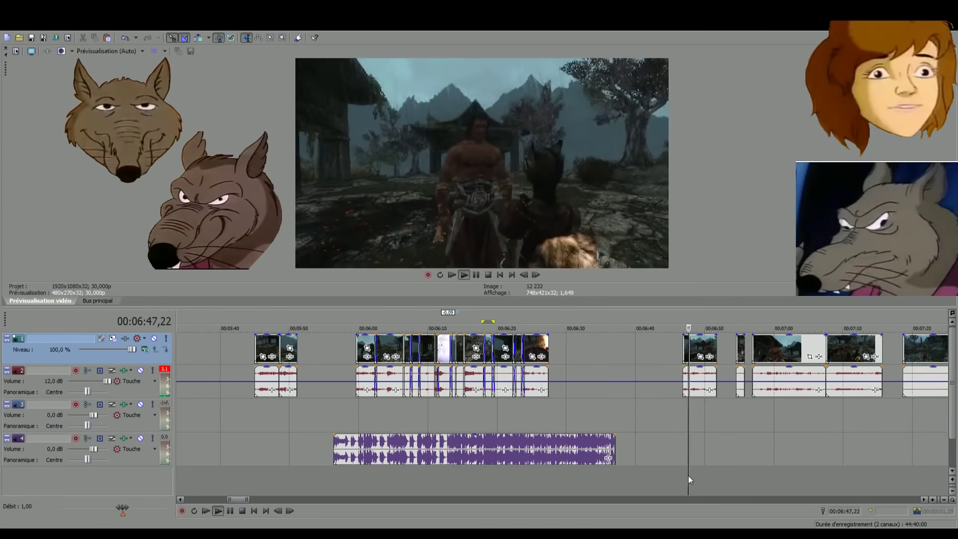
{"action": "scroll", "coordinate": [688, 472], "scroll_direction": "up", "scroll_amount": 6}
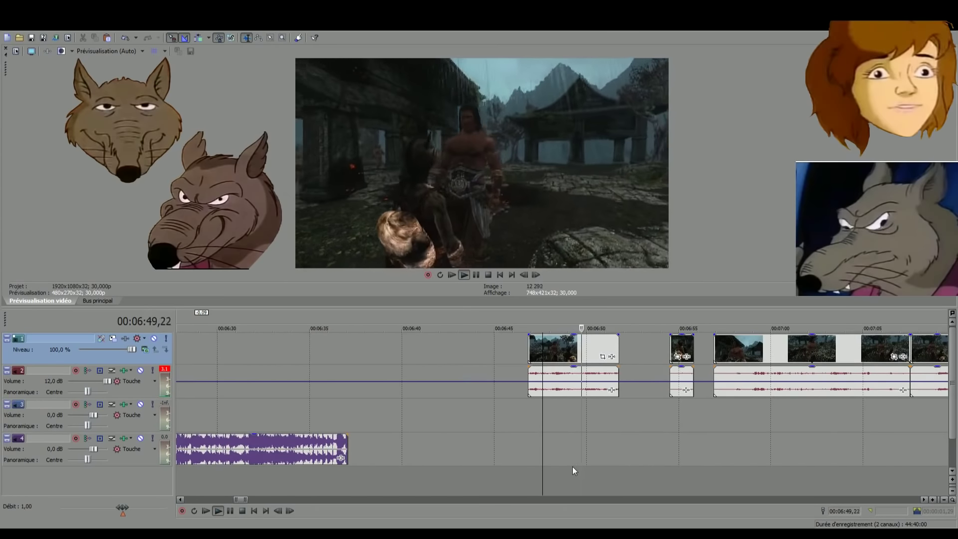
{"action": "left_click", "coordinate": [729, 482]}
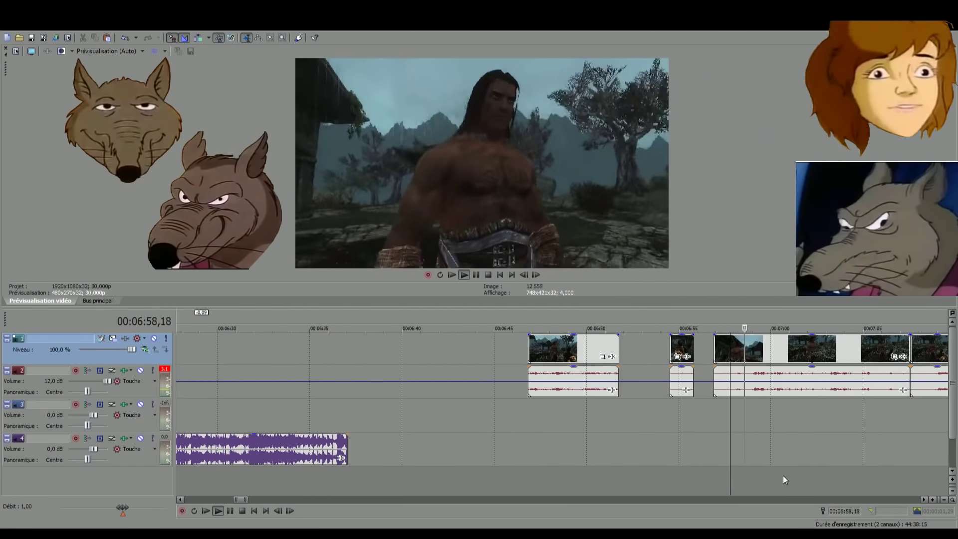
{"action": "left_click", "coordinate": [555, 483]}
Move the 06:48 clip beside the 06:27 clips with a short crossfade and play it back
{"action": "scroll", "coordinate": [555, 483], "scroll_direction": "down", "scroll_amount": 3}
{"action": "left_click_drag", "start_coordinate": [547, 360], "coordinate": [359, 360]}
{"action": "left_click", "coordinate": [358, 480]}
{"action": "scroll", "coordinate": [358, 478], "scroll_direction": "up", "scroll_amount": 3}
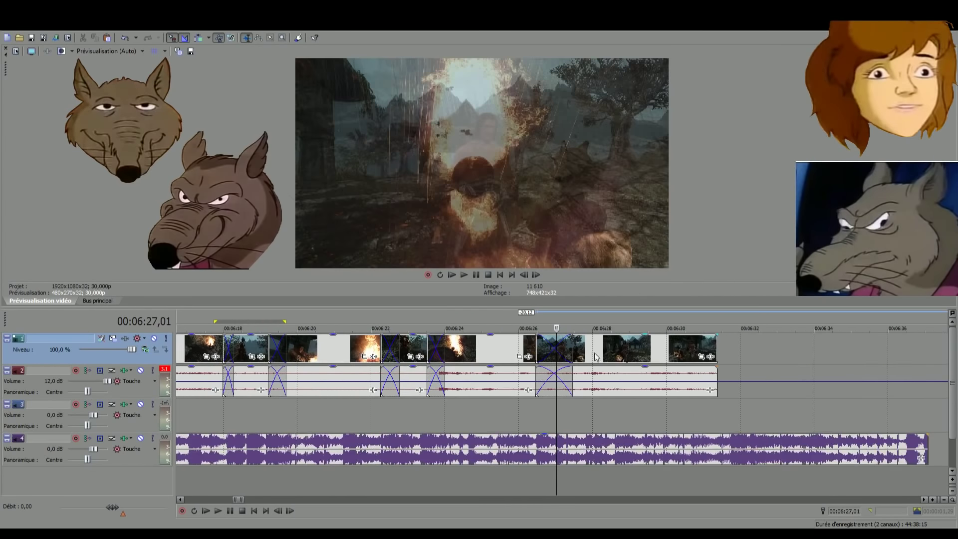
{"action": "mouse_move", "coordinate": [597, 358]}
{"action": "left_mouse_down"}
{"action": "mouse_move", "coordinate": [621, 350]}
{"action": "mouse_move", "coordinate": [600, 375]}
{"action": "left_mouse_up"}
{"action": "left_click", "coordinate": [546, 480]}
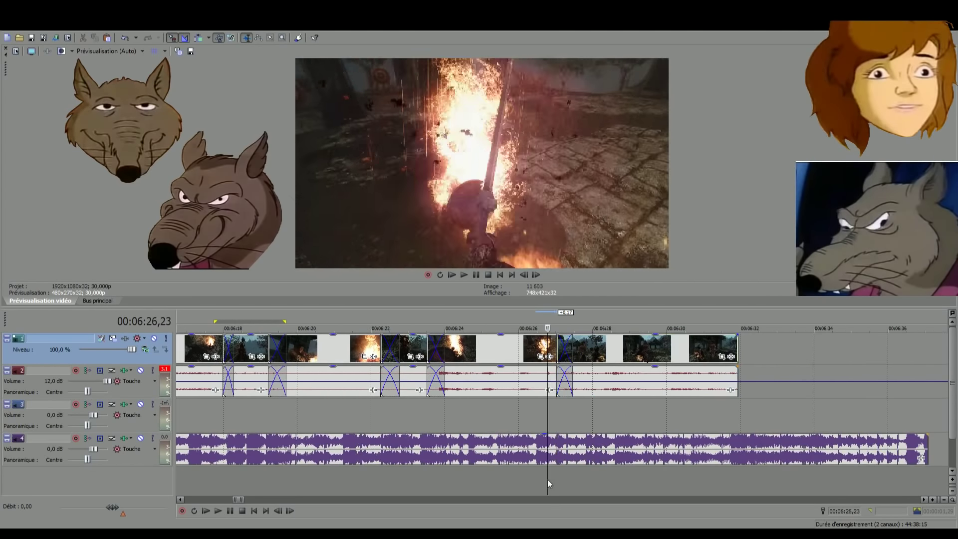
{"action": "key", "text": "space"}
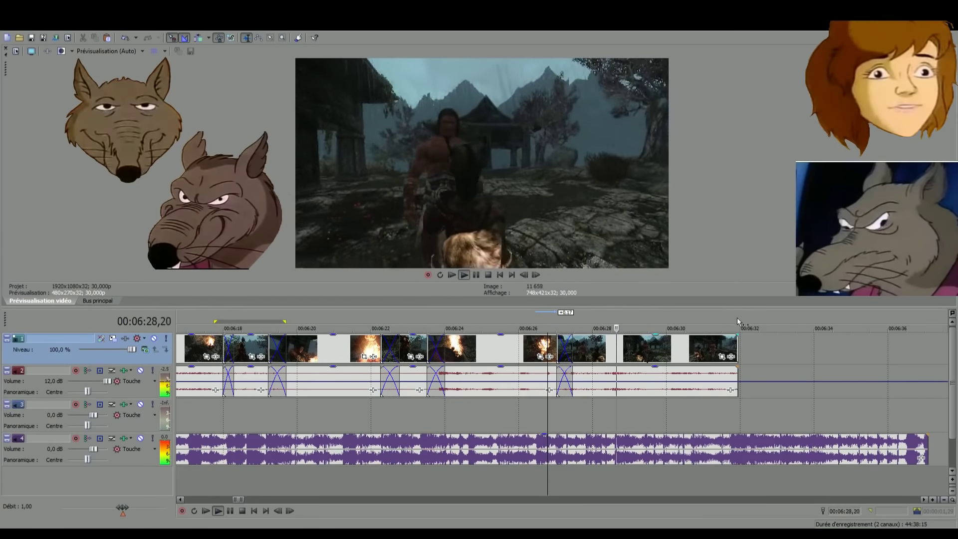
{"action": "key", "text": "space"}
{"action": "key", "text": "space"}
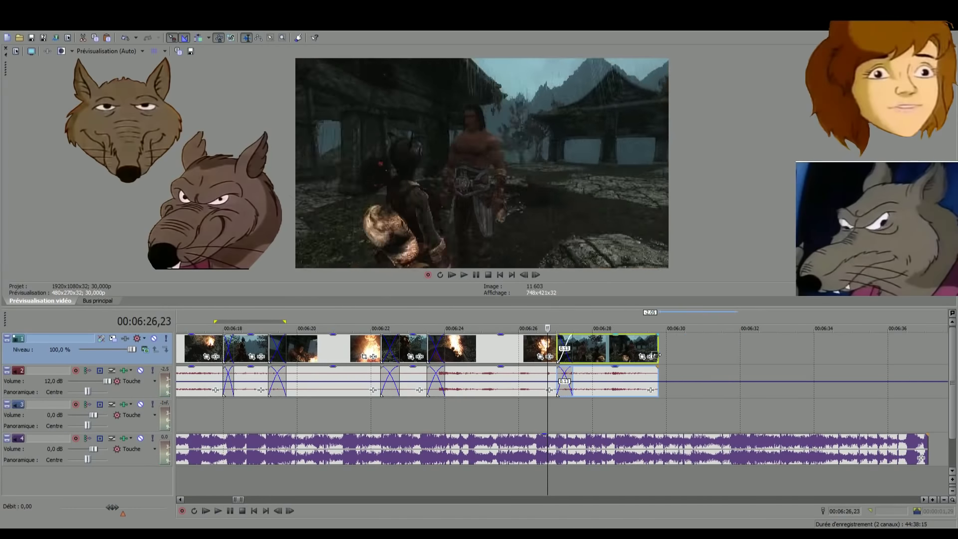
{"action": "scroll", "coordinate": [626, 493], "scroll_direction": "down", "scroll_amount": 3}
{"action": "scroll", "coordinate": [668, 494], "scroll_direction": "down", "scroll_amount": 3}
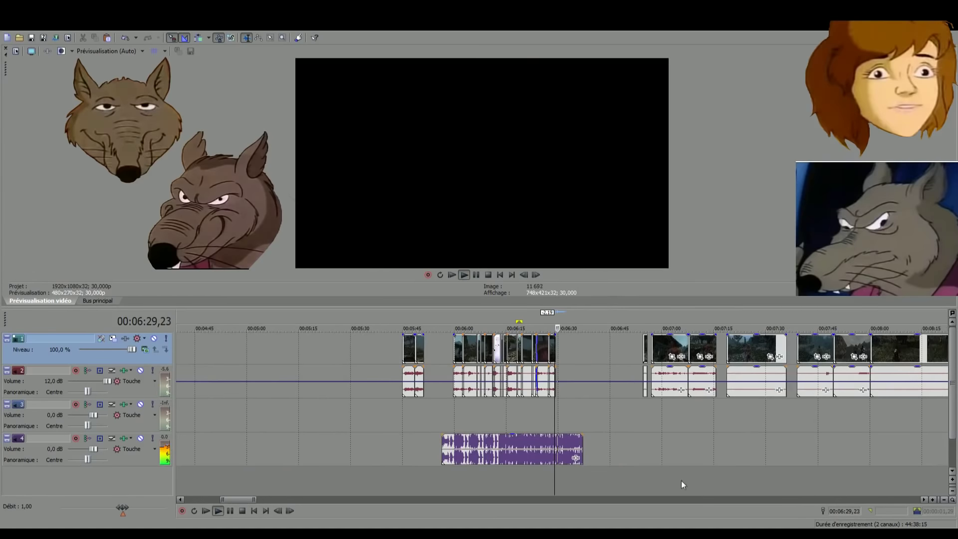
{"action": "left_click", "coordinate": [669, 488]}
Skim the footage from about 07:12 to 08:14 to pick clips to reuse
{"action": "scroll", "coordinate": [673, 481], "scroll_direction": "up", "scroll_amount": 2}
{"action": "left_click", "coordinate": [627, 479]}
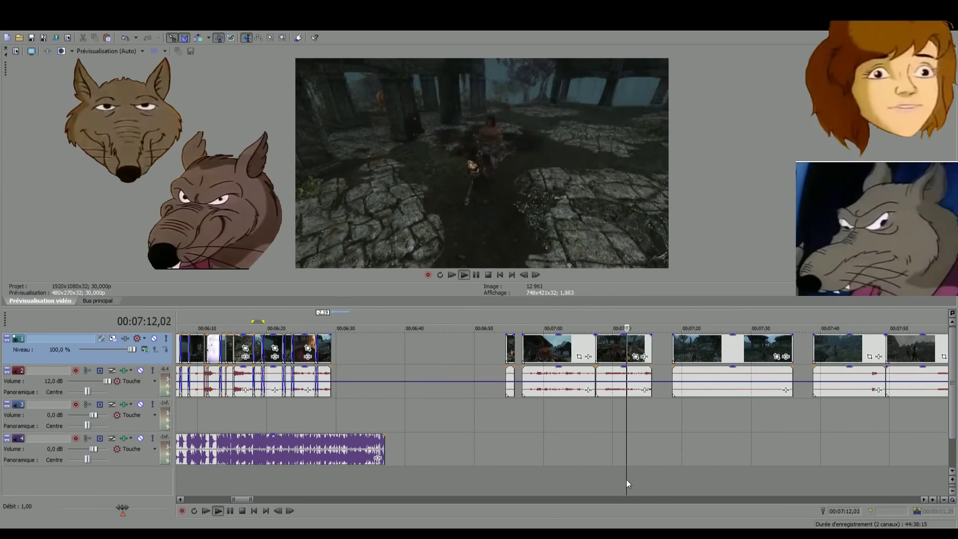
{"action": "left_click", "coordinate": [700, 474]}
{"action": "left_click", "coordinate": [760, 472]}
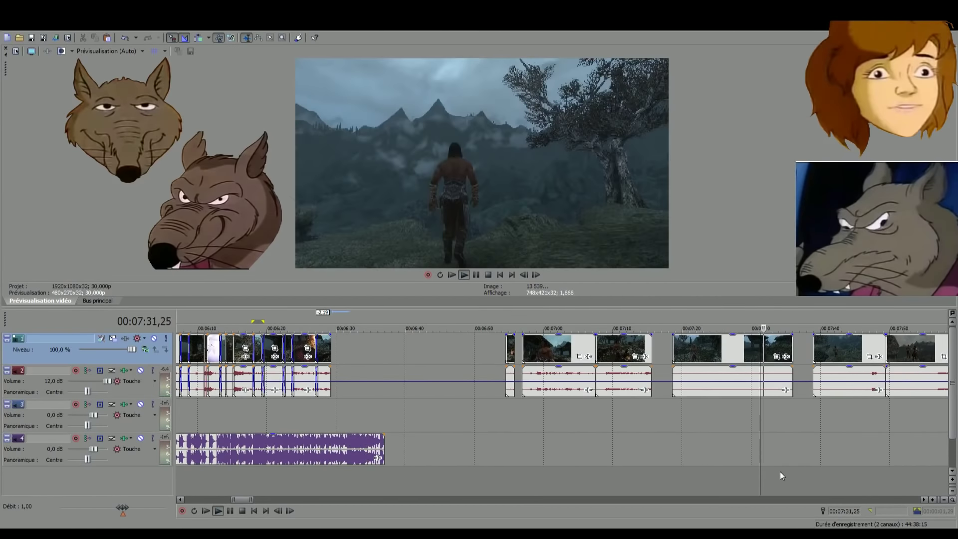
{"action": "left_click", "coordinate": [781, 472]}
{"action": "scroll", "coordinate": [775, 471], "scroll_direction": "up", "scroll_amount": 2}
{"action": "left_click", "coordinate": [626, 480]}
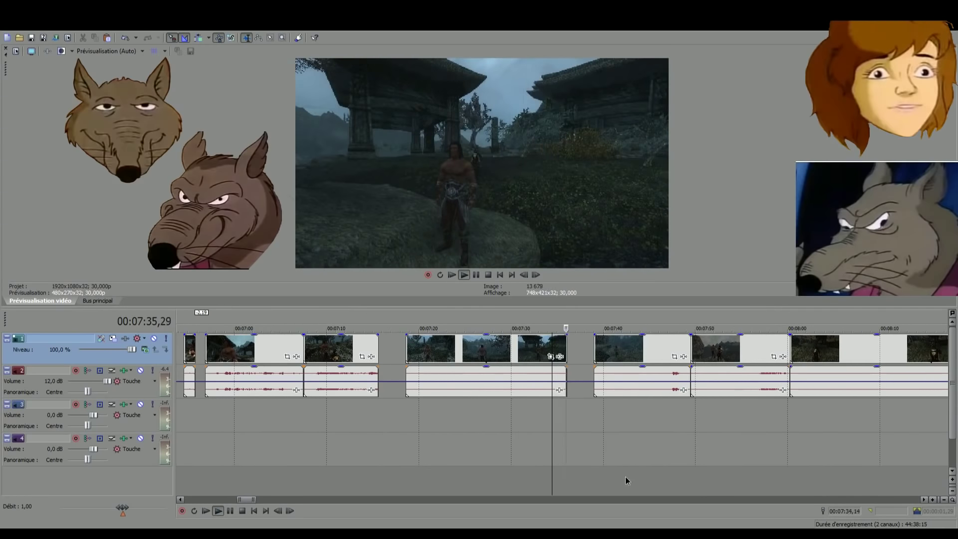
{"action": "left_click", "coordinate": [609, 480]}
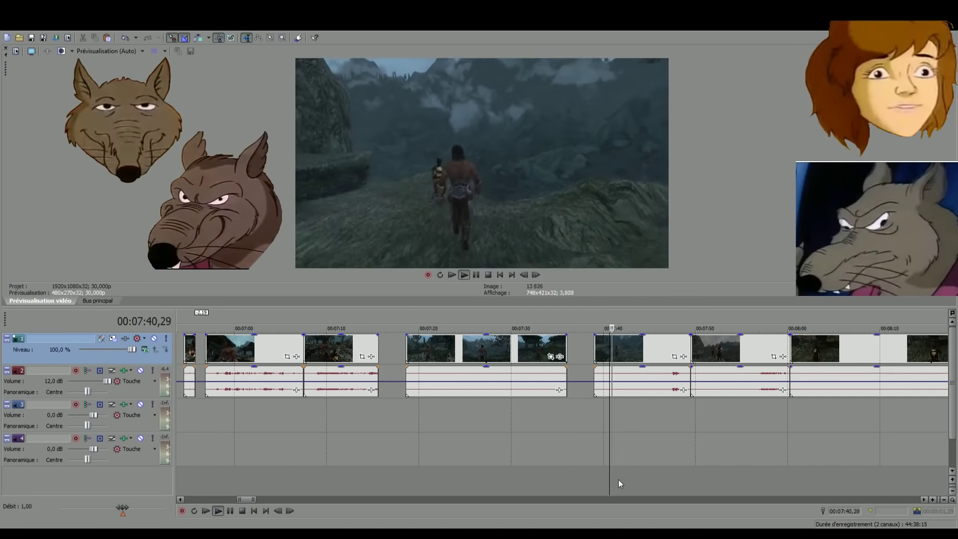
{"action": "left_click", "coordinate": [717, 473]}
{"action": "scroll", "coordinate": [721, 475], "scroll_direction": "down", "scroll_amount": 1}
{"action": "left_click", "coordinate": [543, 487]}
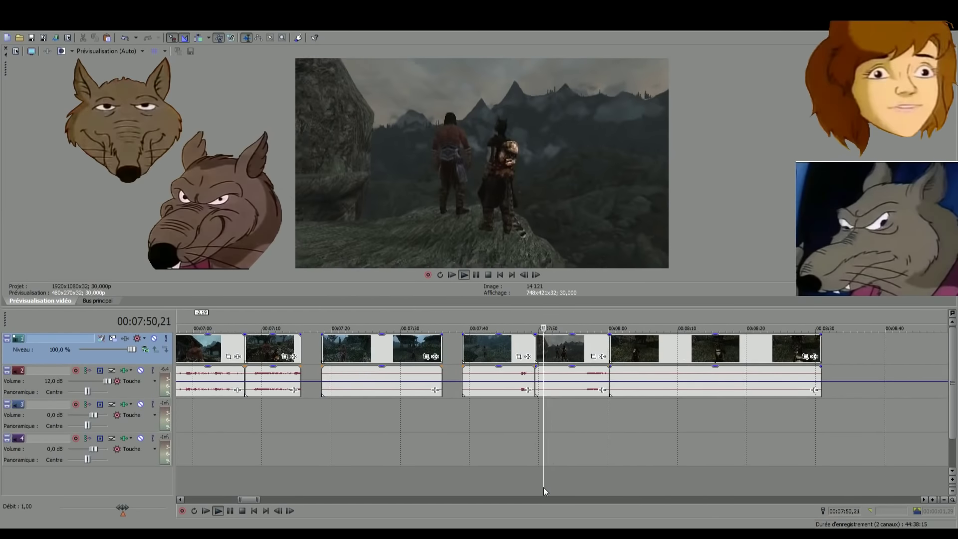
{"action": "left_click", "coordinate": [534, 487]}
{"action": "left_click", "coordinate": [504, 488]}
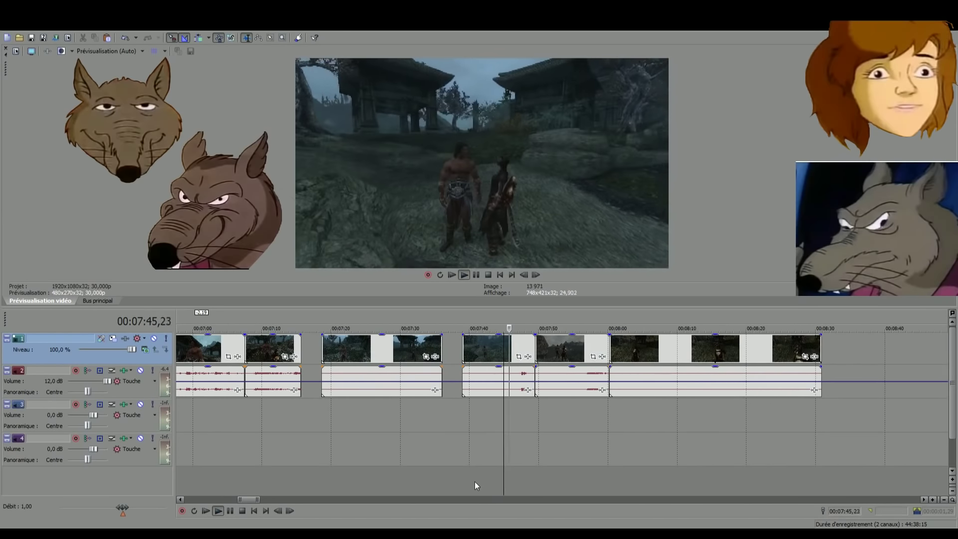
{"action": "left_click", "coordinate": [470, 482]}
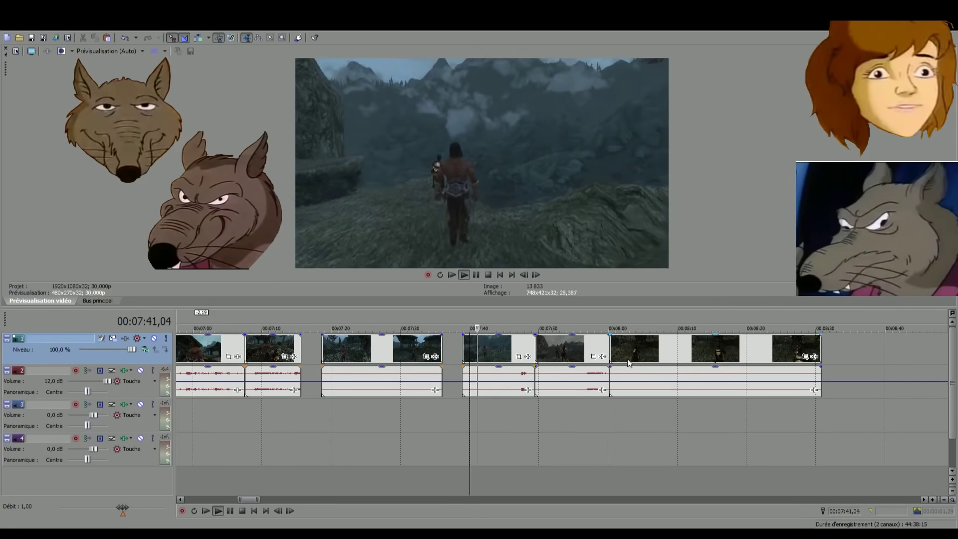
{"action": "left_click", "coordinate": [639, 483]}
{"action": "left_click", "coordinate": [711, 477]}
{"action": "scroll", "coordinate": [599, 469], "scroll_direction": "down", "scroll_amount": 3}
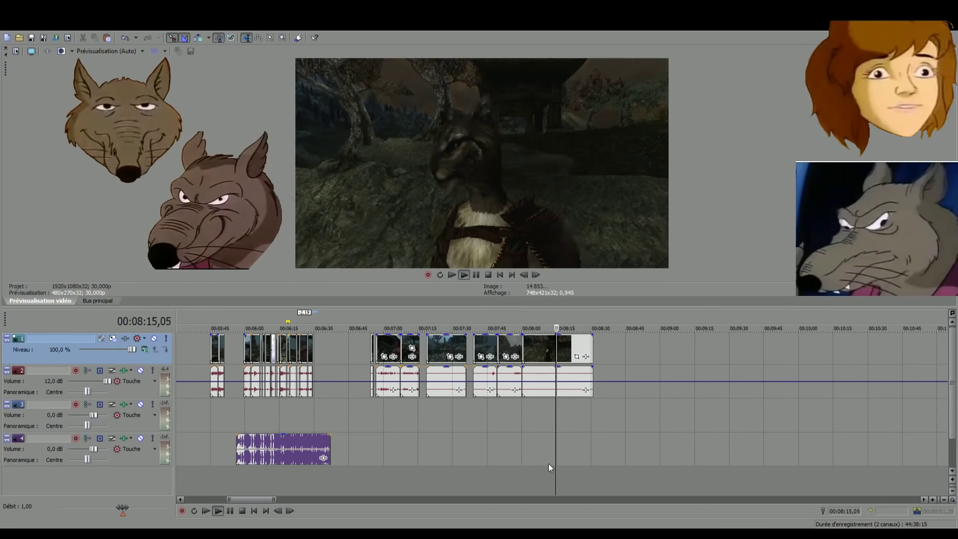
Move the three clips from around 08:00 earlier to about 06:33 and preview them
{"action": "left_click", "coordinate": [372, 339]}
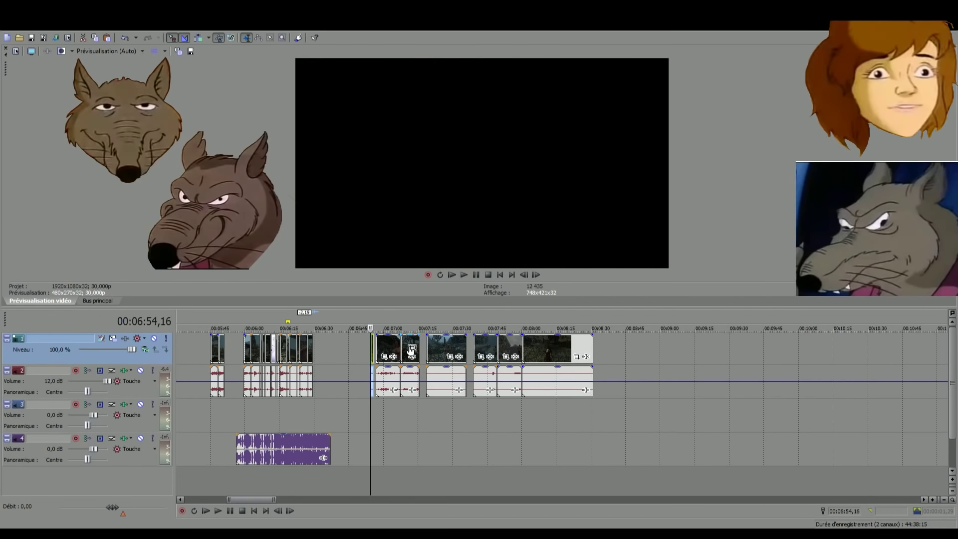
{"action": "left_click_drag", "start_coordinate": [438, 345], "coordinate": [688, 346]}
{"action": "left_click", "coordinate": [563, 349]}
{"action": "left_click_drag", "start_coordinate": [483, 342], "coordinate": [344, 353]}
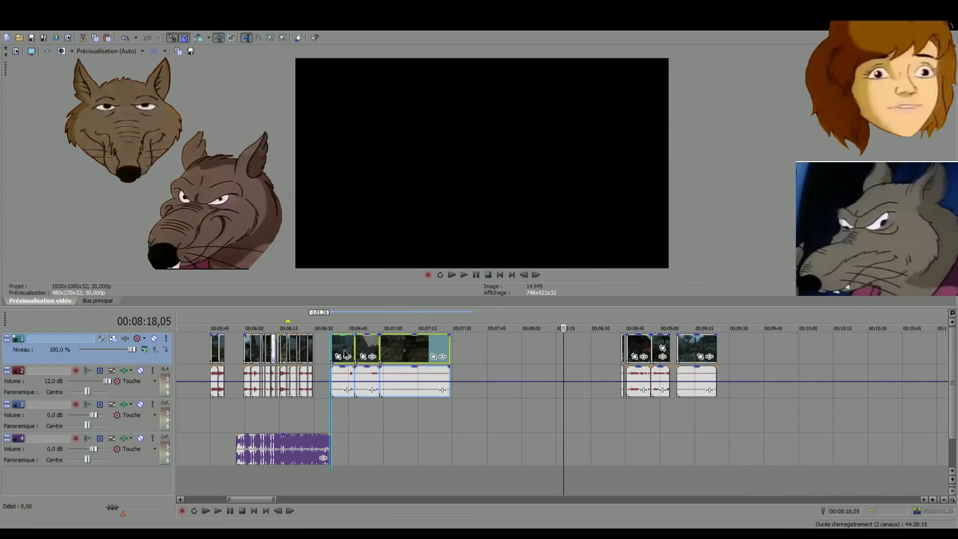
{"action": "scroll", "coordinate": [330, 480], "scroll_direction": "up", "scroll_amount": 5}
{"action": "key", "text": "space"}
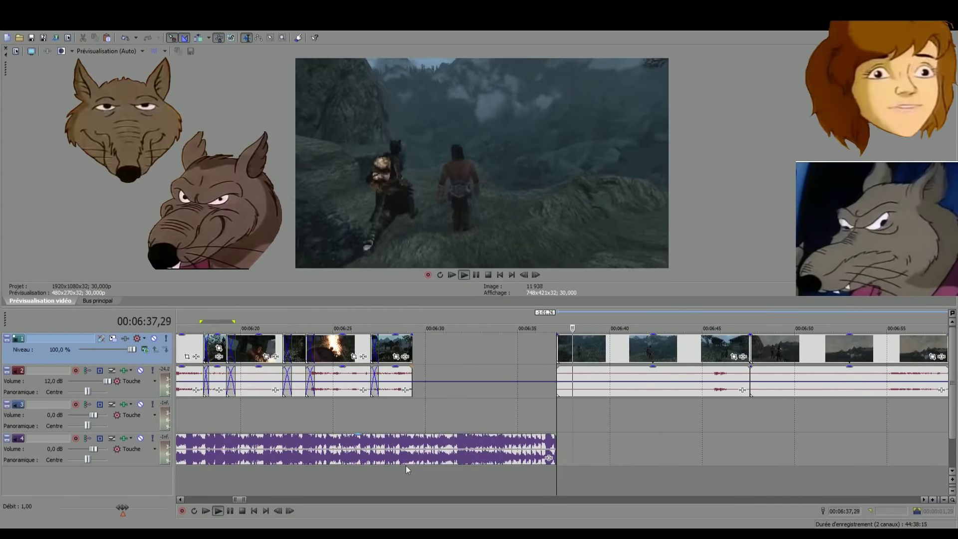
{"action": "left_click", "coordinate": [364, 483]}
{"action": "scroll", "coordinate": [723, 390], "scroll_direction": "down", "scroll_amount": 2}
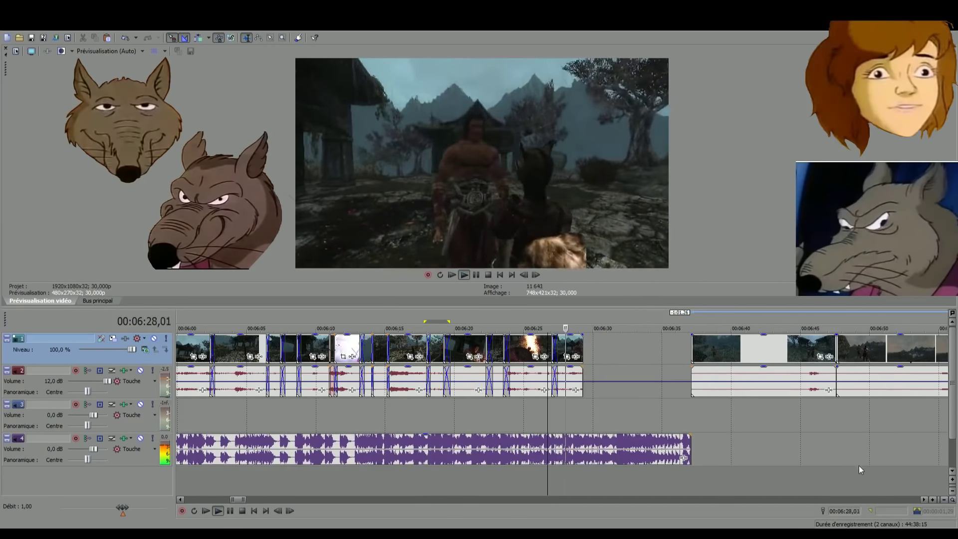
{"action": "left_click", "coordinate": [875, 477]}
{"action": "scroll", "coordinate": [875, 478], "scroll_direction": "up", "scroll_amount": 1}
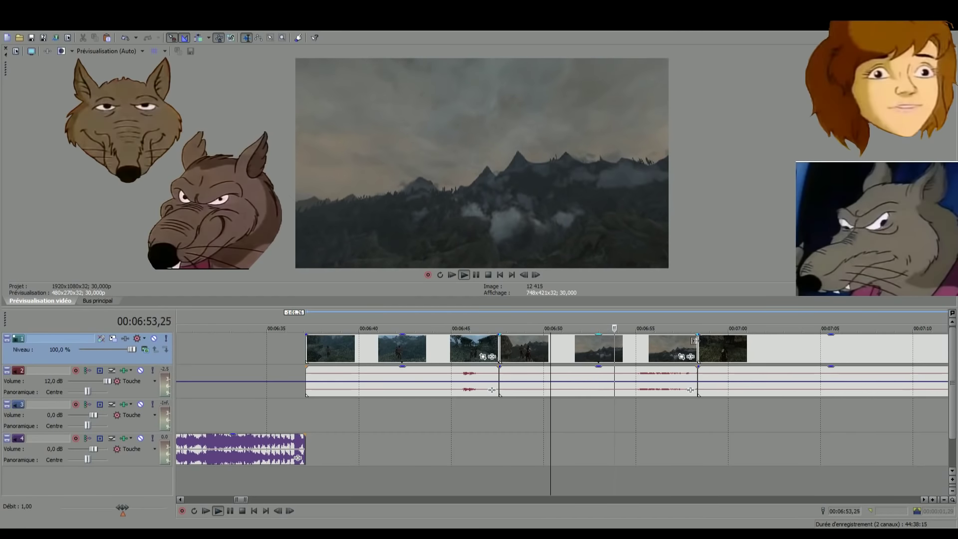
Shorten the middle clip, move it earlier, and trim the start of the 06:31 clip
{"action": "left_click_drag", "start_coordinate": [697, 341], "coordinate": [229, 358]}
{"action": "left_click", "coordinate": [205, 493]}
{"action": "scroll", "coordinate": [250, 484], "scroll_direction": "down", "scroll_amount": 2}
{"action": "scroll", "coordinate": [280, 482], "scroll_direction": "up", "scroll_amount": 2}
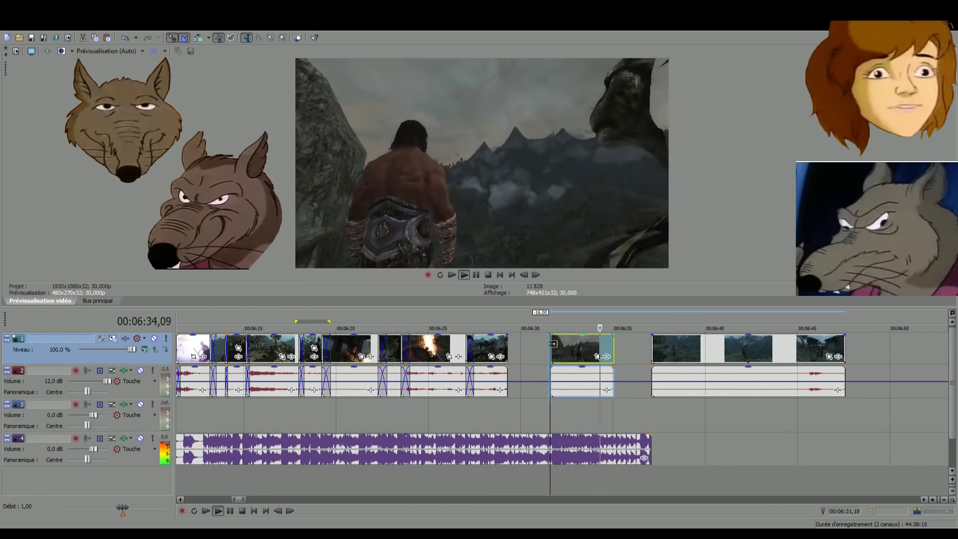
{"action": "left_click_drag", "start_coordinate": [551, 345], "coordinate": [525, 343]}
{"action": "scroll", "coordinate": [529, 486], "scroll_direction": "up", "scroll_amount": 2}
{"action": "left_click", "coordinate": [486, 472]}
{"action": "left_click", "coordinate": [493, 480]}
{"action": "left_click", "coordinate": [508, 495]}
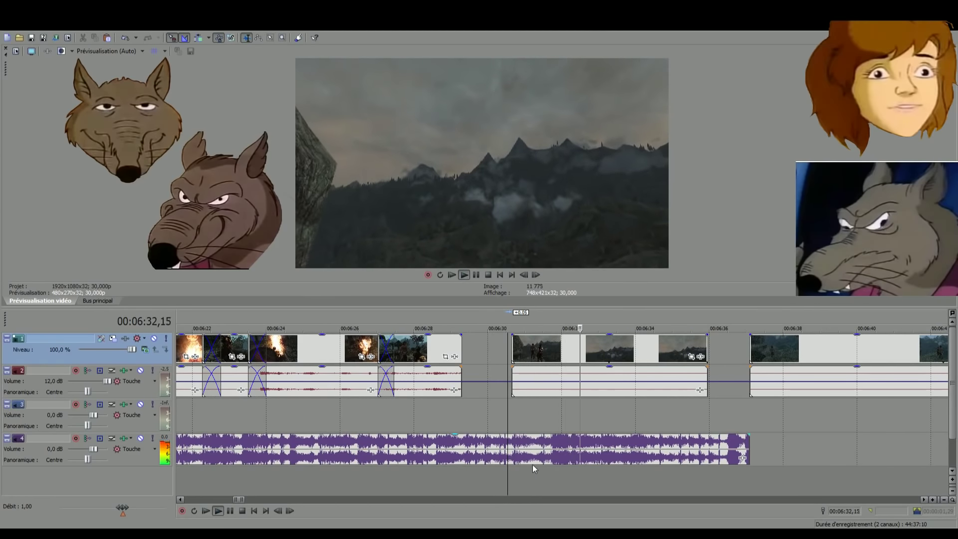
Trim the end of the clip shorter and check playback around 07:01
{"action": "left_click_drag", "start_coordinate": [706, 345], "coordinate": [651, 347]}
{"action": "scroll", "coordinate": [682, 358], "scroll_direction": "down", "scroll_amount": 3}
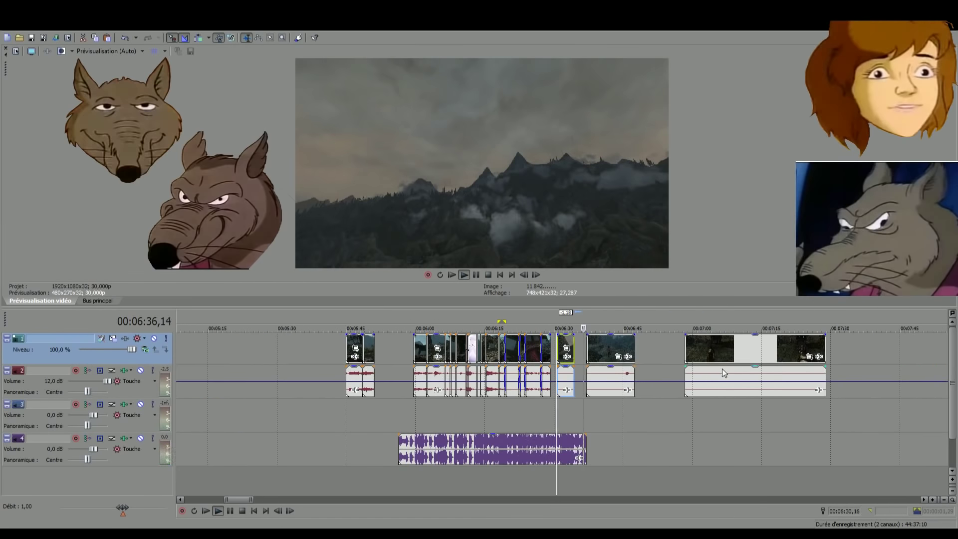
{"action": "scroll", "coordinate": [654, 490], "scroll_direction": "right", "scroll_amount": 5}
{"action": "left_click", "coordinate": [616, 487]}
{"action": "scroll", "coordinate": [616, 486], "scroll_direction": "right", "scroll_amount": 2}
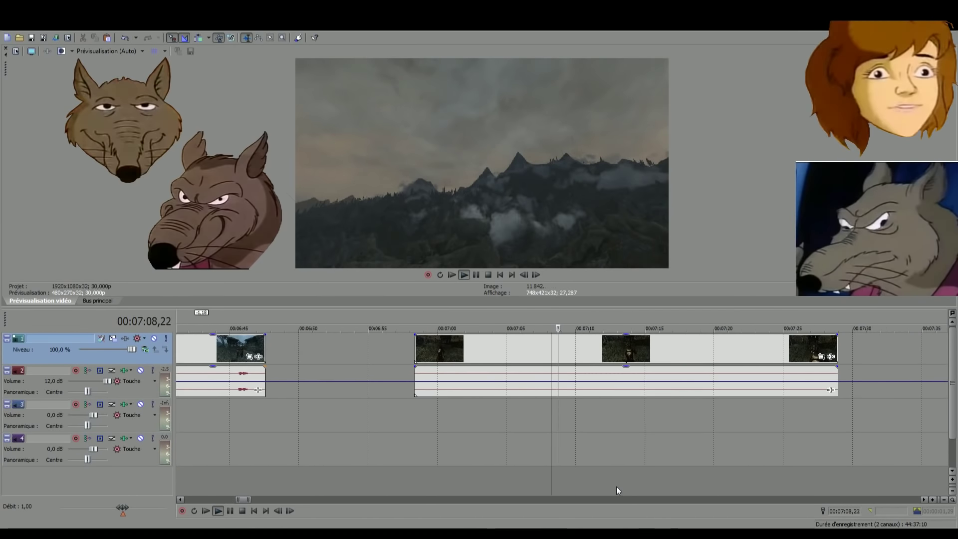
{"action": "scroll", "coordinate": [561, 499], "scroll_direction": "down", "scroll_amount": 2}
{"action": "scroll", "coordinate": [560, 499], "scroll_direction": "up", "scroll_amount": 2}
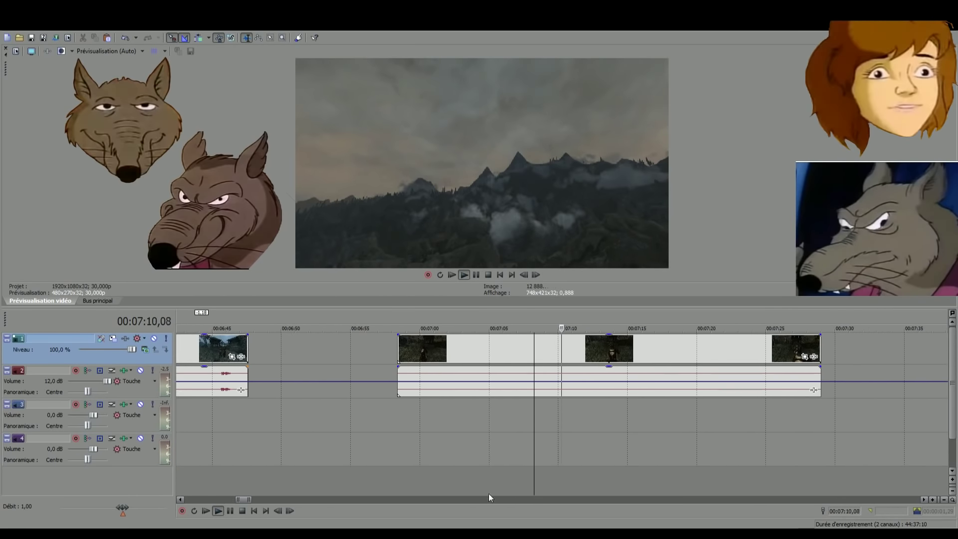
{"action": "left_click", "coordinate": [447, 486]}
{"action": "key", "text": "space"}
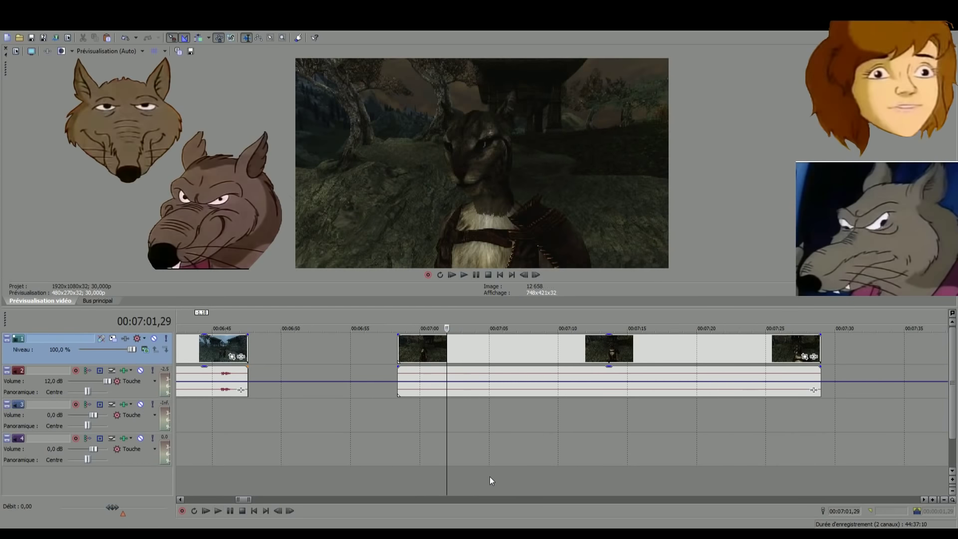
Loop the full span of the long 06:58–07:28 gameplay clip
{"action": "double_click", "coordinate": [495, 355]}
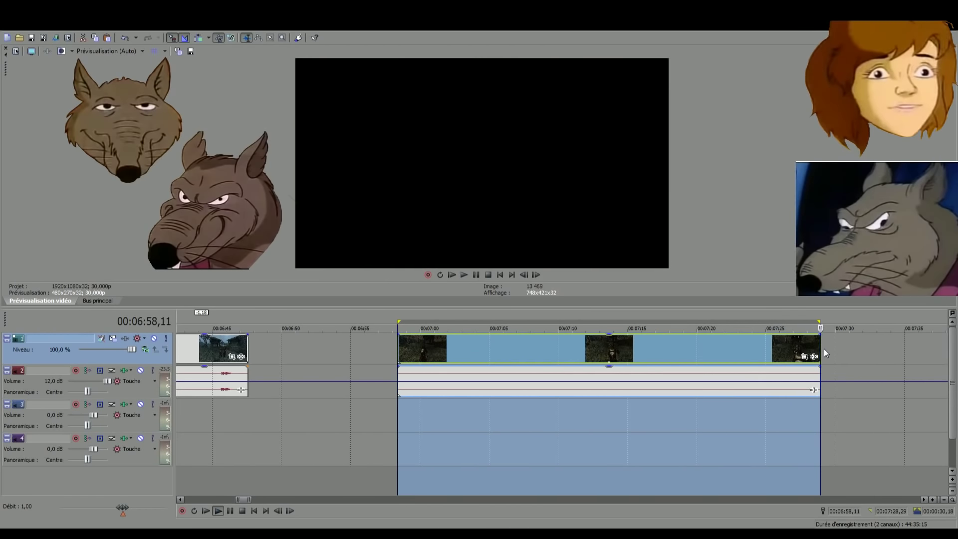
Trim the long clip's end much shorter and preview the cut from 06:54
{"action": "left_click_drag", "start_coordinate": [819, 387], "coordinate": [476, 386]}
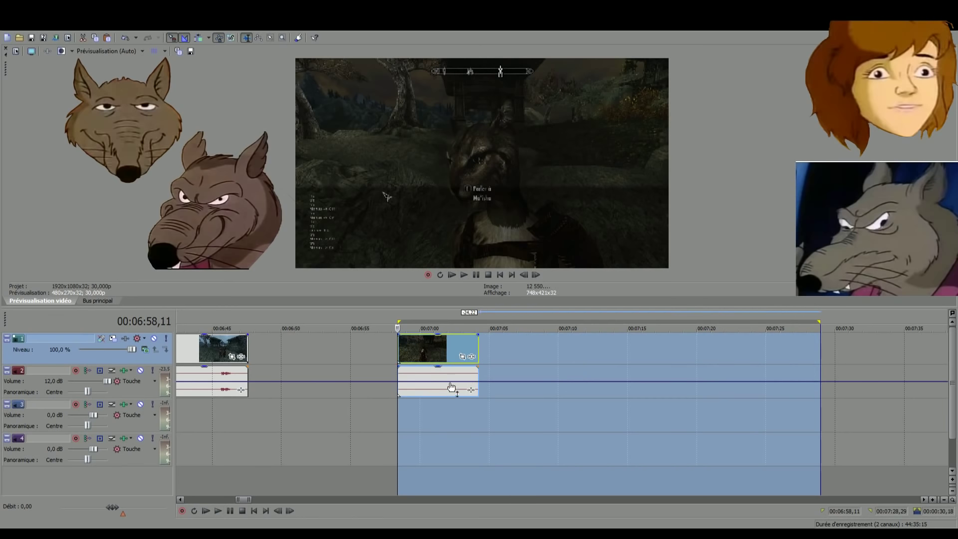
{"action": "scroll", "coordinate": [469, 441], "scroll_direction": "up", "scroll_amount": 1}
{"action": "left_click", "coordinate": [469, 441]}
{"action": "key", "text": "space"}
{"action": "scroll", "coordinate": [629, 437], "scroll_direction": "up", "scroll_amount": 1}
{"action": "scroll", "coordinate": [718, 437], "scroll_direction": "down", "scroll_amount": 2}
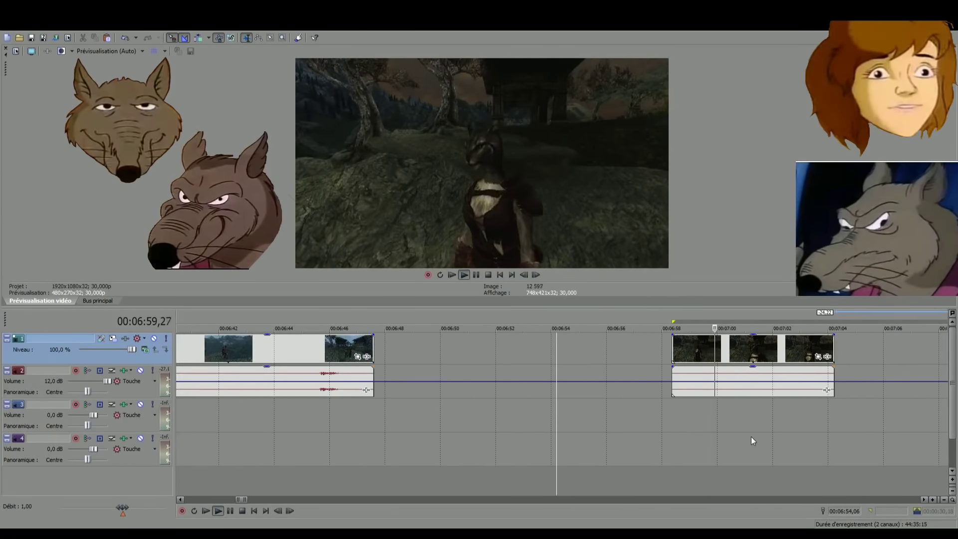
Trim the right clip's start later and overlap it onto the earlier clip for a crossfade
{"action": "left_click_drag", "start_coordinate": [672, 348], "coordinate": [704, 348]}
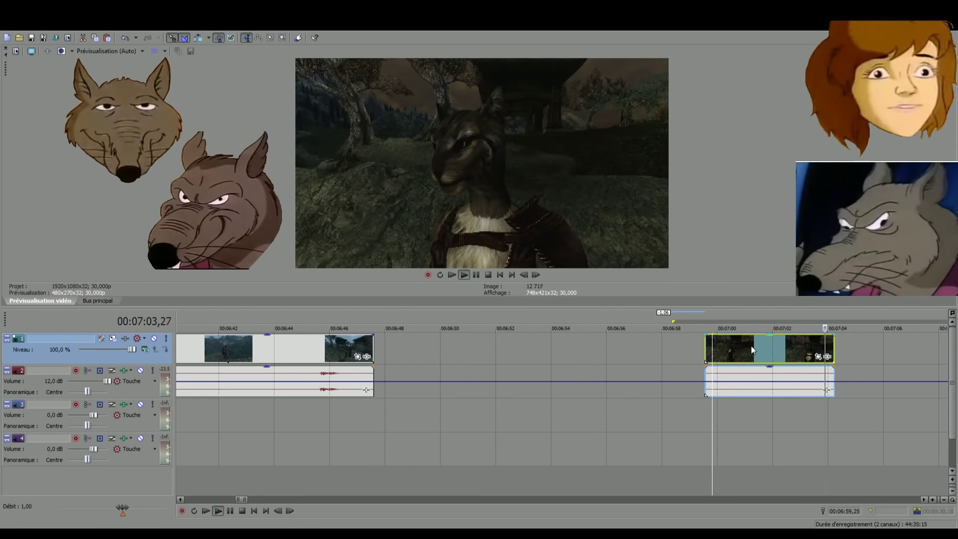
{"action": "key", "text": "space"}
{"action": "scroll", "coordinate": [750, 346], "scroll_direction": "down", "scroll_amount": 1}
{"action": "scroll", "coordinate": [749, 345], "scroll_direction": "down", "scroll_amount": 1}
{"action": "left_click_drag", "start_coordinate": [585, 350], "coordinate": [281, 351]}
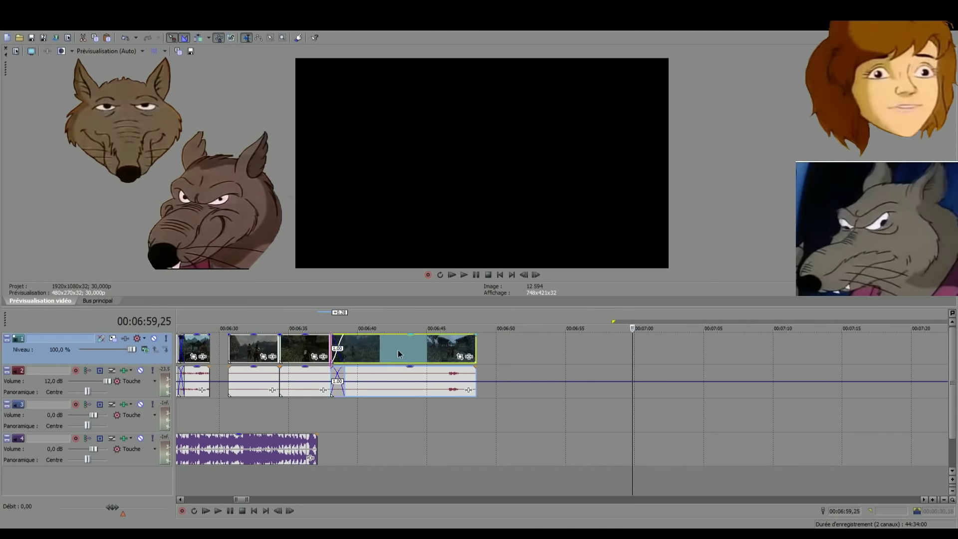
Preview the join near 06:33, then overlap the second clip onto the first to crossfade
{"action": "left_click", "coordinate": [283, 483]}
{"action": "scroll", "coordinate": [283, 483], "scroll_direction": "up", "scroll_amount": 5}
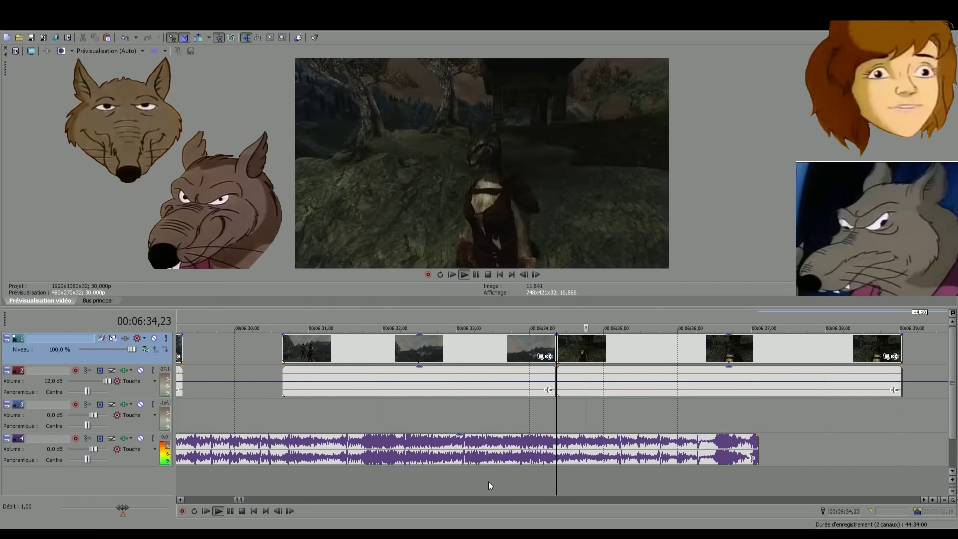
{"action": "left_click", "coordinate": [489, 481]}
{"action": "key", "text": "space"}
{"action": "key", "text": "space"}
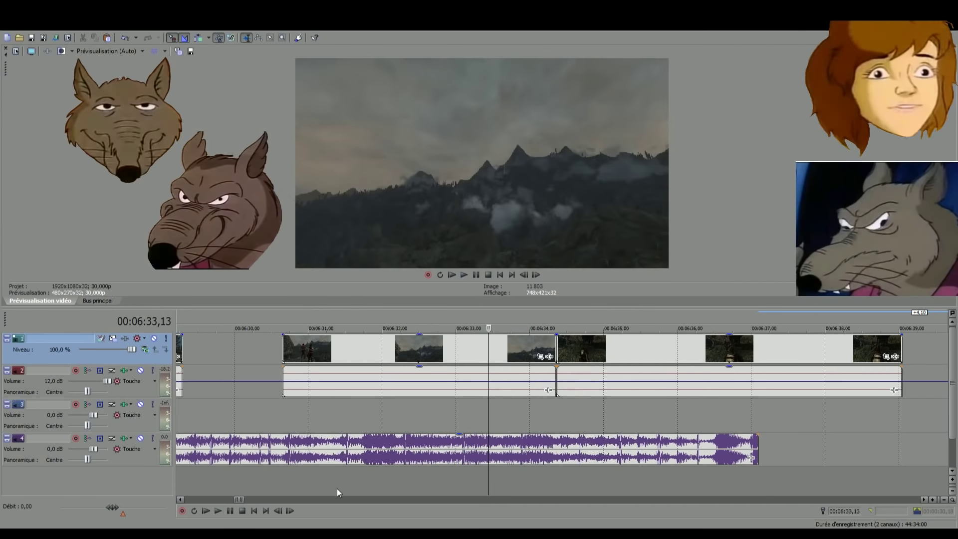
{"action": "left_click", "coordinate": [369, 469]}
{"action": "key", "text": "space"}
{"action": "left_click_drag", "start_coordinate": [617, 342], "coordinate": [580, 343]}
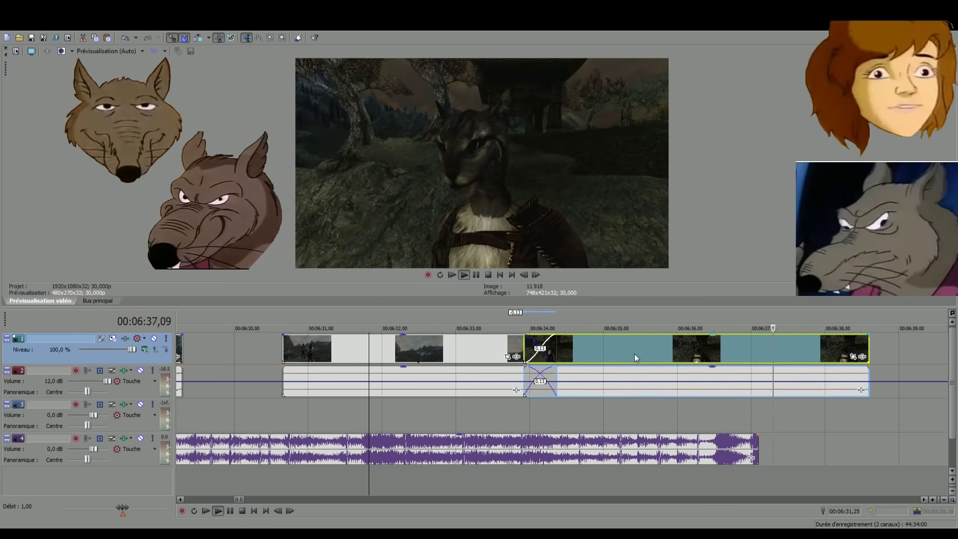
{"action": "key", "text": "space"}
Lengthen the crossfade by sliding the first clip right, previewing from about 06:30
{"action": "left_click", "coordinate": [256, 489]}
{"action": "key", "text": "space"}
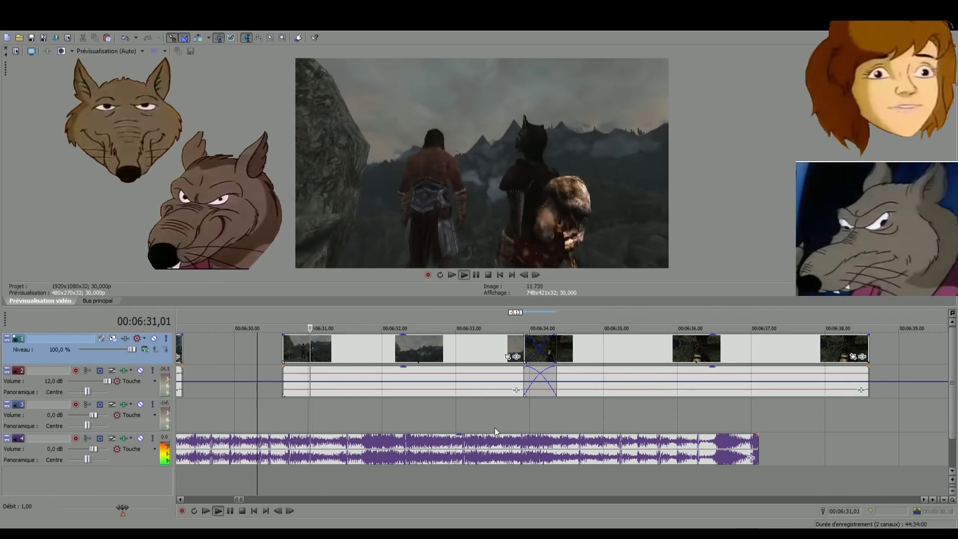
{"action": "left_click", "coordinate": [273, 492]}
{"action": "key", "text": "space"}
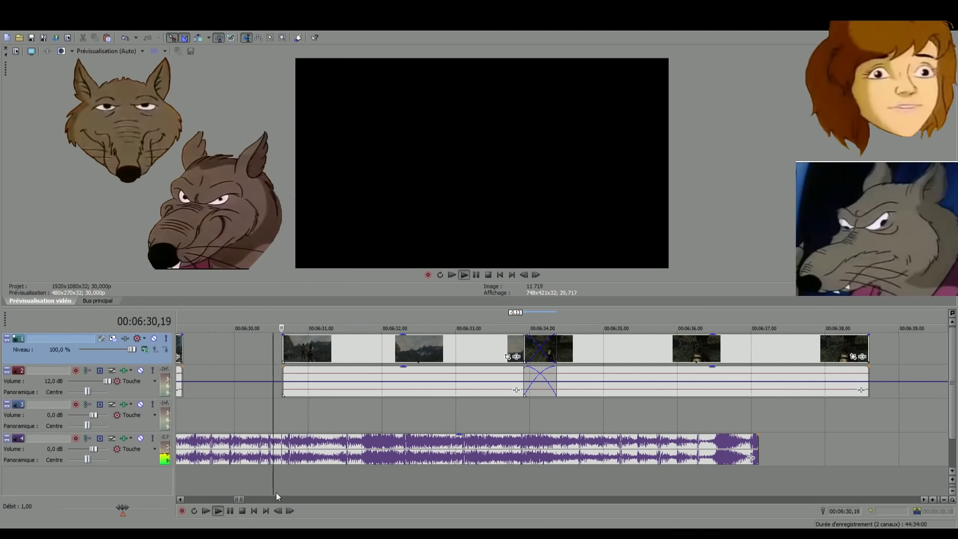
{"action": "key", "text": "space"}
{"action": "left_click_drag", "start_coordinate": [301, 345], "coordinate": [344, 350]}
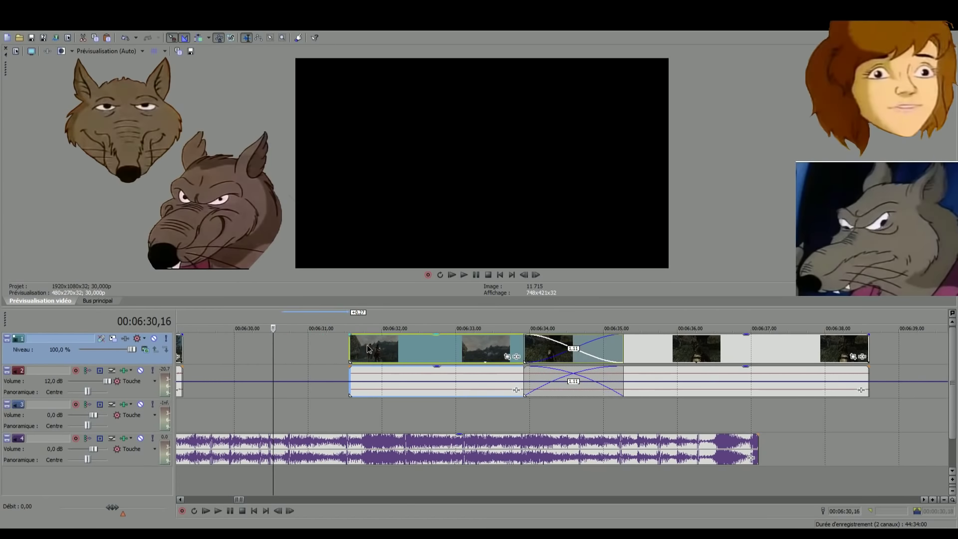
{"action": "left_click", "coordinate": [321, 474]}
{"action": "key", "text": "space"}
{"action": "left_click", "coordinate": [301, 464]}
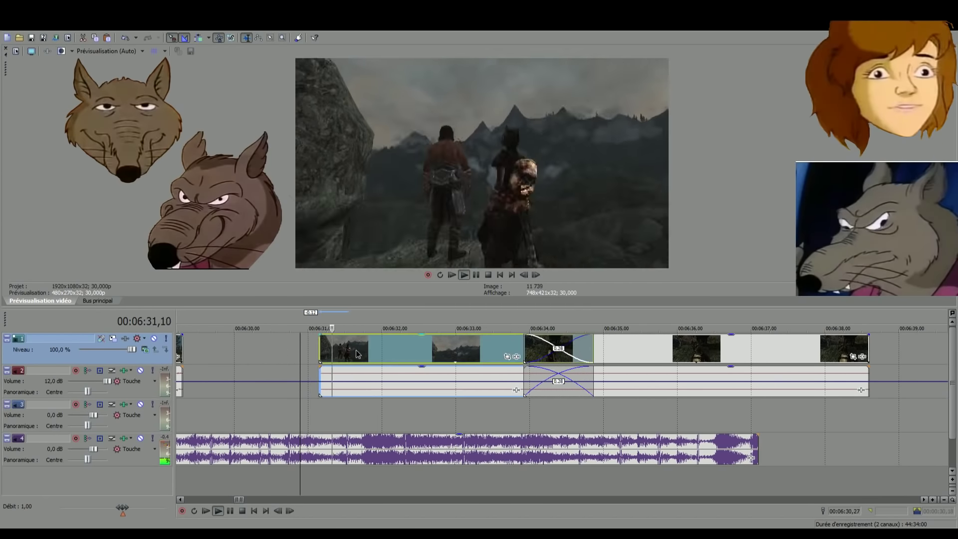
{"action": "left_click", "coordinate": [283, 479]}
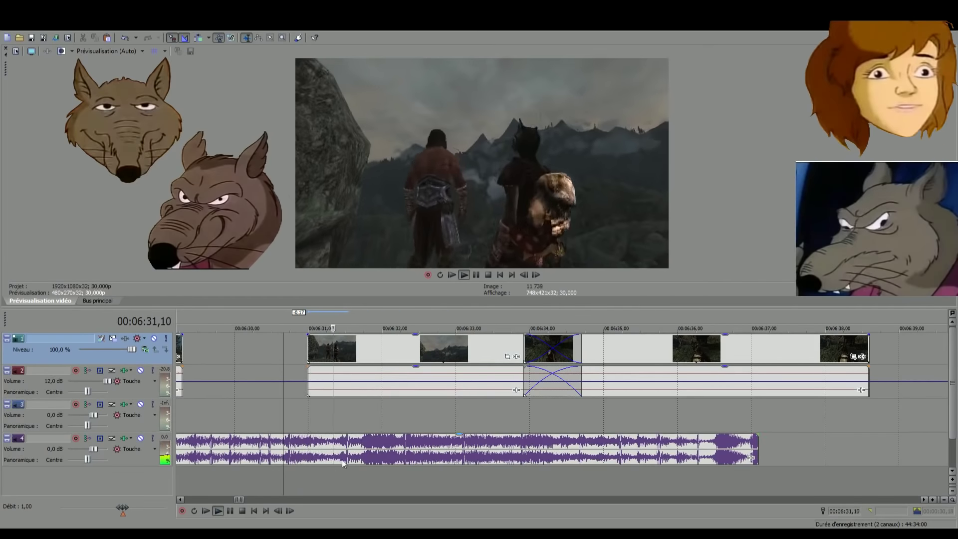
{"action": "mouse_move", "coordinate": [336, 348]}
{"action": "left_mouse_down"}
{"action": "mouse_move", "coordinate": [351, 351]}
{"action": "mouse_move", "coordinate": [337, 354]}
{"action": "left_mouse_up"}
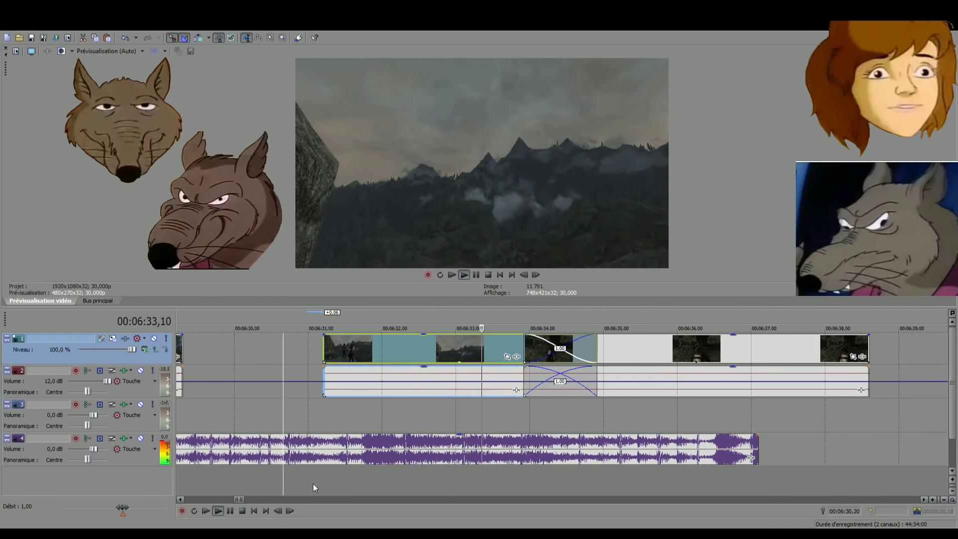
Replay from just before the crossfade and trim the left clip's end to shorten the overlap
{"action": "left_click", "coordinate": [312, 484]}
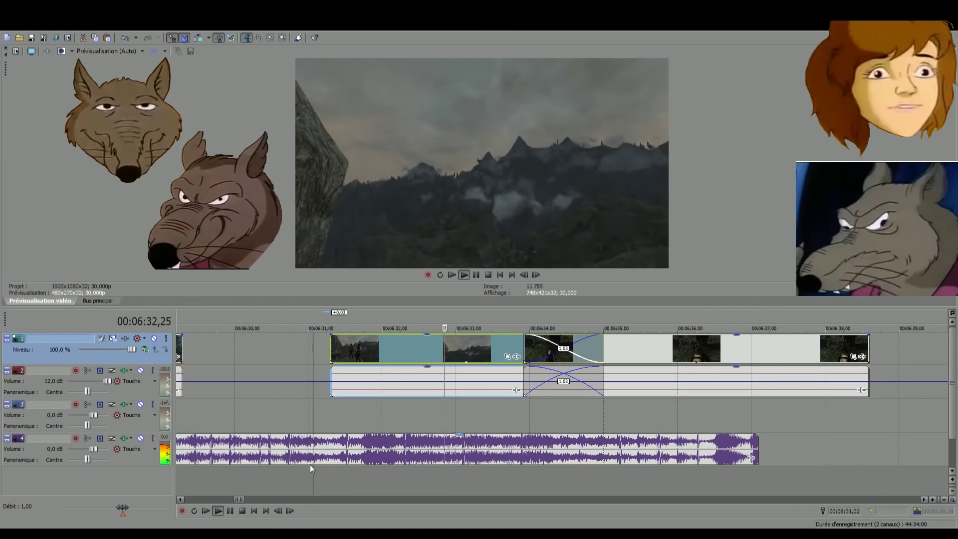
{"action": "scroll", "coordinate": [310, 465], "scroll_direction": "up", "scroll_amount": 2}
{"action": "scroll", "coordinate": [289, 497], "scroll_direction": "down", "scroll_amount": 3}
{"action": "left_click", "coordinate": [559, 471]}
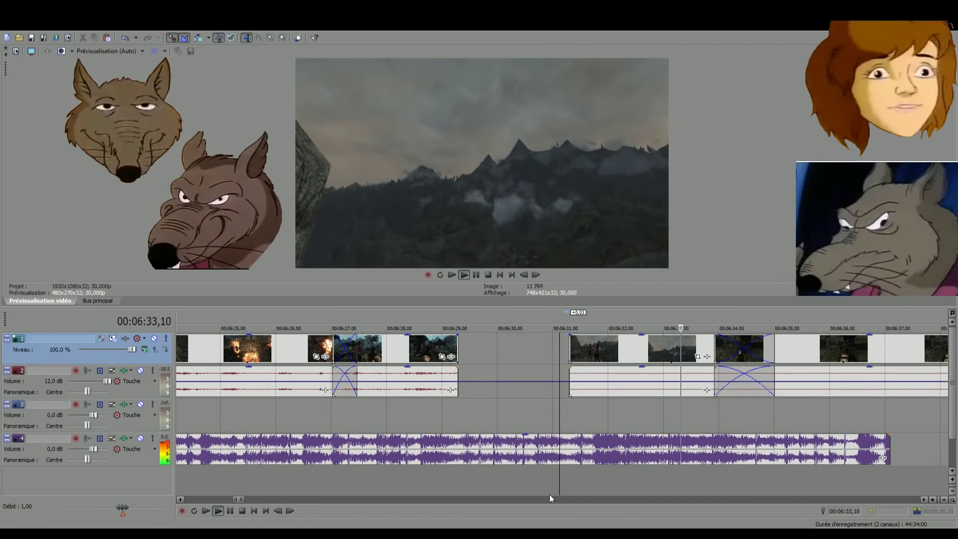
{"action": "scroll", "coordinate": [701, 412], "scroll_direction": "down", "scroll_amount": 2}
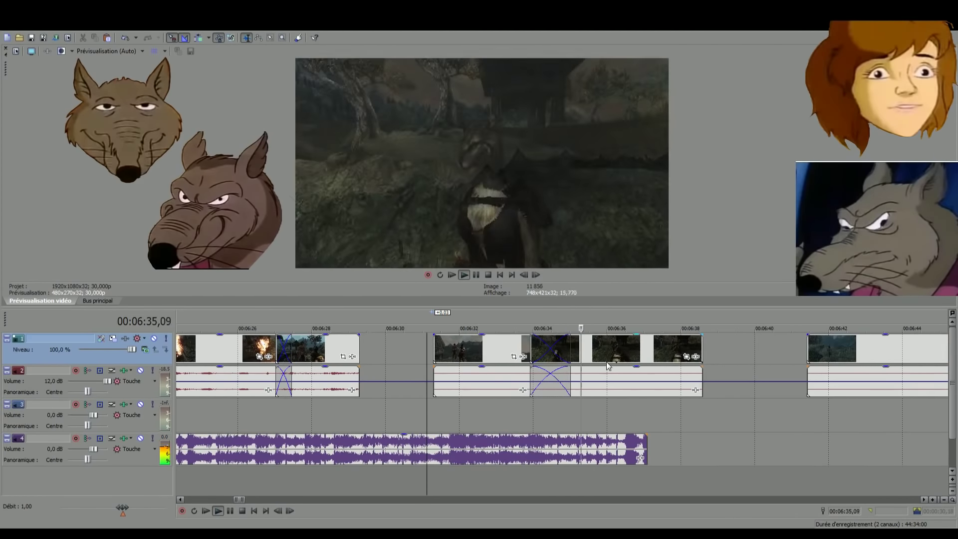
{"action": "left_click_drag", "start_coordinate": [568, 343], "coordinate": [547, 343]}
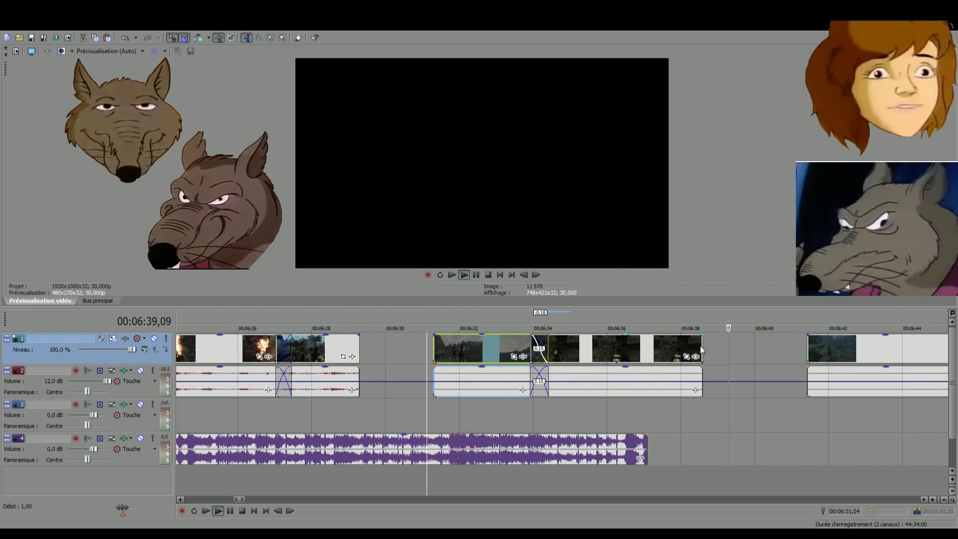
Shorten the right clip's end and review the transitions from 06:28 to 06:35
{"action": "left_click_drag", "start_coordinate": [699, 347], "coordinate": [643, 345]}
{"action": "left_click", "coordinate": [511, 484]}
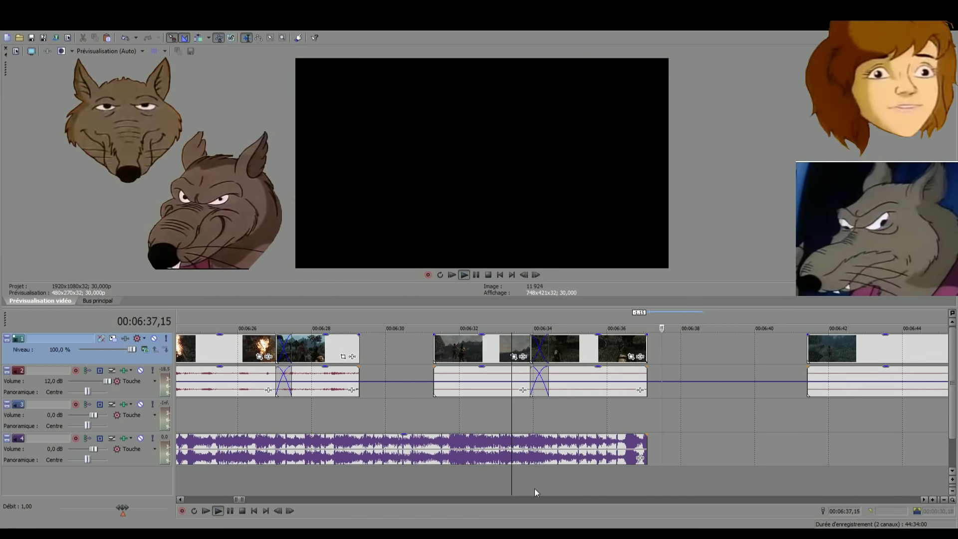
{"action": "left_click", "coordinate": [530, 488]}
{"action": "left_click", "coordinate": [480, 485]}
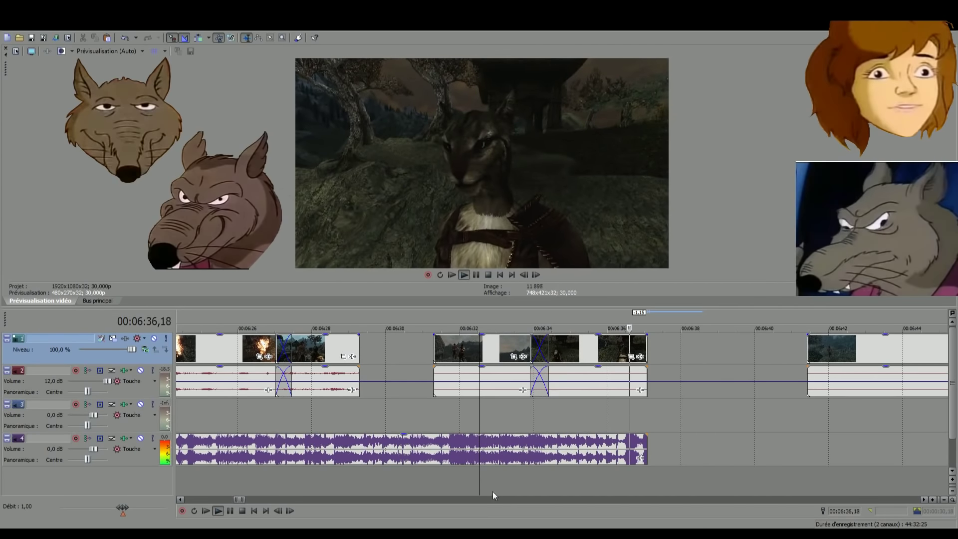
{"action": "left_click", "coordinate": [429, 486]}
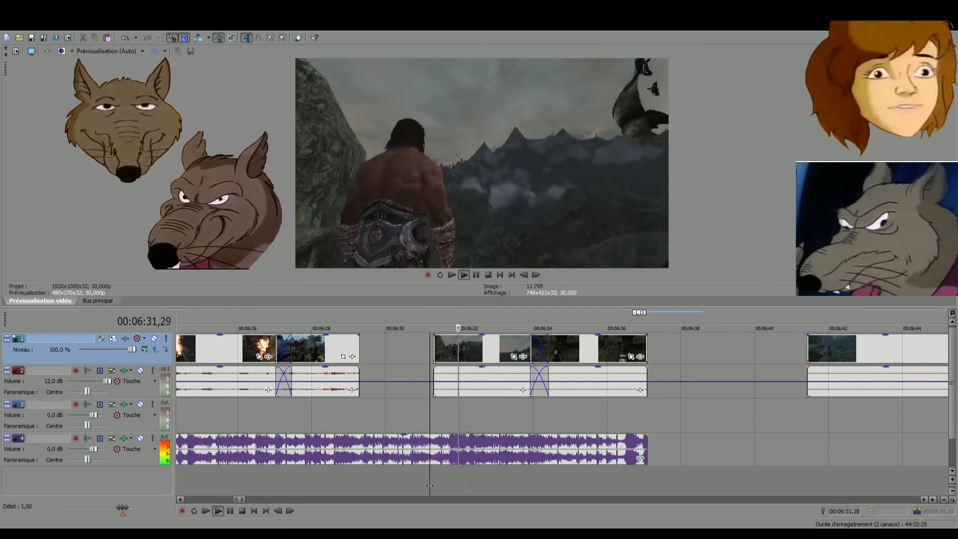
{"action": "left_click", "coordinate": [270, 475]}
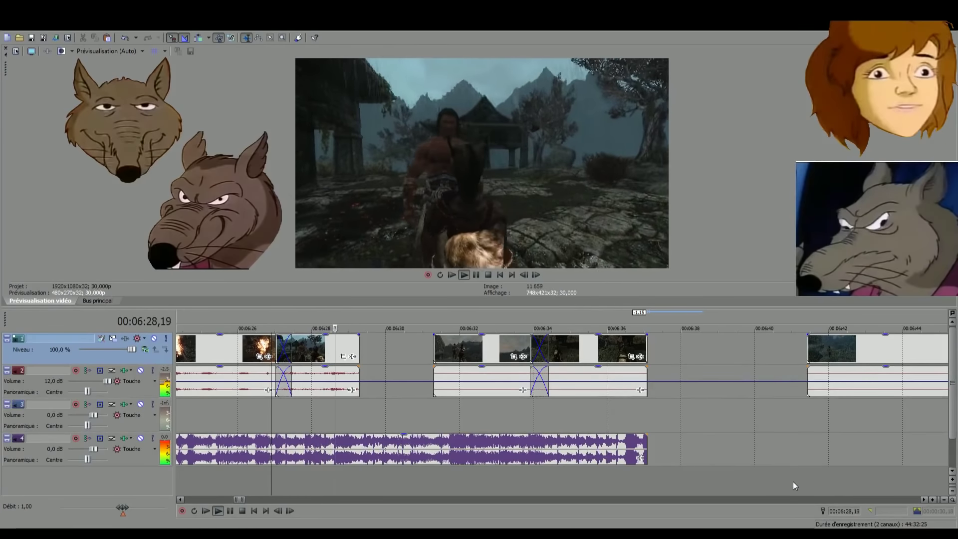
{"action": "left_click", "coordinate": [834, 484]}
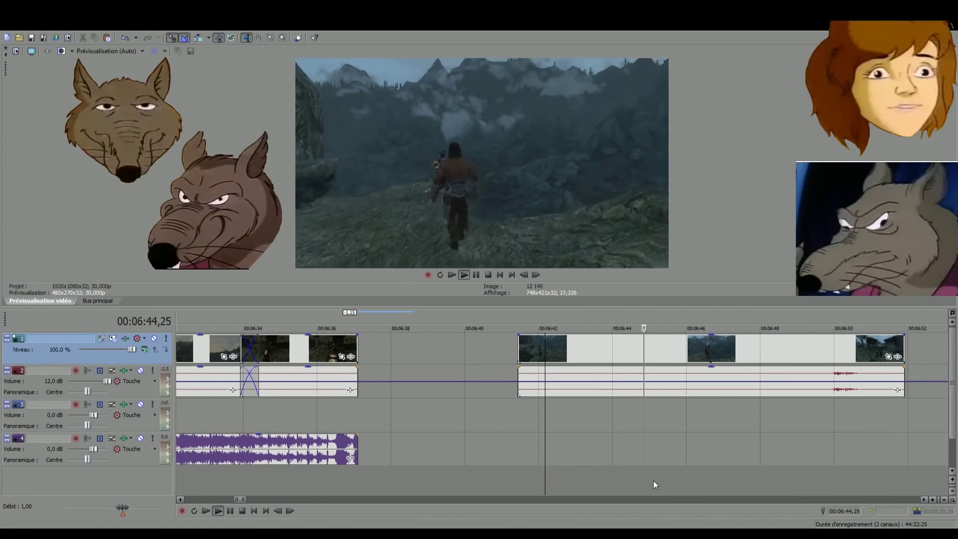
Split out the 06:44,18–06:45,03 section of the clip
{"action": "key", "text": "space"}
{"action": "left_click_drag", "start_coordinate": [635, 478], "coordinate": [652, 479]}
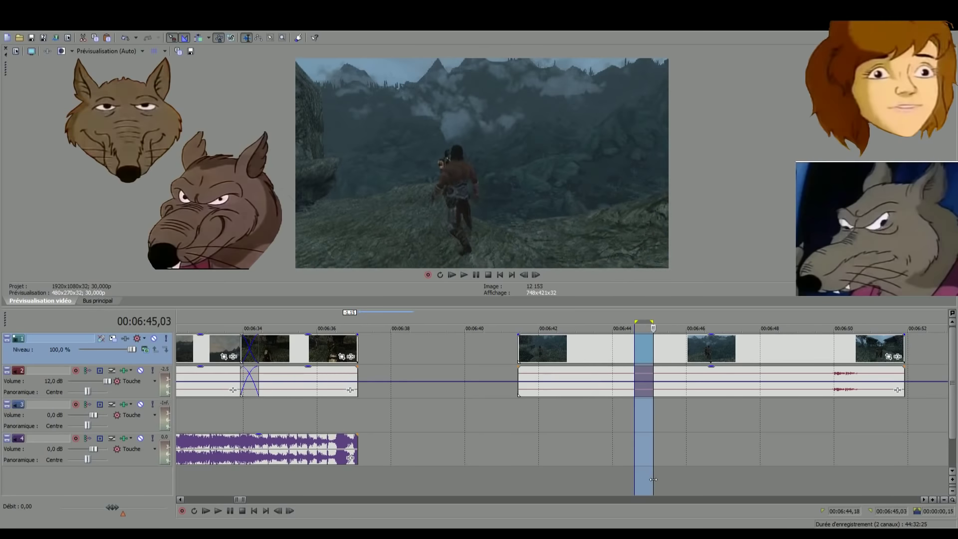
{"action": "key", "text": "s"}
{"action": "left_click", "coordinate": [699, 483]}
{"action": "left_click", "coordinate": [767, 481]}
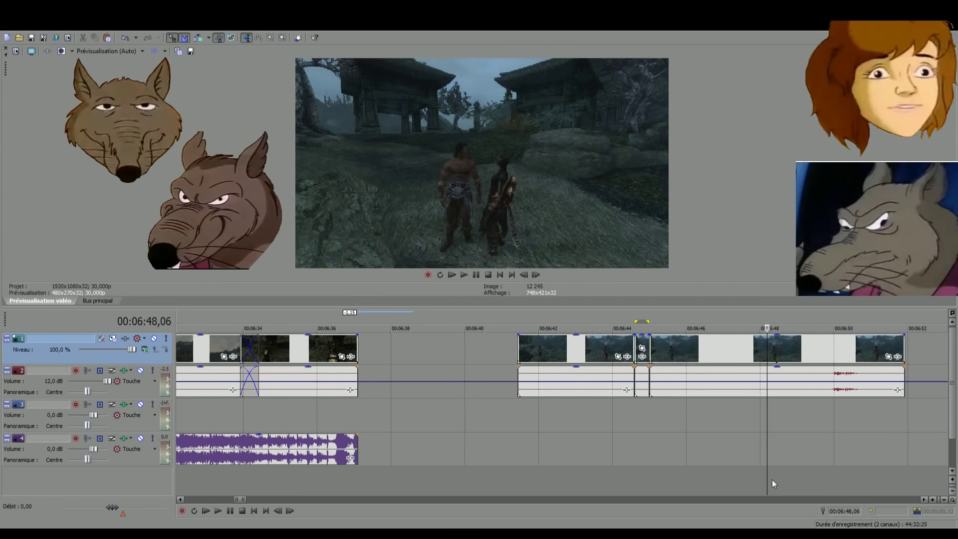
{"action": "left_click", "coordinate": [613, 481]}
Slide the split clip left to crossfade with its neighbours near 06:29–06:31 and preview from 06:28,10
{"action": "scroll", "coordinate": [552, 459], "scroll_direction": "down", "scroll_amount": 2}
{"action": "left_click", "coordinate": [489, 474]}
{"action": "scroll", "coordinate": [489, 475], "scroll_direction": "up", "scroll_amount": 2}
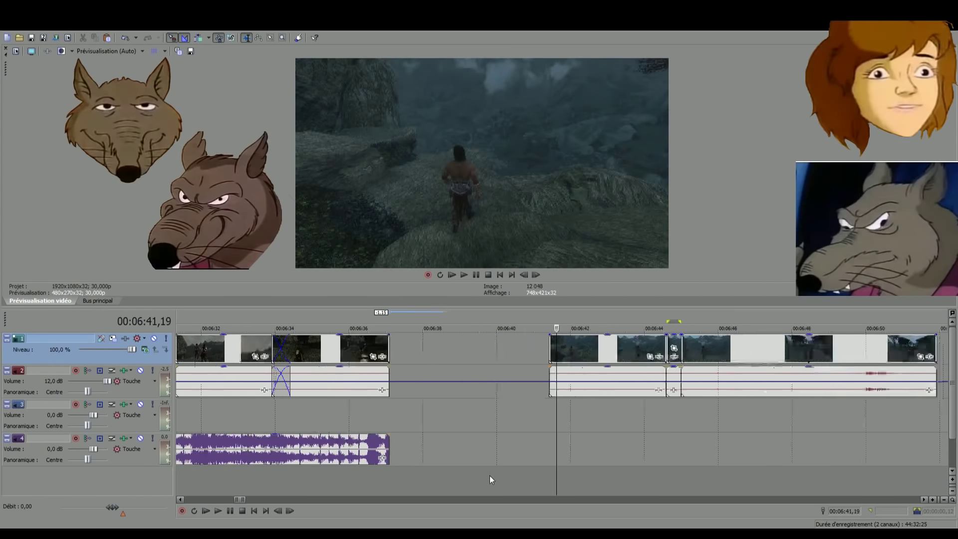
{"action": "left_click_drag", "start_coordinate": [578, 354], "coordinate": [286, 348]}
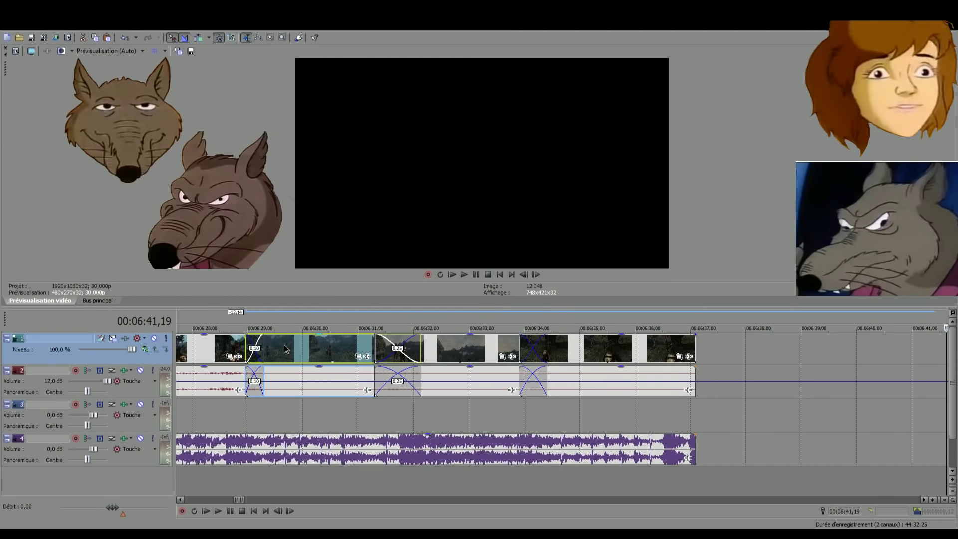
{"action": "left_click_drag", "start_coordinate": [412, 340], "coordinate": [405, 339]}
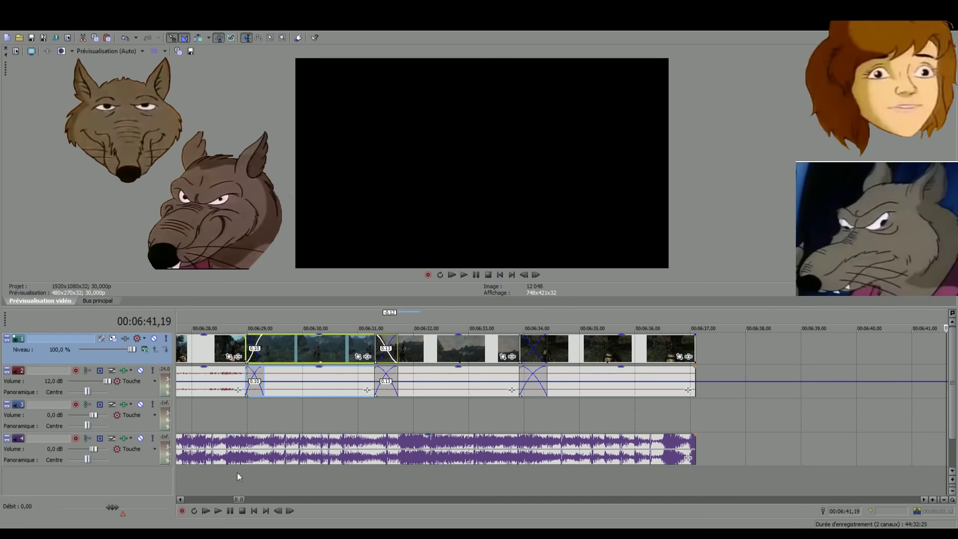
{"action": "left_click", "coordinate": [214, 481]}
{"action": "key", "text": "space"}
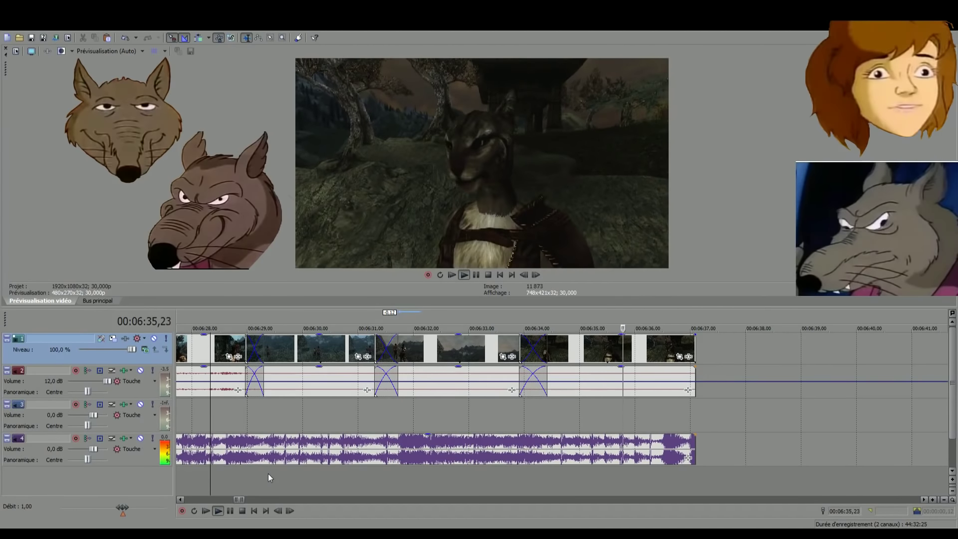
Loop the whole track-4 music event, about 05:56–06:37, and play it through
{"action": "scroll", "coordinate": [231, 457], "scroll_direction": "down", "scroll_amount": 4}
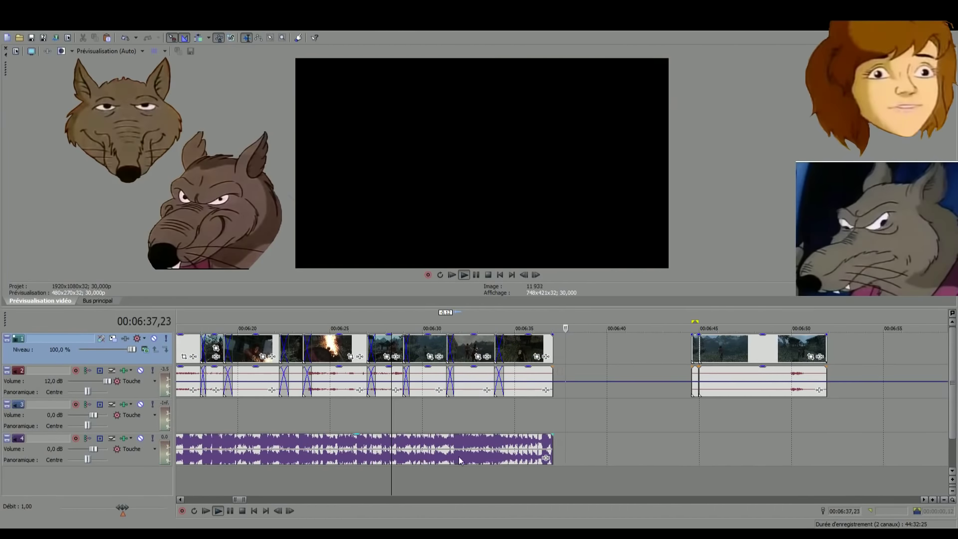
{"action": "key", "text": "space"}
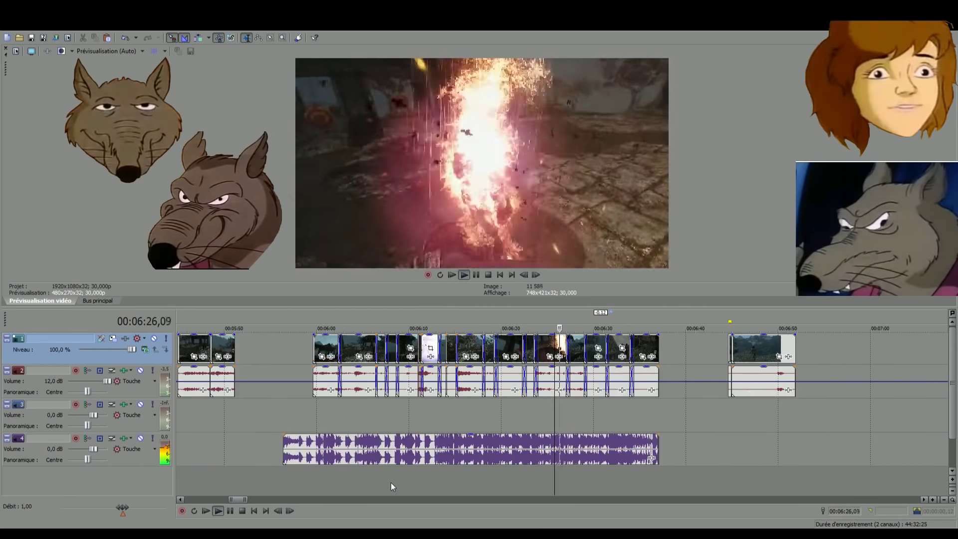
{"action": "double_click", "coordinate": [374, 448]}
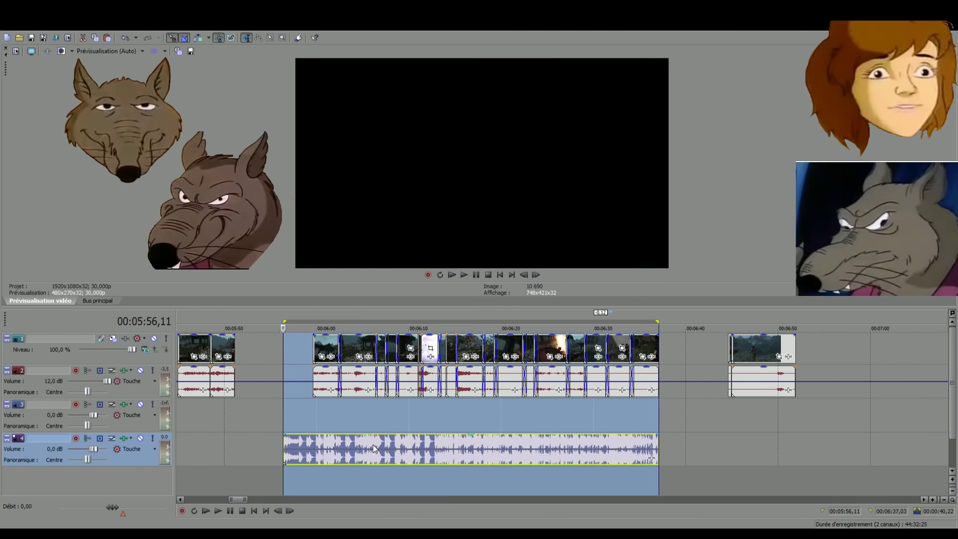
{"action": "key", "text": "space"}
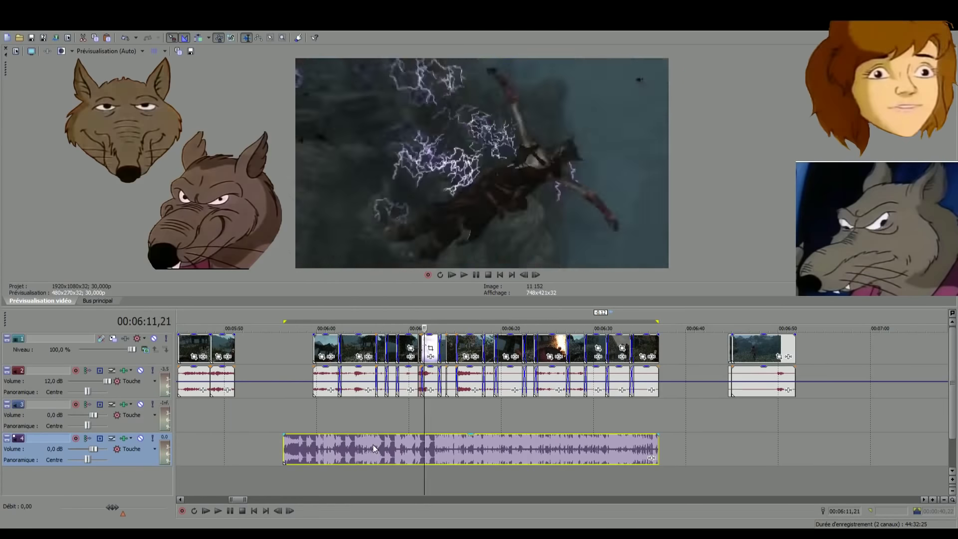
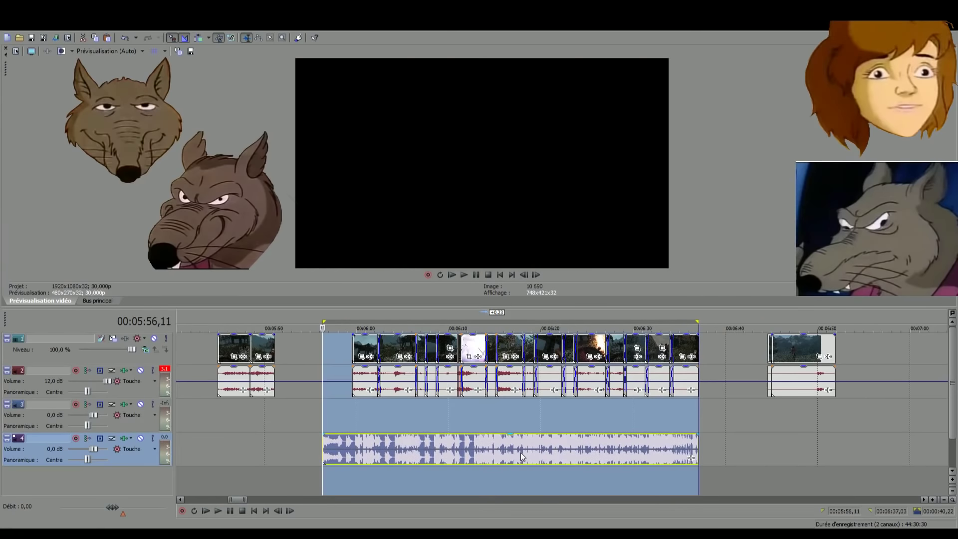
Play the montage from about 06:05 to review the clip at 06:06
{"action": "key", "text": "space"}
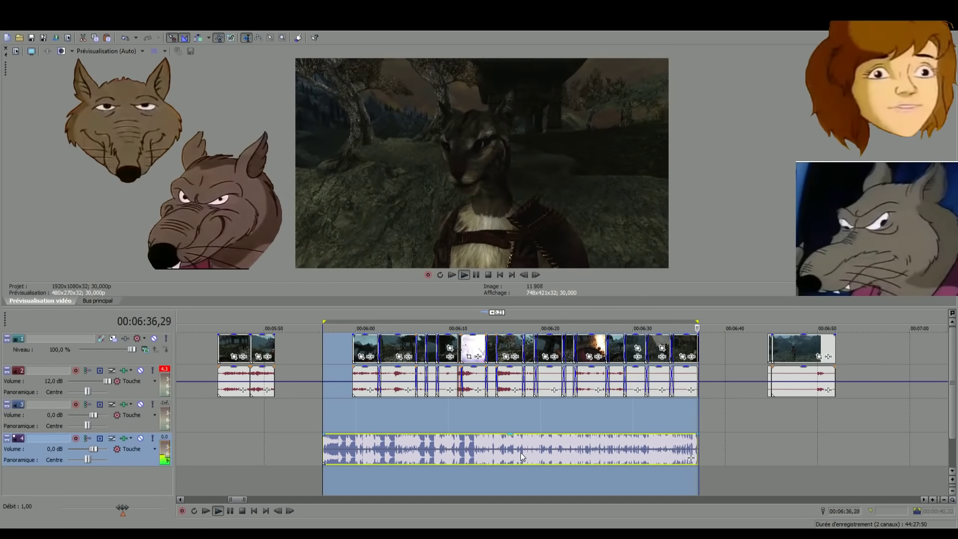
{"action": "left_click", "coordinate": [407, 482]}
{"action": "scroll", "coordinate": [405, 480], "scroll_direction": "up", "scroll_amount": 4}
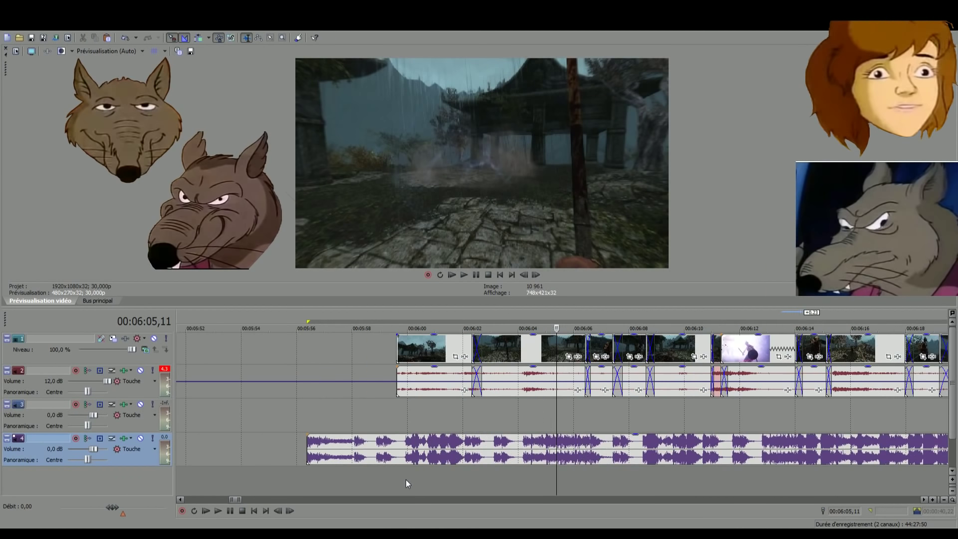
{"action": "left_click", "coordinate": [561, 484]}
{"action": "key", "text": "space"}
{"action": "scroll", "coordinate": [597, 483], "scroll_direction": "up", "scroll_amount": 3}
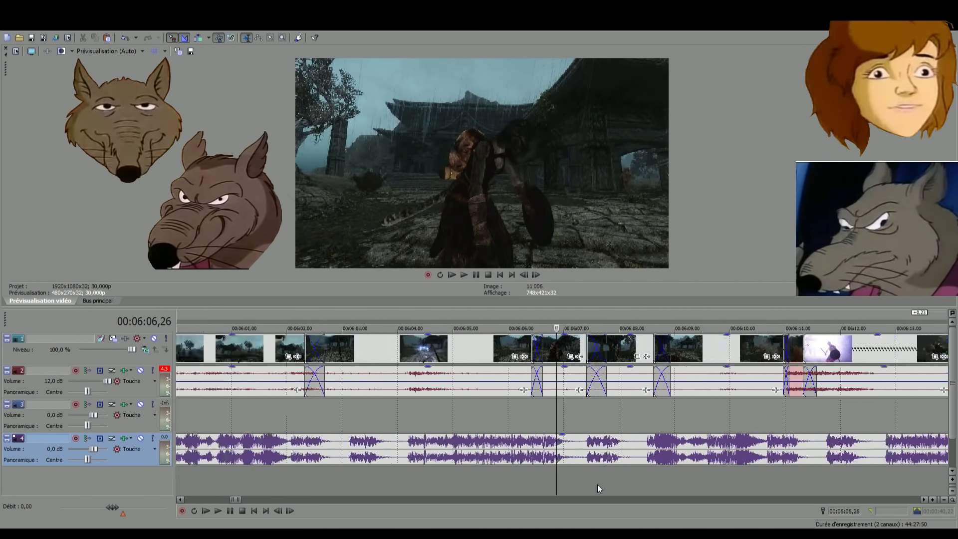
{"action": "scroll", "coordinate": [572, 454], "scroll_direction": "down", "scroll_amount": 3}
{"action": "key", "text": "space"}
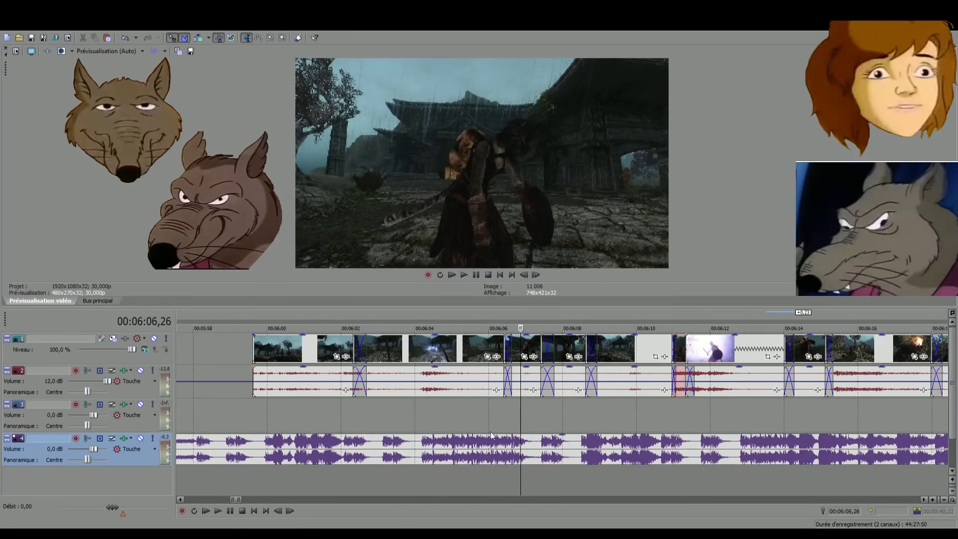
{"action": "left_click", "coordinate": [504, 480]}
{"action": "key", "text": "space"}
{"action": "key", "text": "space"}
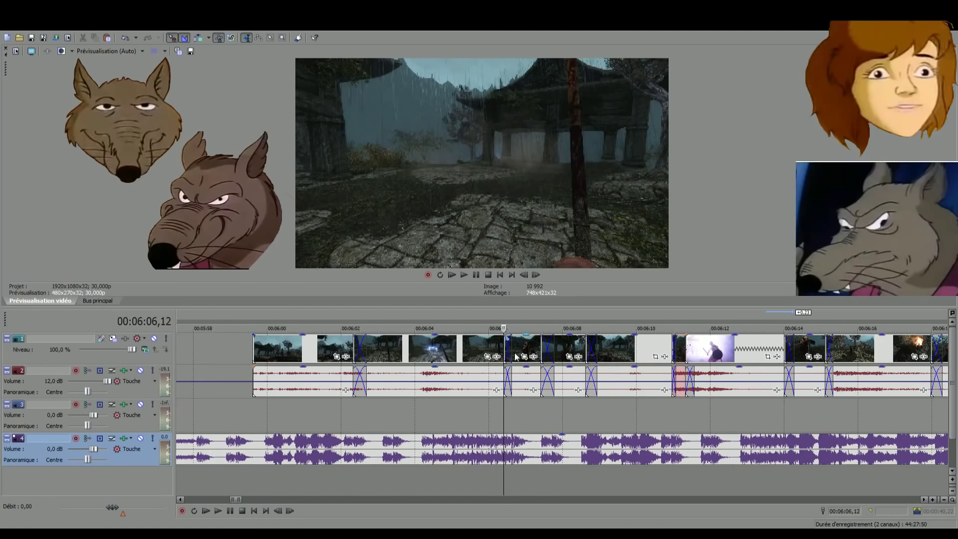
Move the 06:06 clip earlier to about 05:54, trim its end to about 05:55, and replay
{"action": "left_click", "coordinate": [522, 343]}
{"action": "left_click_drag", "start_coordinate": [522, 344], "coordinate": [372, 342]}
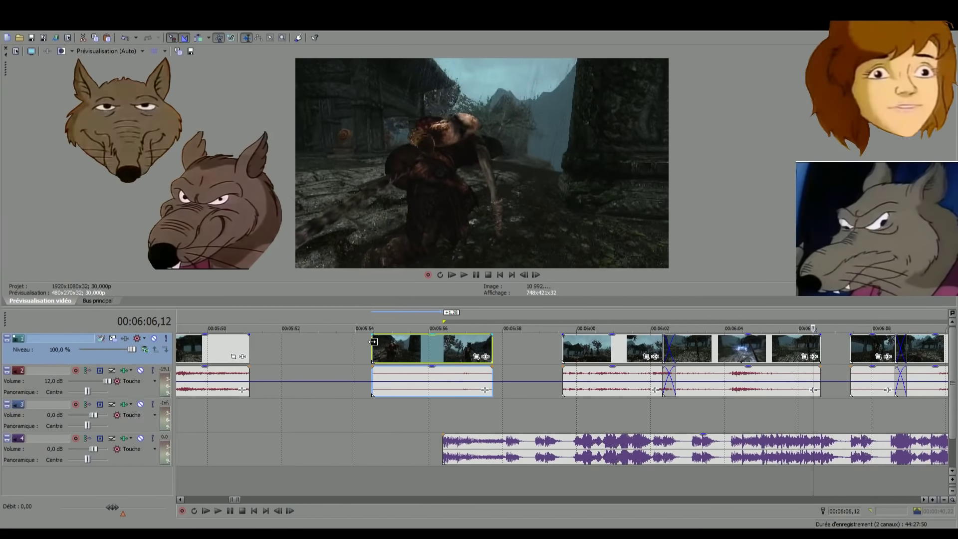
{"action": "left_click_drag", "start_coordinate": [491, 343], "coordinate": [846, 351]}
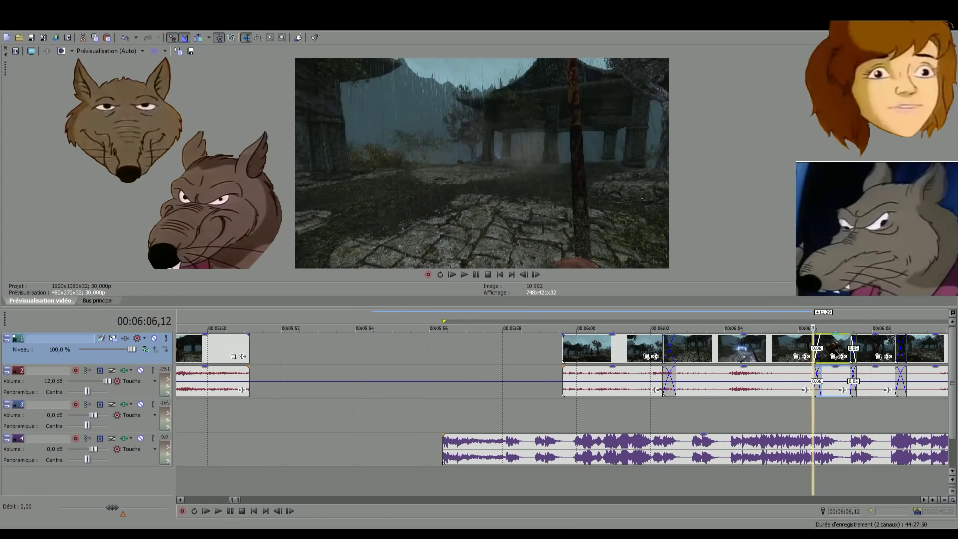
{"action": "left_click", "coordinate": [798, 349]}
{"action": "key", "text": "space"}
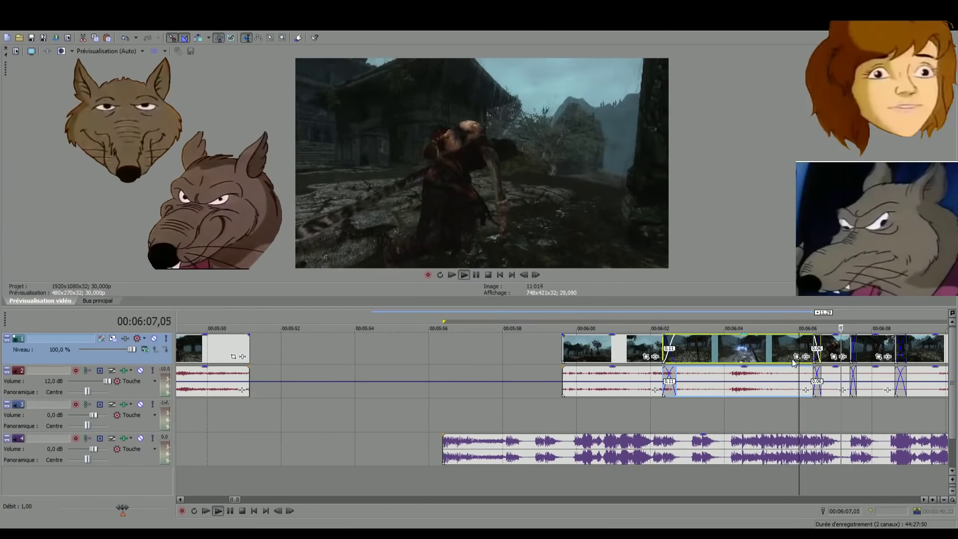
{"action": "scroll", "coordinate": [774, 399], "scroll_direction": "down", "scroll_amount": 4}
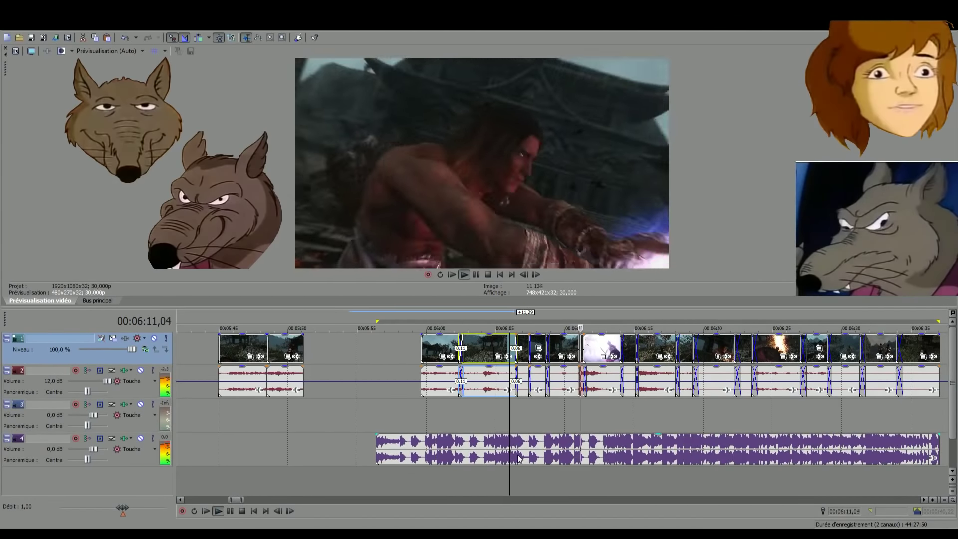
{"action": "scroll", "coordinate": [572, 487], "scroll_direction": "up", "scroll_amount": 4}
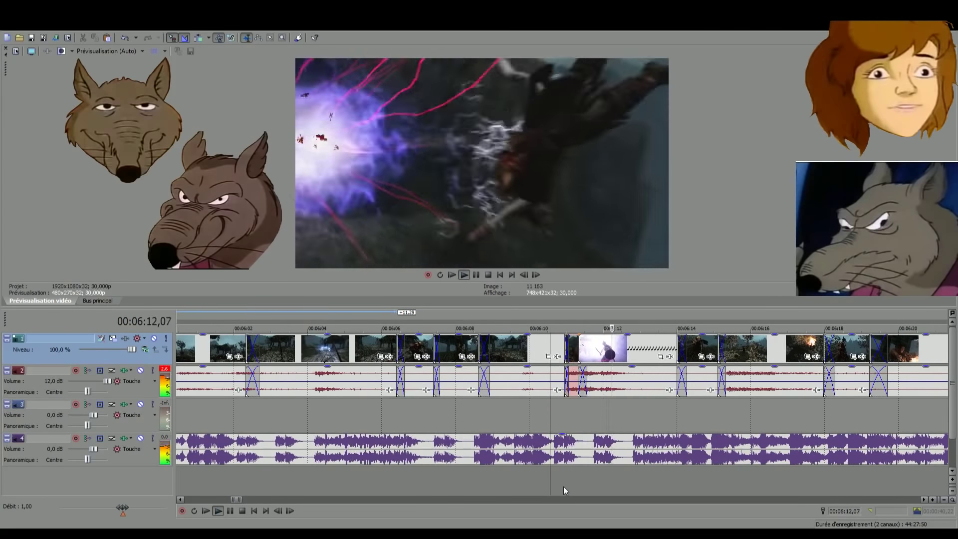
Replay the section from about 06:10 to check the game audio
{"action": "left_click", "coordinate": [564, 487]}
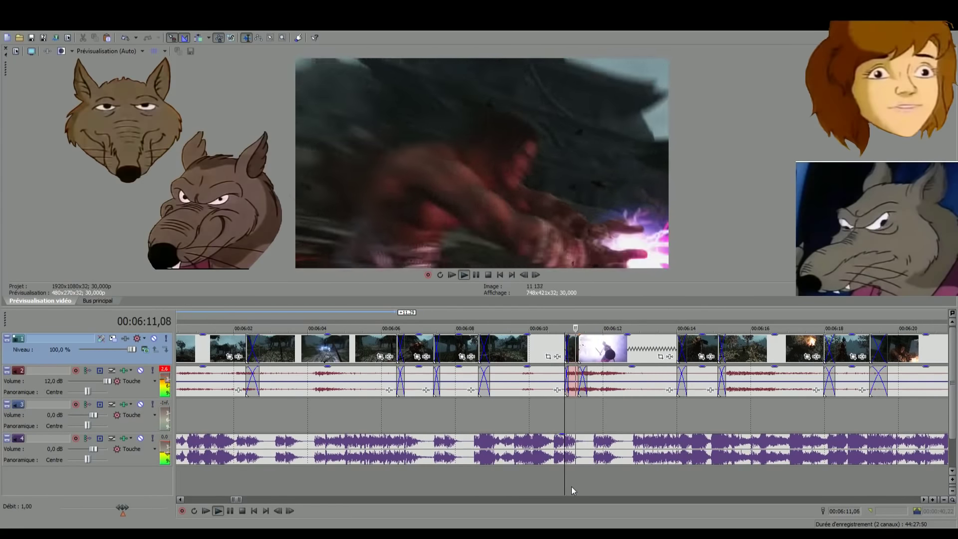
{"action": "scroll", "coordinate": [574, 479], "scroll_direction": "up", "scroll_amount": 6}
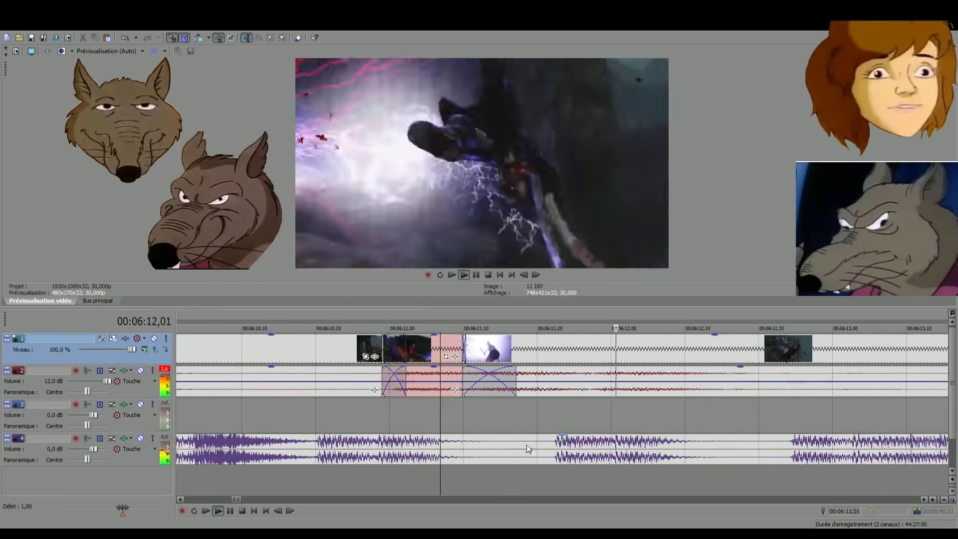
{"action": "key", "text": "space"}
{"action": "scroll", "coordinate": [437, 396], "scroll_direction": "down", "scroll_amount": 3}
{"action": "left_click", "coordinate": [525, 493]}
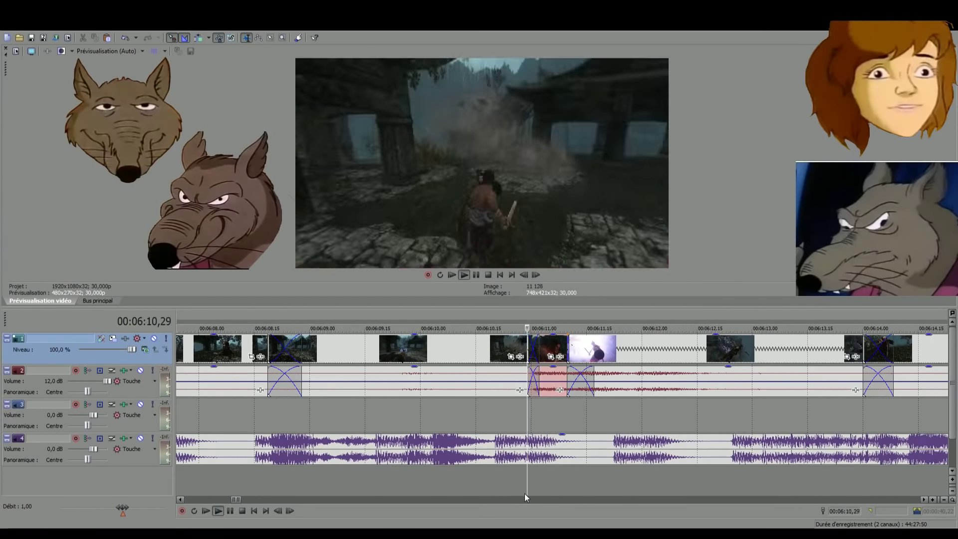
{"action": "key", "text": "space"}
{"action": "key", "text": "space"}
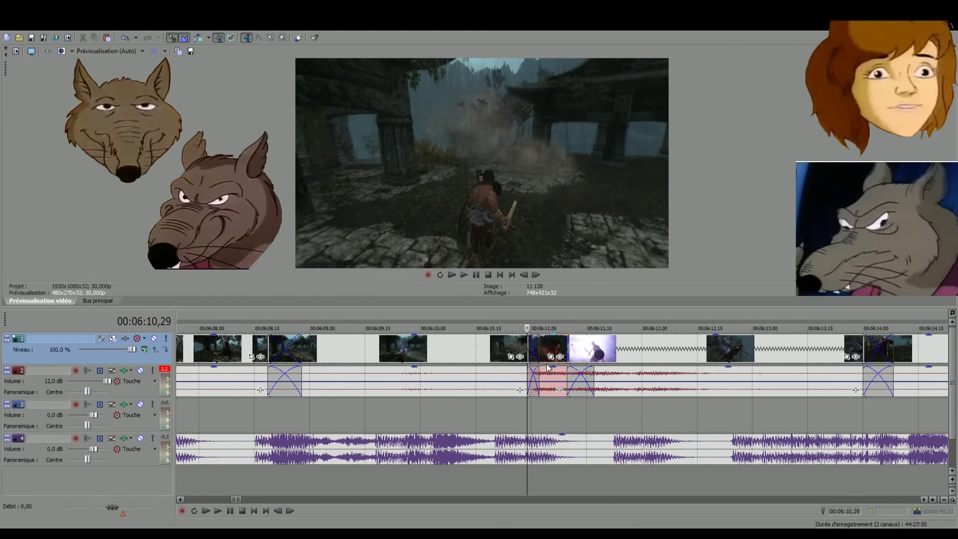
Lower the track 2 game audio gains to about -3.4 dB and -1.5 dB
{"action": "left_click_drag", "start_coordinate": [618, 370], "coordinate": [618, 382]}
{"action": "left_click", "coordinate": [517, 468]}
{"action": "key", "text": "space"}
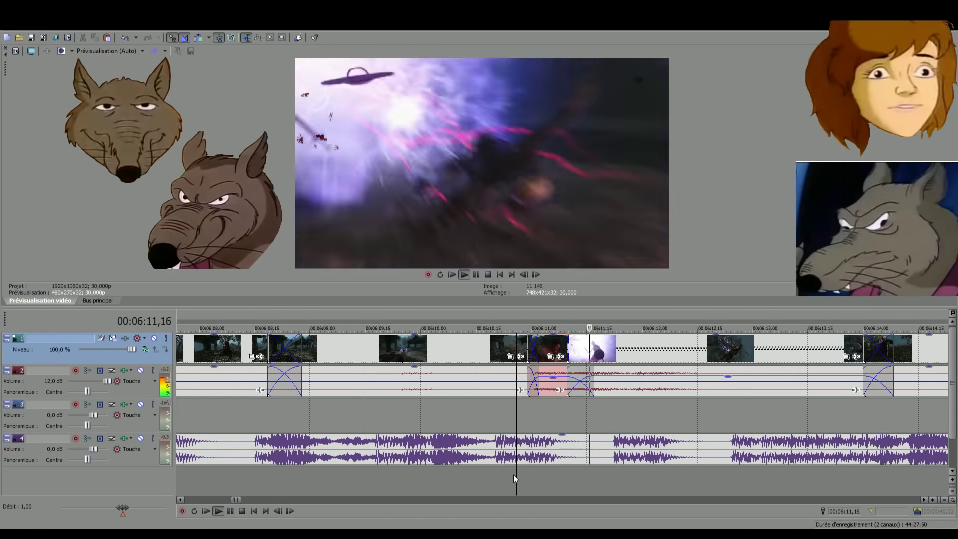
{"action": "left_click_drag", "start_coordinate": [559, 371], "coordinate": [559, 376]}
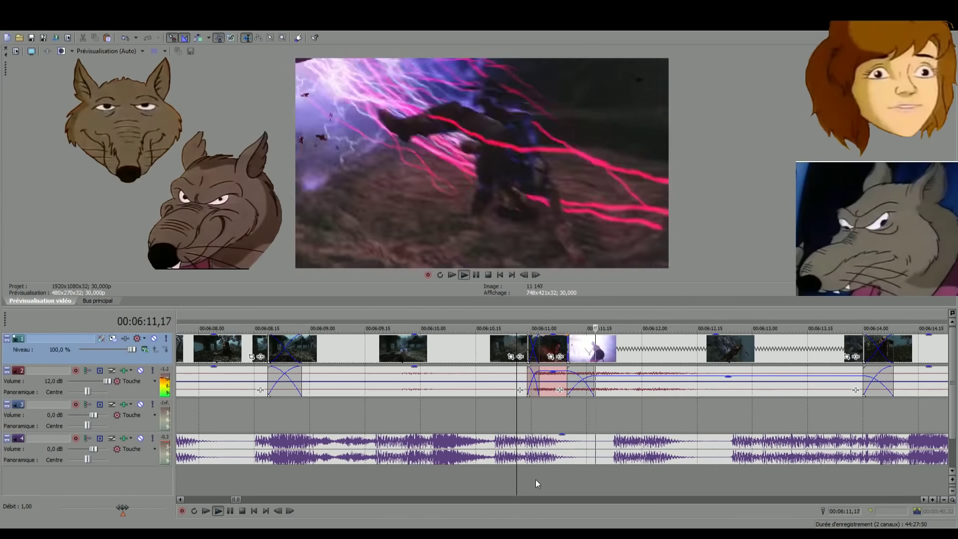
{"action": "left_click_drag", "start_coordinate": [633, 380], "coordinate": [642, 383]}
{"action": "key", "text": "space"}
{"action": "key", "text": "space"}
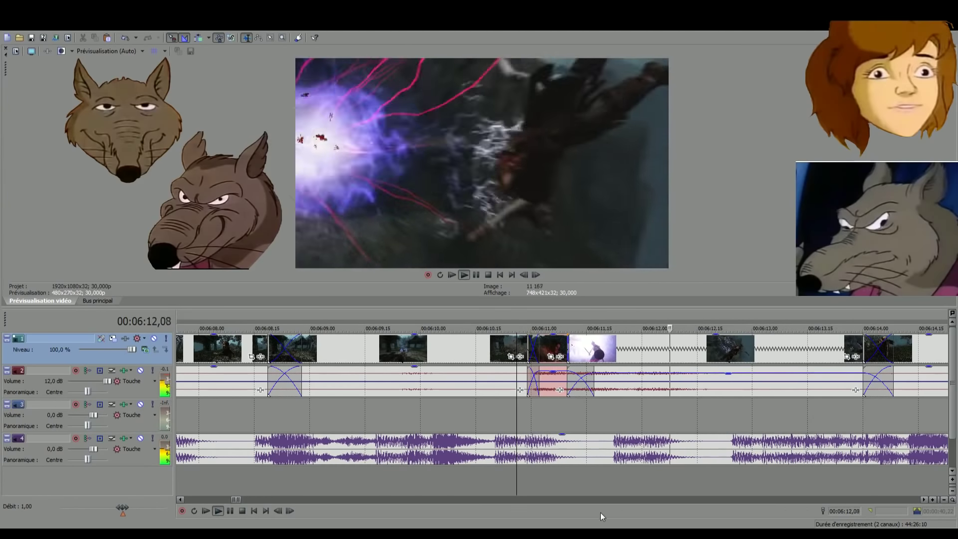
{"action": "scroll", "coordinate": [604, 480], "scroll_direction": "down", "scroll_amount": 5}
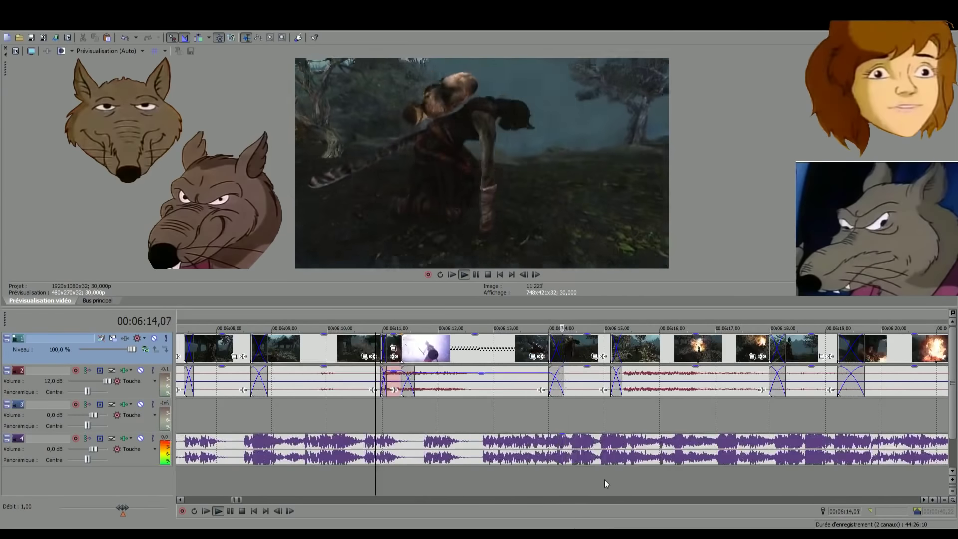
{"action": "key", "text": "space"}
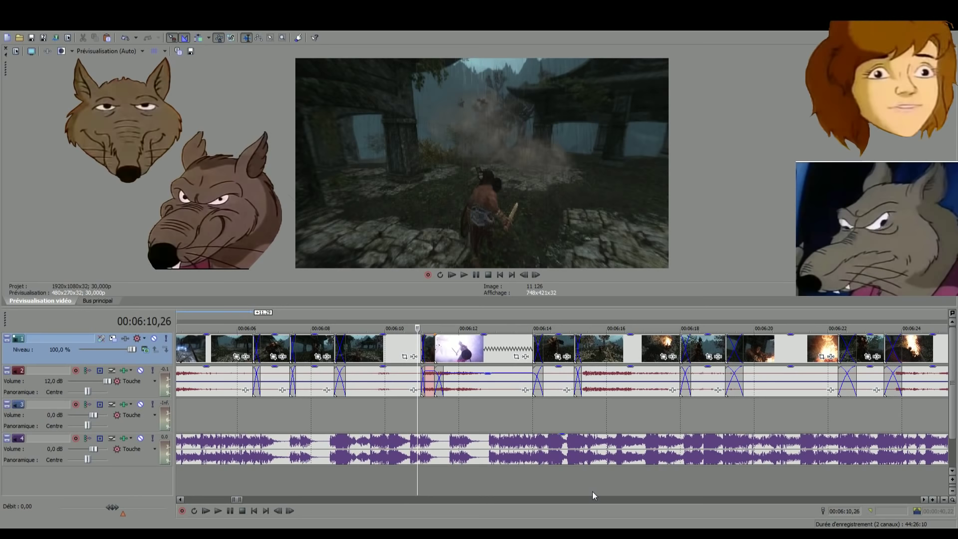
{"action": "scroll", "coordinate": [815, 485], "scroll_direction": "down", "scroll_amount": 6}
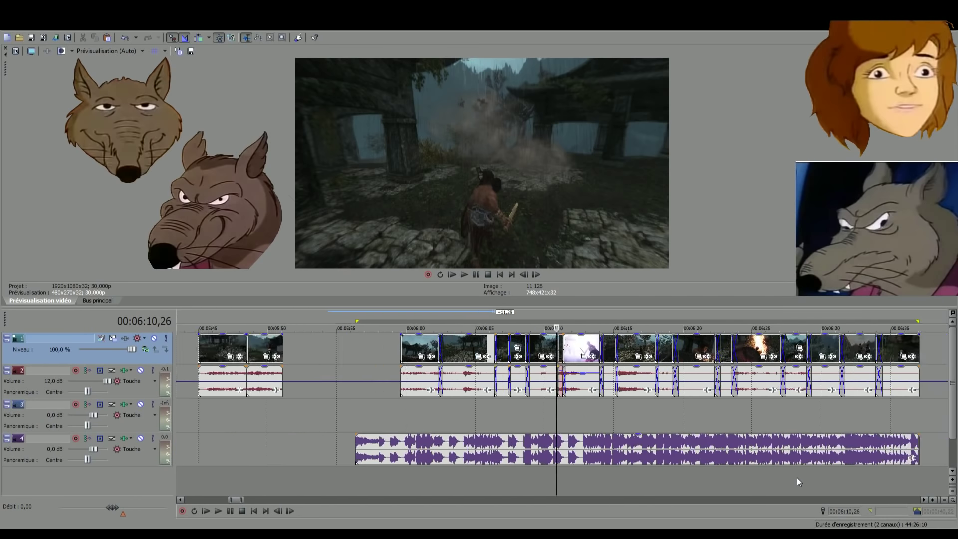
Play the montage ending from 06:33 and nudge the closing clips slightly later
{"action": "left_click", "coordinate": [773, 471]}
{"action": "scroll", "coordinate": [773, 471], "scroll_direction": "up", "scroll_amount": 5}
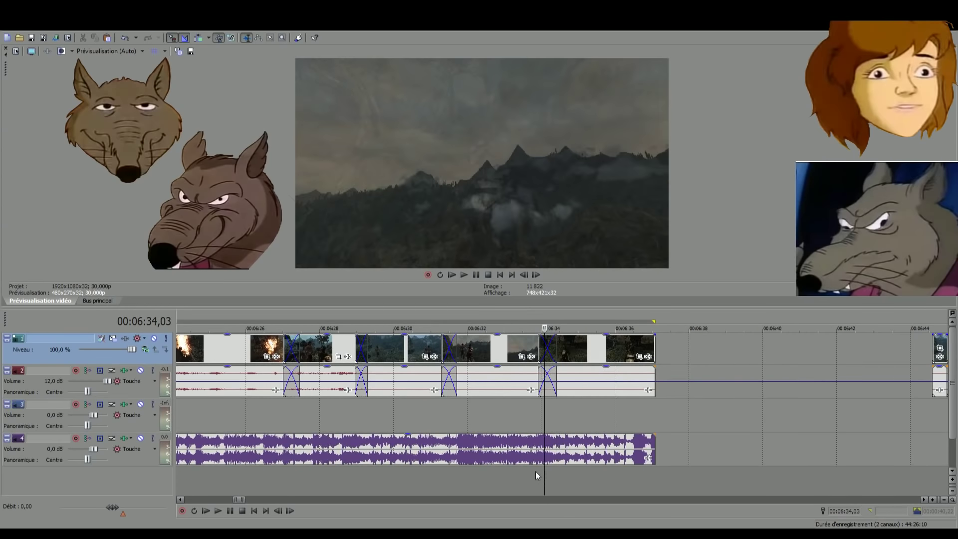
{"action": "left_click", "coordinate": [529, 472]}
{"action": "key", "text": "space"}
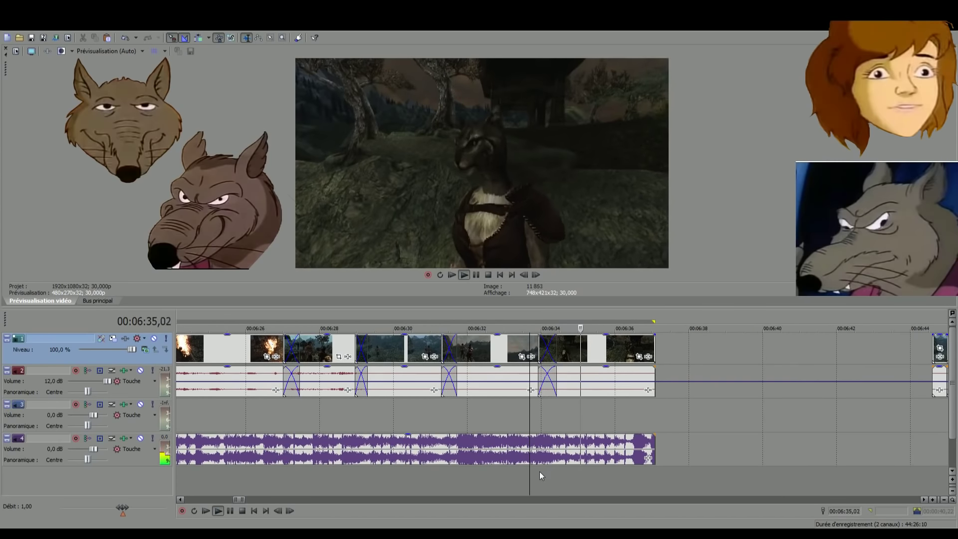
{"action": "left_click", "coordinate": [523, 483]}
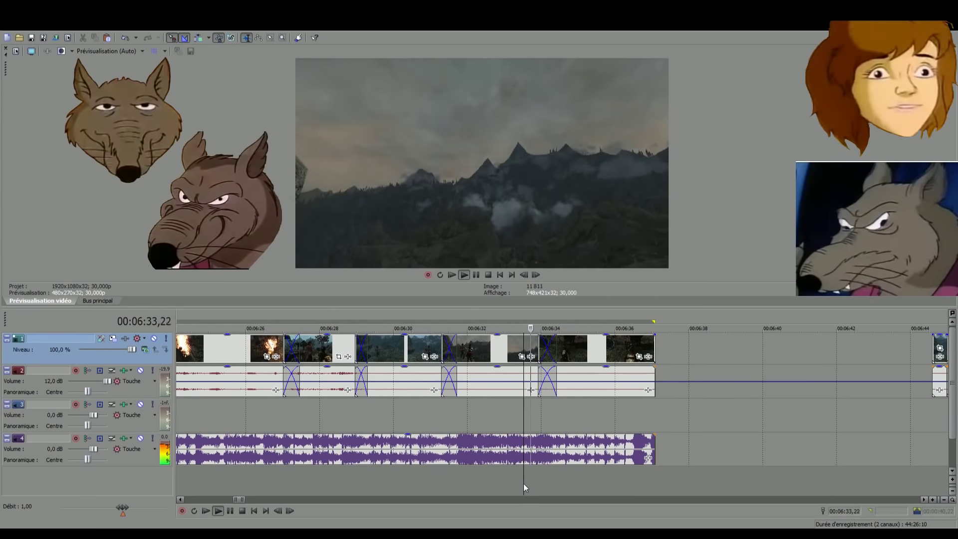
{"action": "scroll", "coordinate": [535, 484], "scroll_direction": "up", "scroll_amount": 2}
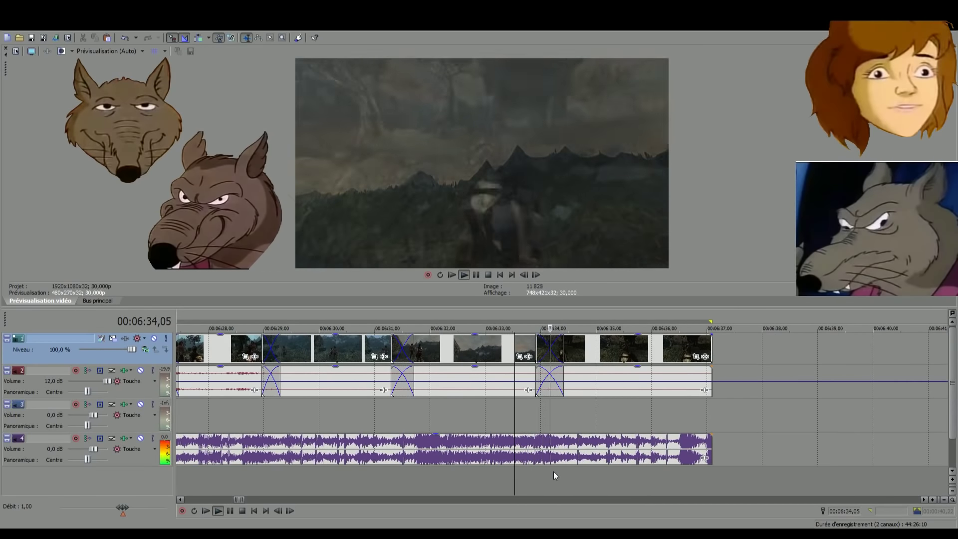
{"action": "left_click_drag", "start_coordinate": [574, 354], "coordinate": [567, 346]}
{"action": "left_click", "coordinate": [532, 468]}
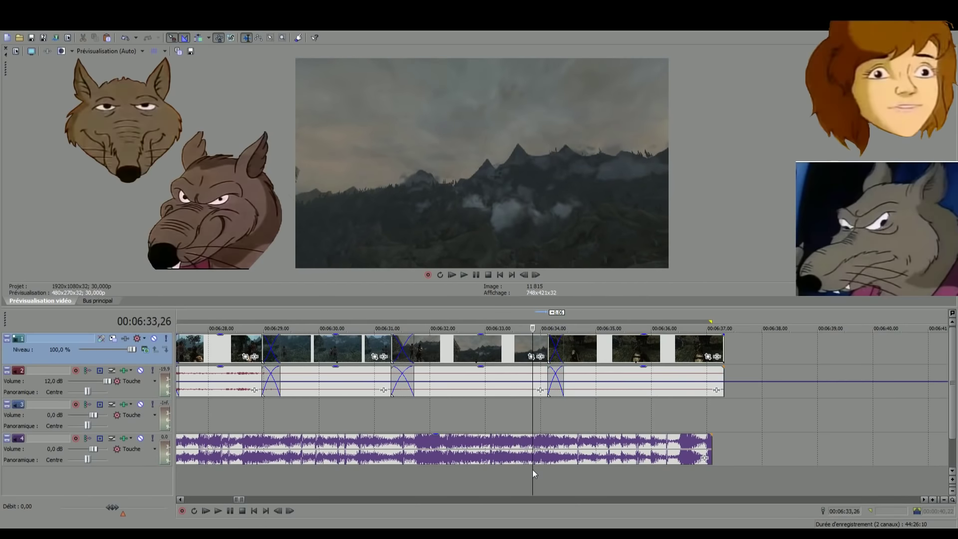
Loop 06:33–06:37 and extend the final clip's end to the music's end at 06:37,06
{"action": "left_click_drag", "start_coordinate": [523, 477], "coordinate": [720, 474]}
{"action": "left_click", "coordinate": [720, 472]}
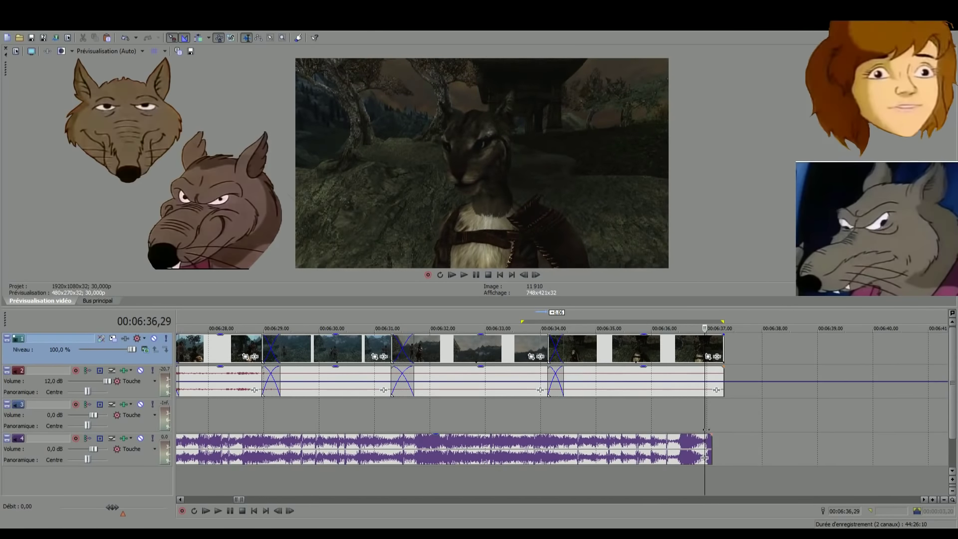
{"action": "key", "text": "space"}
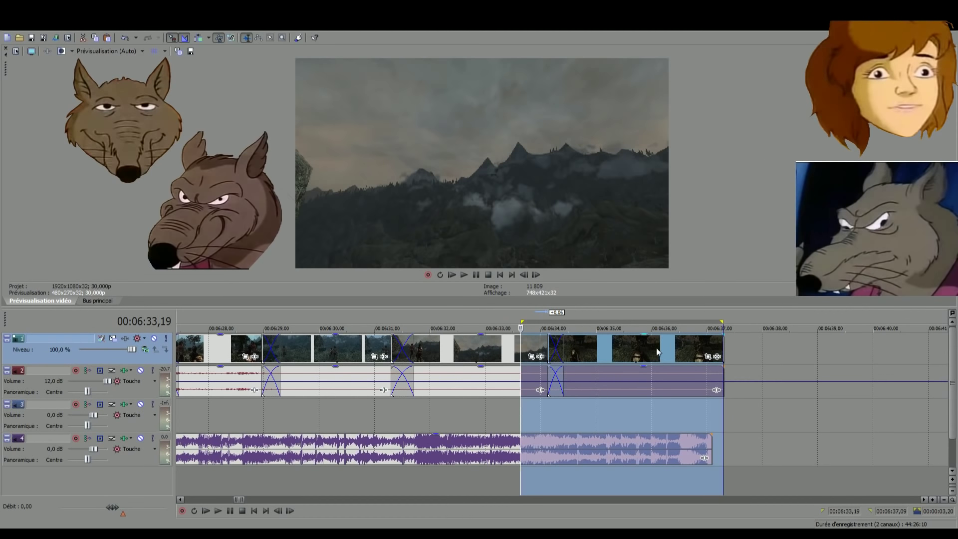
{"action": "mouse_move", "coordinate": [721, 349]}
{"action": "left_mouse_down"}
{"action": "mouse_move", "coordinate": [643, 352]}
{"action": "mouse_move", "coordinate": [751, 359]}
{"action": "mouse_move", "coordinate": [712, 370]}
{"action": "mouse_move", "coordinate": [714, 349]}
{"action": "left_mouse_up"}
{"action": "left_click", "coordinate": [719, 354]}
{"action": "scroll", "coordinate": [544, 414], "scroll_direction": "down", "scroll_amount": 8}
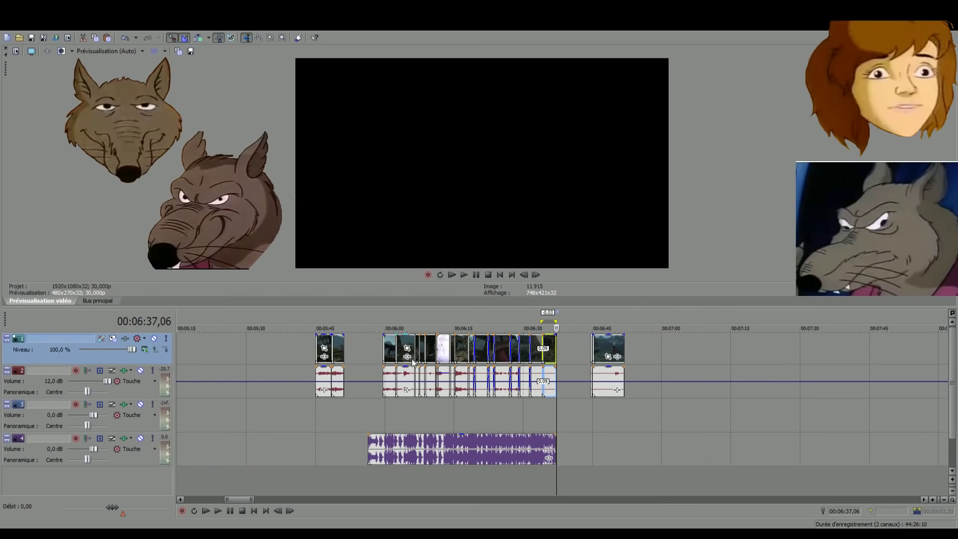
Widen the crossfade between the two clips near 06:31 and preview it
{"action": "scroll", "coordinate": [540, 462], "scroll_direction": "up", "scroll_amount": 10}
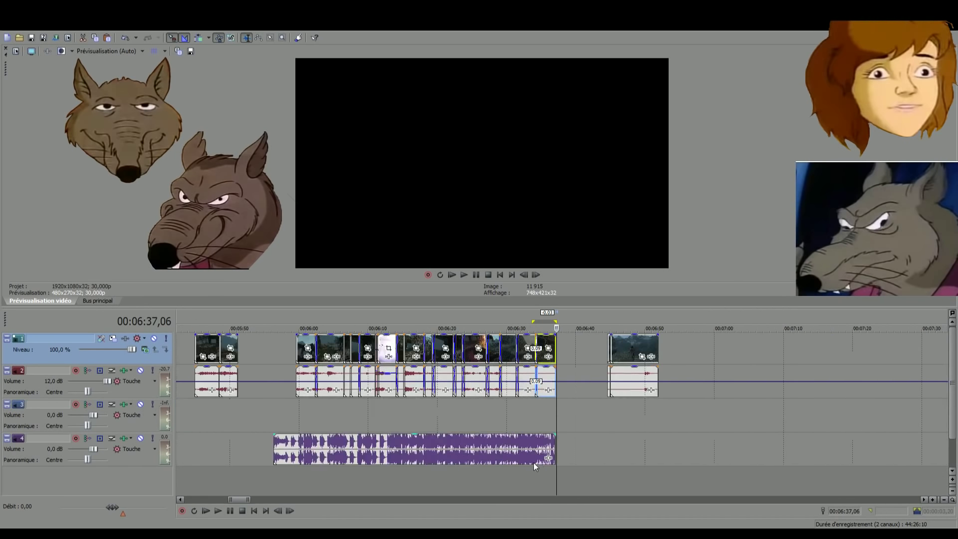
{"action": "scroll", "coordinate": [540, 463], "scroll_direction": "up", "scroll_amount": 3}
{"action": "left_click", "coordinate": [492, 486]}
{"action": "key", "text": "space"}
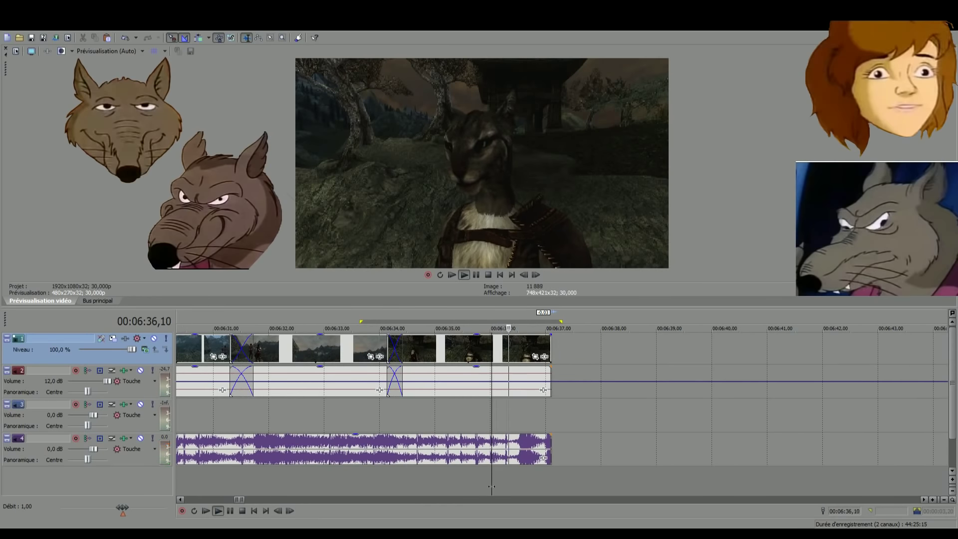
{"action": "key", "text": "space"}
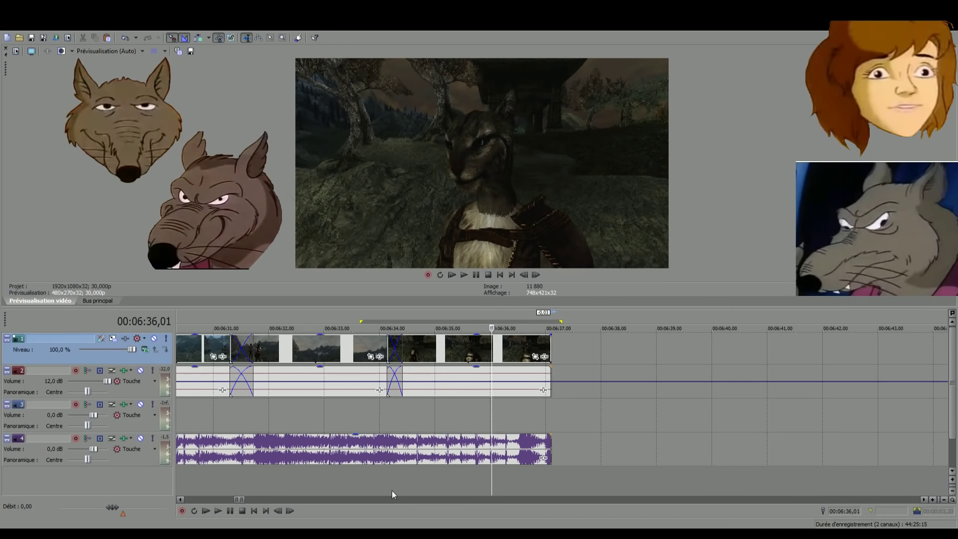
{"action": "left_click", "coordinate": [376, 481]}
{"action": "key", "text": "space"}
{"action": "key", "text": "space"}
{"action": "left_click", "coordinate": [339, 486]}
{"action": "key", "text": "space"}
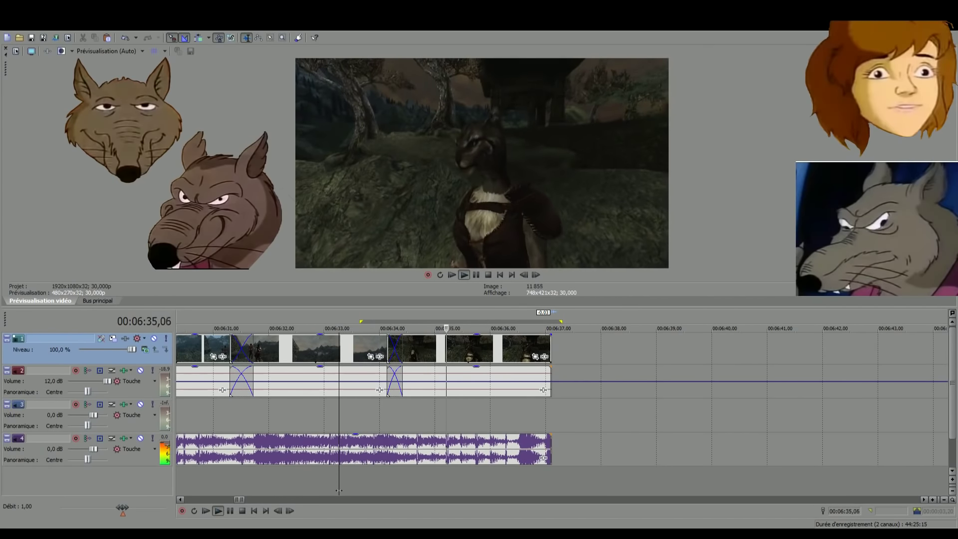
{"action": "key", "text": "space"}
{"action": "left_click_drag", "start_coordinate": [401, 349], "coordinate": [414, 349]}
{"action": "key", "text": "space"}
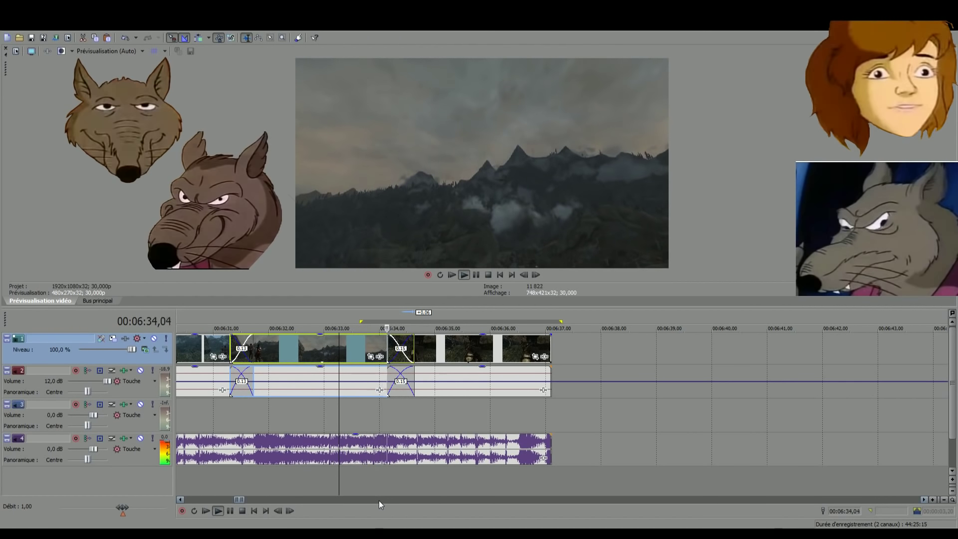
Mark 06:33 to 06:37 as a range and play it back
{"action": "left_click_drag", "start_coordinate": [355, 478], "coordinate": [560, 464]}
{"action": "left_click", "coordinate": [549, 465]}
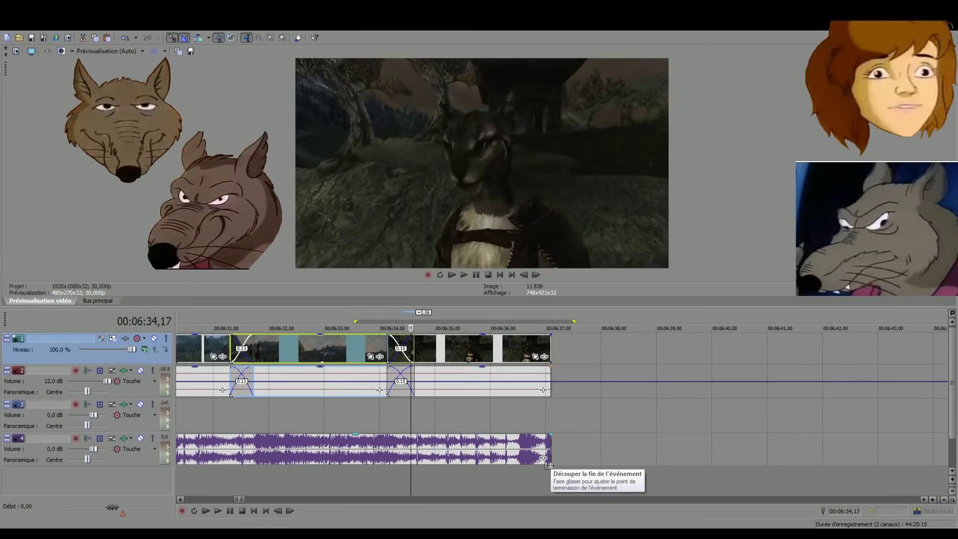
{"action": "key", "text": "space"}
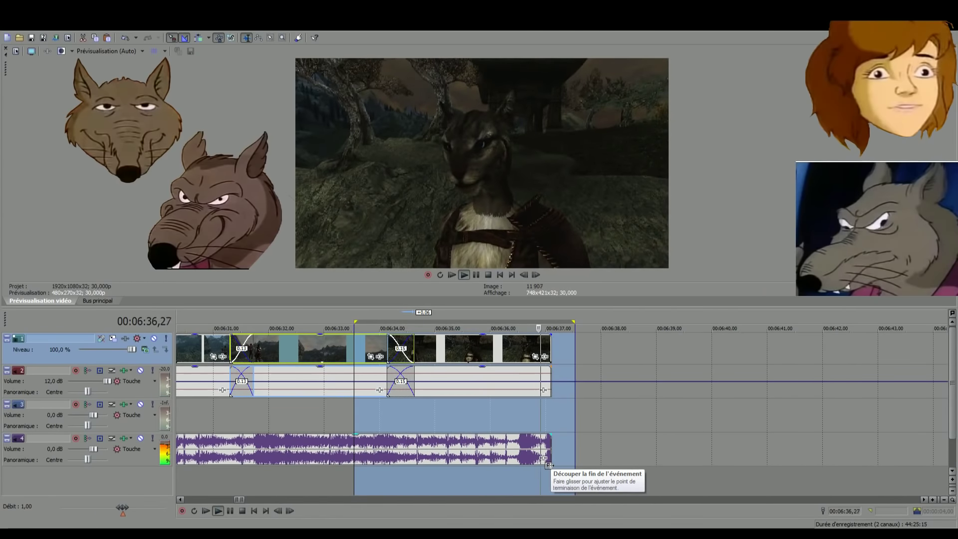
{"action": "key", "text": "space"}
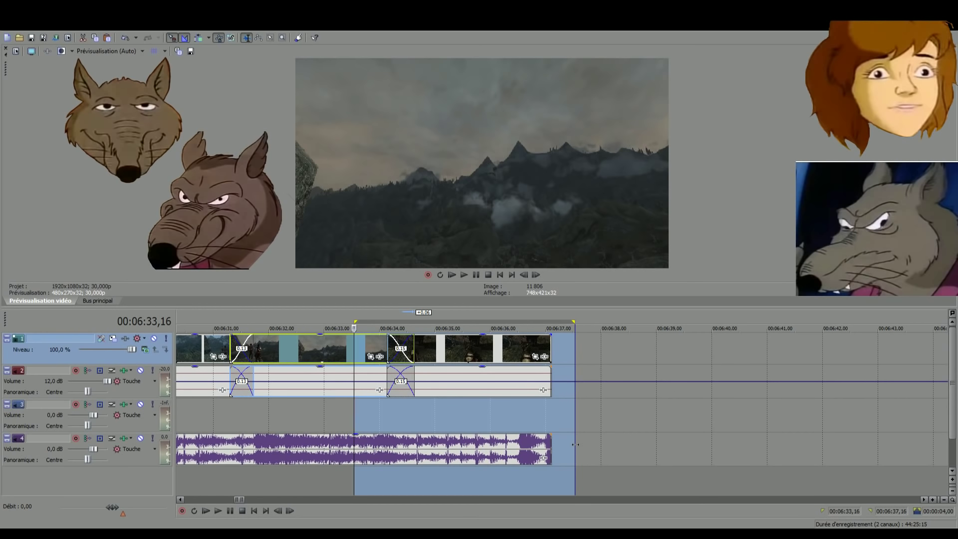
{"action": "scroll", "coordinate": [573, 446], "scroll_direction": "down", "scroll_amount": 2}
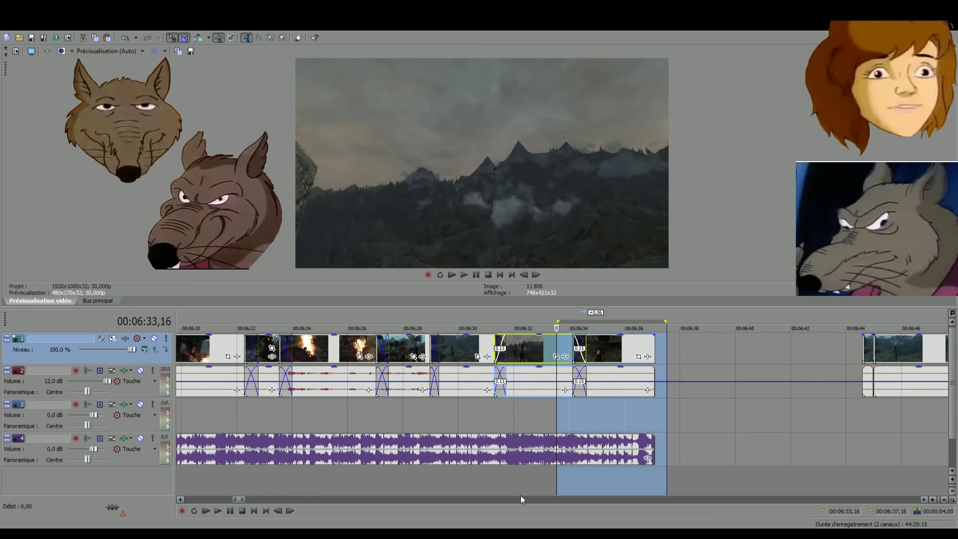
Review the montage from about 06:14 onward, past the fire shot near 06:22
{"action": "left_click", "coordinate": [468, 482]}
{"action": "left_click", "coordinate": [415, 481]}
{"action": "left_click", "coordinate": [403, 482]}
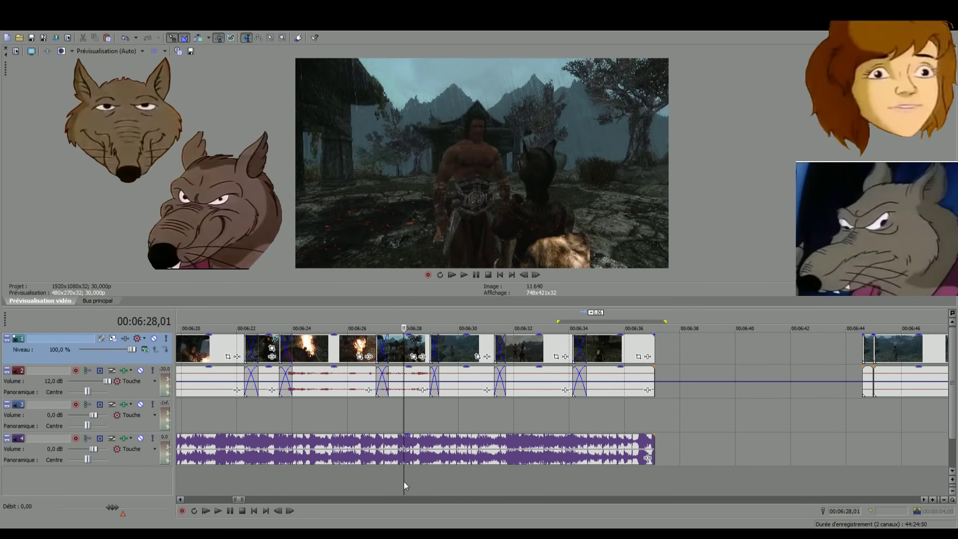
{"action": "scroll", "coordinate": [403, 481], "scroll_direction": "down", "scroll_amount": 1}
{"action": "left_click", "coordinate": [458, 484]}
{"action": "scroll", "coordinate": [459, 484], "scroll_direction": "up", "scroll_amount": 2}
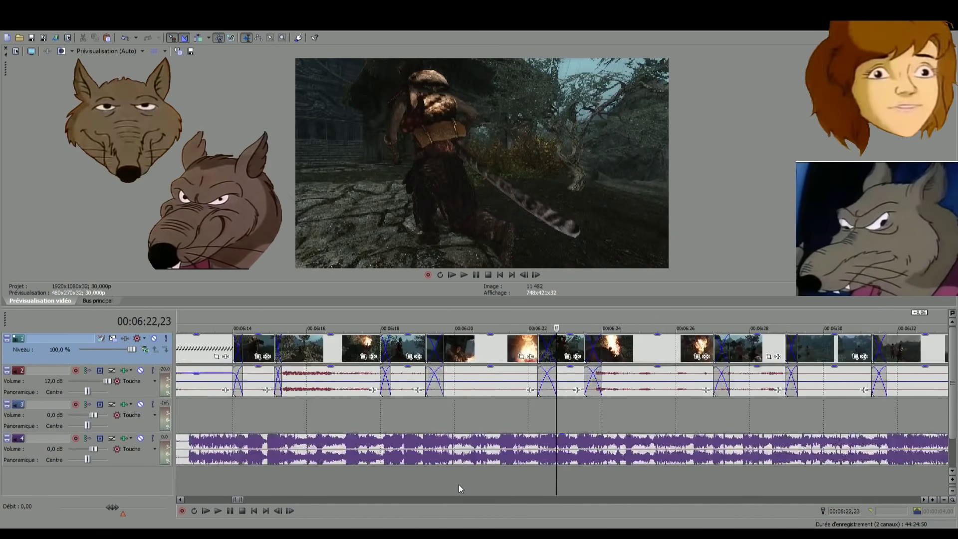
{"action": "scroll", "coordinate": [455, 484], "scroll_direction": "down", "scroll_amount": 1}
{"action": "left_click", "coordinate": [438, 484]}
{"action": "scroll", "coordinate": [437, 484], "scroll_direction": "down", "scroll_amount": 1}
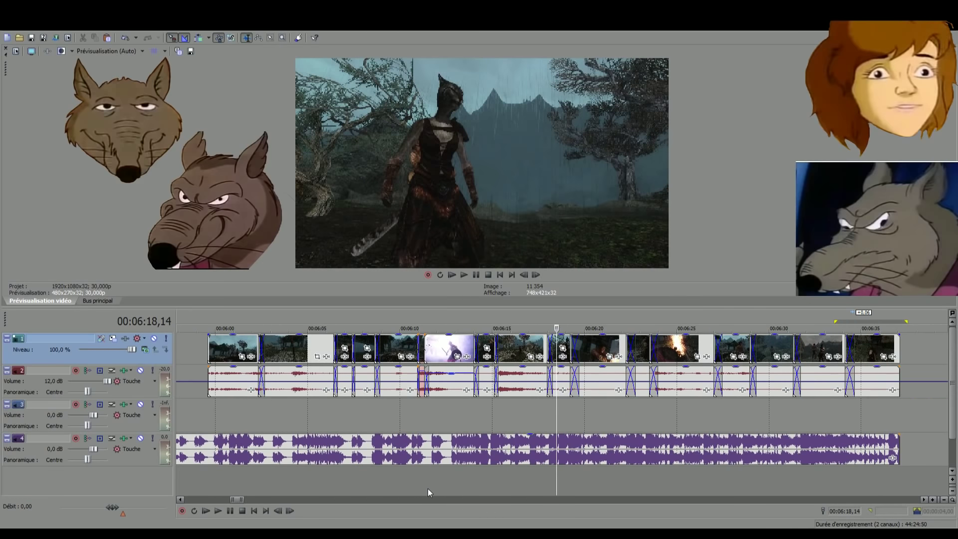
{"action": "key", "text": "space"}
{"action": "key", "text": "space"}
{"action": "left_click", "coordinate": [494, 470]}
{"action": "left_click", "coordinate": [479, 470]}
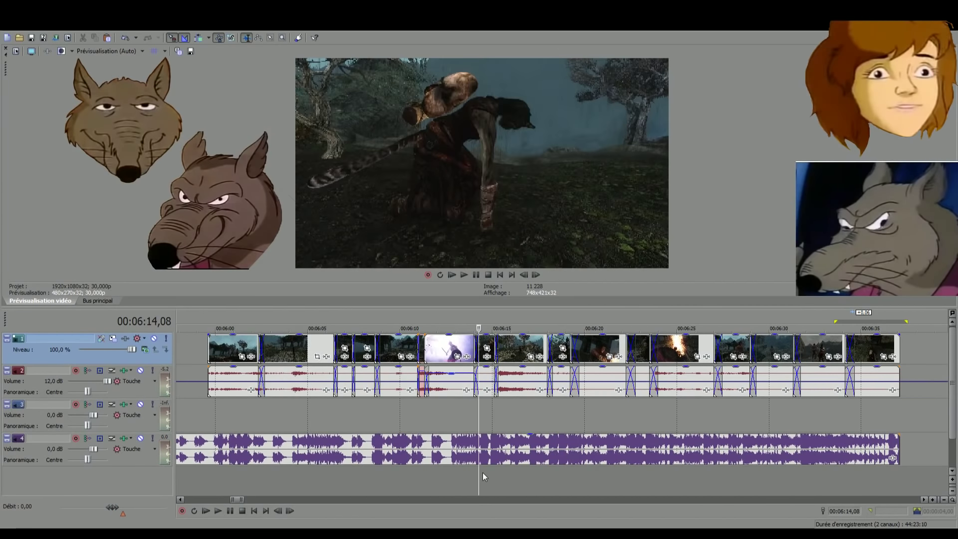
{"action": "key", "text": "space"}
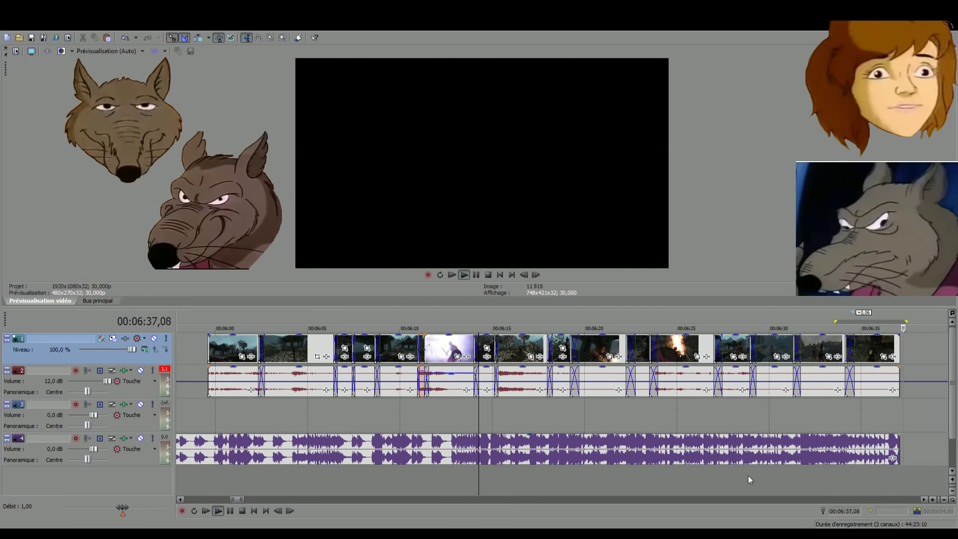
Trim the final clip's end back to about 06:36 and replay from 05:57
{"action": "left_click_drag", "start_coordinate": [897, 348], "coordinate": [883, 348]}
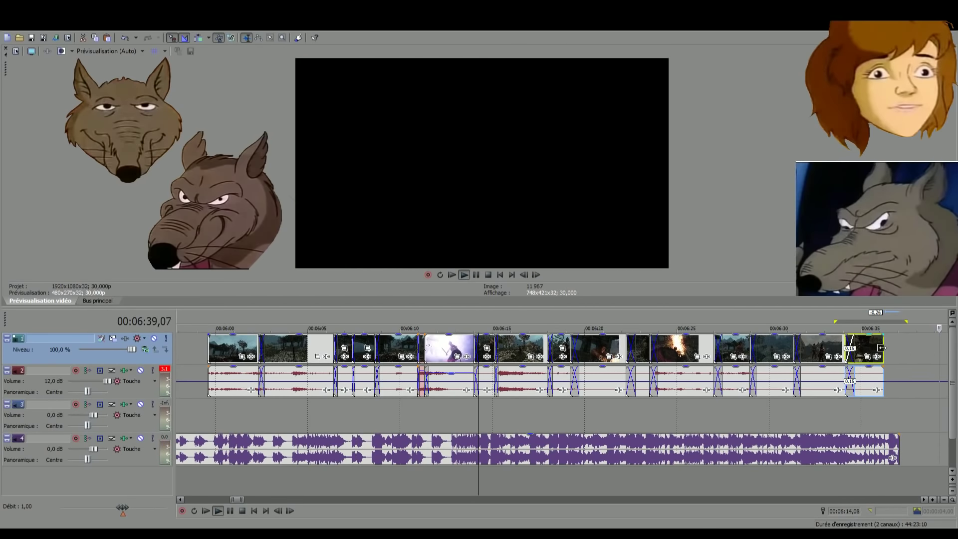
{"action": "left_click", "coordinate": [870, 477]}
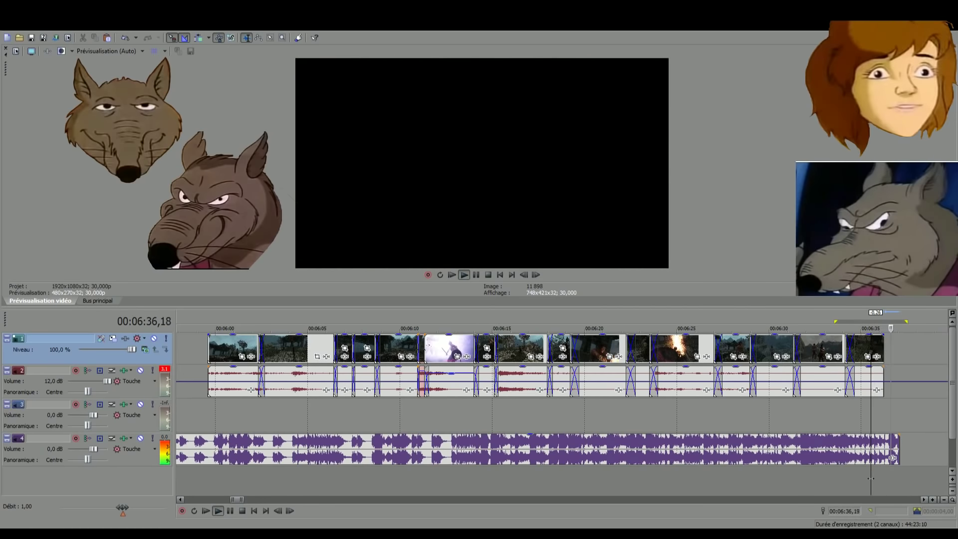
{"action": "scroll", "coordinate": [472, 494], "scroll_direction": "down", "scroll_amount": 5}
{"action": "key", "text": "space"}
{"action": "left_click", "coordinate": [282, 486]}
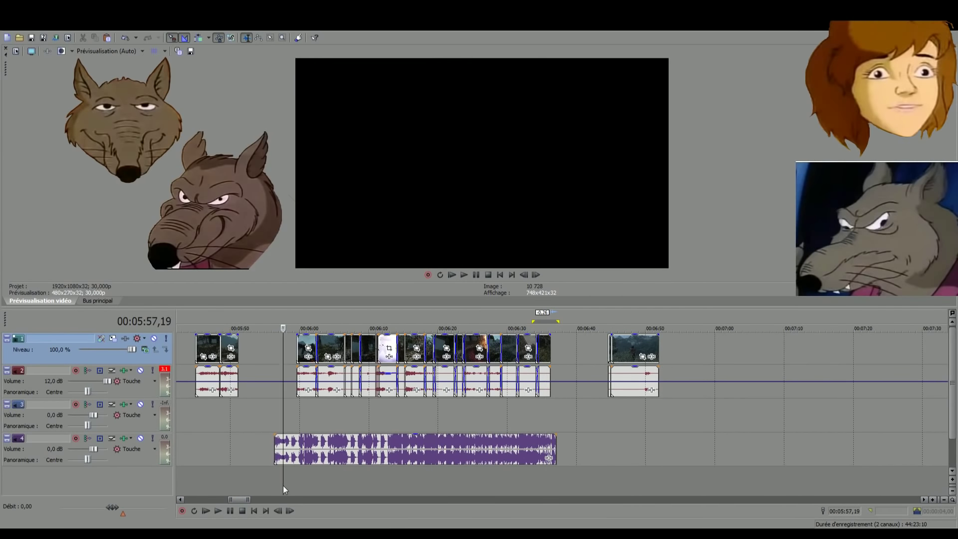
{"action": "key", "text": "space"}
Set the loop region to the whole track 4 music clip, 05:56–06:37, and play it
{"action": "scroll", "coordinate": [294, 480], "scroll_direction": "down", "scroll_amount": 5}
{"action": "scroll", "coordinate": [449, 482], "scroll_direction": "down", "scroll_amount": 4}
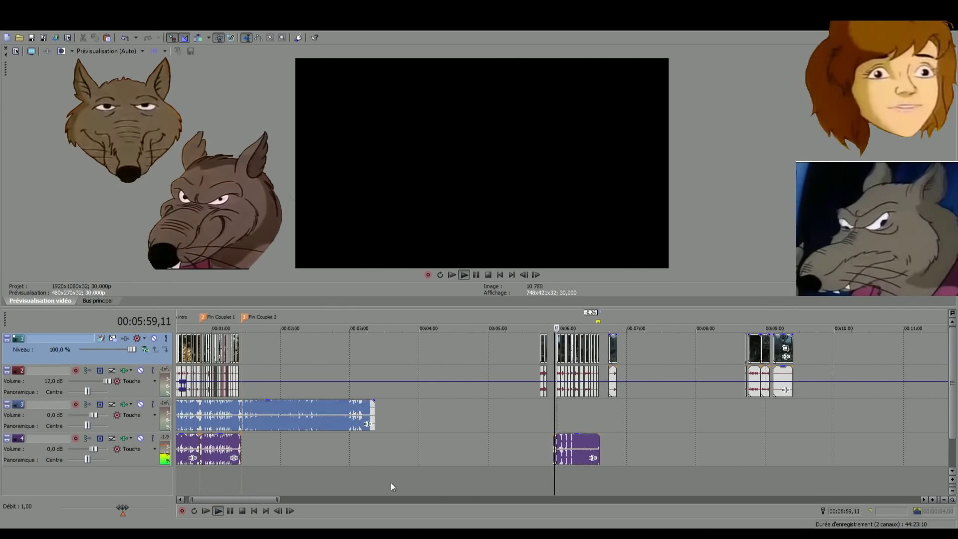
{"action": "scroll", "coordinate": [399, 477], "scroll_direction": "up", "scroll_amount": 4}
{"action": "scroll", "coordinate": [558, 434], "scroll_direction": "up", "scroll_amount": 4}
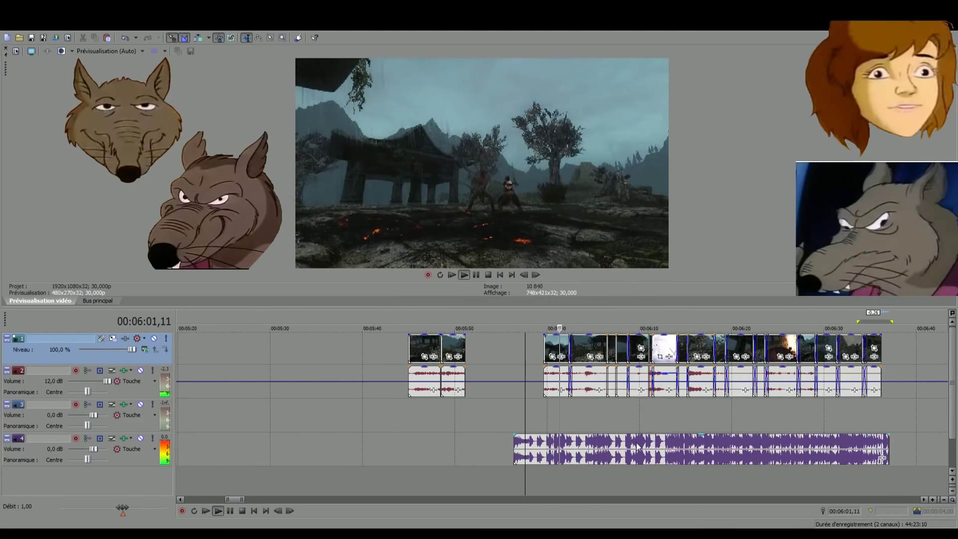
{"action": "key", "text": "space"}
{"action": "double_click", "coordinate": [546, 445]}
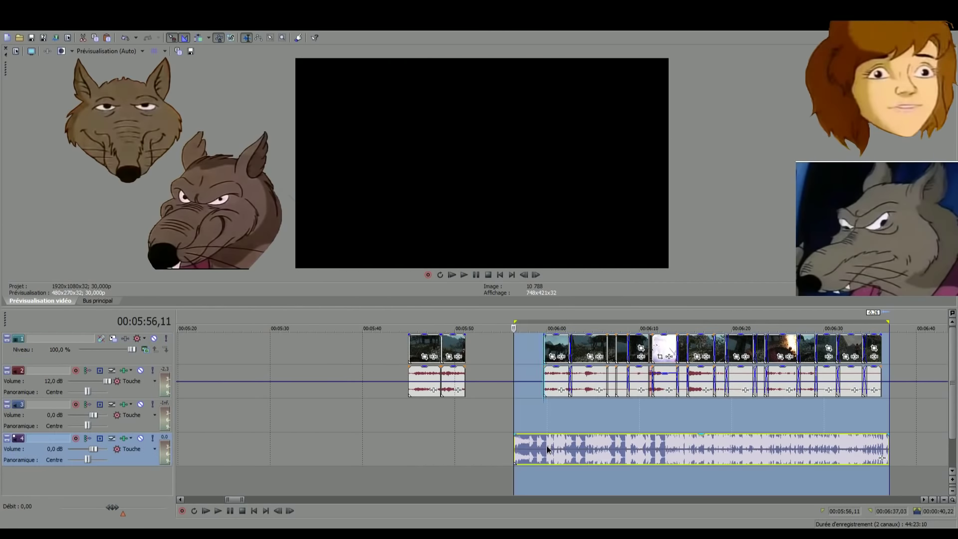
{"action": "key", "text": "space"}
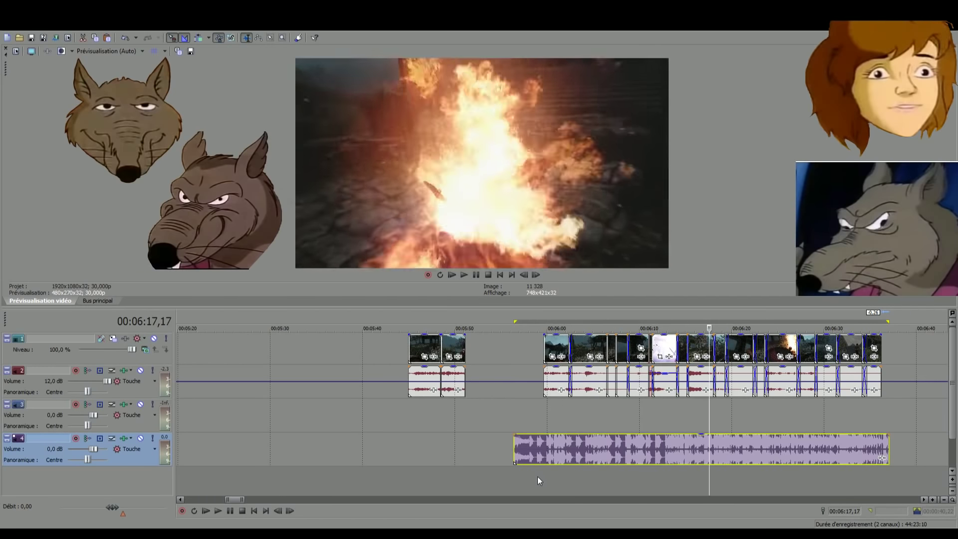
{"action": "left_click", "coordinate": [538, 477]}
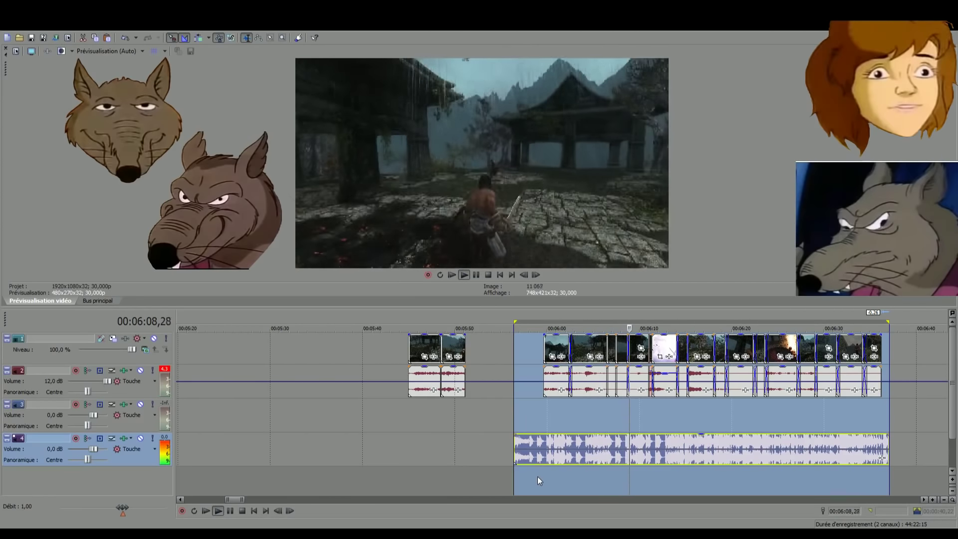
{"action": "left_click", "coordinate": [620, 480]}
Nudge the video clip after 06:08 slightly earlier and play back the cut
{"action": "scroll", "coordinate": [620, 480], "scroll_direction": "up", "scroll_amount": 5}
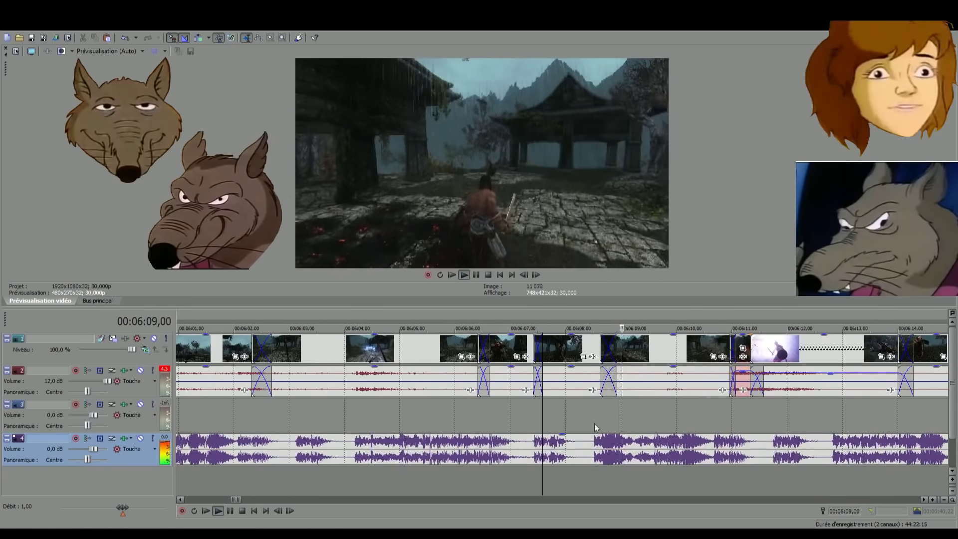
{"action": "key", "text": "space"}
{"action": "left_click", "coordinate": [599, 351]}
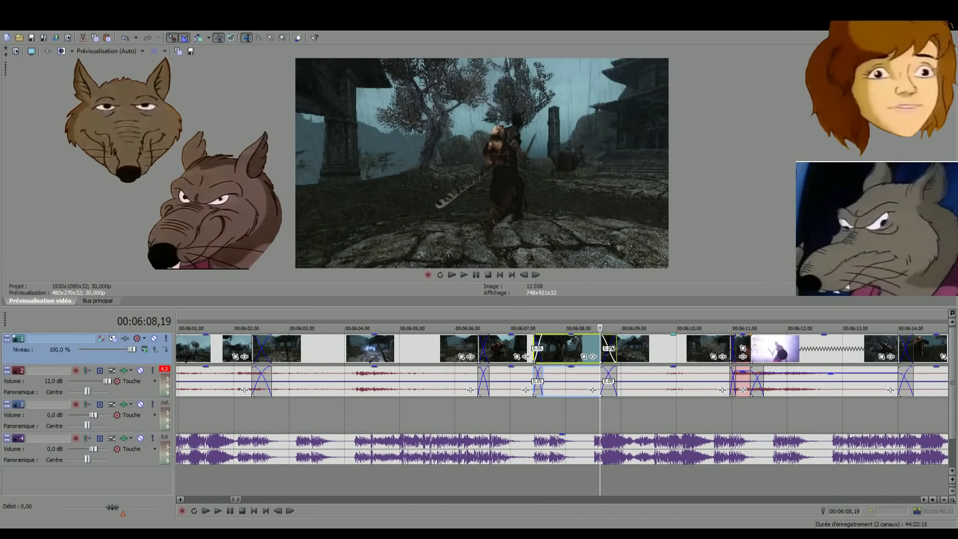
{"action": "left_click_drag", "start_coordinate": [607, 352], "coordinate": [593, 348]}
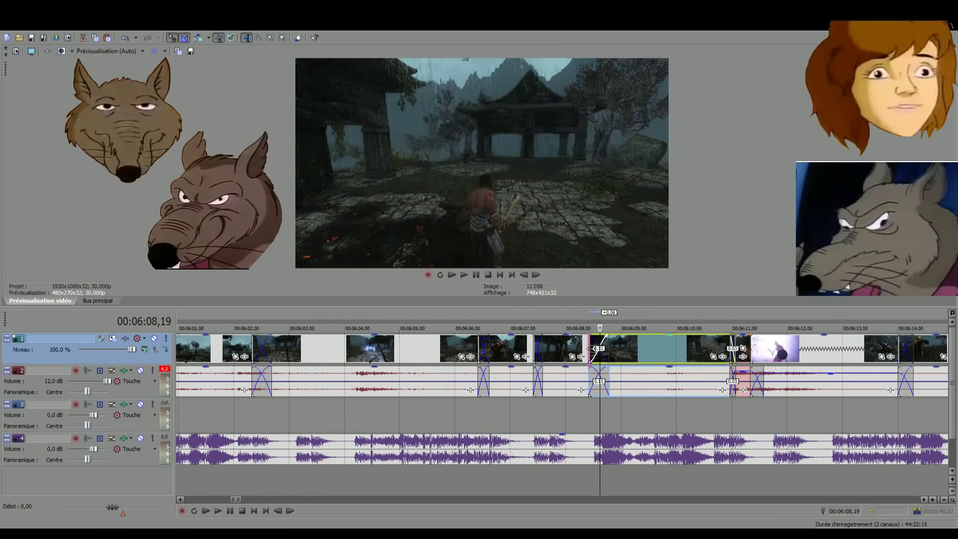
{"action": "left_click", "coordinate": [562, 476]}
{"action": "key", "text": "space"}
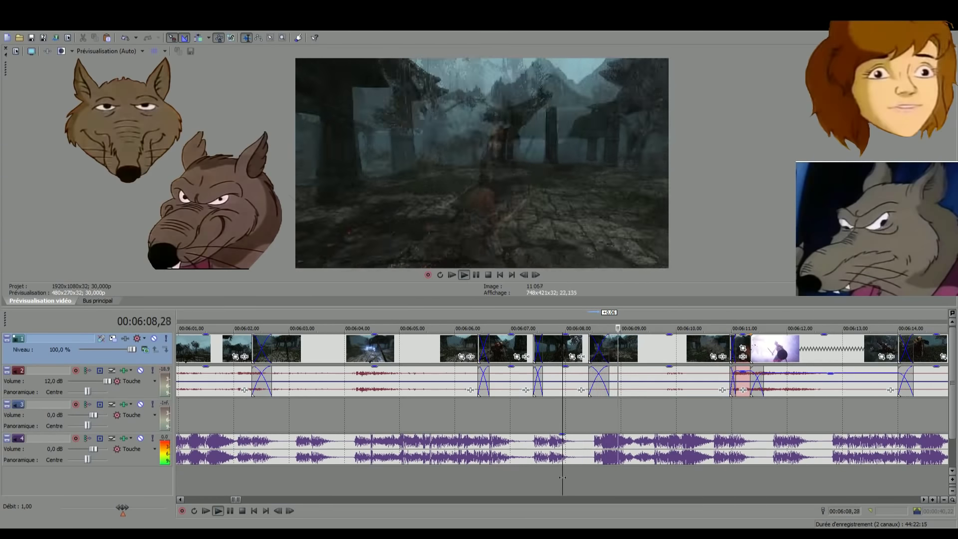
{"action": "left_click", "coordinate": [581, 478]}
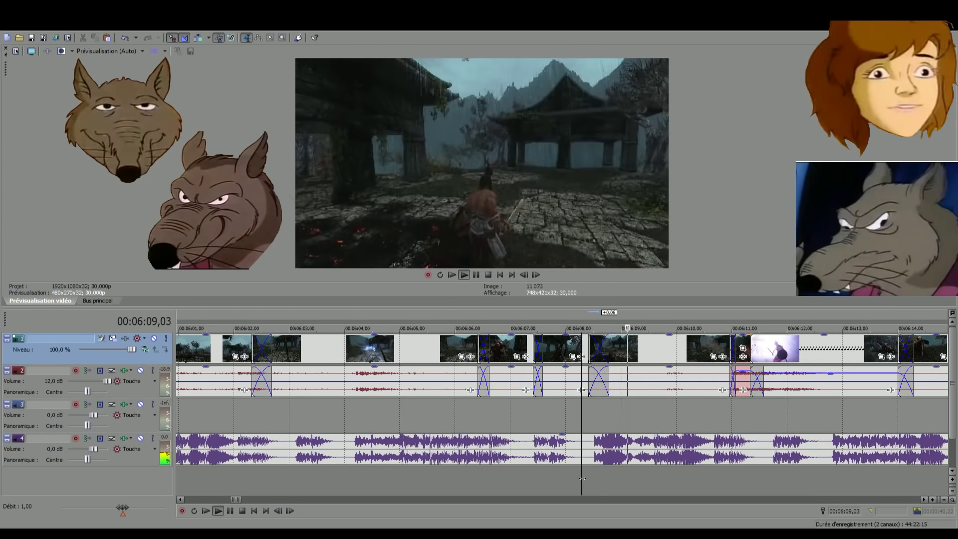
{"action": "left_click", "coordinate": [544, 476]}
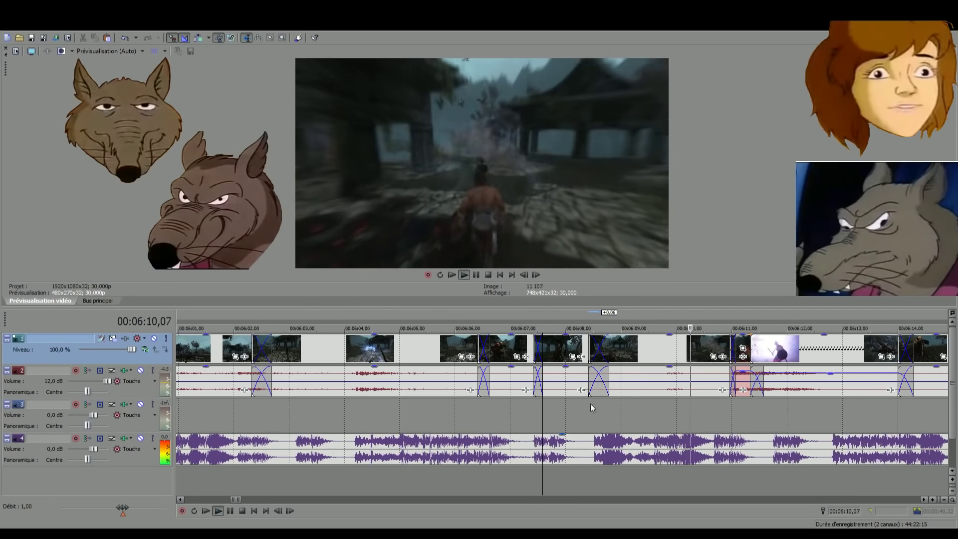
{"action": "key", "text": "space"}
Replay the montage from about 06:07 through just before 06:14
{"action": "scroll", "coordinate": [591, 403], "scroll_direction": "up", "scroll_amount": 2}
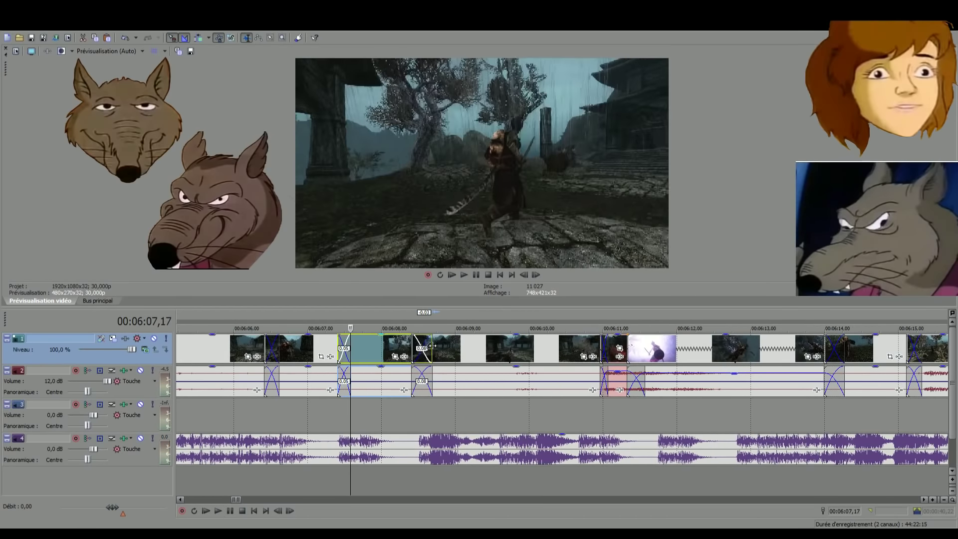
{"action": "key", "text": "space"}
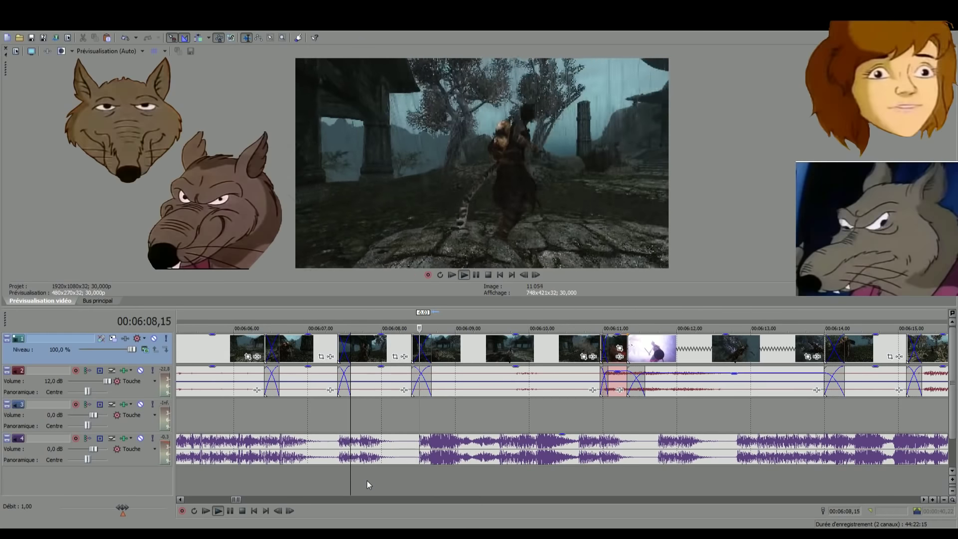
{"action": "key", "text": "space"}
{"action": "key", "text": "space"}
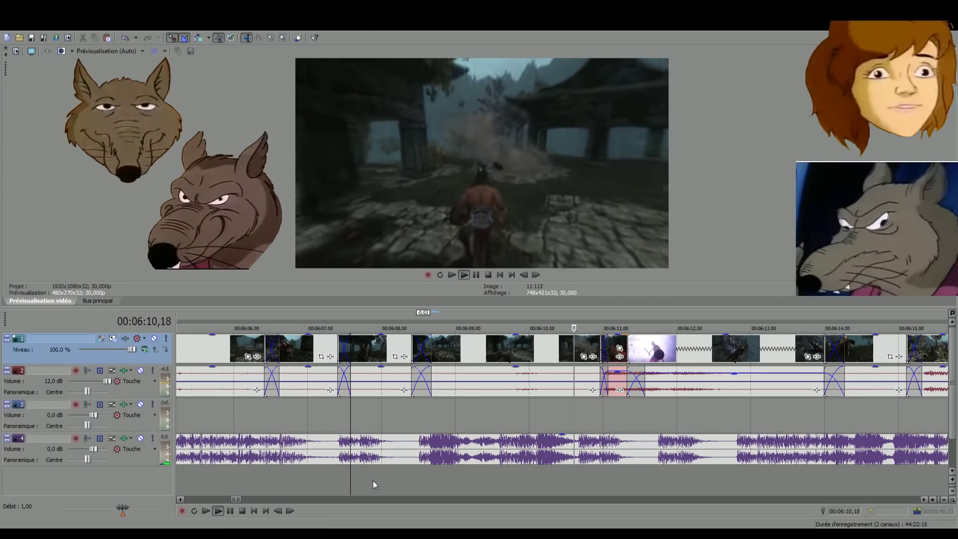
{"action": "scroll", "coordinate": [373, 481], "scroll_direction": "down", "scroll_amount": 2}
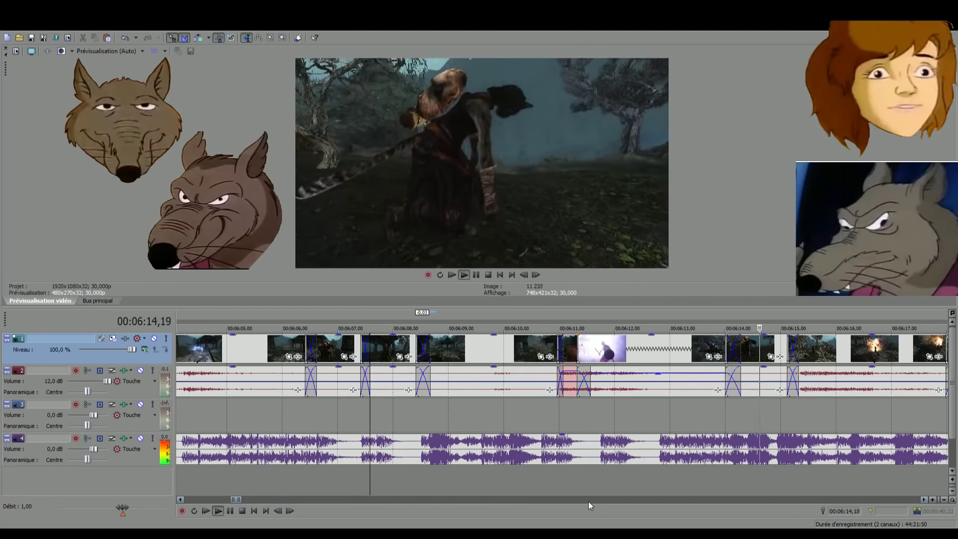
{"action": "left_click", "coordinate": [553, 487]}
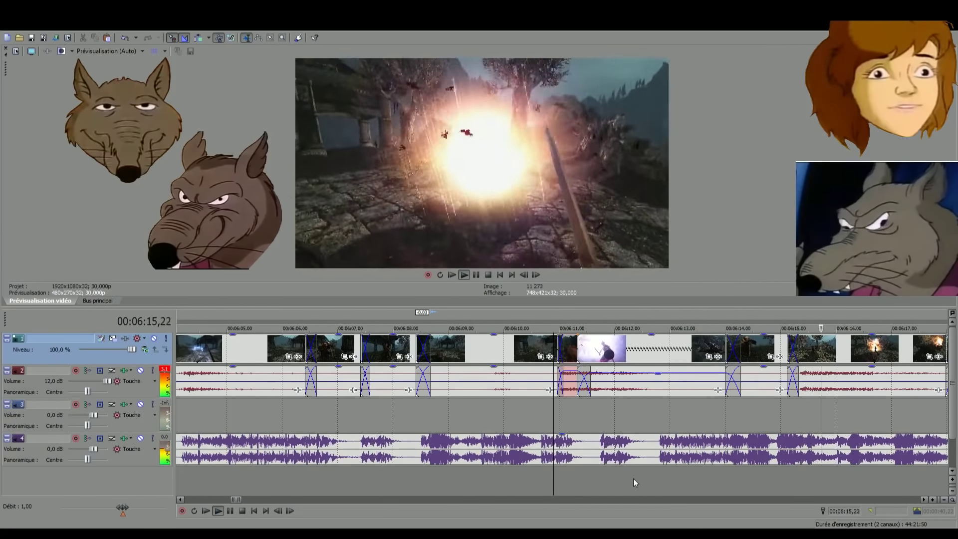
{"action": "left_click", "coordinate": [711, 477]}
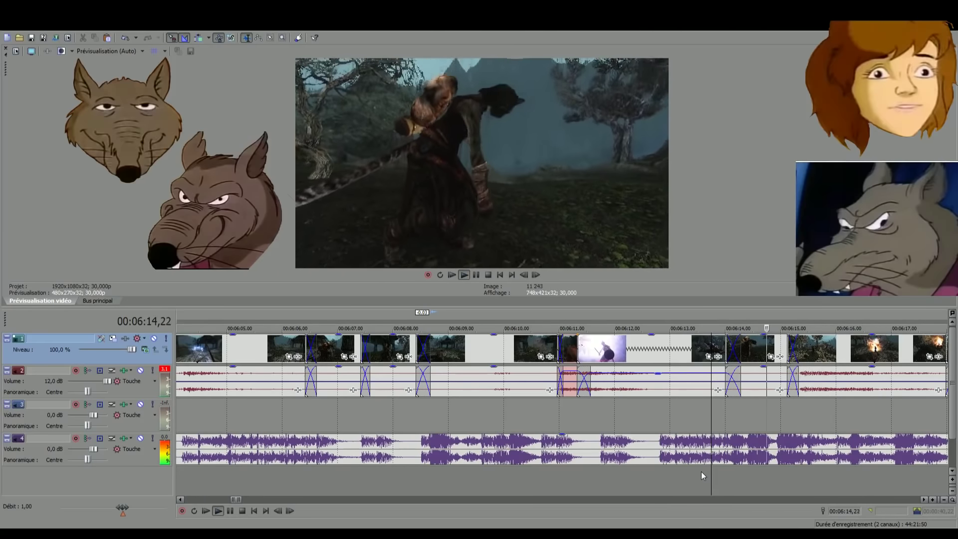
{"action": "key", "text": "space"}
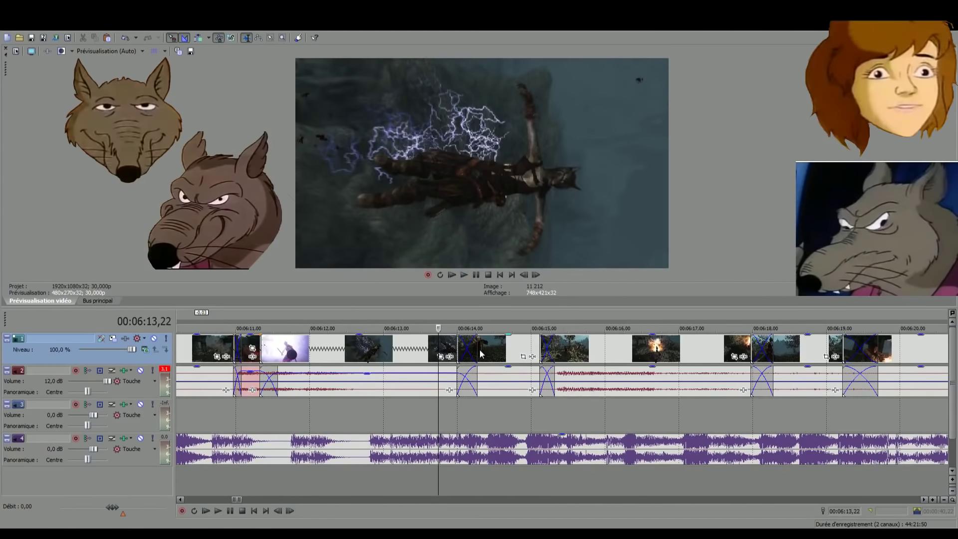
Overlap the 06:14 clip onto the previous clip for a crossfade and preview from 06:13,04
{"action": "left_click_drag", "start_coordinate": [480, 353], "coordinate": [447, 349]}
{"action": "left_click", "coordinate": [393, 484]}
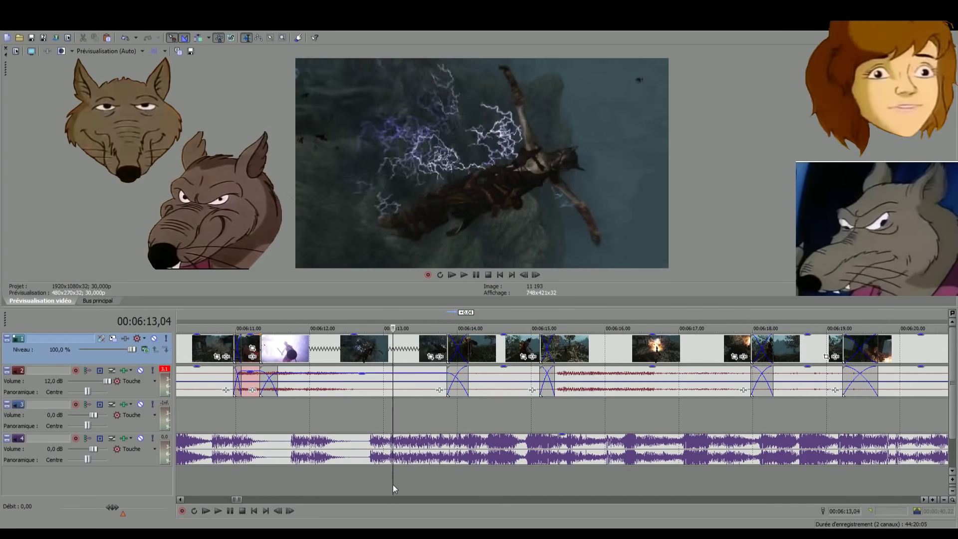
{"action": "key", "text": "space"}
{"action": "key", "text": "space"}
{"action": "key", "text": "space"}
{"action": "key", "text": "space"}
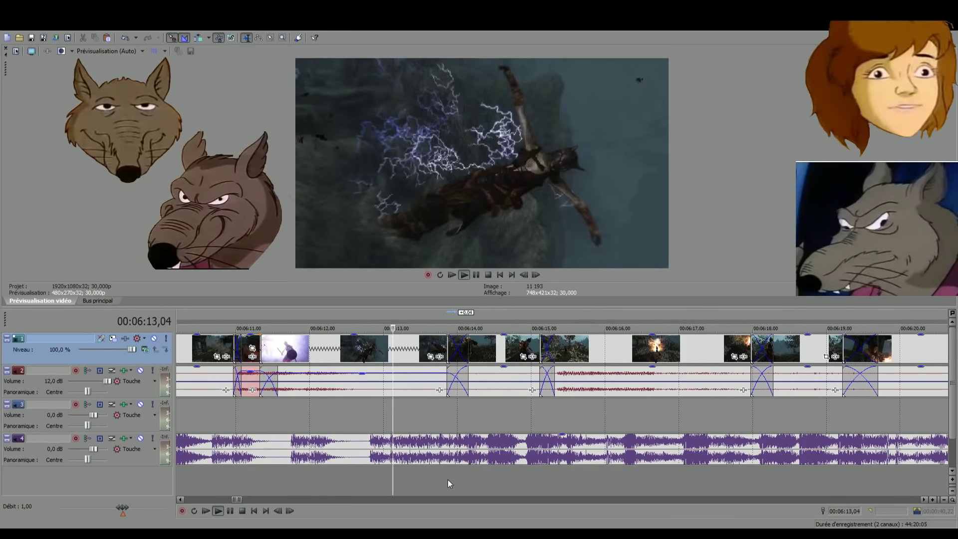
{"action": "key", "text": "space"}
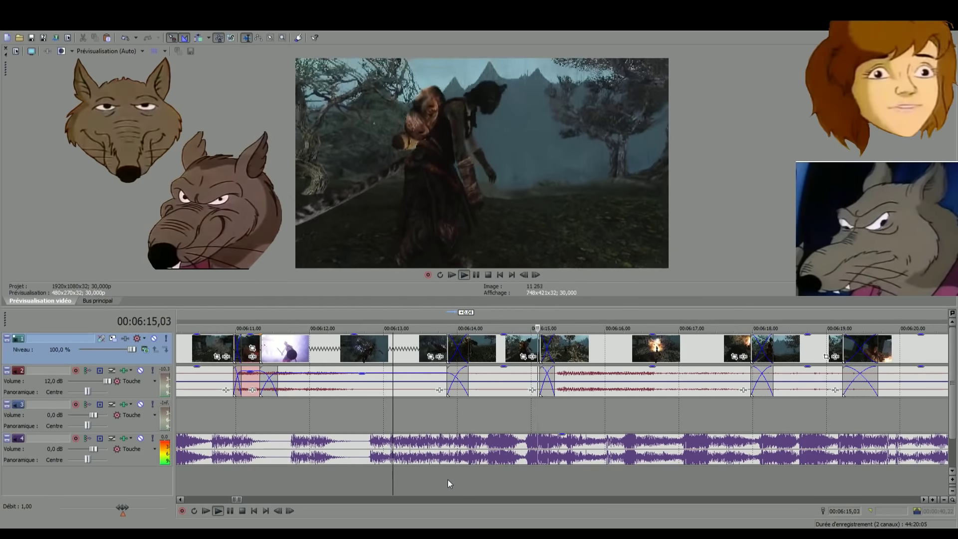
{"action": "left_click", "coordinate": [535, 484]}
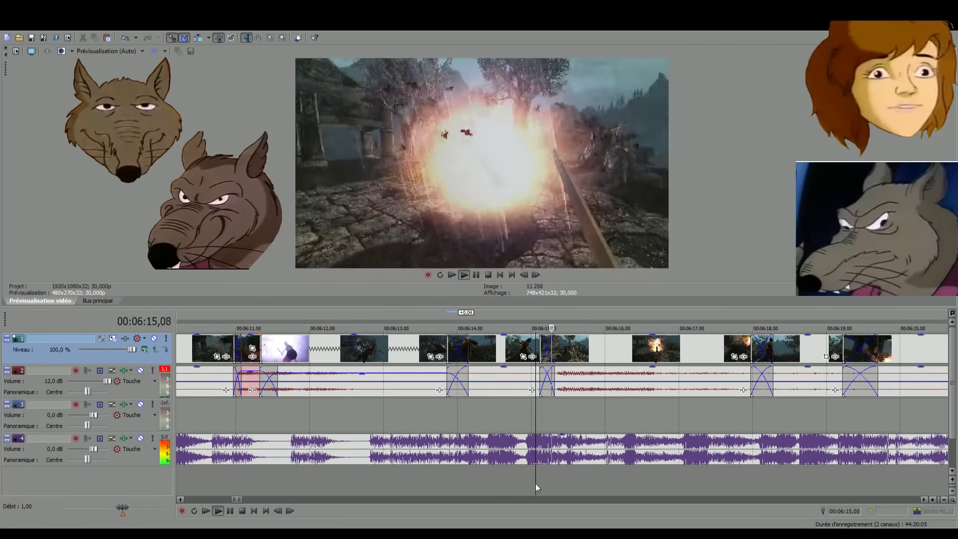
{"action": "key", "text": "space"}
Replay the 06:13,9–06:15 clip from about 06:14,55, then loop the whole music clip
{"action": "left_click", "coordinate": [519, 349]}
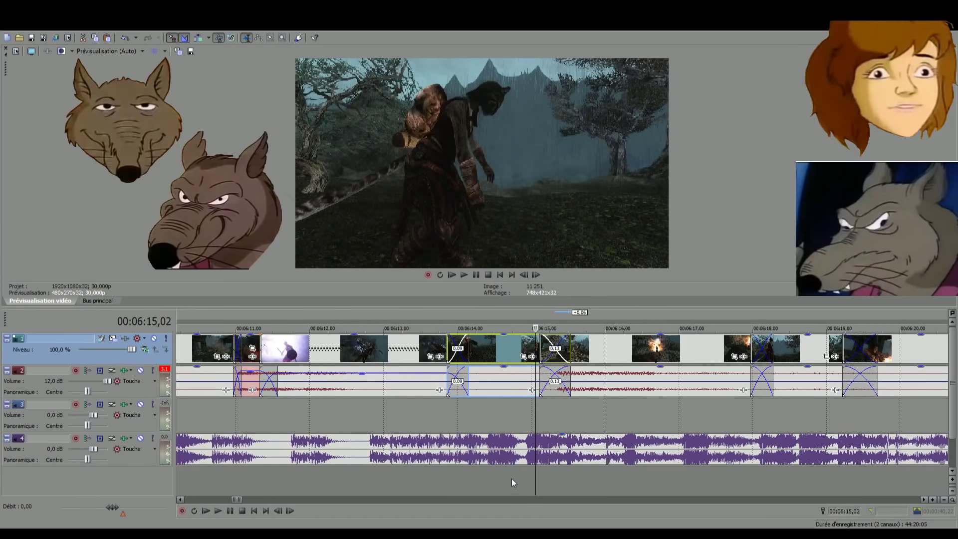
{"action": "left_click", "coordinate": [511, 479]}
{"action": "key", "text": "space"}
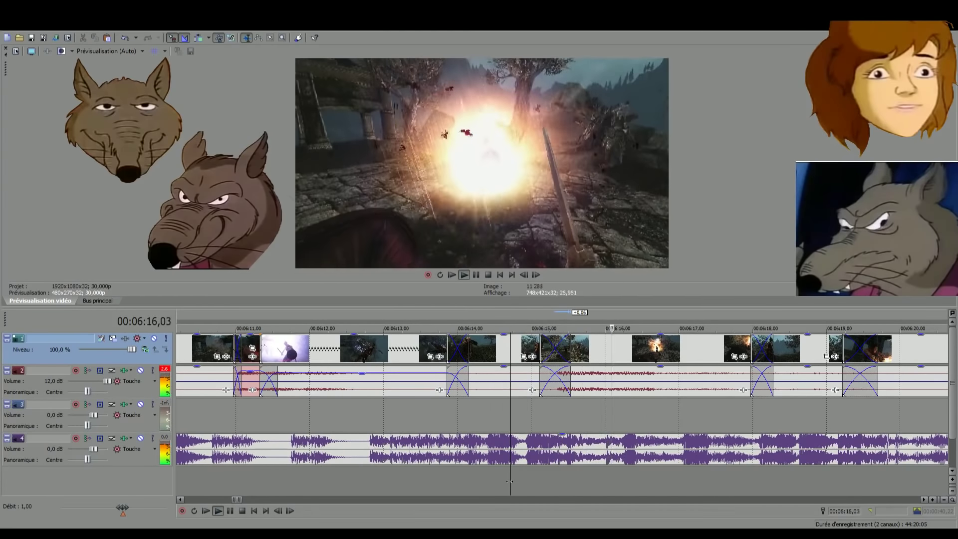
{"action": "left_click", "coordinate": [509, 481]}
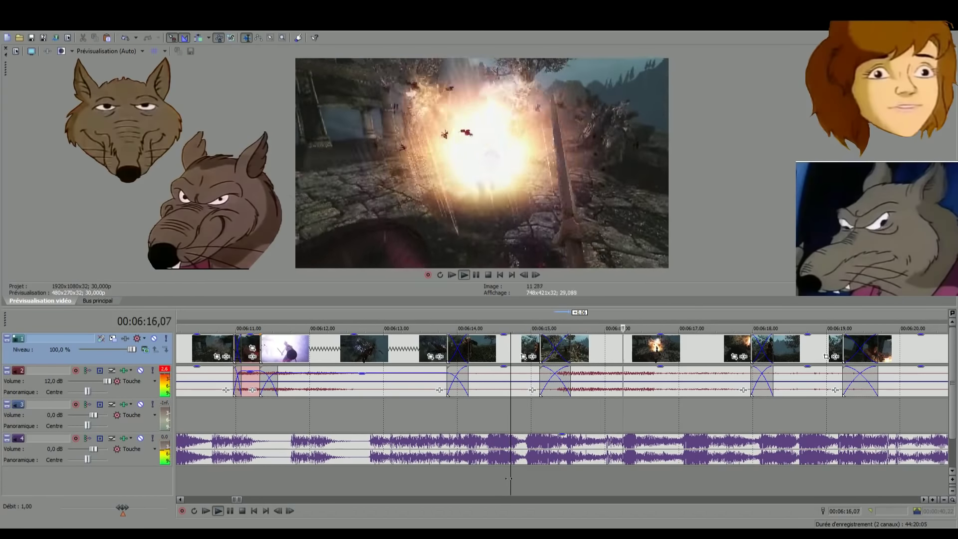
{"action": "left_click", "coordinate": [509, 479]}
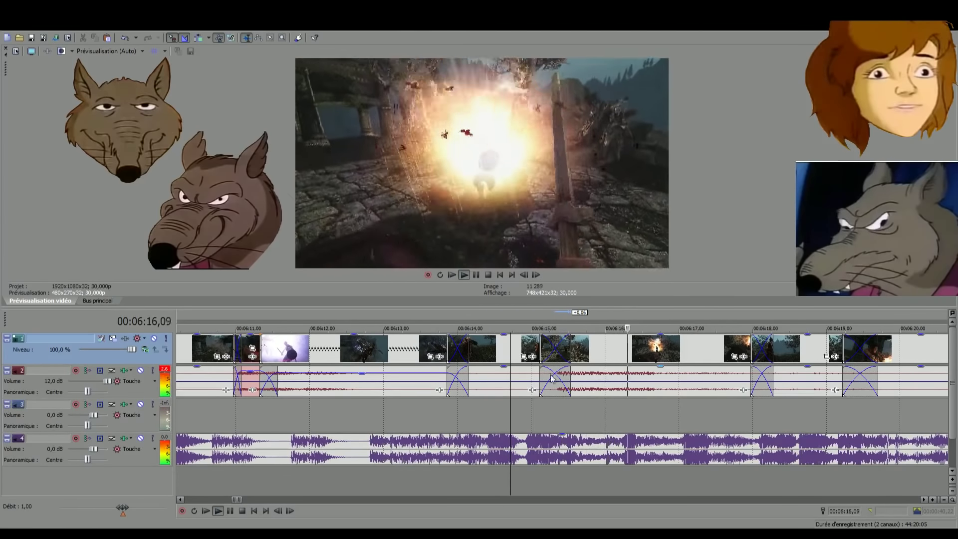
{"action": "scroll", "coordinate": [551, 378], "scroll_direction": "down", "scroll_amount": 5}
{"action": "key", "text": "space"}
{"action": "scroll", "coordinate": [523, 428], "scroll_direction": "down", "scroll_amount": 3}
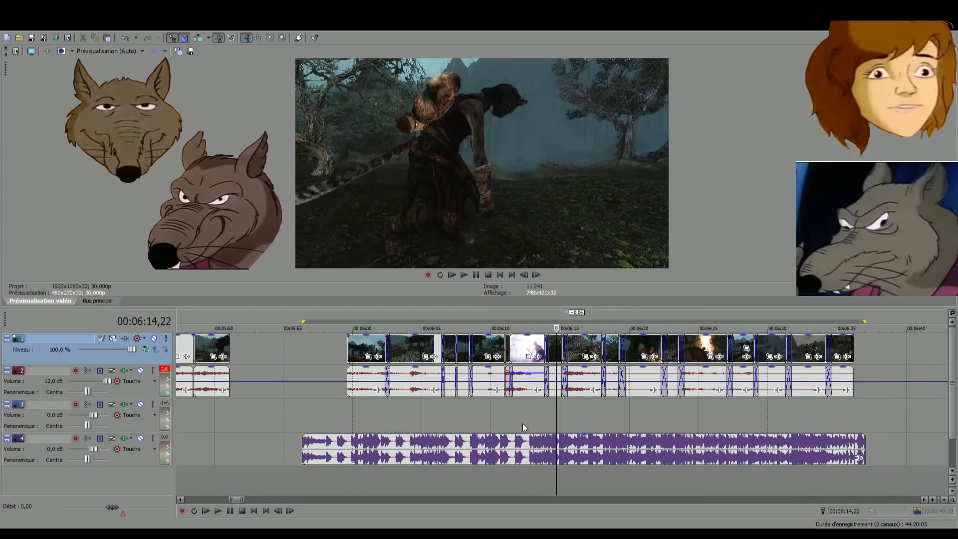
{"action": "double_click", "coordinate": [516, 437]}
{"action": "key", "text": "space"}
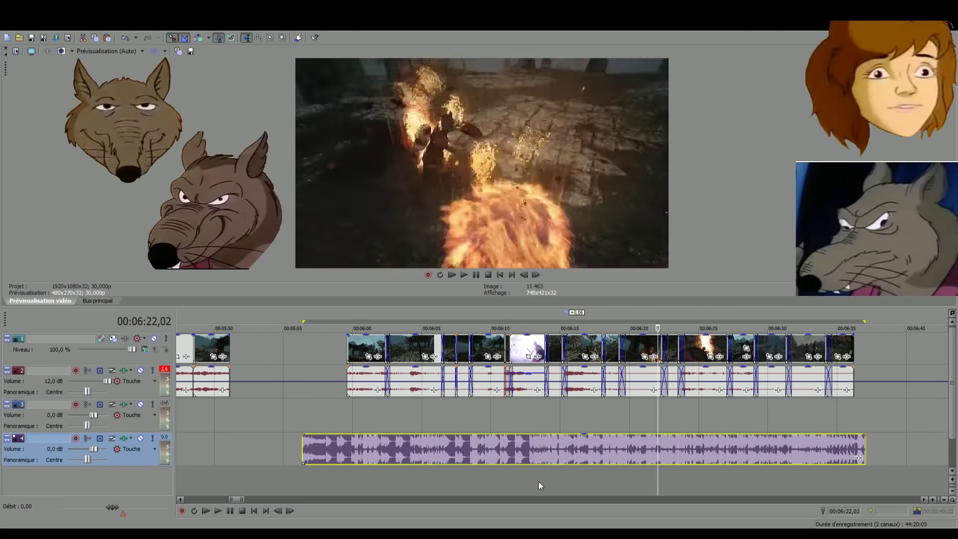
{"action": "key", "text": "space"}
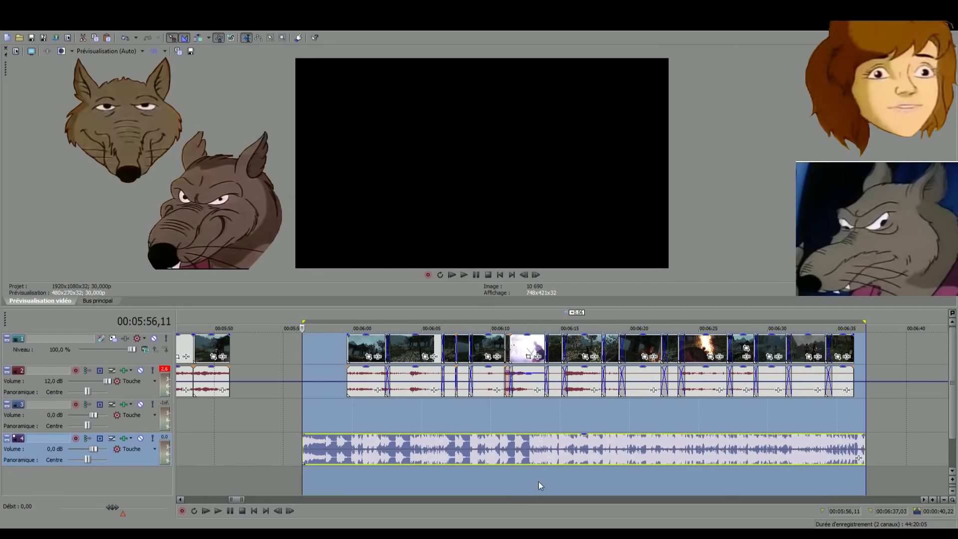
{"action": "key", "text": "space"}
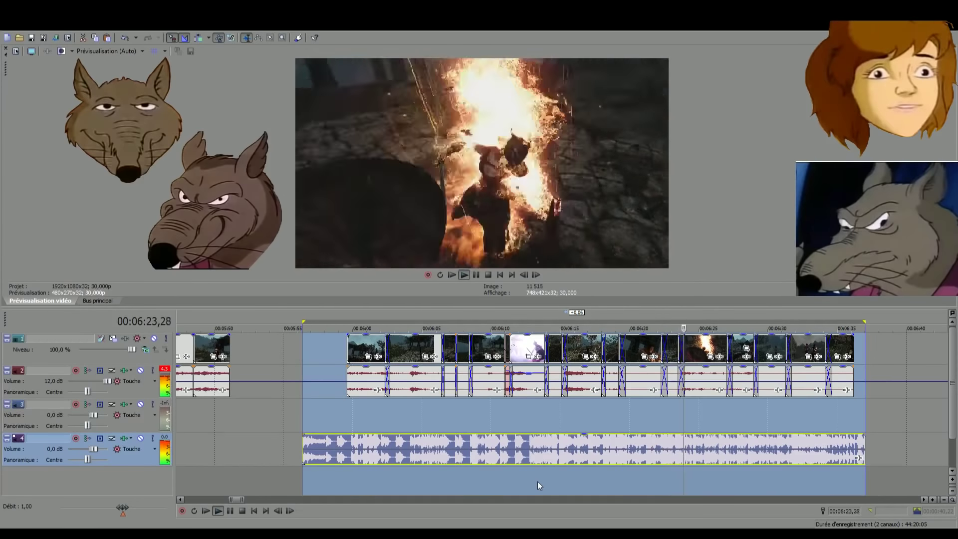
{"action": "left_click", "coordinate": [561, 476]}
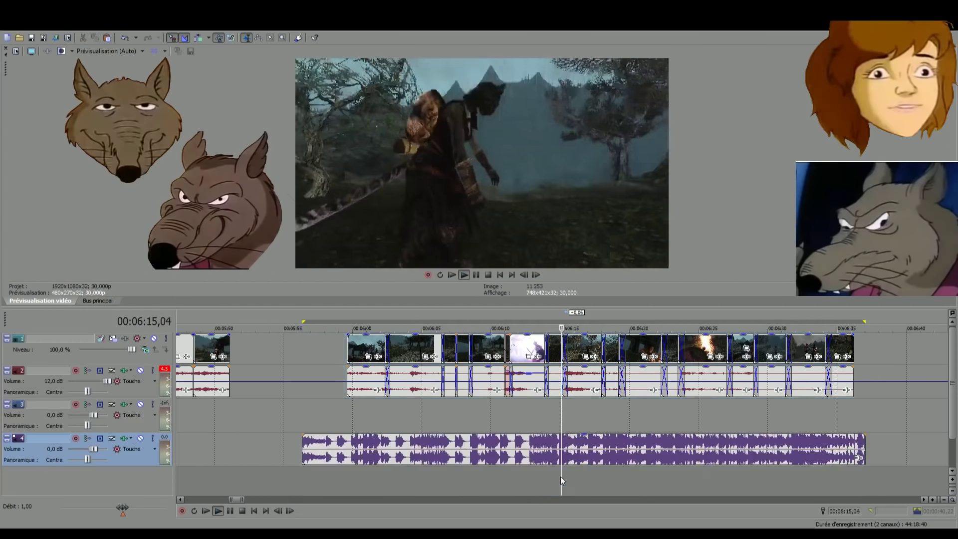
{"action": "scroll", "coordinate": [575, 477], "scroll_direction": "up", "scroll_amount": 4}
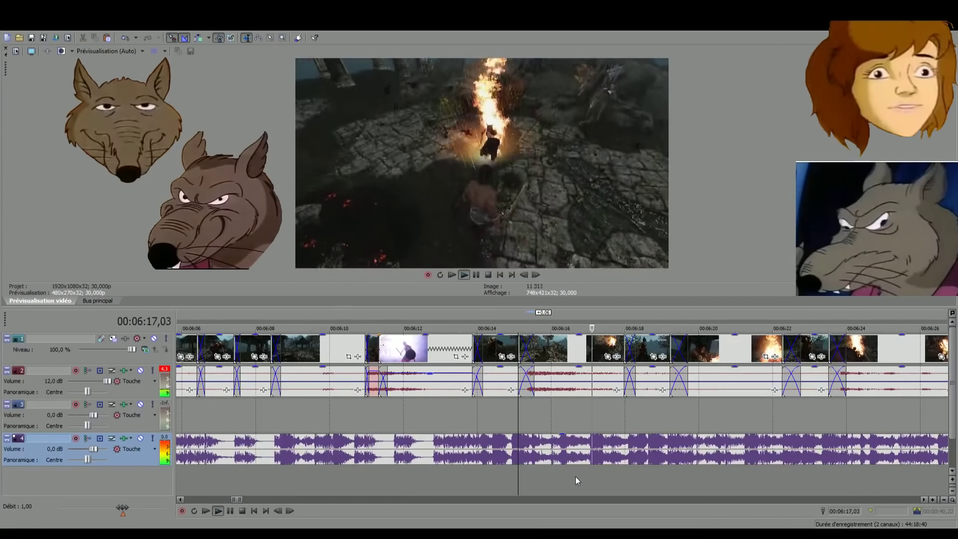
Stop playback and select the fire-burst audio event on track 2 near 06:16
{"action": "key", "text": "space"}
{"action": "left_click", "coordinate": [582, 369]}
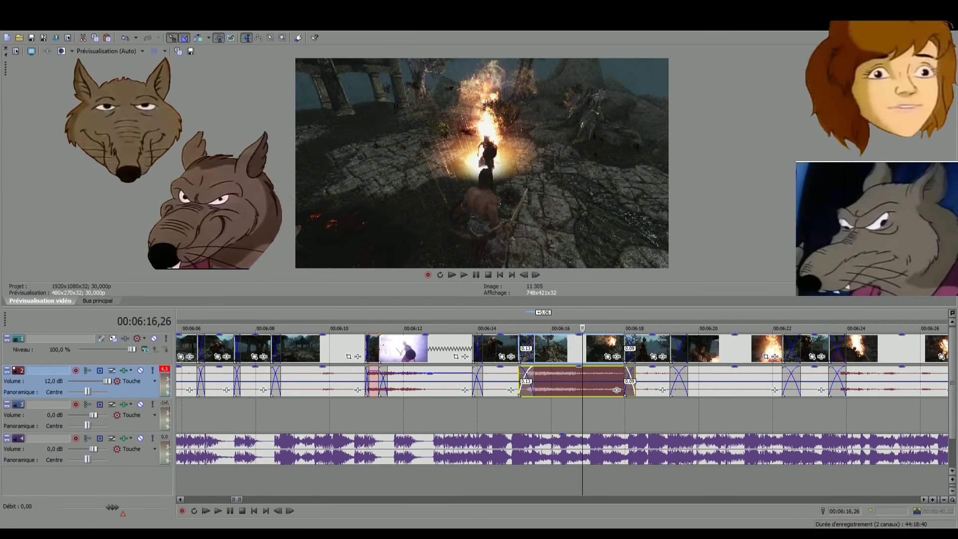
{"action": "mouse_move", "coordinate": [134, 536]}
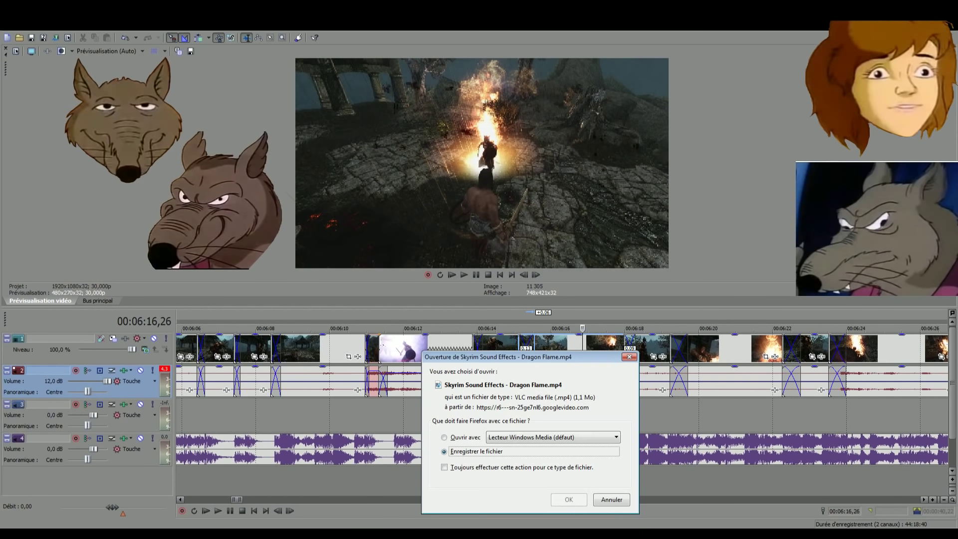
Save 'Skyrim Sound Effects - Dragon Flame.mp4' and drop it onto tracks 1–2 at about 06:24
{"action": "left_click", "coordinate": [569, 499]}
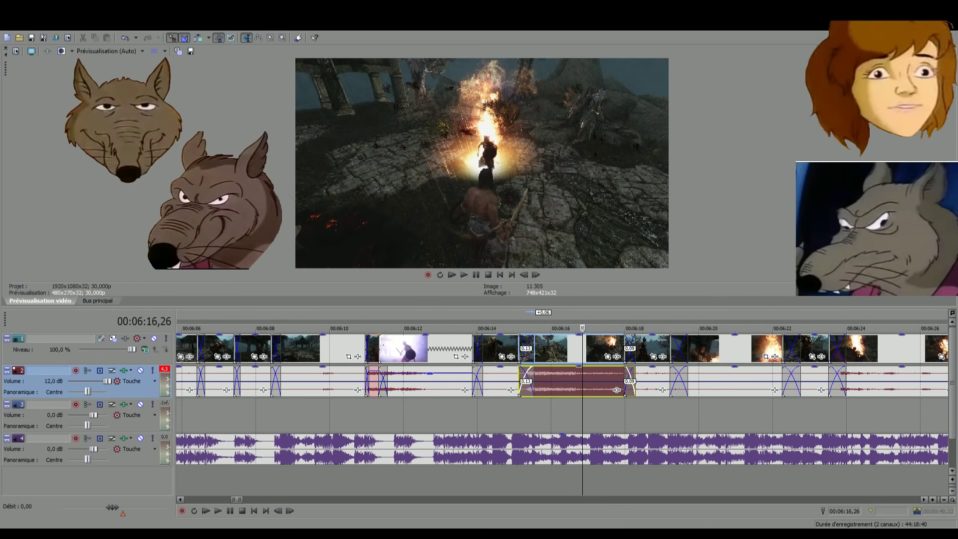
{"action": "left_click_drag", "start_coordinate": [211, 270], "coordinate": [871, 387]}
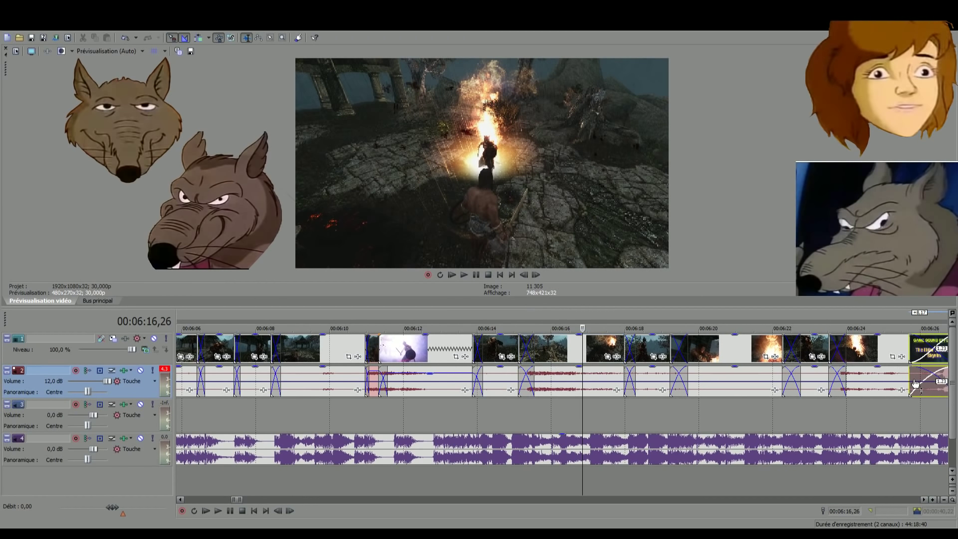
{"action": "left_click", "coordinate": [908, 401]}
{"action": "scroll", "coordinate": [903, 405], "scroll_direction": "down", "scroll_amount": 4}
Move the new Dragon Flame clip group right to about 07:00 and preview it there
{"action": "scroll", "coordinate": [718, 410], "scroll_direction": "up", "scroll_amount": 4}
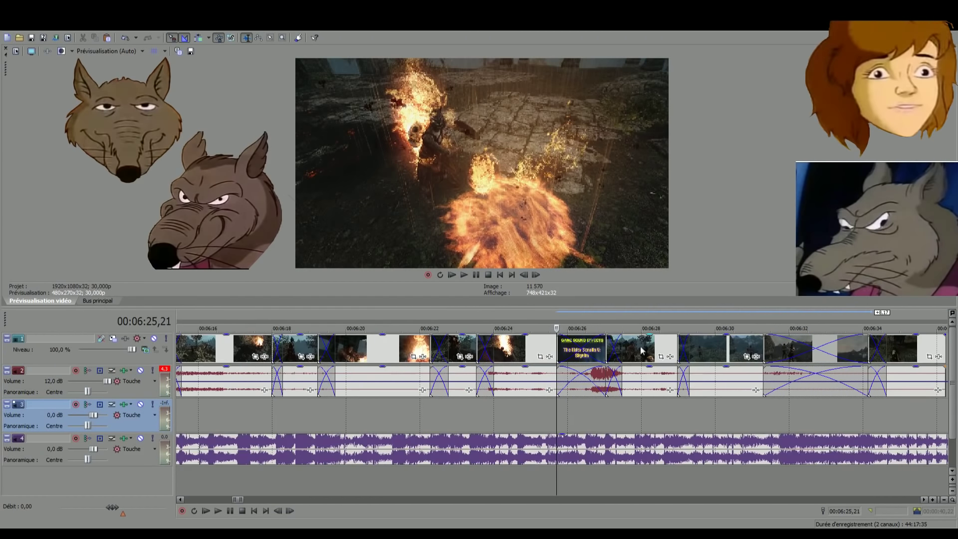
{"action": "left_click", "coordinate": [585, 344]}
{"action": "left_click_drag", "start_coordinate": [579, 481], "coordinate": [794, 462]}
{"action": "scroll", "coordinate": [579, 477], "scroll_direction": "down", "scroll_amount": 4}
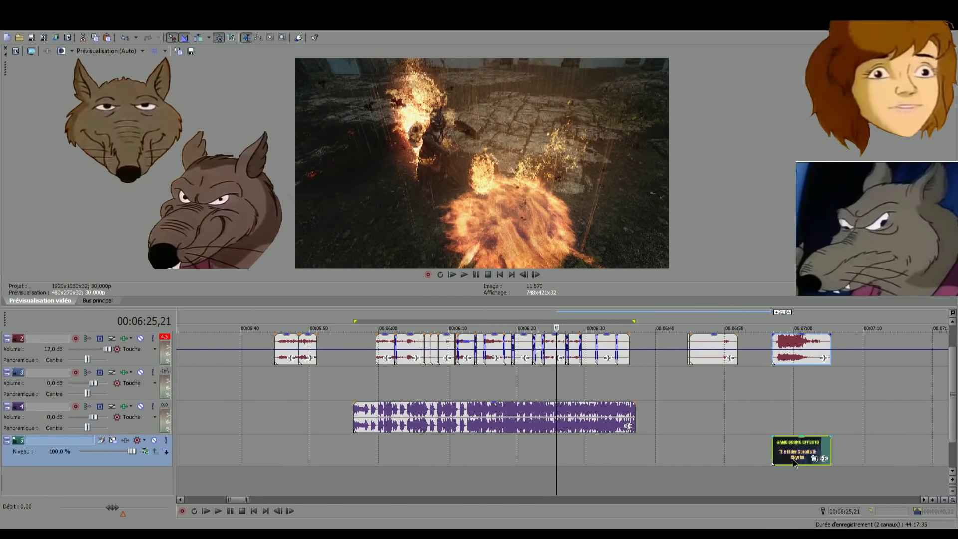
{"action": "left_click", "coordinate": [778, 458]}
{"action": "left_click", "coordinate": [798, 451]}
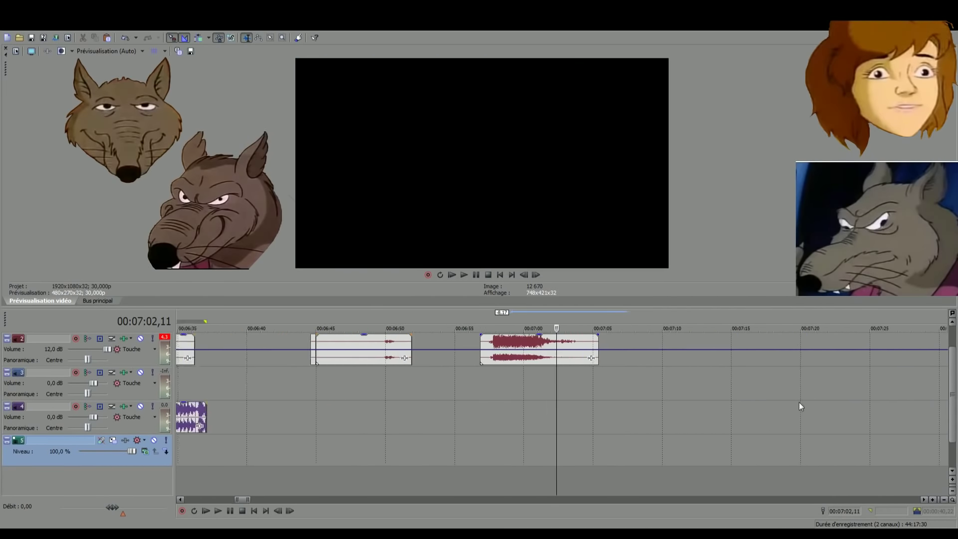
{"action": "scroll", "coordinate": [583, 358], "scroll_direction": "down", "scroll_amount": 4}
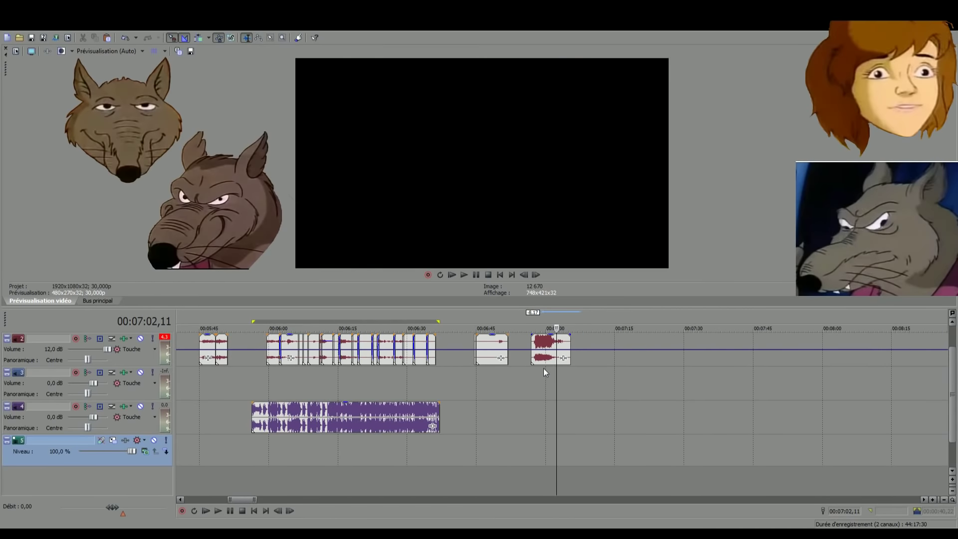
{"action": "left_click", "coordinate": [351, 382]}
Trim the right edge of the Dragon Flame audio event shorter
{"action": "scroll", "coordinate": [351, 382], "scroll_direction": "up", "scroll_amount": 5}
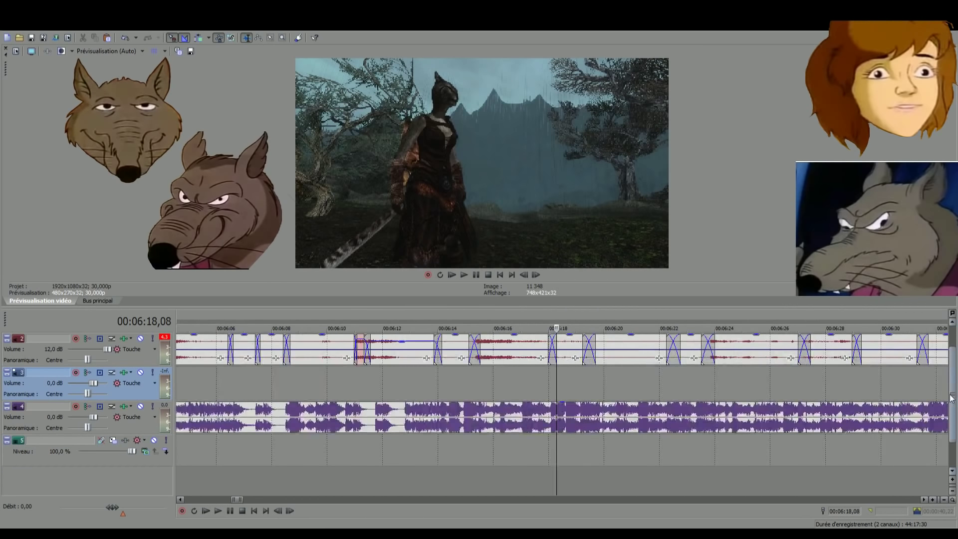
{"action": "scroll", "coordinate": [748, 440], "scroll_direction": "up", "scroll_amount": 1}
{"action": "scroll", "coordinate": [660, 481], "scroll_direction": "down", "scroll_amount": 5}
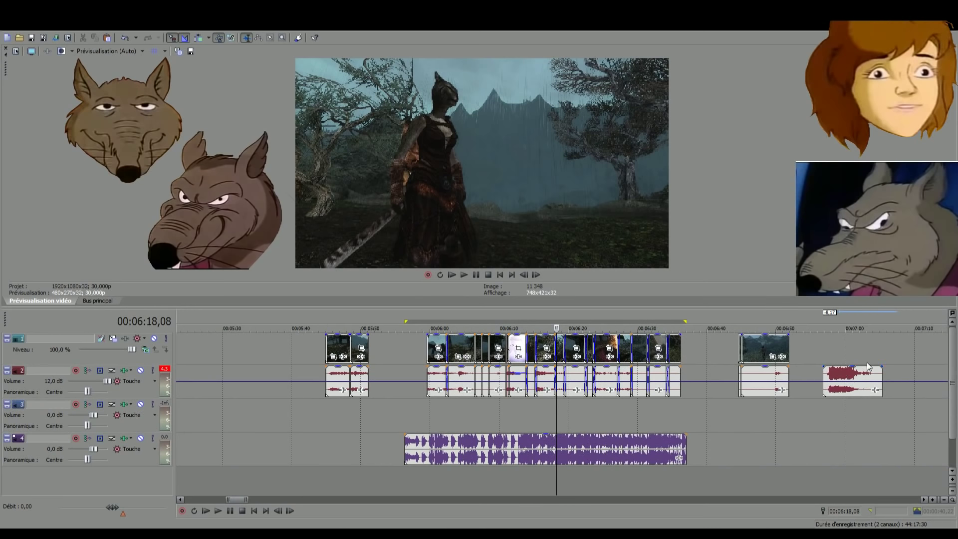
{"action": "left_click_drag", "start_coordinate": [881, 375], "coordinate": [873, 375]}
Move the fire-burst audio near 06:15 down onto a new track of its own
{"action": "left_click", "coordinate": [528, 381]}
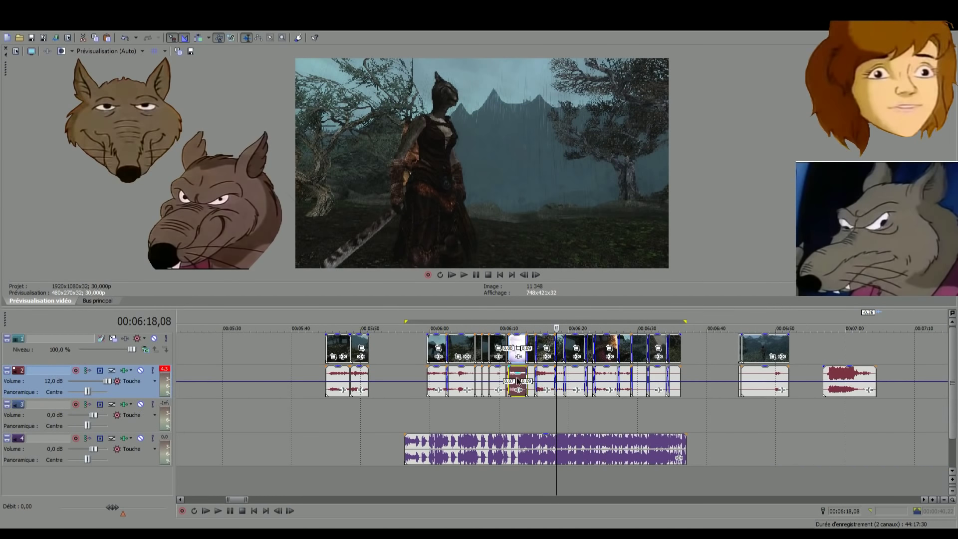
{"action": "scroll", "coordinate": [549, 384], "scroll_direction": "up", "scroll_amount": 6}
{"action": "scroll", "coordinate": [663, 393], "scroll_direction": "down", "scroll_amount": 2}
{"action": "left_click", "coordinate": [705, 395]}
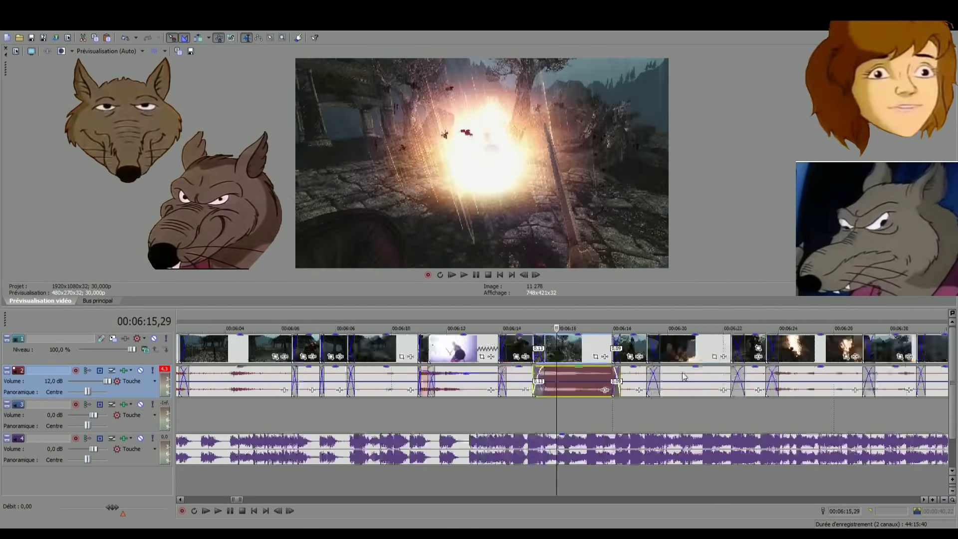
{"action": "scroll", "coordinate": [681, 372], "scroll_direction": "up", "scroll_amount": 2}
{"action": "scroll", "coordinate": [604, 377], "scroll_direction": "down", "scroll_amount": 2}
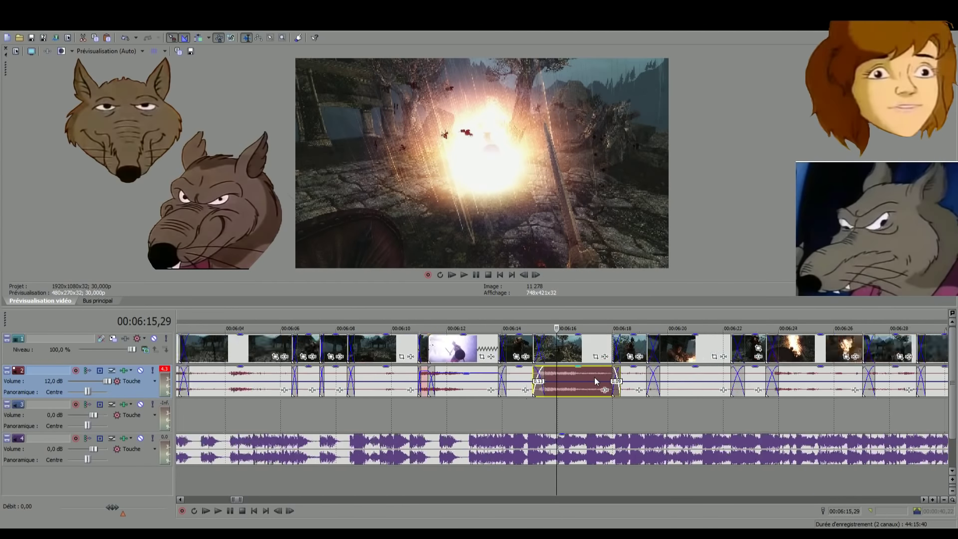
{"action": "left_click_drag", "start_coordinate": [576, 373], "coordinate": [579, 482]}
Mute track 5 and slide the Dragon Flame audio into sync with the fire burst
{"action": "scroll", "coordinate": [366, 444], "scroll_direction": "down", "scroll_amount": 3}
{"action": "left_click", "coordinate": [141, 440]}
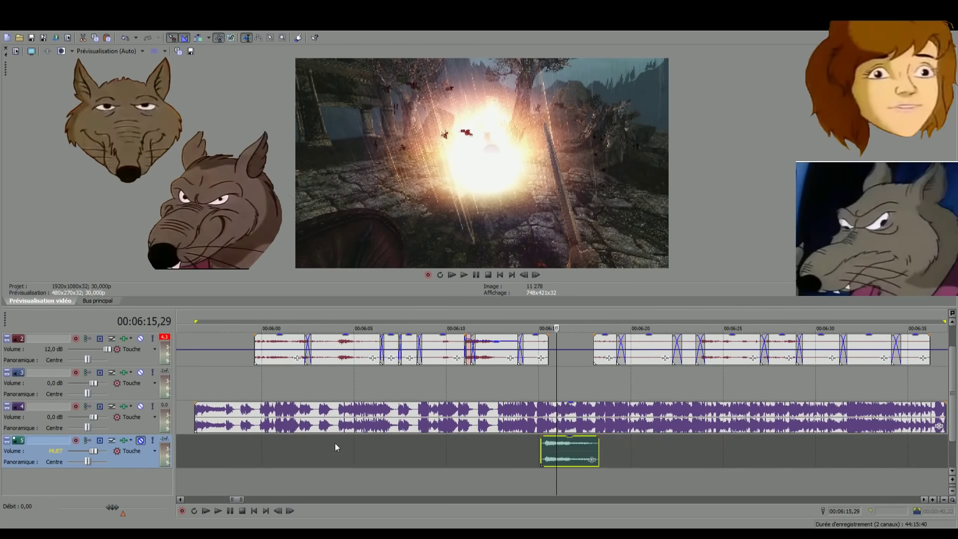
{"action": "scroll", "coordinate": [779, 358], "scroll_direction": "down", "scroll_amount": 3}
{"action": "left_click_drag", "start_coordinate": [849, 339], "coordinate": [567, 379]}
{"action": "scroll", "coordinate": [566, 379], "scroll_direction": "up", "scroll_amount": 3}
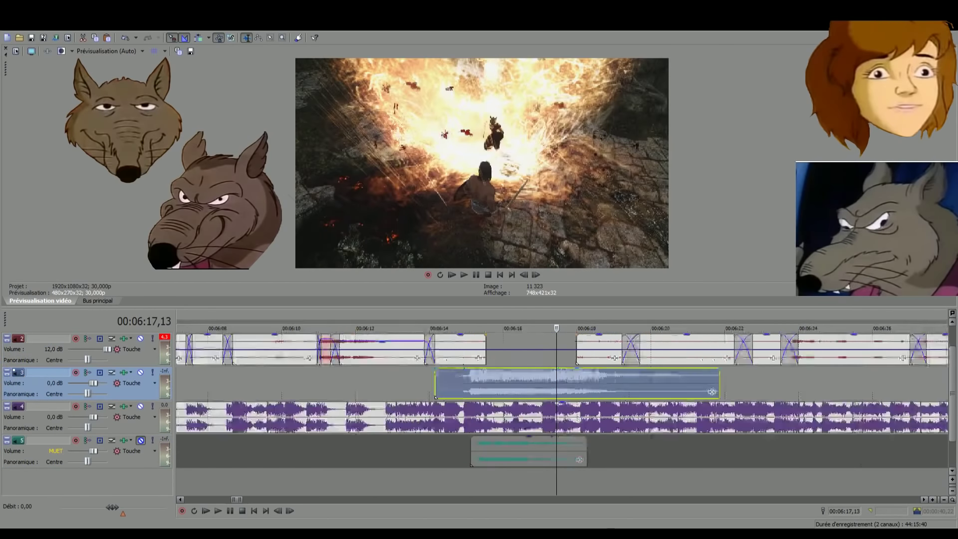
{"action": "scroll", "coordinate": [537, 415], "scroll_direction": "up", "scroll_amount": 1}
{"action": "left_click_drag", "start_coordinate": [537, 415], "coordinate": [514, 413]}
{"action": "key", "text": "space"}
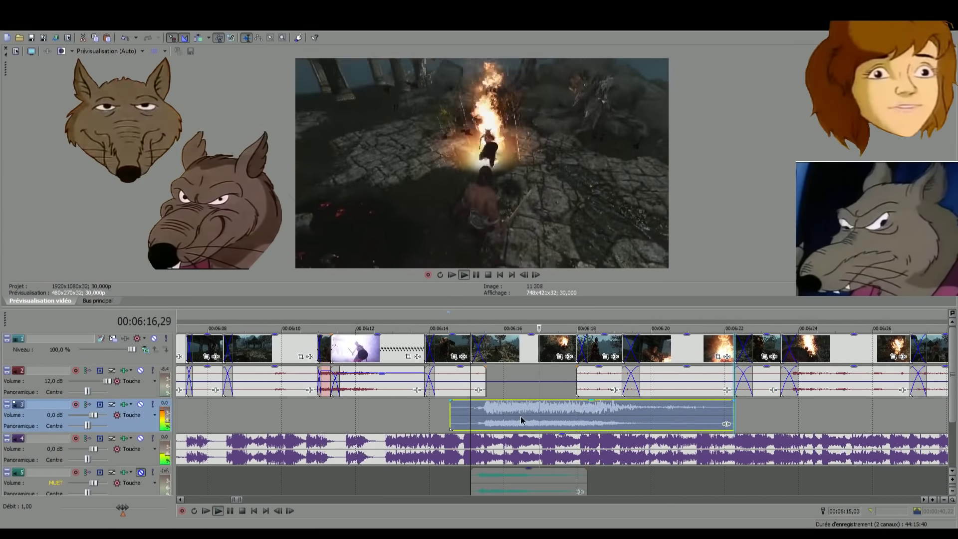
Nudge the track-3 sound clip earlier, audition it from 06:14, then delete it
{"action": "left_click_drag", "start_coordinate": [467, 408], "coordinate": [460, 407]}
{"action": "key", "text": "space"}
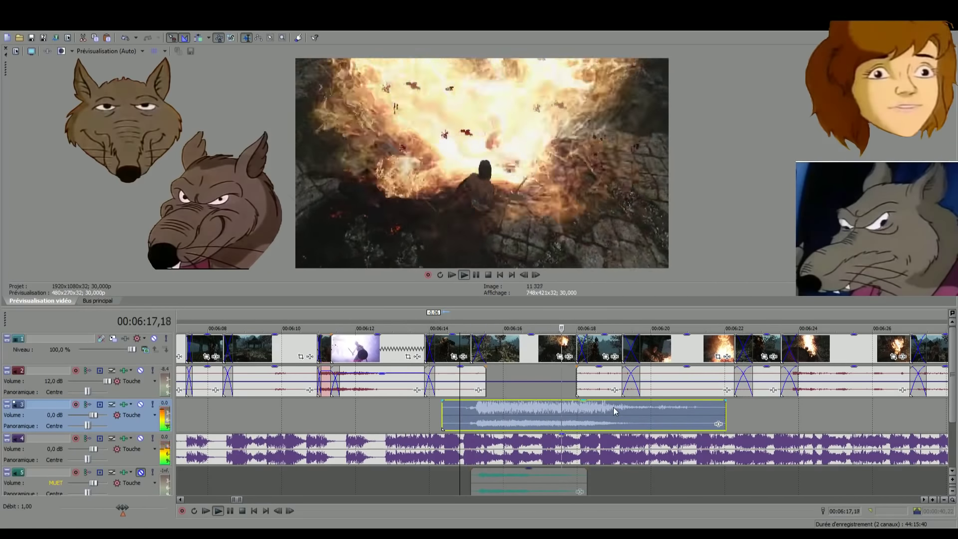
{"action": "key", "text": "space"}
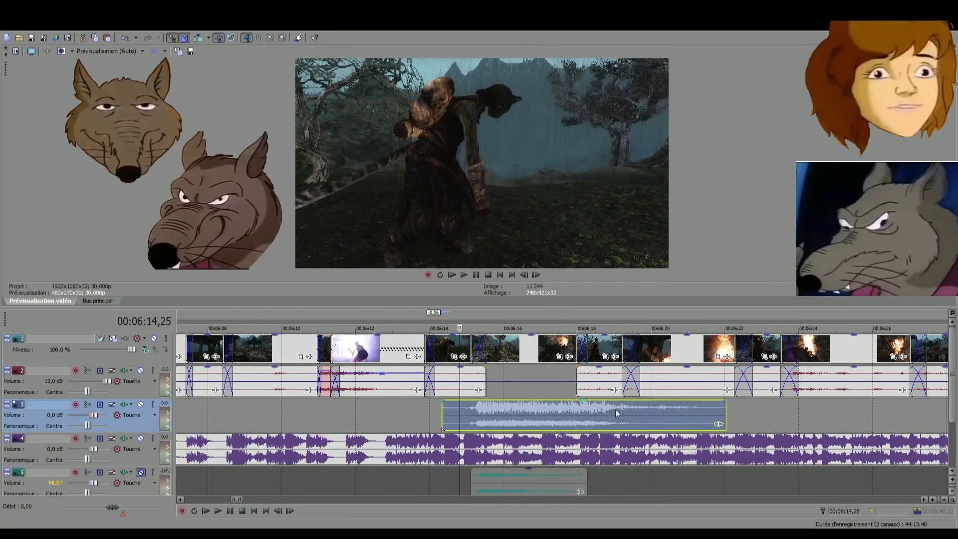
{"action": "left_click", "coordinate": [605, 409]}
{"action": "key", "text": "Delete"}
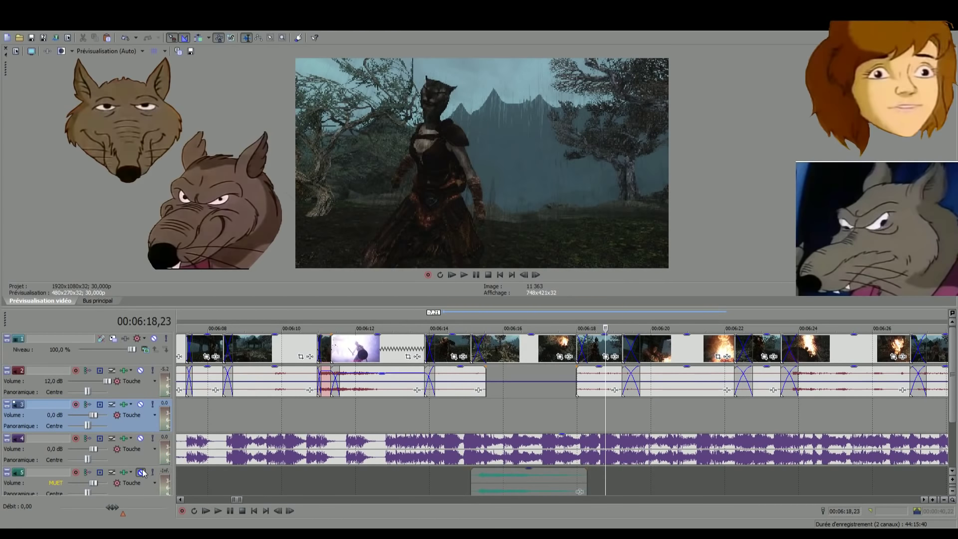
Play back the track-5 sound effect starting around 06:15
{"action": "left_click", "coordinate": [480, 477]}
{"action": "key", "text": "space"}
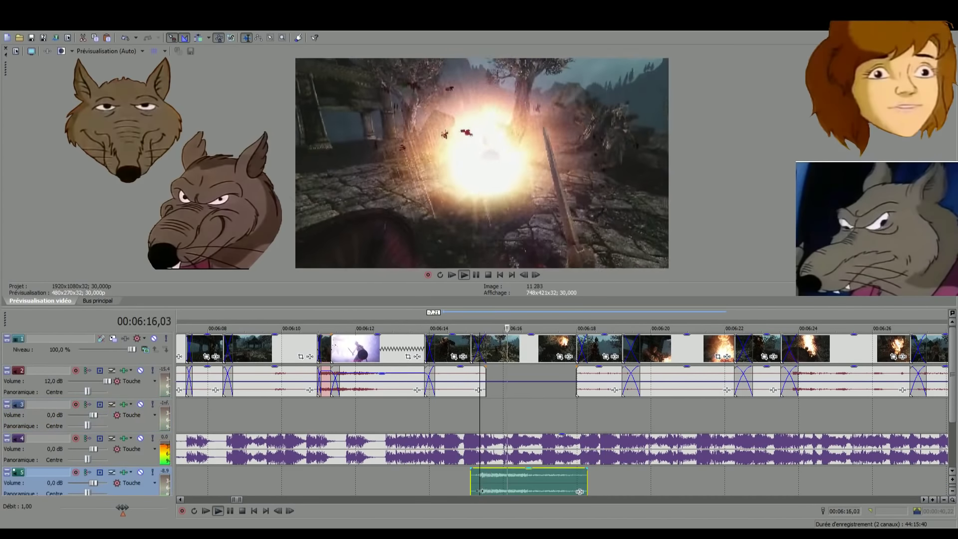
{"action": "key", "text": "space"}
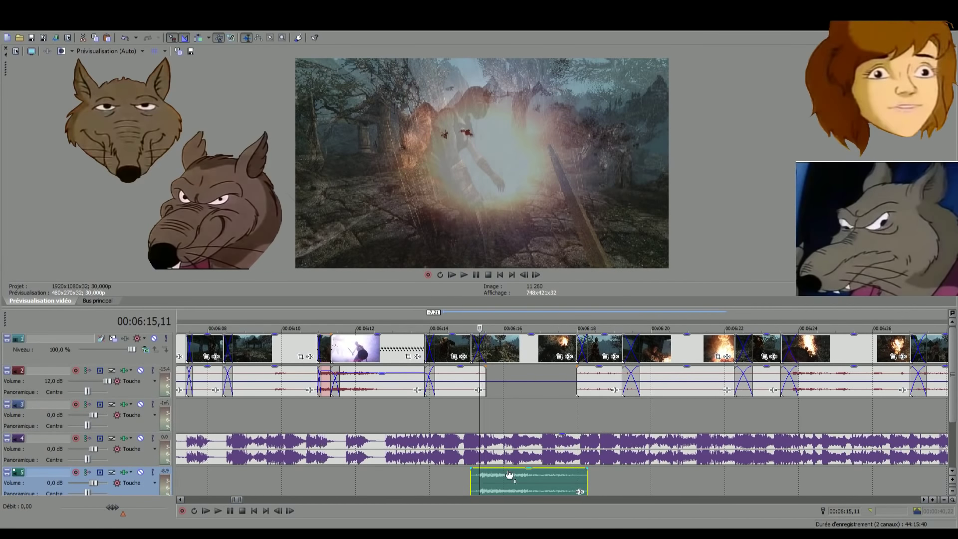
{"action": "mouse_move", "coordinate": [508, 473]}
{"action": "key", "text": "space"}
{"action": "key", "text": "space"}
{"action": "key", "text": "space"}
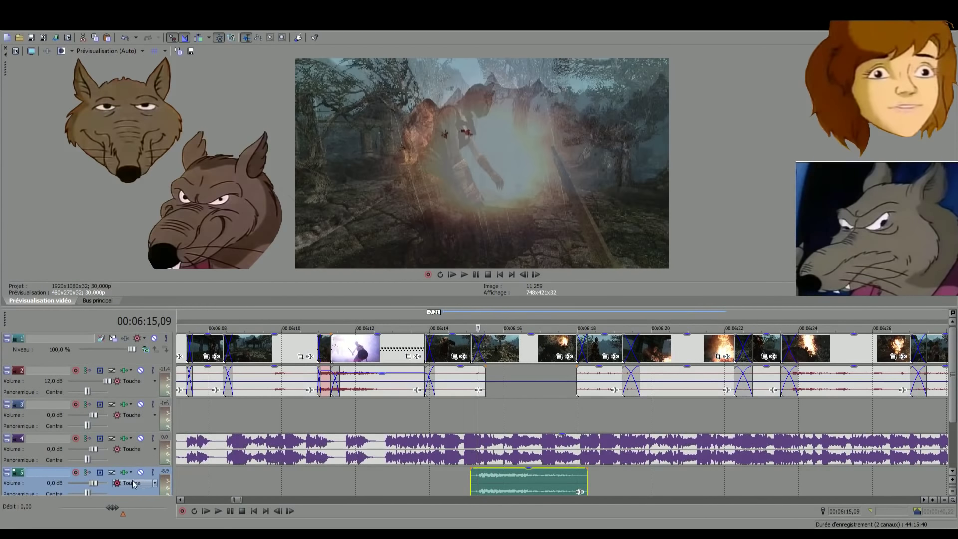
{"action": "left_click", "coordinate": [153, 472]}
{"action": "key", "text": "space"}
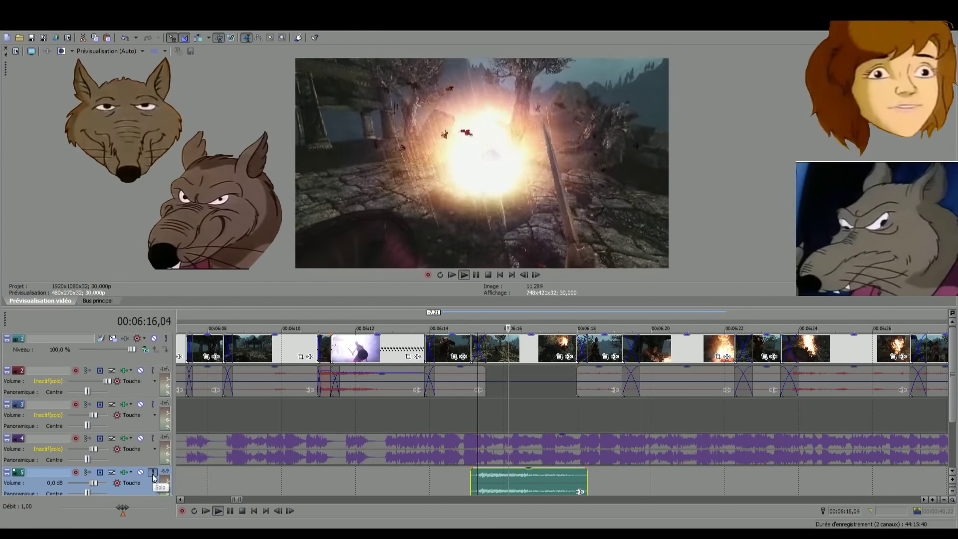
{"action": "key", "text": "space"}
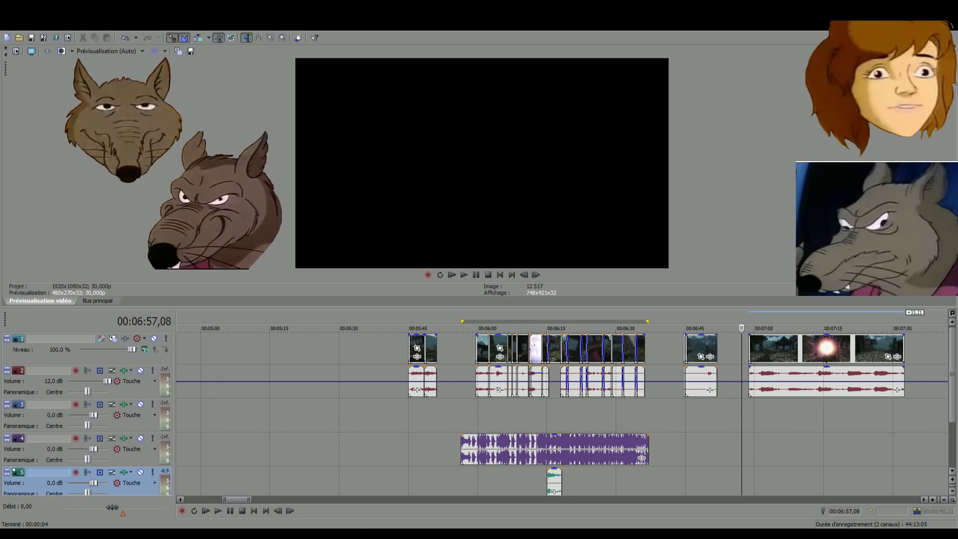
{"action": "left_click", "coordinate": [767, 362]}
{"action": "scroll", "coordinate": [766, 358], "scroll_direction": "down", "scroll_amount": 3}
Preview the explosion clip from about 07:25 and again from 07:01
{"action": "scroll", "coordinate": [584, 361], "scroll_direction": "up", "scroll_amount": 5}
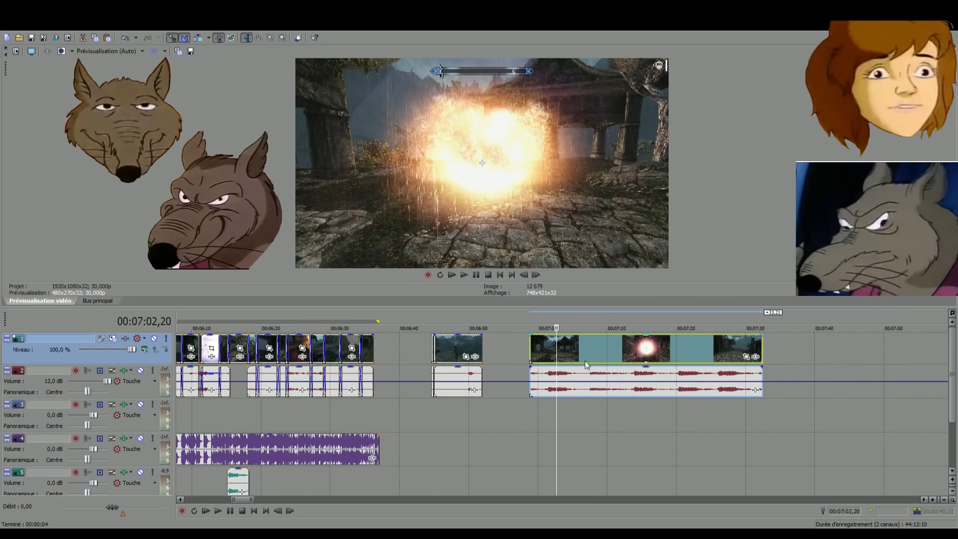
{"action": "left_click", "coordinate": [720, 355]}
{"action": "scroll", "coordinate": [697, 363], "scroll_direction": "up", "scroll_amount": 2}
{"action": "left_click", "coordinate": [546, 345]}
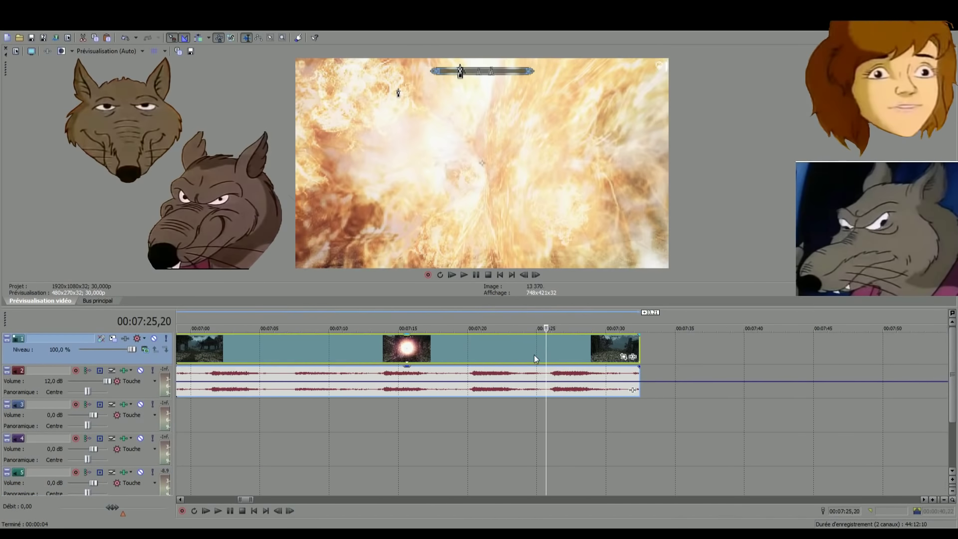
{"action": "key", "text": "space"}
{"action": "scroll", "coordinate": [565, 354], "scroll_direction": "down", "scroll_amount": 3}
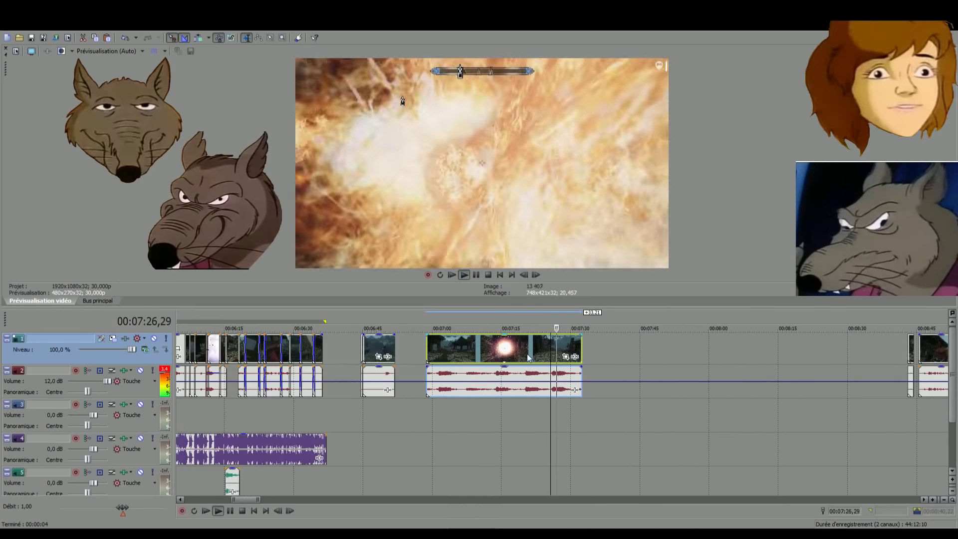
{"action": "left_click", "coordinate": [437, 351]}
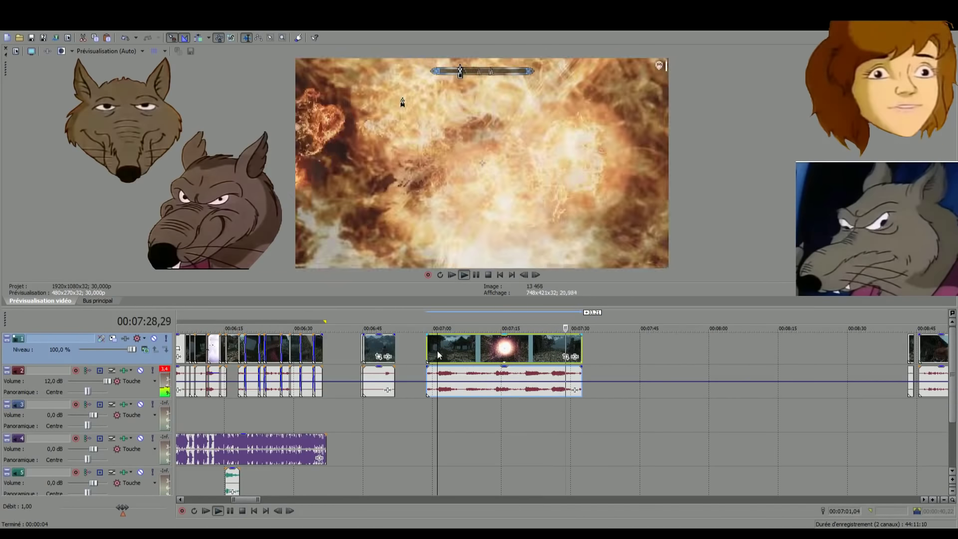
{"action": "key", "text": "space"}
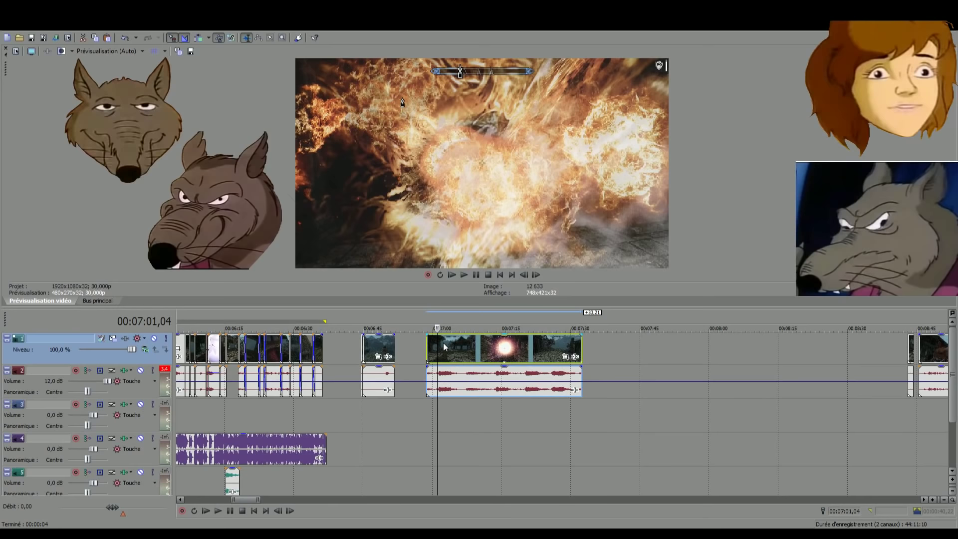
{"action": "key", "text": "space"}
{"action": "scroll", "coordinate": [436, 480], "scroll_direction": "down", "scroll_amount": 2}
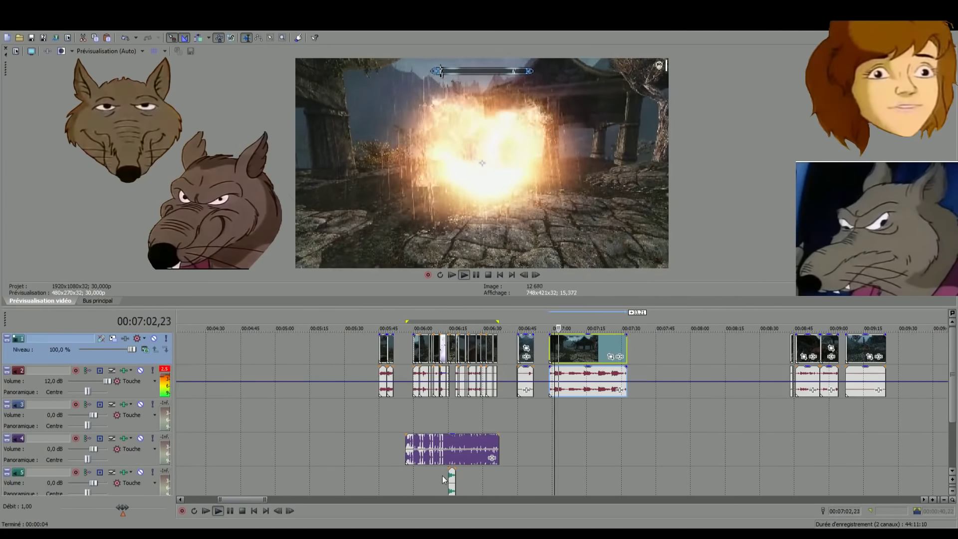
{"action": "scroll", "coordinate": [453, 481], "scroll_direction": "up", "scroll_amount": 6}
{"action": "key", "text": "space"}
Move the track-5 sound clip at 06:15 up onto track 2 and replay it
{"action": "left_click", "coordinate": [503, 481]}
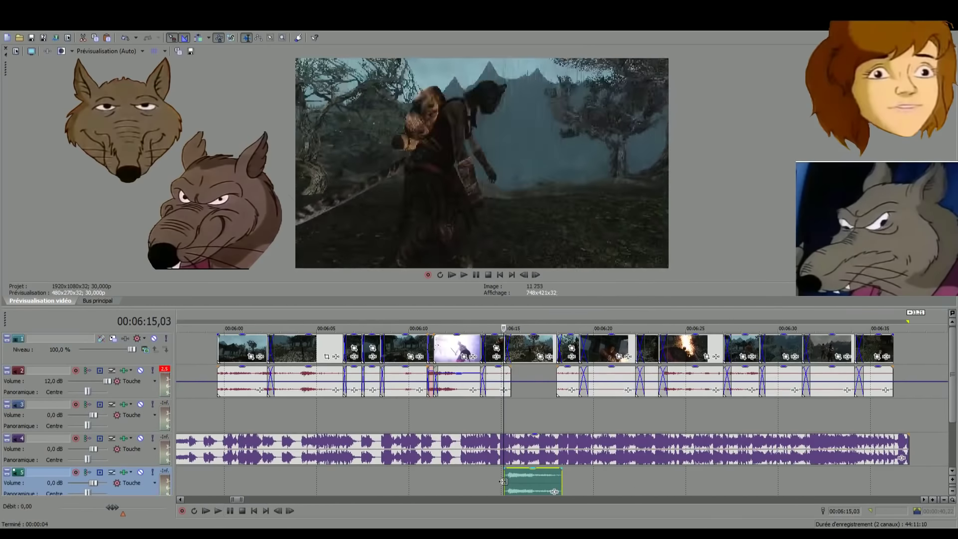
{"action": "key", "text": "space"}
{"action": "left_click_drag", "start_coordinate": [527, 478], "coordinate": [529, 389]}
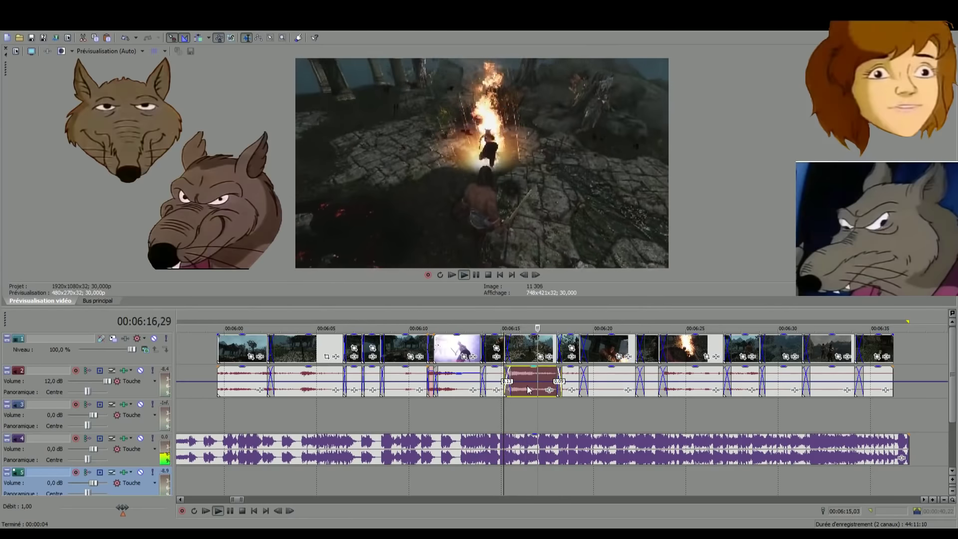
{"action": "left_click", "coordinate": [508, 385]}
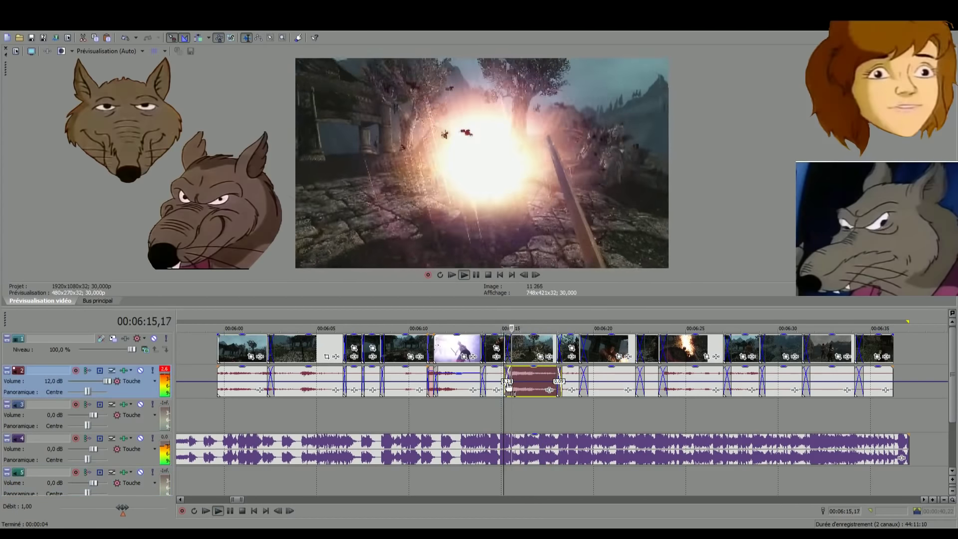
{"action": "scroll", "coordinate": [507, 385], "scroll_direction": "down", "scroll_amount": 3}
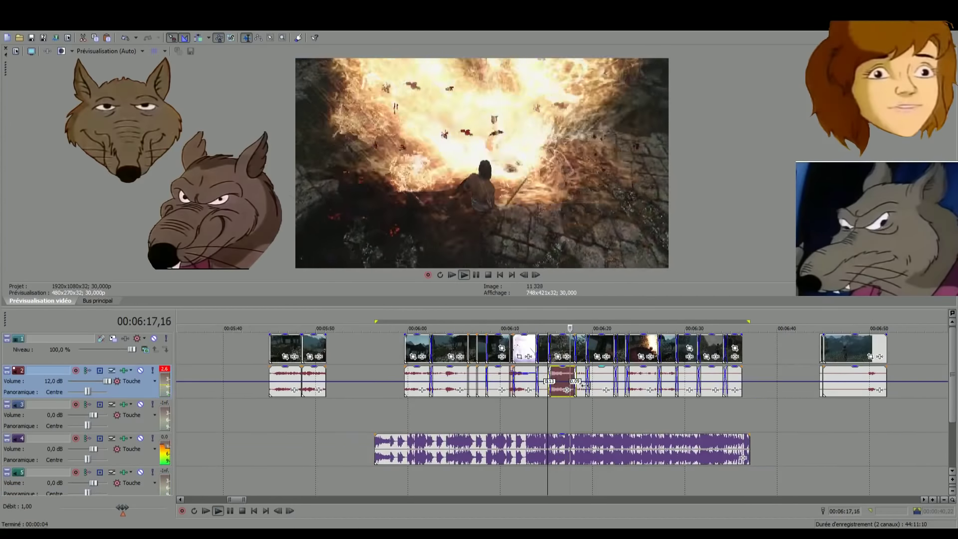
{"action": "key", "text": "space"}
Delete the explosion clip's video event on track 1, keeping only its audio
{"action": "scroll", "coordinate": [587, 386], "scroll_direction": "up", "scroll_amount": 3}
{"action": "scroll", "coordinate": [592, 387], "scroll_direction": "down", "scroll_amount": 4}
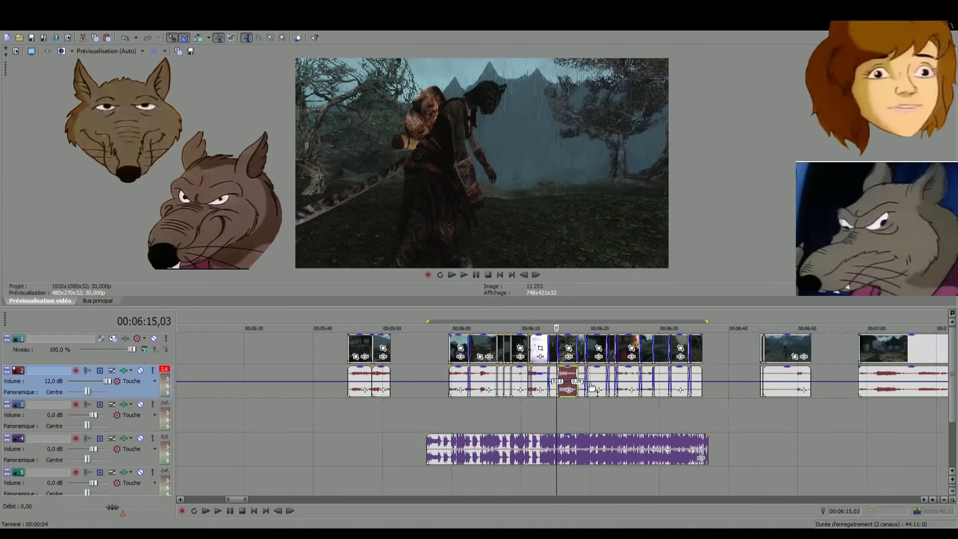
{"action": "scroll", "coordinate": [591, 386], "scroll_direction": "down", "scroll_amount": 2}
{"action": "left_click", "coordinate": [773, 378]}
{"action": "scroll", "coordinate": [597, 384], "scroll_direction": "up", "scroll_amount": 3}
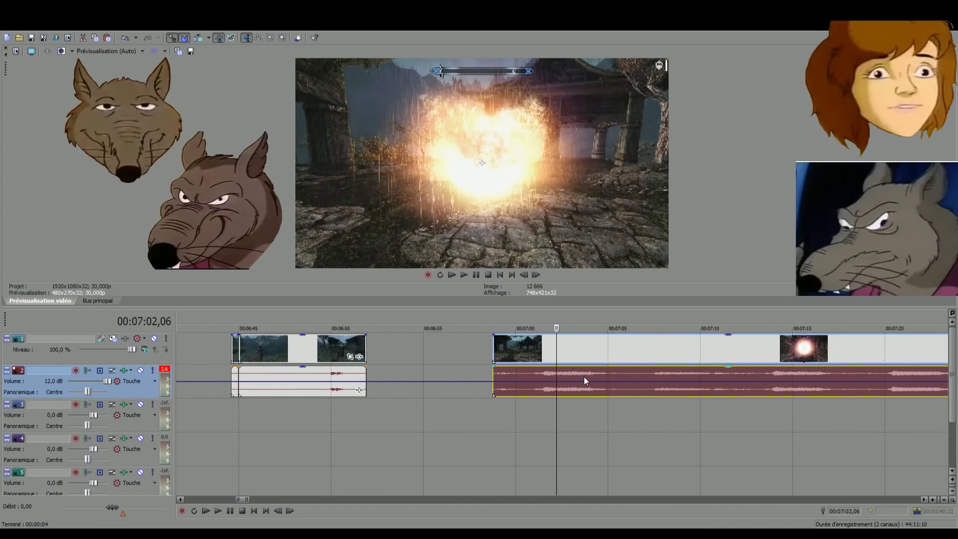
{"action": "left_click", "coordinate": [606, 355]}
{"action": "key", "text": "Delete"}
Drag the remaining explosion audio onto track 3 at about 06:12
{"action": "left_click", "coordinate": [568, 385]}
{"action": "scroll", "coordinate": [568, 386], "scroll_direction": "down", "scroll_amount": 3}
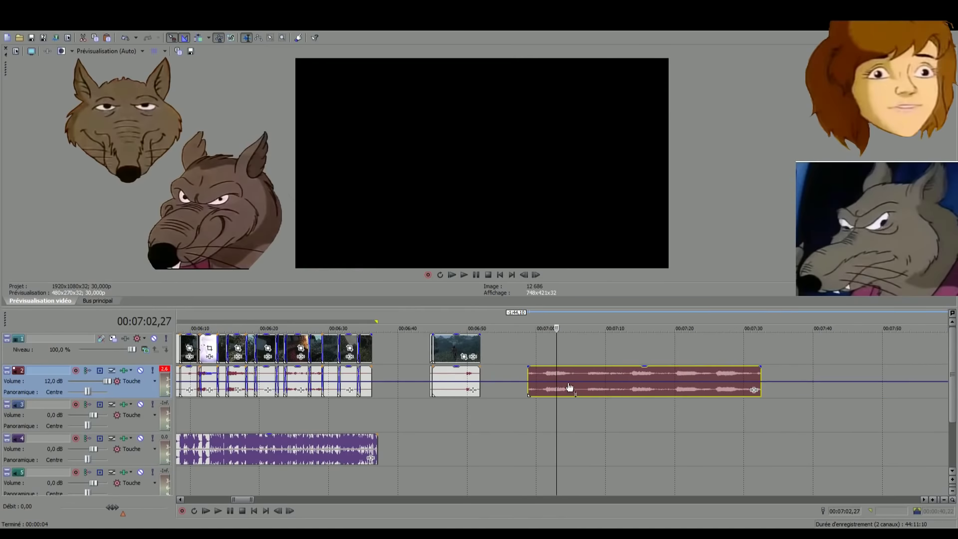
{"action": "left_click_drag", "start_coordinate": [568, 386], "coordinate": [264, 419]}
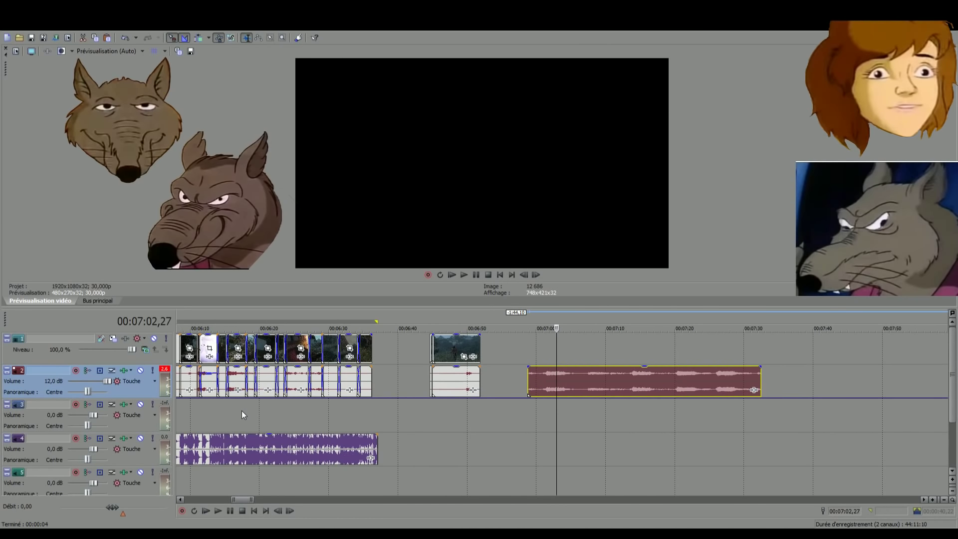
{"action": "scroll", "coordinate": [512, 427], "scroll_direction": "left", "scroll_amount": 1}
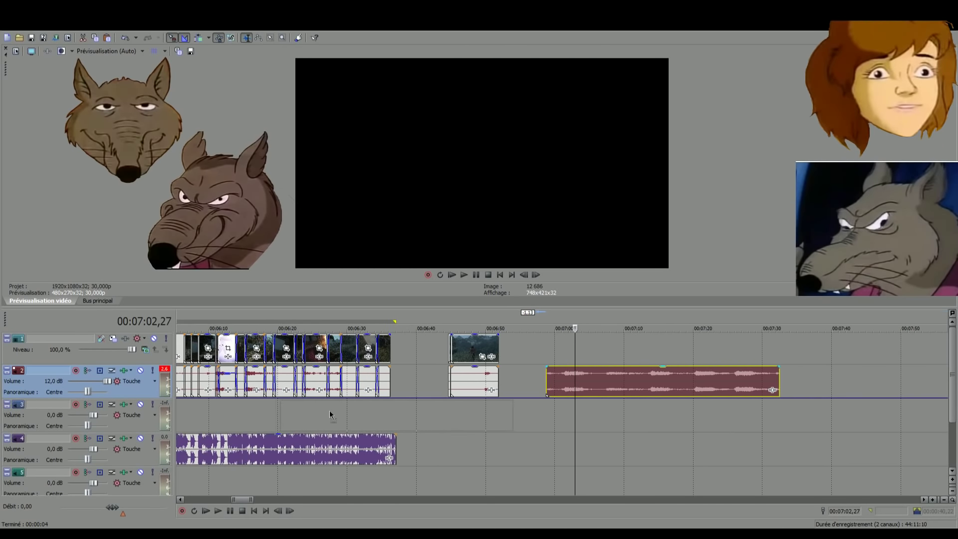
{"action": "left_click_drag", "start_coordinate": [594, 383], "coordinate": [270, 417]}
{"action": "left_click", "coordinate": [248, 415]}
{"action": "scroll", "coordinate": [247, 416], "scroll_direction": "up", "scroll_amount": 5}
Nudge the track-3 explosion audio slightly later and listen to the layered sound from 06:14
{"action": "key", "text": "KP_3"}
{"action": "key", "text": "KP_3"}
{"action": "key", "text": "KP_3"}
{"action": "key", "text": "KP_3"}
{"action": "key", "text": "KP_3"}
{"action": "key", "text": "KP_3"}
{"action": "key", "text": "KP_3"}
{"action": "key", "text": "KP_3"}
{"action": "key", "text": "KP_3"}
{"action": "key", "text": "KP_3"}
{"action": "key", "text": "KP_3"}
{"action": "key", "text": "KP_3"}
{"action": "key", "text": "KP_3"}
{"action": "key", "text": "KP_3"}
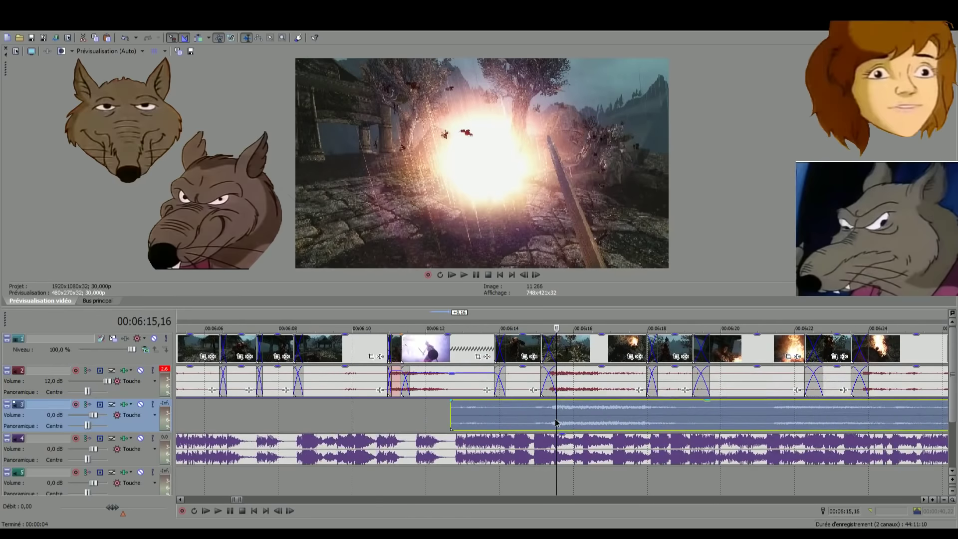
{"action": "left_click", "coordinate": [529, 417]}
{"action": "key", "text": "space"}
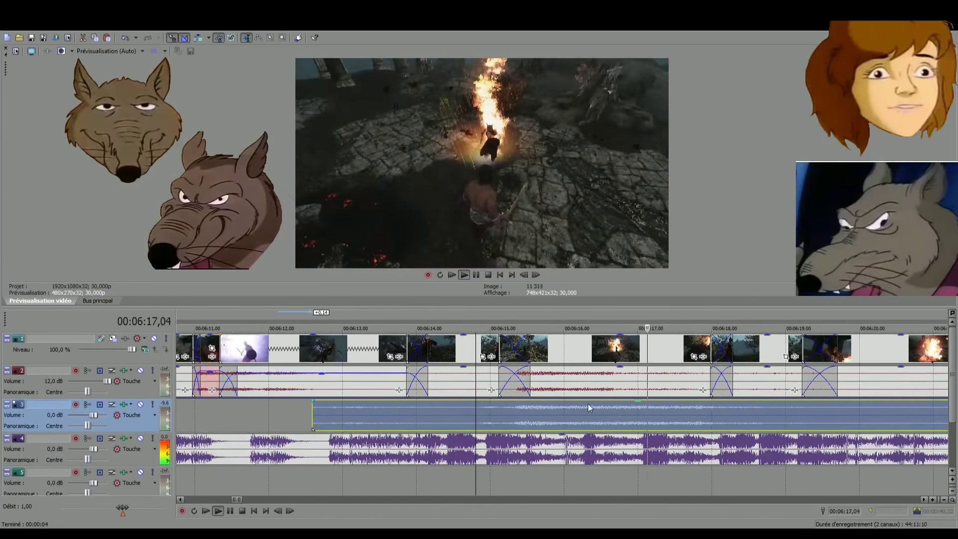
{"action": "scroll", "coordinate": [588, 403], "scroll_direction": "down", "scroll_amount": 3}
{"action": "scroll", "coordinate": [565, 414], "scroll_direction": "down", "scroll_amount": 2}
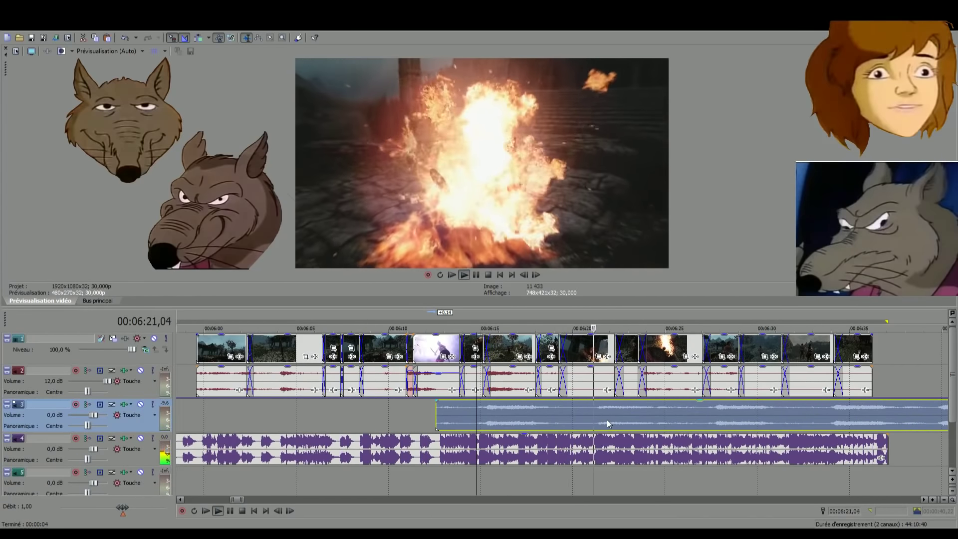
{"action": "left_click", "coordinate": [715, 417]}
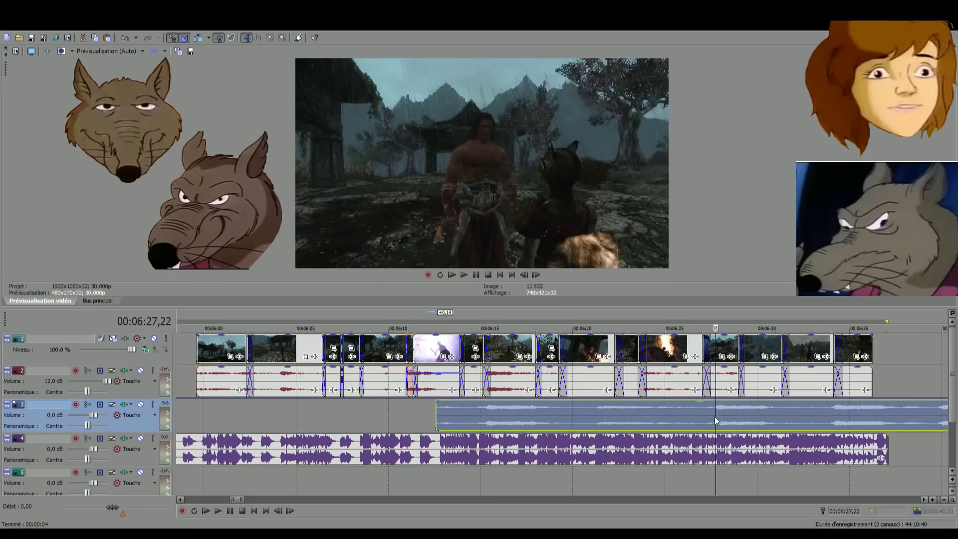
{"action": "scroll", "coordinate": [798, 415], "scroll_direction": "down", "scroll_amount": 2}
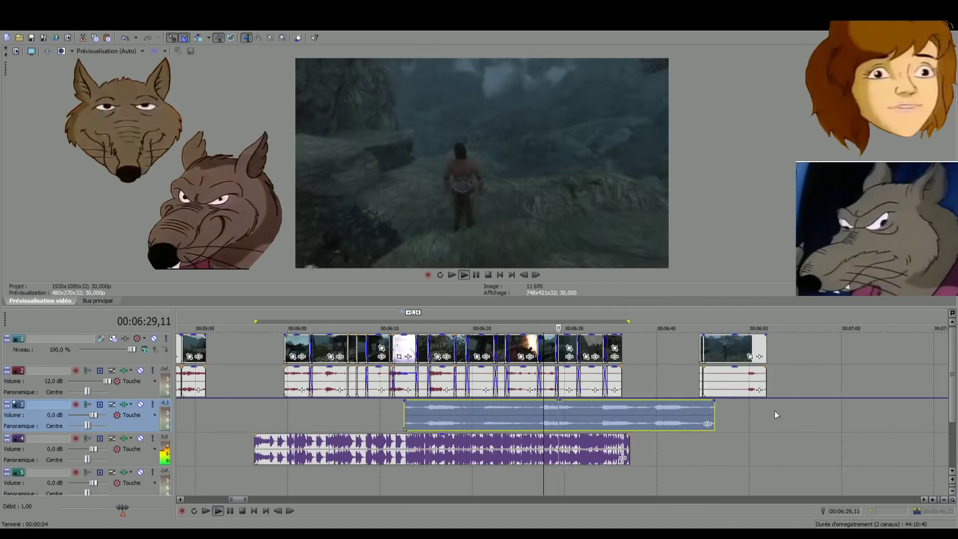
{"action": "key", "text": "space"}
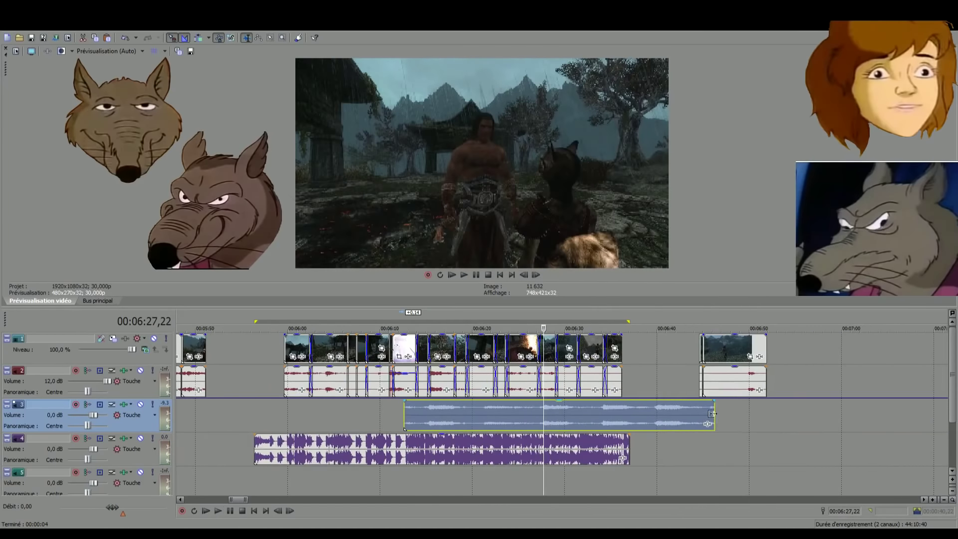
Move the track 3 audio clip later so it starts at about 06:42
{"action": "left_click", "coordinate": [650, 414]}
{"action": "key", "text": "space"}
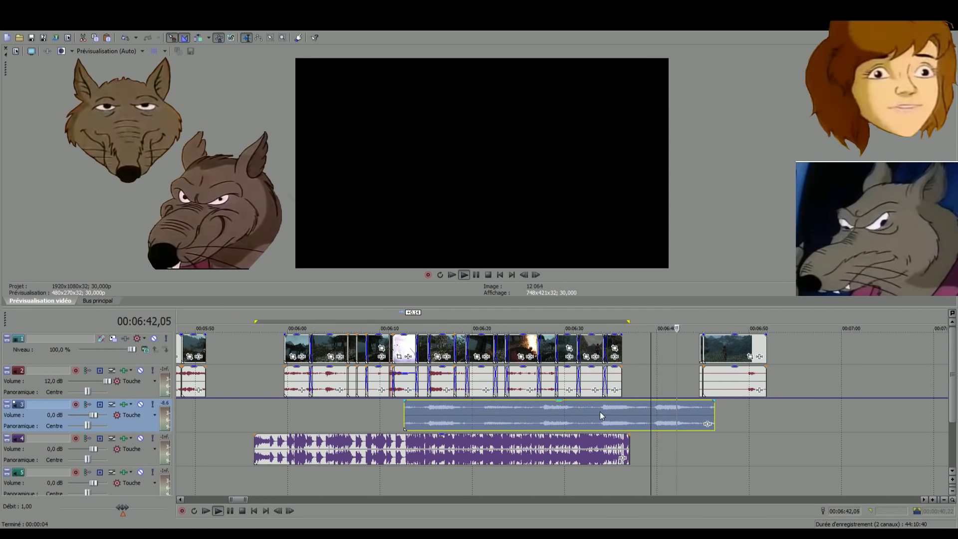
{"action": "key", "text": "space"}
{"action": "left_click", "coordinate": [428, 417]}
{"action": "key", "text": "space"}
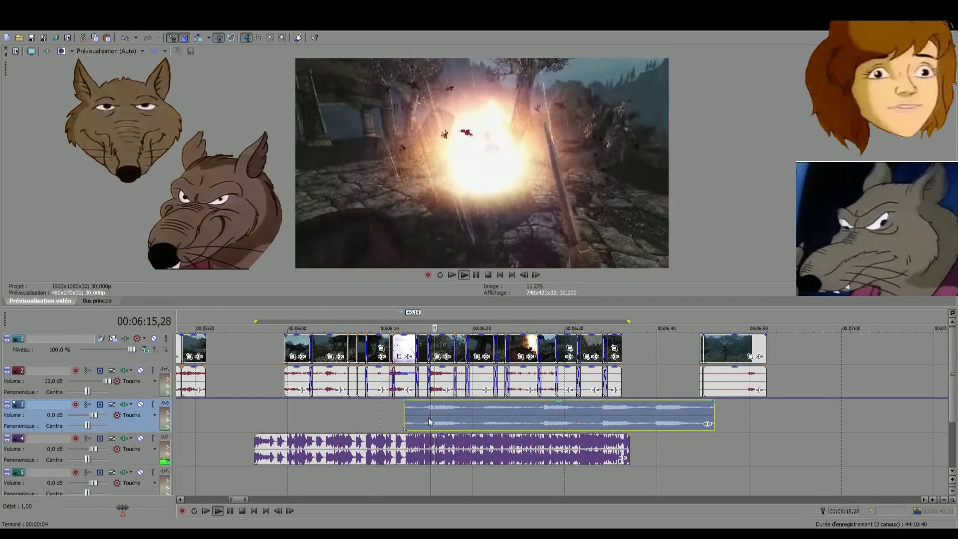
{"action": "left_click_drag", "start_coordinate": [427, 418], "coordinate": [716, 415]}
{"action": "left_click", "coordinate": [433, 419]}
Solo track 2 to hear it alone, then unsolo it and briefly mute and unmute it
{"action": "scroll", "coordinate": [424, 418], "scroll_direction": "up", "scroll_amount": 5}
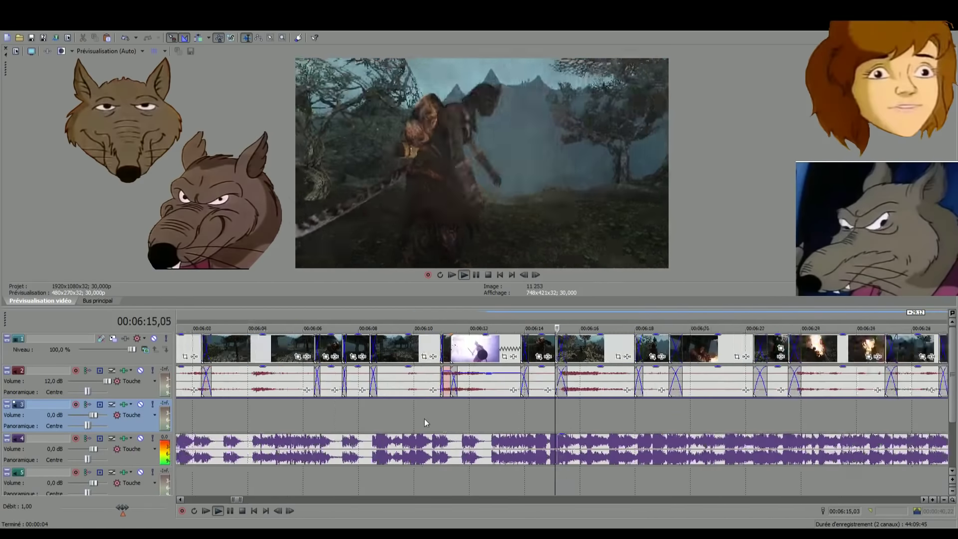
{"action": "left_click", "coordinate": [572, 391]}
{"action": "key", "text": "space"}
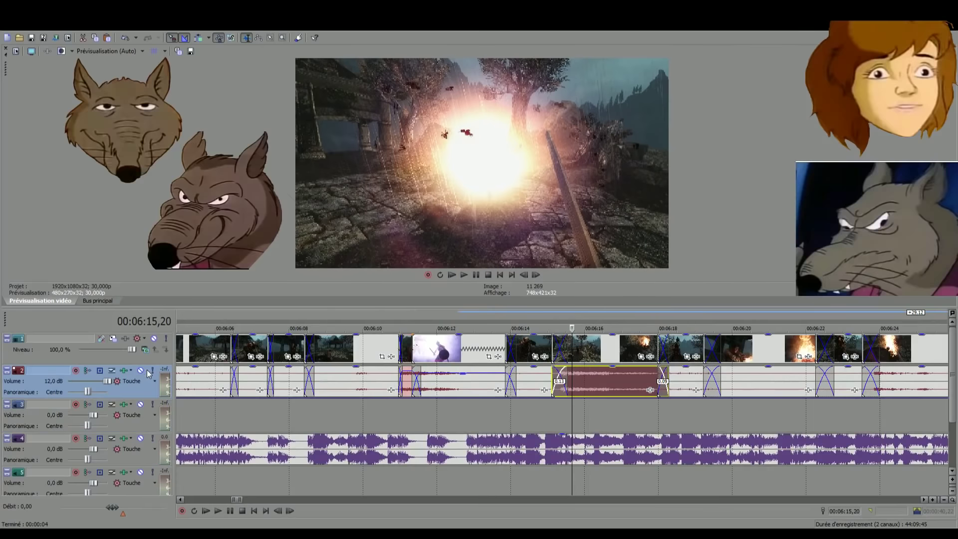
{"action": "left_click", "coordinate": [149, 372]}
{"action": "key", "text": "space"}
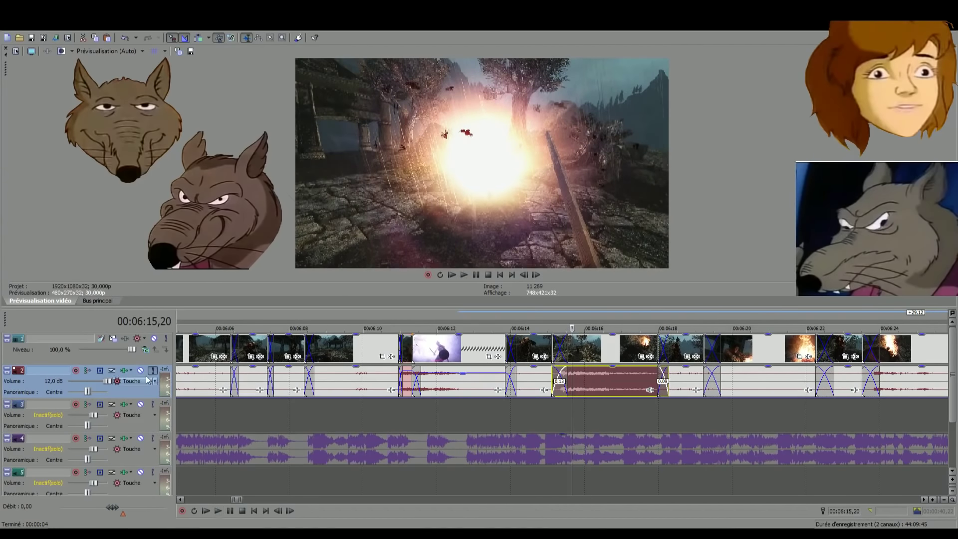
{"action": "left_click", "coordinate": [152, 370]}
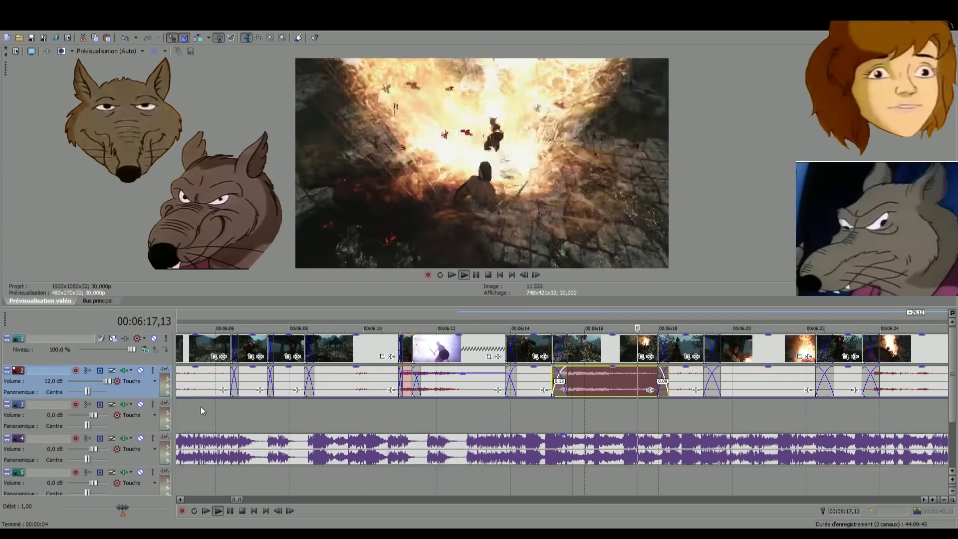
{"action": "key", "text": "space"}
{"action": "left_click", "coordinate": [140, 370]}
{"action": "left_click", "coordinate": [141, 370]}
{"action": "key", "text": "space"}
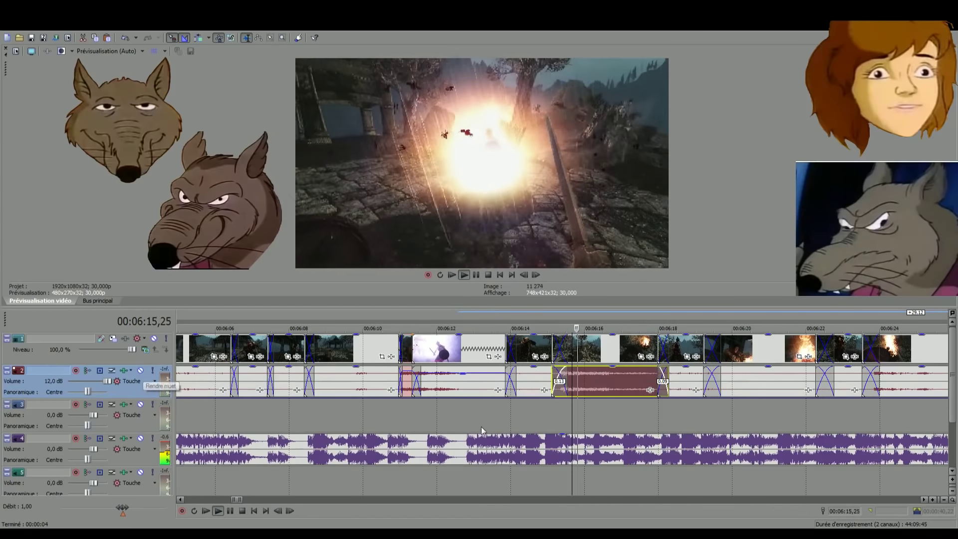
{"action": "left_click", "coordinate": [406, 409]}
Delete the empty fifth track, leaving four tracks, and play from about 06:01
{"action": "scroll", "coordinate": [417, 468], "scroll_direction": "down", "scroll_amount": 3}
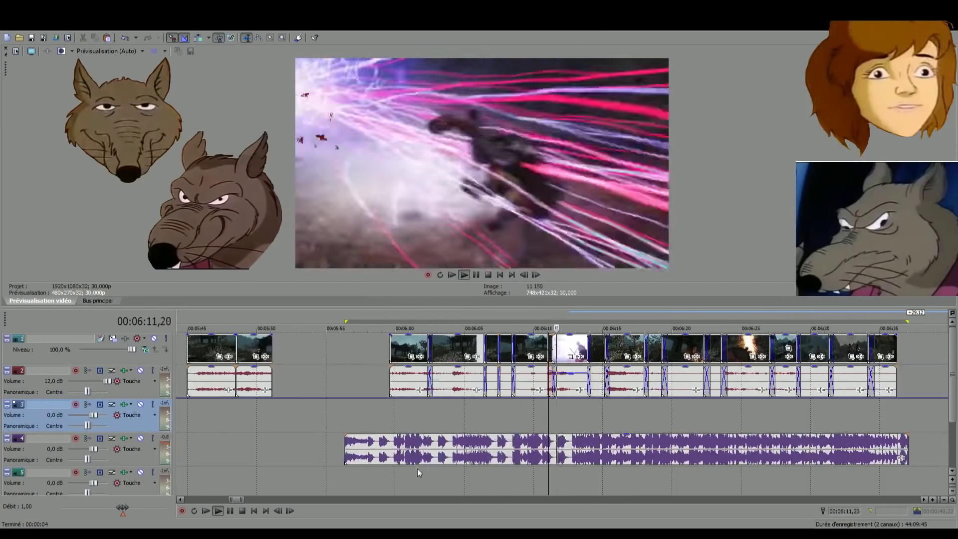
{"action": "scroll", "coordinate": [546, 482], "scroll_direction": "down", "scroll_amount": 3}
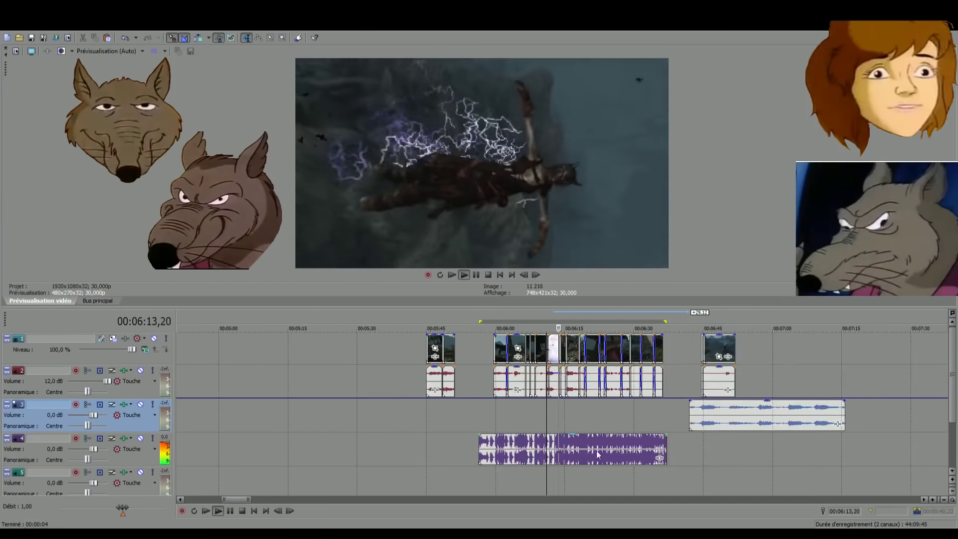
{"action": "left_click", "coordinate": [35, 480]}
{"action": "key", "text": "Delete"}
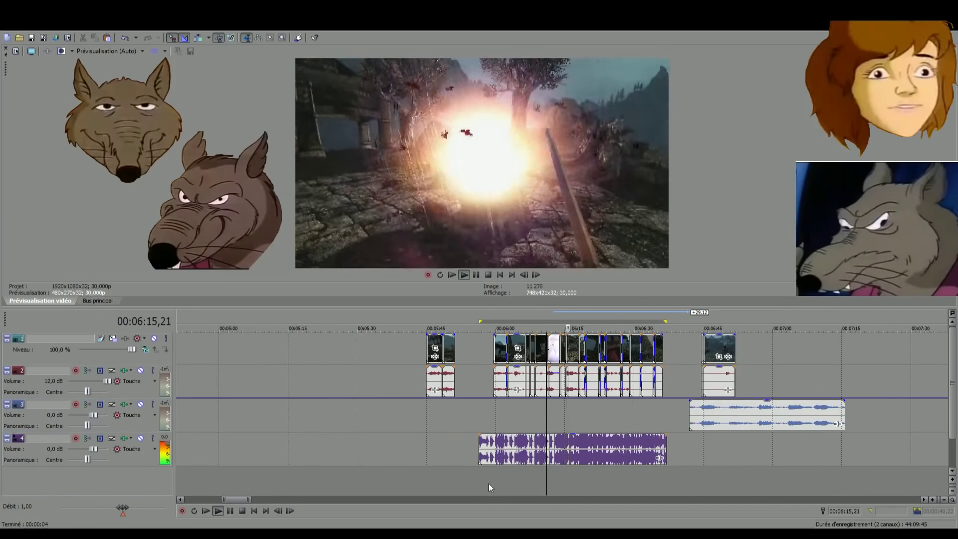
{"action": "left_click", "coordinate": [483, 483]}
{"action": "left_click", "coordinate": [501, 484]}
{"action": "scroll", "coordinate": [574, 483], "scroll_direction": "up", "scroll_amount": 3}
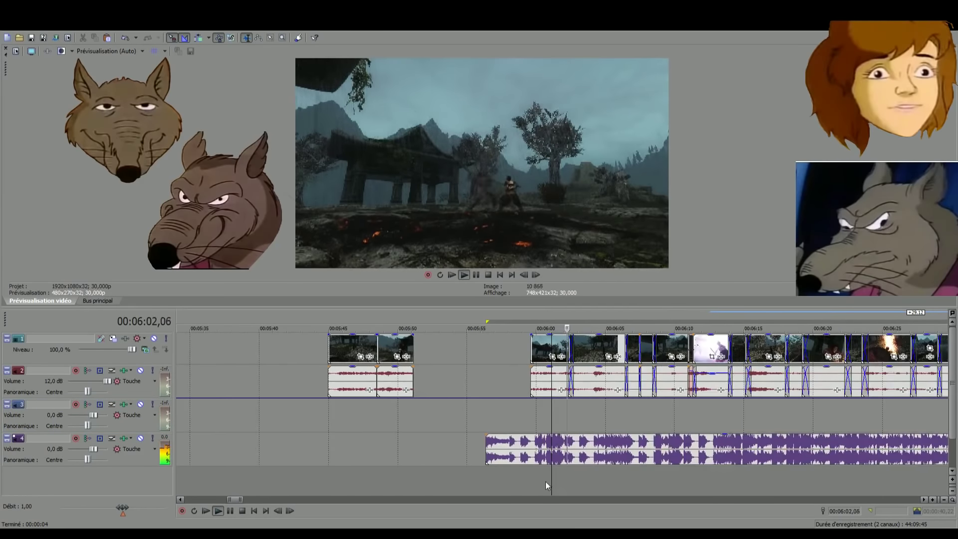
{"action": "key", "text": "space"}
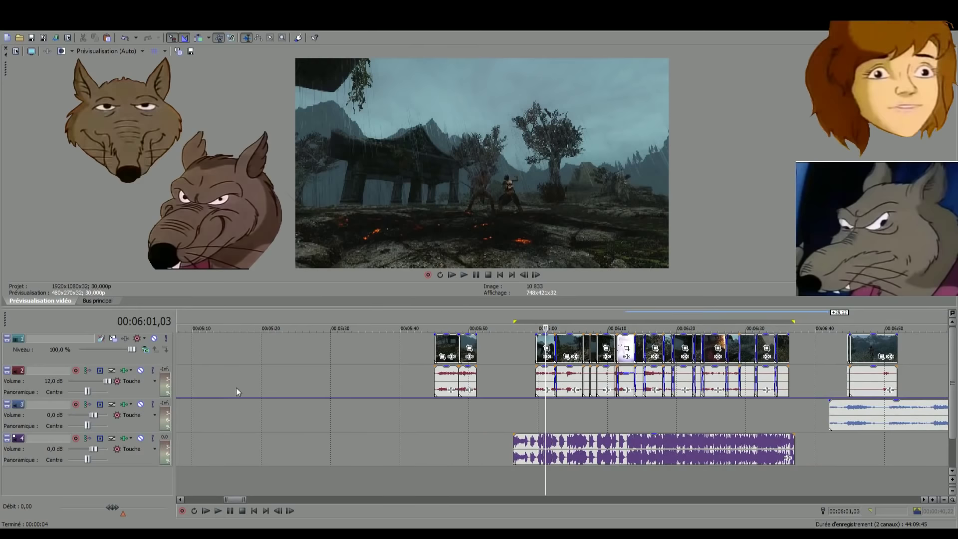
{"action": "scroll", "coordinate": [385, 399], "scroll_direction": "down", "scroll_amount": 10}
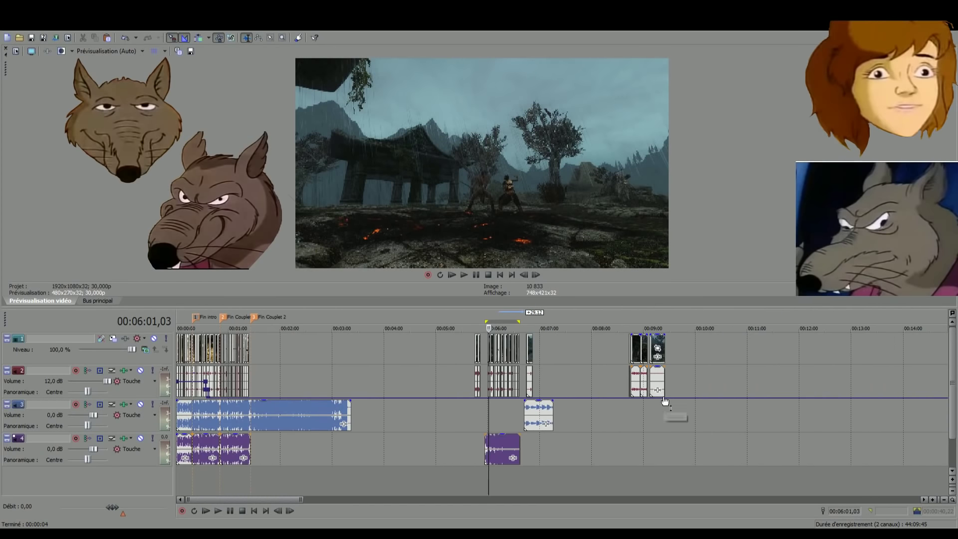
Delete the item at about 09:55 through its right-click menu
{"action": "left_click", "coordinate": [692, 399]}
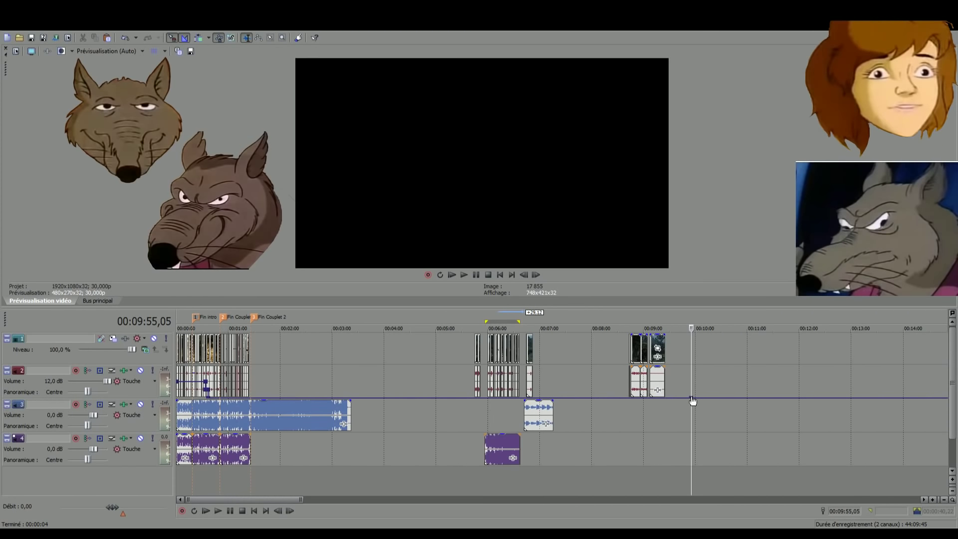
{"action": "right_click", "coordinate": [691, 397]}
{"action": "left_click", "coordinate": [719, 290]}
{"action": "scroll", "coordinate": [229, 418], "scroll_direction": "down", "scroll_amount": 3}
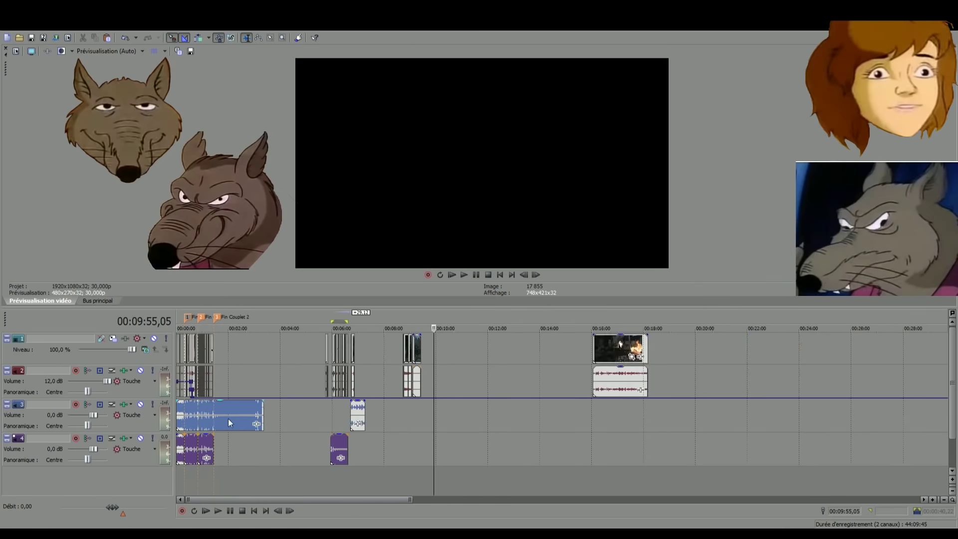
{"action": "scroll", "coordinate": [197, 403], "scroll_direction": "down", "scroll_amount": 8}
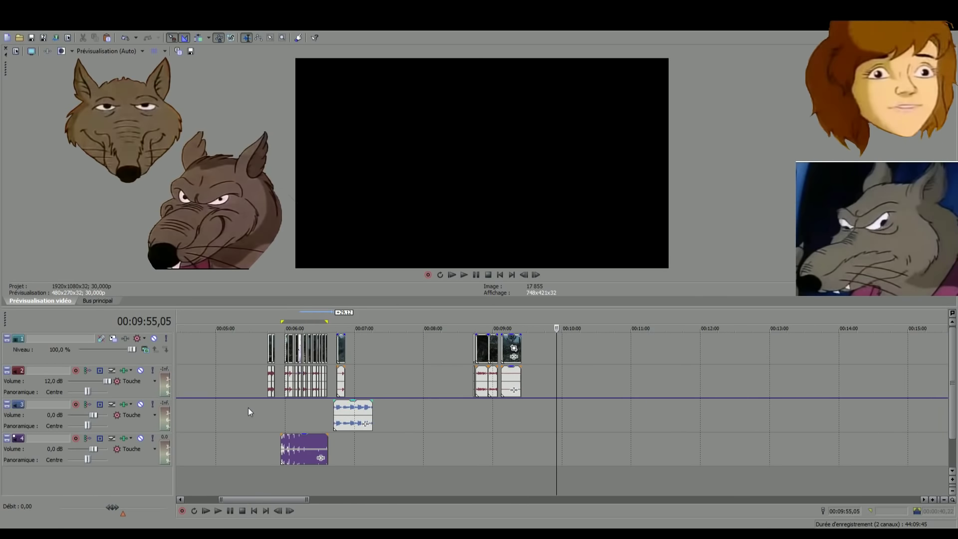
Raise track 2's volume envelope point near 00:36 and preview the change from 00:34
{"action": "left_click", "coordinate": [198, 402]}
{"action": "scroll", "coordinate": [199, 402], "scroll_direction": "up", "scroll_amount": 8}
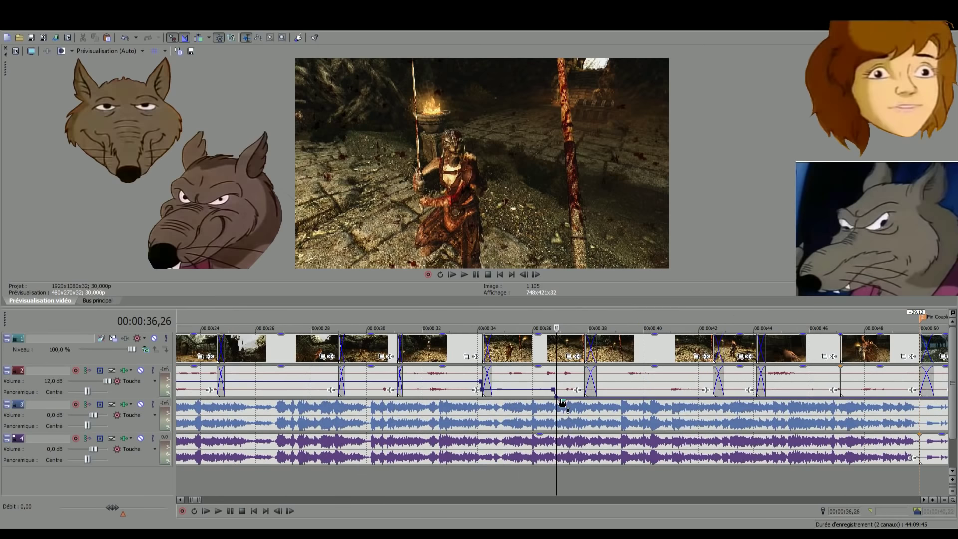
{"action": "left_click_drag", "start_coordinate": [558, 398], "coordinate": [556, 381]}
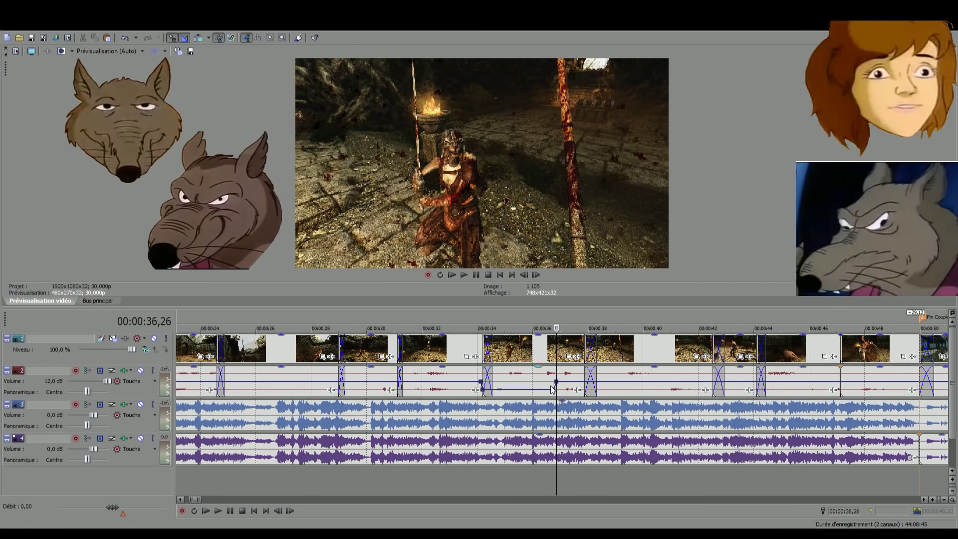
{"action": "key", "text": "space"}
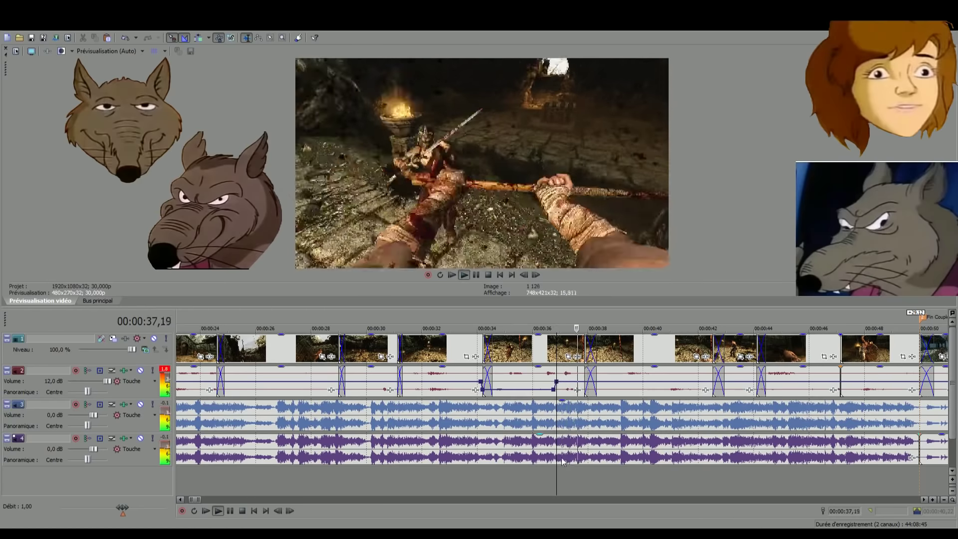
{"action": "left_click", "coordinate": [480, 474]}
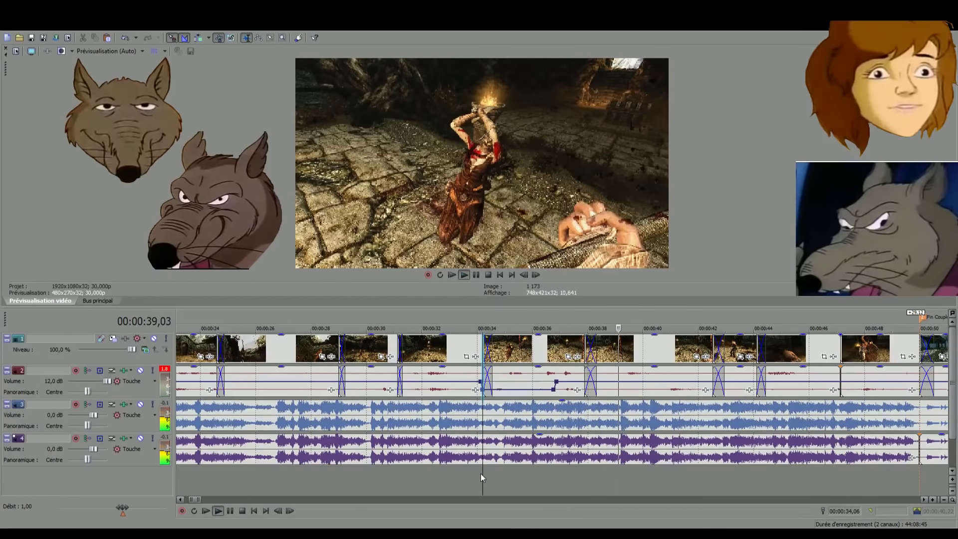
{"action": "scroll", "coordinate": [482, 492], "scroll_direction": "down", "scroll_amount": 5}
{"action": "key", "text": "space"}
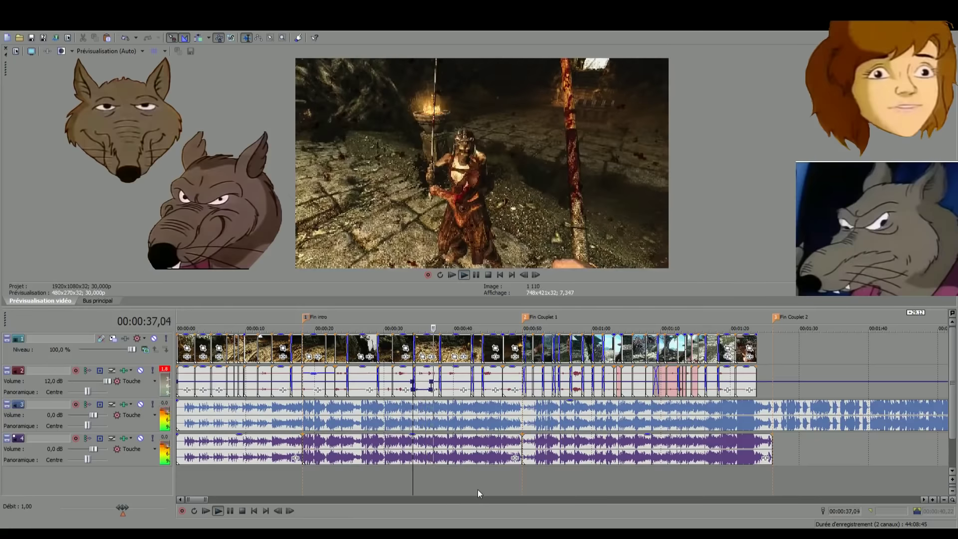
{"action": "scroll", "coordinate": [477, 487], "scroll_direction": "up", "scroll_amount": 5}
{"action": "key", "text": "space"}
Delete three of the extra points on track 2's volume envelope around 00:34–00:36 with Supprimer
{"action": "right_click", "coordinate": [544, 388]}
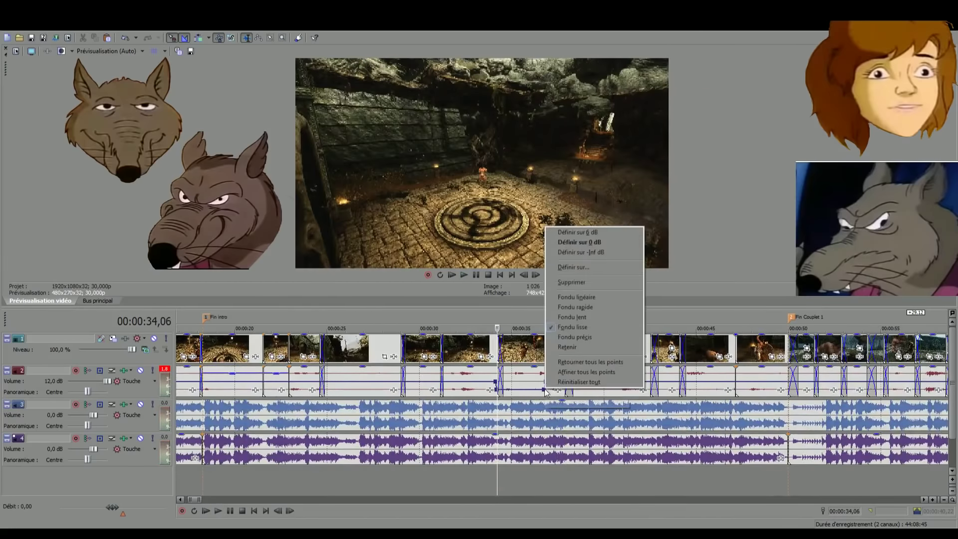
{"action": "left_click", "coordinate": [574, 282]}
{"action": "right_click", "coordinate": [497, 394]}
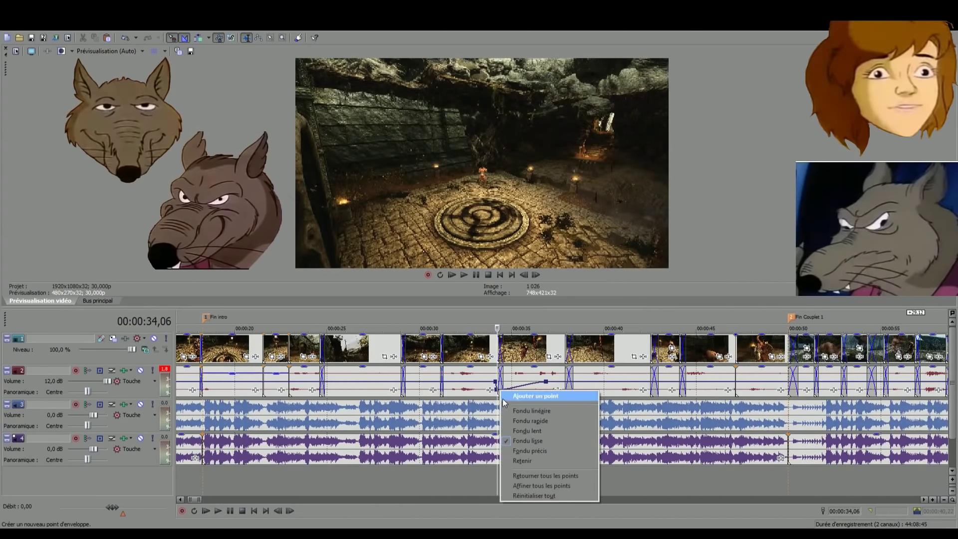
{"action": "right_click", "coordinate": [497, 392]}
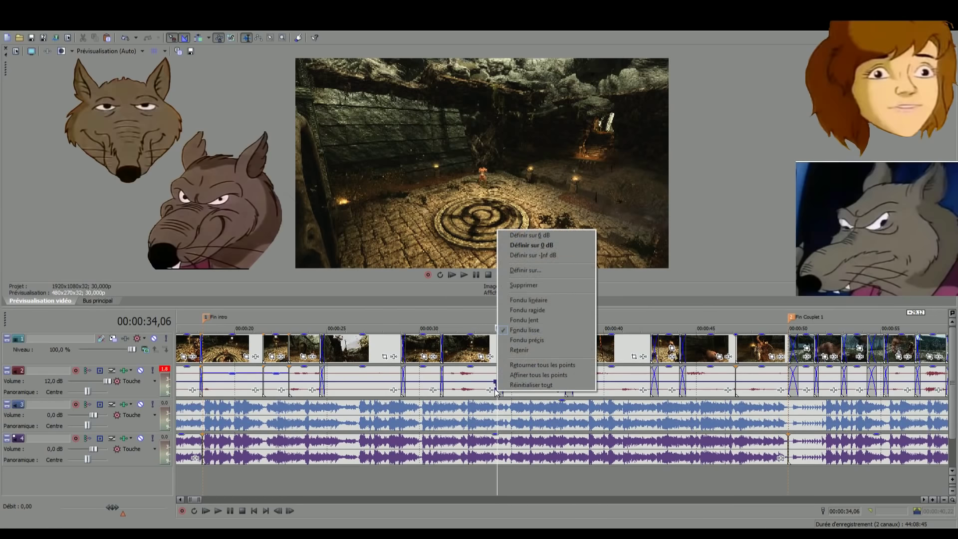
{"action": "left_click", "coordinate": [537, 283]}
{"action": "right_click", "coordinate": [494, 383]}
{"action": "left_click", "coordinate": [540, 275]}
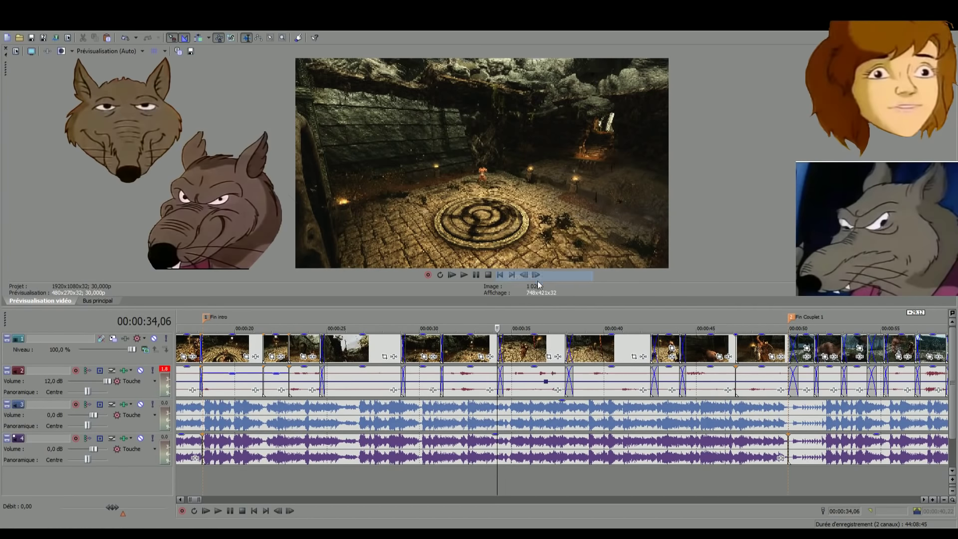
Check the fade curve options for the envelope segment at 00:36, closing without changes
{"action": "right_click", "coordinate": [545, 383]}
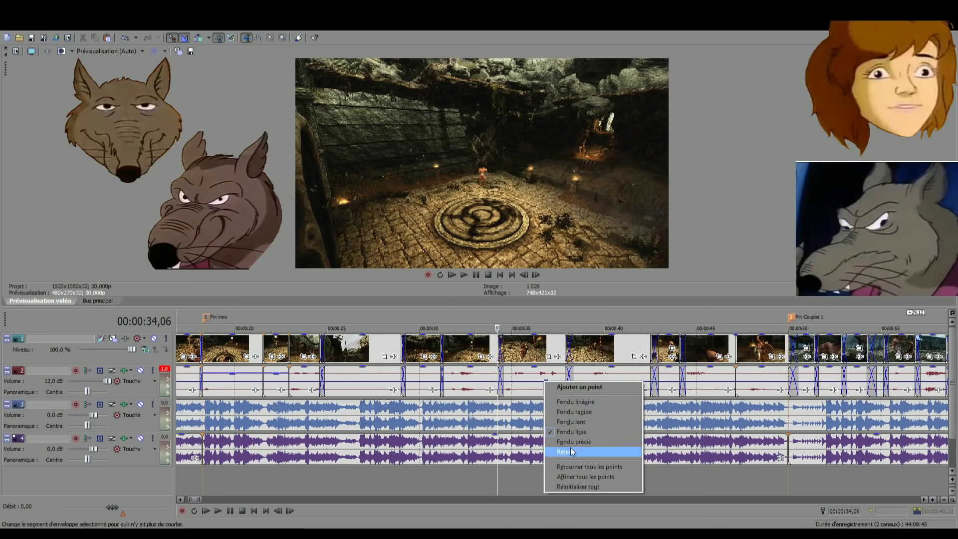
{"action": "left_click", "coordinate": [532, 388]}
{"action": "right_click", "coordinate": [546, 384]}
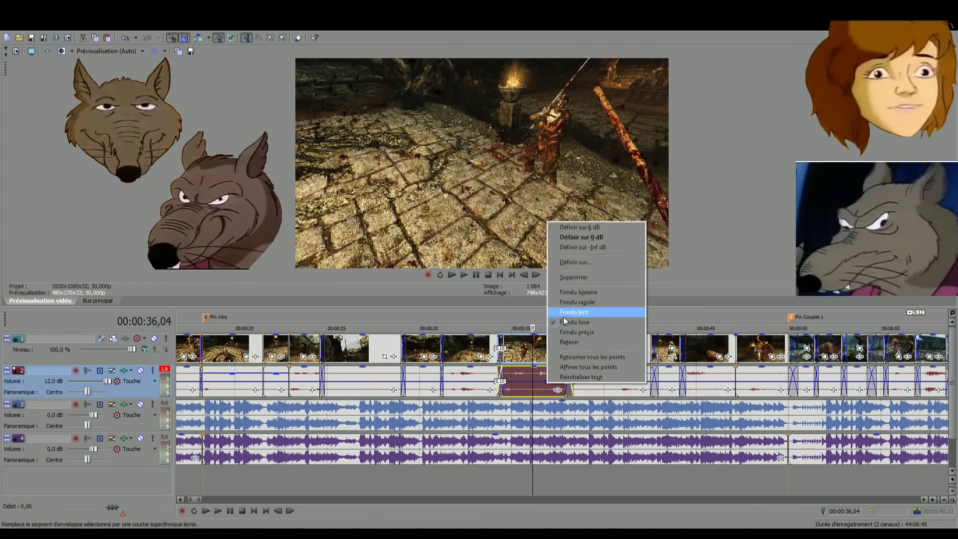
{"action": "key", "text": "Escape"}
{"action": "scroll", "coordinate": [567, 385], "scroll_direction": "down", "scroll_amount": 8}
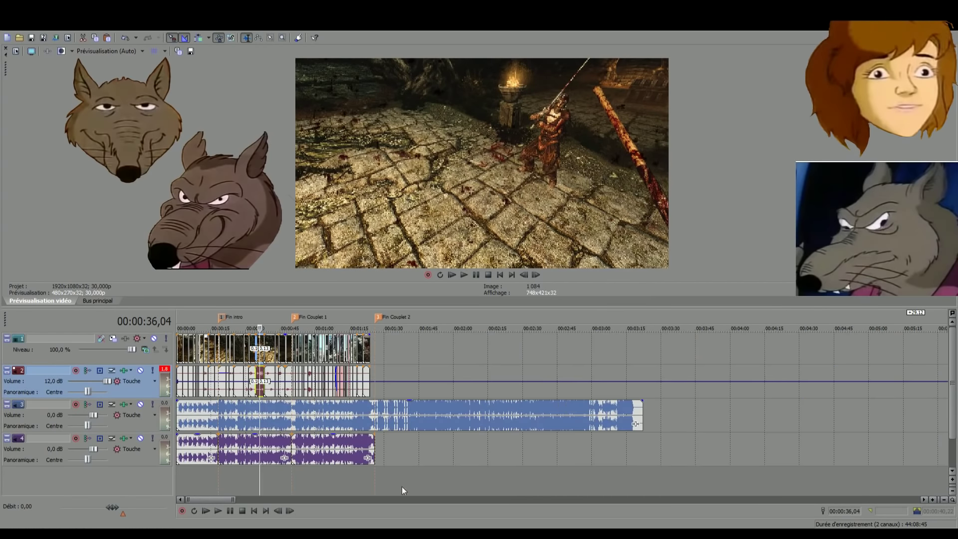
{"action": "left_click", "coordinate": [369, 479]}
Preview the montage from around 05:50 to 06:12 to check the cut before the fire shot
{"action": "scroll", "coordinate": [369, 480], "scroll_direction": "up", "scroll_amount": 3}
{"action": "left_click", "coordinate": [370, 487]}
{"action": "scroll", "coordinate": [369, 486], "scroll_direction": "up", "scroll_amount": 5}
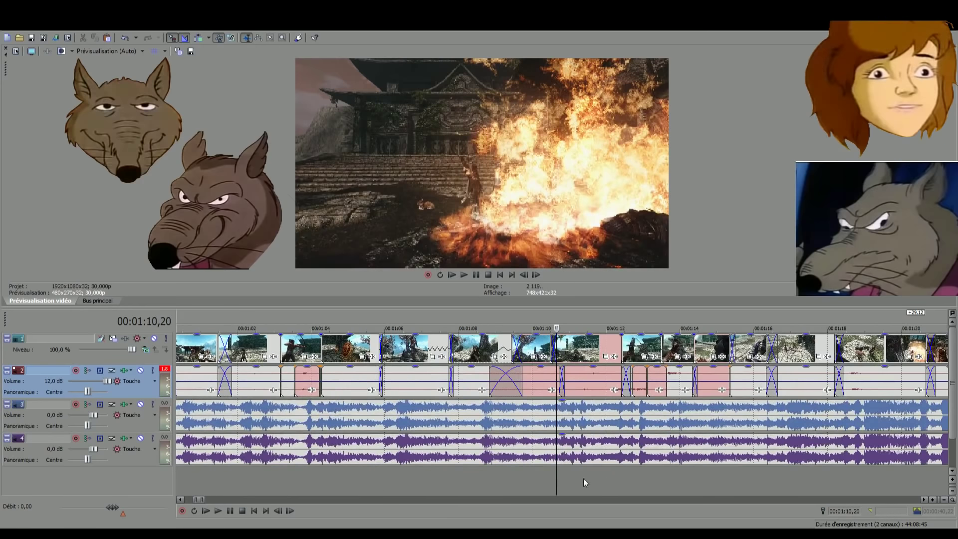
{"action": "left_click", "coordinate": [645, 484]}
{"action": "scroll", "coordinate": [636, 485], "scroll_direction": "up", "scroll_amount": 2}
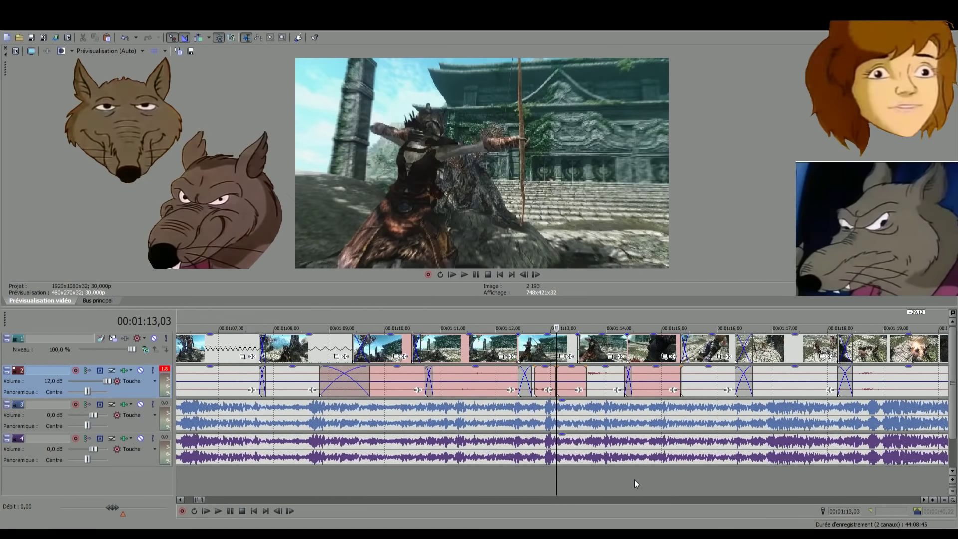
{"action": "scroll", "coordinate": [670, 472], "scroll_direction": "down", "scroll_amount": 10}
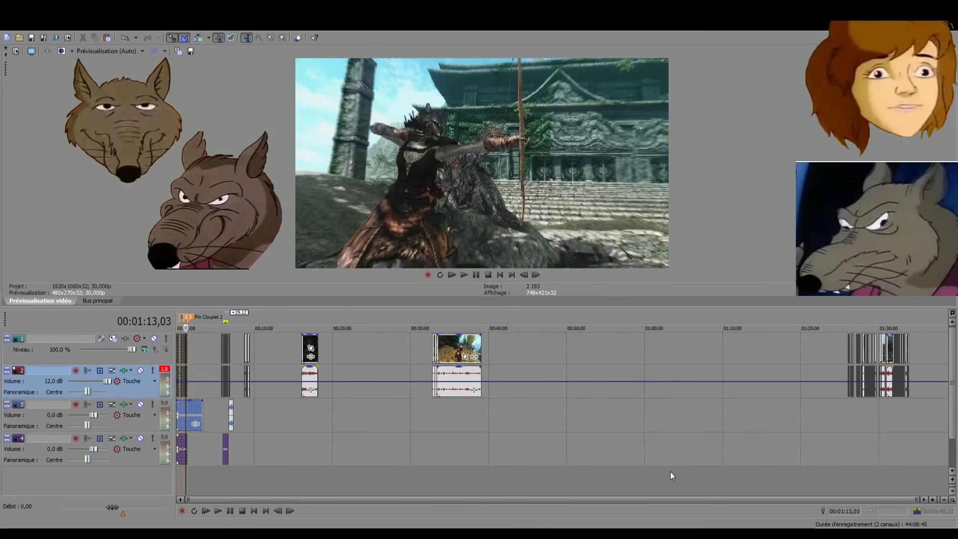
{"action": "left_click", "coordinate": [226, 480]}
{"action": "scroll", "coordinate": [226, 479], "scroll_direction": "up", "scroll_amount": 5}
{"action": "scroll", "coordinate": [606, 466], "scroll_direction": "up", "scroll_amount": 3}
{"action": "left_click", "coordinate": [643, 480]}
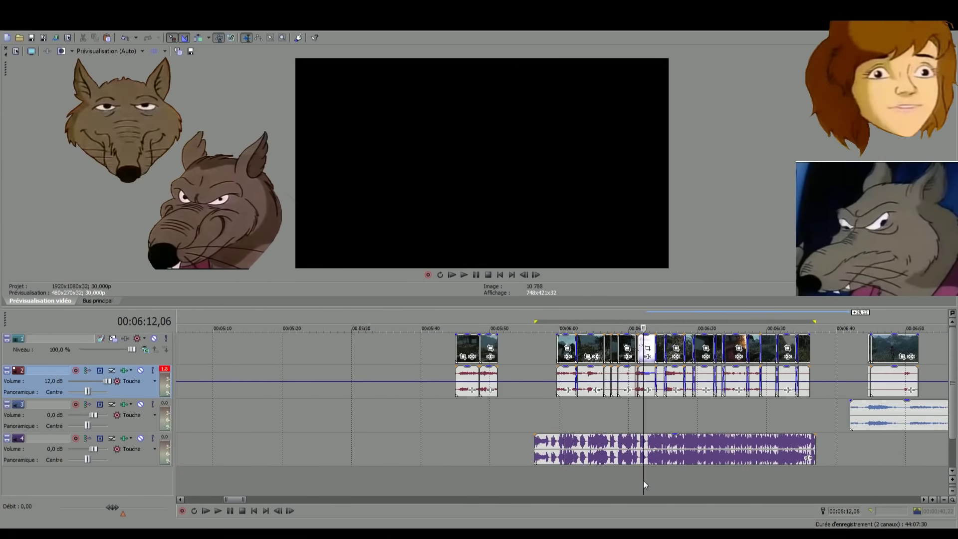
{"action": "scroll", "coordinate": [630, 478], "scroll_direction": "up", "scroll_amount": 3}
{"action": "scroll", "coordinate": [630, 478], "scroll_direction": "down", "scroll_amount": 1}
{"action": "key", "text": "space"}
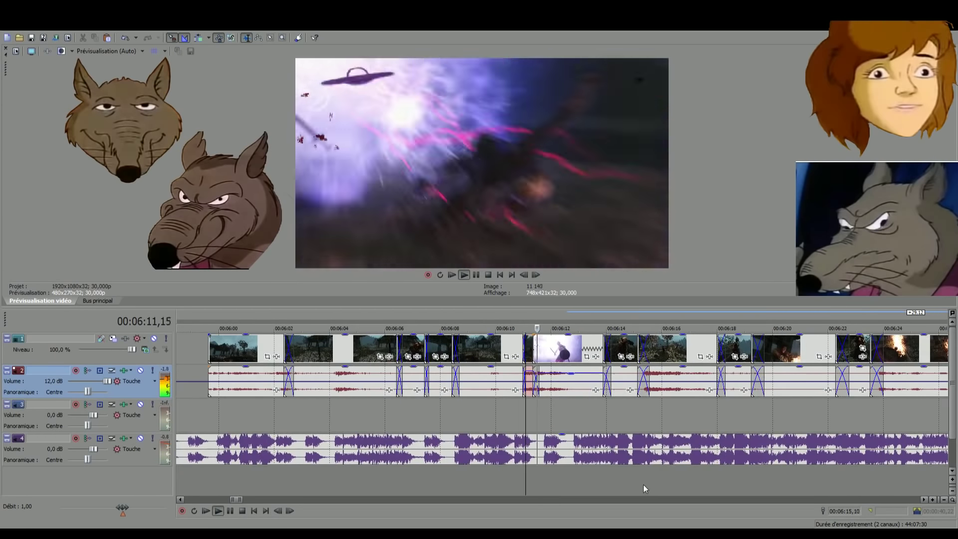
Move the spare sound clip from 06:44 to about 06:13 and trim it to 06:15–06:19
{"action": "scroll", "coordinate": [564, 483], "scroll_direction": "down", "scroll_amount": 4}
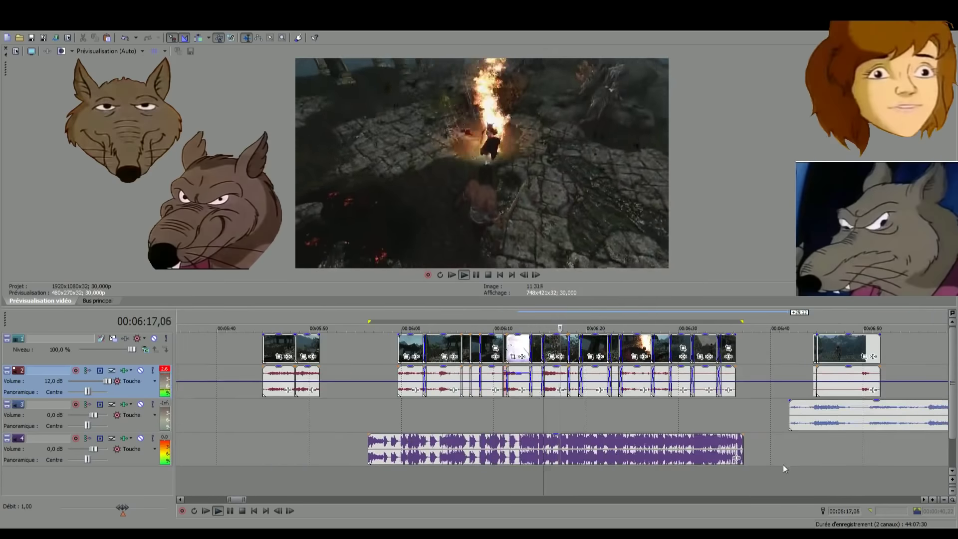
{"action": "left_click", "coordinate": [807, 483]}
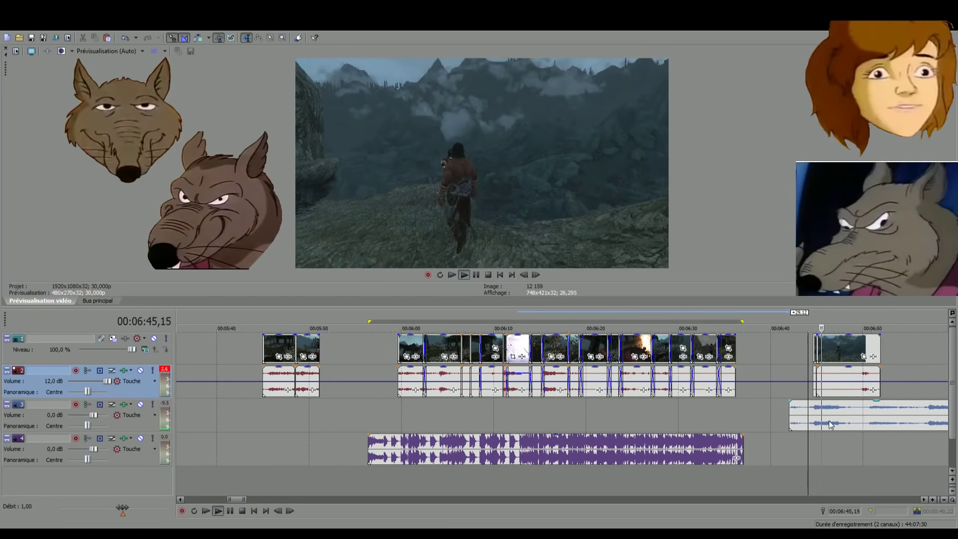
{"action": "left_click_drag", "start_coordinate": [833, 415], "coordinate": [561, 418]}
{"action": "left_click", "coordinate": [561, 418]}
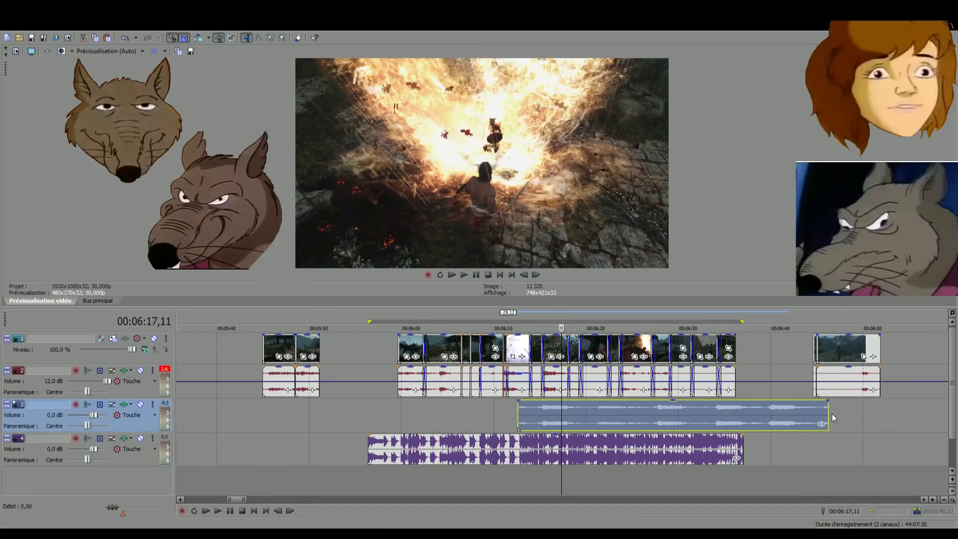
{"action": "left_click_drag", "start_coordinate": [824, 414], "coordinate": [573, 424]}
{"action": "scroll", "coordinate": [569, 424], "scroll_direction": "up", "scroll_amount": 5}
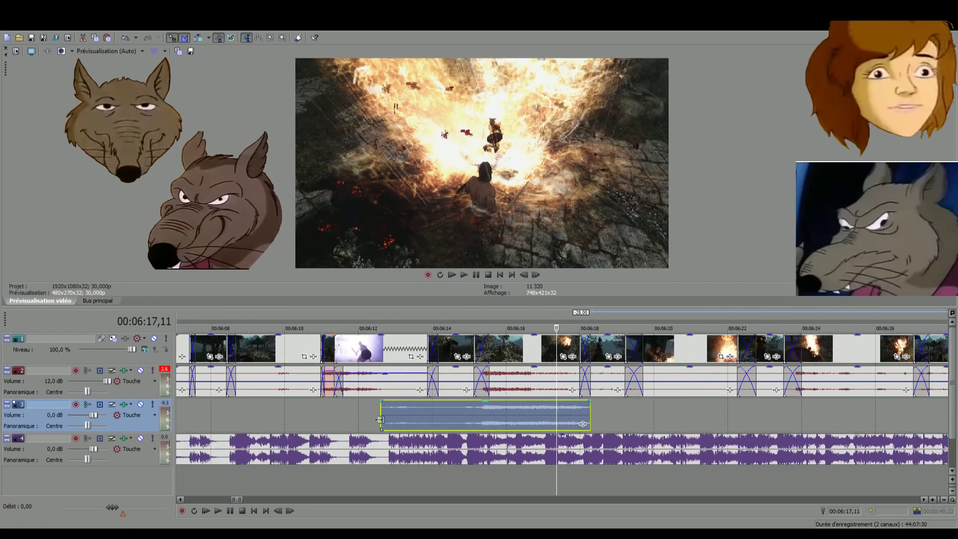
{"action": "left_click_drag", "start_coordinate": [380, 420], "coordinate": [474, 421]}
Move the trimmed sound clip from track 3 up onto track 2 under the fire shot
{"action": "scroll", "coordinate": [489, 418], "scroll_direction": "up", "scroll_amount": 3}
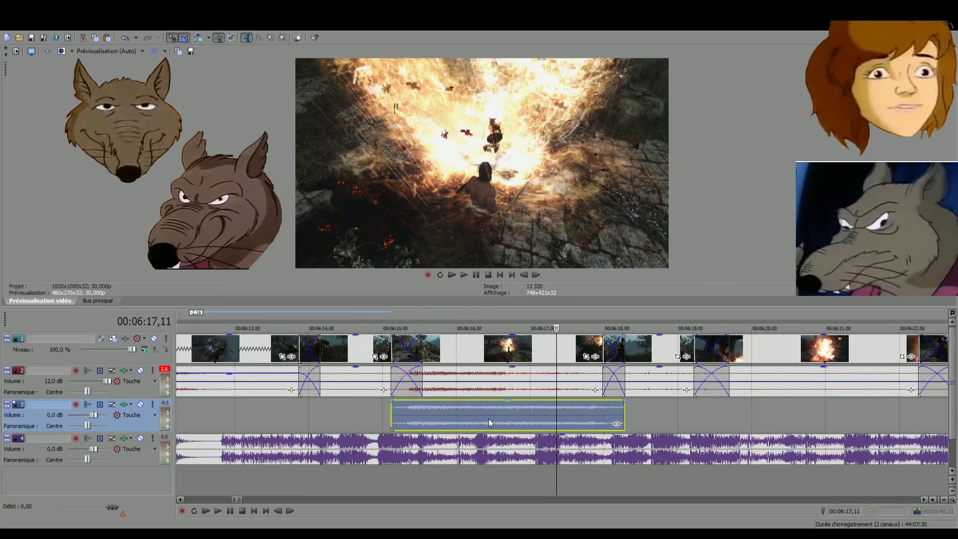
{"action": "scroll", "coordinate": [479, 410], "scroll_direction": "up", "scroll_amount": 2}
{"action": "left_click", "coordinate": [454, 385]}
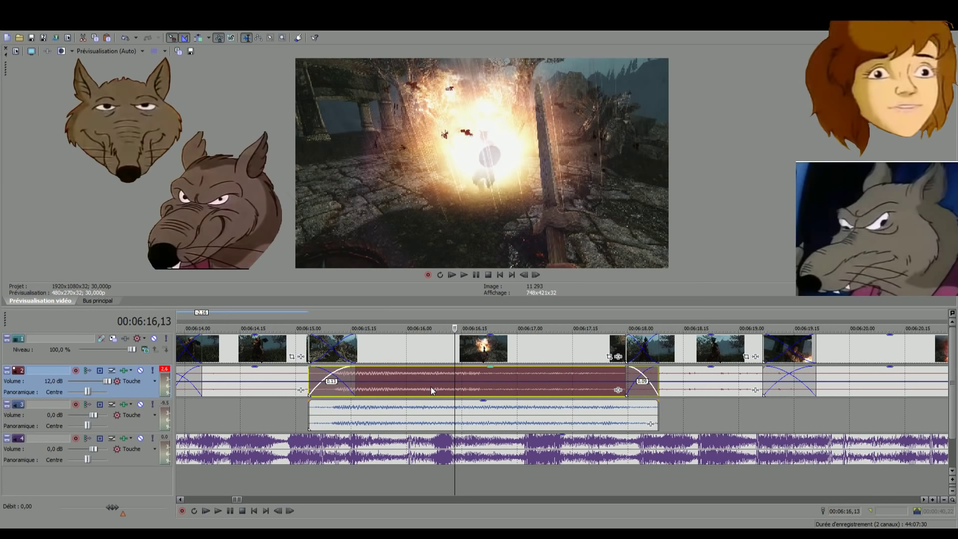
{"action": "left_click", "coordinate": [424, 417]}
{"action": "left_click_drag", "start_coordinate": [424, 417], "coordinate": [424, 392]}
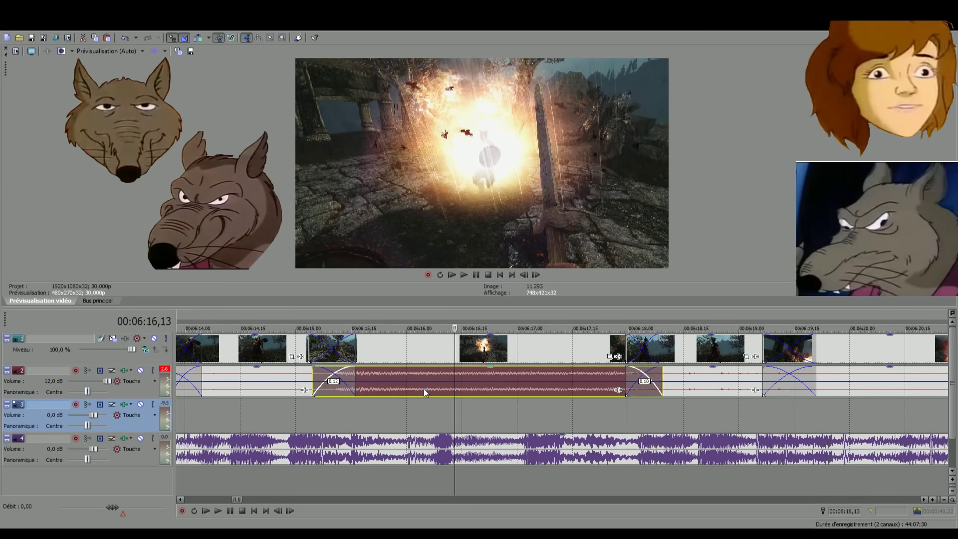
Play the added sound from about 06:14, 06:16 and 06:19 to check it
{"action": "scroll", "coordinate": [409, 400], "scroll_direction": "down", "scroll_amount": 3}
{"action": "left_click", "coordinate": [459, 411]}
{"action": "key", "text": "space"}
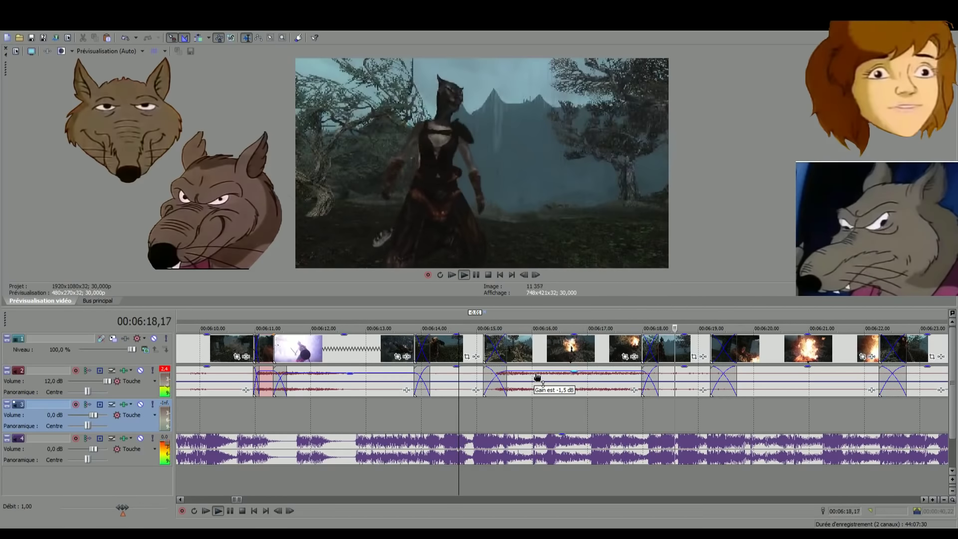
{"action": "left_click", "coordinate": [474, 417]}
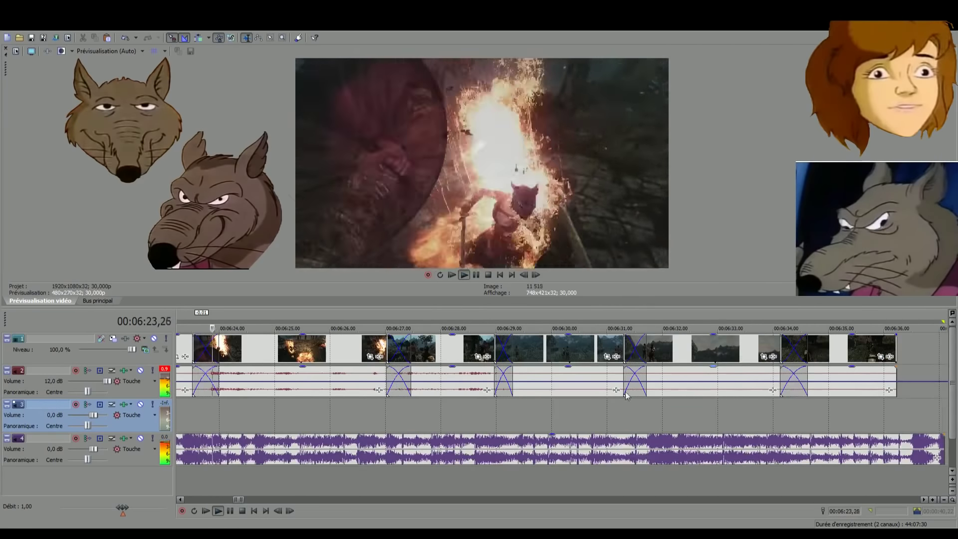
{"action": "key", "text": "space"}
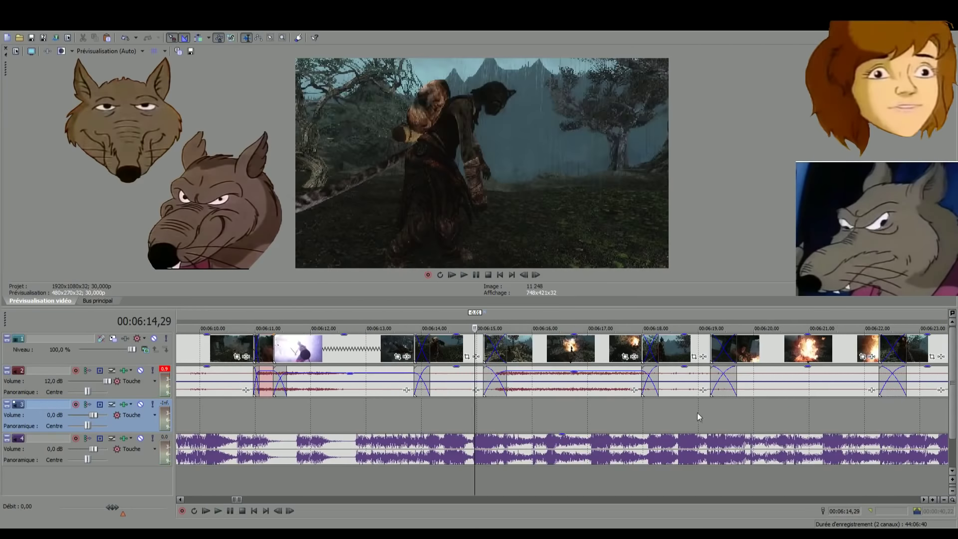
{"action": "left_click", "coordinate": [734, 415]}
{"action": "key", "text": "space"}
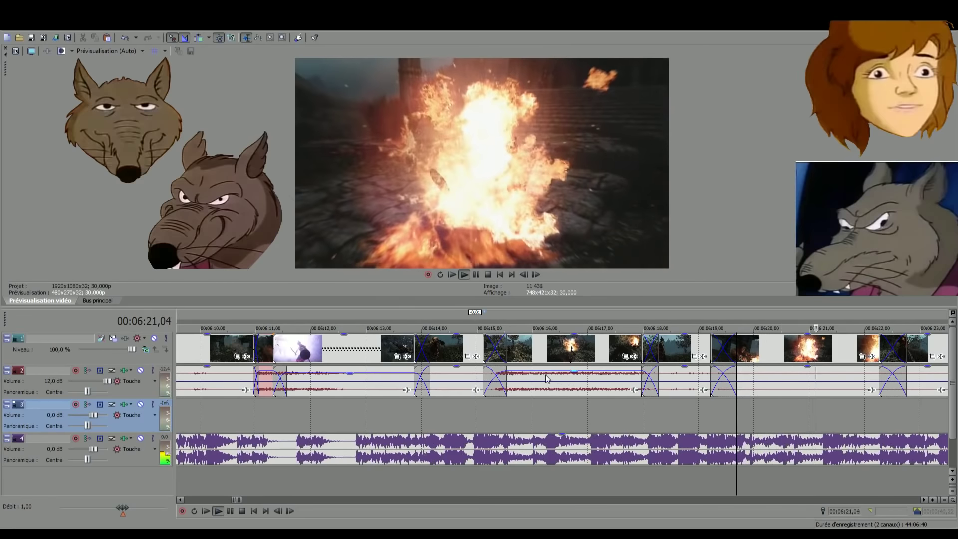
Select the track 2 sound with its matching video shots, then replay the fire section from 06:11
{"action": "left_click", "coordinate": [531, 376]}
{"action": "left_click", "coordinate": [551, 346]}
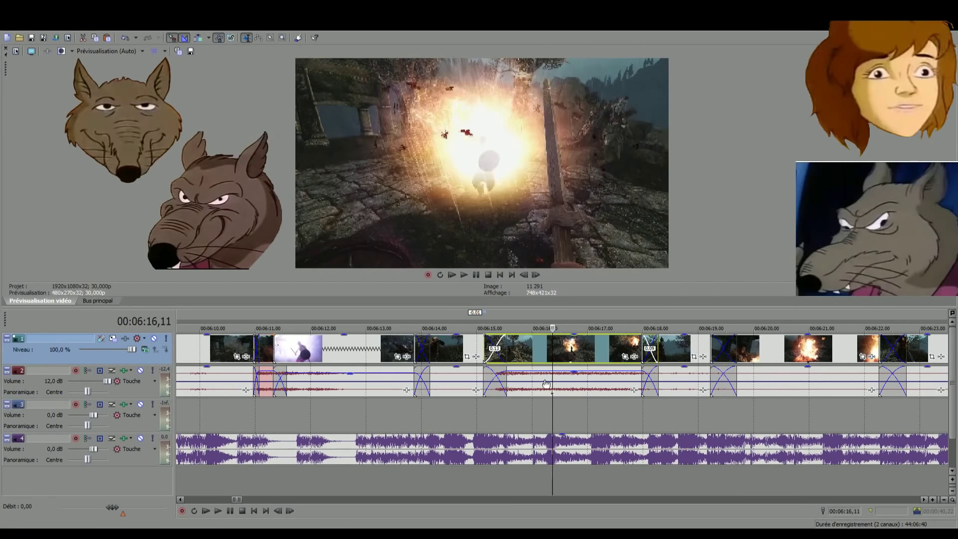
{"action": "left_click", "coordinate": [534, 376], "text": "ctrl"}
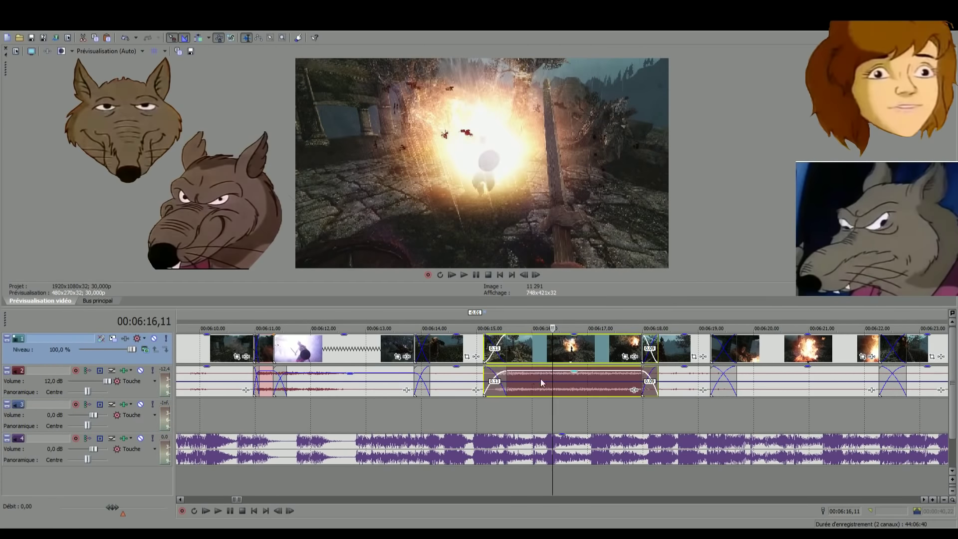
{"action": "left_click", "coordinate": [471, 412]}
{"action": "key", "text": "space"}
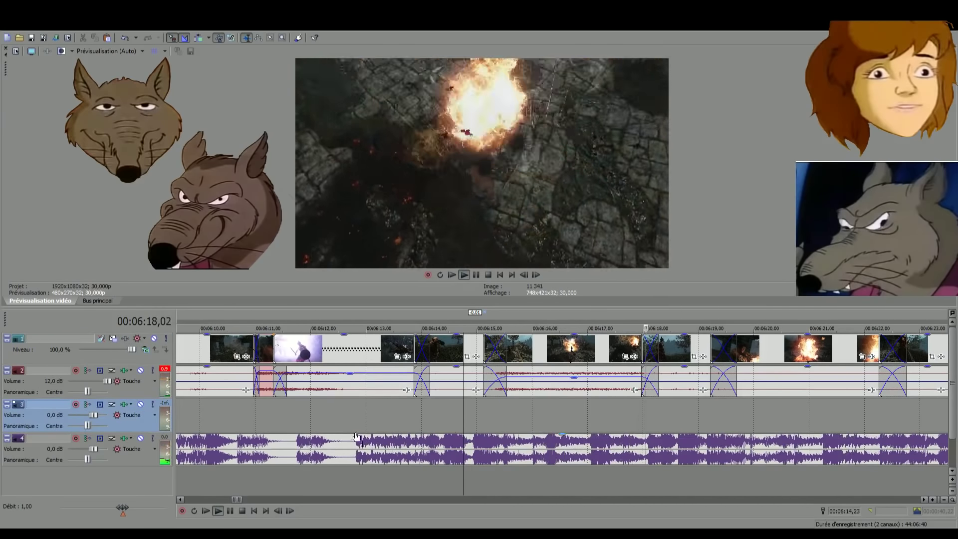
{"action": "left_click", "coordinate": [253, 411]}
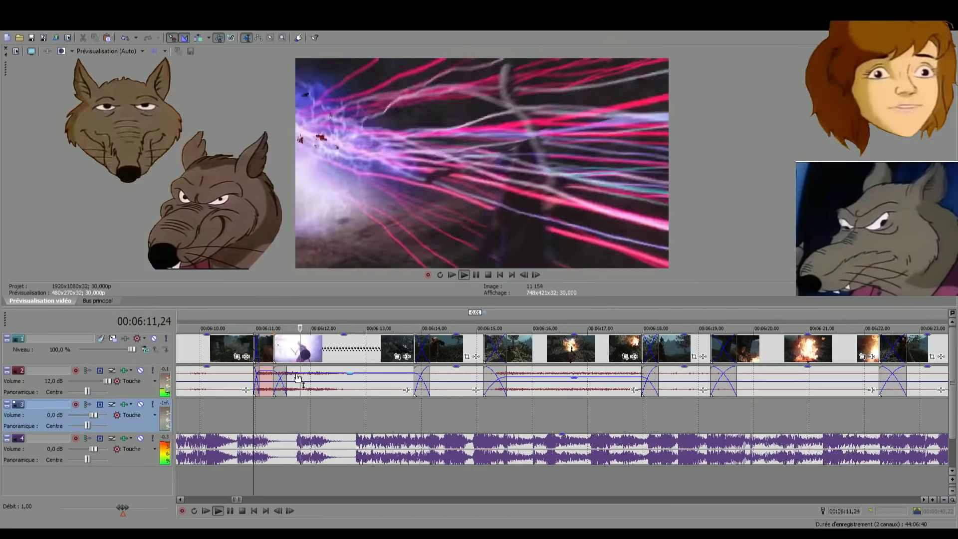
{"action": "left_click", "coordinate": [483, 423]}
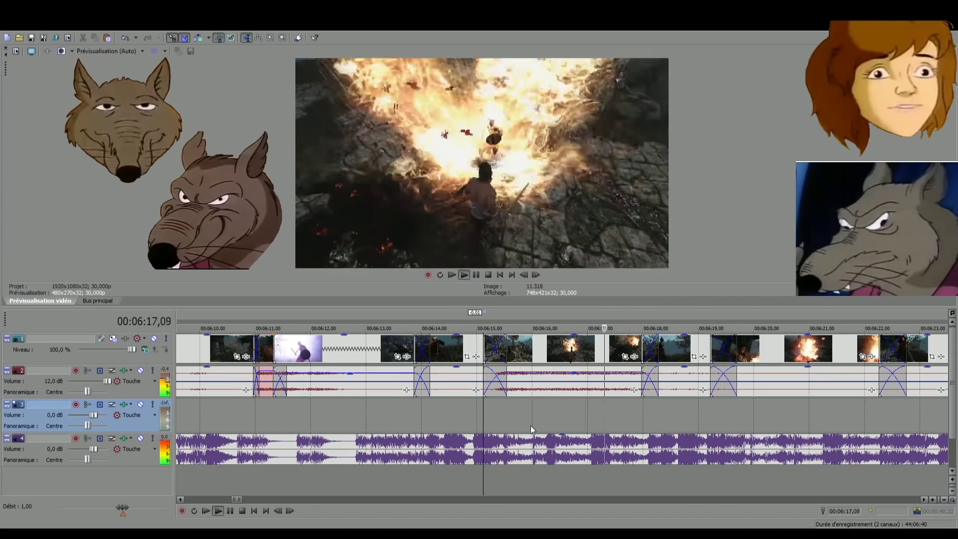
Trim the next track 2 event's start so it no longer overlaps the sound clip
{"action": "scroll", "coordinate": [591, 418], "scroll_direction": "down", "scroll_amount": 2}
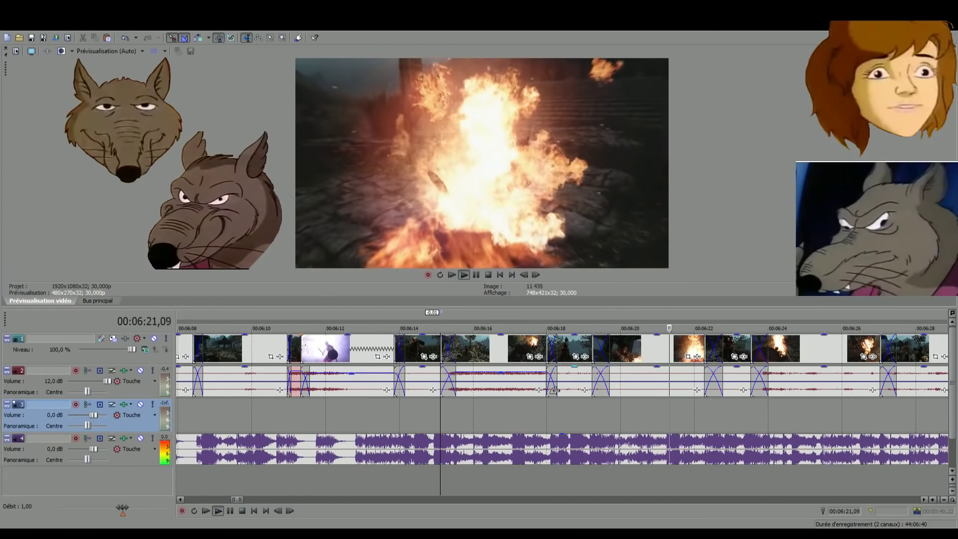
{"action": "mouse_move", "coordinate": [552, 391]}
{"action": "left_mouse_down"}
{"action": "mouse_move", "coordinate": [577, 390]}
{"action": "mouse_move", "coordinate": [553, 390]}
{"action": "mouse_move", "coordinate": [562, 390]}
{"action": "left_mouse_up"}
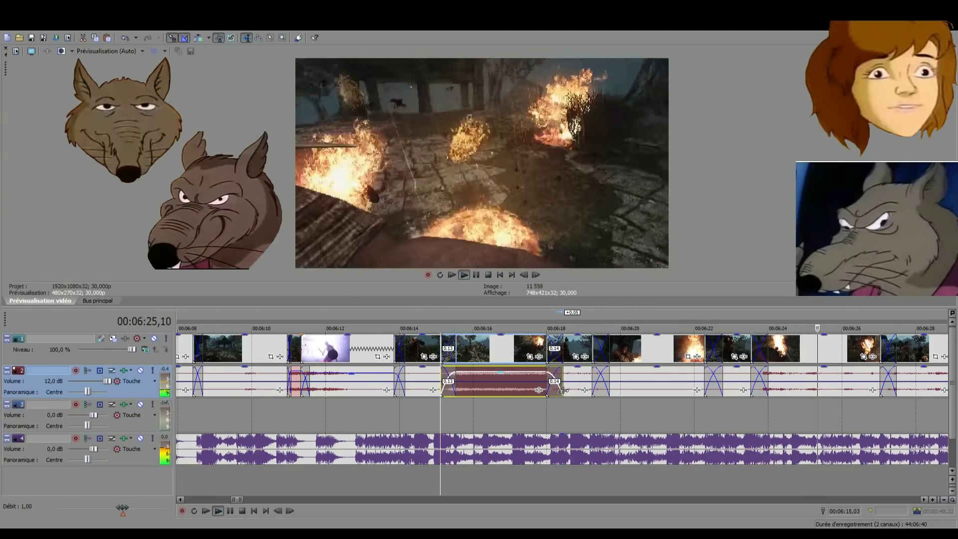
{"action": "key", "text": "space"}
{"action": "left_click", "coordinate": [576, 390]}
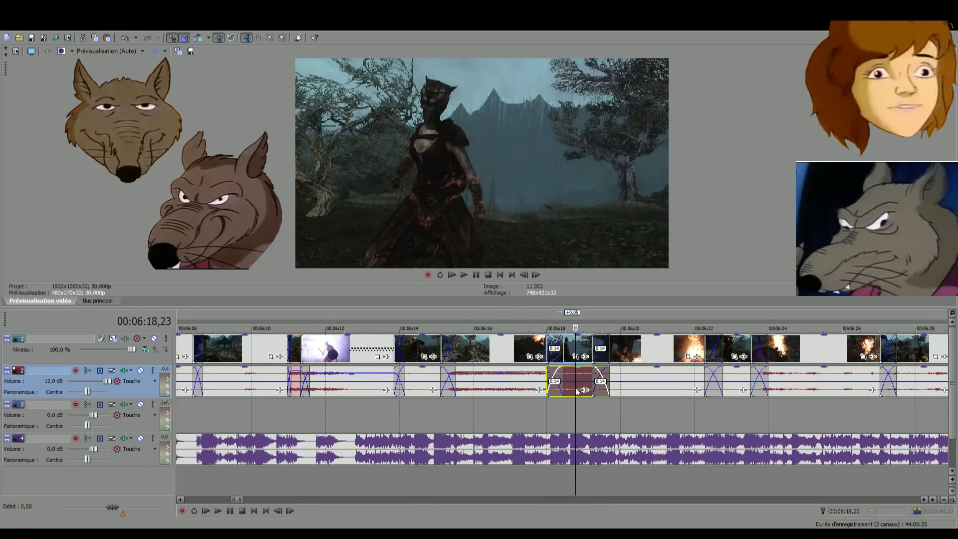
{"action": "left_click", "coordinate": [531, 391]}
{"action": "left_click_drag", "start_coordinate": [547, 390], "coordinate": [589, 389]}
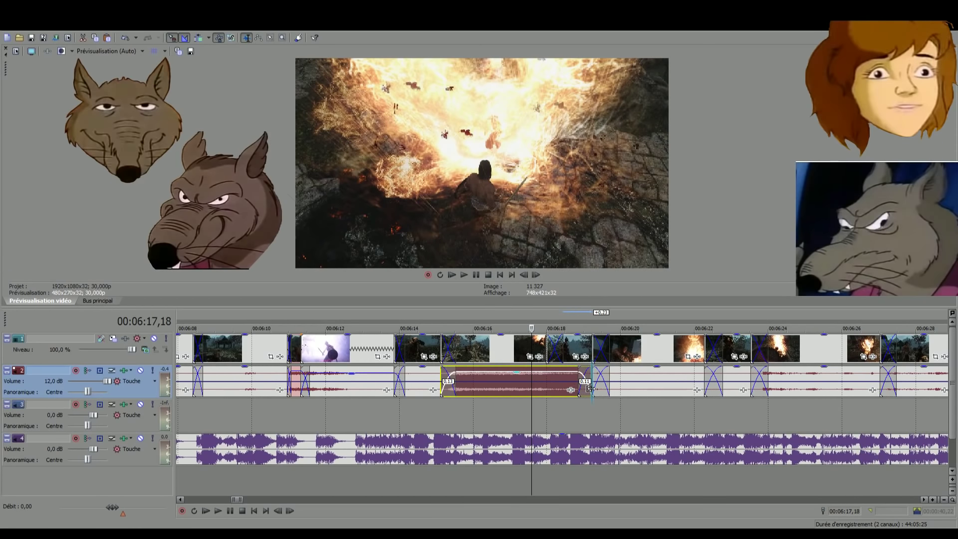
Play back the edited fire section to confirm the result
{"action": "left_click", "coordinate": [510, 420]}
{"action": "key", "text": "space"}
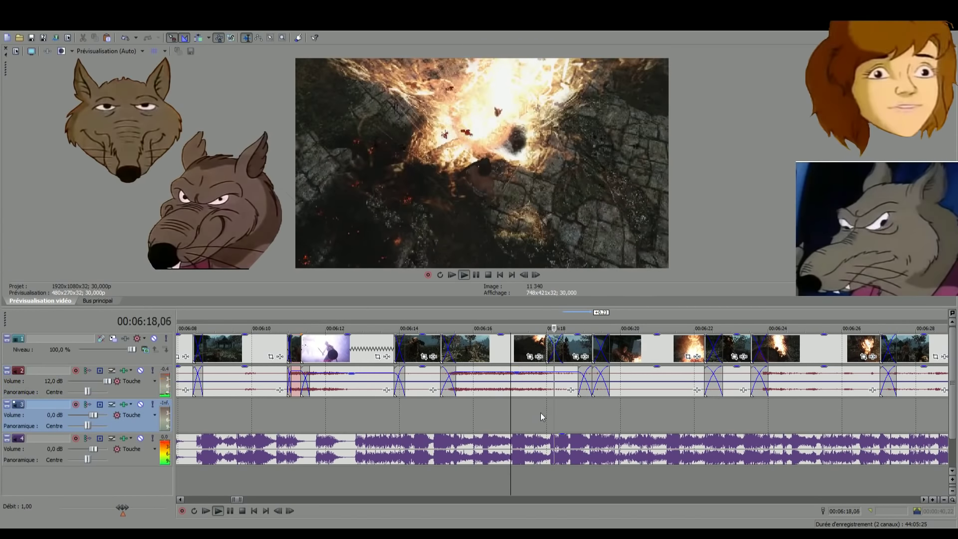
{"action": "scroll", "coordinate": [561, 408], "scroll_direction": "down", "scroll_amount": 2}
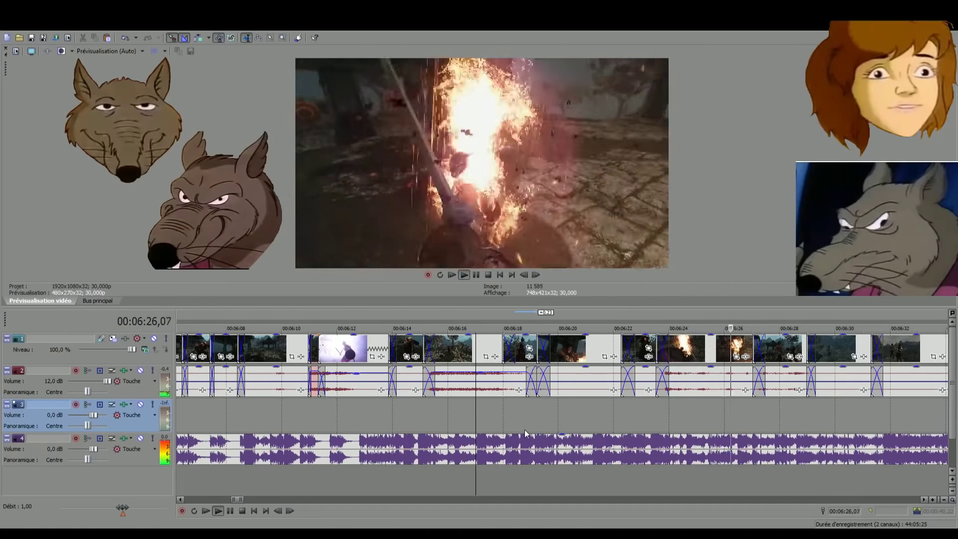
{"action": "scroll", "coordinate": [523, 429], "scroll_direction": "down", "scroll_amount": 3}
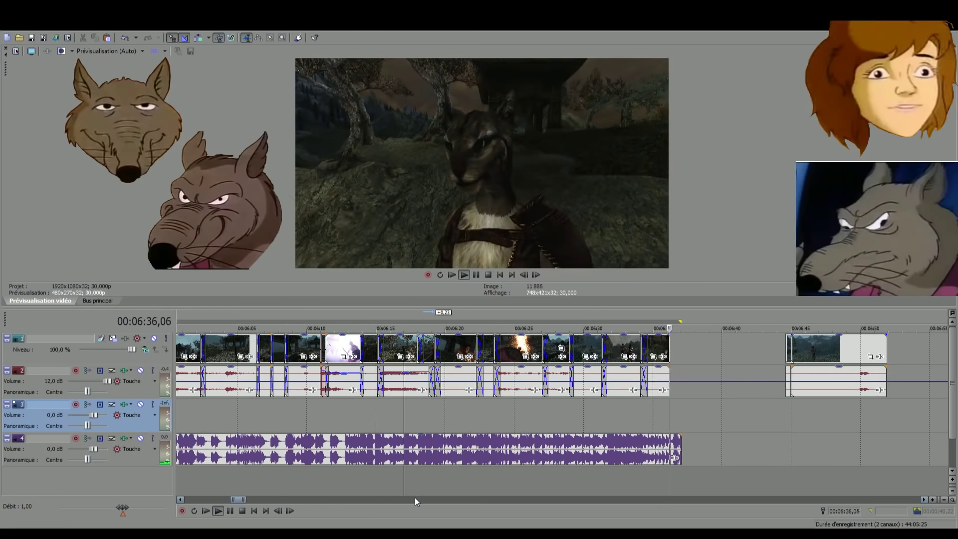
Select the track 4 music clip and loop playback over it, about 05:56 to 06:37
{"action": "scroll", "coordinate": [415, 495], "scroll_direction": "down", "scroll_amount": 2}
{"action": "key", "text": "space"}
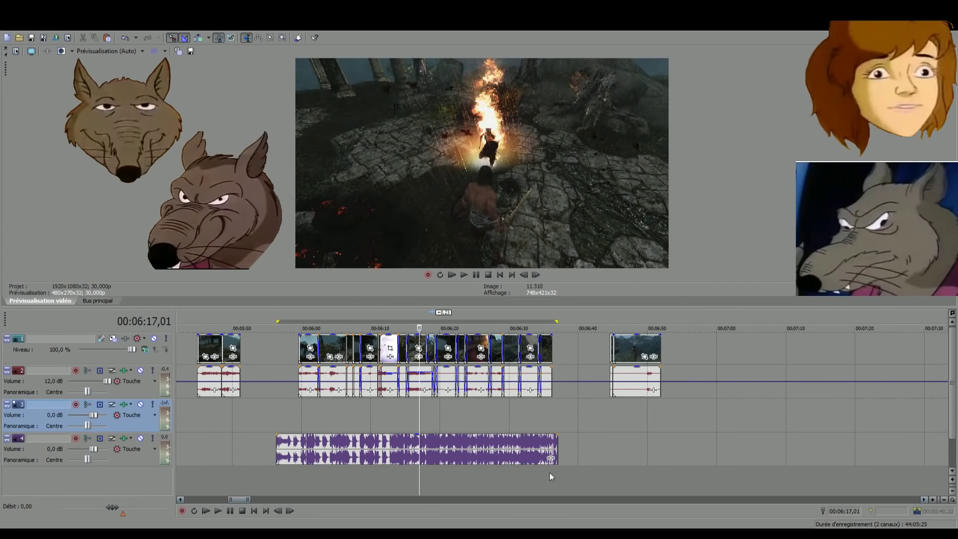
{"action": "left_click", "coordinate": [297, 455]}
{"action": "scroll", "coordinate": [297, 454], "scroll_direction": "up", "scroll_amount": 3}
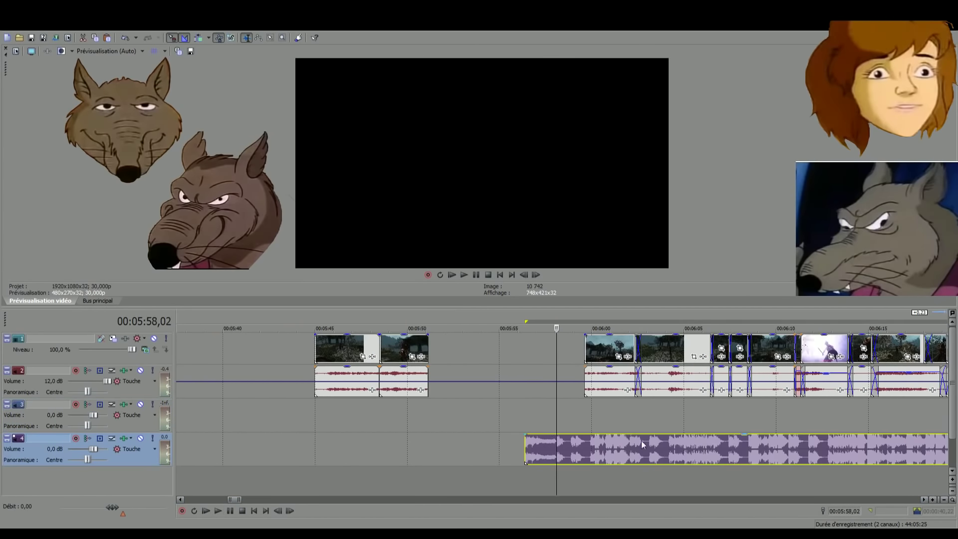
{"action": "scroll", "coordinate": [642, 441], "scroll_direction": "down", "scroll_amount": 2}
{"action": "left_click", "coordinate": [902, 340], "text": "shift"}
{"action": "scroll", "coordinate": [873, 370], "scroll_direction": "down", "scroll_amount": 1}
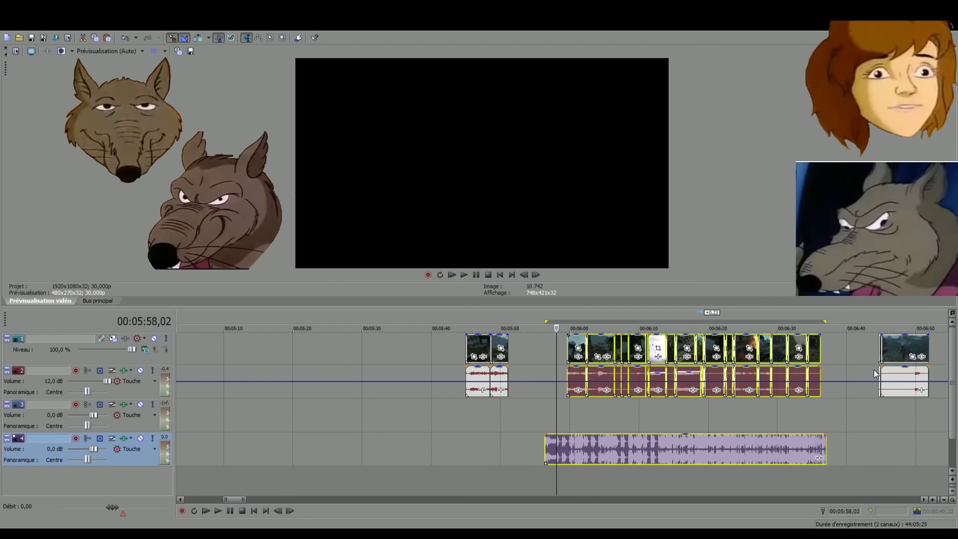
{"action": "left_click", "coordinate": [615, 453]}
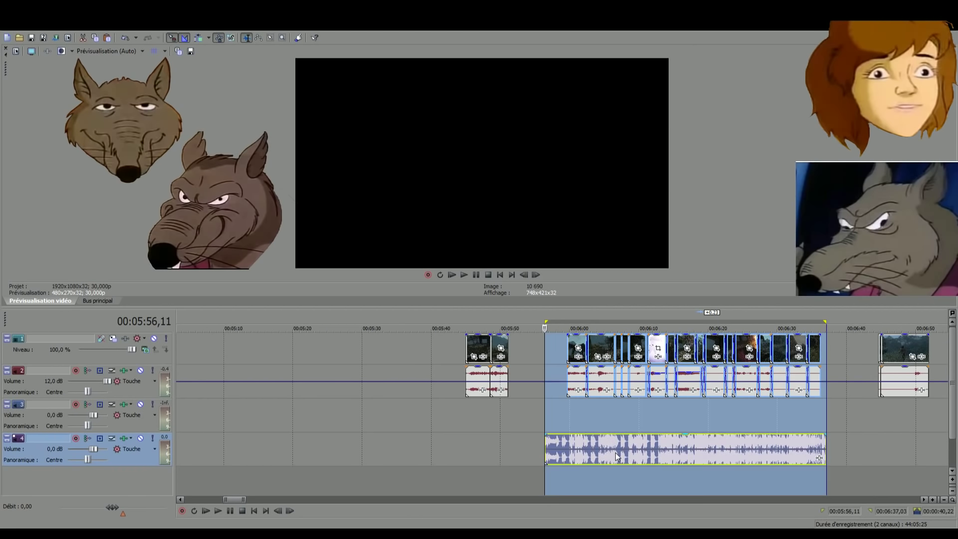
{"action": "key", "text": "space"}
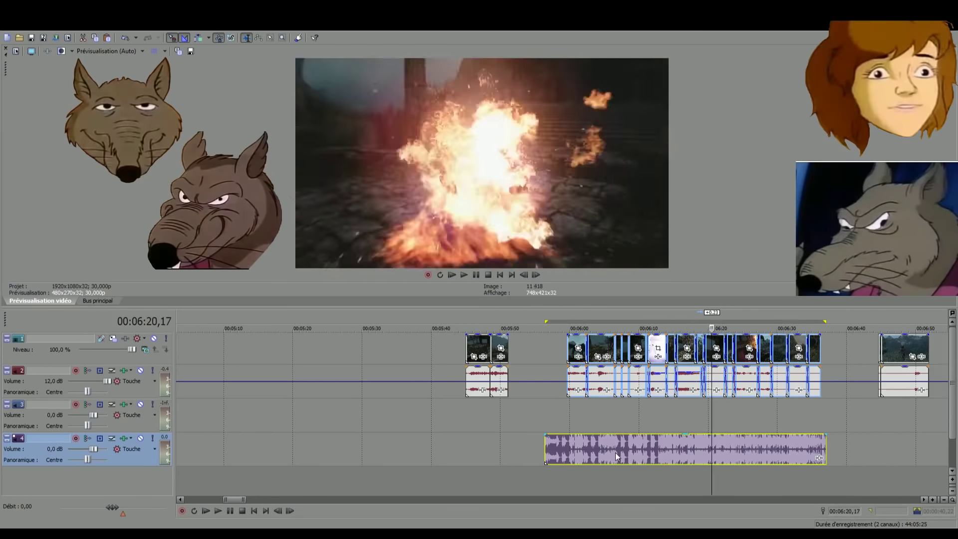
{"action": "key", "text": "space"}
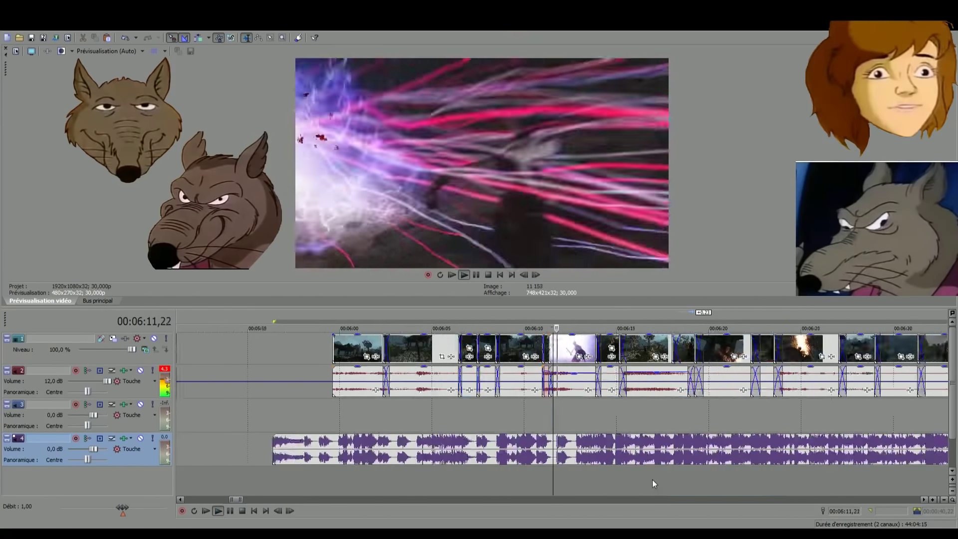
Replay the transition around 06:10–06:11, stopping at 06:10,25
{"action": "scroll", "coordinate": [651, 480], "scroll_direction": "up", "scroll_amount": 2}
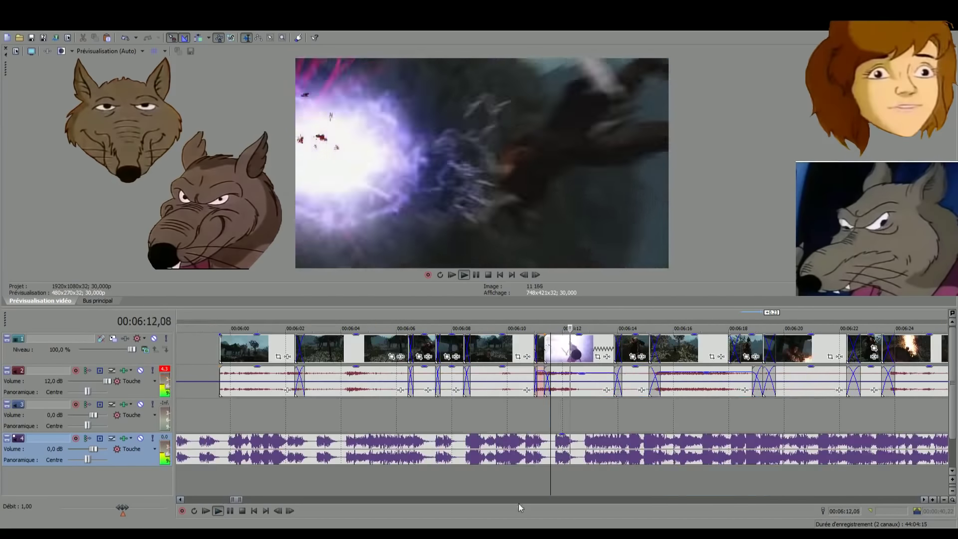
{"action": "left_click", "coordinate": [534, 481]}
{"action": "scroll", "coordinate": [535, 480], "scroll_direction": "up", "scroll_amount": 3}
{"action": "left_click", "coordinate": [475, 492]}
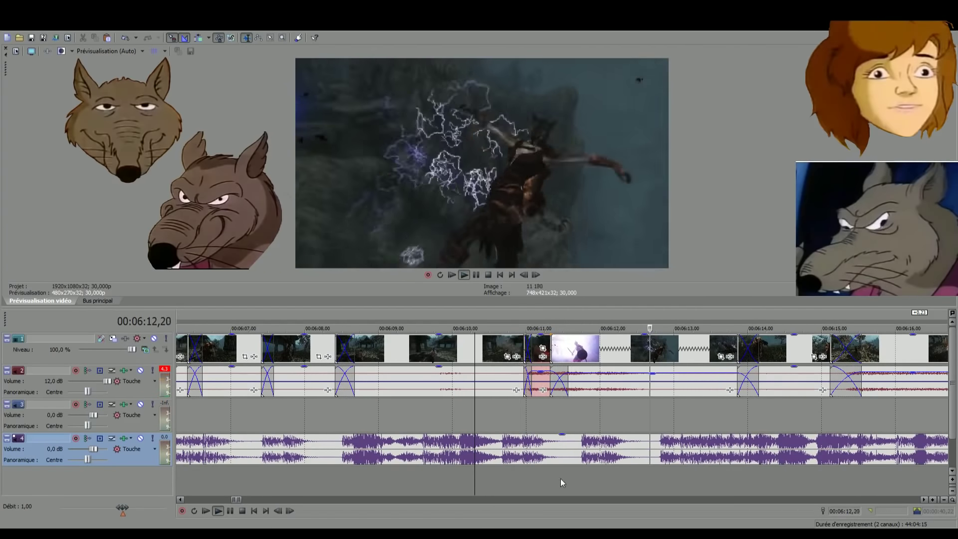
{"action": "left_click", "coordinate": [531, 493]}
{"action": "left_click", "coordinate": [501, 492]}
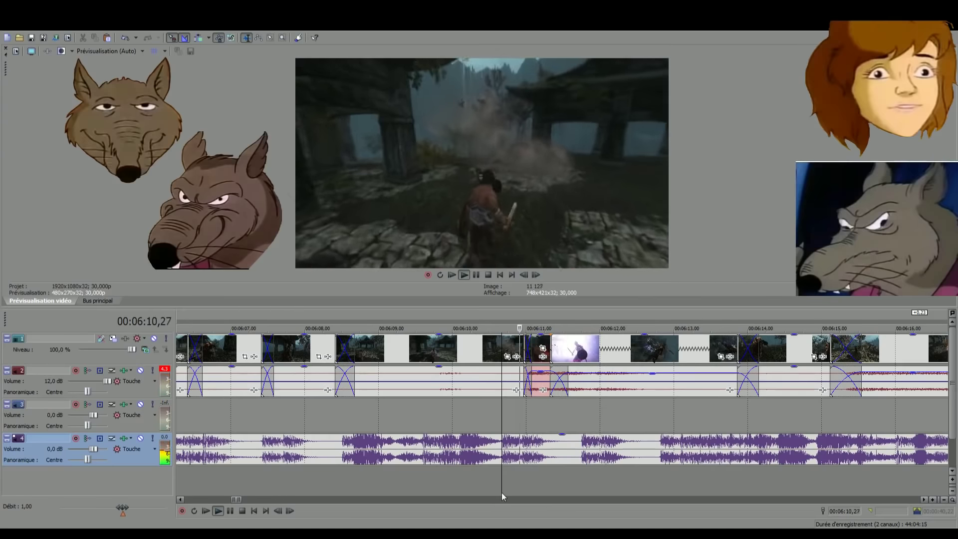
{"action": "left_click", "coordinate": [492, 492]}
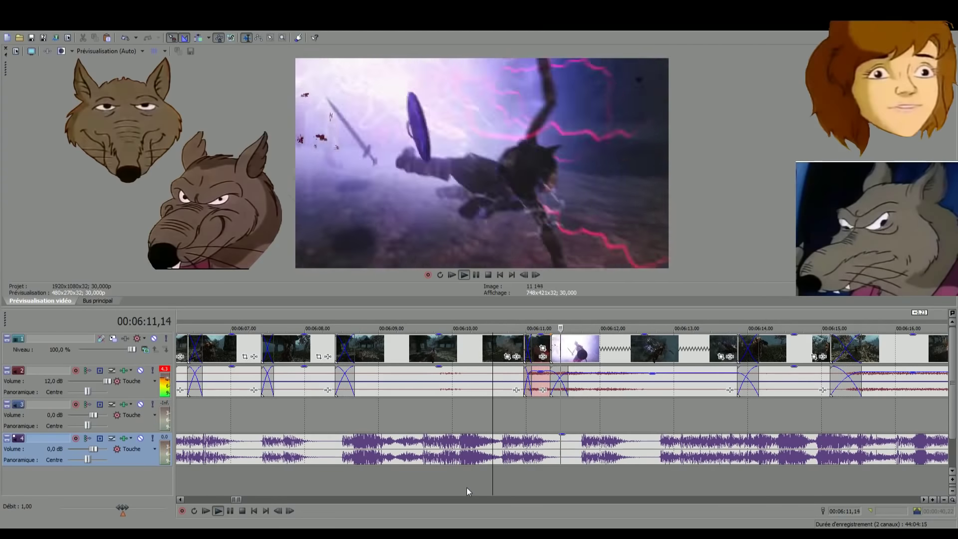
{"action": "left_click", "coordinate": [467, 488]}
{"action": "left_click", "coordinate": [499, 483]}
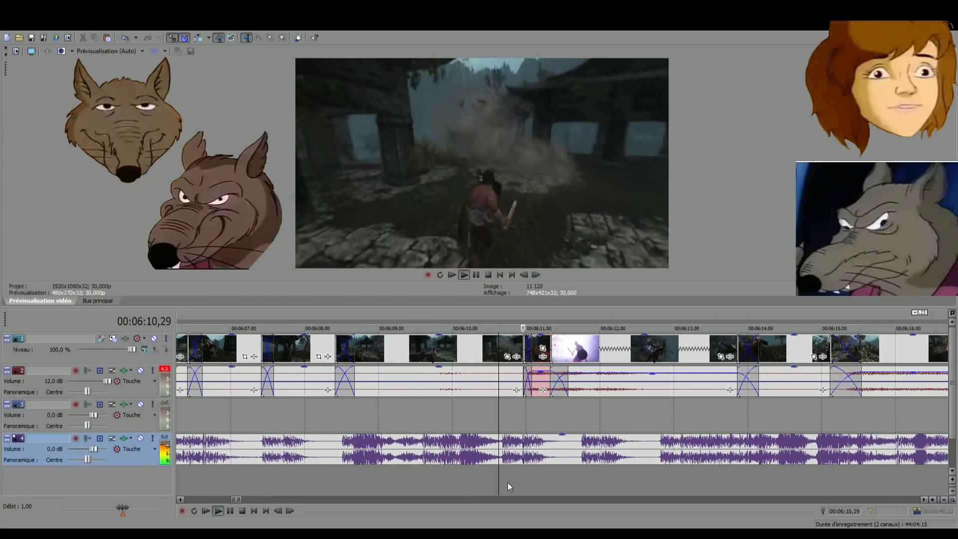
{"action": "left_click", "coordinate": [513, 483]}
{"action": "key", "text": "space"}
Slide the short track 2 sound clip left into the previous clip and play the overlap
{"action": "scroll", "coordinate": [605, 376], "scroll_direction": "up", "scroll_amount": 2}
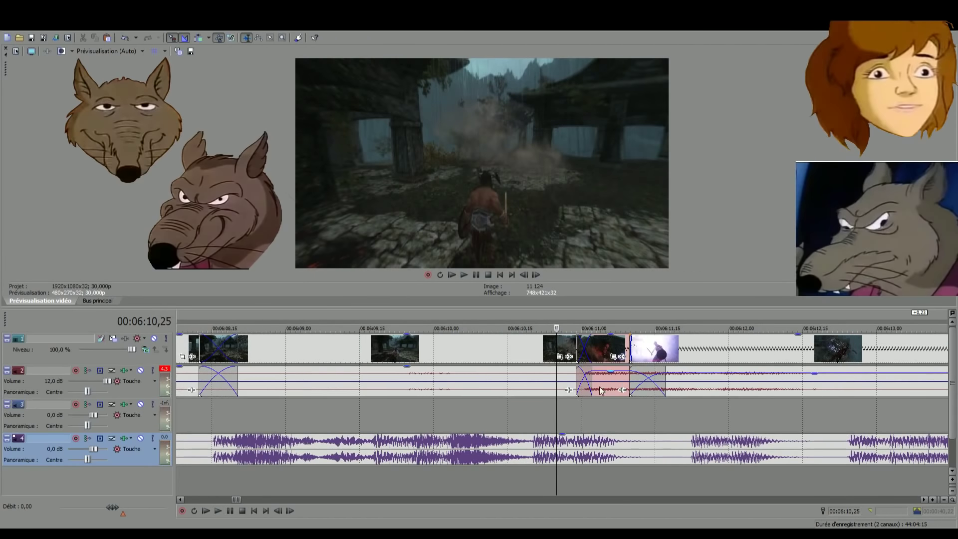
{"action": "left_click", "coordinate": [600, 387]}
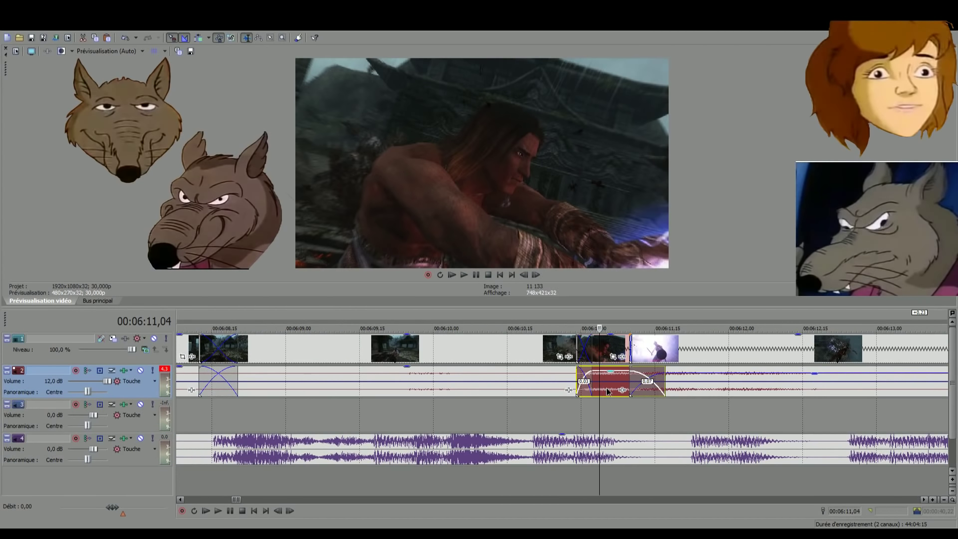
{"action": "left_click_drag", "start_coordinate": [608, 391], "coordinate": [569, 388]}
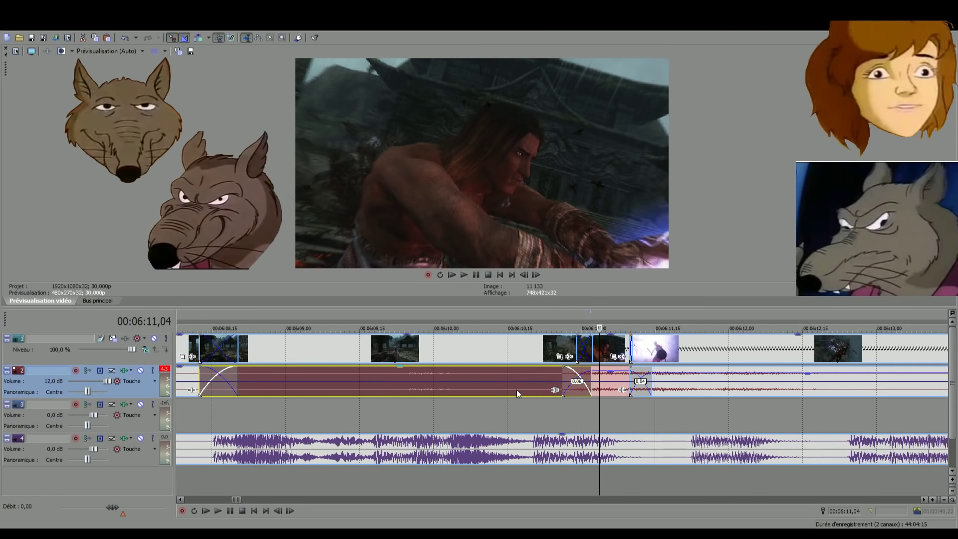
{"action": "left_click", "coordinate": [516, 390]}
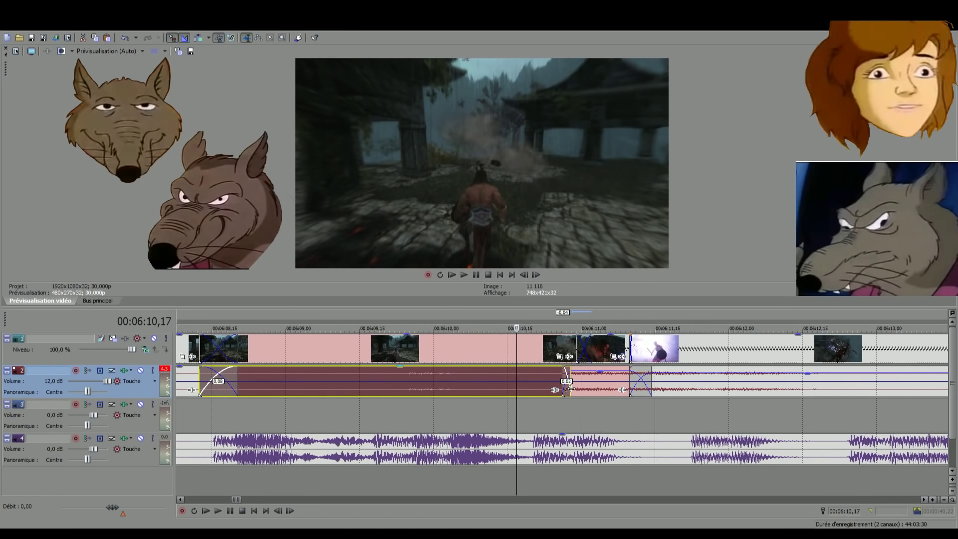
{"action": "left_click", "coordinate": [539, 486]}
{"action": "key", "text": "space"}
{"action": "key", "text": "space"}
{"action": "left_click", "coordinate": [428, 483]}
{"action": "key", "text": "space"}
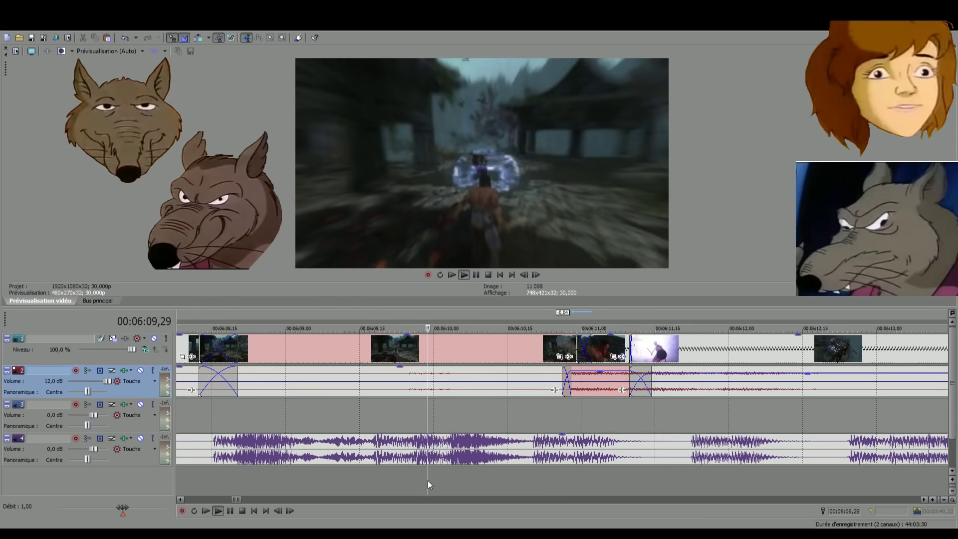
Preview the explosion near 06:15, trying a later position for the long track 2 sound, then undo it
{"action": "scroll", "coordinate": [430, 475], "scroll_direction": "down", "scroll_amount": 3}
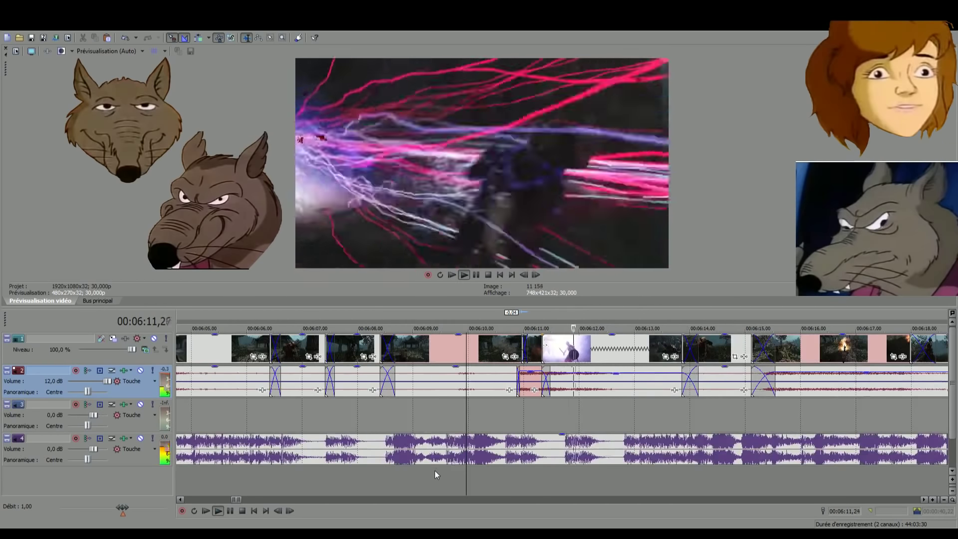
{"action": "scroll", "coordinate": [435, 471], "scroll_direction": "down", "scroll_amount": 2}
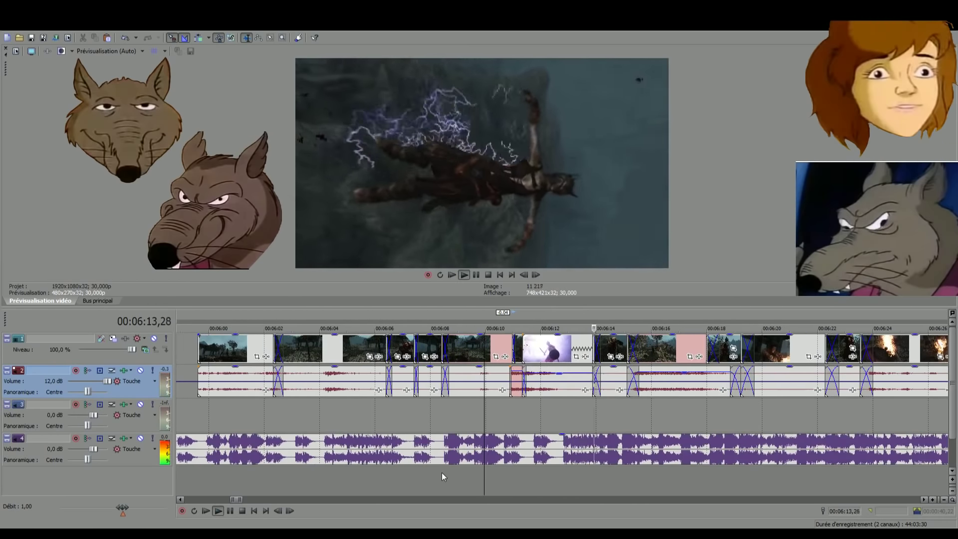
{"action": "scroll", "coordinate": [441, 472], "scroll_direction": "down", "scroll_amount": 1}
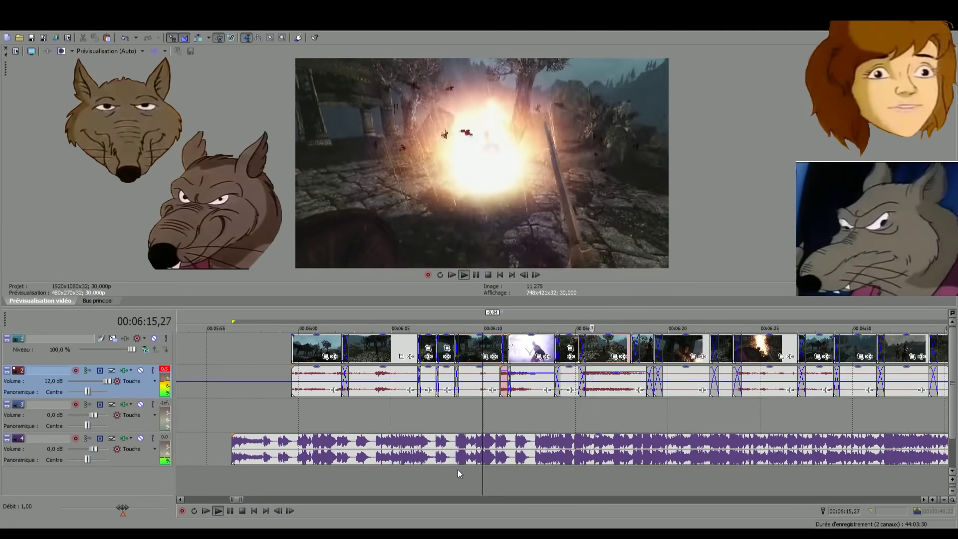
{"action": "left_click", "coordinate": [577, 484]}
{"action": "scroll", "coordinate": [559, 459], "scroll_direction": "up", "scroll_amount": 4}
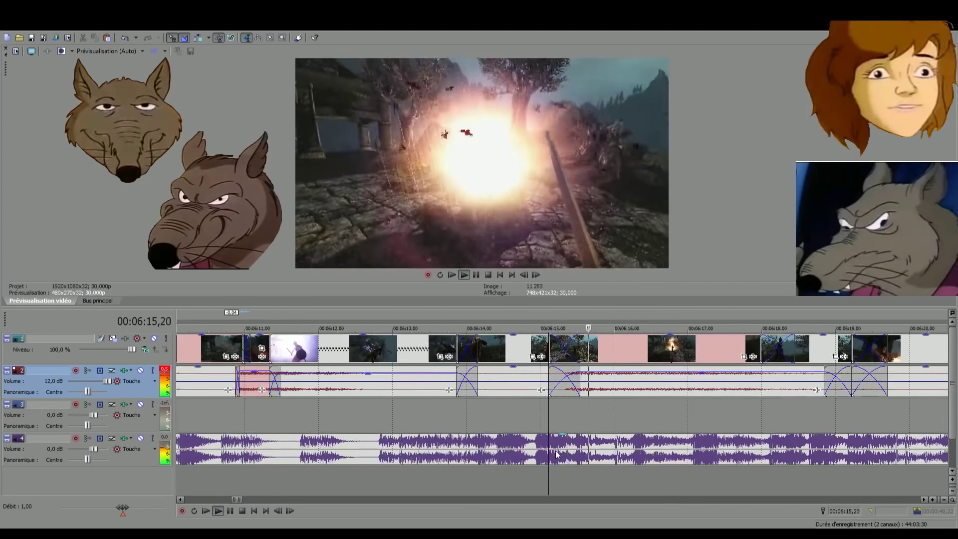
{"action": "left_click", "coordinate": [533, 483]}
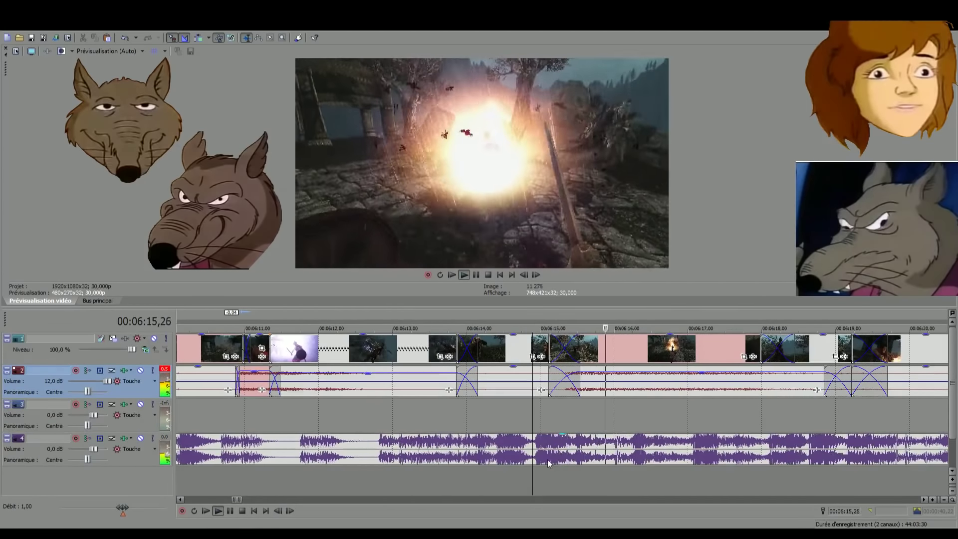
{"action": "left_click", "coordinate": [611, 393]}
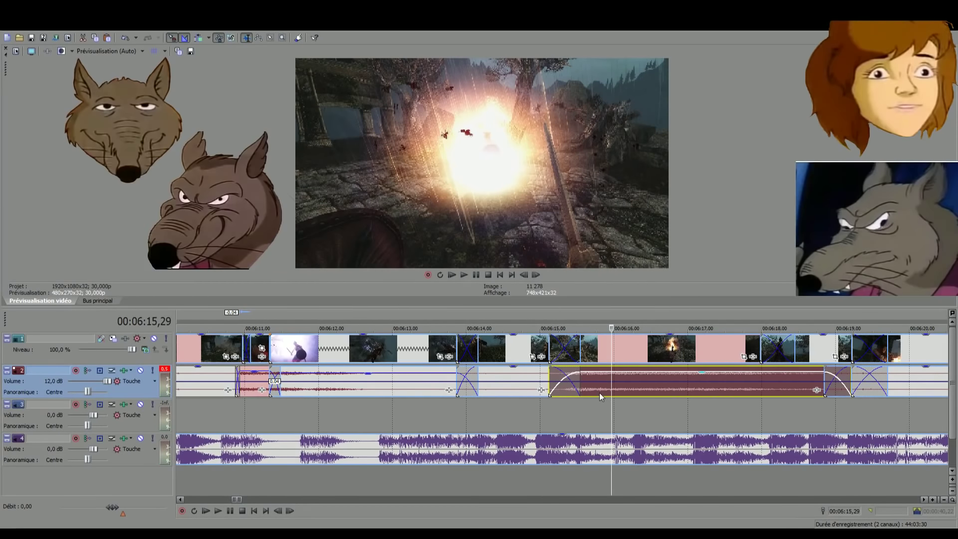
{"action": "left_click_drag", "start_coordinate": [600, 393], "coordinate": [606, 390]}
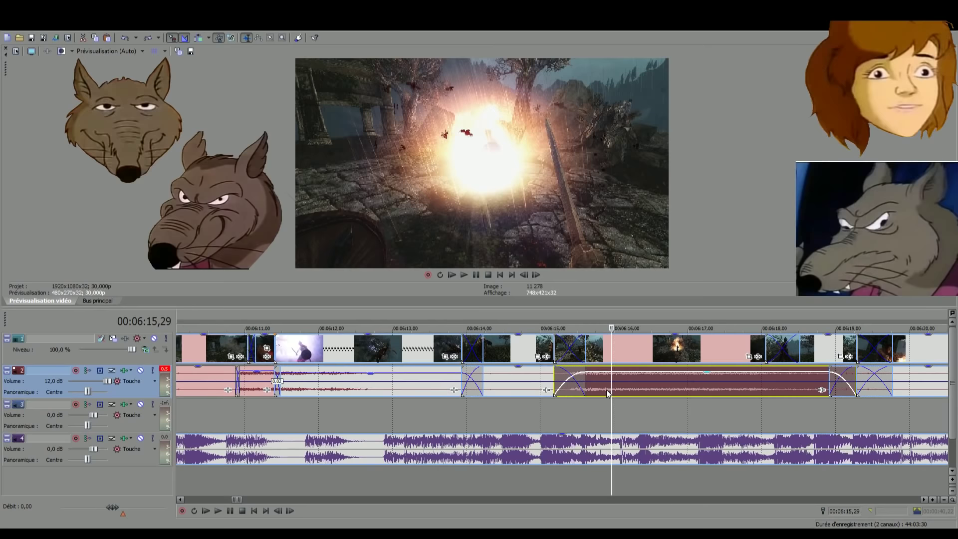
{"action": "key", "text": "ctrl+z"}
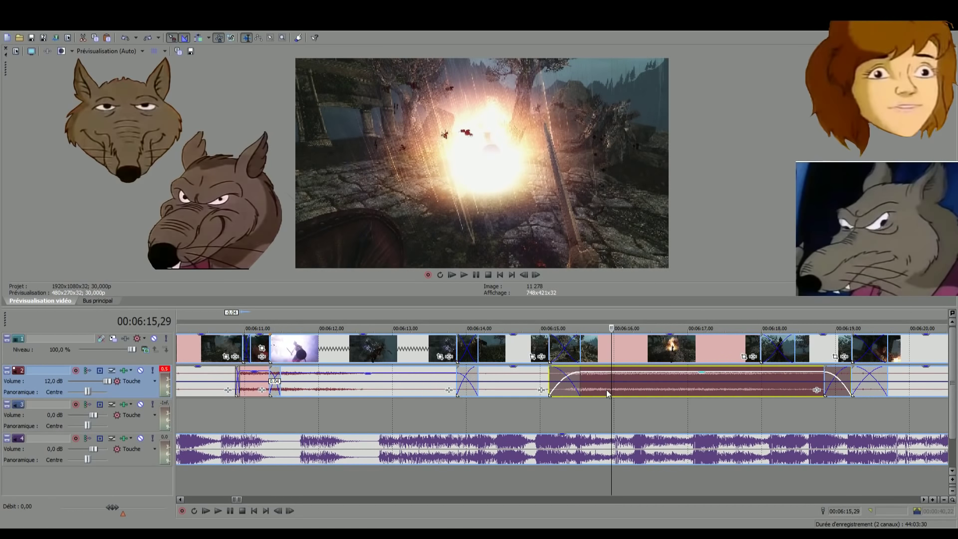
{"action": "left_click", "coordinate": [606, 390]}
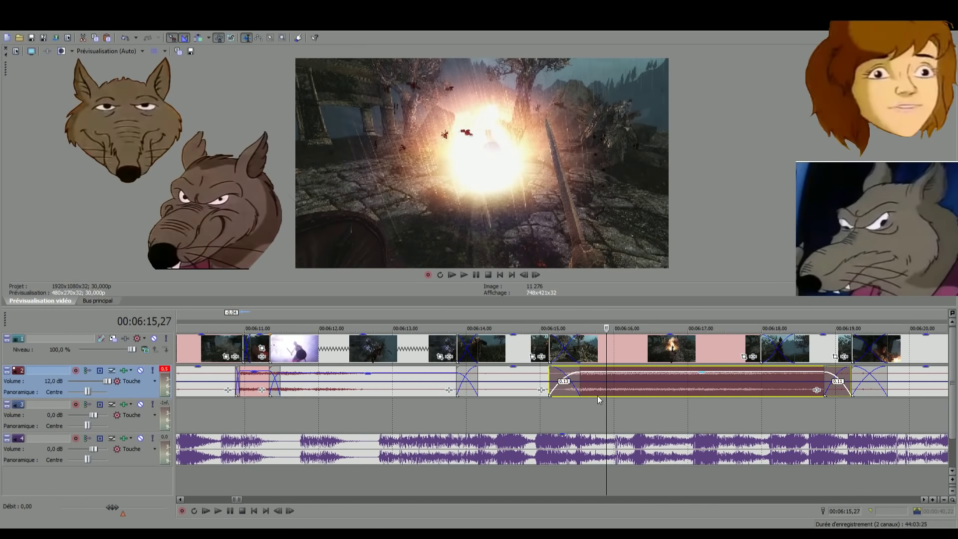
Move the track 2 explosion sound earlier and check its sync from 06:15,01
{"action": "left_click_drag", "start_coordinate": [600, 388], "coordinate": [559, 389]}
{"action": "left_click", "coordinate": [521, 392]}
{"action": "left_click", "coordinate": [531, 484]}
{"action": "key", "text": "space"}
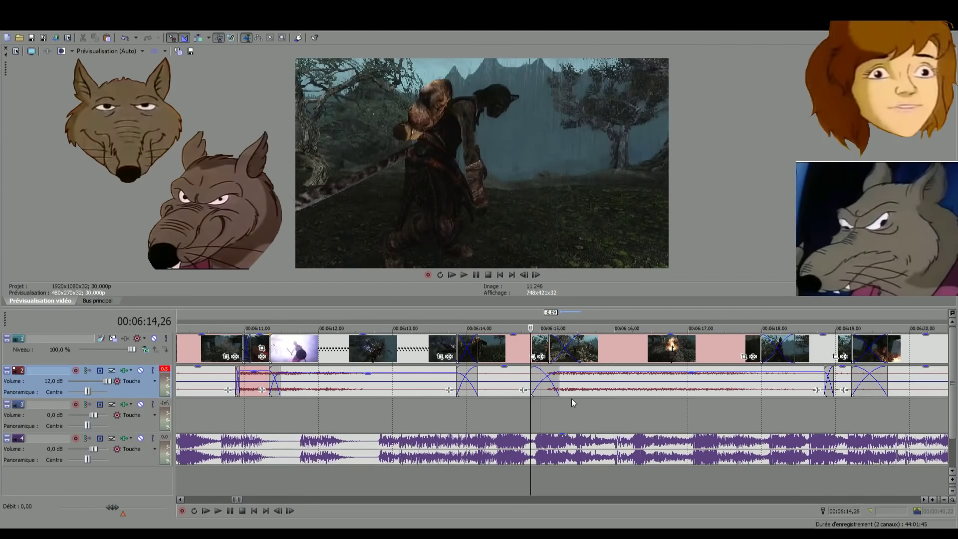
{"action": "left_click", "coordinate": [577, 393]}
{"action": "mouse_move", "coordinate": [585, 393]}
{"action": "left_mouse_down"}
{"action": "mouse_move", "coordinate": [565, 388]}
{"action": "mouse_move", "coordinate": [582, 388]}
{"action": "mouse_move", "coordinate": [574, 388]}
{"action": "left_mouse_up"}
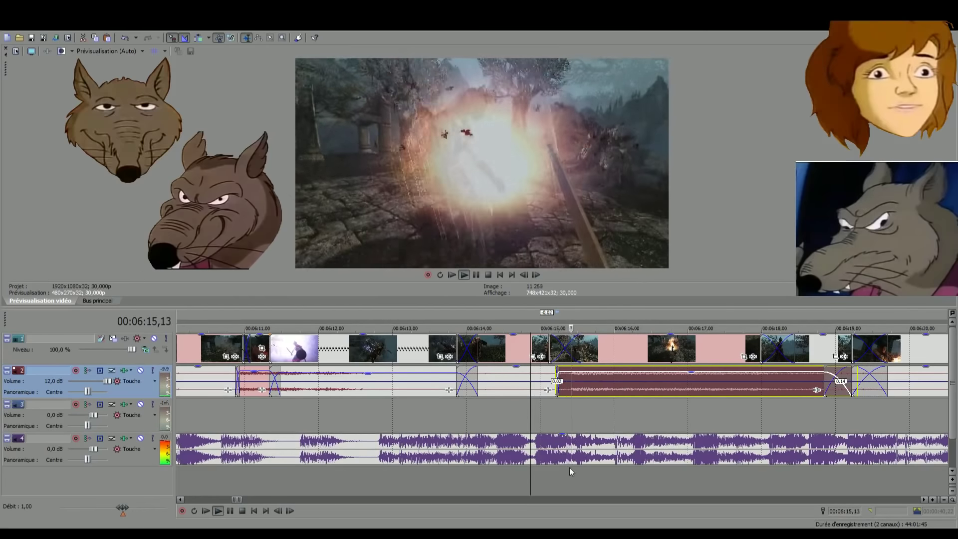
{"action": "left_click", "coordinate": [570, 468]}
{"action": "scroll", "coordinate": [570, 468], "scroll_direction": "up", "scroll_amount": 4}
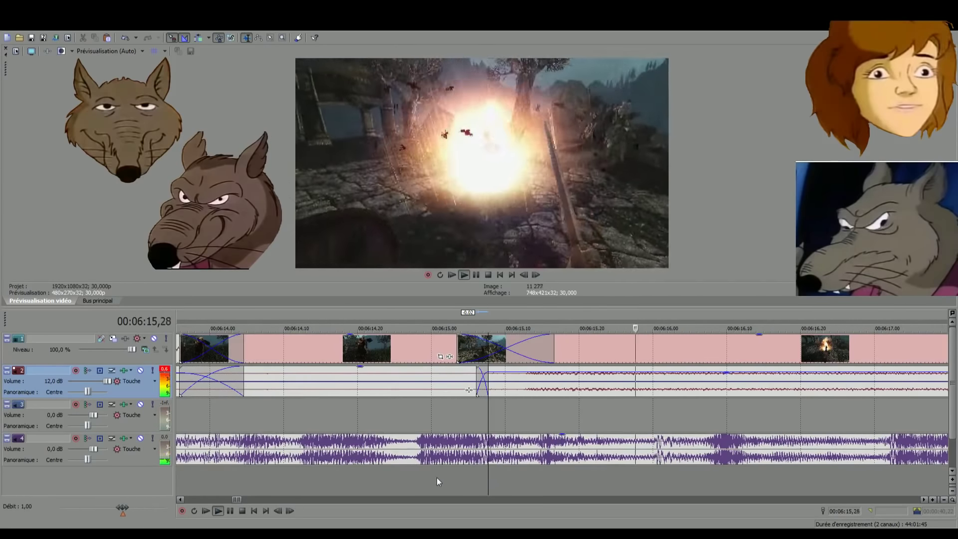
{"action": "left_click", "coordinate": [436, 477]}
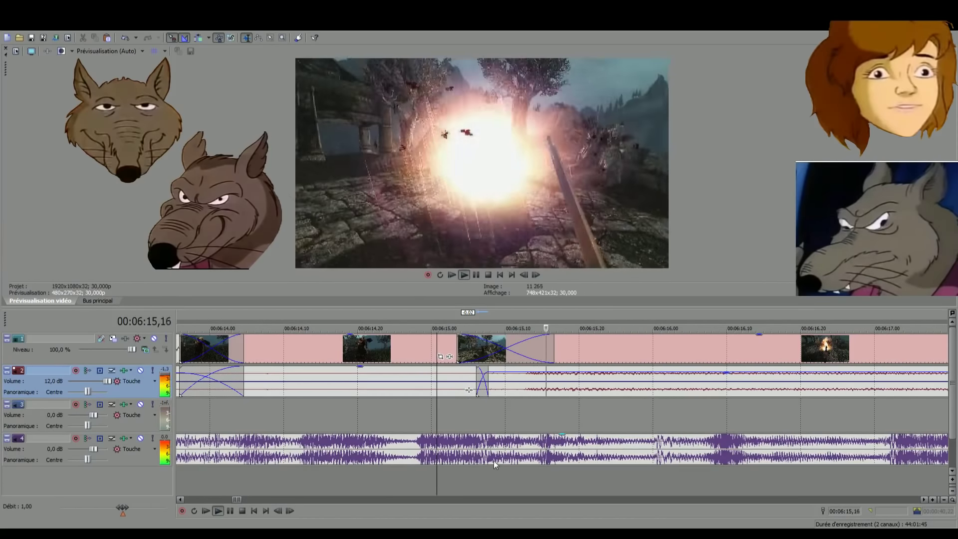
{"action": "key", "text": "space"}
Shift the explosion sound slightly later, then a touch earlier, replaying from 06:14,15
{"action": "left_click_drag", "start_coordinate": [527, 391], "coordinate": [534, 390]}
{"action": "key", "text": "space"}
{"action": "key", "text": "space"}
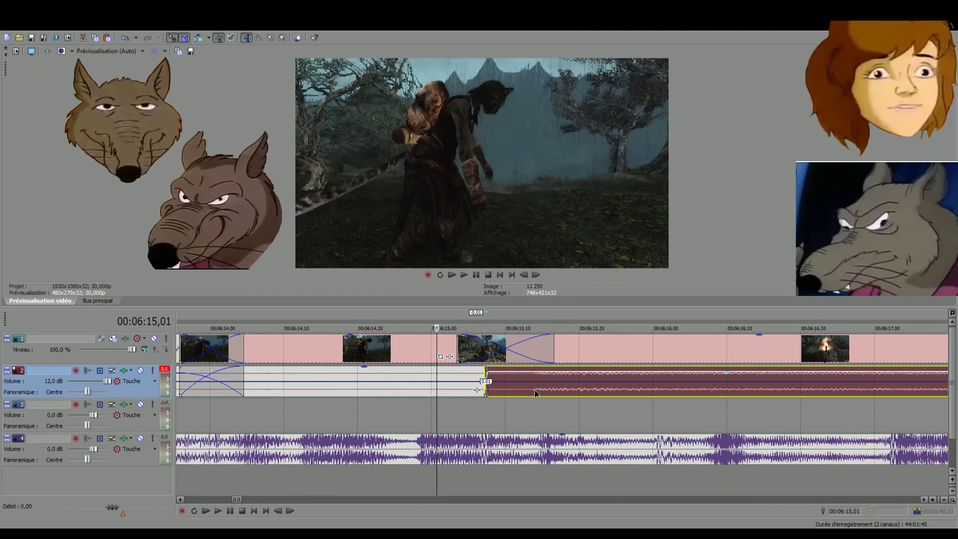
{"action": "key", "text": "space"}
{"action": "scroll", "coordinate": [534, 390], "scroll_direction": "down", "scroll_amount": 3}
{"action": "scroll", "coordinate": [535, 390], "scroll_direction": "down", "scroll_amount": 2}
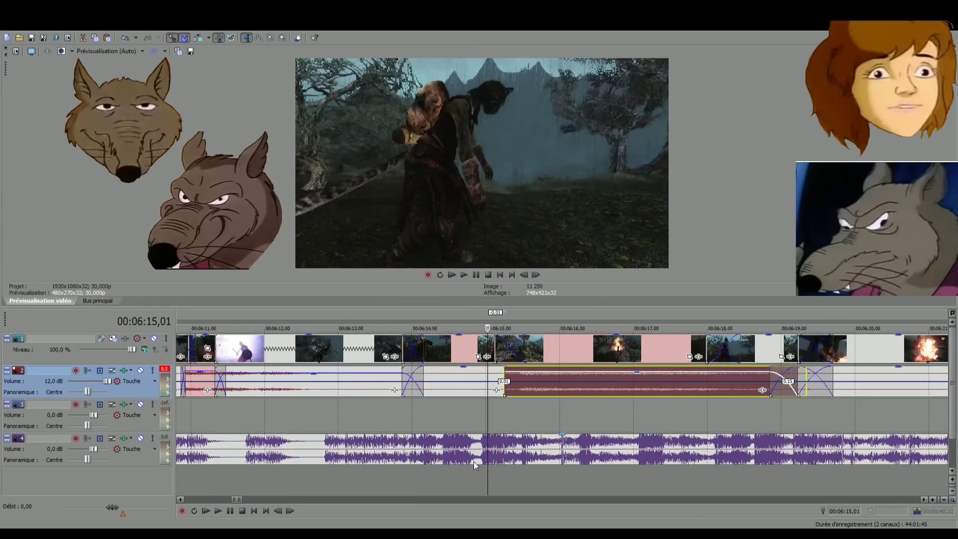
{"action": "left_click", "coordinate": [448, 477]}
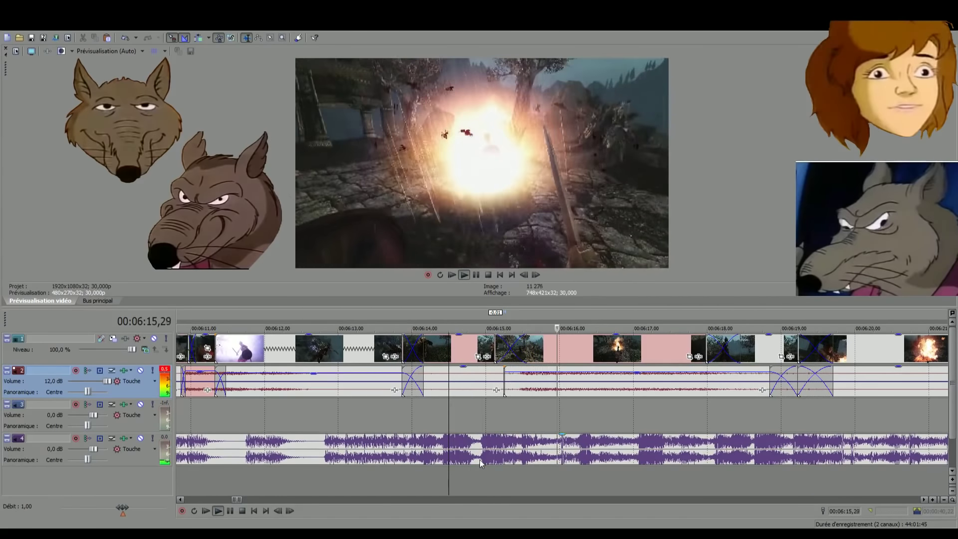
{"action": "scroll", "coordinate": [480, 460], "scroll_direction": "up", "scroll_amount": 2}
{"action": "key", "text": "space"}
{"action": "left_click", "coordinate": [510, 393]}
{"action": "left_click_drag", "start_coordinate": [510, 394], "coordinate": [507, 394]}
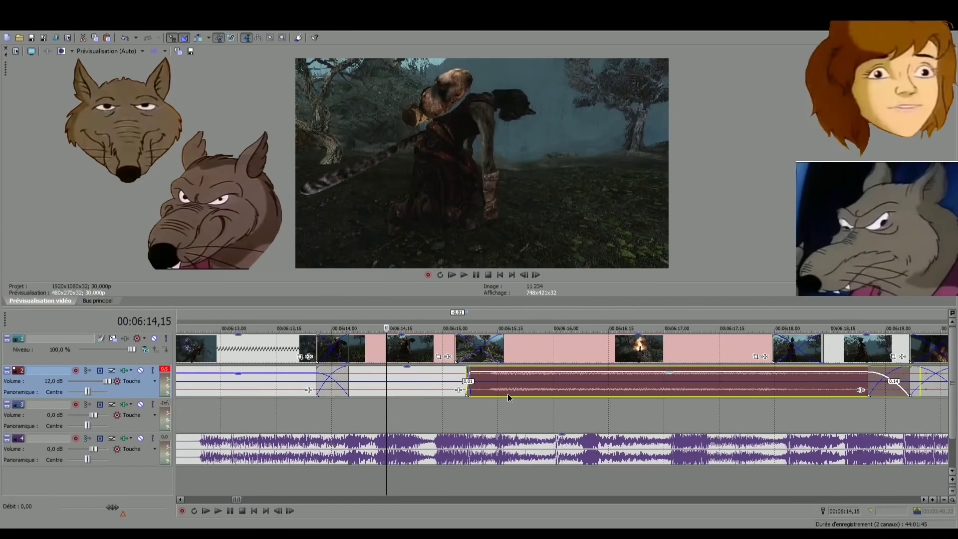
{"action": "key", "text": "space"}
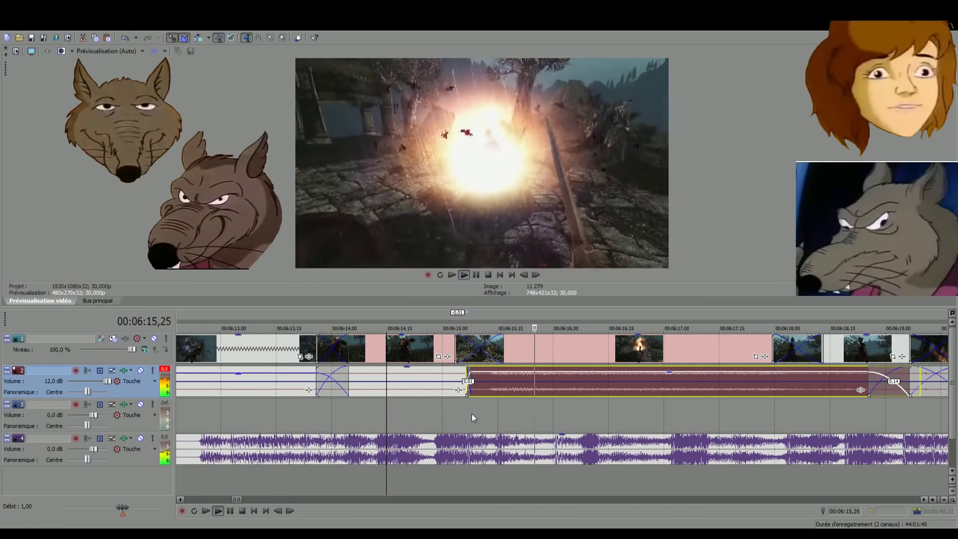
{"action": "key", "text": "space"}
Fine-tune the explosion sound by small nudges (about +0.03), replaying from 06:14,15 each time
{"action": "left_click_drag", "start_coordinate": [678, 393], "coordinate": [673, 391]}
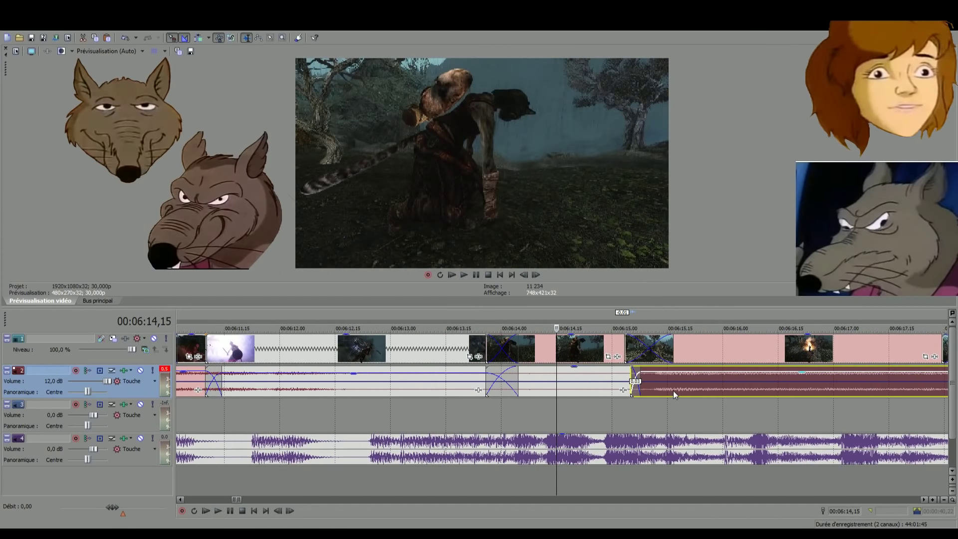
{"action": "key", "text": "space"}
{"action": "key", "text": "space"}
{"action": "key", "text": "space"}
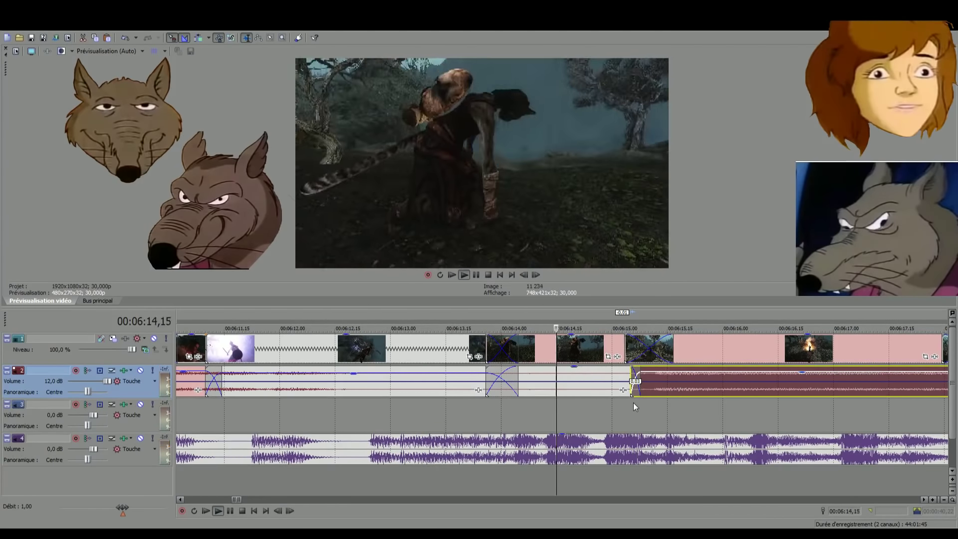
{"action": "key", "text": "space"}
{"action": "key", "text": "space"}
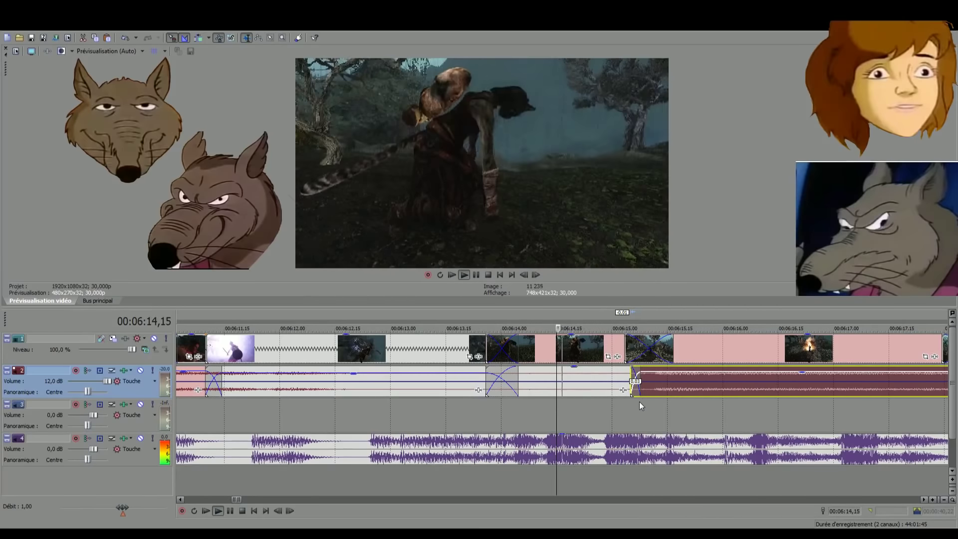
{"action": "key", "text": "space"}
{"action": "key", "text": "space"}
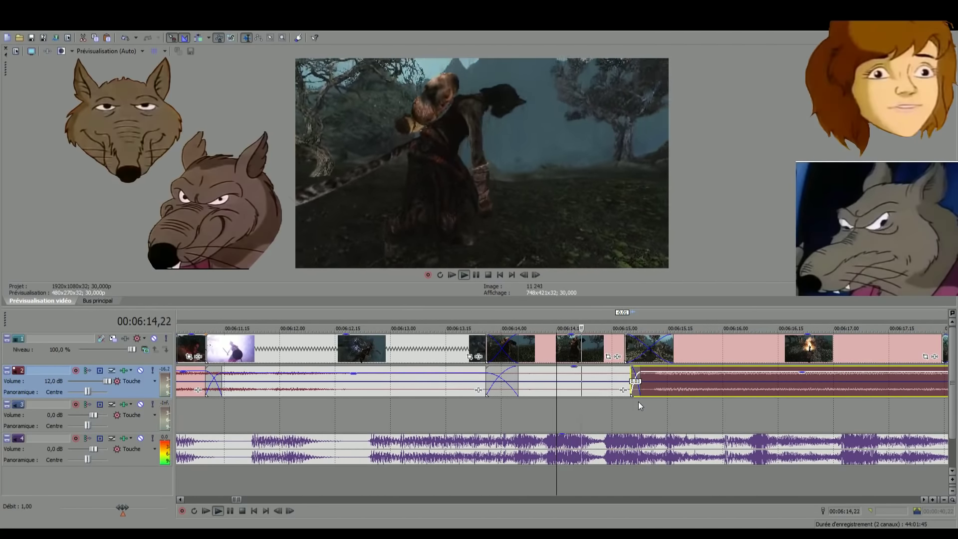
{"action": "key", "text": "space"}
{"action": "key", "text": "space"}
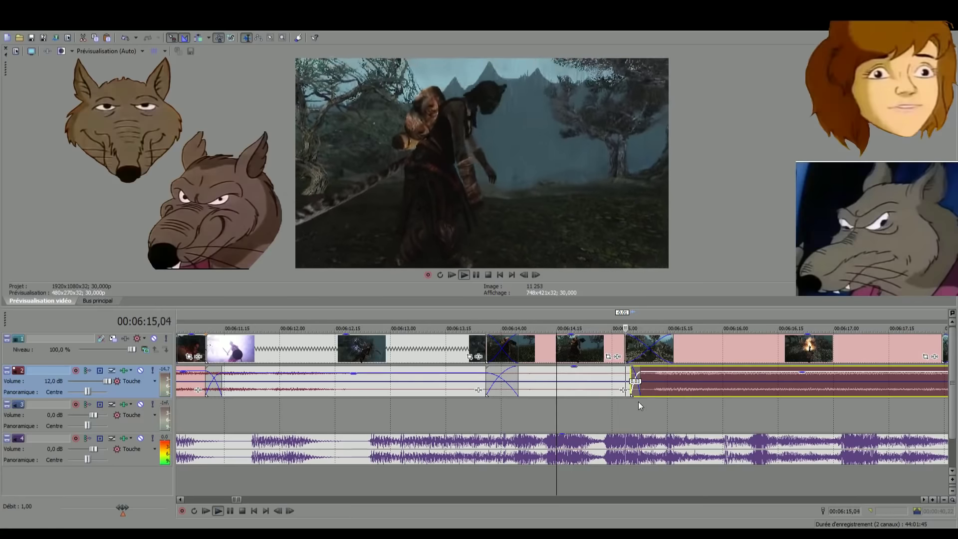
{"action": "key", "text": "space"}
{"action": "mouse_move", "coordinate": [660, 396]}
{"action": "left_mouse_down"}
{"action": "mouse_move", "coordinate": [680, 390]}
{"action": "mouse_move", "coordinate": [651, 388]}
{"action": "left_mouse_up"}
{"action": "key", "text": "space"}
{"action": "key", "text": "space"}
{"action": "key", "text": "space"}
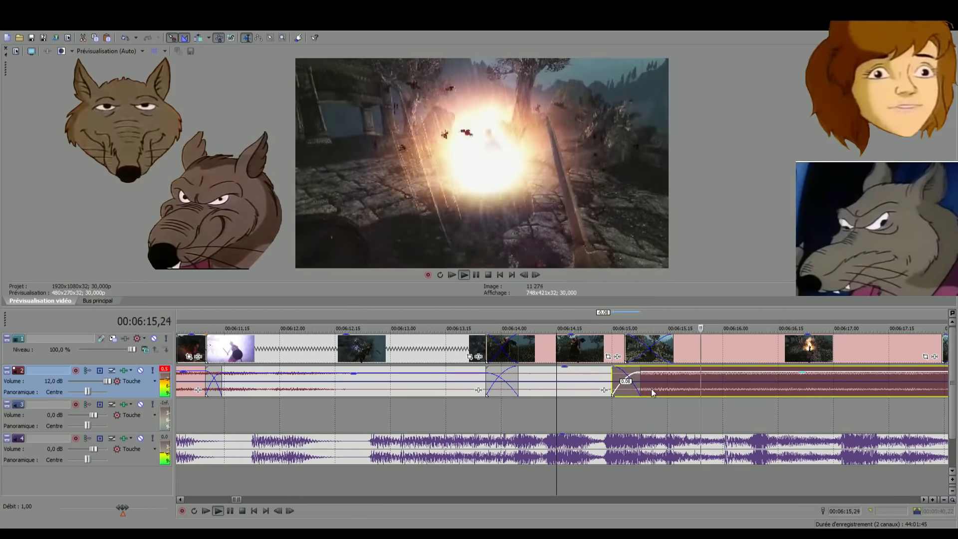
{"action": "key", "text": "space"}
{"action": "key", "text": "space"}
{"action": "left_click_drag", "start_coordinate": [651, 388], "coordinate": [654, 388]}
{"action": "key", "text": "space"}
{"action": "key", "text": "space"}
{"action": "scroll", "coordinate": [615, 448], "scroll_direction": "down", "scroll_amount": 4}
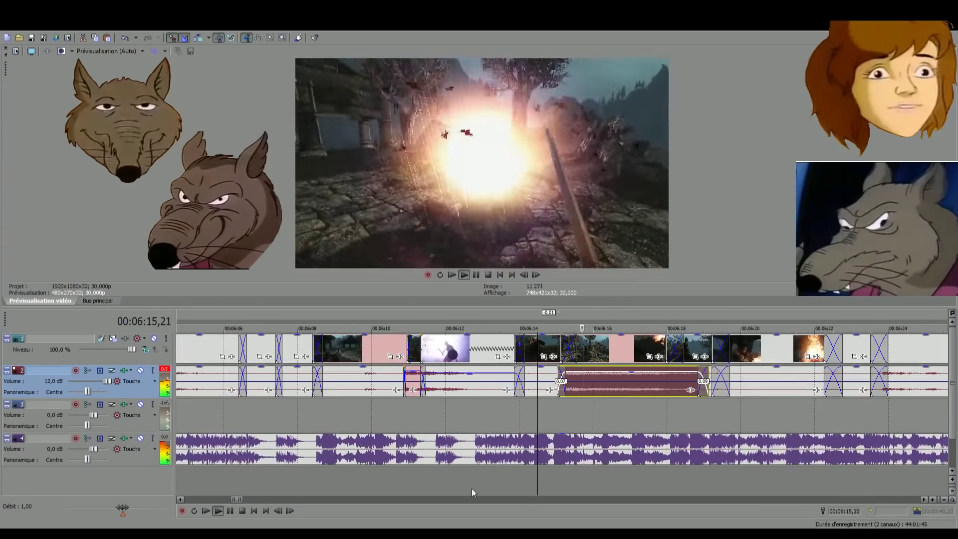
{"action": "left_click", "coordinate": [480, 492]}
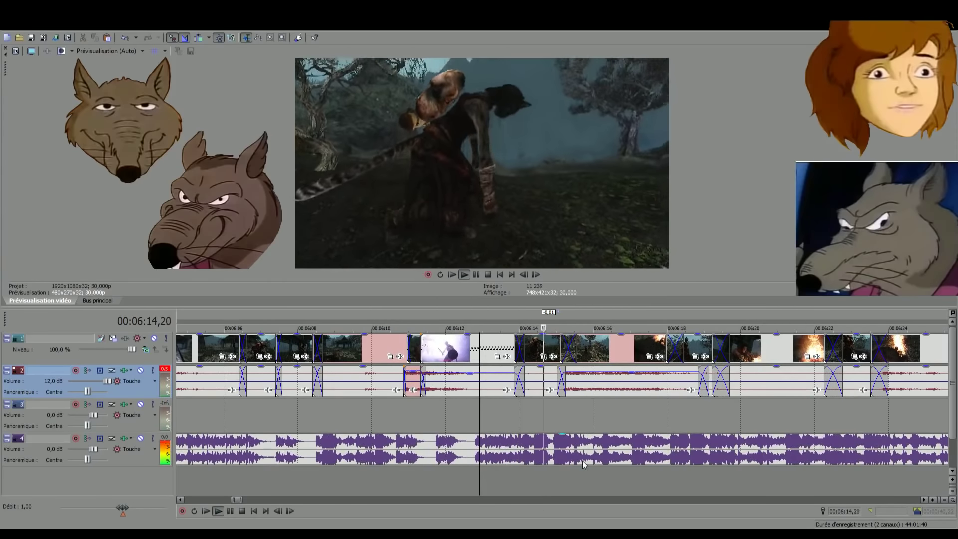
Nudge the explosion sound clip on track 2 slightly later and preview from just before 06:14
{"action": "key", "text": "space"}
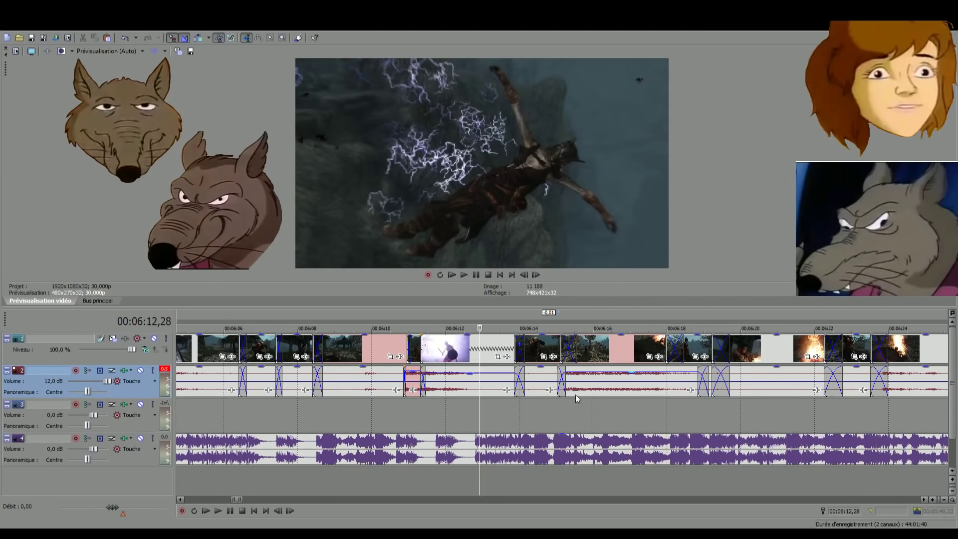
{"action": "left_click_drag", "start_coordinate": [576, 394], "coordinate": [579, 393]}
{"action": "left_click", "coordinate": [528, 483]}
{"action": "key", "text": "space"}
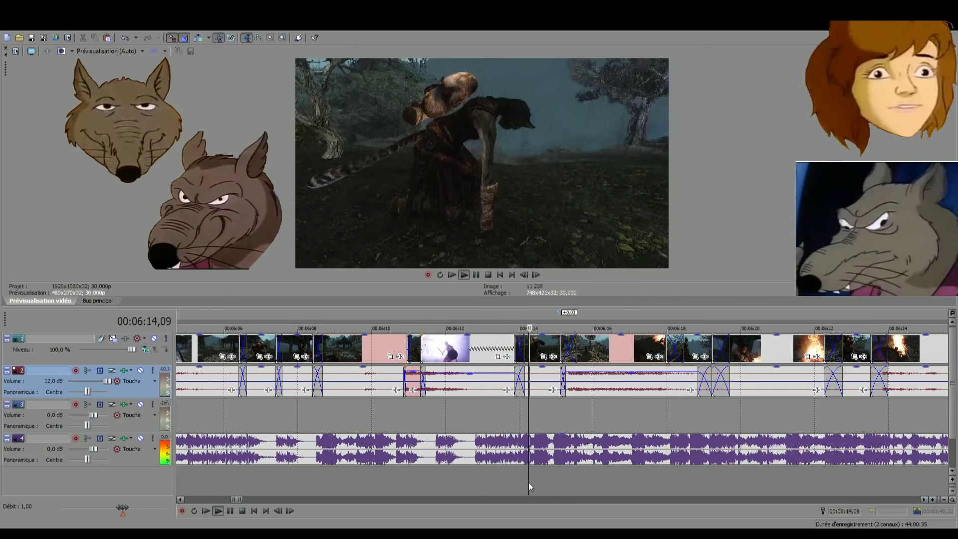
{"action": "scroll", "coordinate": [544, 399], "scroll_direction": "up", "scroll_amount": 2}
{"action": "key", "text": "space"}
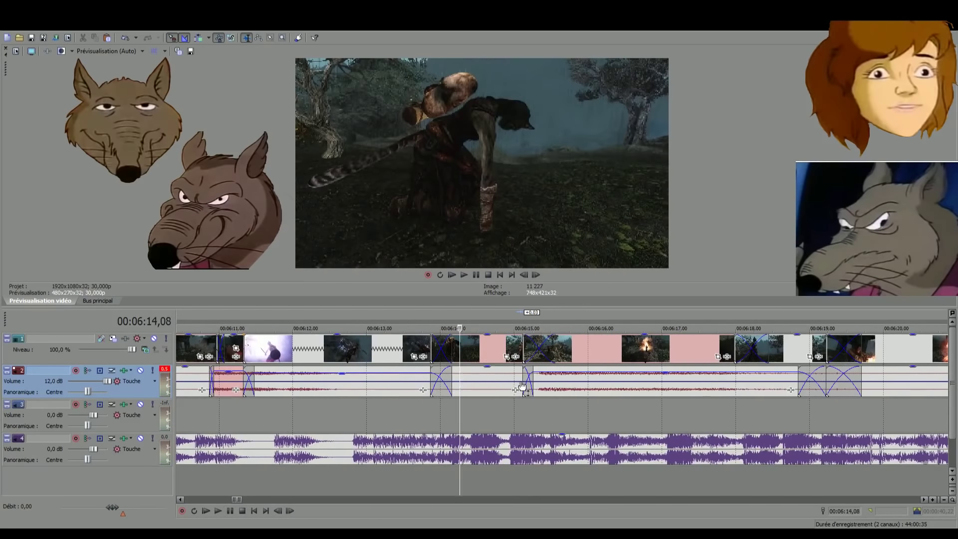
Extend the explosion clip's start earlier with a fade-in and play back the result
{"action": "left_click_drag", "start_coordinate": [523, 386], "coordinate": [504, 386]}
{"action": "left_click", "coordinate": [471, 472]}
{"action": "key", "text": "space"}
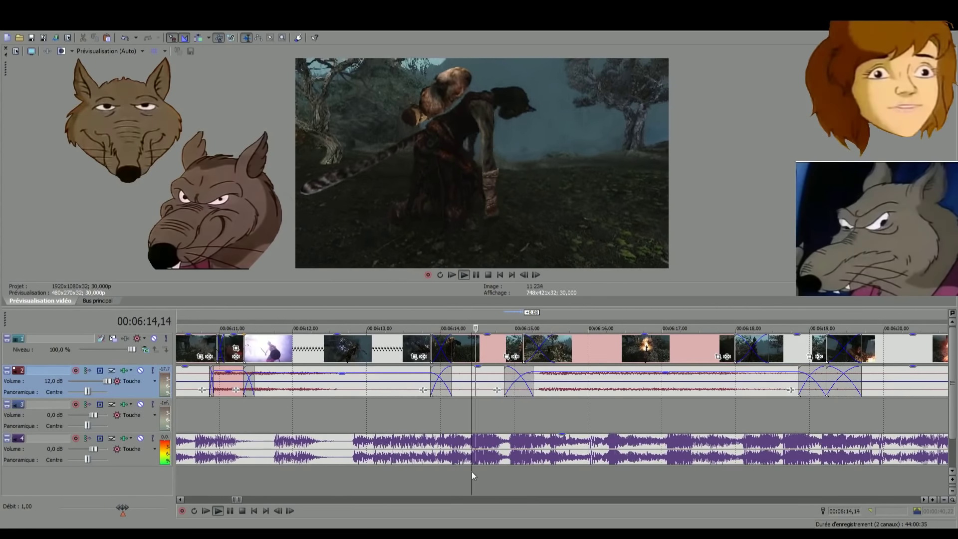
{"action": "scroll", "coordinate": [492, 460], "scroll_direction": "down", "scroll_amount": 2}
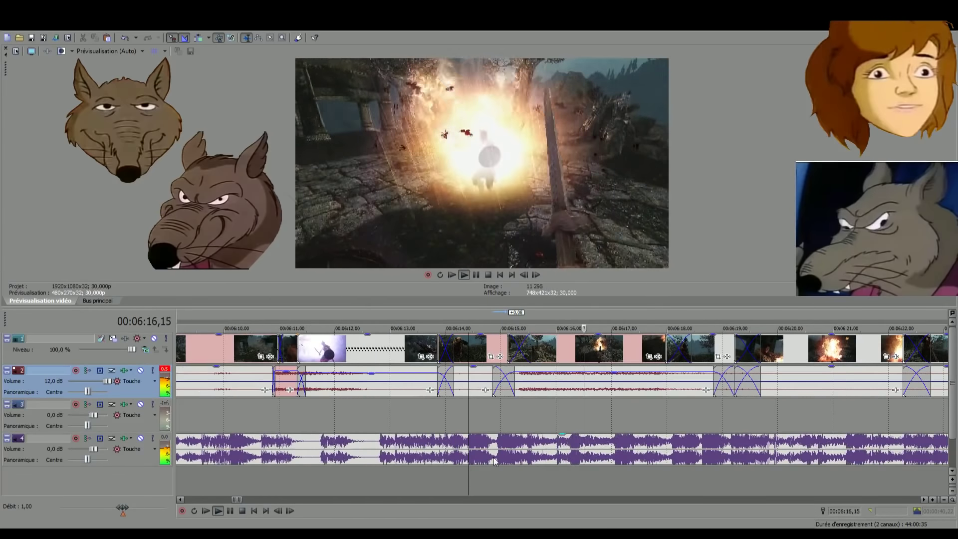
{"action": "key", "text": "space"}
{"action": "key", "text": "space"}
{"action": "scroll", "coordinate": [553, 402], "scroll_direction": "down", "scroll_amount": 2}
{"action": "key", "text": "space"}
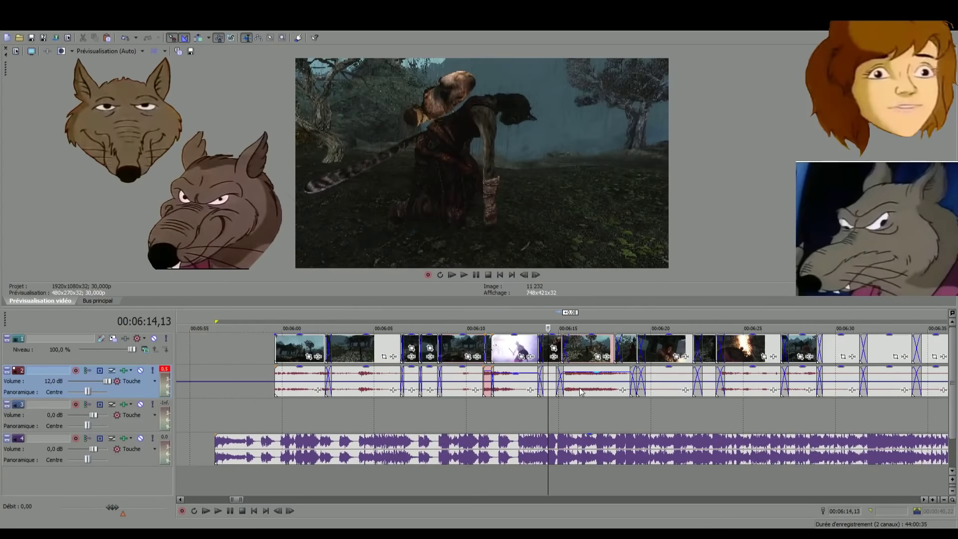
Preview the explosion sound from 06:12,21 to check its timing against the blast
{"action": "left_click", "coordinate": [580, 388]}
{"action": "scroll", "coordinate": [578, 391], "scroll_direction": "up", "scroll_amount": 2}
{"action": "scroll", "coordinate": [577, 391], "scroll_direction": "up", "scroll_amount": 2}
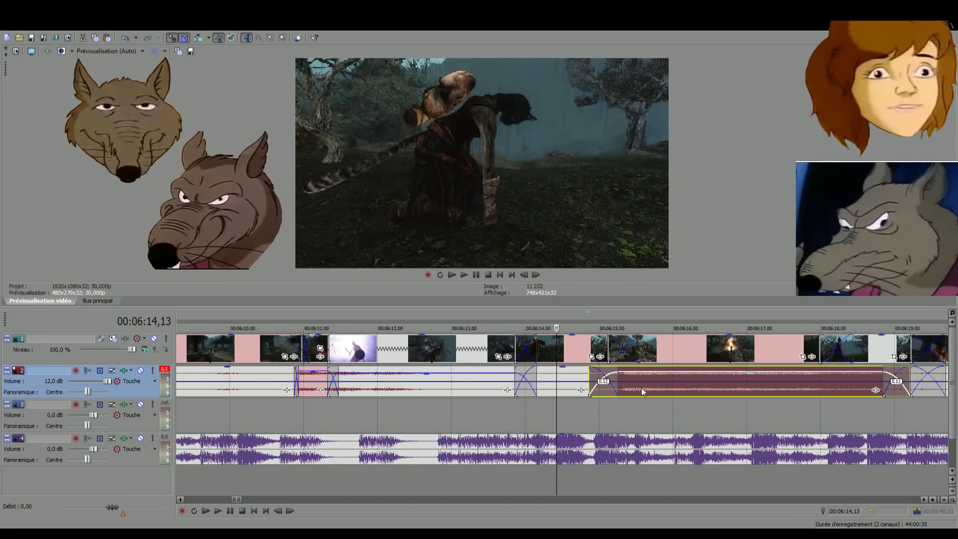
{"action": "key", "text": "space"}
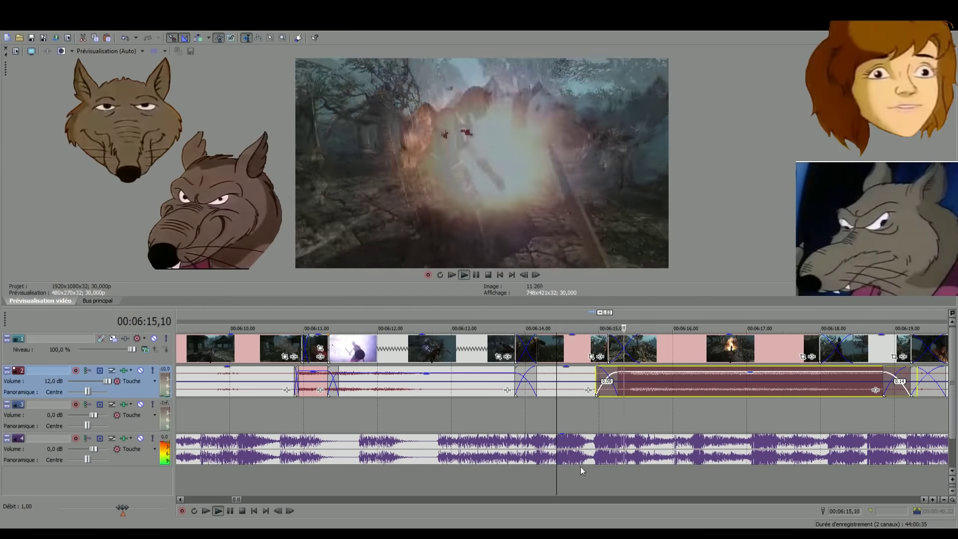
{"action": "scroll", "coordinate": [570, 453], "scroll_direction": "down", "scroll_amount": 4}
{"action": "key", "text": "space"}
{"action": "left_click", "coordinate": [508, 484]}
{"action": "key", "text": "space"}
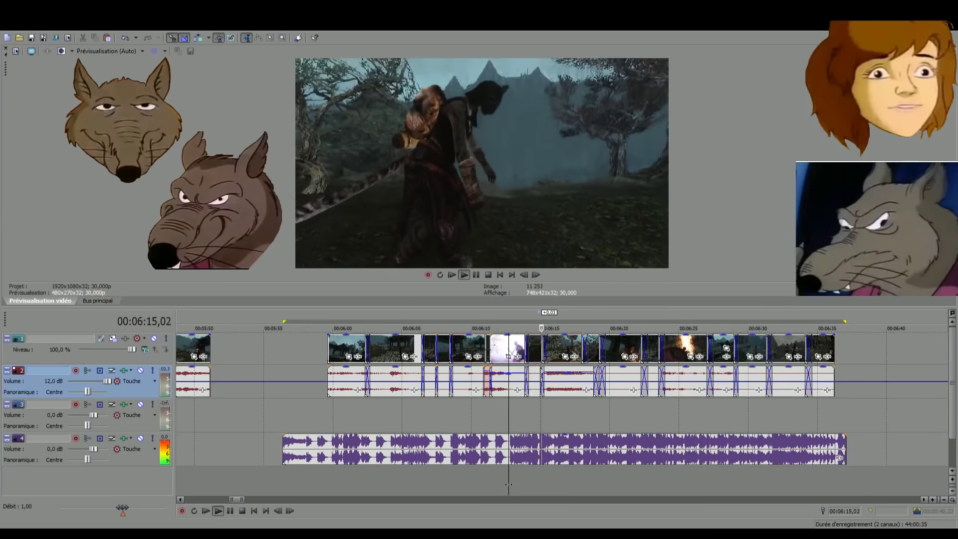
{"action": "key", "text": "space"}
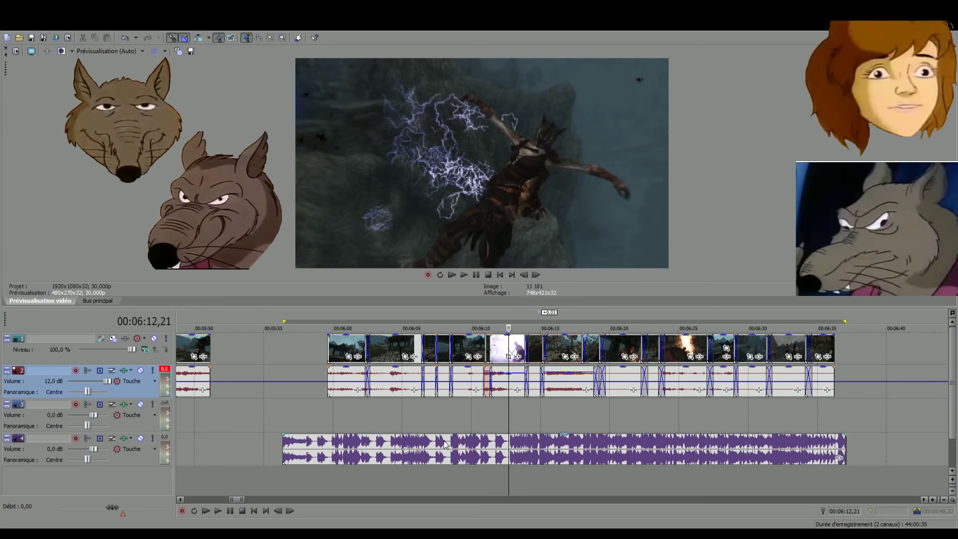
Check the explosion clip's sync around 06:15 by playing from just before it
{"action": "left_click", "coordinate": [555, 469]}
{"action": "scroll", "coordinate": [555, 469], "scroll_direction": "up", "scroll_amount": 5}
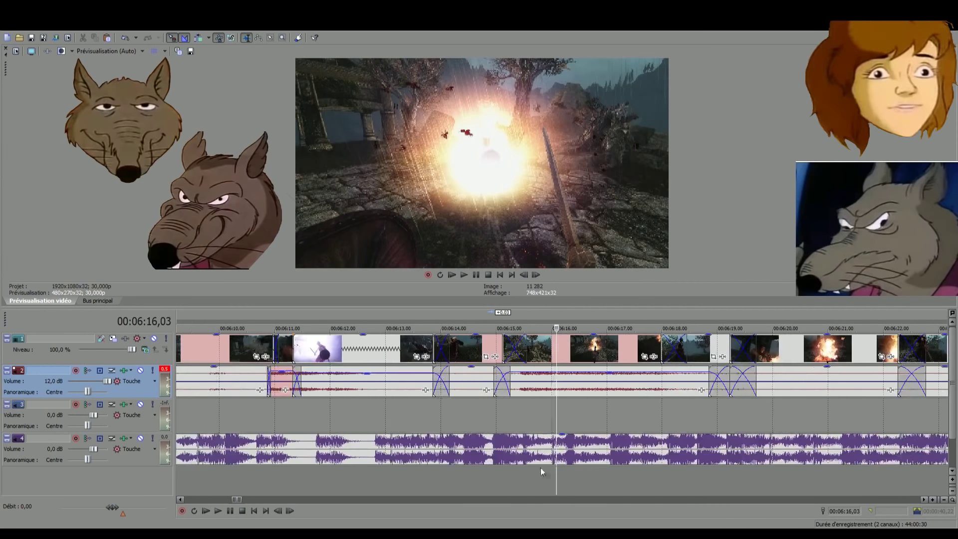
{"action": "left_click", "coordinate": [516, 480]}
{"action": "scroll", "coordinate": [517, 480], "scroll_direction": "up", "scroll_amount": 3}
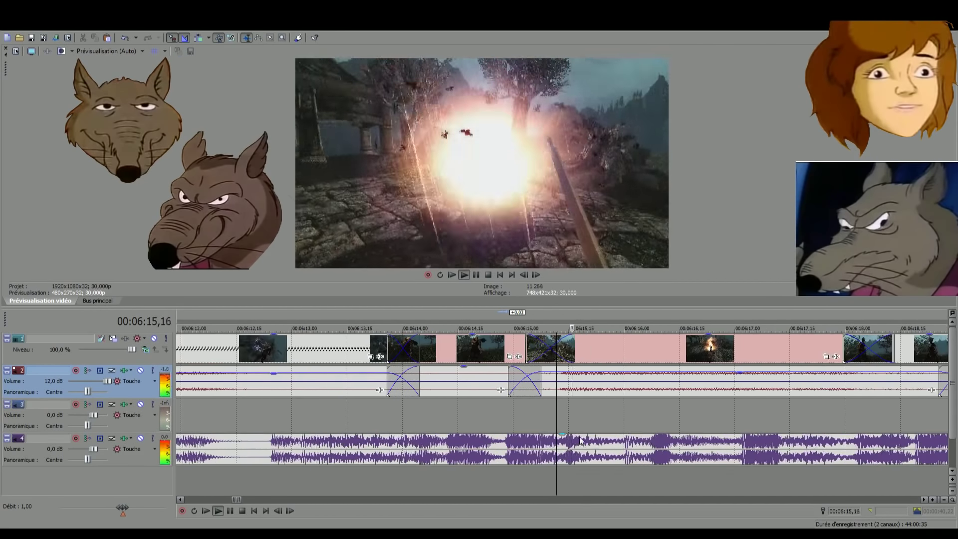
{"action": "left_click", "coordinate": [570, 394]}
{"action": "key", "text": "space"}
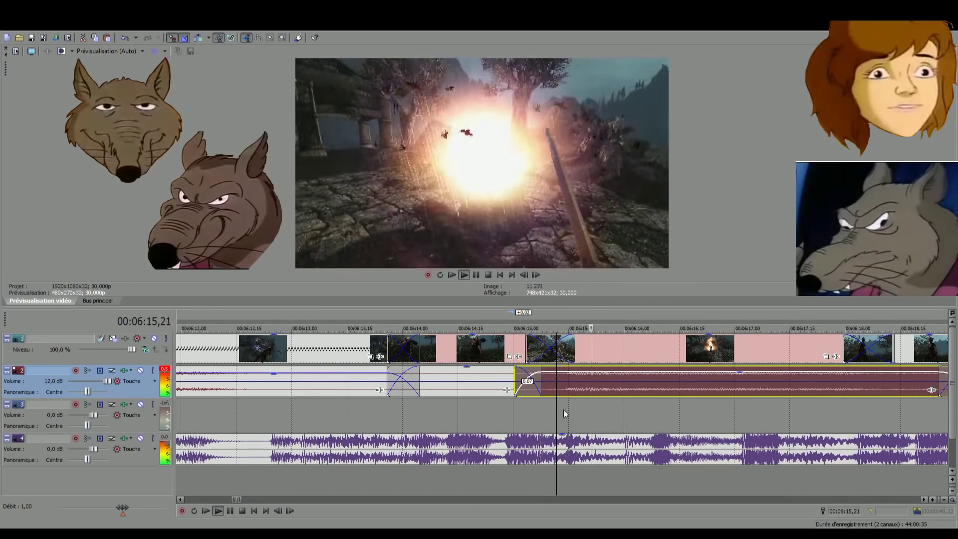
{"action": "left_click", "coordinate": [471, 481]}
{"action": "key", "text": "space"}
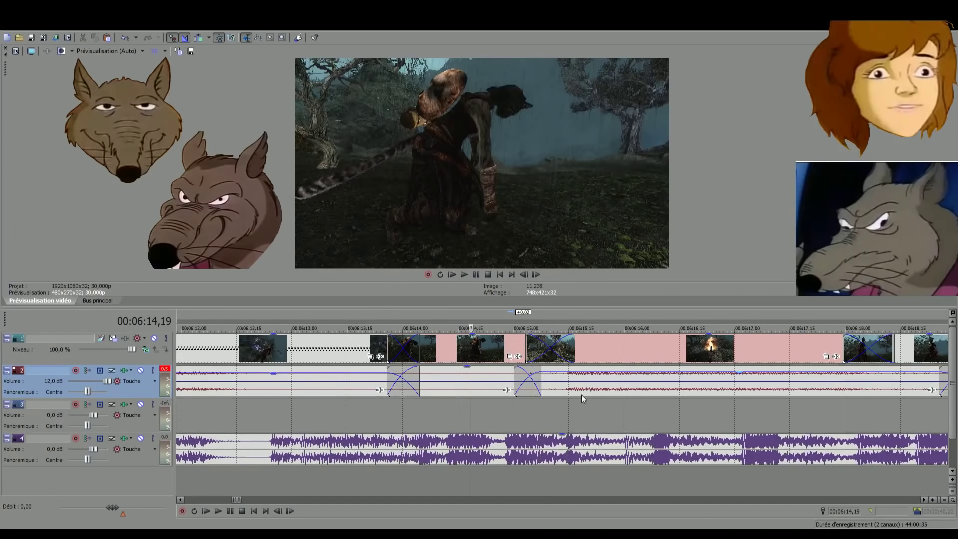
Shift the explosion sound clip 0.03 s earlier and replay from about 06:13,22
{"action": "left_click_drag", "start_coordinate": [581, 394], "coordinate": [570, 395]}
{"action": "key", "text": "space"}
{"action": "scroll", "coordinate": [522, 465], "scroll_direction": "down", "scroll_amount": 4}
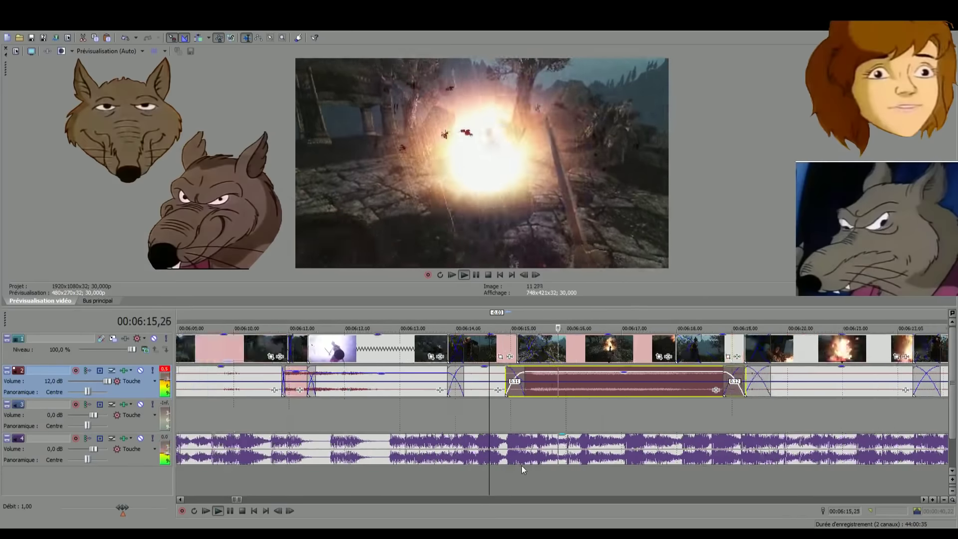
{"action": "key", "text": "space"}
{"action": "left_click", "coordinate": [505, 479]}
{"action": "left_click", "coordinate": [477, 477]}
{"action": "key", "text": "space"}
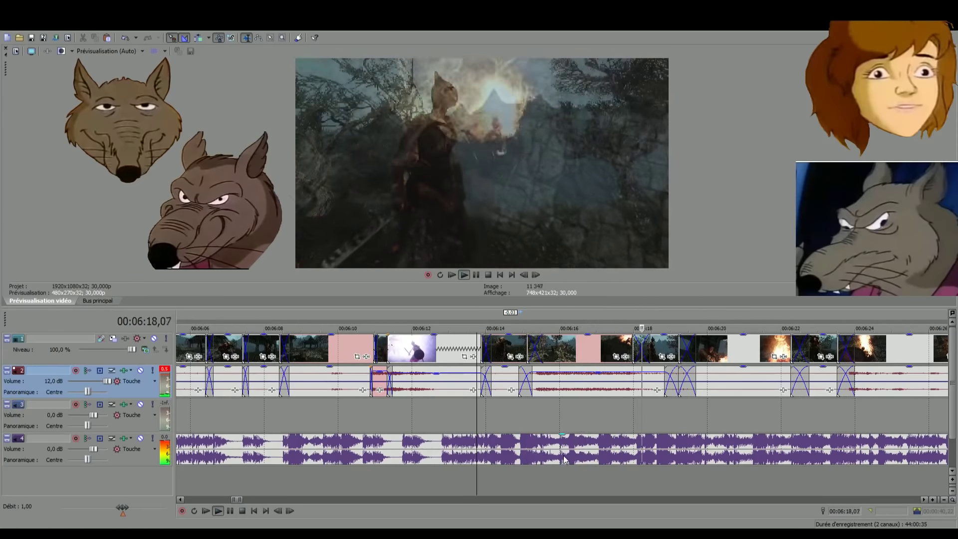
{"action": "scroll", "coordinate": [562, 455], "scroll_direction": "down", "scroll_amount": 1}
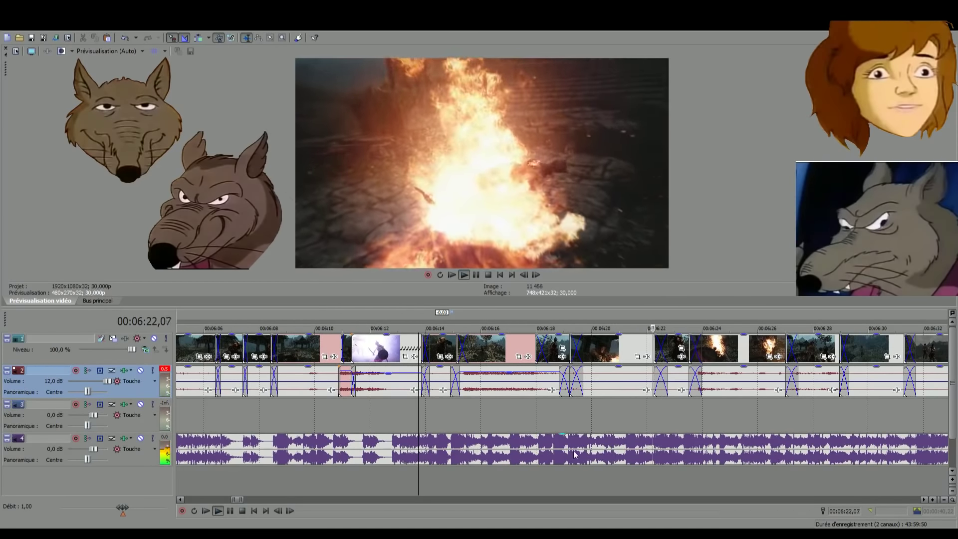
Make the whole track 4 music clip the loop region and play the montage from about 05:56
{"action": "scroll", "coordinate": [572, 456], "scroll_direction": "down", "scroll_amount": 1}
{"action": "scroll", "coordinate": [554, 474], "scroll_direction": "down", "scroll_amount": 2}
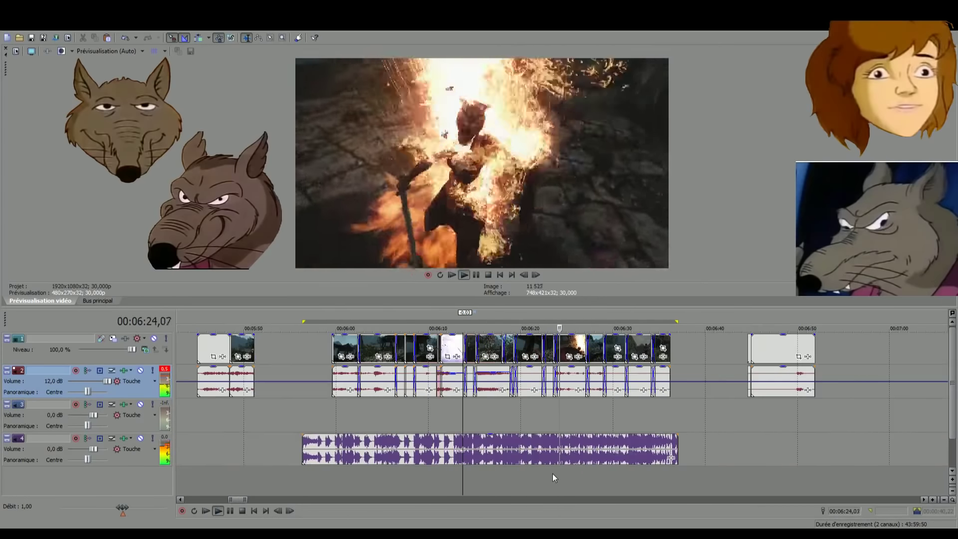
{"action": "double_click", "coordinate": [445, 450]}
{"action": "key", "text": "space"}
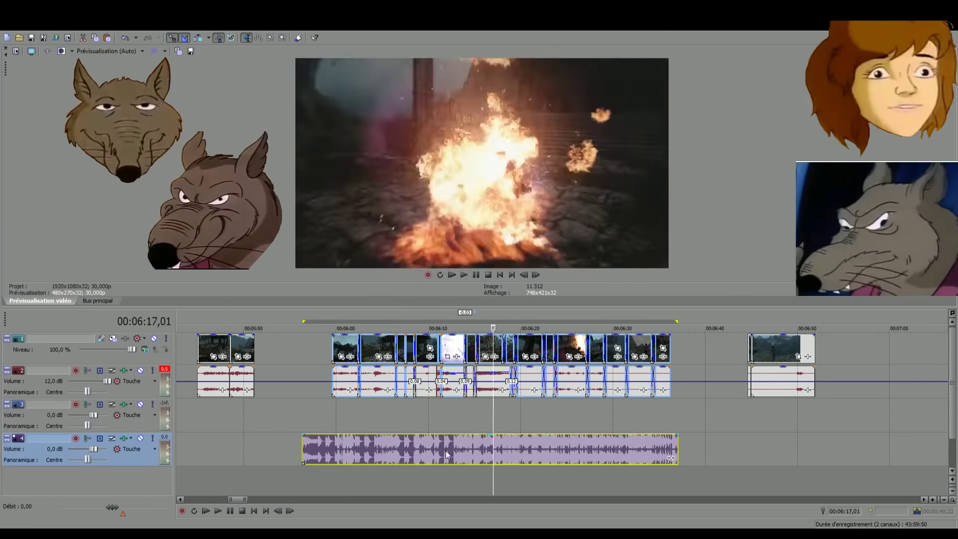
{"action": "key", "text": "space"}
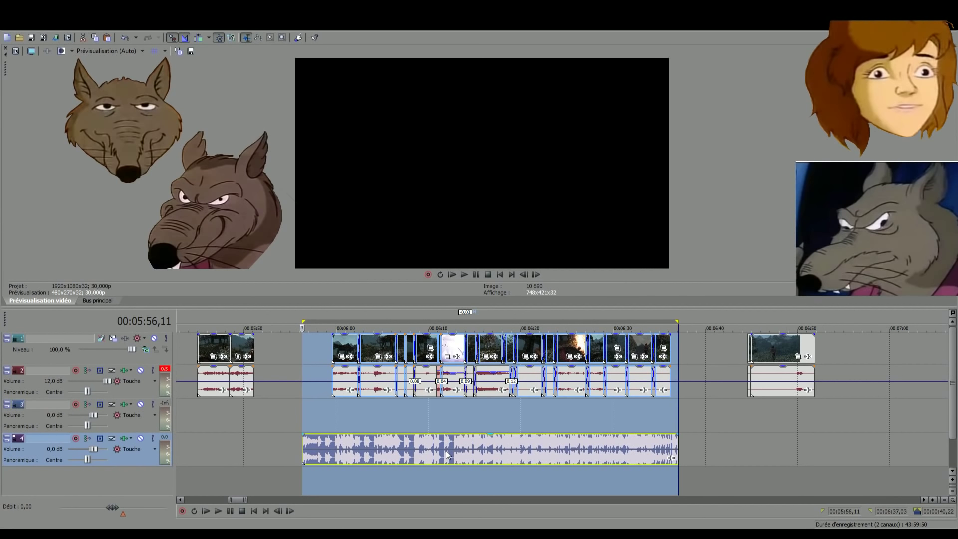
{"action": "key", "text": "space"}
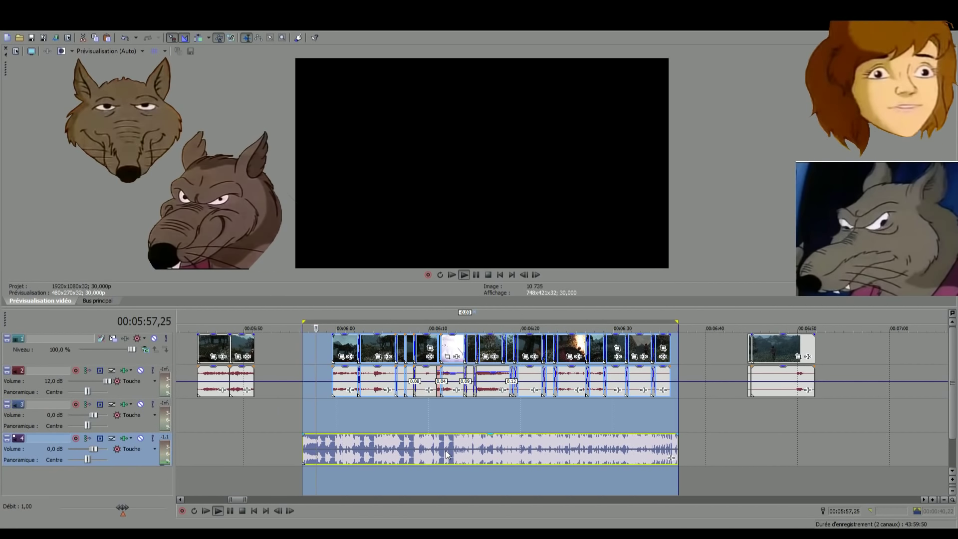
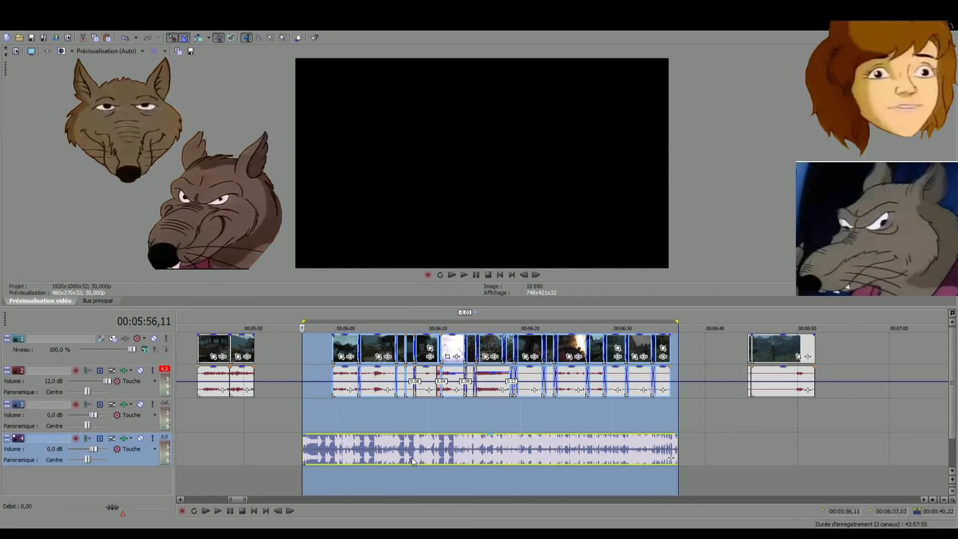
Select the purple music clip's time range and play it back for review
{"action": "scroll", "coordinate": [412, 457], "scroll_direction": "down", "scroll_amount": 3}
{"action": "left_click", "coordinate": [564, 484]}
{"action": "scroll", "coordinate": [564, 484], "scroll_direction": "down", "scroll_amount": 3}
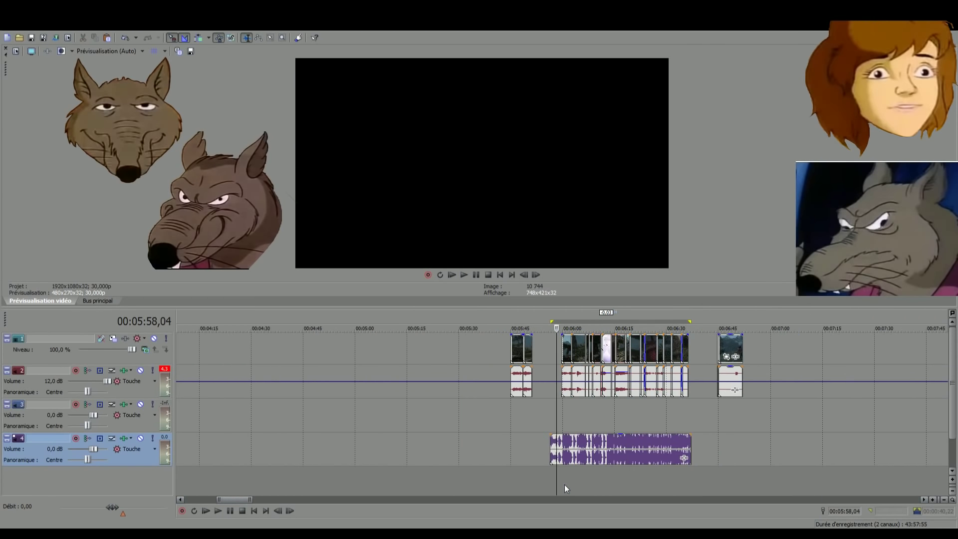
{"action": "scroll", "coordinate": [564, 481], "scroll_direction": "down", "scroll_amount": 1}
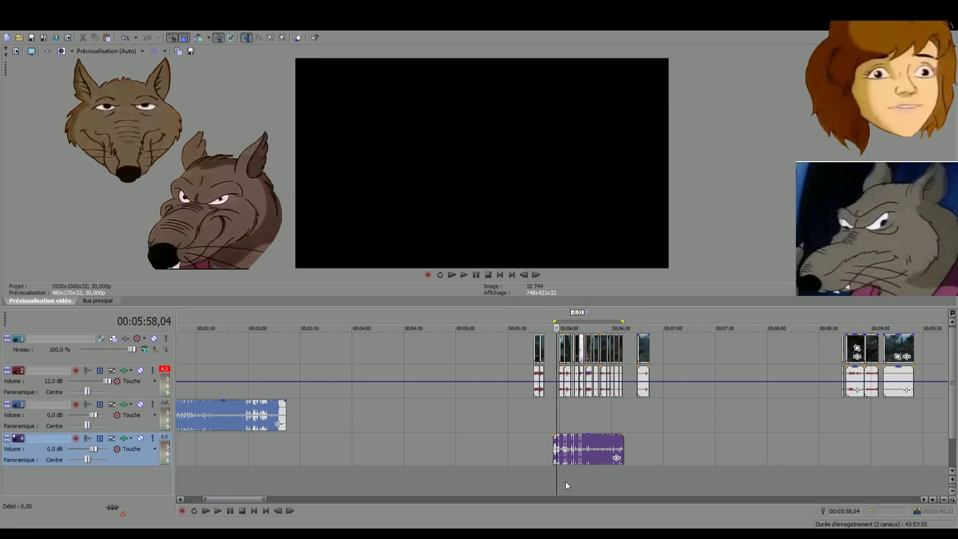
{"action": "double_click", "coordinate": [571, 449]}
{"action": "scroll", "coordinate": [571, 449], "scroll_direction": "up", "scroll_amount": 3}
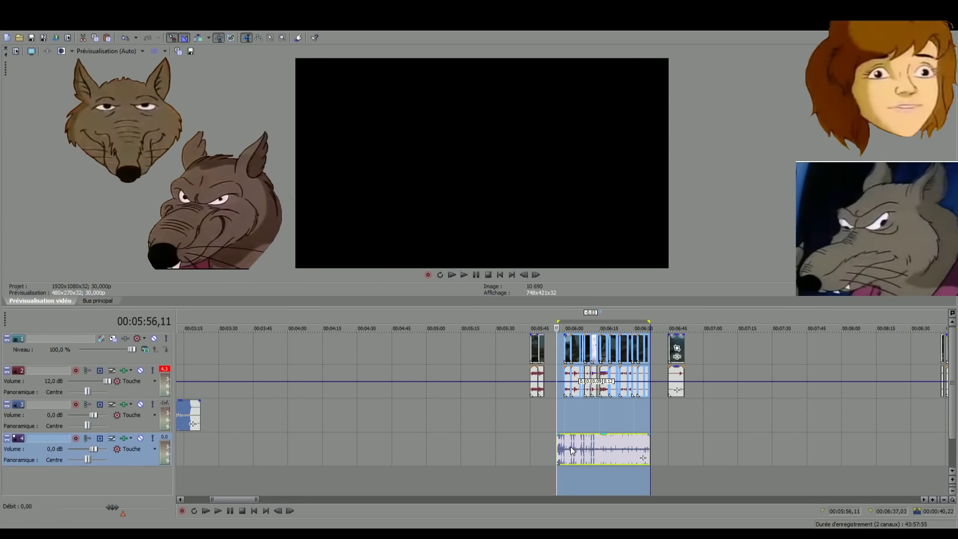
{"action": "scroll", "coordinate": [570, 446], "scroll_direction": "up", "scroll_amount": 3}
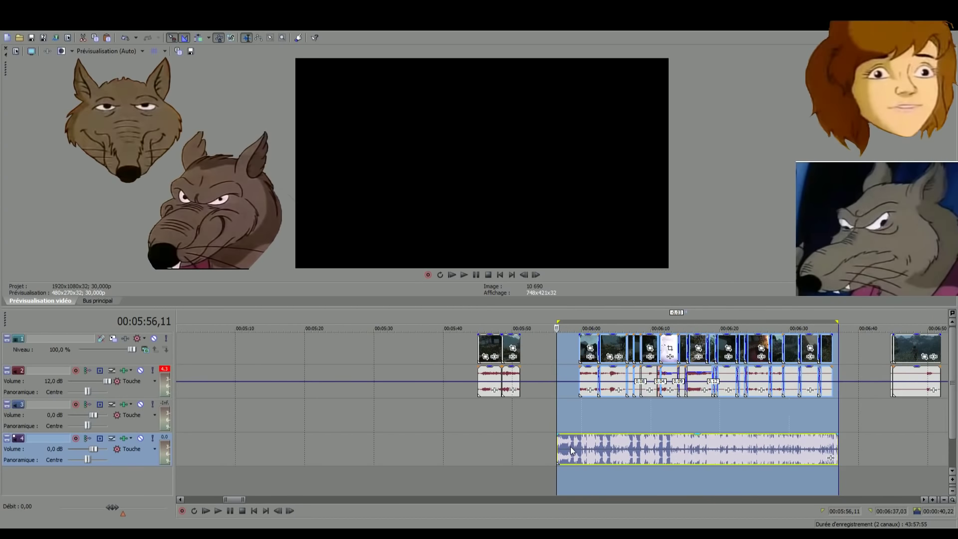
{"action": "scroll", "coordinate": [571, 447], "scroll_direction": "down", "scroll_amount": 2}
{"action": "scroll", "coordinate": [570, 447], "scroll_direction": "down", "scroll_amount": 7}
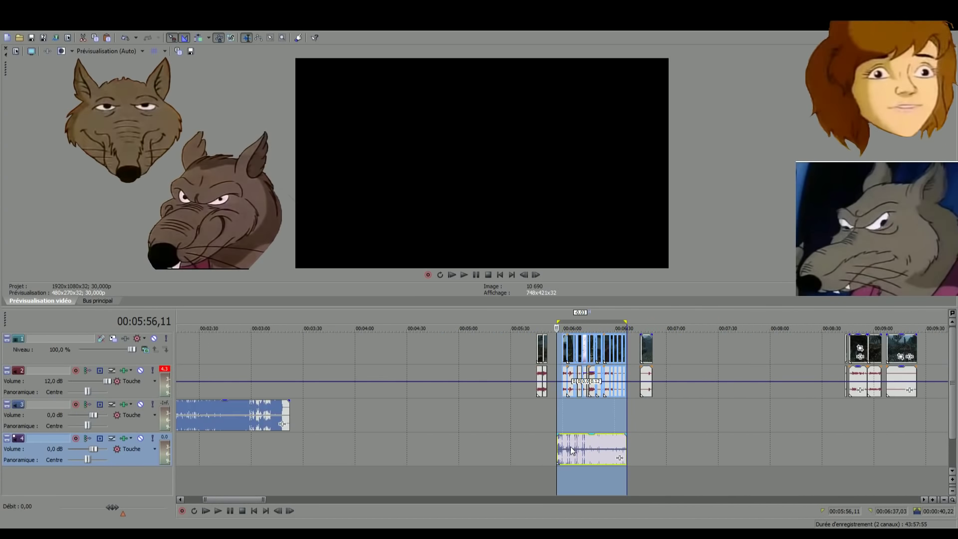
{"action": "scroll", "coordinate": [570, 447], "scroll_direction": "up", "scroll_amount": 7}
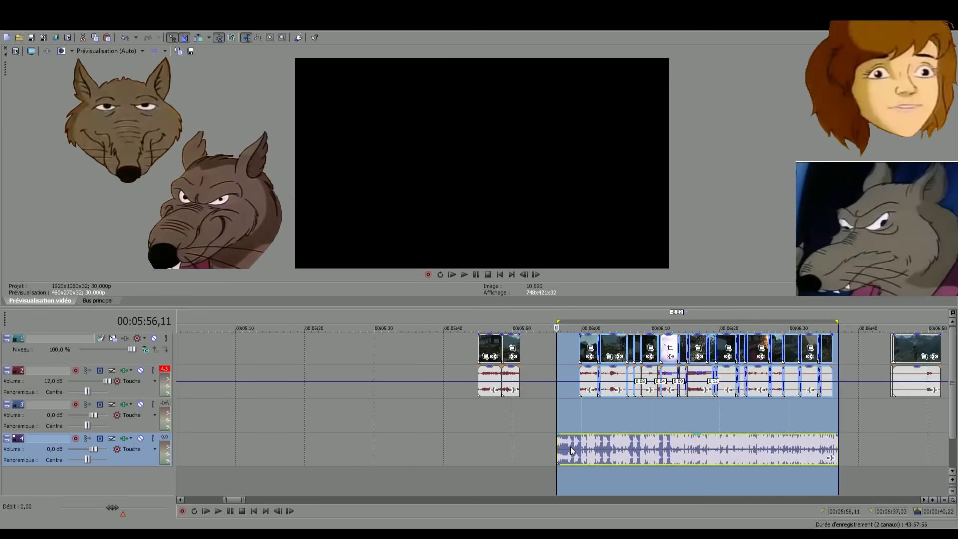
{"action": "scroll", "coordinate": [570, 447], "scroll_direction": "down", "scroll_amount": 4}
{"action": "scroll", "coordinate": [570, 447], "scroll_direction": "up", "scroll_amount": 6}
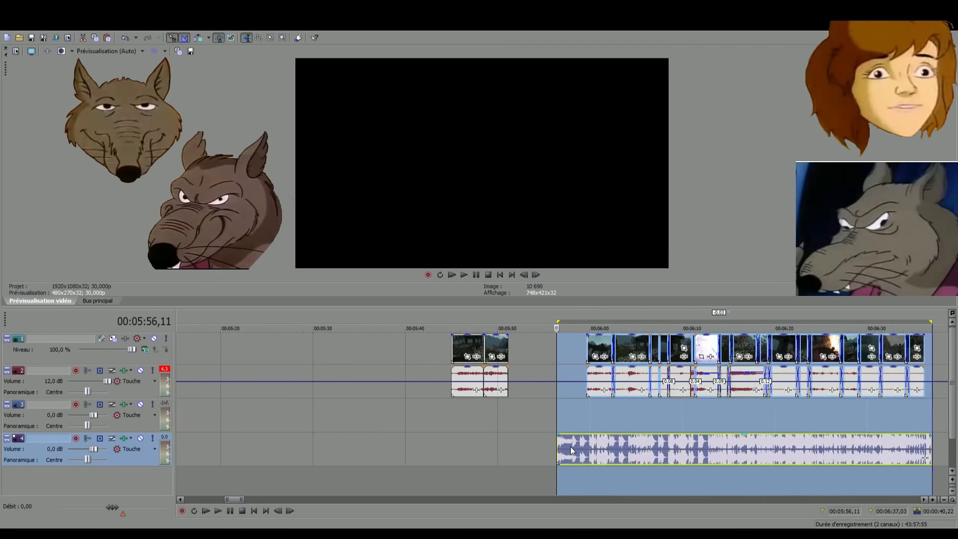
{"action": "scroll", "coordinate": [570, 447], "scroll_direction": "down", "scroll_amount": 3}
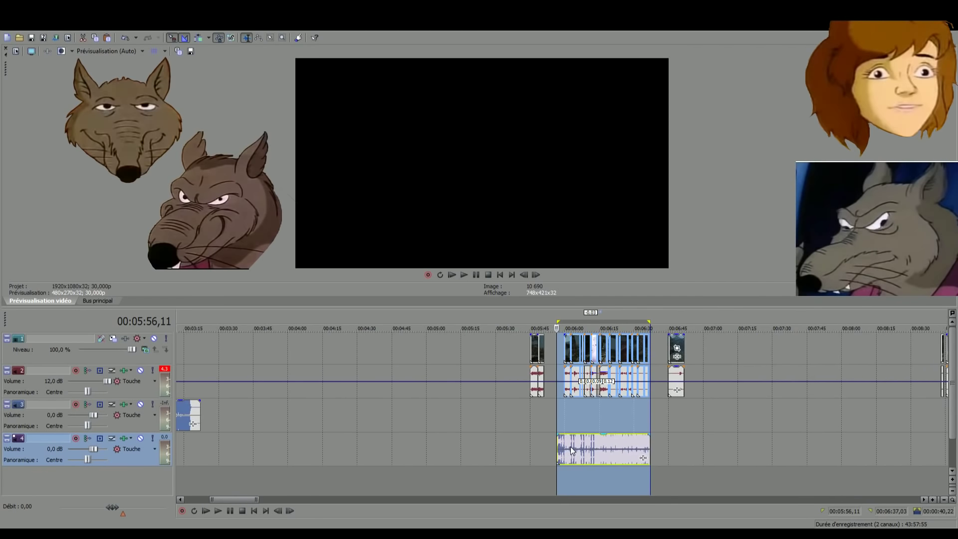
{"action": "key", "text": "space"}
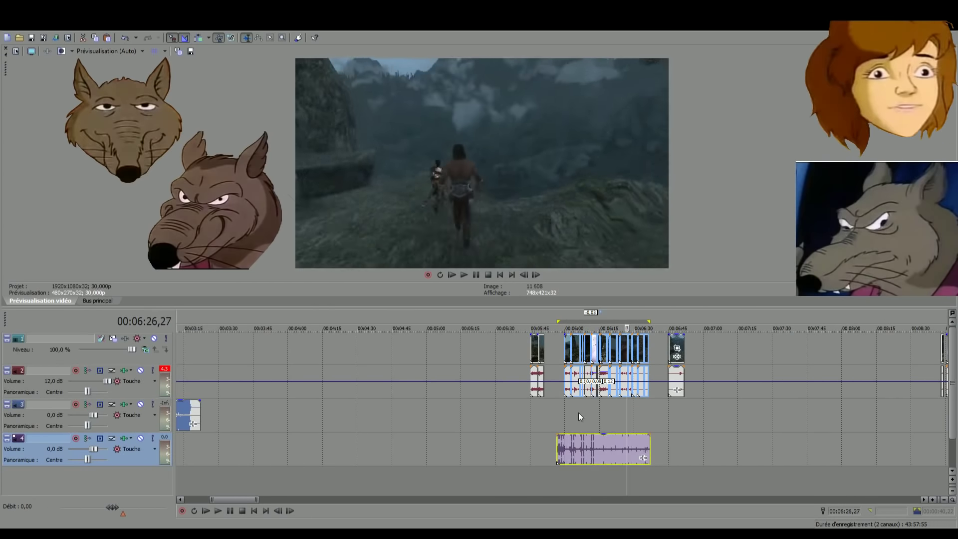
{"action": "key", "text": "space"}
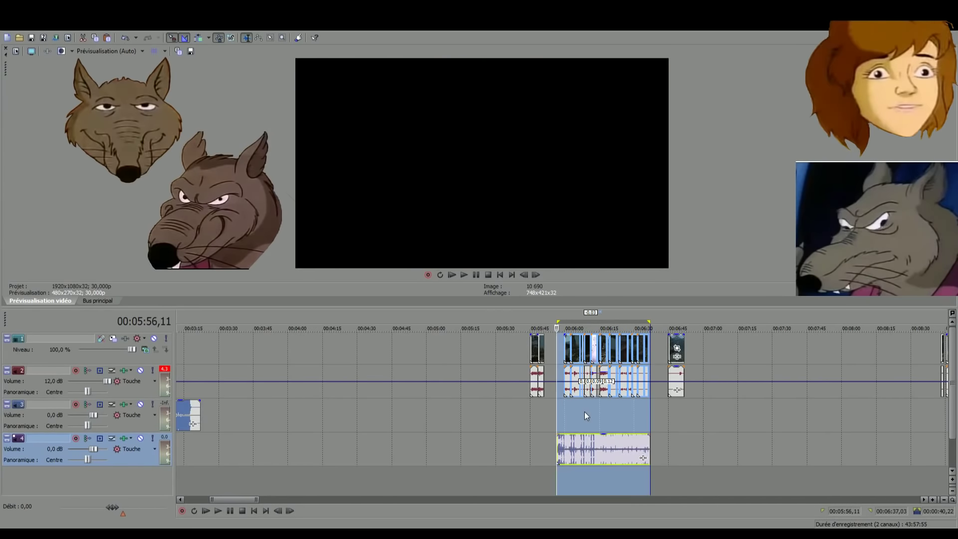
{"action": "scroll", "coordinate": [583, 419], "scroll_direction": "up", "scroll_amount": 5}
Drag the clips from 00:06:00 onward back to about 00:01:24, overlapping the earlier edit
{"action": "left_click", "coordinate": [564, 419]}
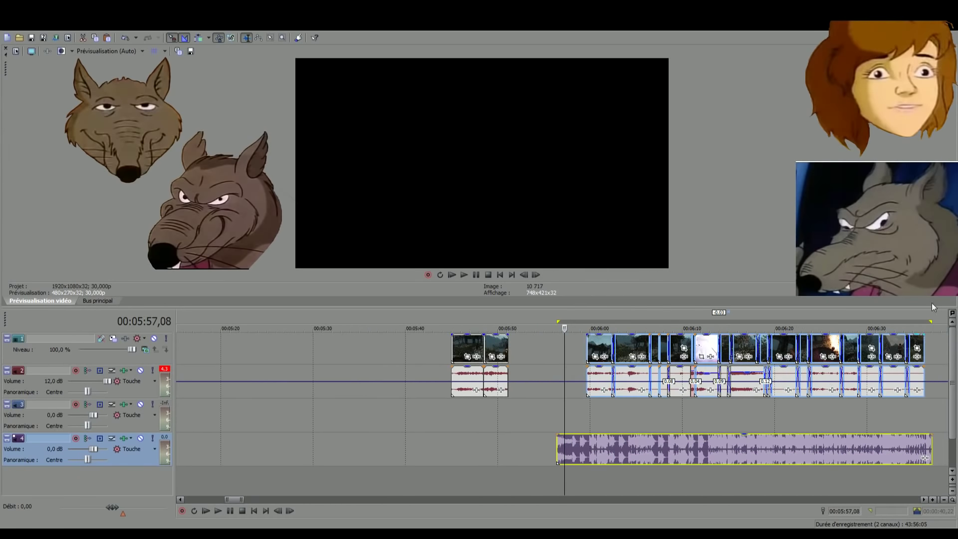
{"action": "left_click", "coordinate": [916, 346]}
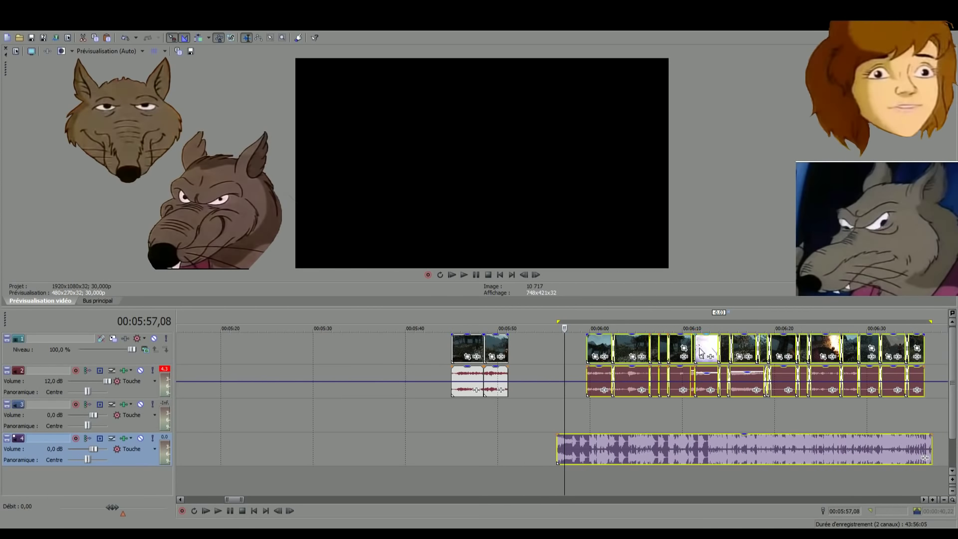
{"action": "left_click_drag", "start_coordinate": [605, 438], "coordinate": [339, 463]}
{"action": "scroll", "coordinate": [613, 445], "scroll_direction": "down", "scroll_amount": 5}
{"action": "scroll", "coordinate": [531, 450], "scroll_direction": "down", "scroll_amount": 2}
{"action": "left_click", "coordinate": [327, 481]}
{"action": "scroll", "coordinate": [327, 481], "scroll_direction": "up", "scroll_amount": 6}
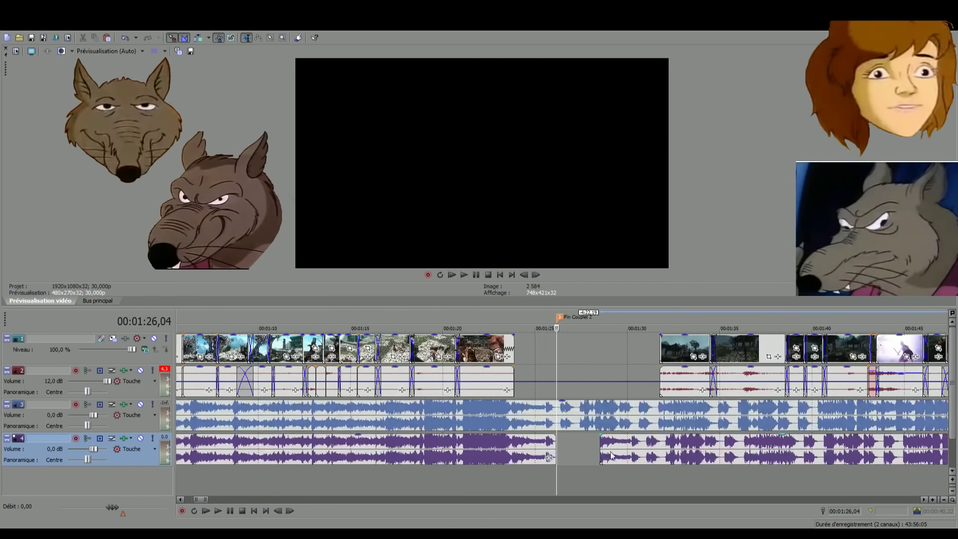
{"action": "left_click_drag", "start_coordinate": [611, 455], "coordinate": [559, 468]}
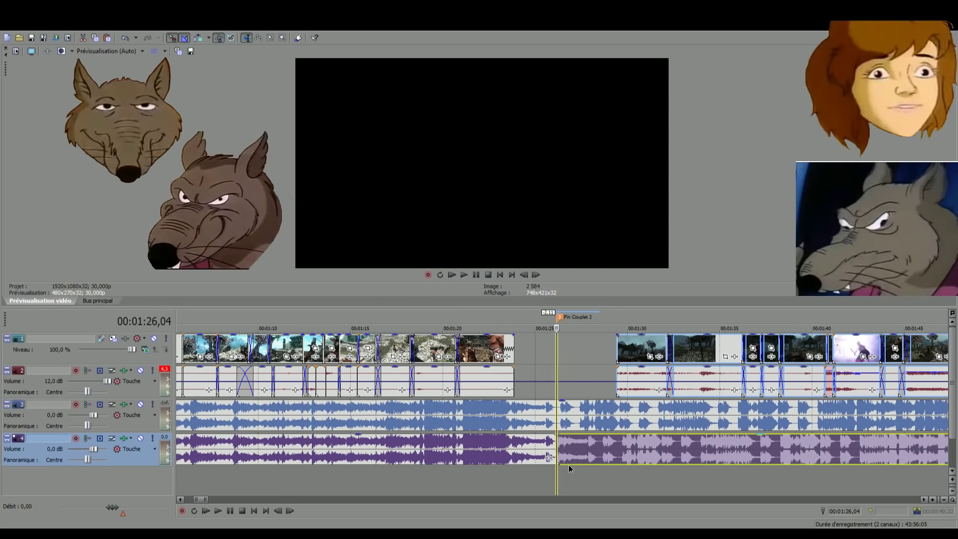
{"action": "left_click_drag", "start_coordinate": [569, 467], "coordinate": [523, 453]}
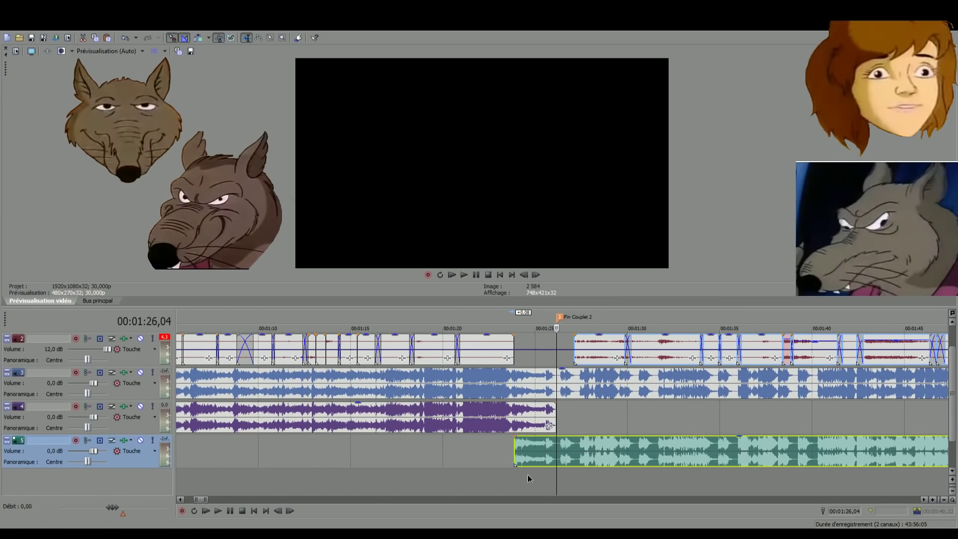
{"action": "scroll", "coordinate": [528, 474], "scroll_direction": "up", "scroll_amount": 5}
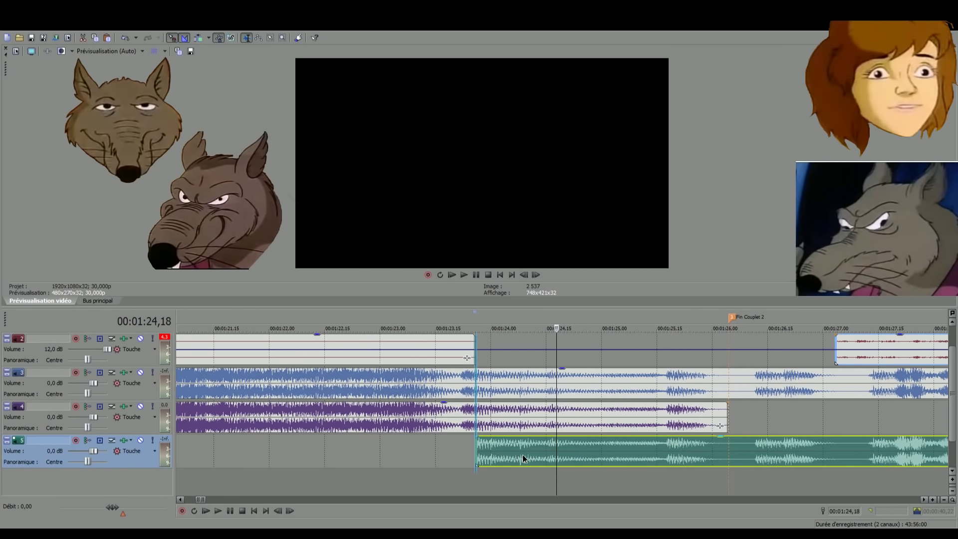
{"action": "left_click", "coordinate": [480, 474]}
{"action": "scroll", "coordinate": [498, 471], "scroll_direction": "down", "scroll_amount": 4}
{"action": "scroll", "coordinate": [498, 472], "scroll_direction": "down", "scroll_amount": 3}
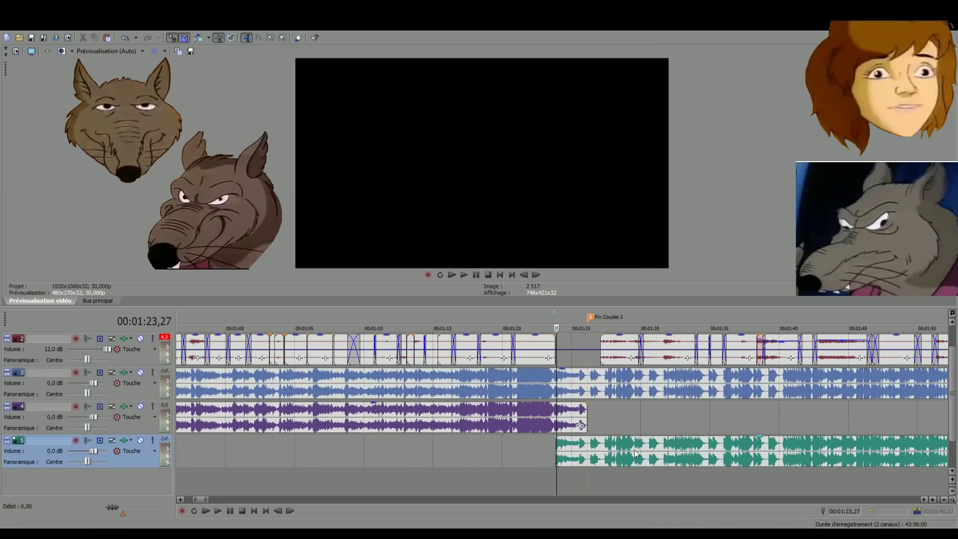
{"action": "left_click_drag", "start_coordinate": [954, 423], "coordinate": [928, 405]}
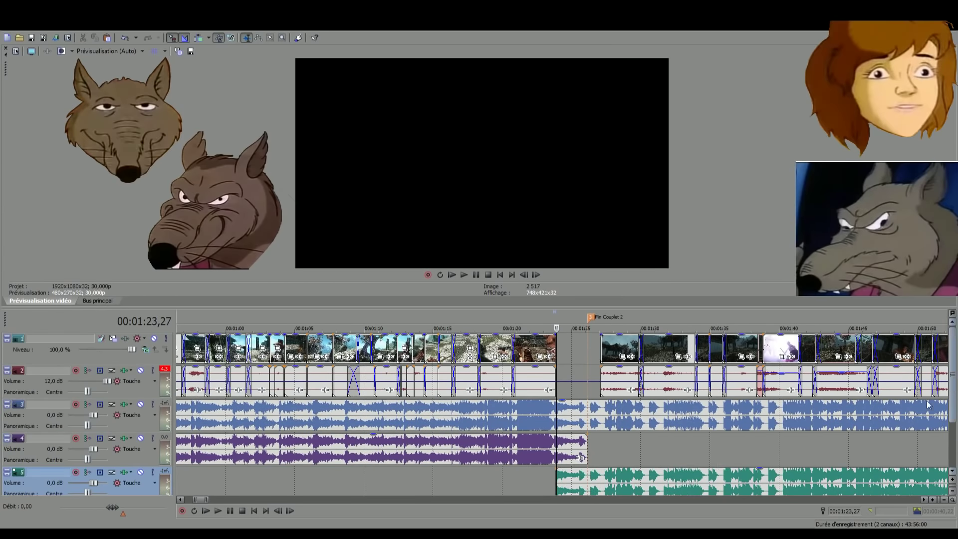
{"action": "left_click", "coordinate": [532, 353]}
{"action": "key", "text": "space"}
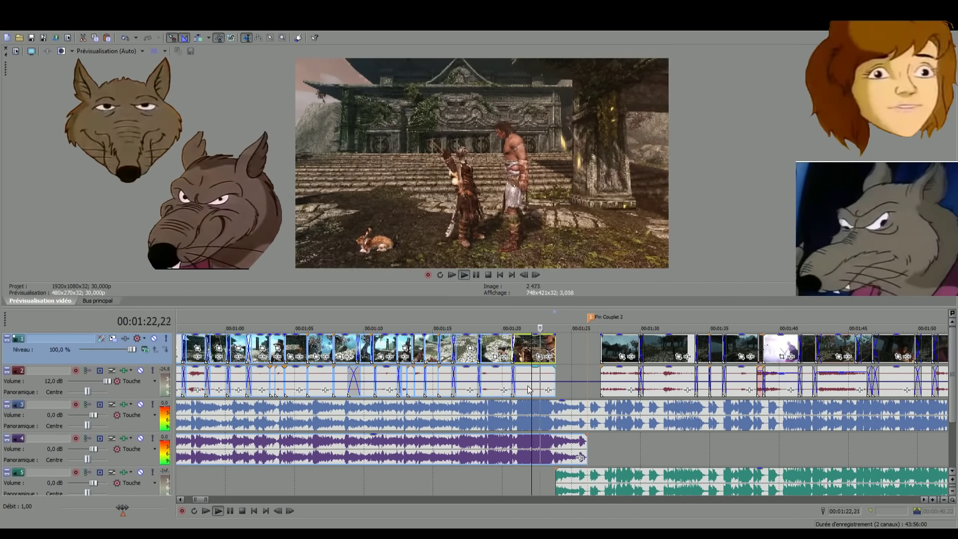
{"action": "scroll", "coordinate": [602, 375], "scroll_direction": "down", "scroll_amount": 5}
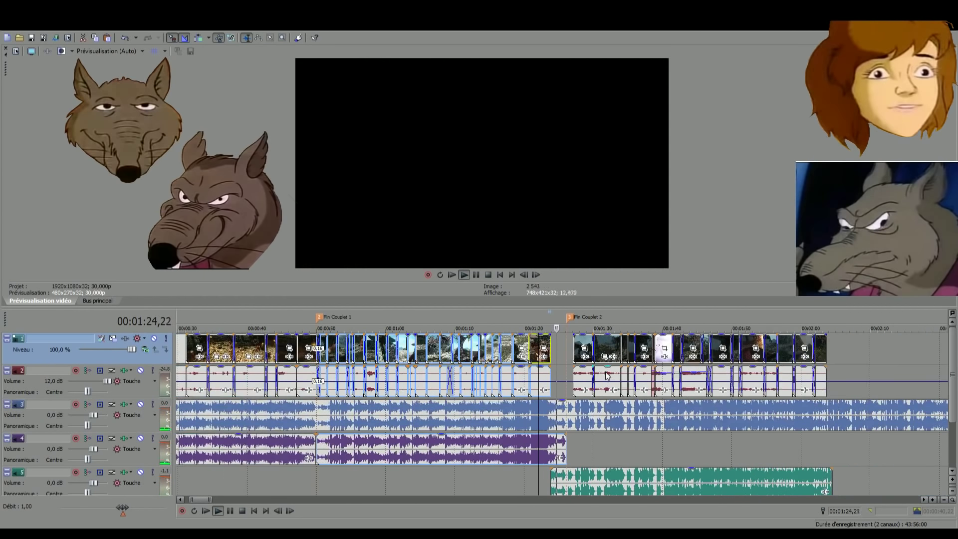
{"action": "scroll", "coordinate": [615, 384], "scroll_direction": "down", "scroll_amount": 3}
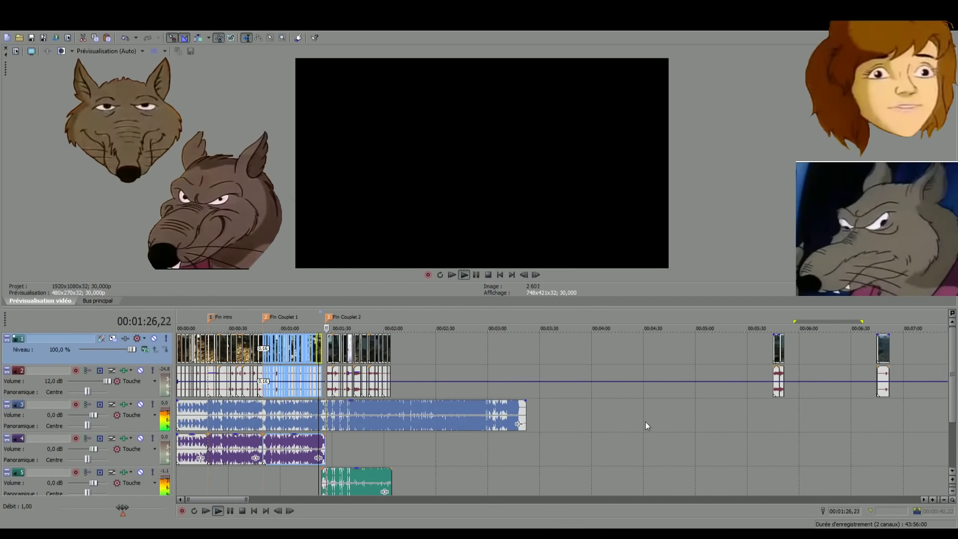
{"action": "scroll", "coordinate": [630, 427], "scroll_direction": "up", "scroll_amount": 5}
{"action": "scroll", "coordinate": [631, 429], "scroll_direction": "up", "scroll_amount": 3}
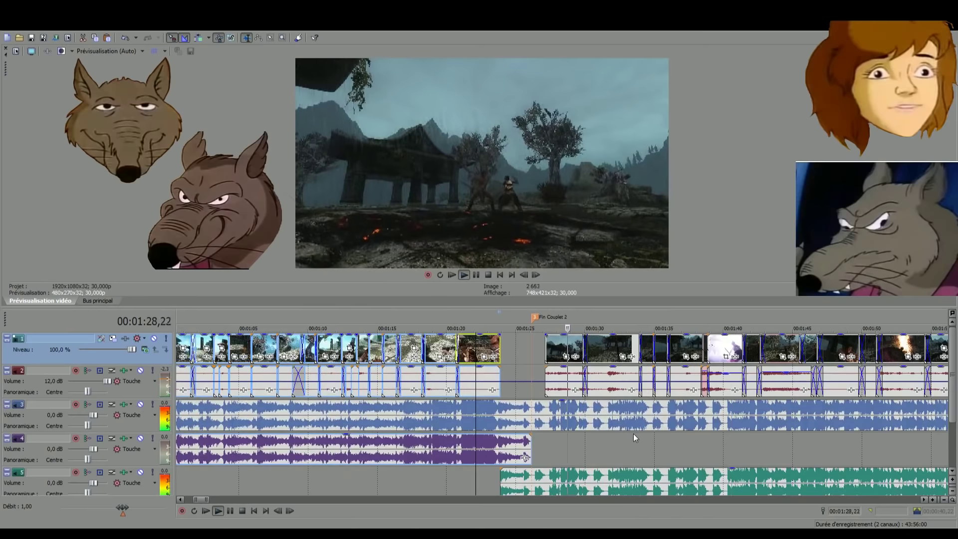
{"action": "key", "text": "space"}
{"action": "left_click", "coordinate": [504, 355]}
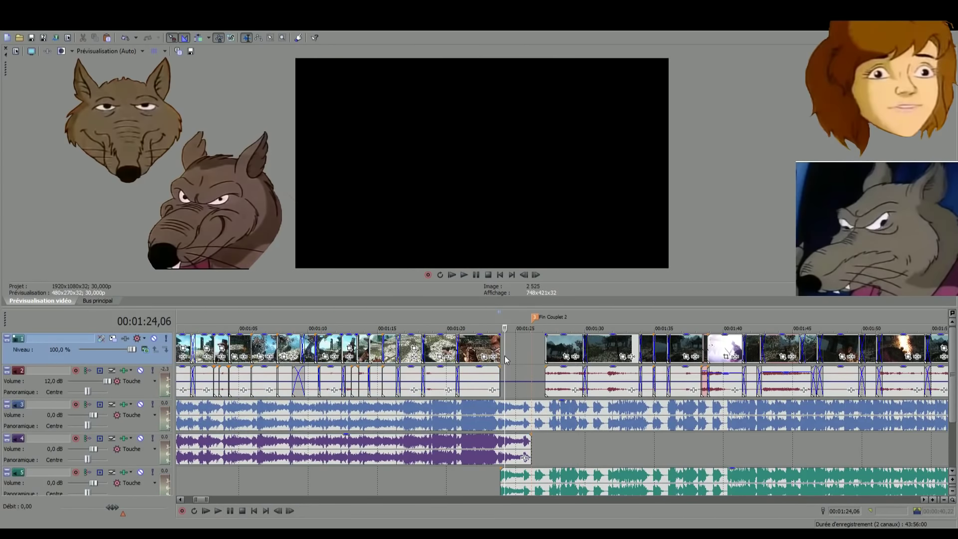
{"action": "scroll", "coordinate": [504, 355], "scroll_direction": "up", "scroll_amount": 1}
{"action": "left_click", "coordinate": [564, 346]}
{"action": "key", "text": "space"}
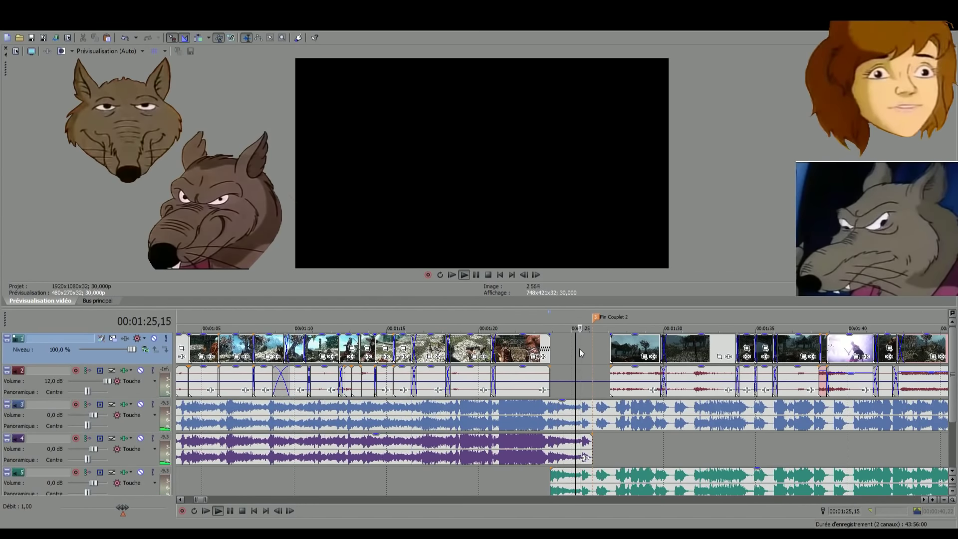
{"action": "key", "text": "space"}
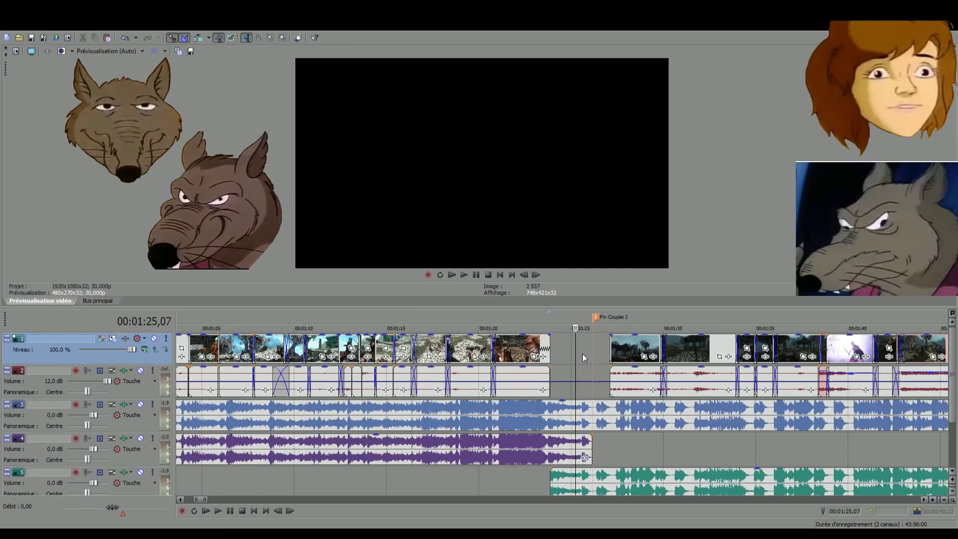
{"action": "left_click", "coordinate": [537, 348]}
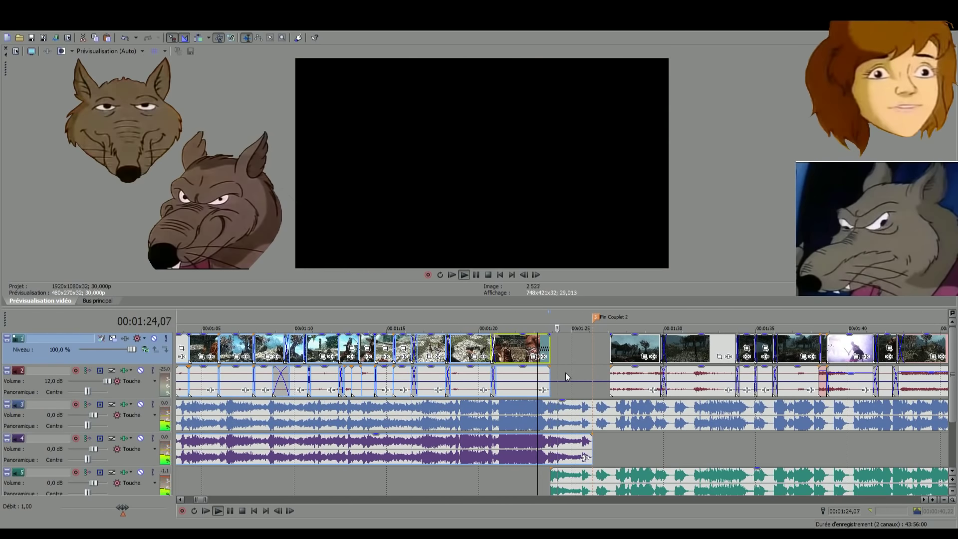
{"action": "key", "text": "space"}
{"action": "scroll", "coordinate": [369, 460], "scroll_direction": "down", "scroll_amount": 4}
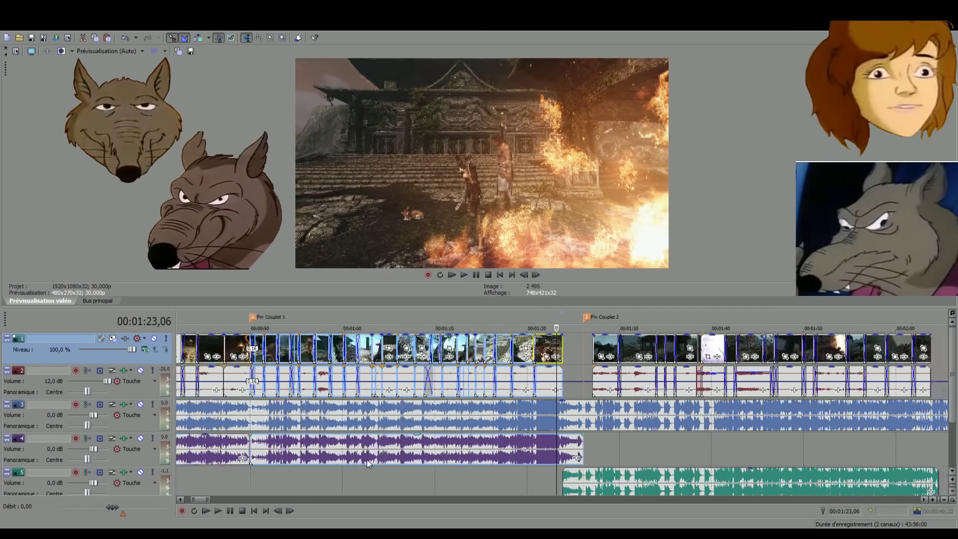
{"action": "left_click", "coordinate": [140, 438]}
Shorten track 4's audio end and move the green music clip onto track 4
{"action": "left_click_drag", "start_coordinate": [575, 445], "coordinate": [569, 446]}
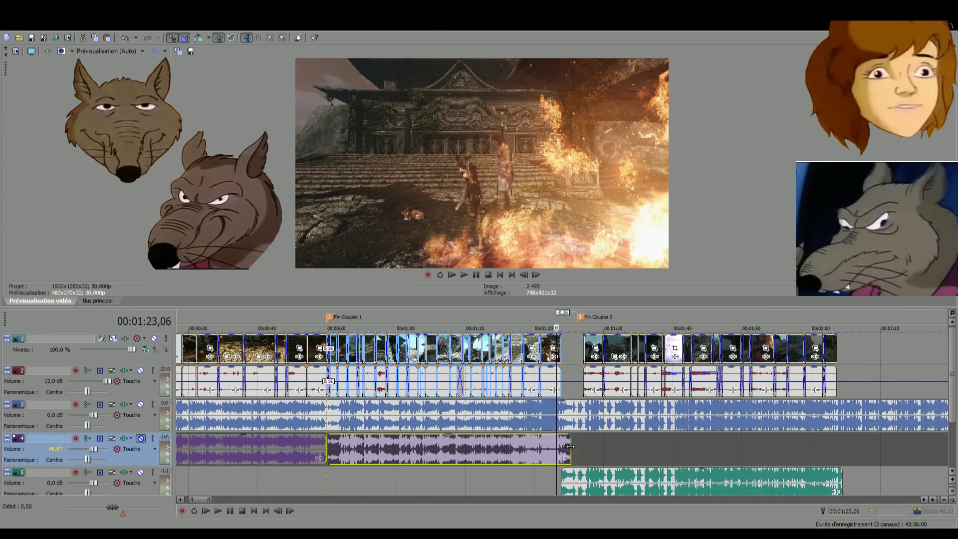
{"action": "left_click_drag", "start_coordinate": [574, 484], "coordinate": [562, 444]}
{"action": "scroll", "coordinate": [562, 445], "scroll_direction": "up", "scroll_amount": 5}
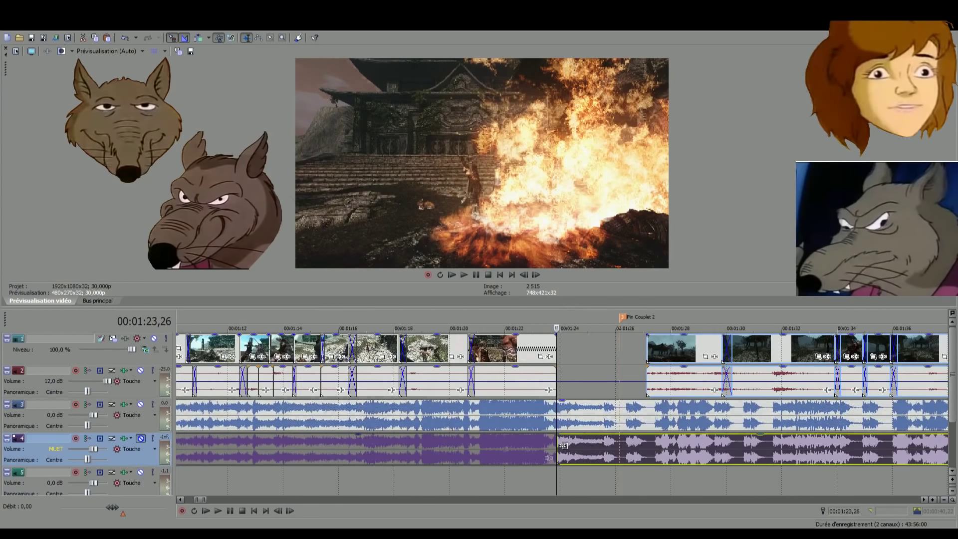
Replace the old Fin Couplet 2 marker with a new 'Fin couplet 2' marker at 00:01:23,26
{"action": "right_click", "coordinate": [648, 321]}
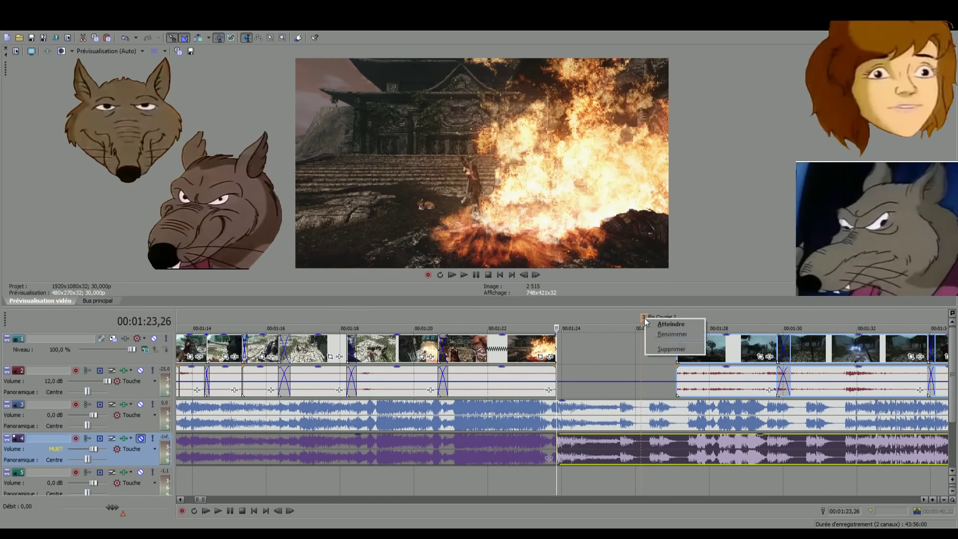
{"action": "left_click", "coordinate": [657, 340]}
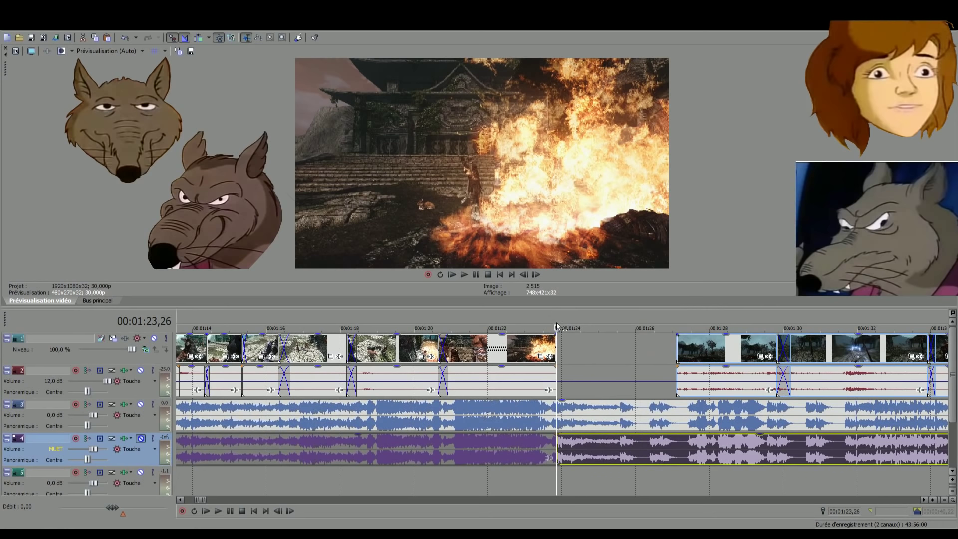
{"action": "key", "text": "m"}
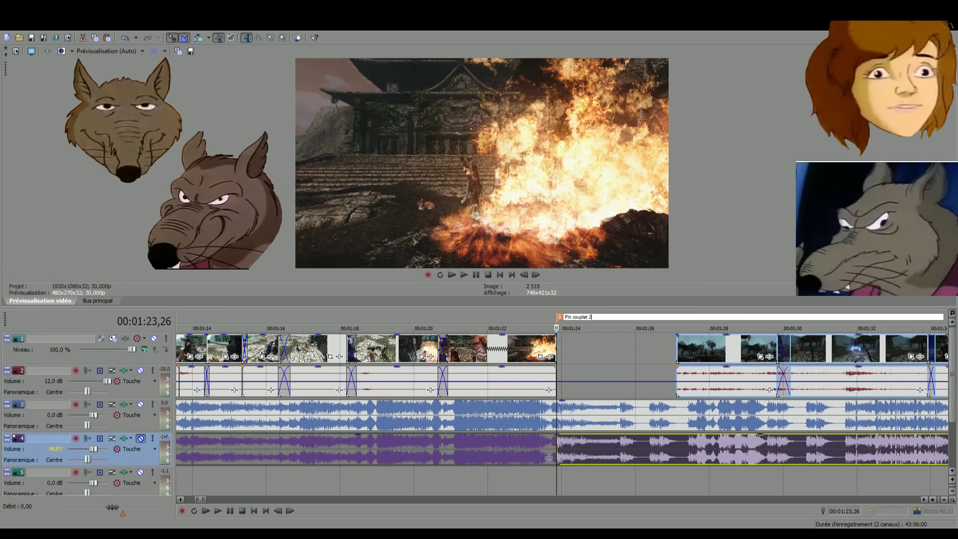
{"action": "key", "text": "Return"}
Select track 5 and play back from the new marker
{"action": "left_click", "coordinate": [547, 475]}
{"action": "key", "text": "space"}
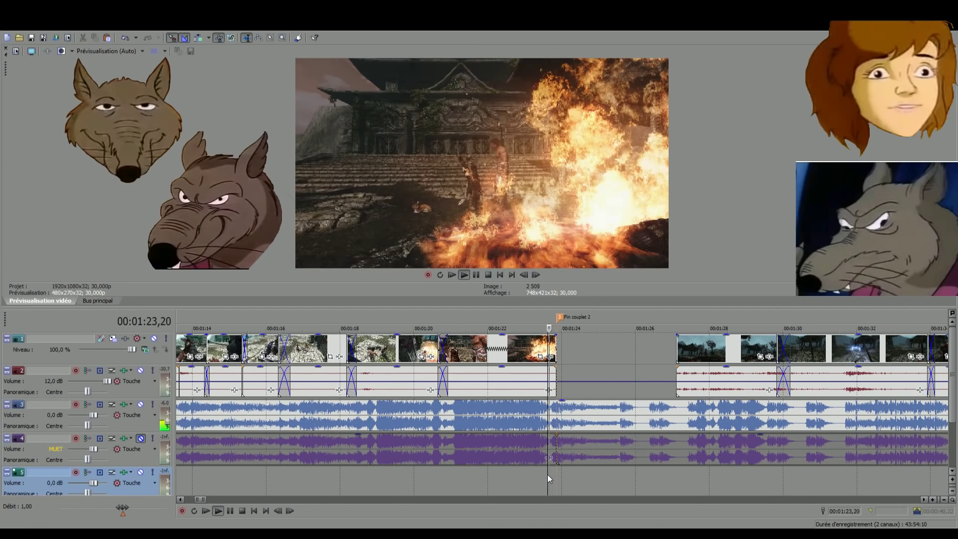
{"action": "scroll", "coordinate": [549, 474], "scroll_direction": "down", "scroll_amount": 5}
{"action": "scroll", "coordinate": [562, 471], "scroll_direction": "down", "scroll_amount": 3}
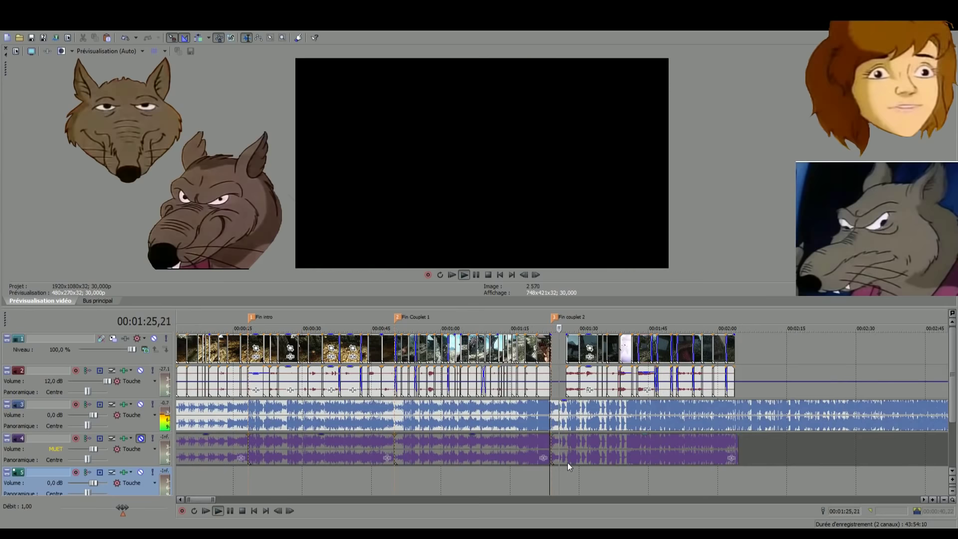
{"action": "scroll", "coordinate": [567, 462], "scroll_direction": "down", "scroll_amount": 3}
Stop playback and delete the empty fifth track
{"action": "scroll", "coordinate": [573, 469], "scroll_direction": "down", "scroll_amount": 3}
{"action": "scroll", "coordinate": [637, 485], "scroll_direction": "down", "scroll_amount": 3}
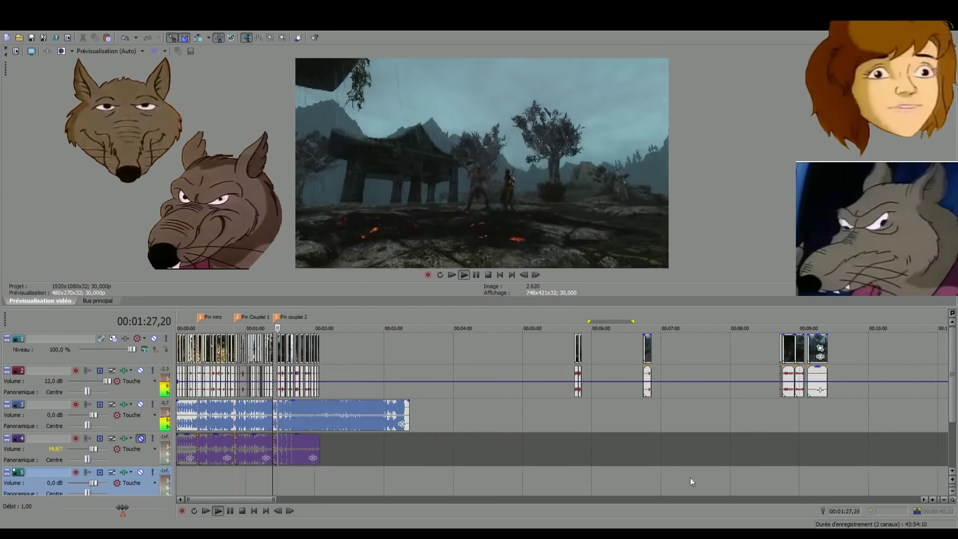
{"action": "scroll", "coordinate": [573, 481], "scroll_direction": "down", "scroll_amount": 3}
{"action": "scroll", "coordinate": [325, 486], "scroll_direction": "down", "scroll_amount": 3}
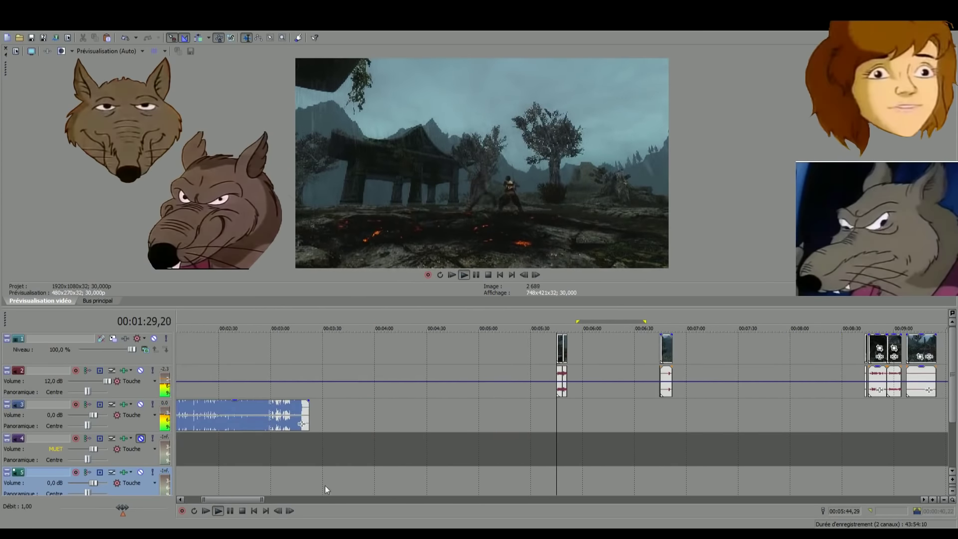
{"action": "key", "text": "space"}
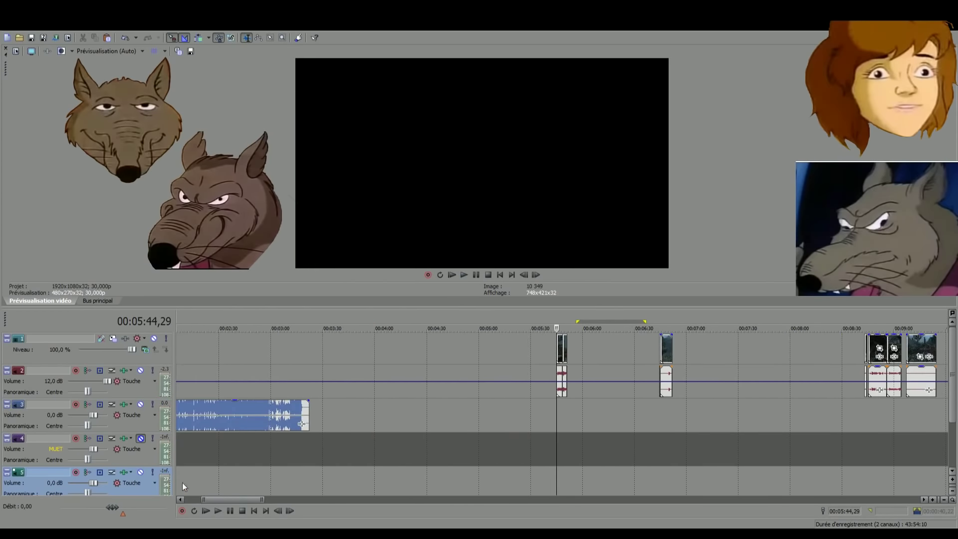
{"action": "scroll", "coordinate": [337, 477], "scroll_direction": "down", "scroll_amount": 3}
{"action": "scroll", "coordinate": [337, 477], "scroll_direction": "up", "scroll_amount": 4}
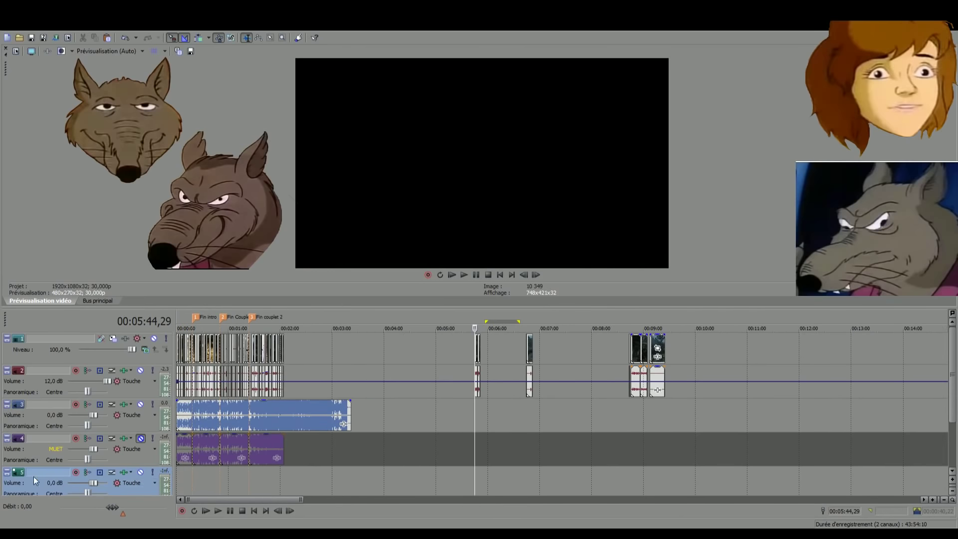
{"action": "key", "text": "Delete"}
Play back the stray clips around 5:44, 6:45 and 8:44 to review them
{"action": "key", "text": "space"}
{"action": "scroll", "coordinate": [478, 480], "scroll_direction": "up", "scroll_amount": 4}
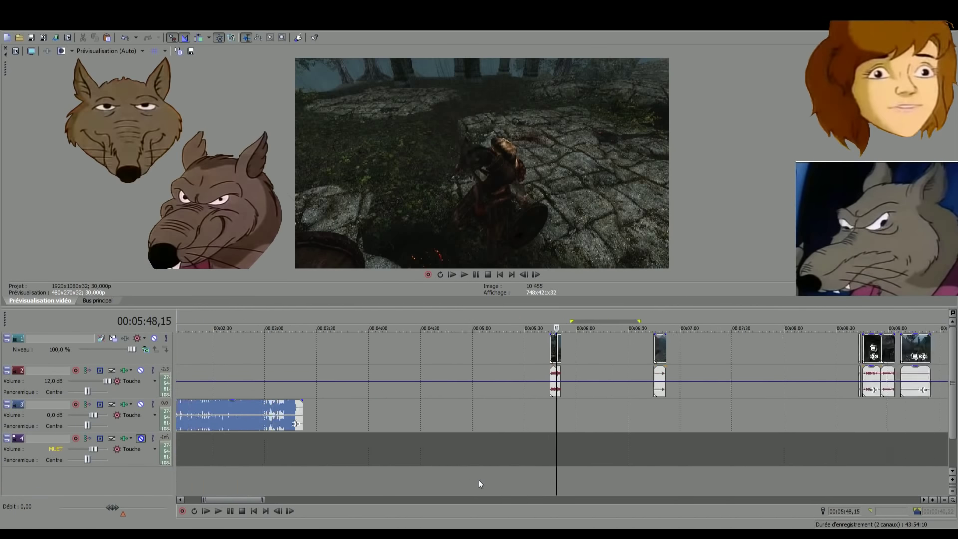
{"action": "key", "text": "space"}
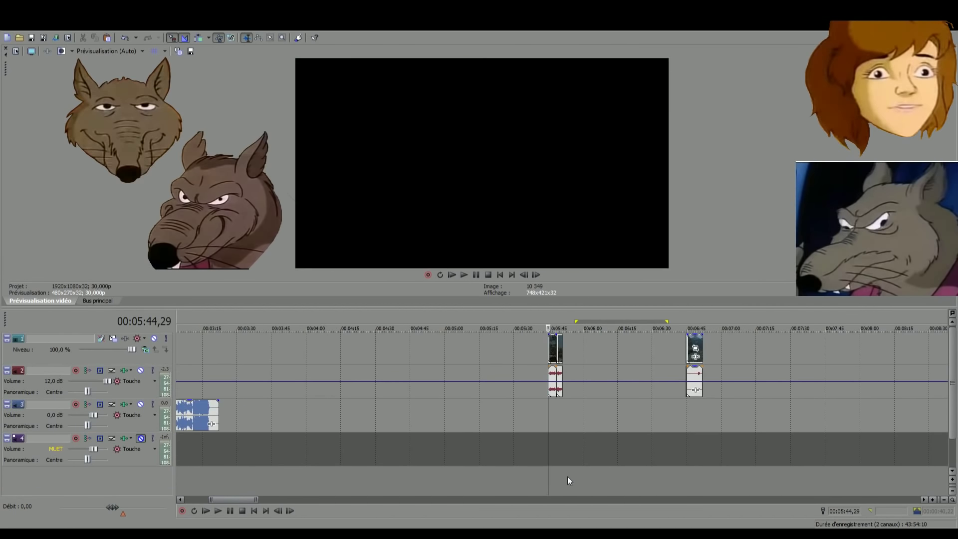
{"action": "key", "text": "space"}
{"action": "scroll", "coordinate": [543, 475], "scroll_direction": "up", "scroll_amount": 3}
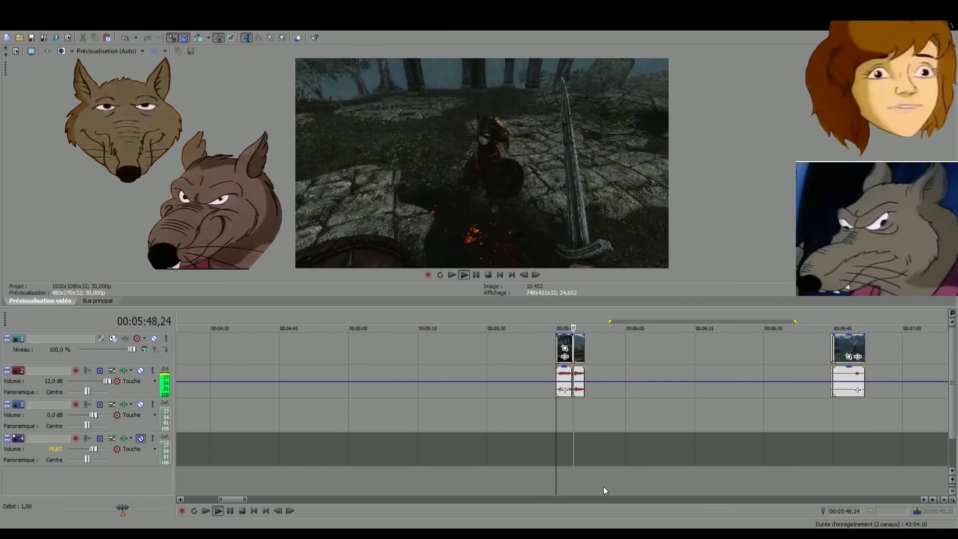
{"action": "left_click", "coordinate": [832, 485]}
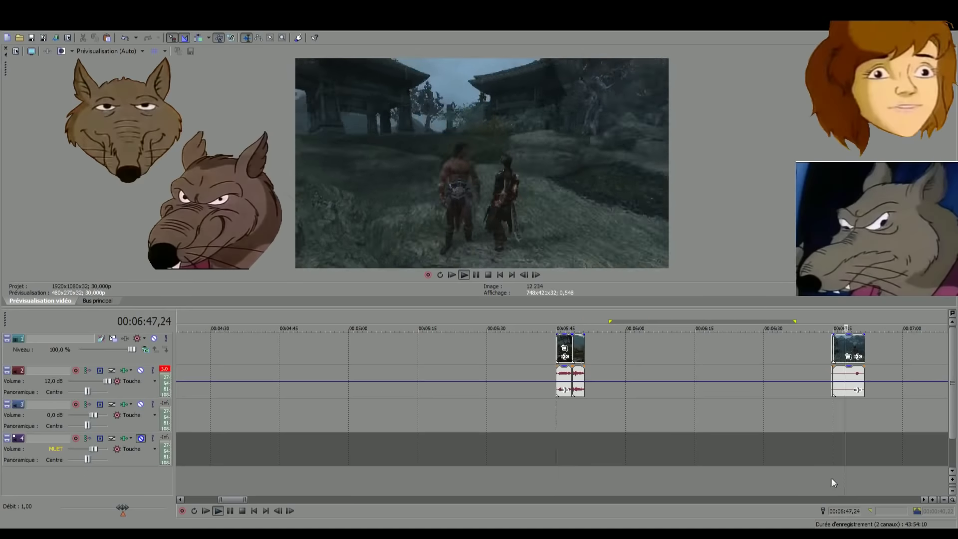
{"action": "scroll", "coordinate": [630, 487], "scroll_direction": "up", "scroll_amount": 3}
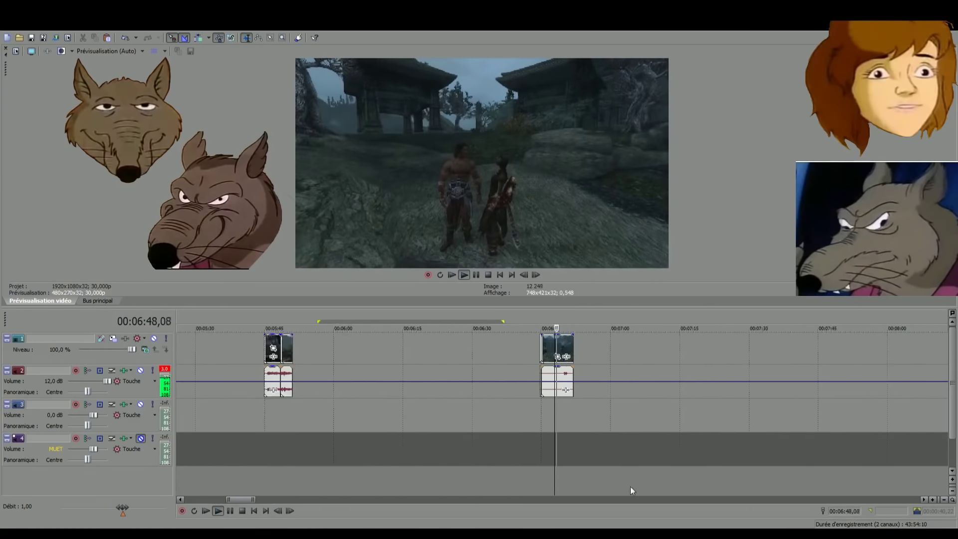
{"action": "left_click", "coordinate": [529, 483]}
{"action": "scroll", "coordinate": [726, 483], "scroll_direction": "down", "scroll_amount": 3}
{"action": "left_click", "coordinate": [828, 485]}
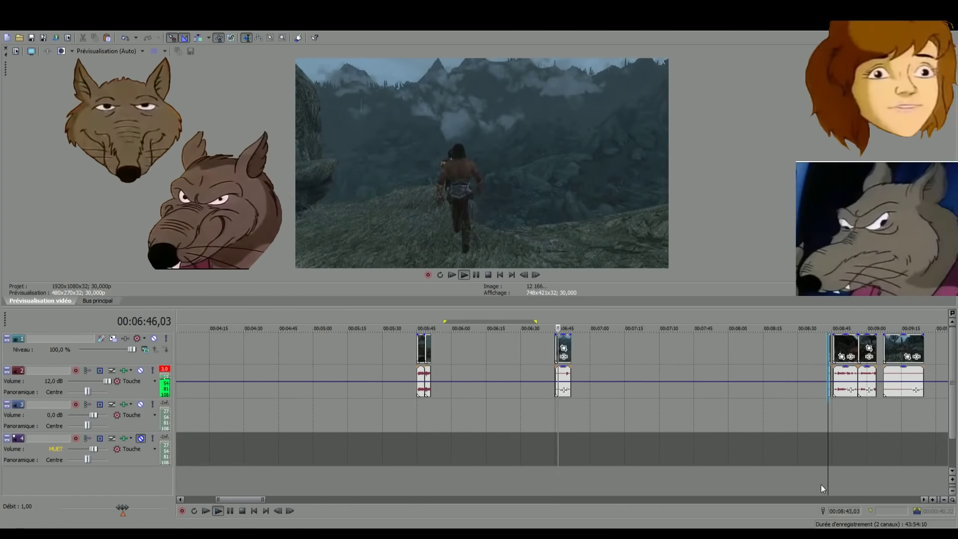
{"action": "scroll", "coordinate": [821, 483], "scroll_direction": "up", "scroll_amount": 3}
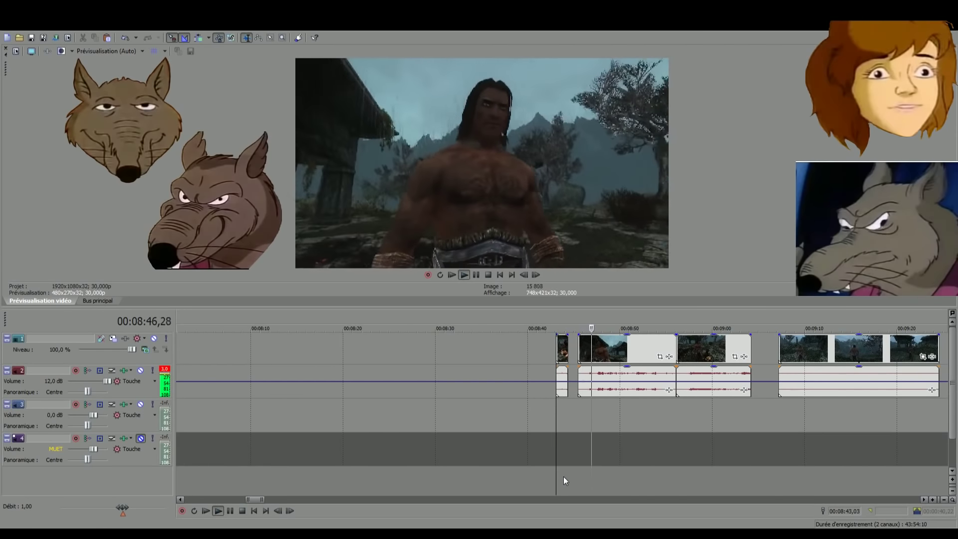
{"action": "scroll", "coordinate": [562, 477], "scroll_direction": "up", "scroll_amount": 2}
{"action": "key", "text": "space"}
{"action": "key", "text": "space"}
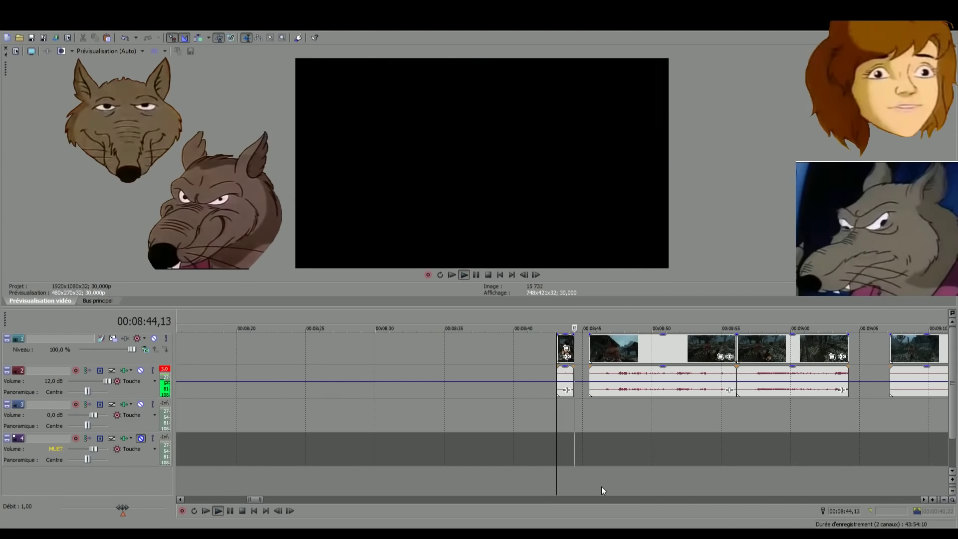
{"action": "key", "text": "space"}
{"action": "scroll", "coordinate": [579, 474], "scroll_direction": "down", "scroll_amount": 3}
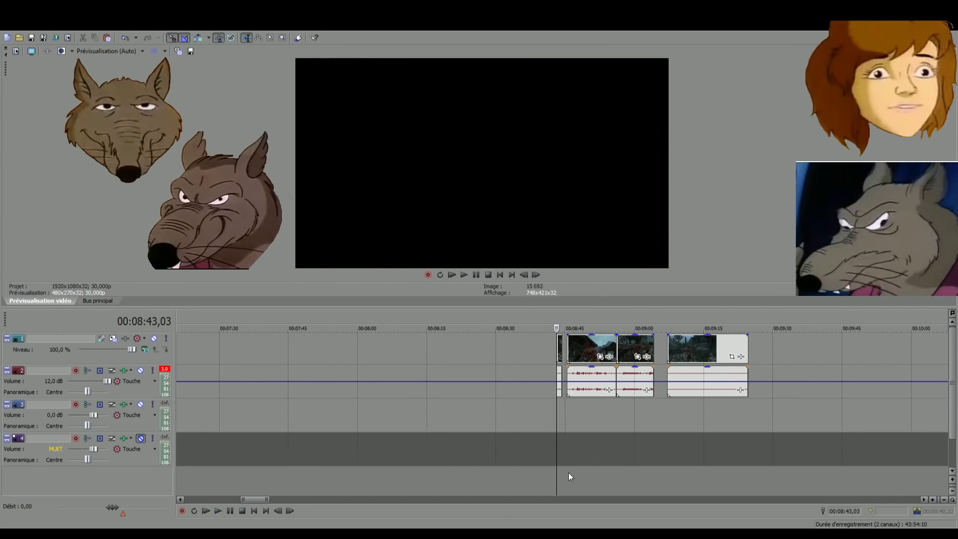
Preview each stray clip from about 8:46 through 9:20
{"action": "left_click", "coordinate": [577, 480]}
{"action": "scroll", "coordinate": [578, 480], "scroll_direction": "up", "scroll_amount": 2}
{"action": "key", "text": "space"}
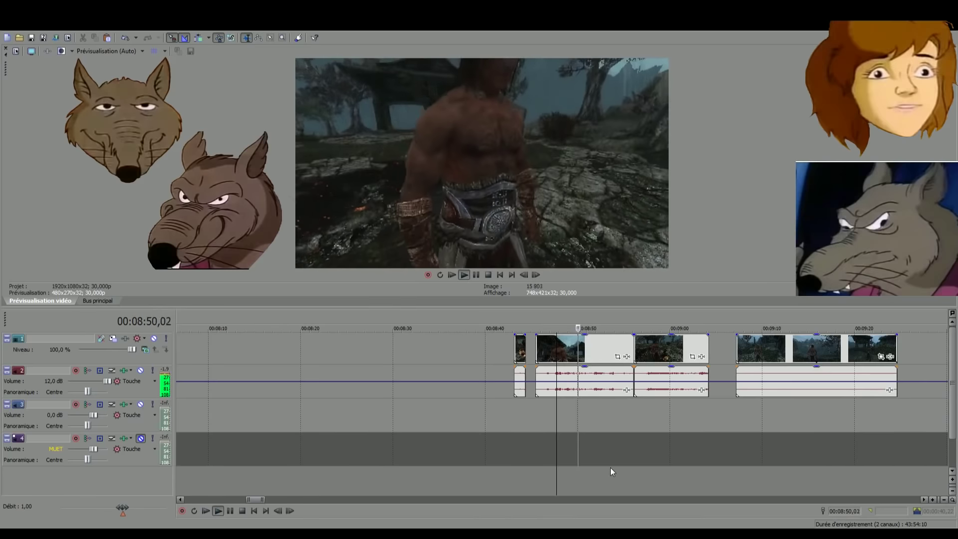
{"action": "left_click", "coordinate": [646, 471]}
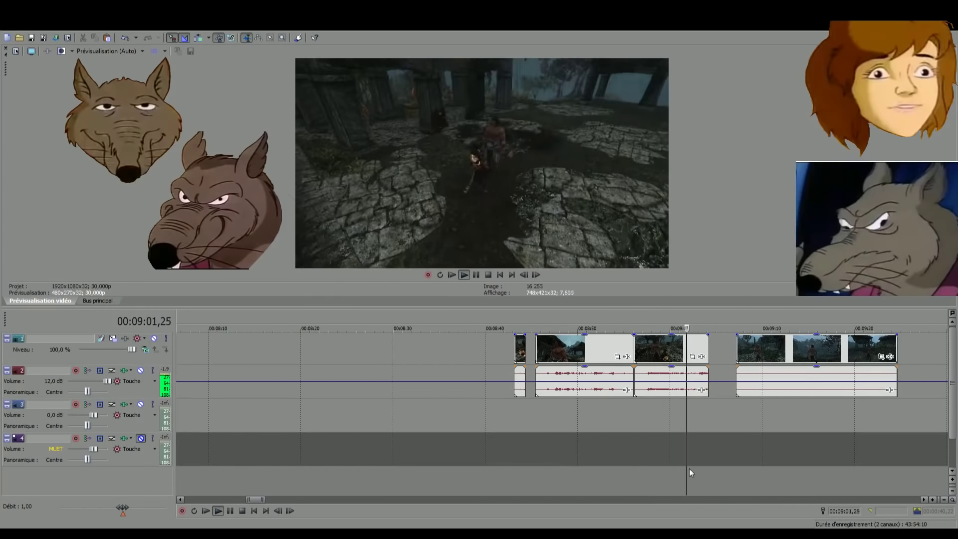
{"action": "left_click", "coordinate": [769, 466]}
{"action": "left_click", "coordinate": [805, 469]}
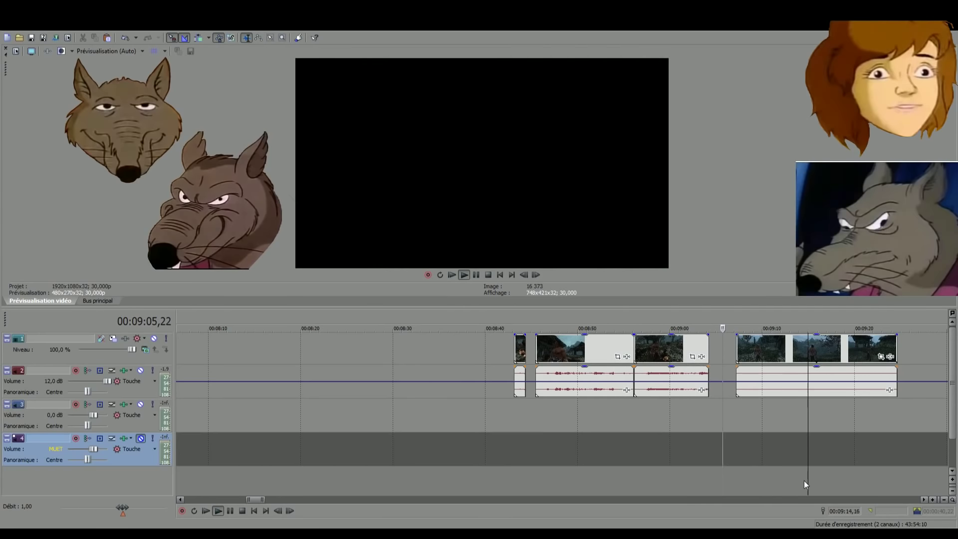
{"action": "left_click", "coordinate": [855, 485]}
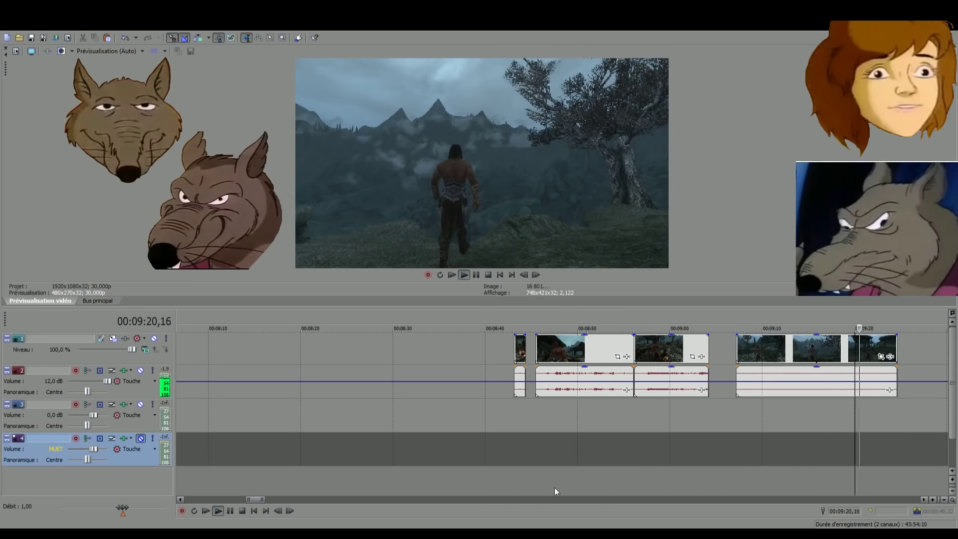
{"action": "left_click", "coordinate": [517, 468]}
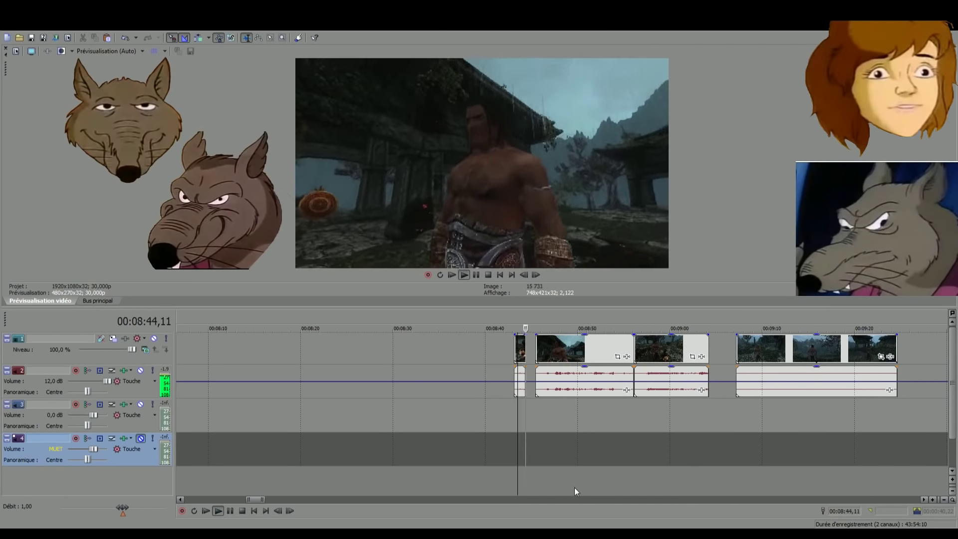
{"action": "left_click", "coordinate": [559, 489]}
{"action": "scroll", "coordinate": [522, 460], "scroll_direction": "down", "scroll_amount": 3}
{"action": "key", "text": "space"}
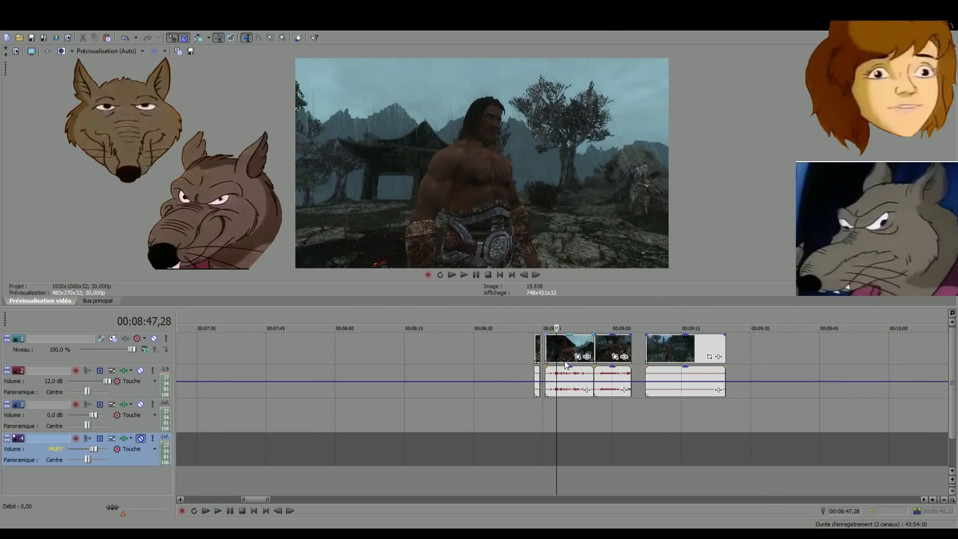
Drag the stray clips near 8:46 to just after the montage, around 2:13
{"action": "left_click", "coordinate": [543, 349]}
{"action": "left_click_drag", "start_coordinate": [558, 346], "coordinate": [800, 354]}
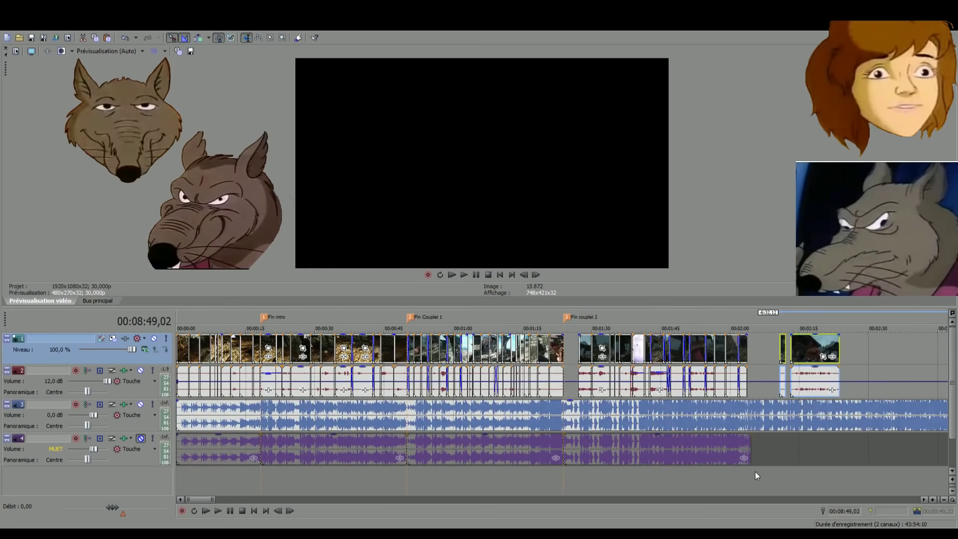
{"action": "left_click", "coordinate": [788, 476]}
{"action": "scroll", "coordinate": [789, 477], "scroll_direction": "up", "scroll_amount": 2}
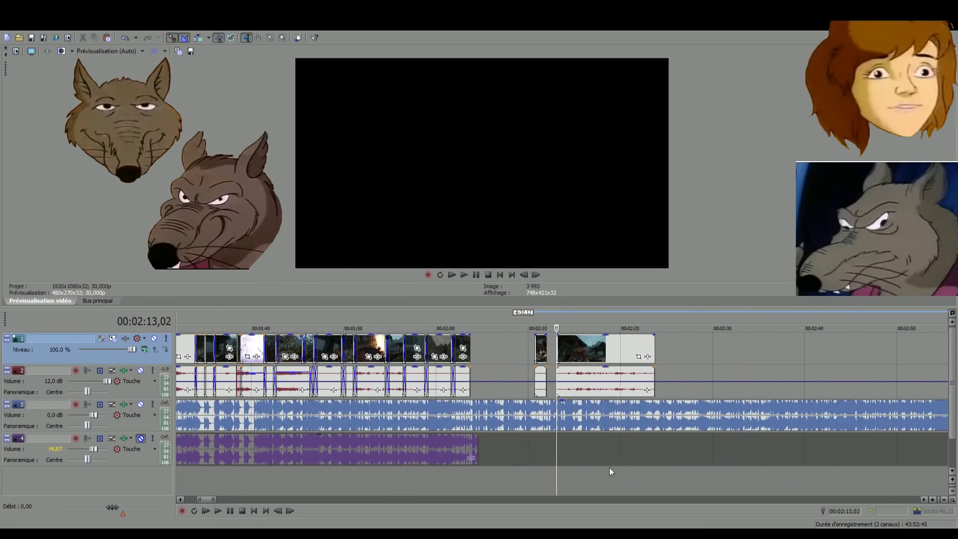
{"action": "left_click", "coordinate": [216, 487]}
{"action": "scroll", "coordinate": [538, 486], "scroll_direction": "up", "scroll_amount": 3}
{"action": "key", "text": "space"}
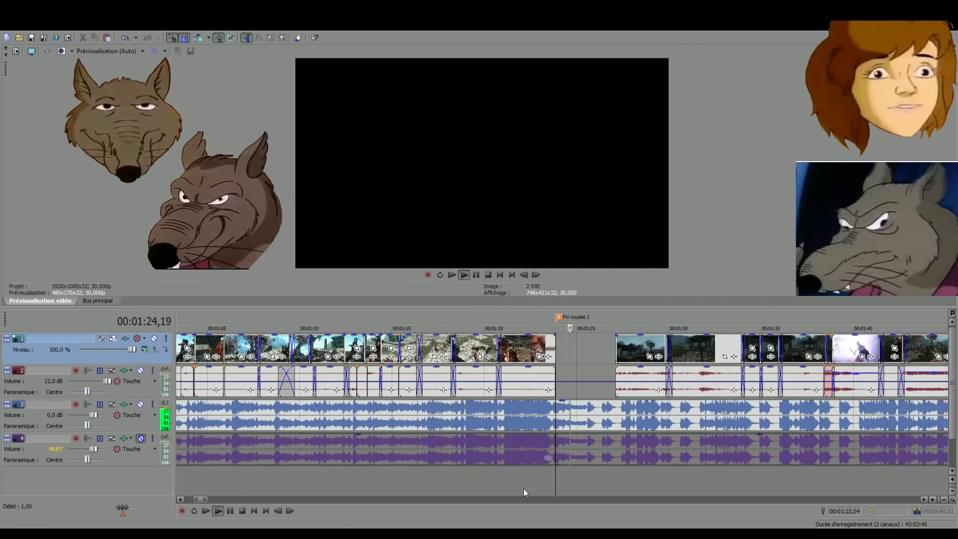
{"action": "left_click", "coordinate": [523, 493]}
{"action": "left_click", "coordinate": [535, 490]}
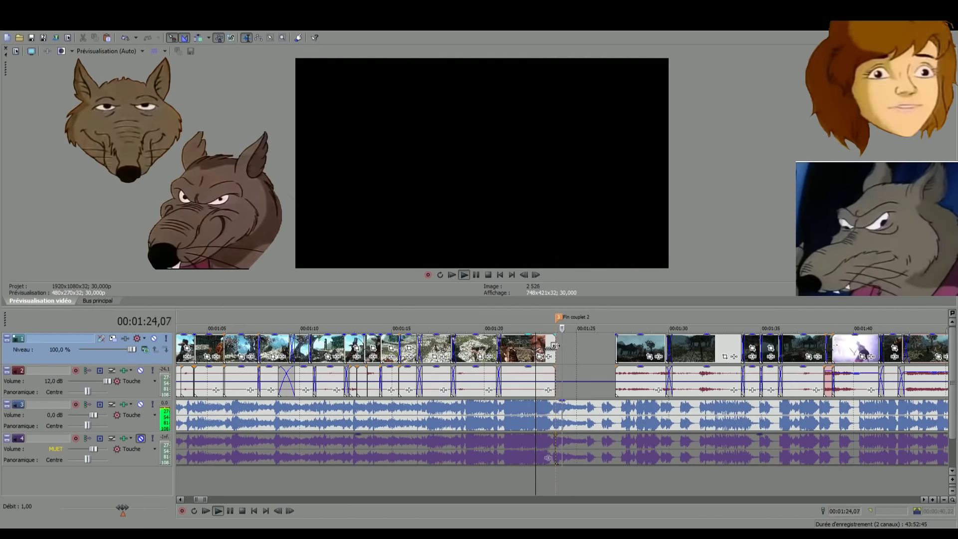
{"action": "scroll", "coordinate": [620, 383], "scroll_direction": "down", "scroll_amount": 4}
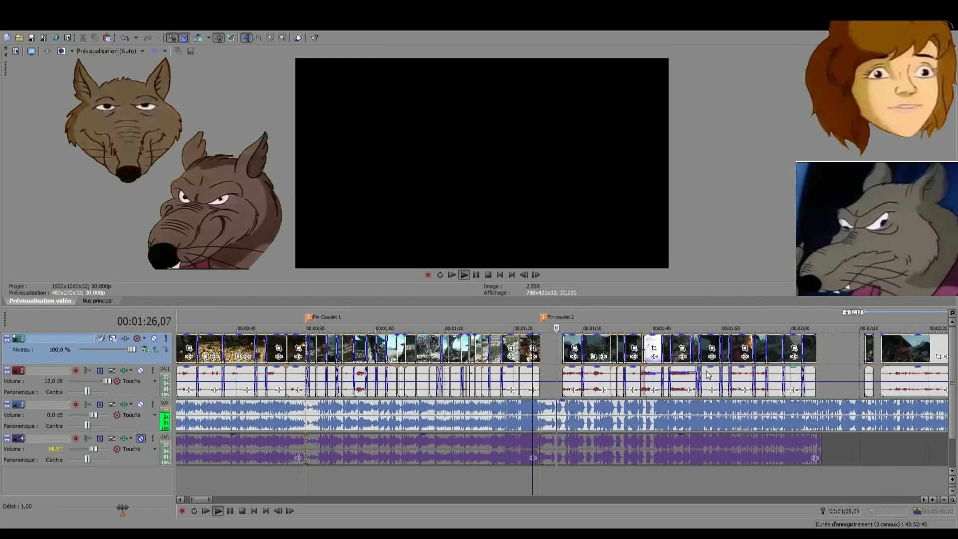
{"action": "key", "text": "space"}
{"action": "scroll", "coordinate": [604, 353], "scroll_direction": "up", "scroll_amount": 1}
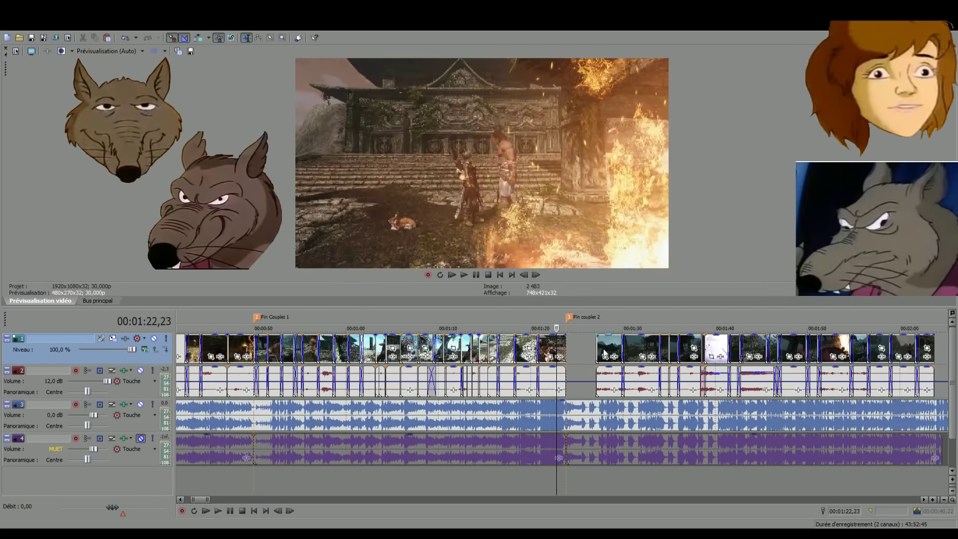
{"action": "left_click_drag", "start_coordinate": [595, 350], "coordinate": [595, 352]}
{"action": "left_click", "coordinate": [595, 351]}
{"action": "scroll", "coordinate": [559, 355], "scroll_direction": "up", "scroll_amount": 2}
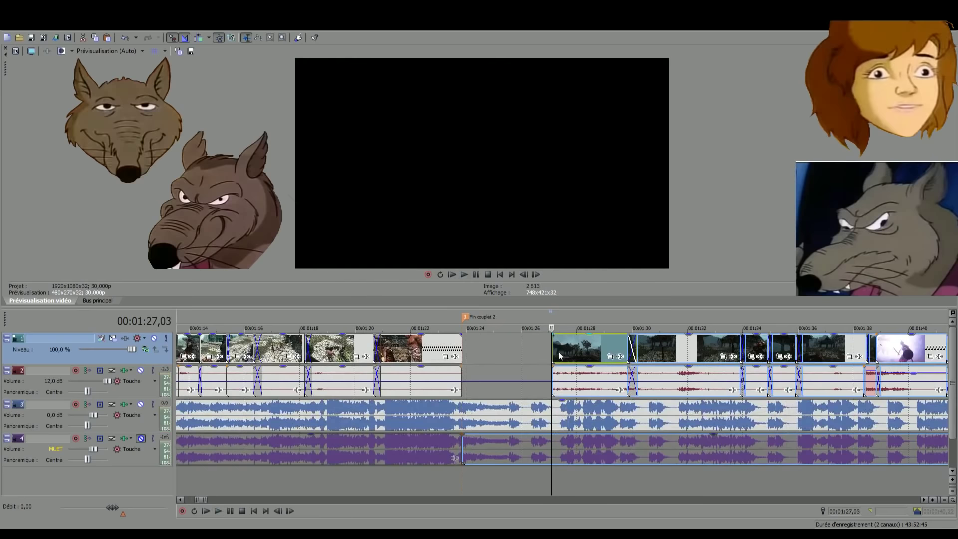
{"action": "left_click_drag", "start_coordinate": [553, 350], "coordinate": [560, 350]}
{"action": "key", "text": "space"}
{"action": "scroll", "coordinate": [559, 355], "scroll_direction": "down", "scroll_amount": 4}
{"action": "key", "text": "space"}
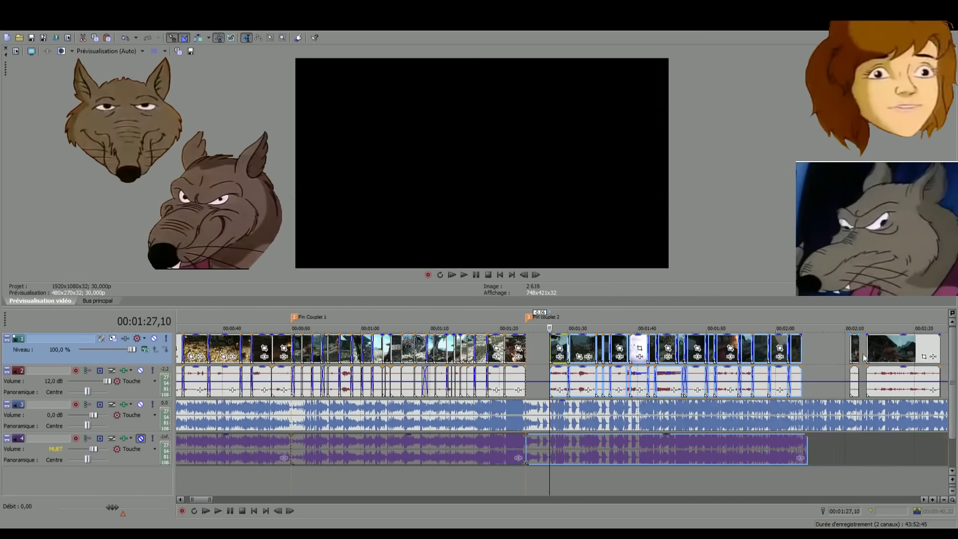
{"action": "left_click", "coordinate": [875, 354]}
{"action": "key", "text": "space"}
{"action": "scroll", "coordinate": [890, 352], "scroll_direction": "up", "scroll_amount": 3}
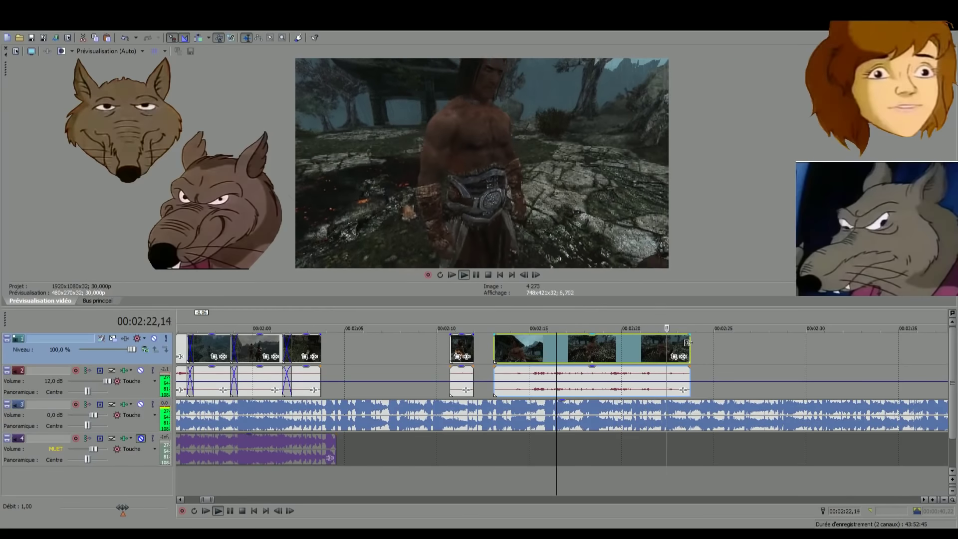
{"action": "key", "text": "space"}
Trim the final clip about seven seconds shorter, preview the ending, then trim slightly more
{"action": "left_click_drag", "start_coordinate": [691, 346], "coordinate": [556, 348]}
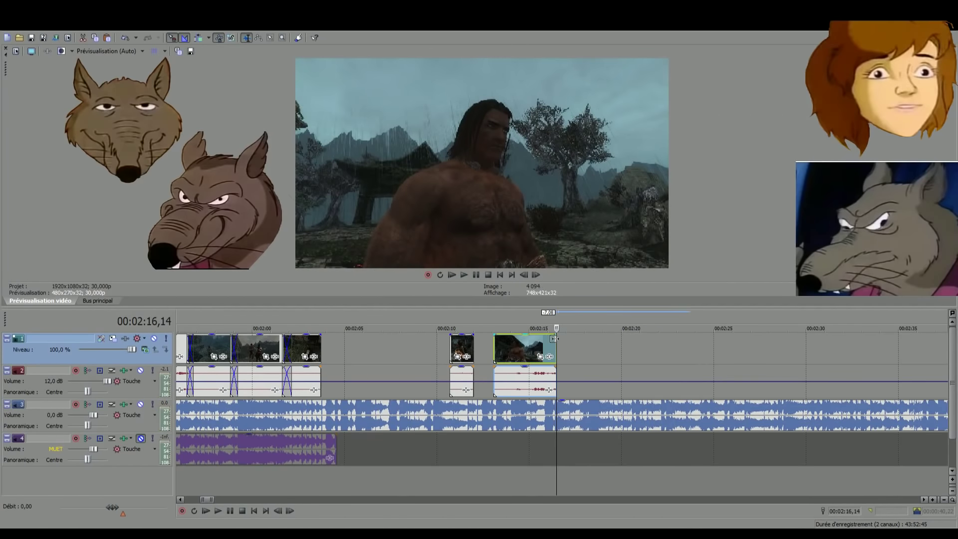
{"action": "left_click", "coordinate": [536, 348]}
{"action": "key", "text": "space"}
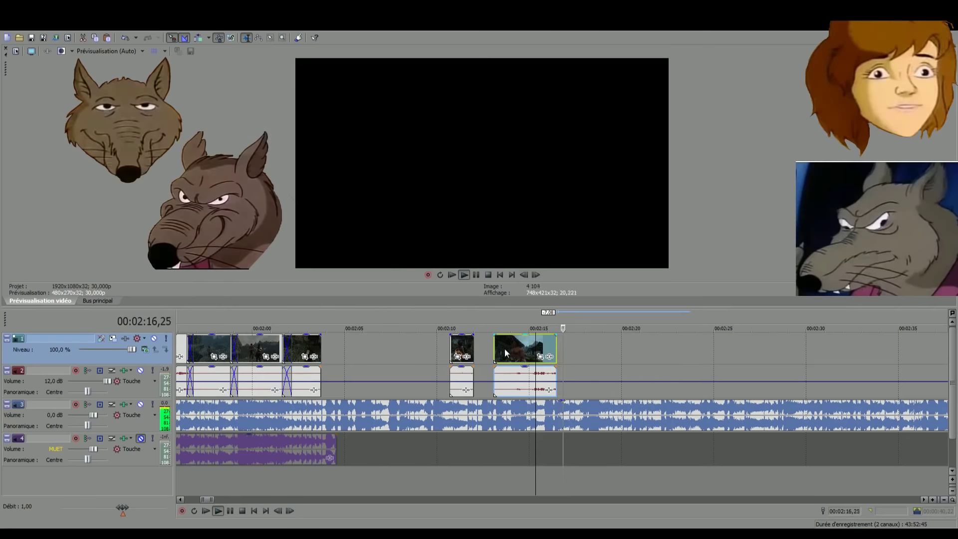
{"action": "key", "text": "space"}
{"action": "left_click", "coordinate": [498, 352]}
{"action": "key", "text": "space"}
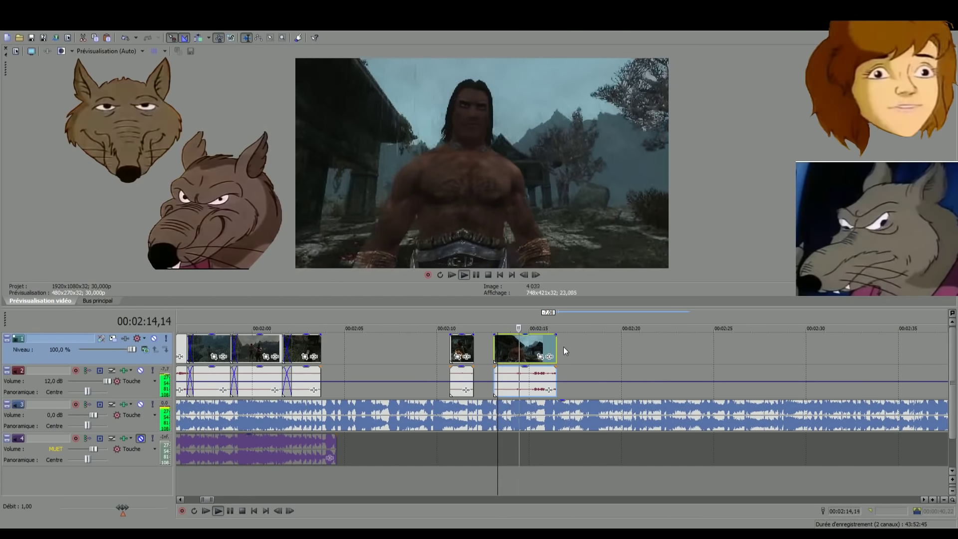
{"action": "key", "text": "space"}
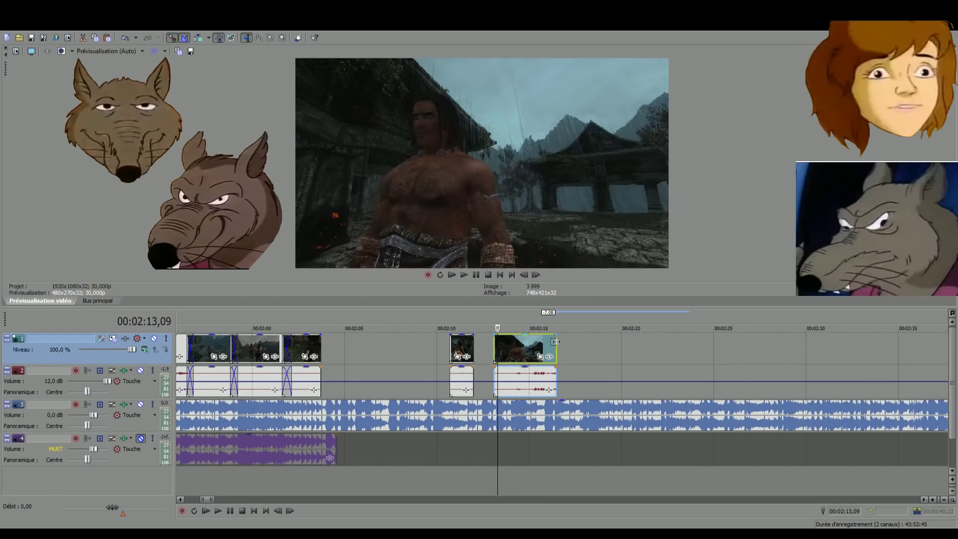
{"action": "left_click_drag", "start_coordinate": [556, 343], "coordinate": [527, 342]}
Overlap the short preceding clip onto the final clip to create a crossfade
{"action": "left_click", "coordinate": [454, 352]}
{"action": "key", "text": "space"}
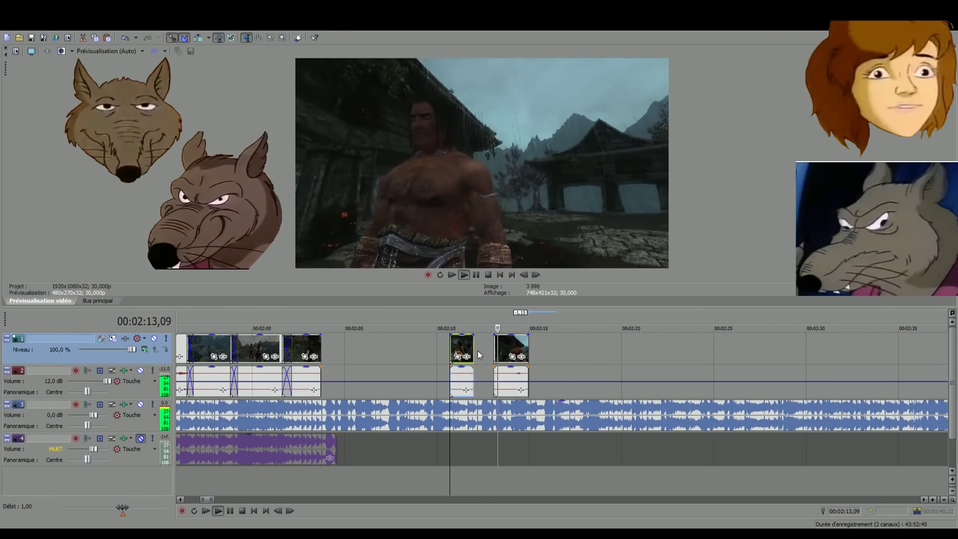
{"action": "key", "text": "space"}
{"action": "left_click_drag", "start_coordinate": [468, 349], "coordinate": [363, 354]}
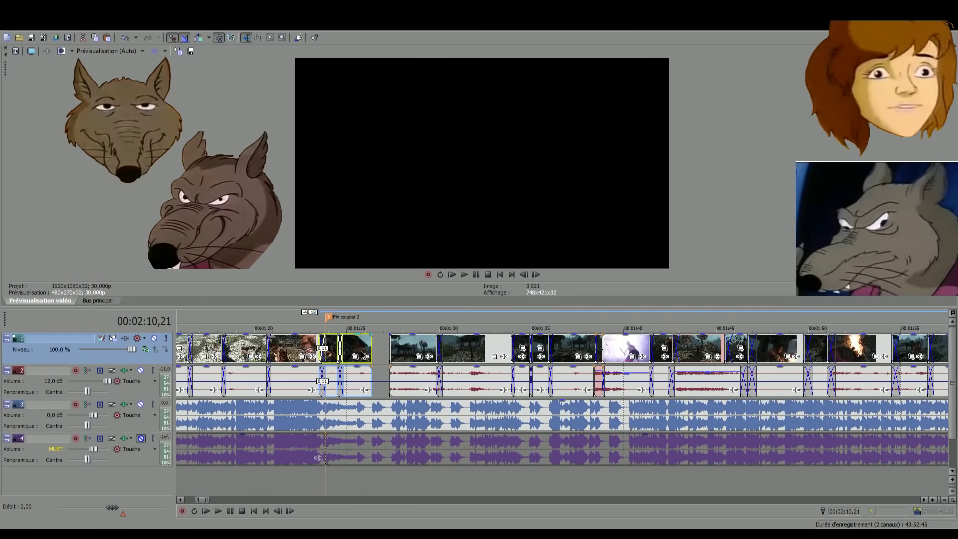
{"action": "left_click", "coordinate": [319, 481]}
Review the section around 1:23 and shift a video clip about one second later
{"action": "key", "text": "space"}
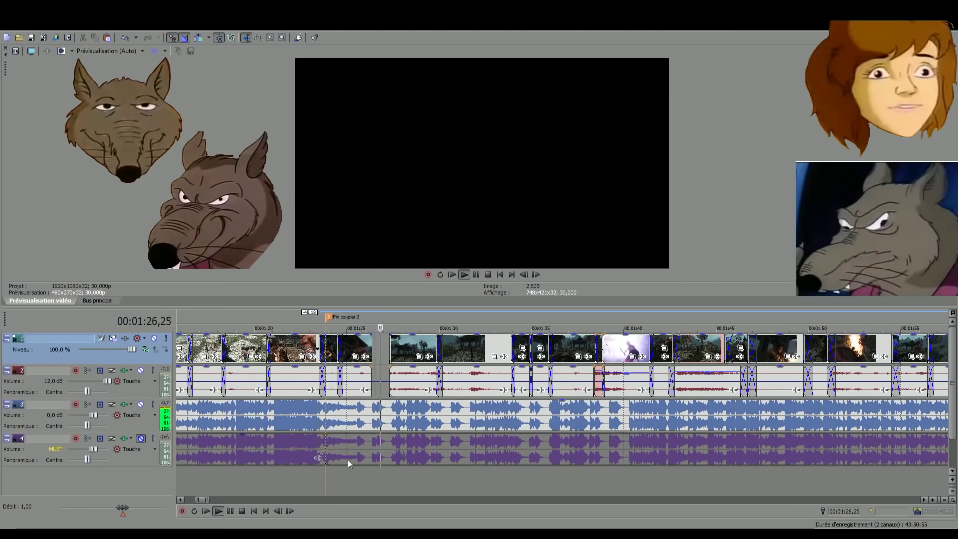
{"action": "key", "text": "space"}
{"action": "mouse_move", "coordinate": [357, 345]}
{"action": "left_mouse_down"}
{"action": "mouse_move", "coordinate": [379, 346]}
{"action": "mouse_move", "coordinate": [340, 345]}
{"action": "left_mouse_up"}
{"action": "left_click", "coordinate": [331, 481]}
{"action": "key", "text": "space"}
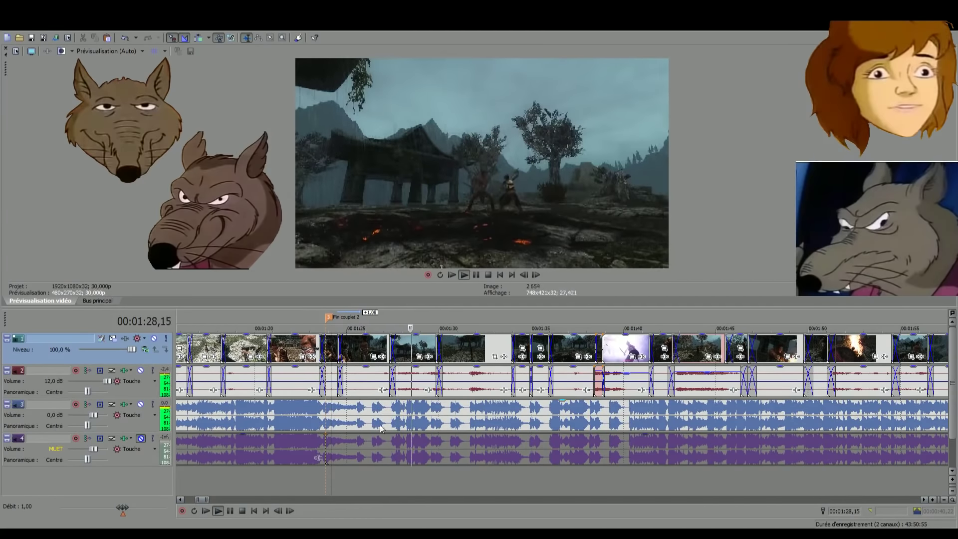
{"action": "scroll", "coordinate": [380, 428], "scroll_direction": "up", "scroll_amount": 3}
{"action": "key", "text": "space"}
{"action": "left_click", "coordinate": [416, 479]}
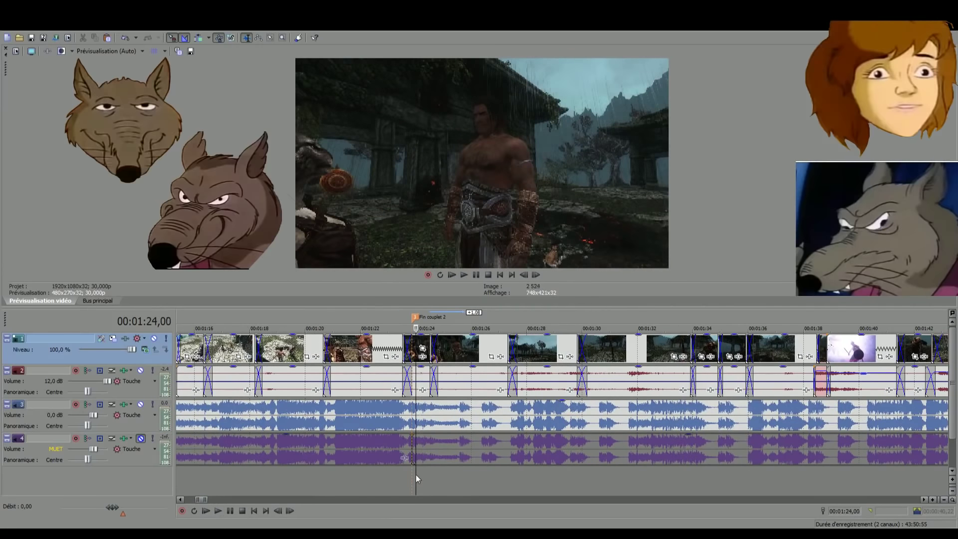
{"action": "scroll", "coordinate": [419, 468], "scroll_direction": "up", "scroll_amount": 3}
Delete the clip near 1:24 and slide the fire clip forward to fill the gap
{"action": "left_click", "coordinate": [567, 356]}
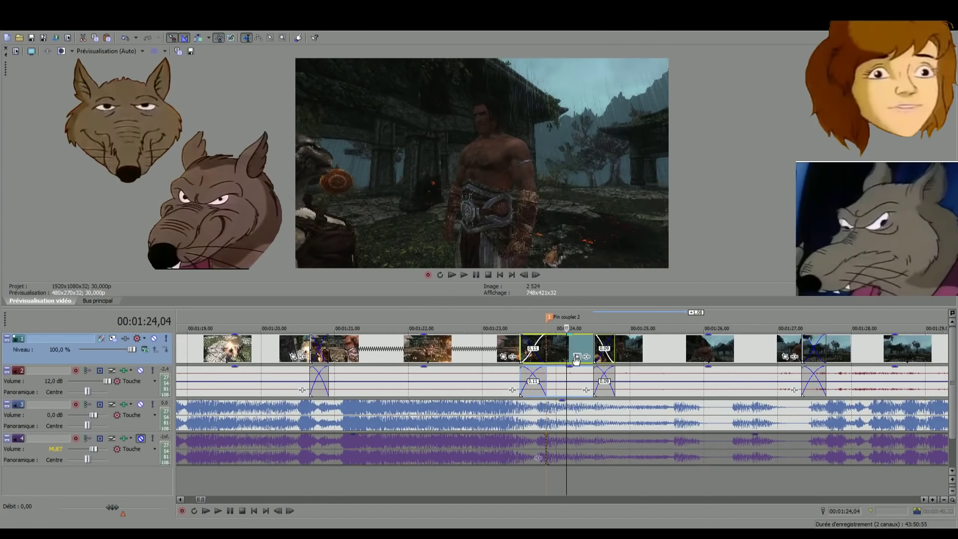
{"action": "key", "text": "Delete"}
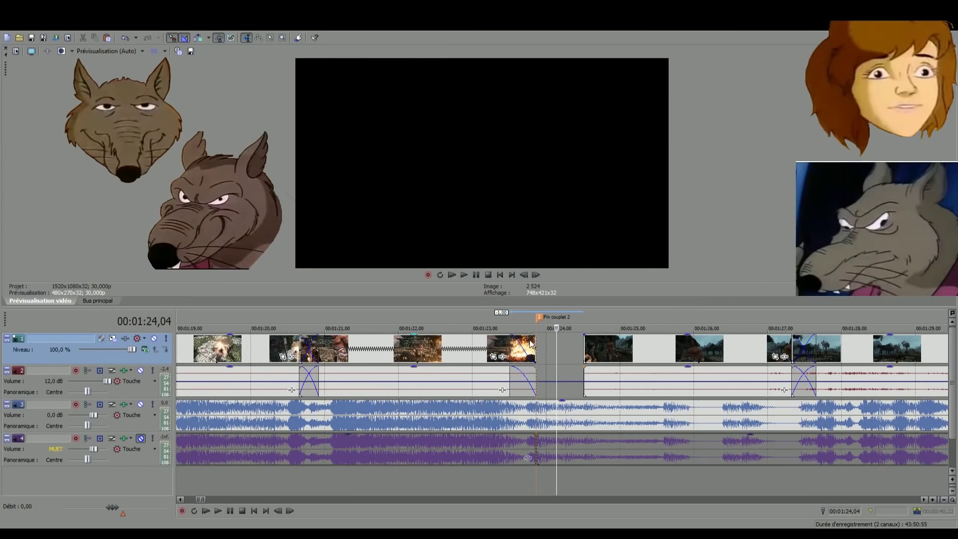
{"action": "left_click_drag", "start_coordinate": [531, 343], "coordinate": [617, 346]}
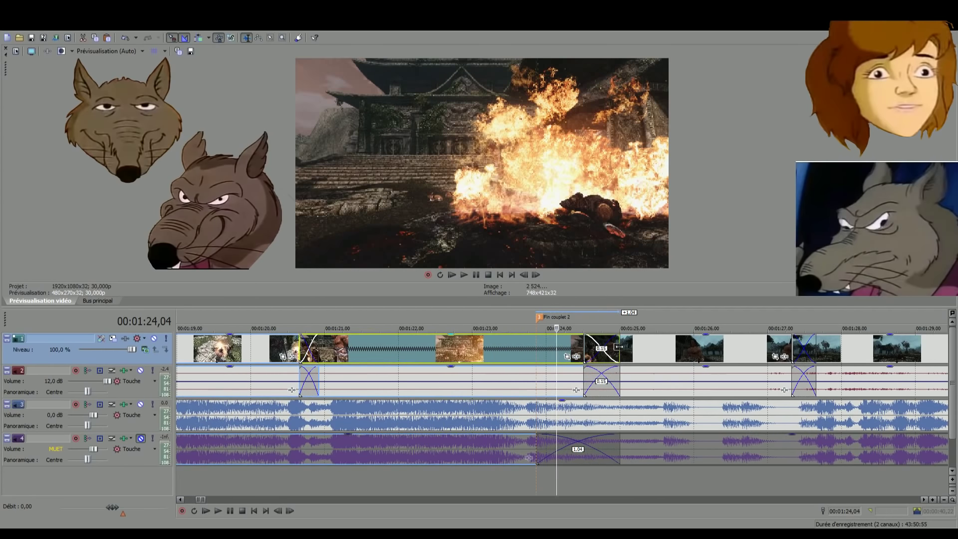
{"action": "left_click", "coordinate": [489, 492]}
{"action": "key", "text": "space"}
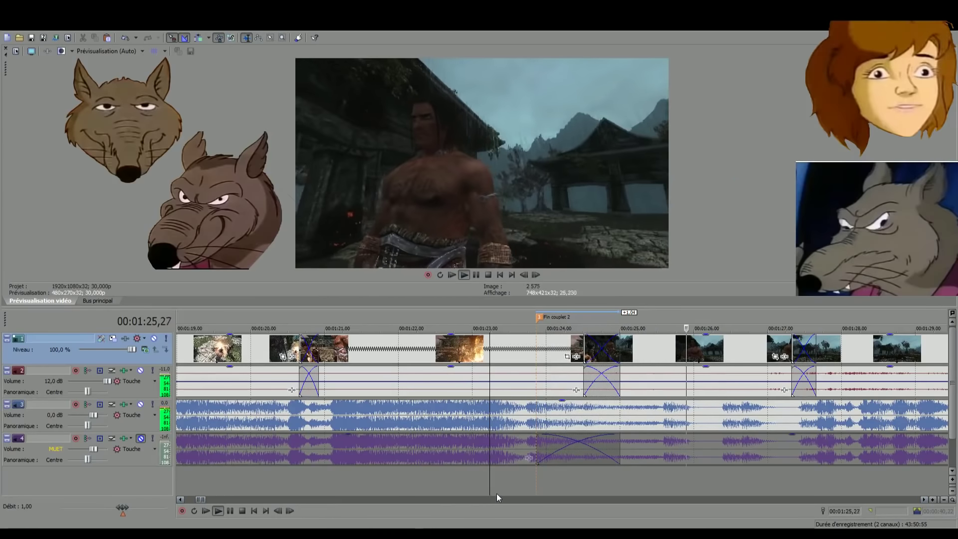
{"action": "key", "text": "space"}
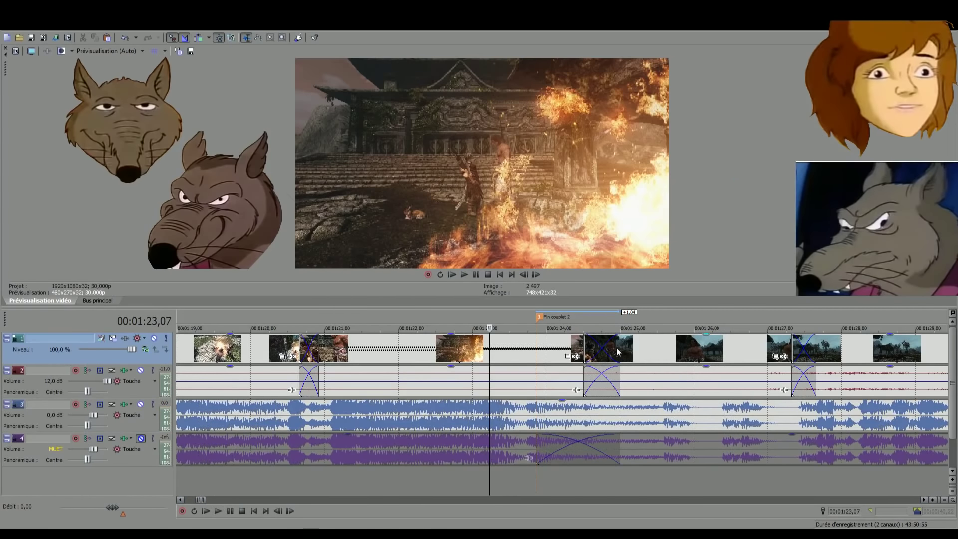
Slide the following clips earlier to widen the crossfade, then replay the transition
{"action": "left_click_drag", "start_coordinate": [617, 351], "coordinate": [576, 352]}
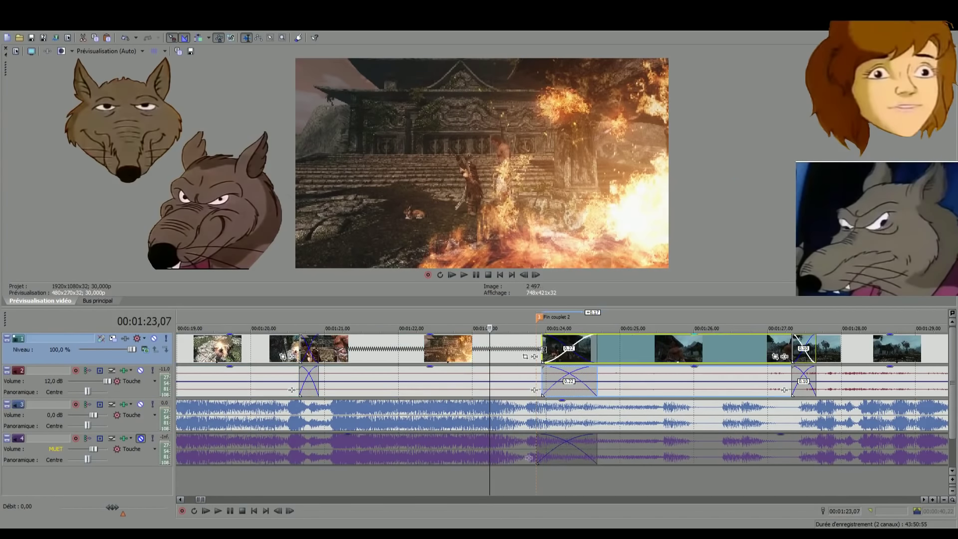
{"action": "left_click", "coordinate": [534, 478]}
{"action": "key", "text": "space"}
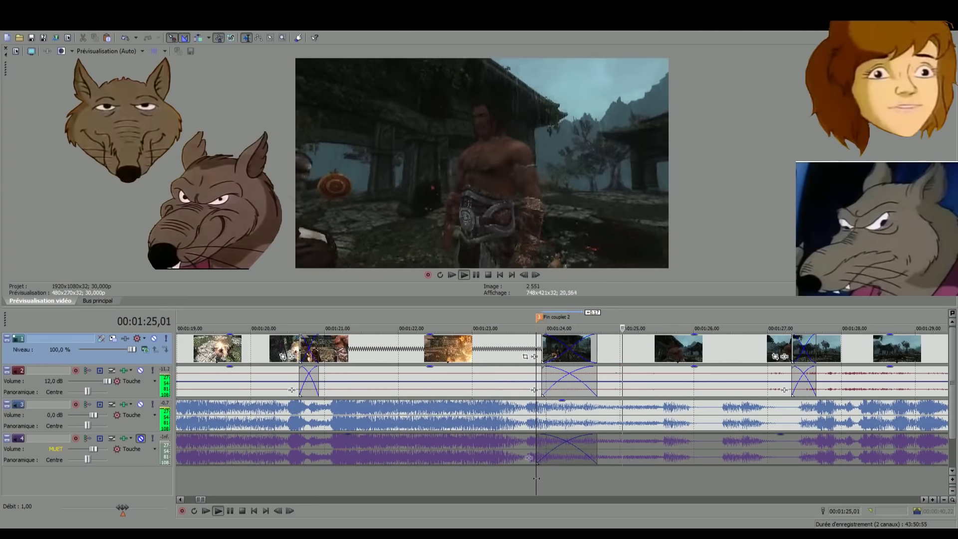
{"action": "key", "text": "space"}
{"action": "key", "text": "space"}
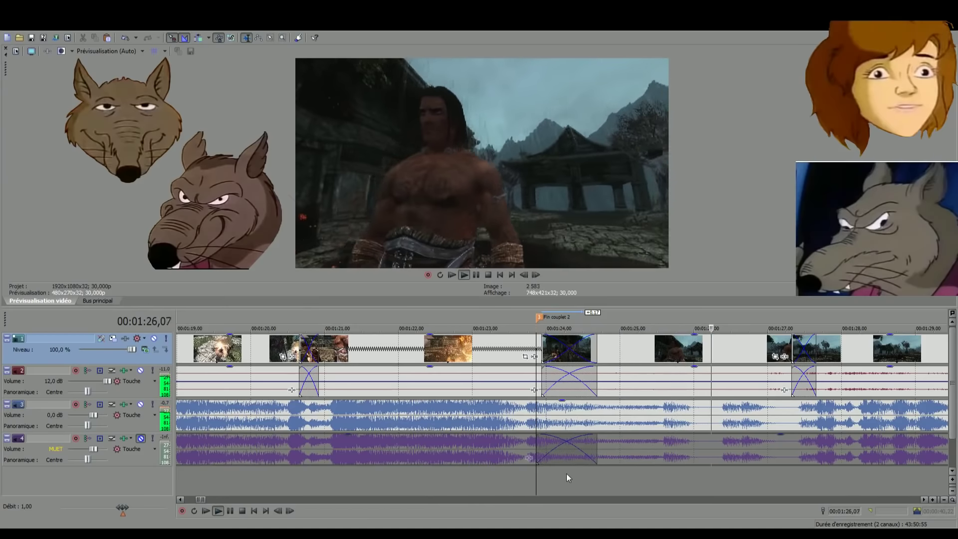
{"action": "key", "text": "space"}
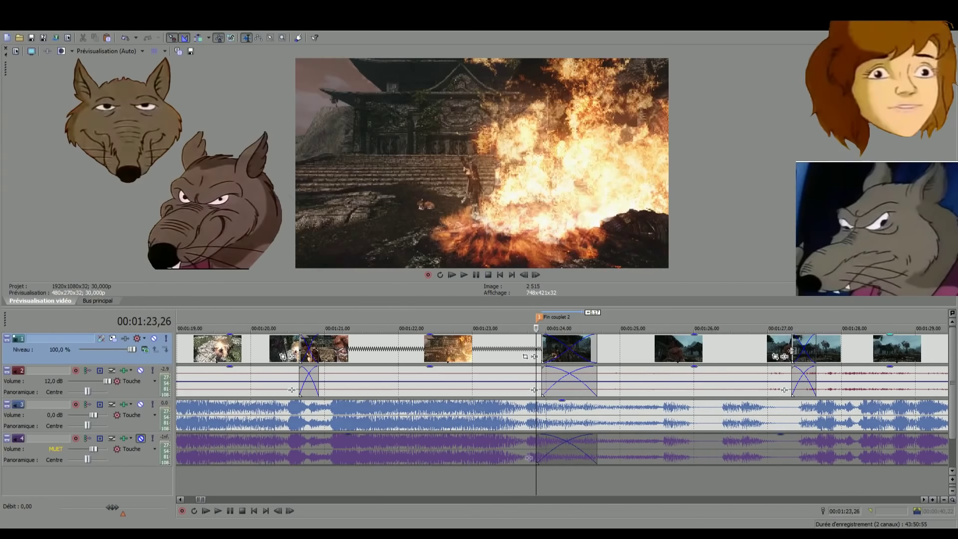
Fine-tune the clip edges to get roughly a one-second crossfade at the marker
{"action": "mouse_move", "coordinate": [815, 352]}
{"action": "left_mouse_down"}
{"action": "mouse_move", "coordinate": [846, 348]}
{"action": "mouse_move", "coordinate": [832, 345]}
{"action": "left_mouse_up"}
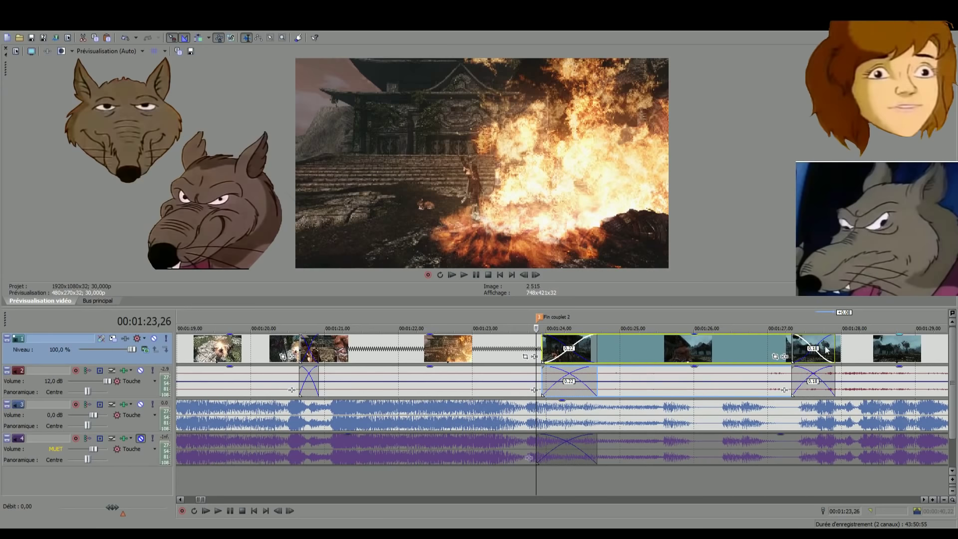
{"action": "left_click_drag", "start_coordinate": [727, 346], "coordinate": [707, 348]}
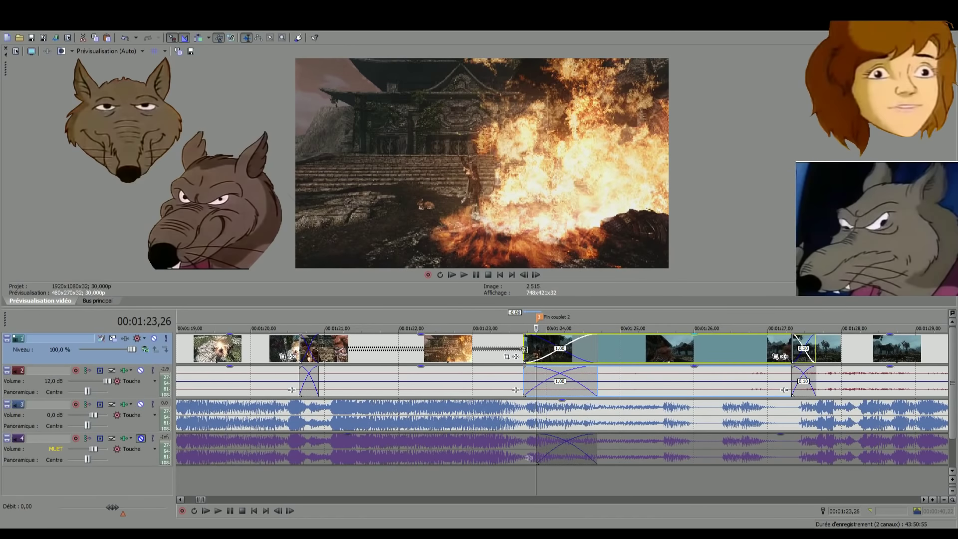
{"action": "left_click_drag", "start_coordinate": [524, 349], "coordinate": [552, 352]}
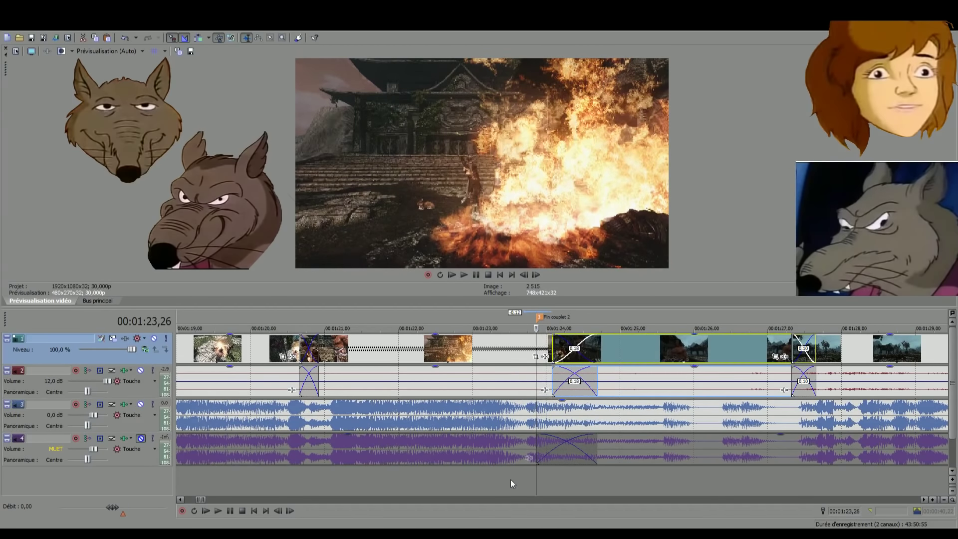
{"action": "left_click", "coordinate": [510, 480]}
{"action": "key", "text": "space"}
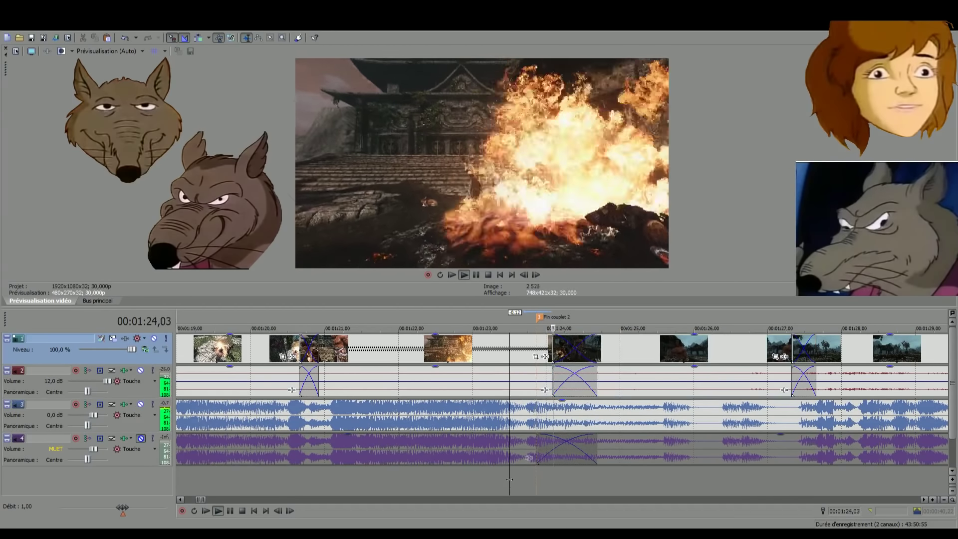
{"action": "left_click_drag", "start_coordinate": [553, 348], "coordinate": [529, 349]}
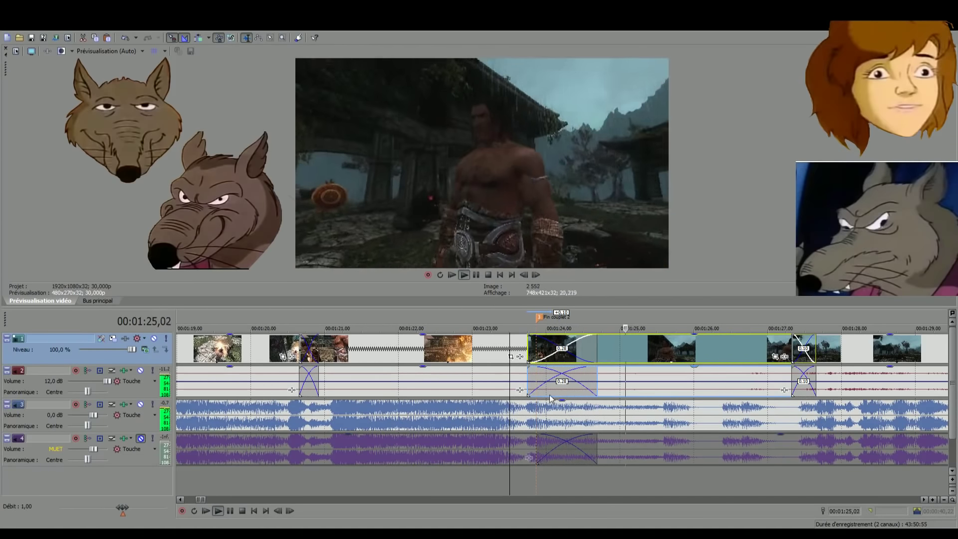
{"action": "key", "text": "space"}
{"action": "left_click_drag", "start_coordinate": [527, 349], "coordinate": [558, 350]}
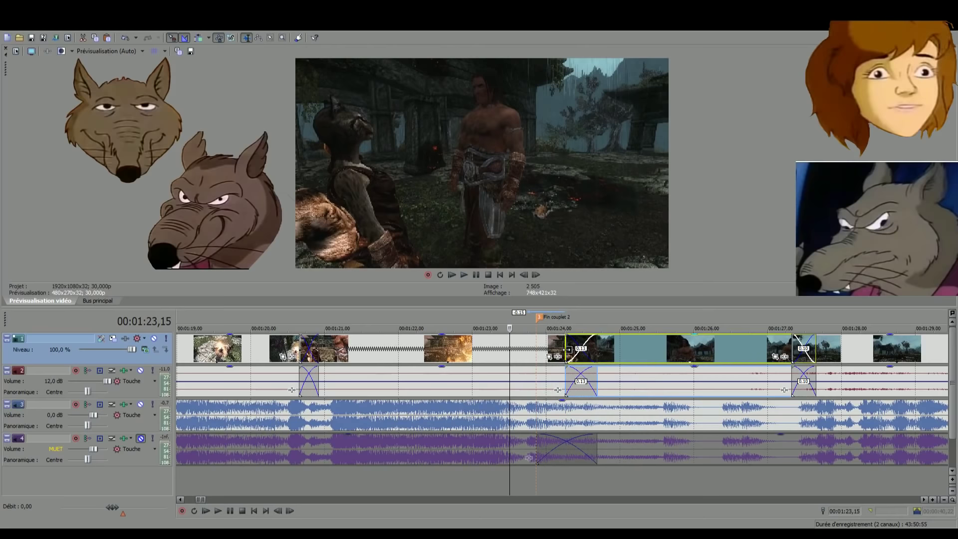
{"action": "left_click_drag", "start_coordinate": [567, 349], "coordinate": [524, 353]}
{"action": "scroll", "coordinate": [553, 457], "scroll_direction": "down", "scroll_amount": 5}
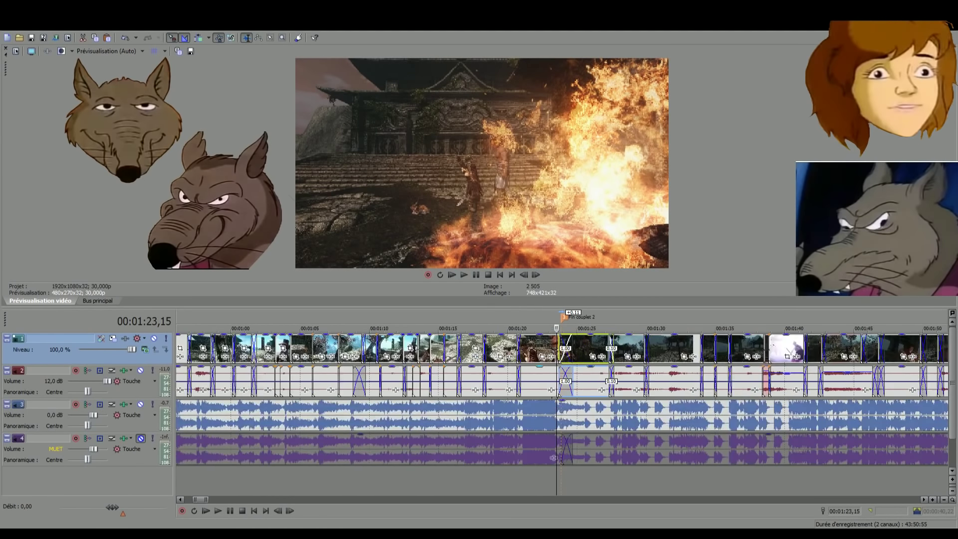
{"action": "scroll", "coordinate": [536, 449], "scroll_direction": "down", "scroll_amount": 4}
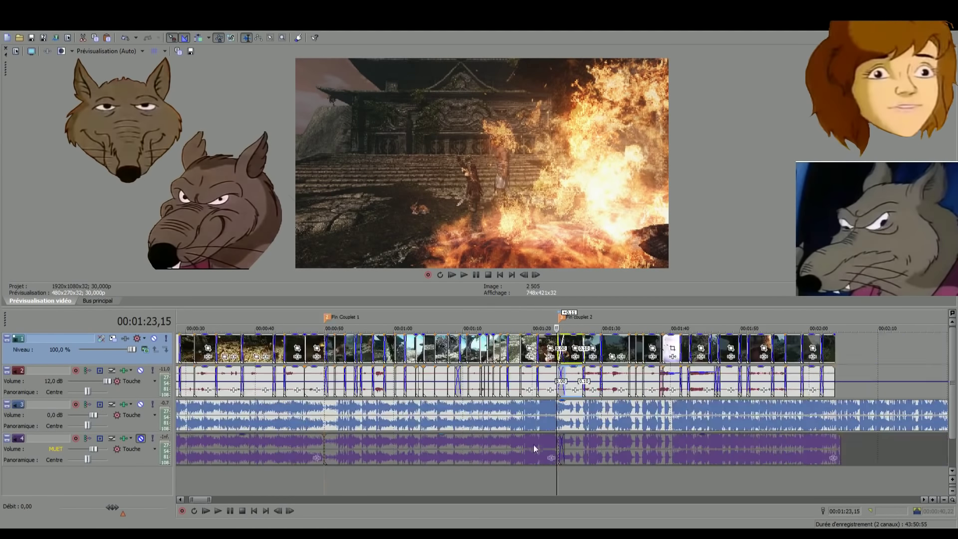
Select the track 4 and track 3 audio and set the loop region from 00:01:15,11 to 00:01:30,01
{"action": "double_click", "coordinate": [566, 452]}
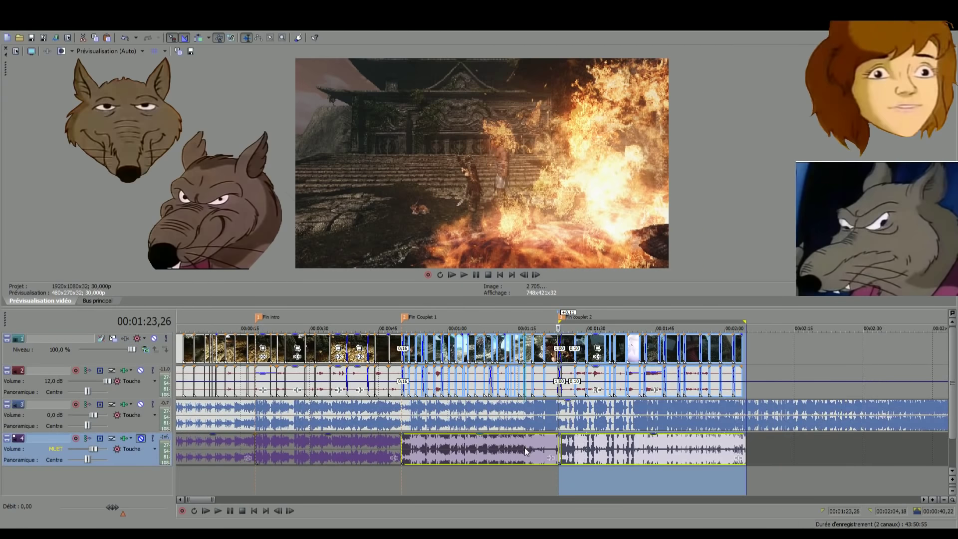
{"action": "left_click", "coordinate": [605, 415]}
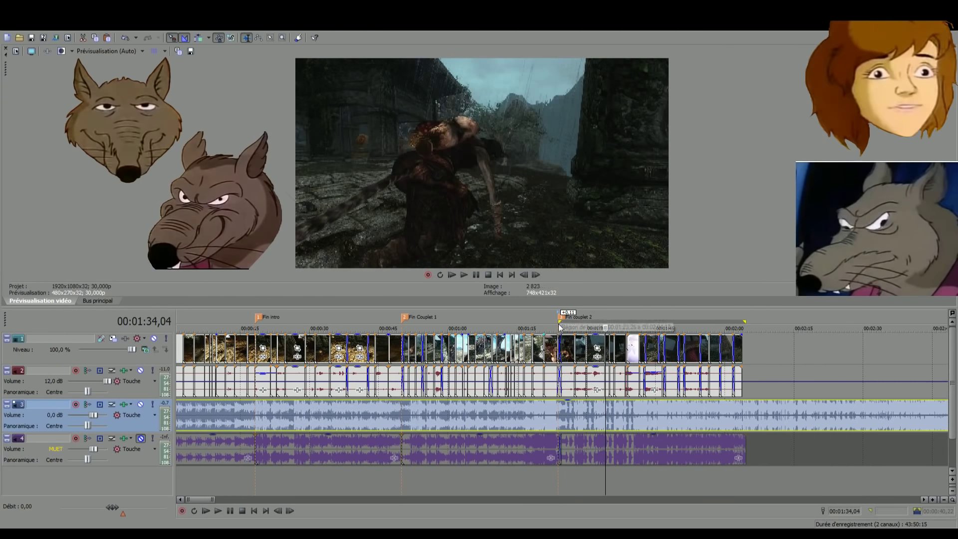
{"action": "left_click_drag", "start_coordinate": [565, 320], "coordinate": [525, 321]}
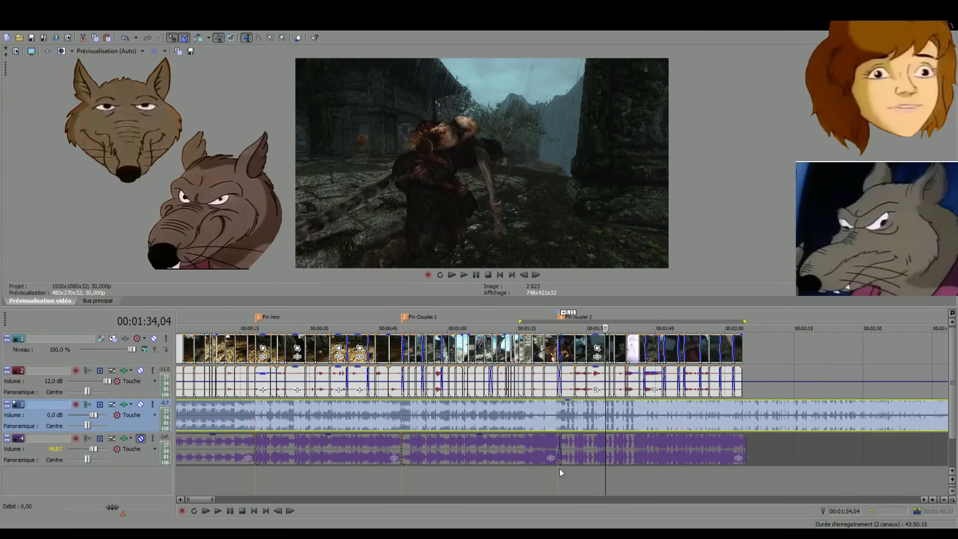
{"action": "left_click_drag", "start_coordinate": [743, 321], "coordinate": [583, 325]}
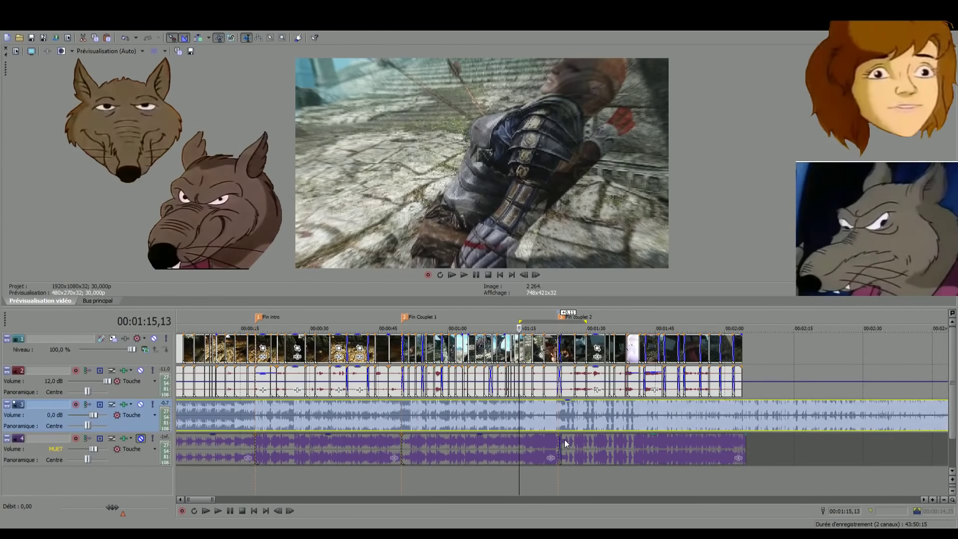
Play the looped 1:15–1:30 section to check the continuous music and crossfades
{"action": "key", "text": "space"}
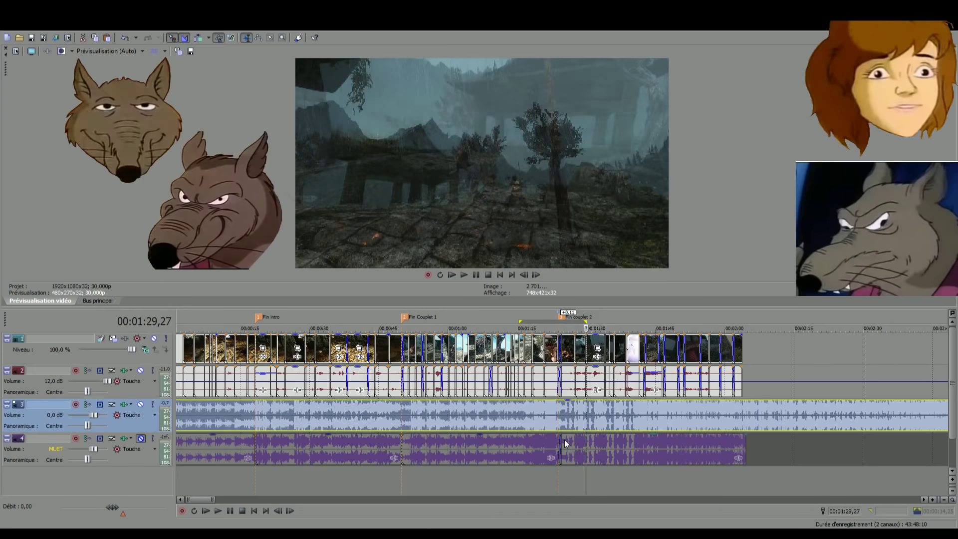
{"action": "key", "text": "space"}
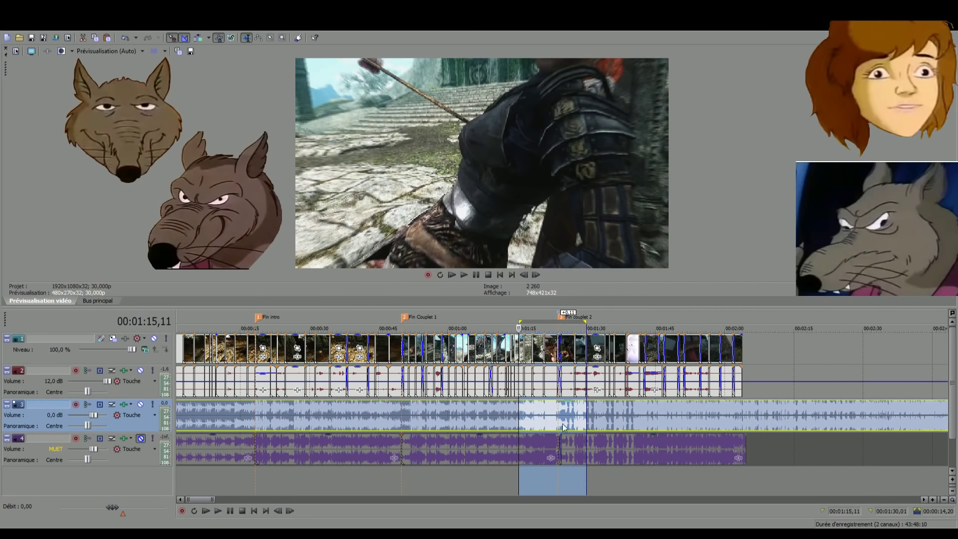
{"action": "scroll", "coordinate": [549, 480], "scroll_direction": "up", "scroll_amount": 5}
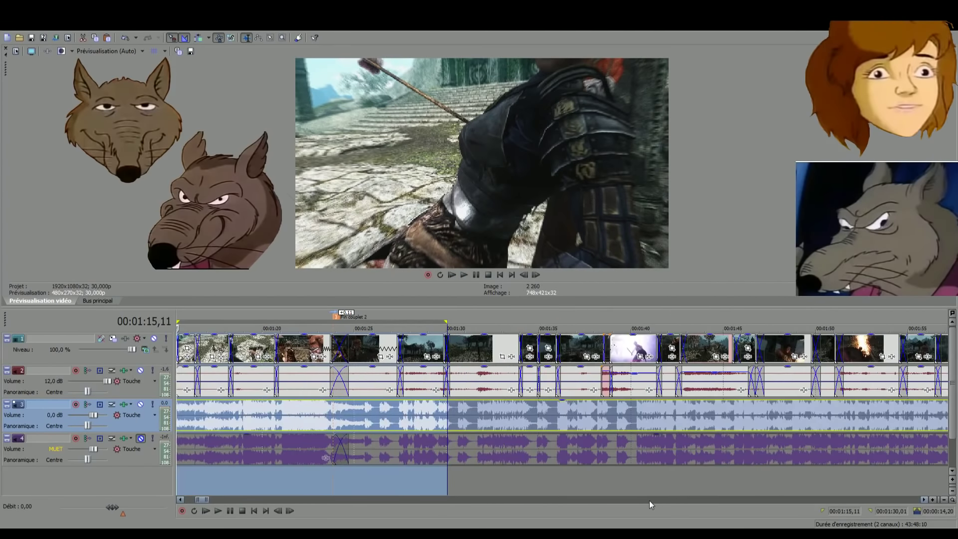
Preview the montage from 1:20, then the spare clips near 17:21 and the bear clip near 33:47
{"action": "left_click", "coordinate": [649, 501]}
{"action": "key", "text": "space"}
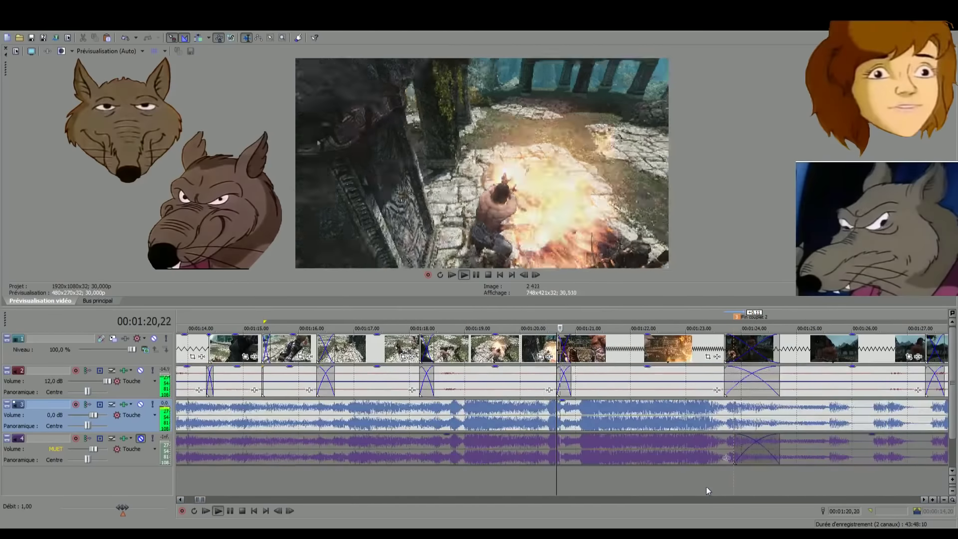
{"action": "scroll", "coordinate": [789, 489], "scroll_direction": "up", "scroll_amount": 5}
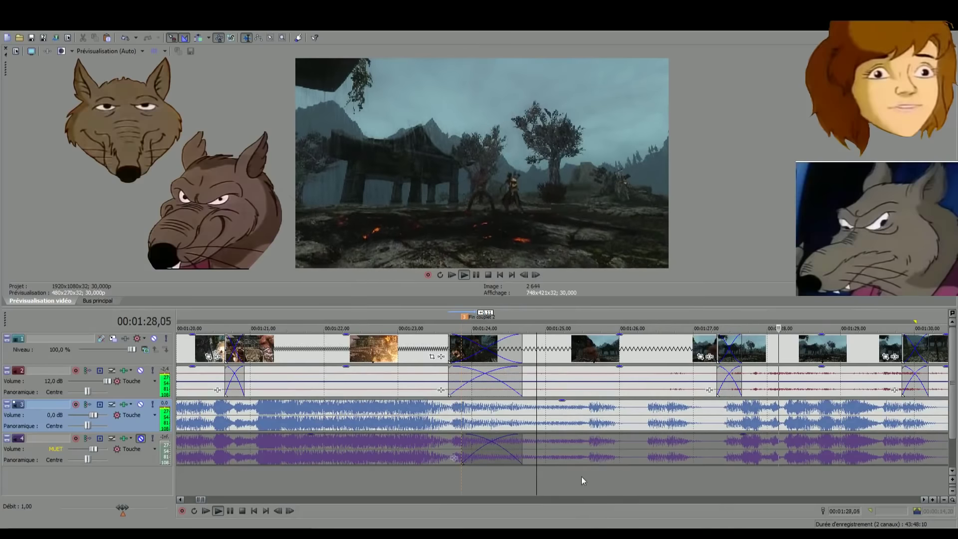
{"action": "scroll", "coordinate": [651, 466], "scroll_direction": "down", "scroll_amount": 10}
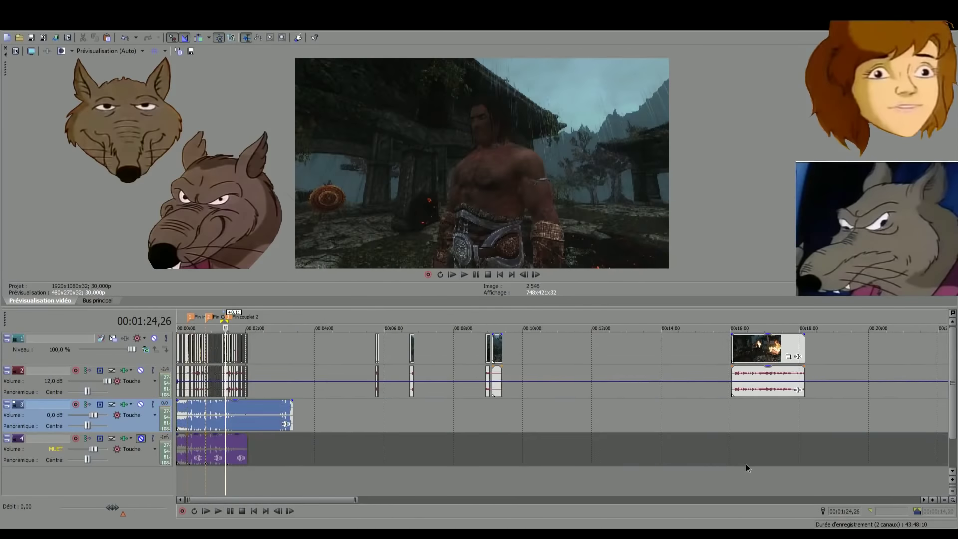
{"action": "left_click", "coordinate": [746, 463]}
{"action": "left_click", "coordinate": [768, 486]}
{"action": "left_click", "coordinate": [777, 486]}
{"action": "scroll", "coordinate": [776, 486], "scroll_direction": "down", "scroll_amount": 8}
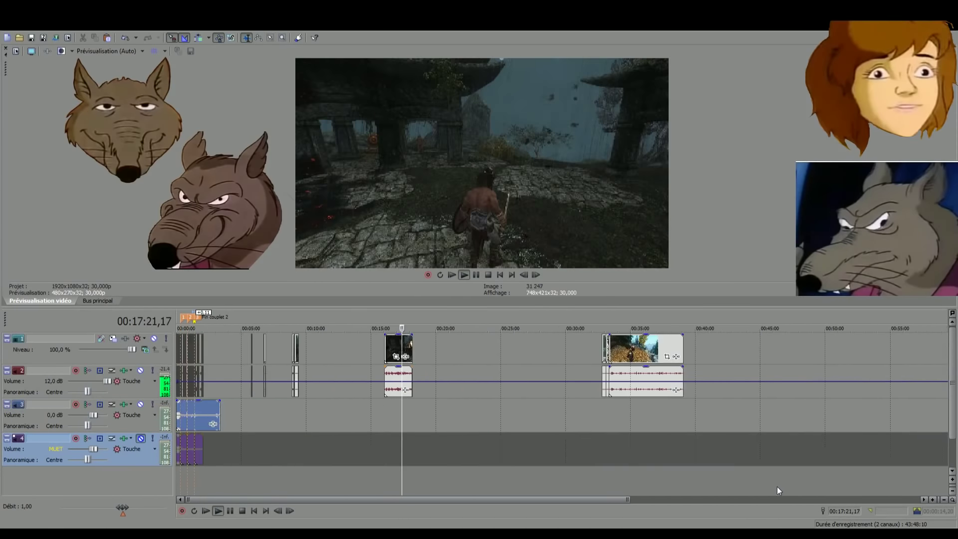
{"action": "key", "text": "space"}
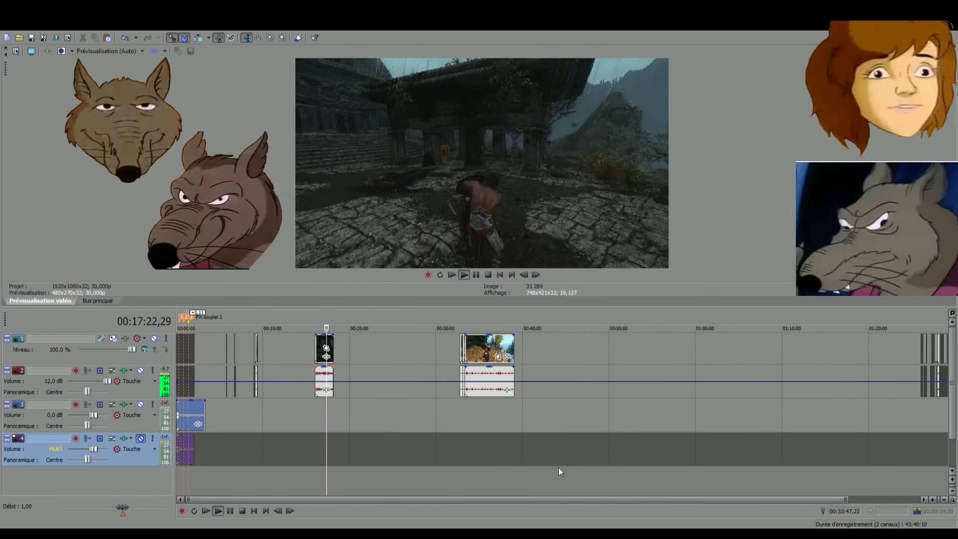
{"action": "scroll", "coordinate": [553, 439], "scroll_direction": "up", "scroll_amount": 5}
{"action": "left_click", "coordinate": [517, 420]}
{"action": "scroll", "coordinate": [473, 439], "scroll_direction": "down", "scroll_amount": 2}
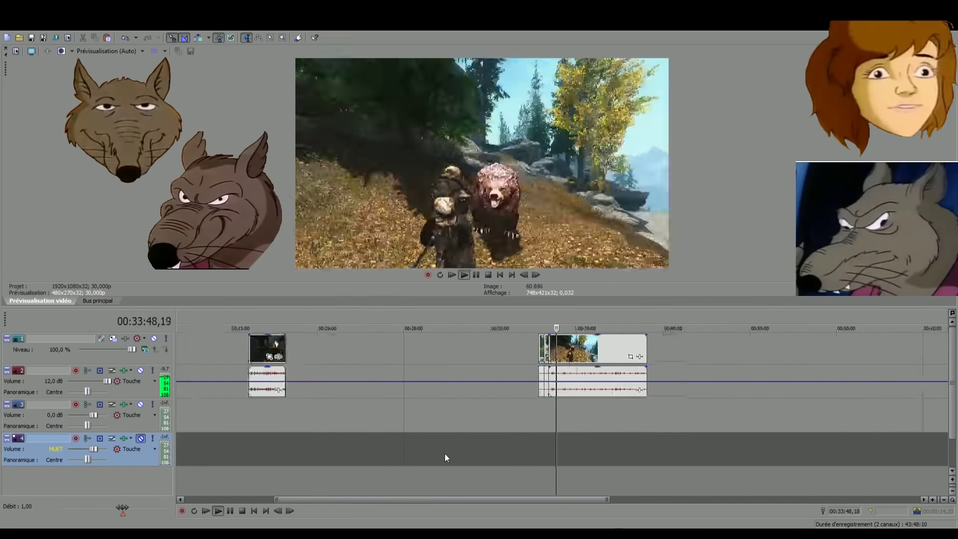
{"action": "scroll", "coordinate": [445, 454], "scroll_direction": "down", "scroll_amount": 3}
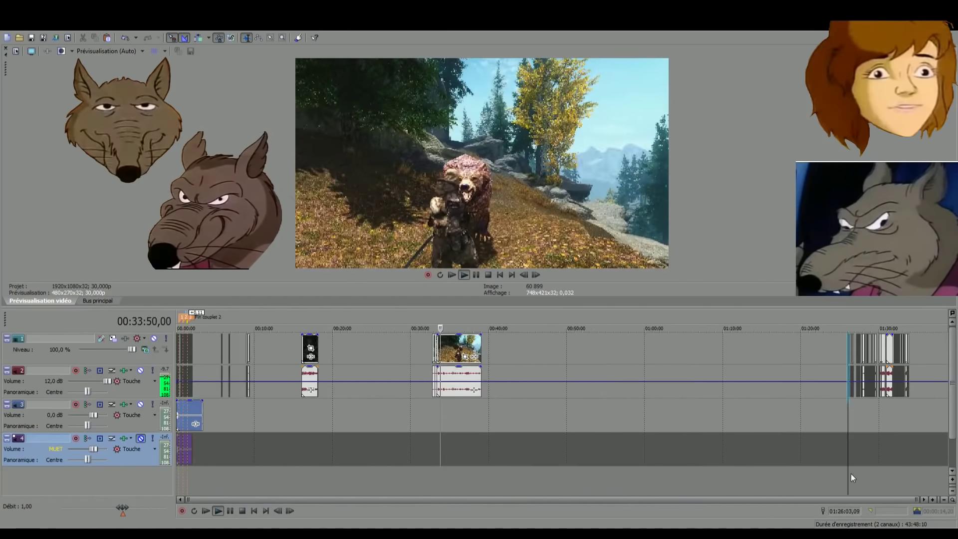
{"action": "scroll", "coordinate": [837, 480], "scroll_direction": "up", "scroll_amount": 10}
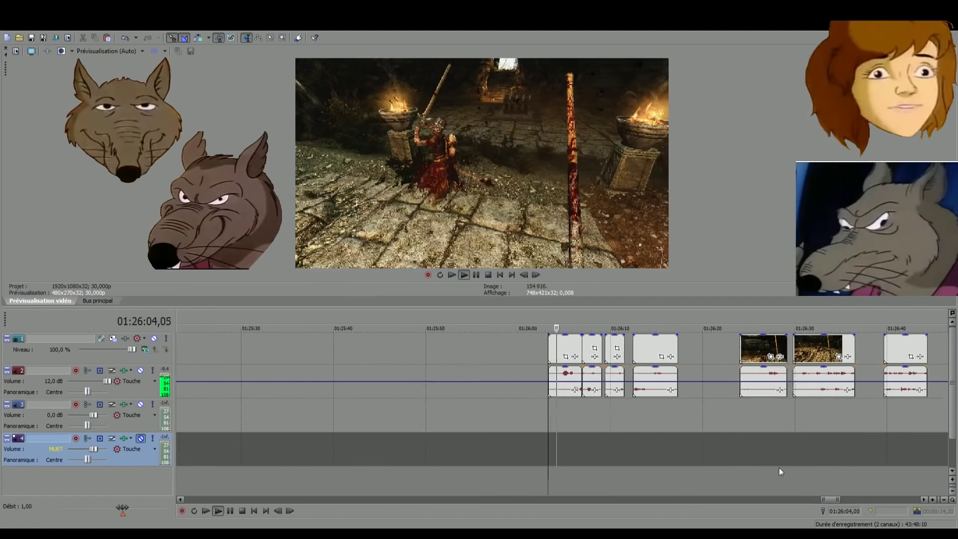
Play the spare footage from the clip edge at 01:26:06 through about 01:27:46
{"action": "left_click", "coordinate": [585, 471]}
{"action": "key", "text": "space"}
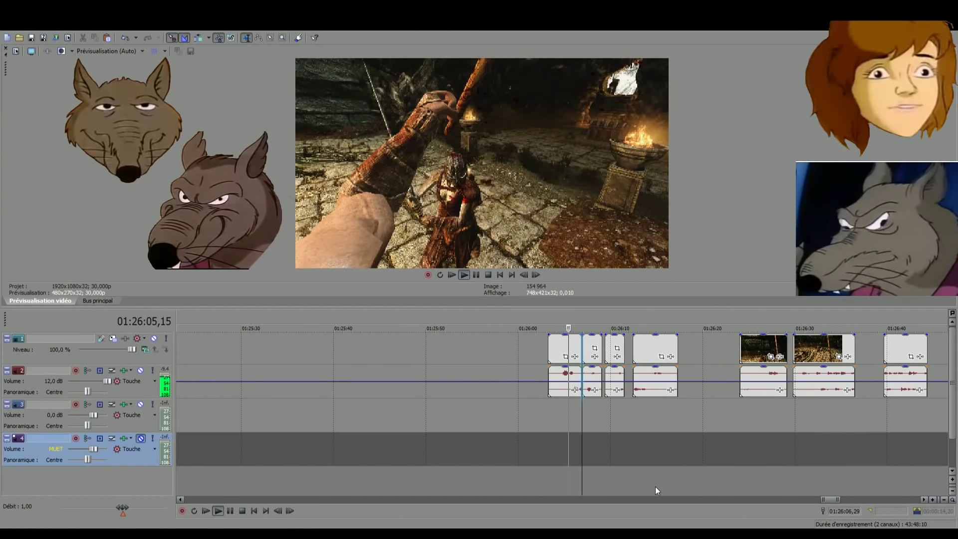
{"action": "key", "text": "space"}
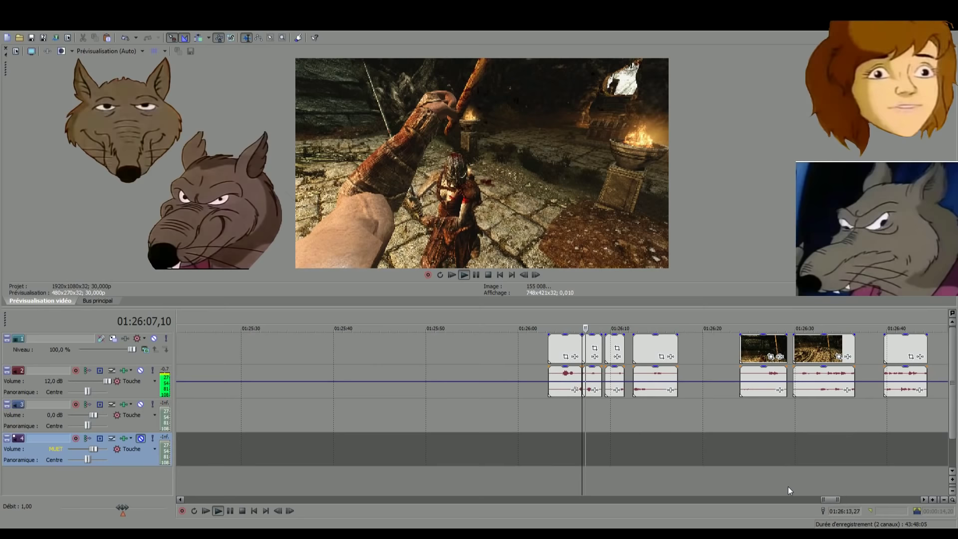
{"action": "scroll", "coordinate": [789, 486], "scroll_direction": "down", "scroll_amount": 5}
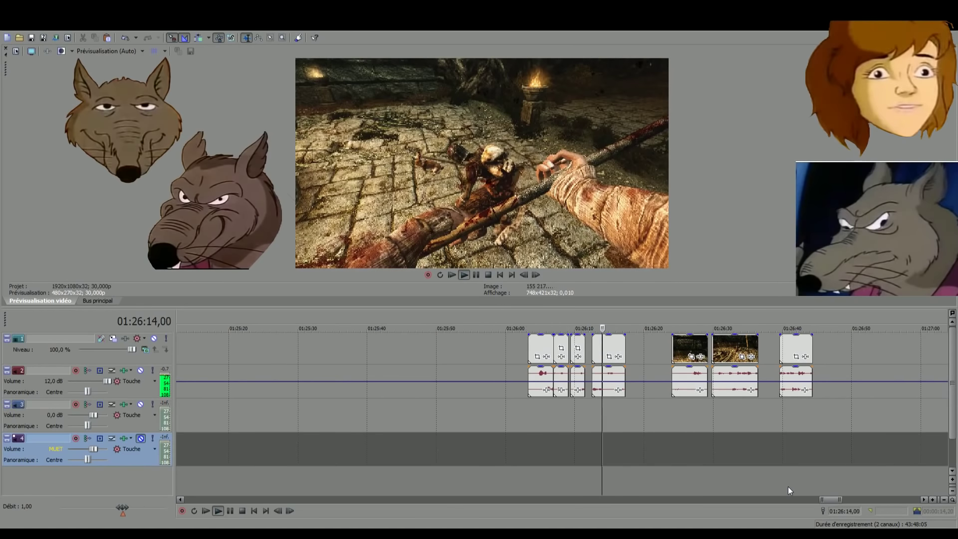
{"action": "left_click", "coordinate": [688, 488]}
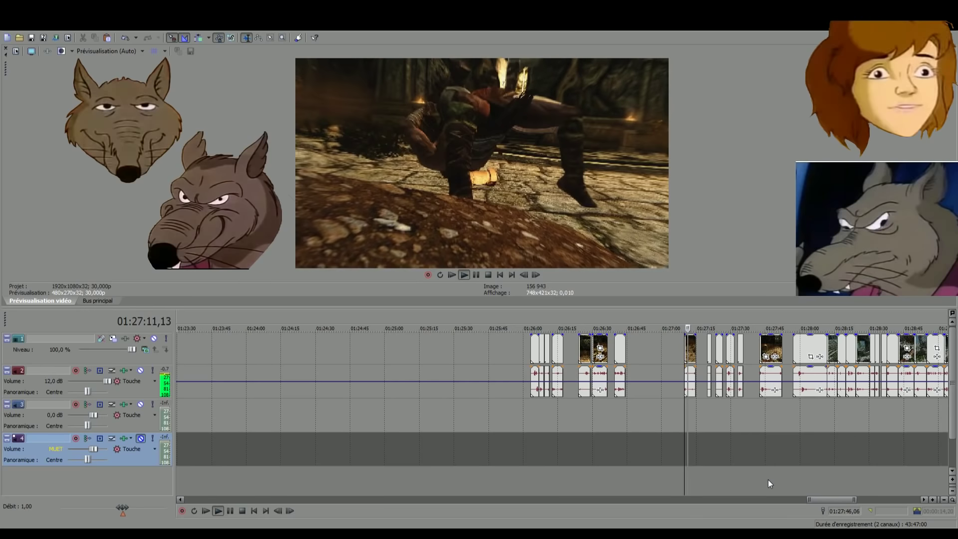
{"action": "left_click", "coordinate": [768, 480]}
{"action": "scroll", "coordinate": [767, 480], "scroll_direction": "down", "scroll_amount": 2}
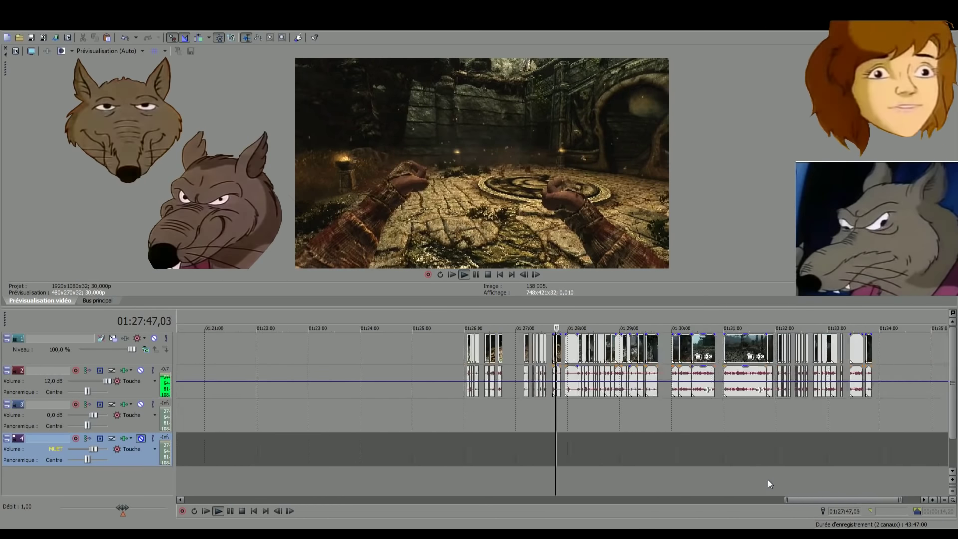
{"action": "scroll", "coordinate": [598, 474], "scroll_direction": "up", "scroll_amount": 2}
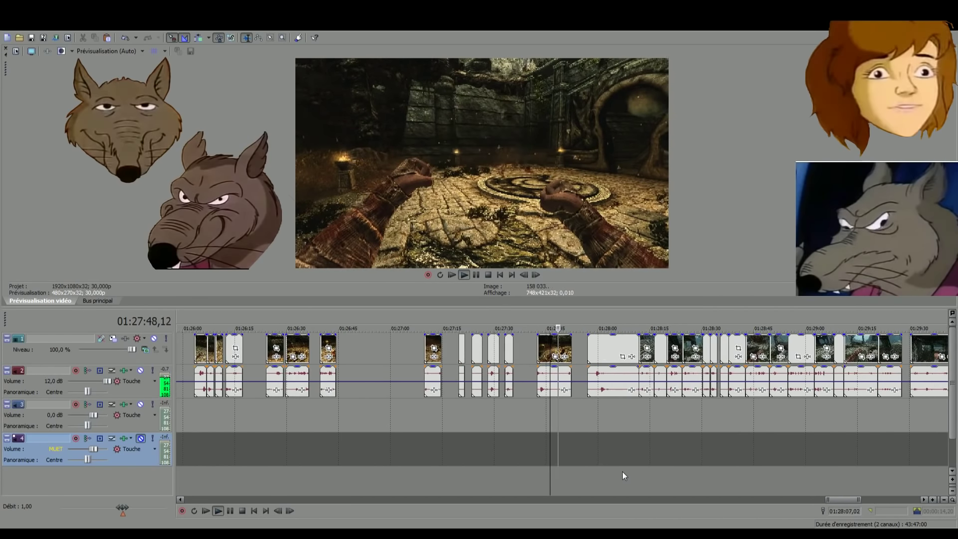
Skip through the clips at 01:28:07, 01:28:26, 01:28:39, 01:28:59 and 01:29:12
{"action": "left_click", "coordinate": [622, 471]}
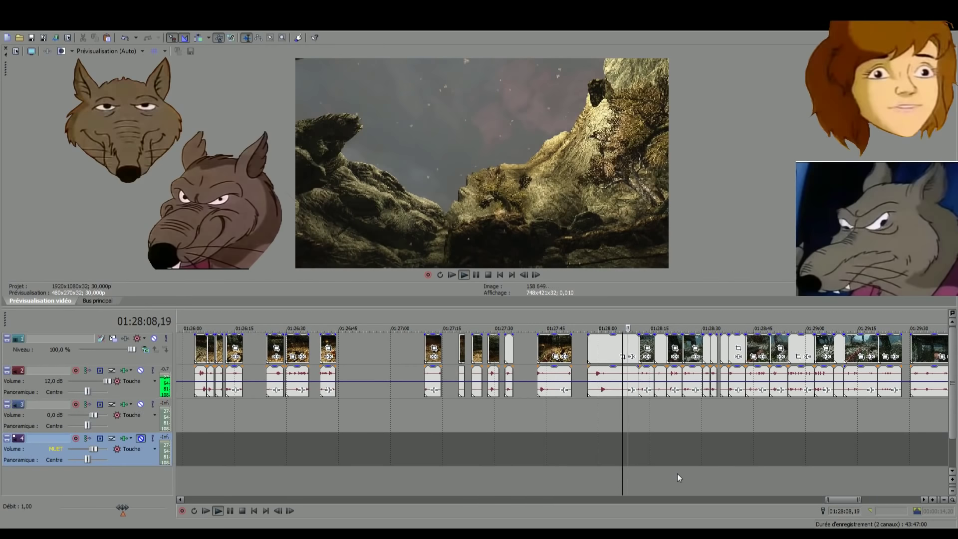
{"action": "scroll", "coordinate": [673, 476], "scroll_direction": "up", "scroll_amount": 1}
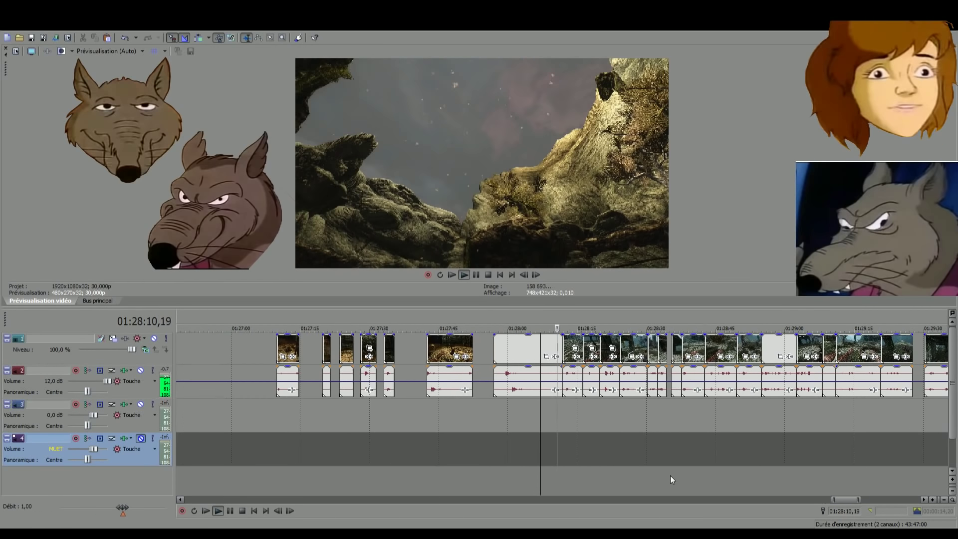
{"action": "scroll", "coordinate": [670, 475], "scroll_direction": "up", "scroll_amount": 1}
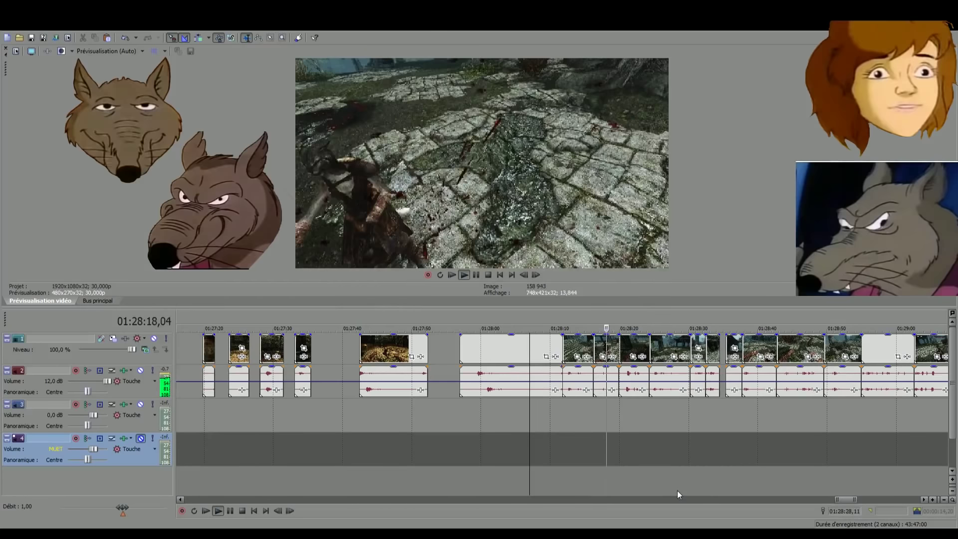
{"action": "left_click", "coordinate": [660, 484]}
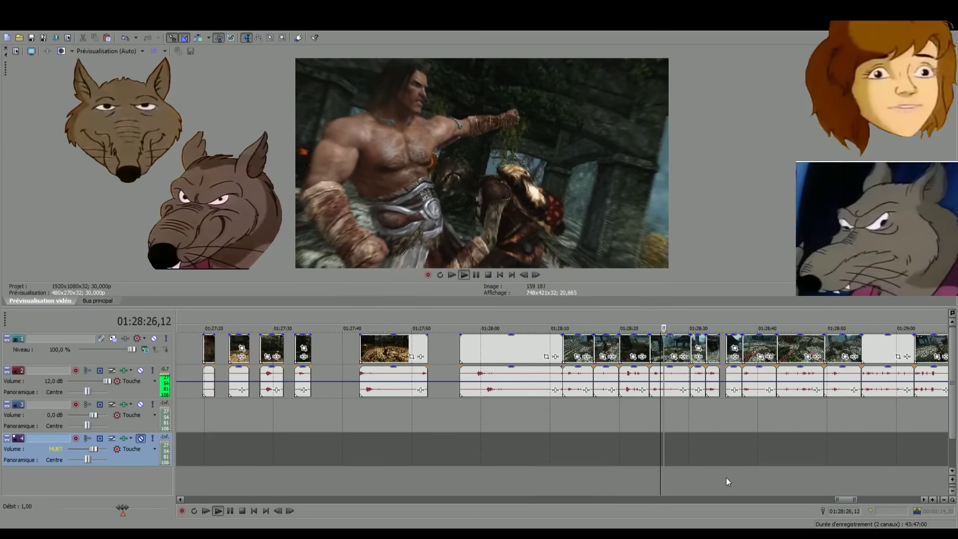
{"action": "left_click", "coordinate": [755, 481]}
{"action": "scroll", "coordinate": [756, 480], "scroll_direction": "down", "scroll_amount": 2}
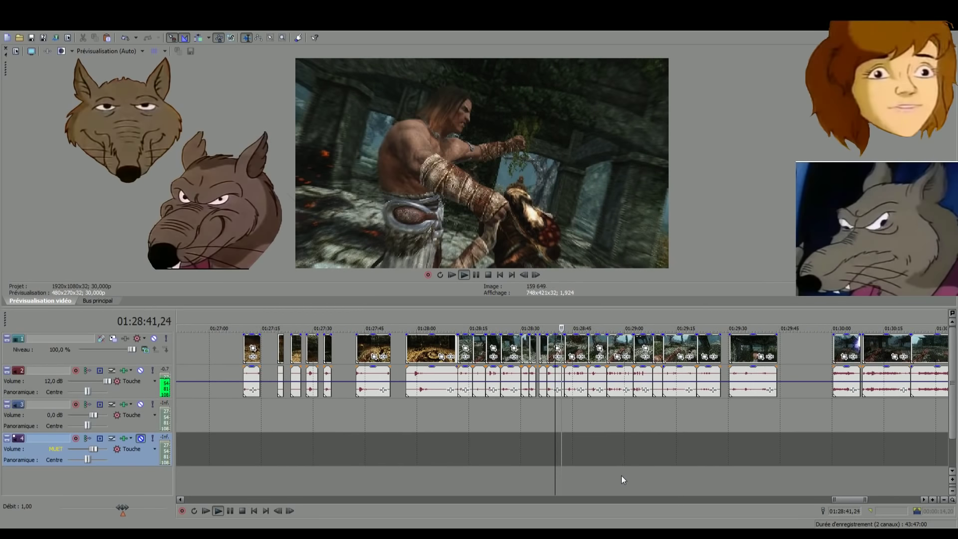
{"action": "left_click", "coordinate": [668, 478]}
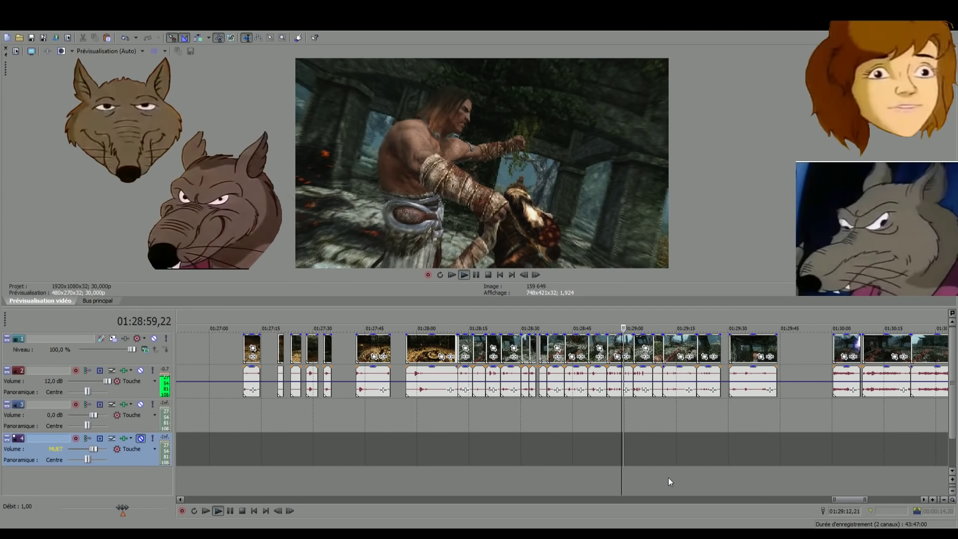
{"action": "left_click", "coordinate": [740, 481]}
{"action": "scroll", "coordinate": [746, 480], "scroll_direction": "up", "scroll_amount": 3}
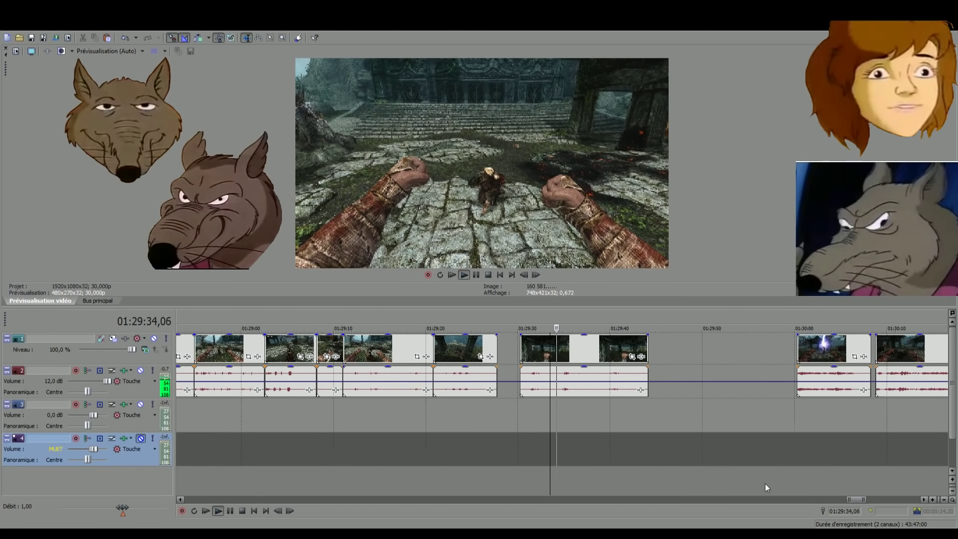
Preview the spare clips from 01:30:02 through 01:30:48 up to the clip at 01:31:04
{"action": "left_click", "coordinate": [821, 483]}
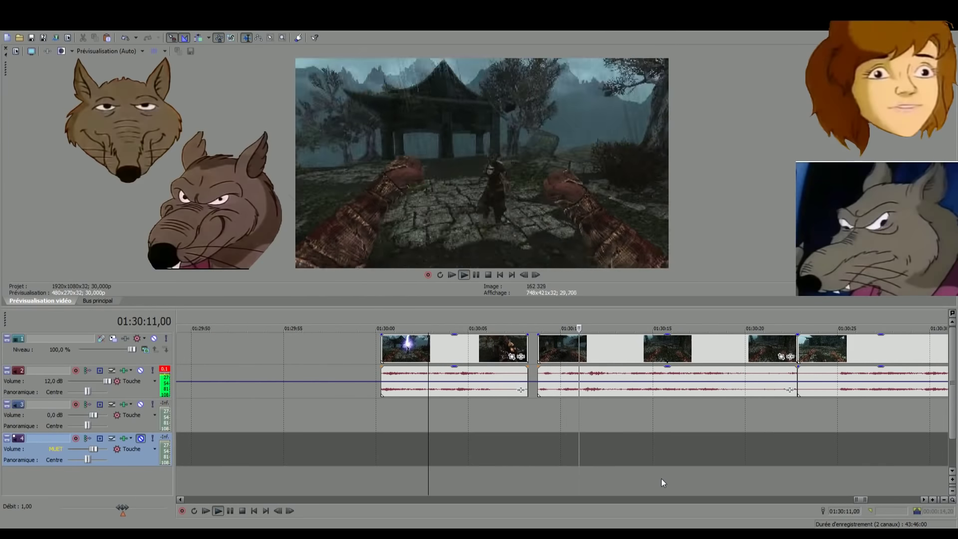
{"action": "left_click", "coordinate": [654, 477]}
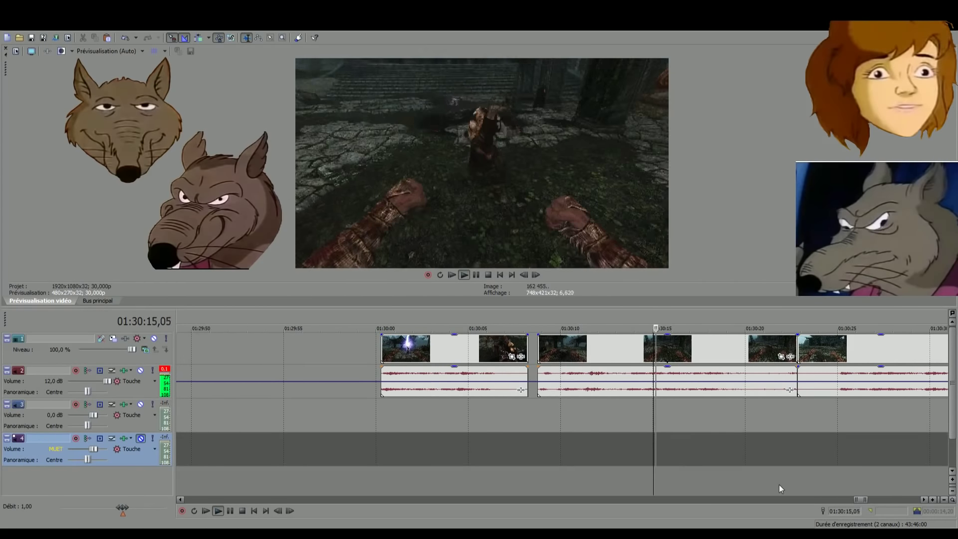
{"action": "left_click", "coordinate": [809, 480]}
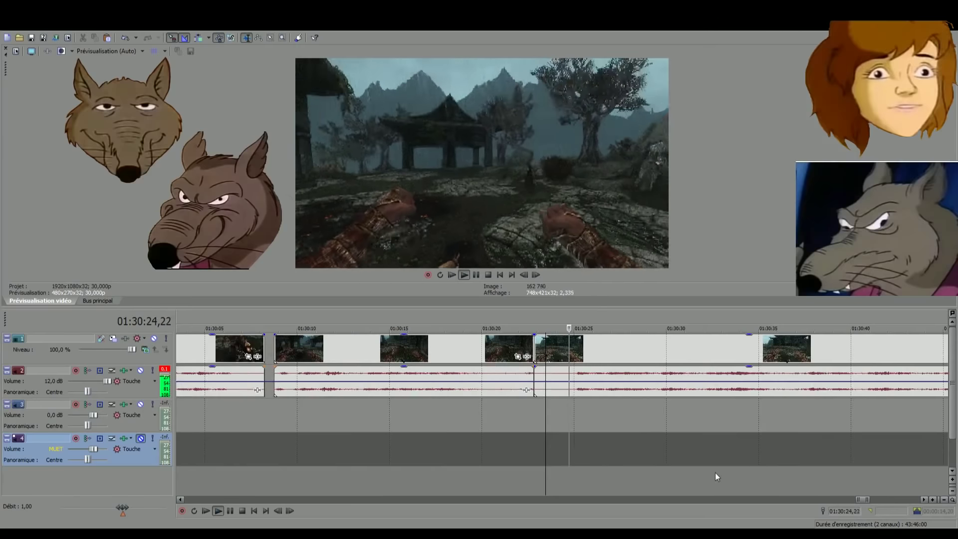
{"action": "left_click", "coordinate": [714, 472]}
{"action": "scroll", "coordinate": [714, 472], "scroll_direction": "down", "scroll_amount": 1}
{"action": "left_click", "coordinate": [649, 474]}
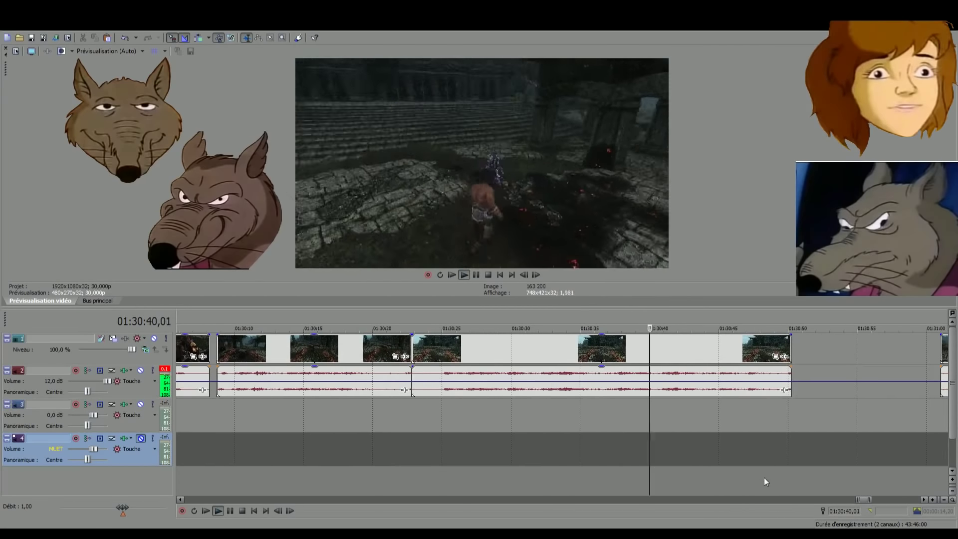
{"action": "left_click", "coordinate": [773, 474]}
{"action": "scroll", "coordinate": [774, 471], "scroll_direction": "down", "scroll_amount": 2}
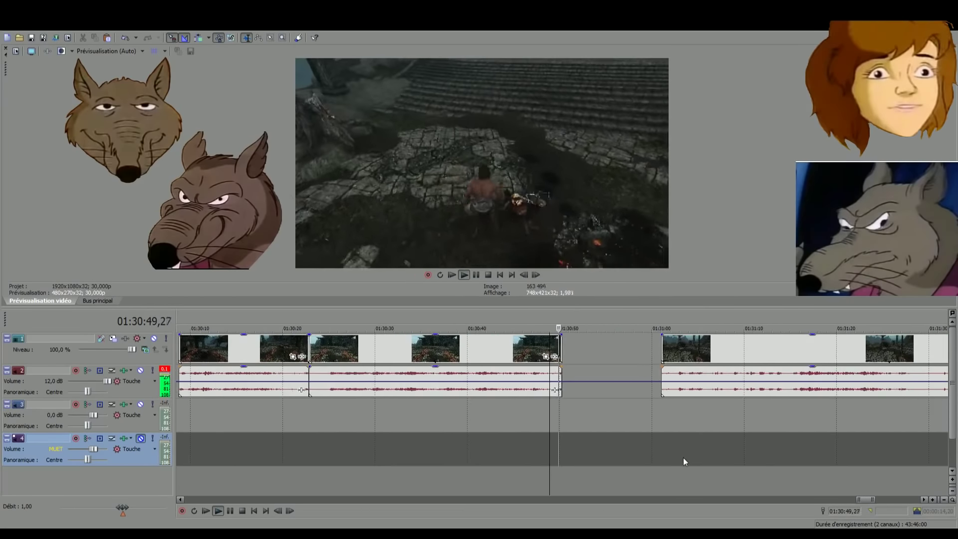
{"action": "left_click", "coordinate": [691, 471]}
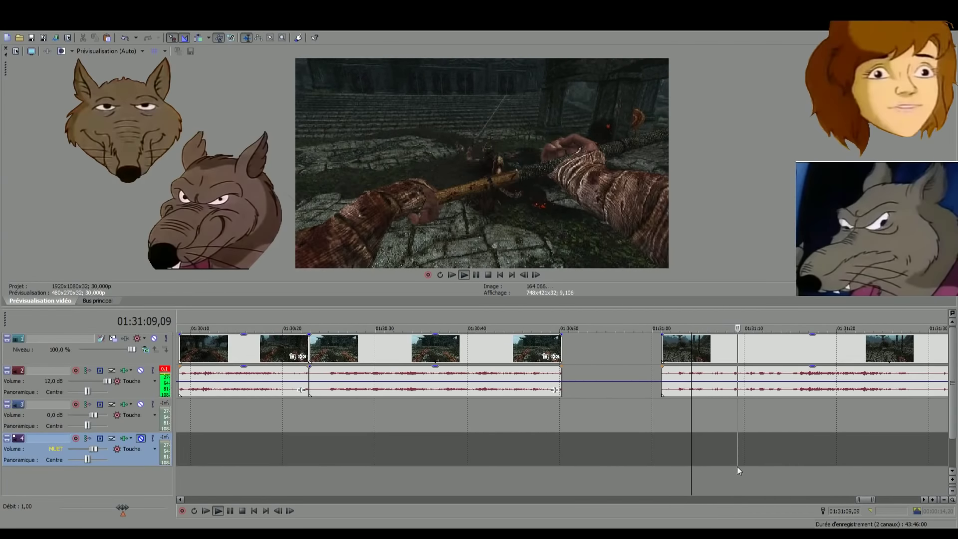
Replay the short clip near 01:31:00, then drag it back to around 01:17
{"action": "left_click", "coordinate": [663, 480]}
{"action": "scroll", "coordinate": [683, 483], "scroll_direction": "up", "scroll_amount": 2}
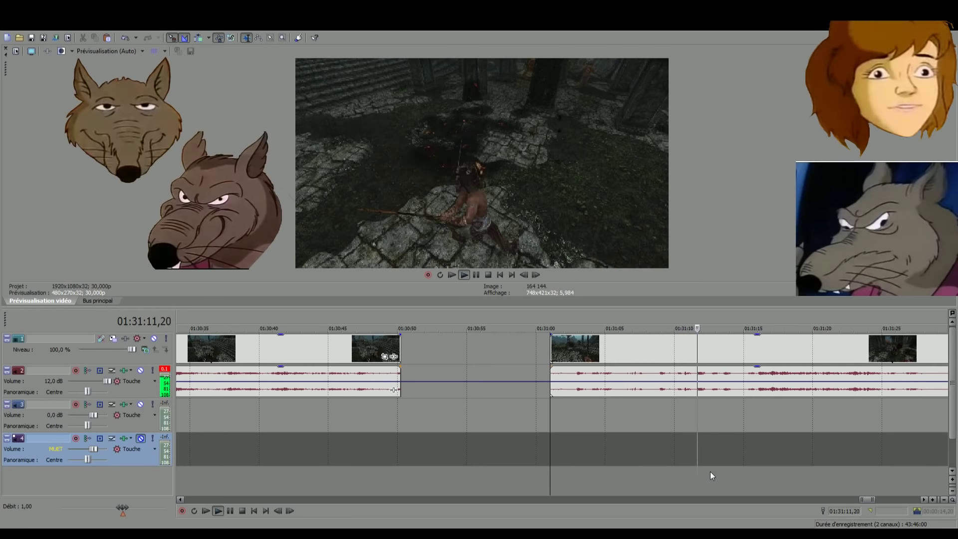
{"action": "scroll", "coordinate": [705, 477], "scroll_direction": "down", "scroll_amount": 5}
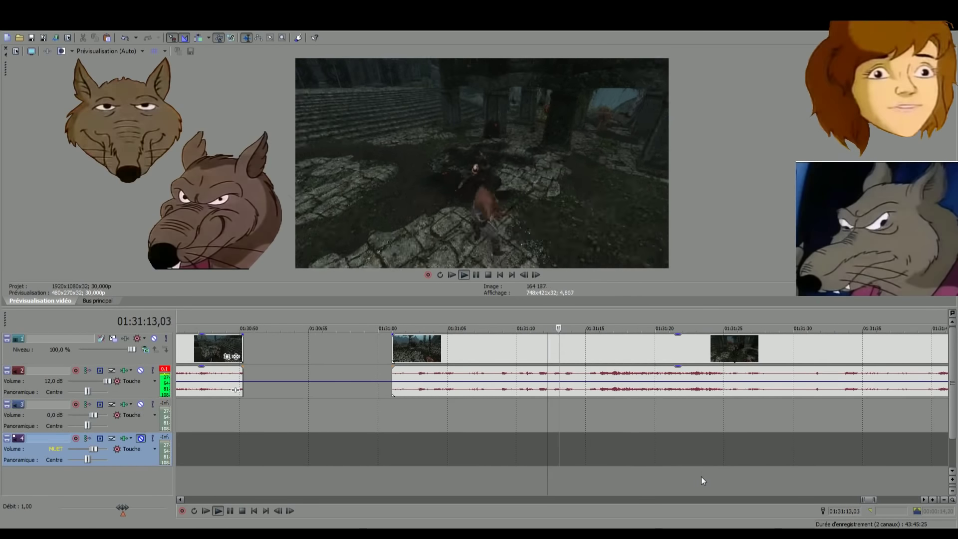
{"action": "left_click", "coordinate": [738, 477]}
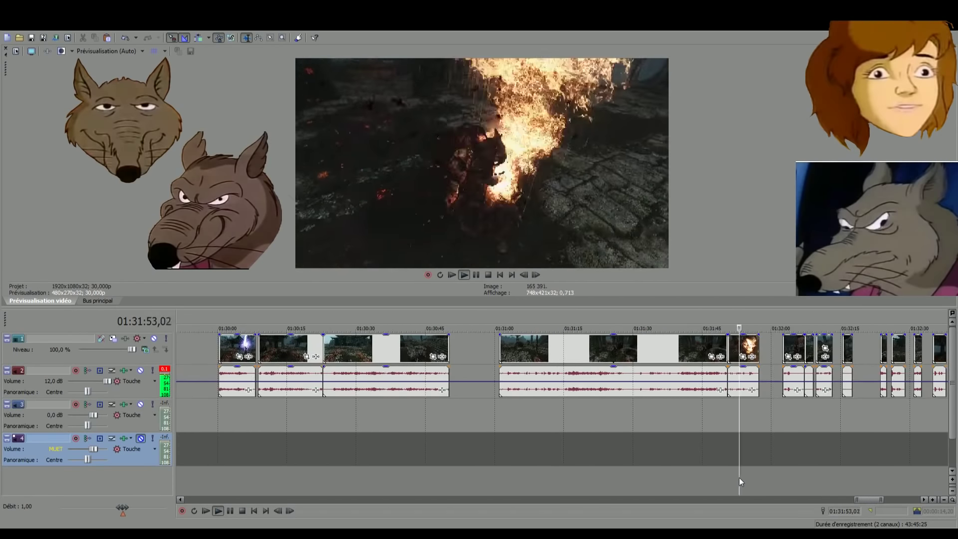
{"action": "key", "text": "space"}
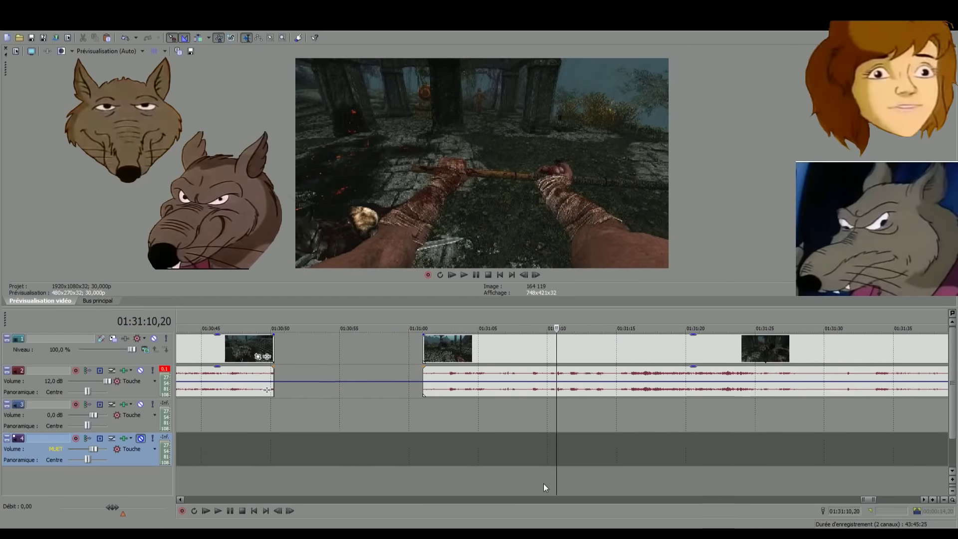
{"action": "scroll", "coordinate": [543, 482], "scroll_direction": "down", "scroll_amount": 3}
{"action": "left_click_drag", "start_coordinate": [539, 356], "coordinate": [461, 379]}
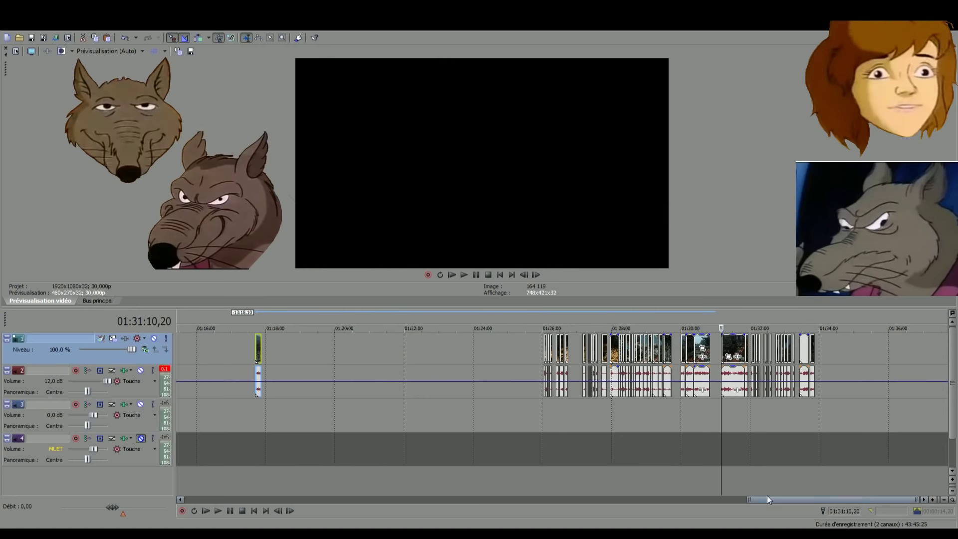
{"action": "left_click", "coordinate": [730, 487]}
{"action": "key", "text": "space"}
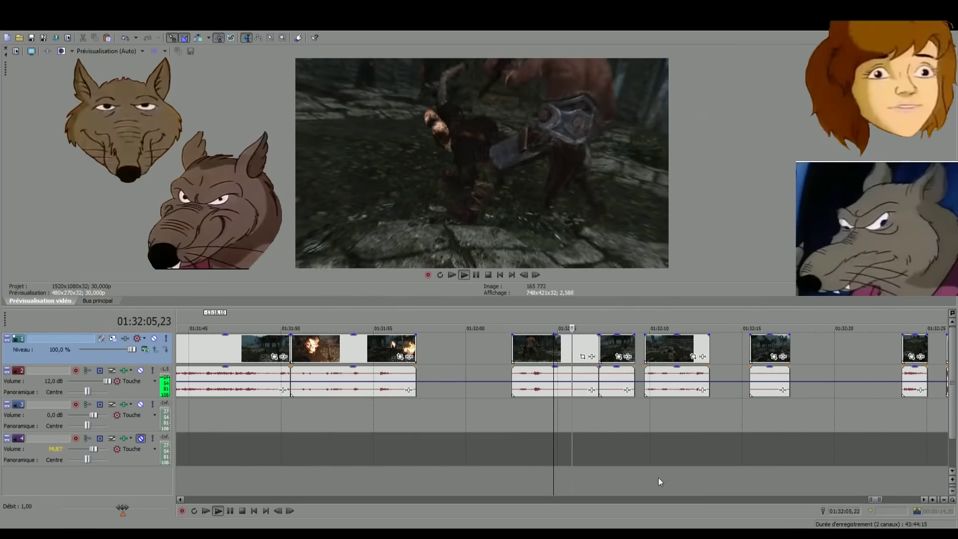
{"action": "left_click", "coordinate": [522, 477]}
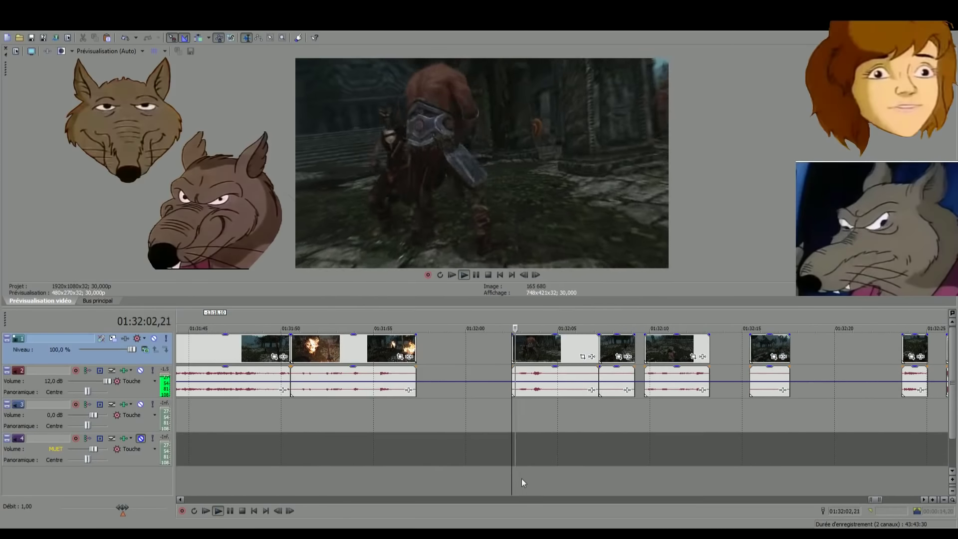
{"action": "left_click", "coordinate": [621, 483]}
{"action": "left_click", "coordinate": [675, 486]}
{"action": "left_click", "coordinate": [766, 474]}
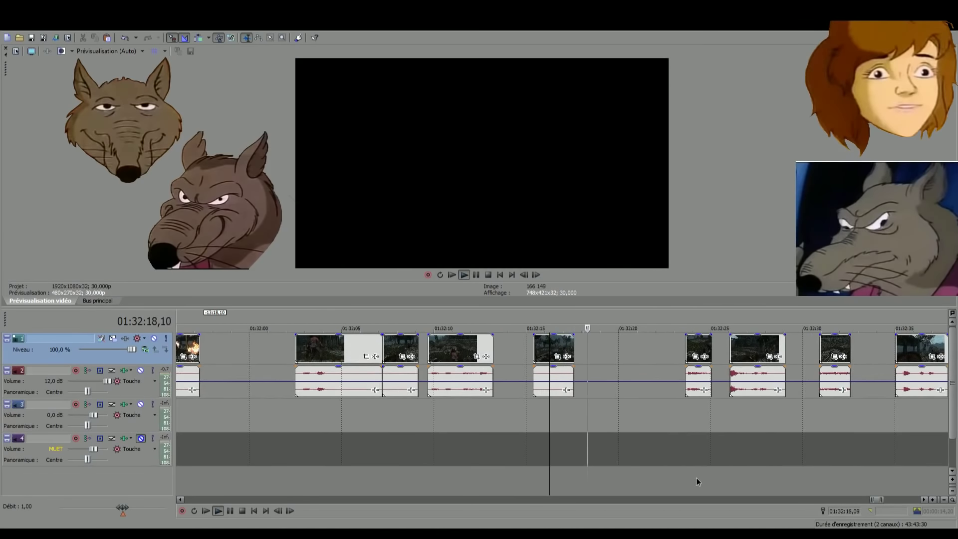
{"action": "left_click", "coordinate": [696, 477]}
{"action": "left_click", "coordinate": [750, 476]}
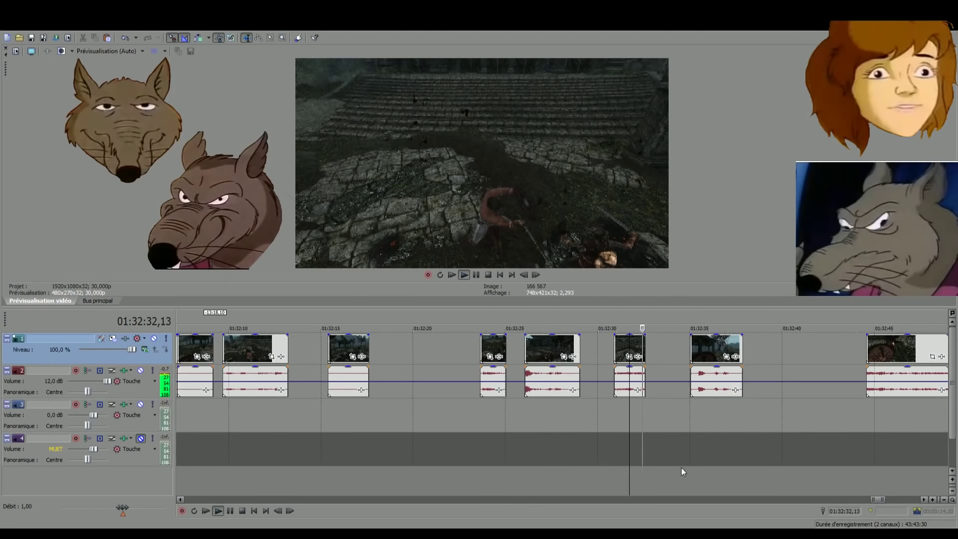
{"action": "left_click", "coordinate": [708, 478]}
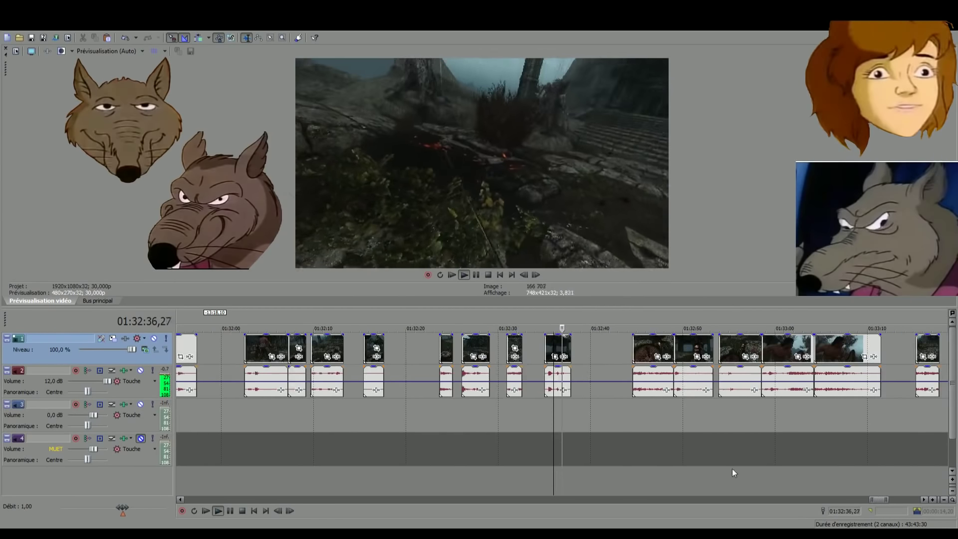
{"action": "left_click", "coordinate": [656, 465]}
{"action": "left_click", "coordinate": [651, 480]}
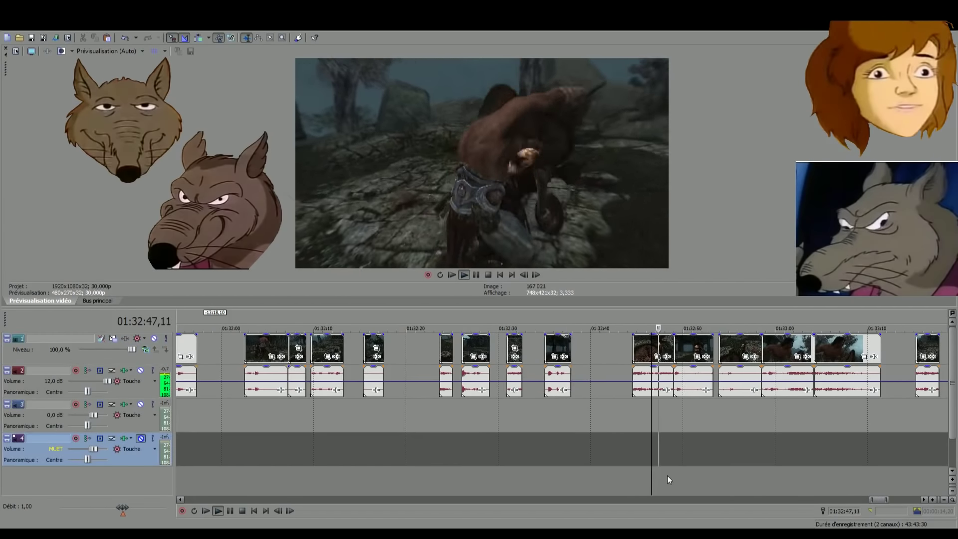
{"action": "left_click", "coordinate": [704, 474]}
{"action": "left_click", "coordinate": [747, 477]}
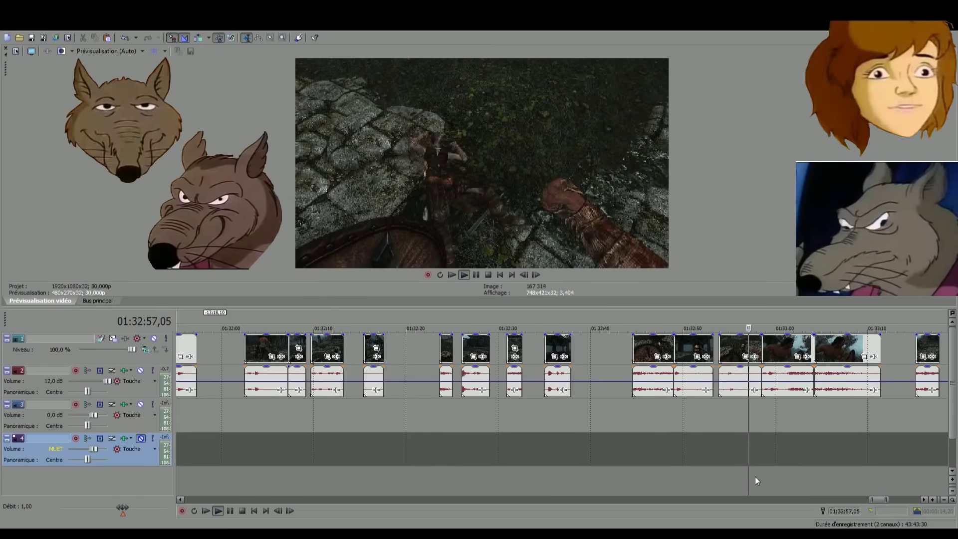
{"action": "left_click", "coordinate": [786, 474]}
{"action": "scroll", "coordinate": [779, 475], "scroll_direction": "up", "scroll_amount": 2}
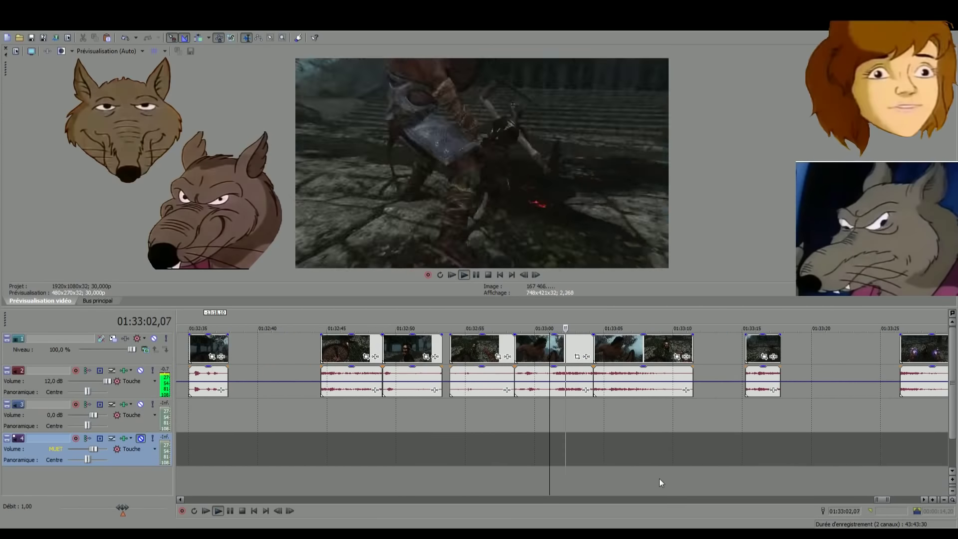
{"action": "left_click", "coordinate": [649, 482]}
{"action": "left_click", "coordinate": [767, 469]}
{"action": "scroll", "coordinate": [724, 469], "scroll_direction": "down", "scroll_amount": 2}
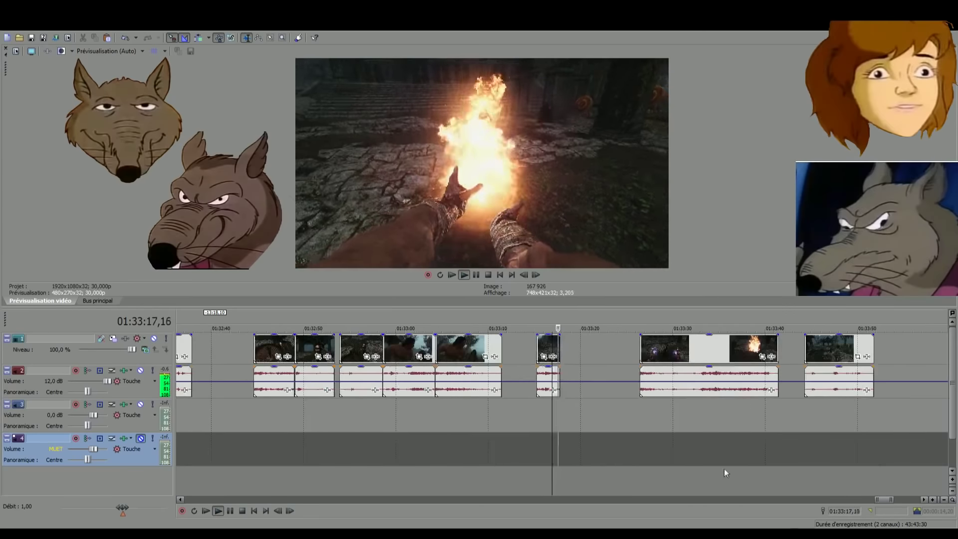
{"action": "left_click", "coordinate": [668, 472]}
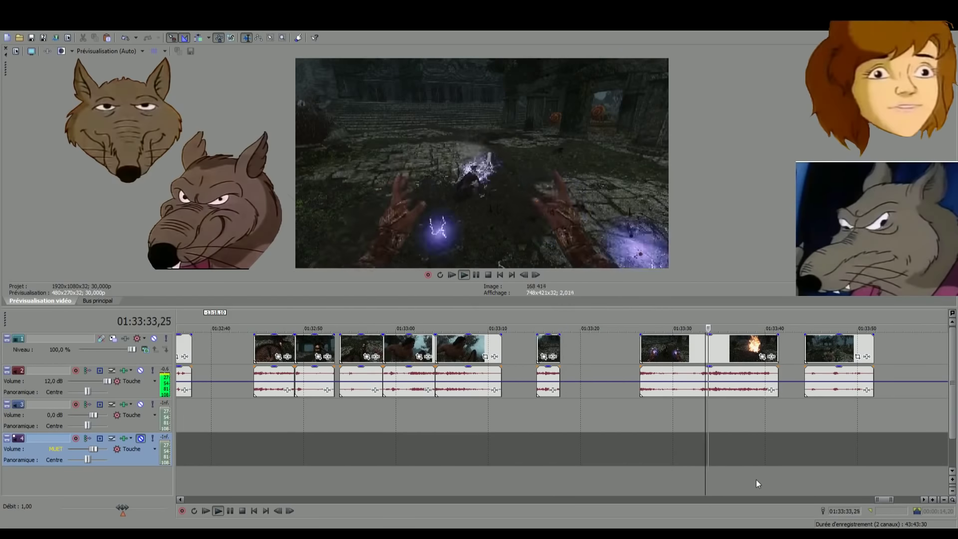
{"action": "scroll", "coordinate": [831, 472], "scroll_direction": "down", "scroll_amount": 6}
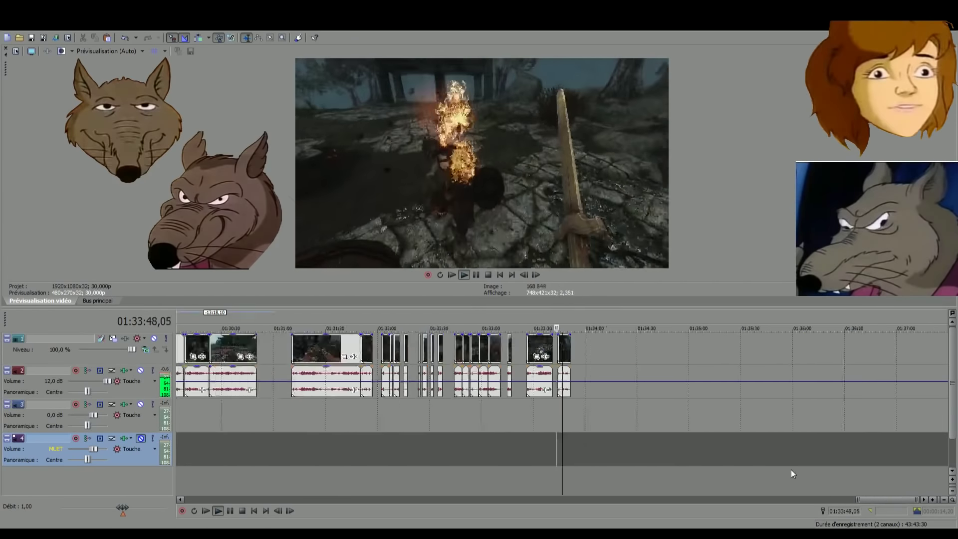
{"action": "left_click", "coordinate": [429, 469]}
{"action": "scroll", "coordinate": [439, 469], "scroll_direction": "up", "scroll_amount": 3}
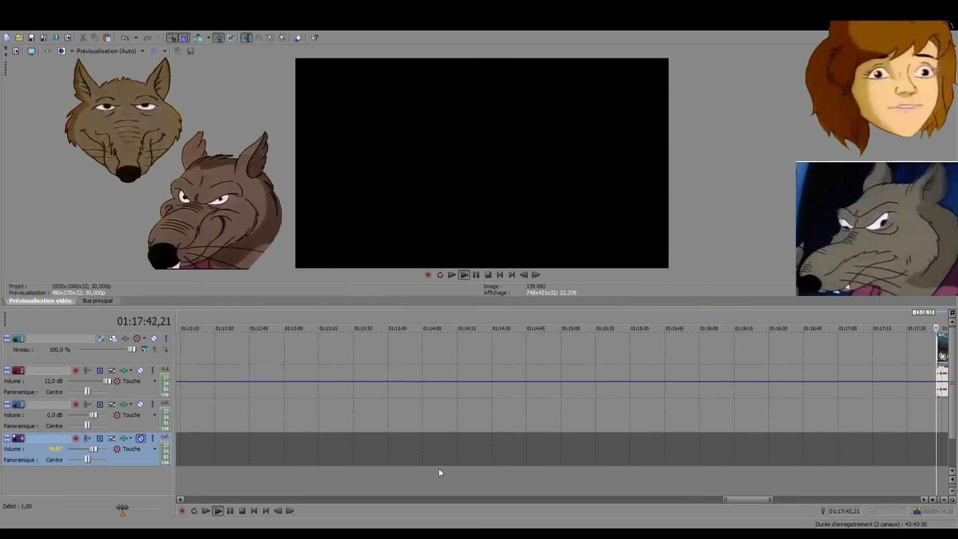
Move the stray clip back near the project start and trim its start to about 00:01:25
{"action": "left_click_drag", "start_coordinate": [563, 350], "coordinate": [333, 349]}
{"action": "left_click", "coordinate": [274, 474]}
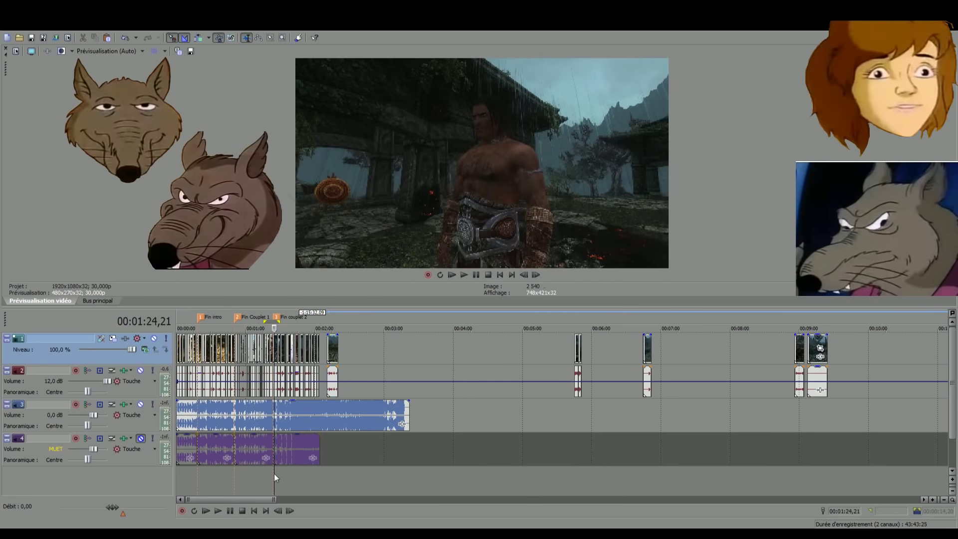
{"action": "scroll", "coordinate": [477, 478], "scroll_direction": "up", "scroll_amount": 5}
{"action": "key", "text": "space"}
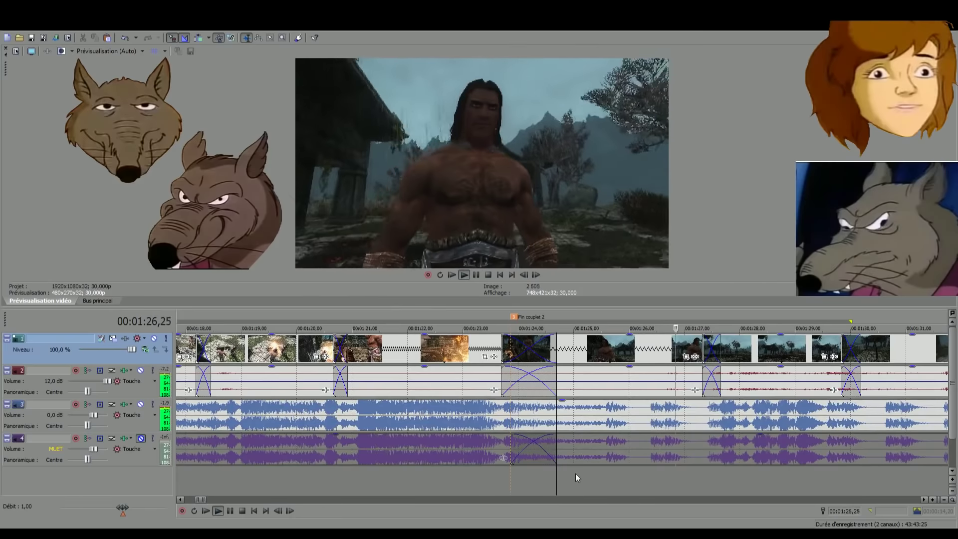
{"action": "key", "text": "space"}
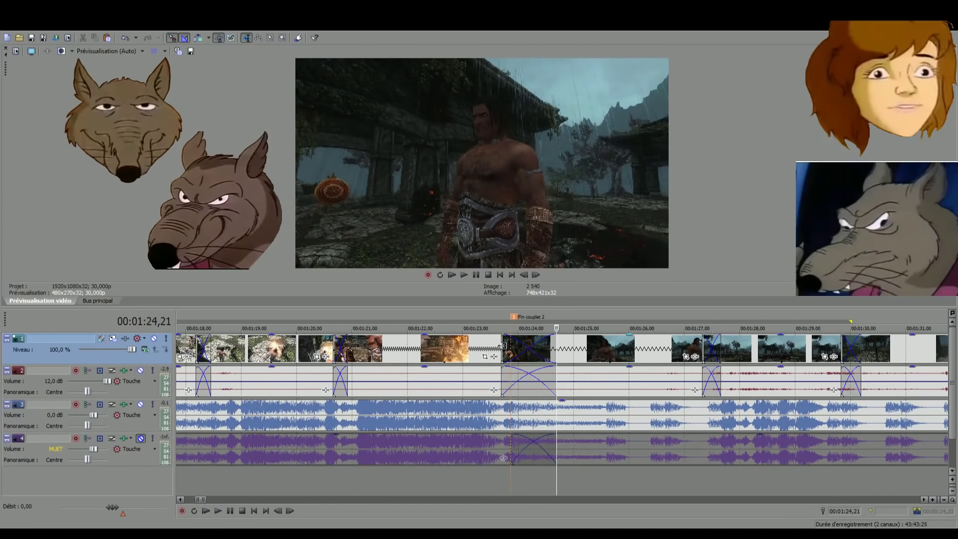
{"action": "left_click_drag", "start_coordinate": [503, 345], "coordinate": [600, 341]}
Slide the track-1 clip left to overlap the previous clip and preview from 00:01:23
{"action": "mouse_move", "coordinate": [719, 342]}
{"action": "left_mouse_down"}
{"action": "mouse_move", "coordinate": [703, 342]}
{"action": "mouse_move", "coordinate": [736, 343]}
{"action": "mouse_move", "coordinate": [717, 342]}
{"action": "left_mouse_up"}
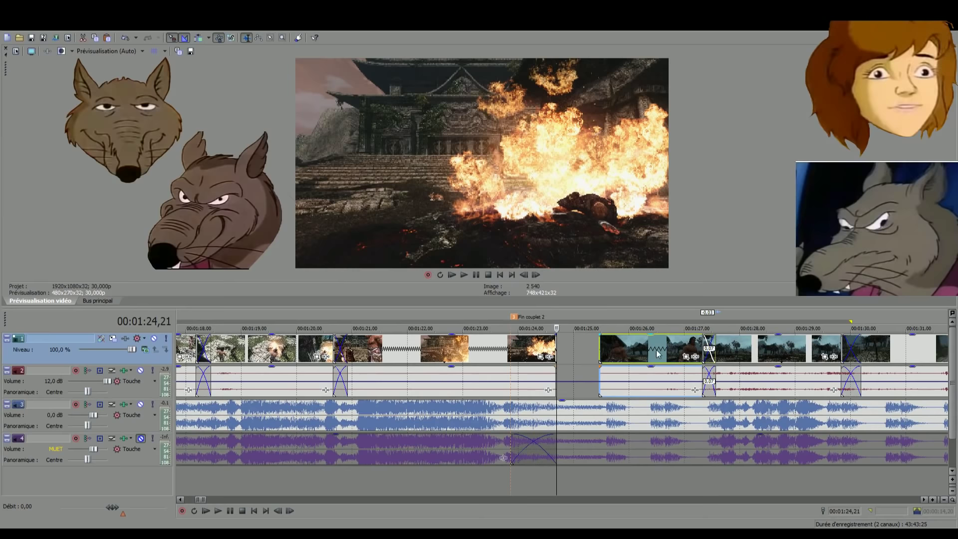
{"action": "left_click_drag", "start_coordinate": [657, 354], "coordinate": [564, 349]}
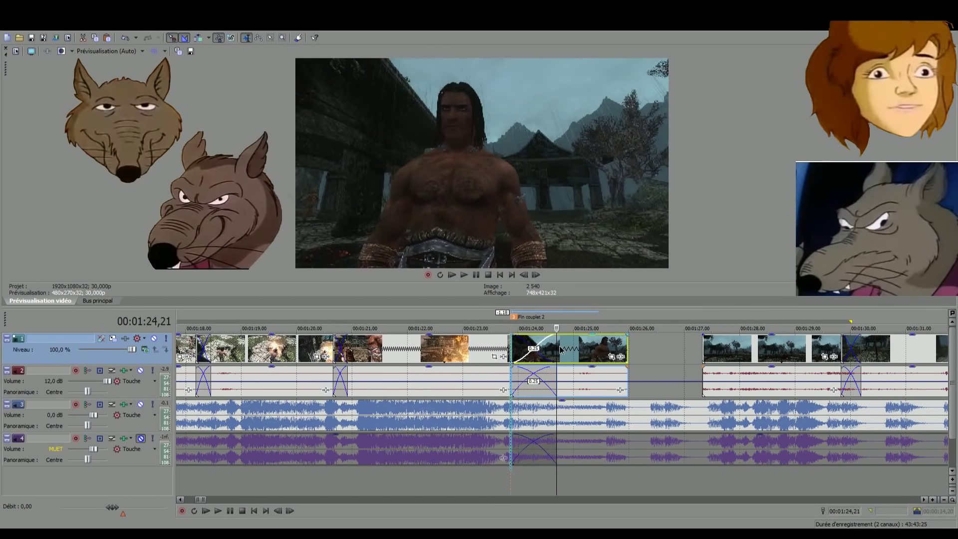
{"action": "left_click", "coordinate": [483, 489]}
{"action": "key", "text": "space"}
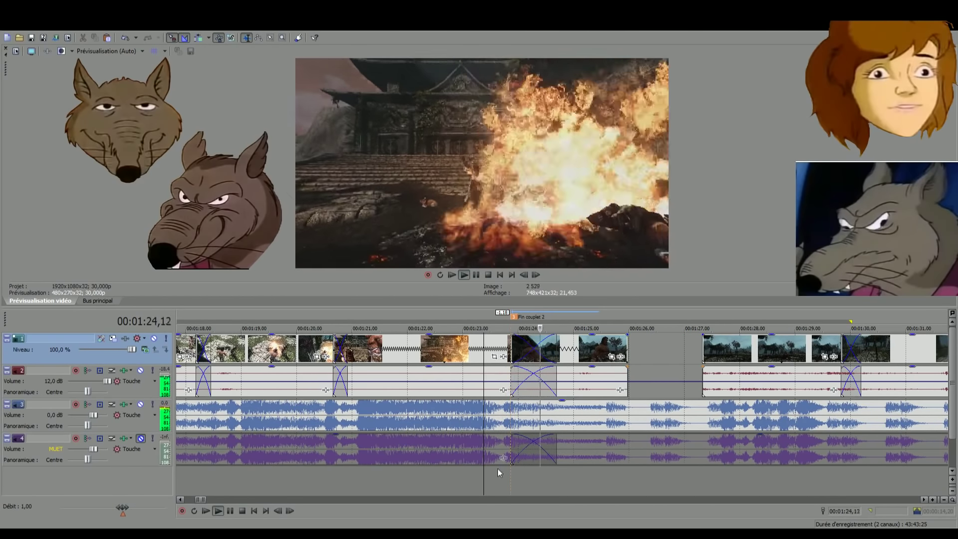
{"action": "key", "text": "space"}
Shorten the crossfade to 0.11 and preview the transition from 00:01:23,06
{"action": "mouse_move", "coordinate": [553, 344]}
{"action": "left_mouse_down"}
{"action": "mouse_move", "coordinate": [507, 346]}
{"action": "mouse_move", "coordinate": [560, 348]}
{"action": "mouse_move", "coordinate": [511, 348]}
{"action": "mouse_move", "coordinate": [540, 348]}
{"action": "left_mouse_up"}
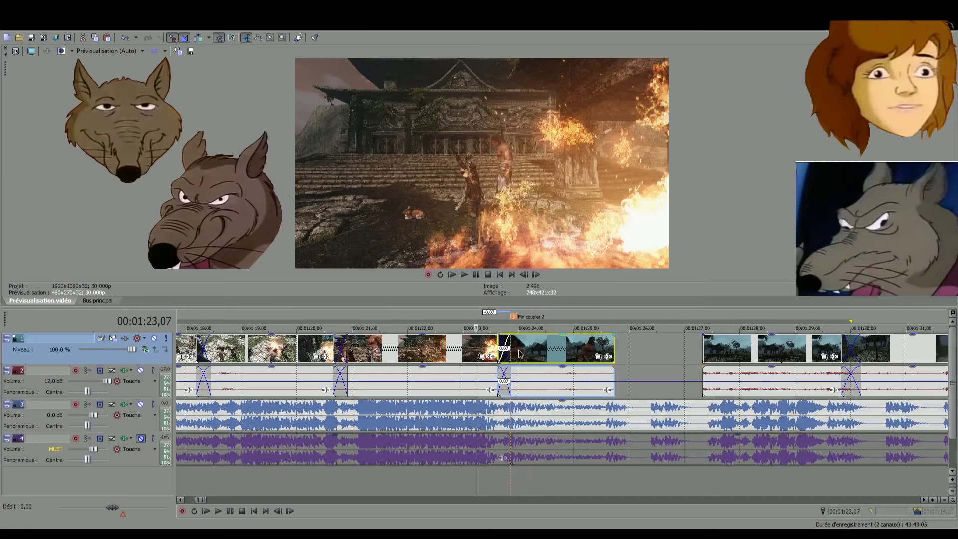
{"action": "key", "text": "space"}
{"action": "key", "text": "space"}
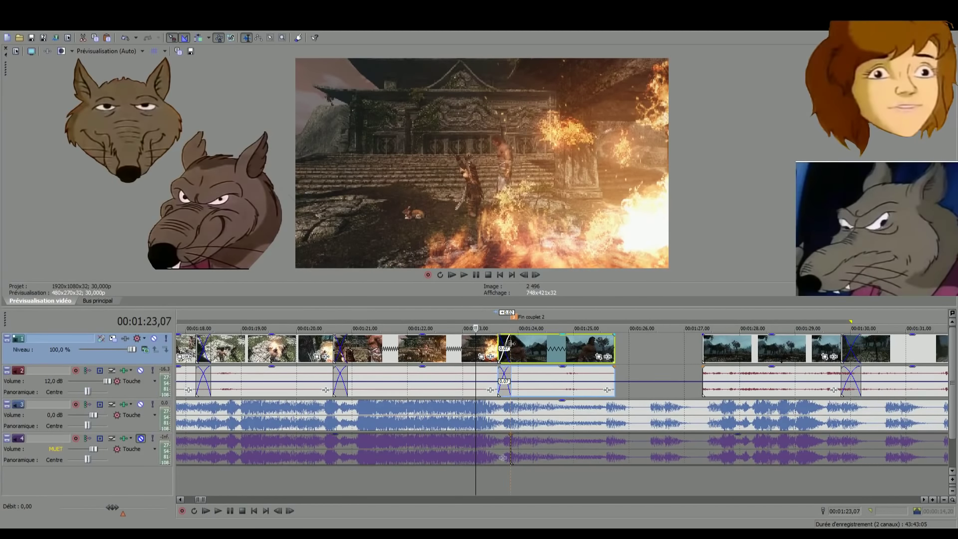
{"action": "left_click_drag", "start_coordinate": [510, 343], "coordinate": [535, 344]}
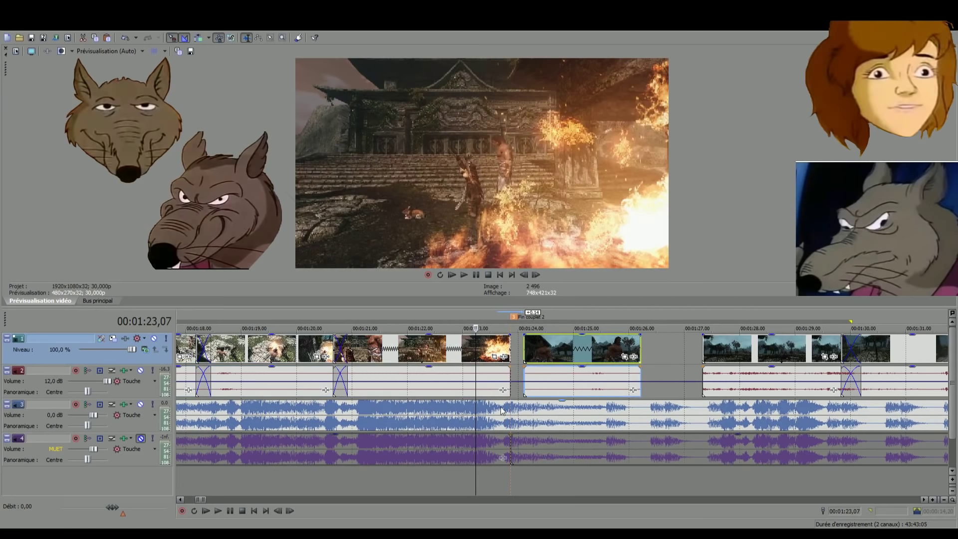
{"action": "left_click", "coordinate": [493, 354]}
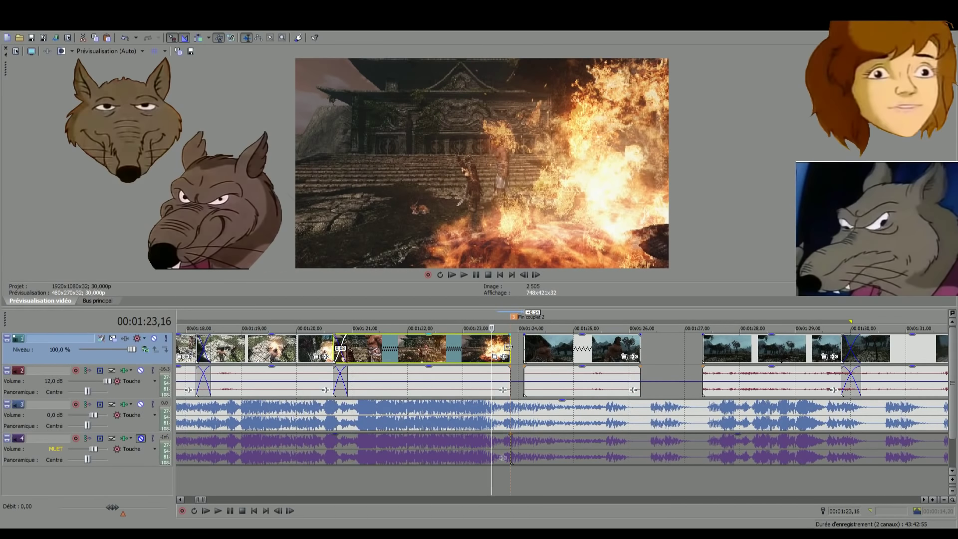
{"action": "left_click_drag", "start_coordinate": [549, 354], "coordinate": [530, 355]}
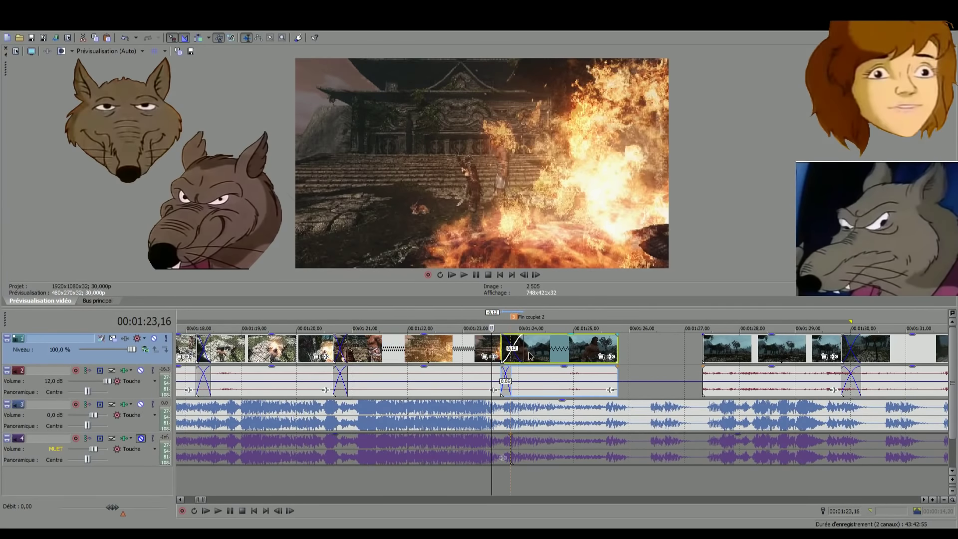
{"action": "left_click", "coordinate": [475, 486]}
{"action": "key", "text": "space"}
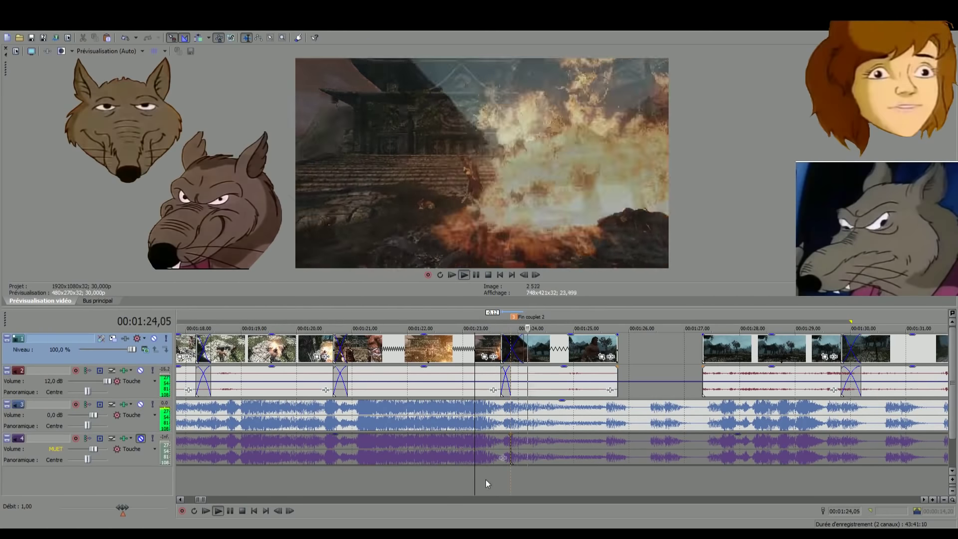
{"action": "key", "text": "space"}
Slide the clip slightly left to shrink the crossfade and play the range 23,08–24,13
{"action": "left_click", "coordinate": [501, 475]}
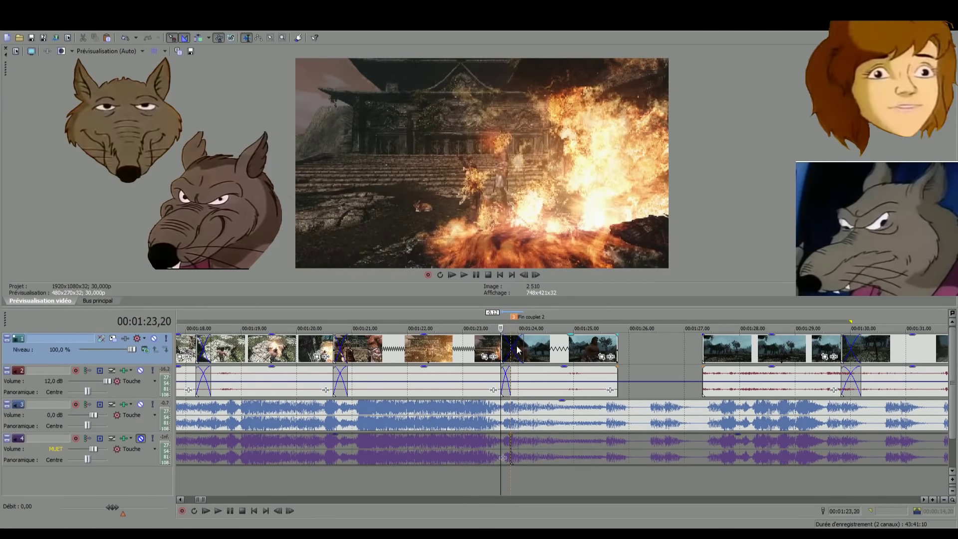
{"action": "left_click", "coordinate": [518, 346]}
{"action": "left_click_drag", "start_coordinate": [518, 346], "coordinate": [509, 348]}
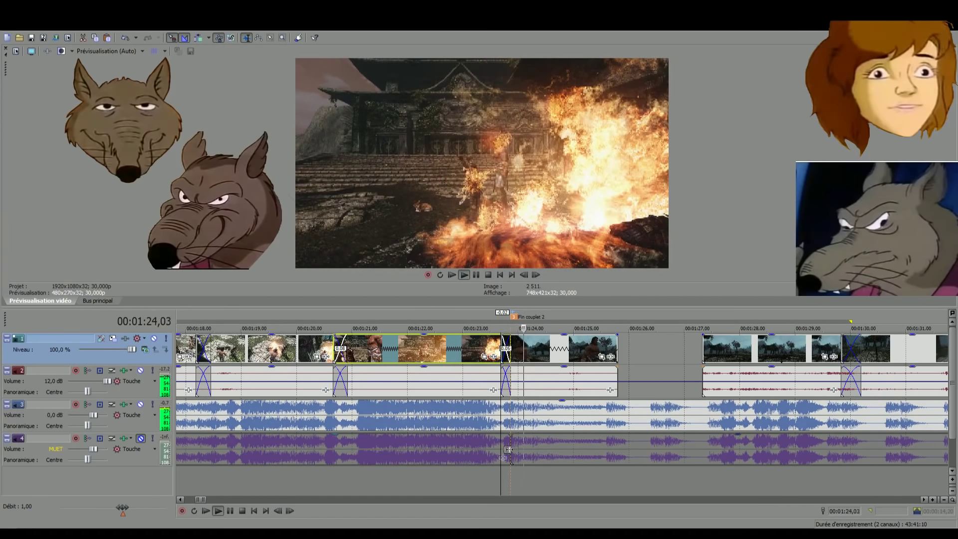
{"action": "left_click_drag", "start_coordinate": [477, 486], "coordinate": [541, 478]}
{"action": "key", "text": "space"}
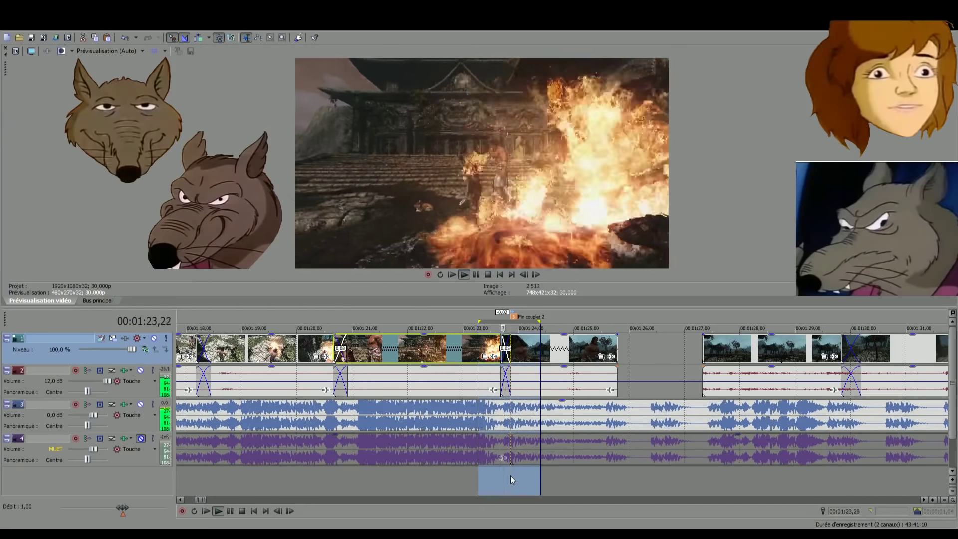
{"action": "key", "text": "space"}
Zoom in, further shorten the crossfade near 1:23, and replay through to 1:28
{"action": "key", "text": "Up"}
{"action": "key", "text": "Up"}
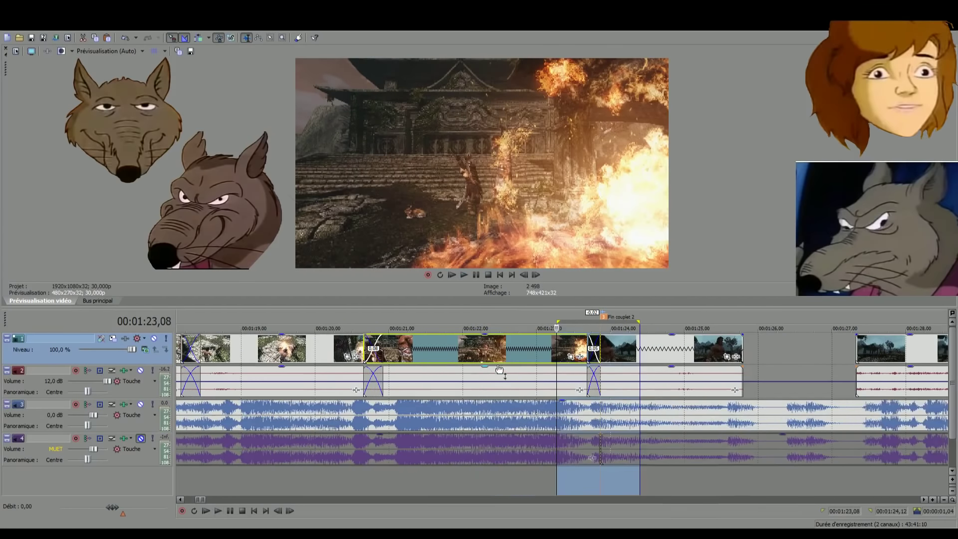
{"action": "left_click_drag", "start_coordinate": [620, 347], "coordinate": [593, 345]}
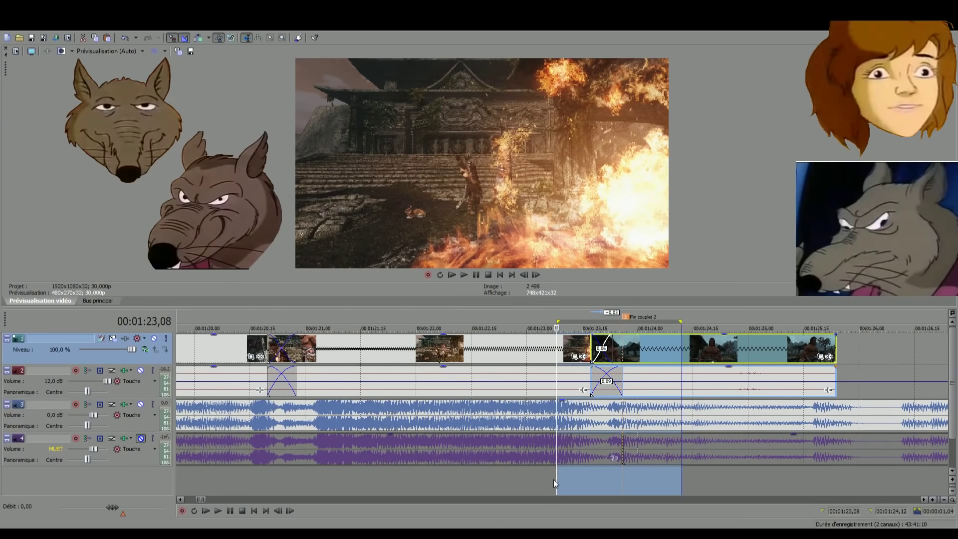
{"action": "key", "text": "space"}
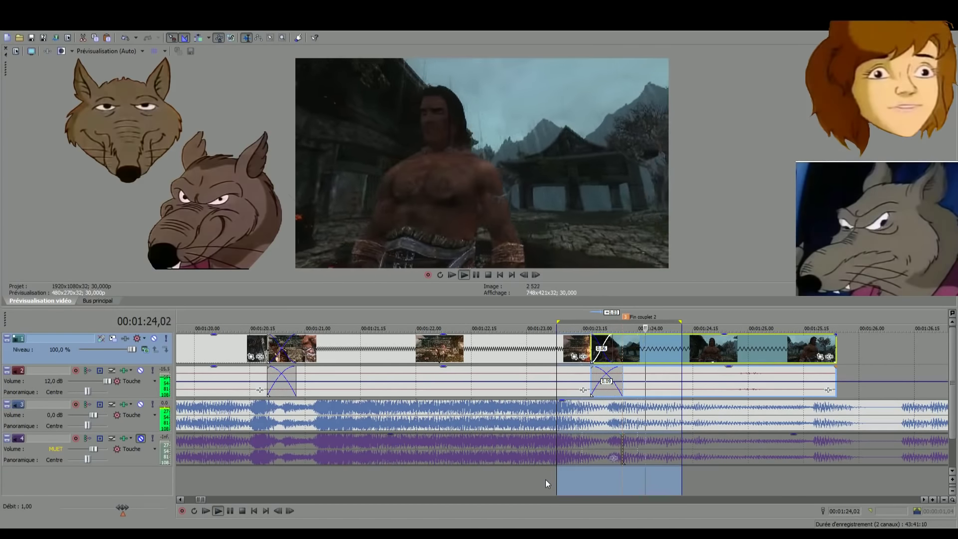
{"action": "left_click", "coordinate": [622, 476]}
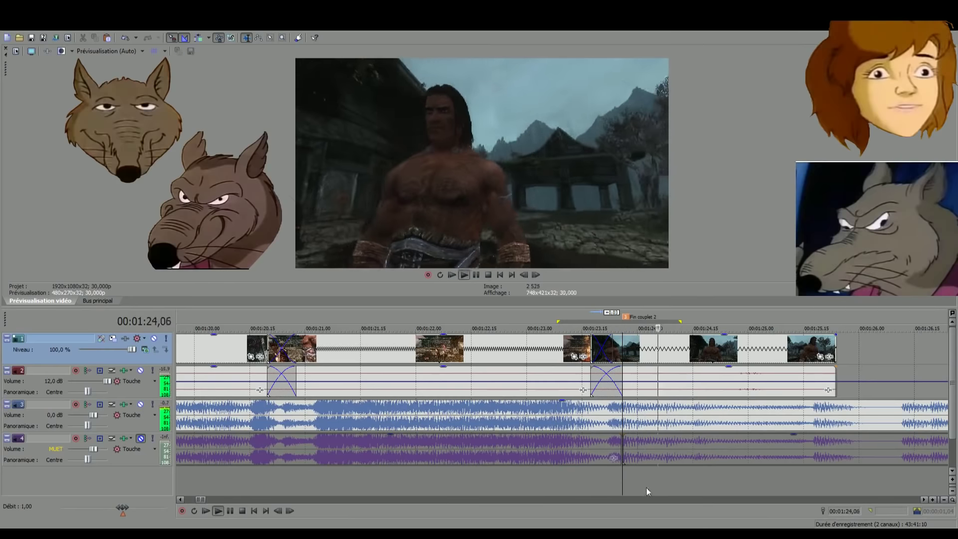
{"action": "scroll", "coordinate": [760, 474], "scroll_direction": "down", "scroll_amount": 2}
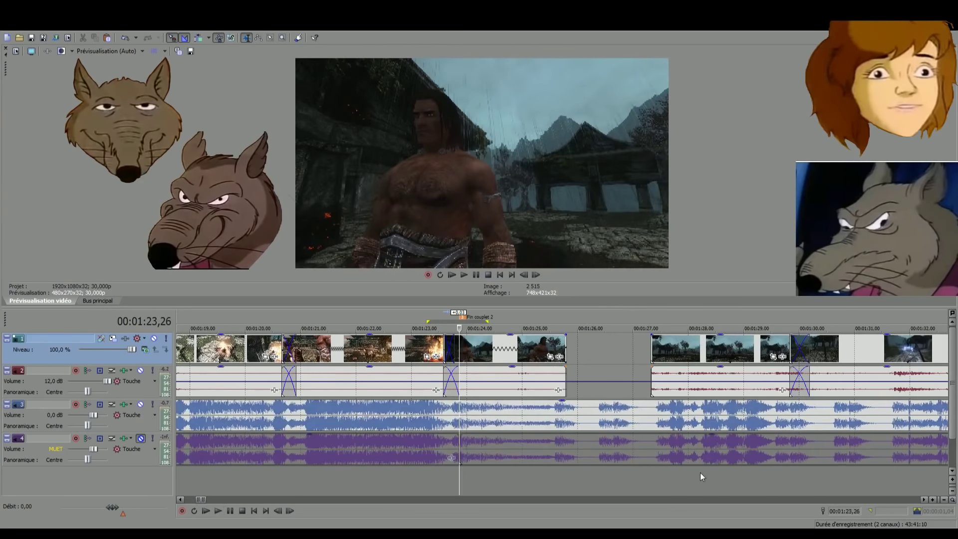
{"action": "scroll", "coordinate": [704, 473], "scroll_direction": "down", "scroll_amount": 1}
{"action": "left_click", "coordinate": [710, 477]}
{"action": "scroll", "coordinate": [685, 492], "scroll_direction": "down", "scroll_amount": 5}
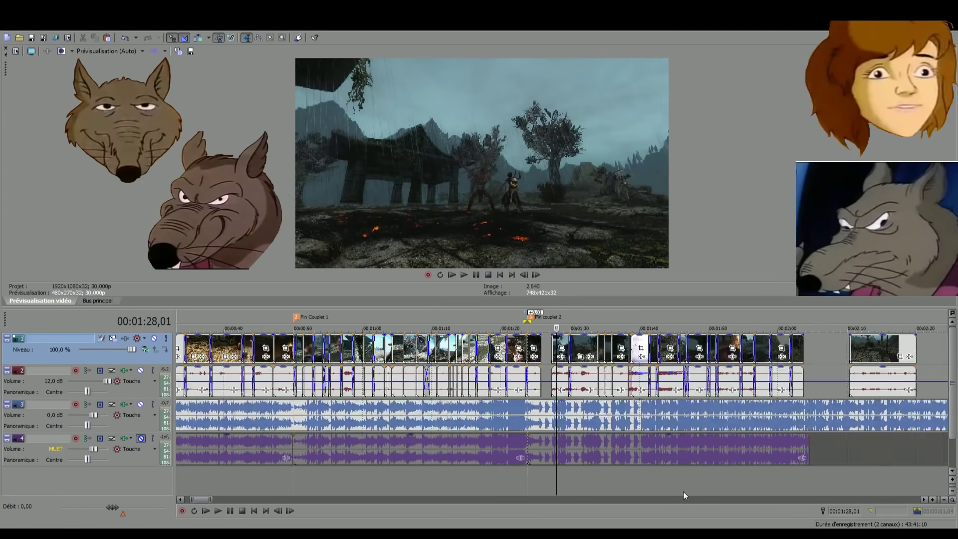
Trim the start of the leftover clip at 2:10 so it begins at about 2:15
{"action": "left_click", "coordinate": [757, 349]}
{"action": "scroll", "coordinate": [756, 349], "scroll_direction": "up", "scroll_amount": 4}
{"action": "key", "text": "space"}
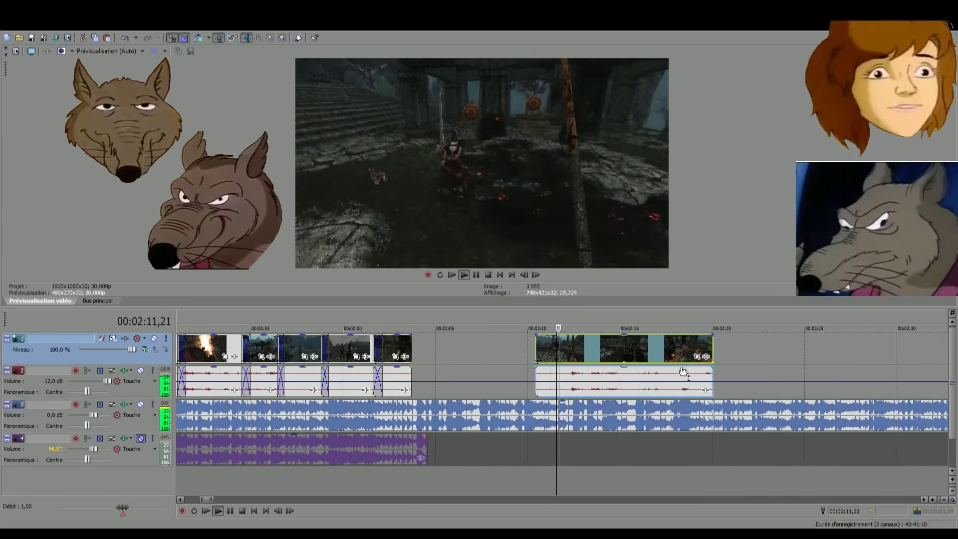
{"action": "left_click", "coordinate": [533, 346]}
{"action": "left_click", "coordinate": [618, 346]}
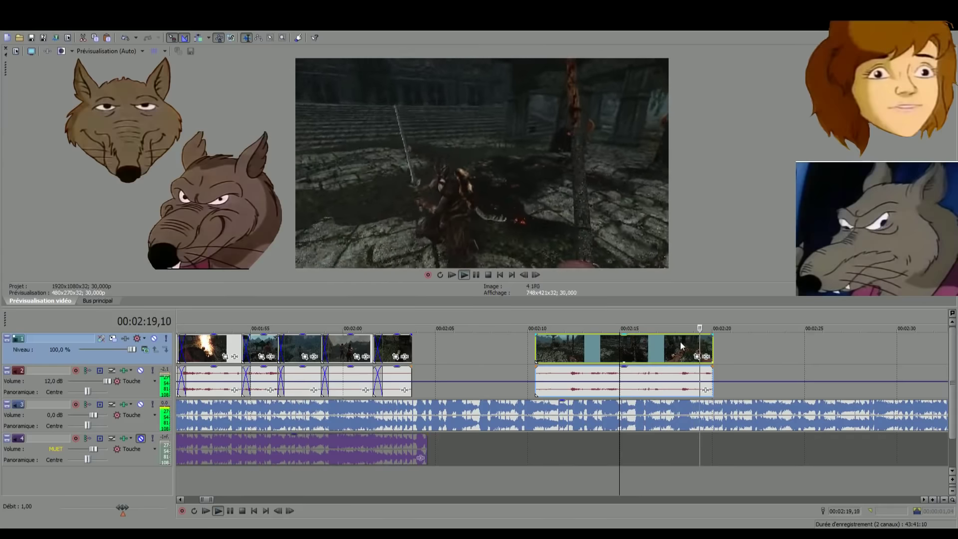
{"action": "left_click_drag", "start_coordinate": [535, 343], "coordinate": [622, 345]}
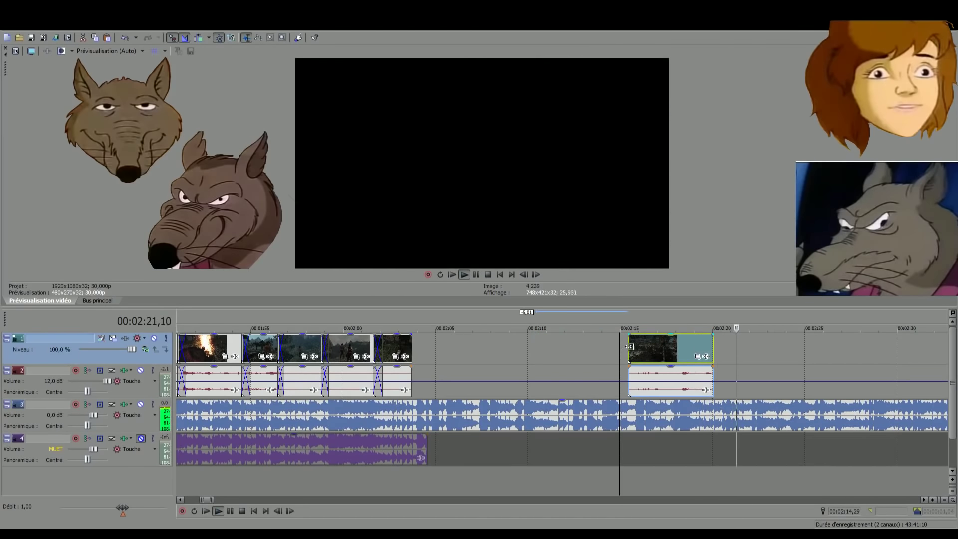
{"action": "key", "text": "space"}
{"action": "scroll", "coordinate": [651, 342], "scroll_direction": "down", "scroll_amount": 6}
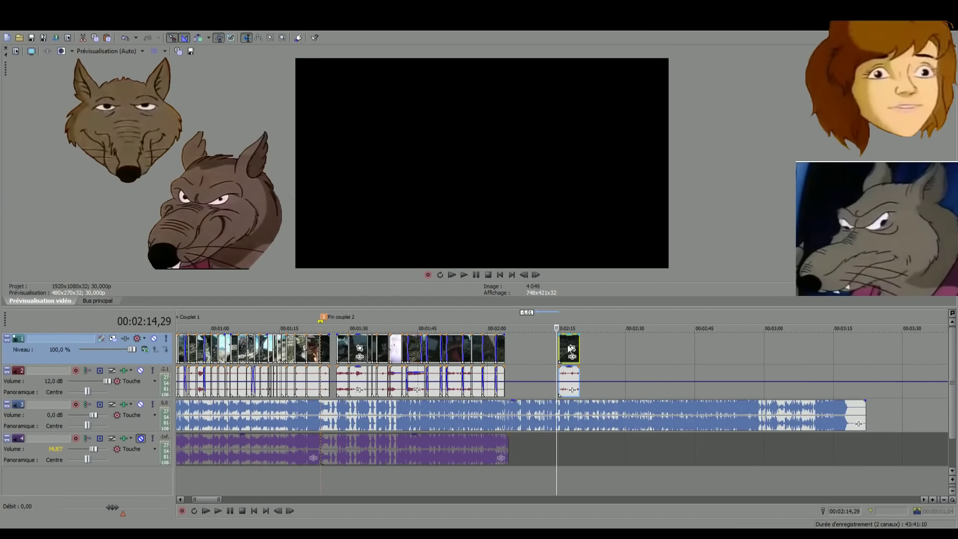
Move the trimmed clip left to about 2:06 and return to the gap near 1:25
{"action": "left_click_drag", "start_coordinate": [570, 347], "coordinate": [526, 351]}
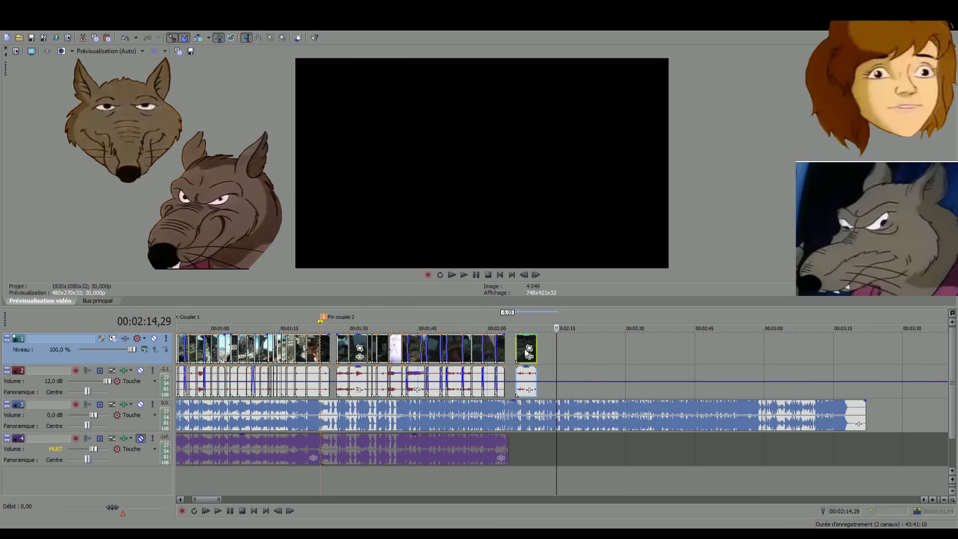
{"action": "left_click", "coordinate": [333, 487]}
{"action": "scroll", "coordinate": [529, 462], "scroll_direction": "up", "scroll_amount": 5}
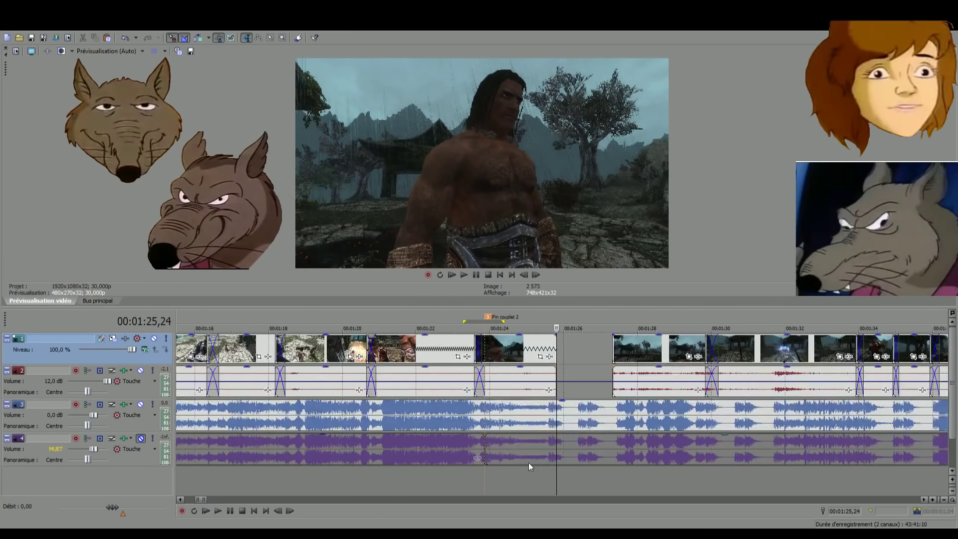
{"action": "left_click", "coordinate": [613, 478]}
Preview playback through the gap near 1:26, undoing an accidental clip move
{"action": "key", "text": "space"}
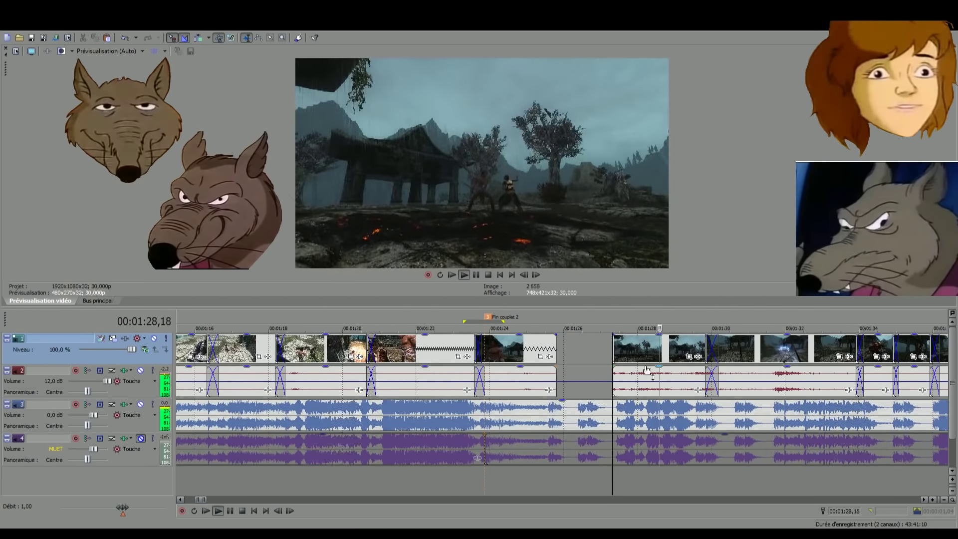
{"action": "key", "text": "space"}
{"action": "left_click", "coordinate": [520, 487]}
{"action": "key", "text": "space"}
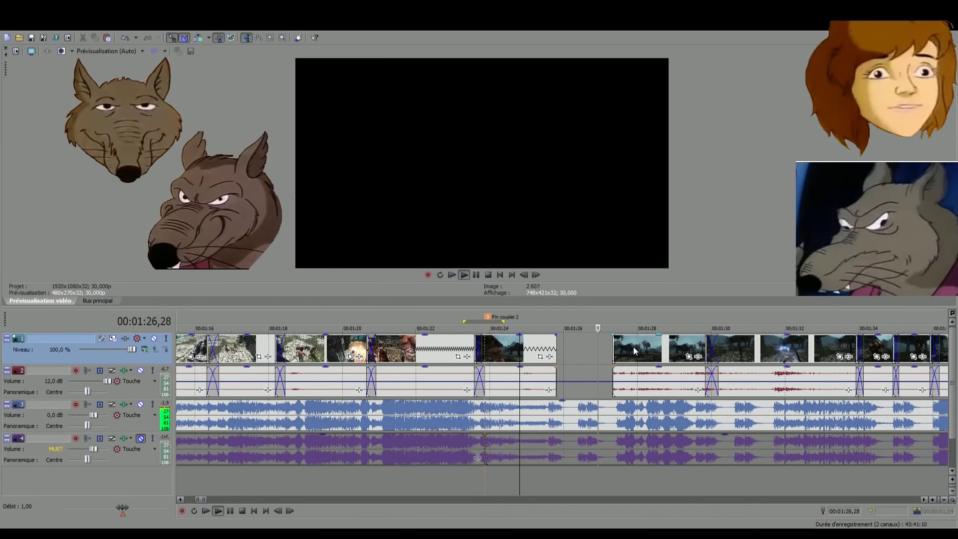
{"action": "key", "text": "space"}
{"action": "left_click_drag", "start_coordinate": [633, 346], "coordinate": [666, 348]}
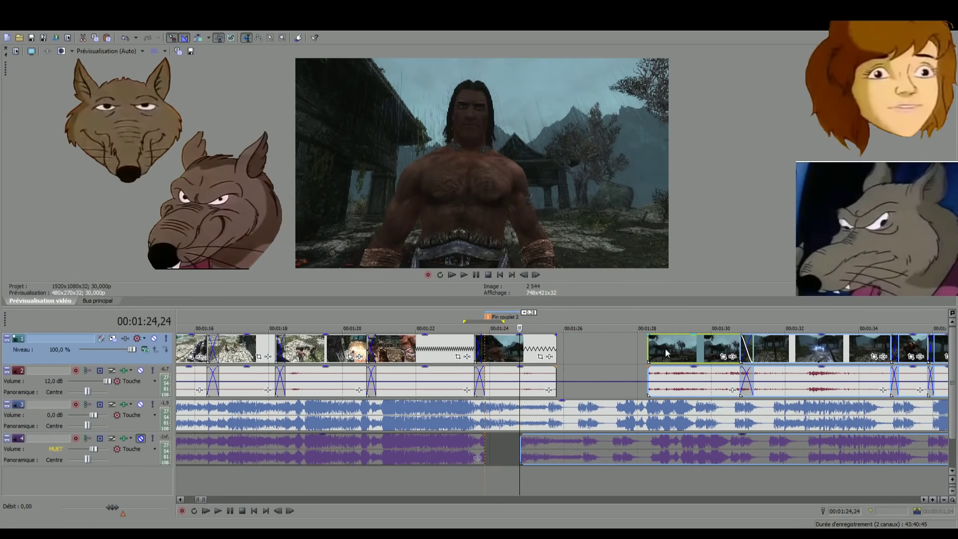
{"action": "key", "text": "ctrl+z"}
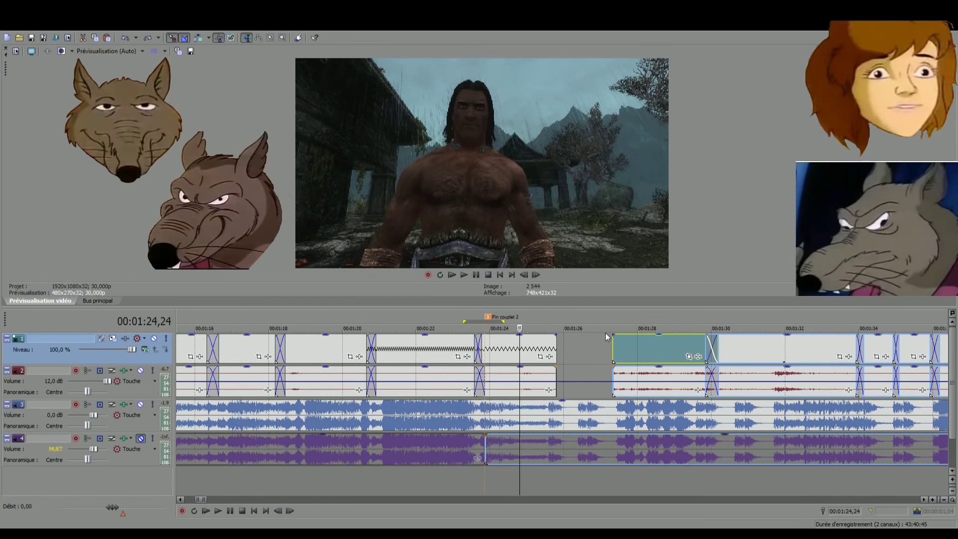
Drag the first video and audio events after the gap left into a crossfade and preview it
{"action": "left_click", "coordinate": [636, 348]}
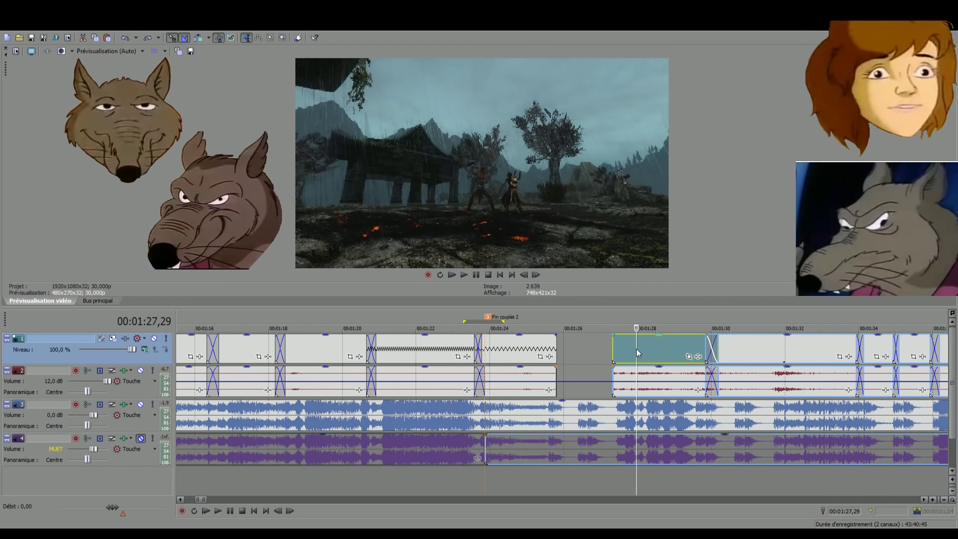
{"action": "left_click", "coordinate": [635, 374]}
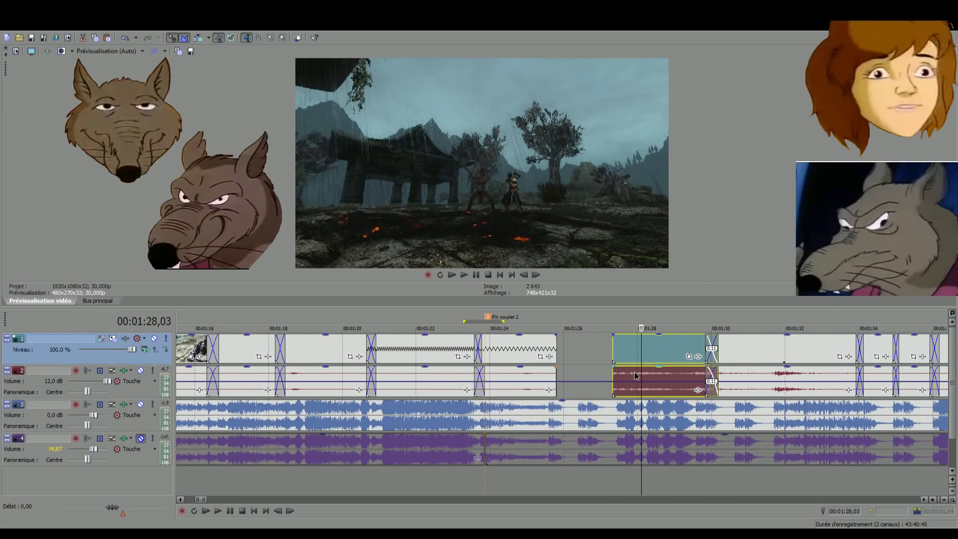
{"action": "left_click_drag", "start_coordinate": [630, 343], "coordinate": [535, 427]}
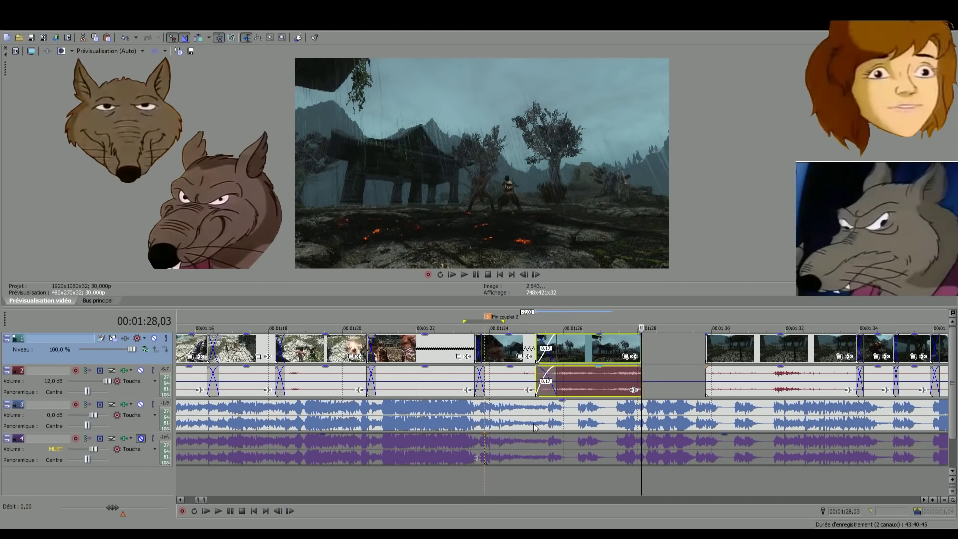
{"action": "left_click", "coordinate": [533, 483]}
{"action": "key", "text": "space"}
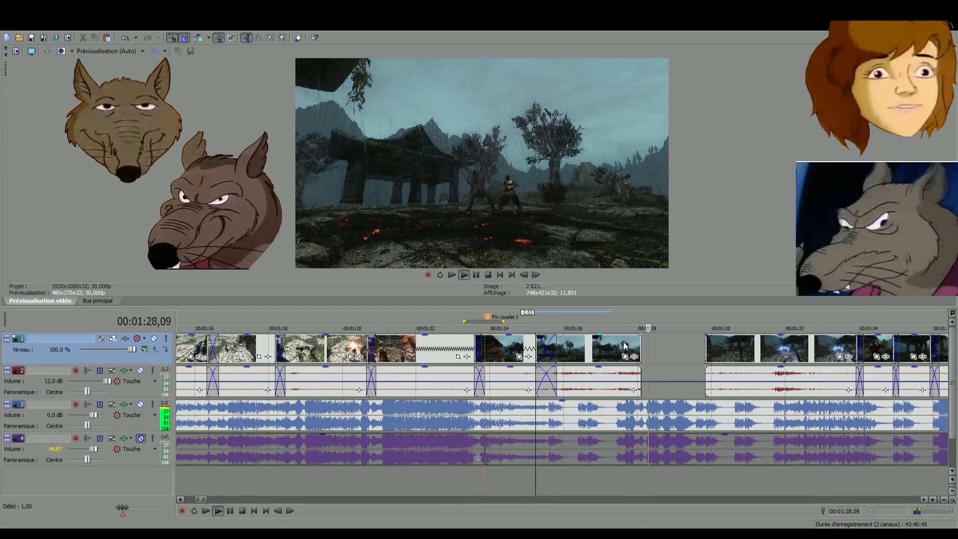
{"action": "key", "text": "space"}
Slide the next clip into a short crossfade, preview from 1:24,23, and select the 1:25 clip
{"action": "left_click_drag", "start_coordinate": [628, 348], "coordinate": [722, 348]}
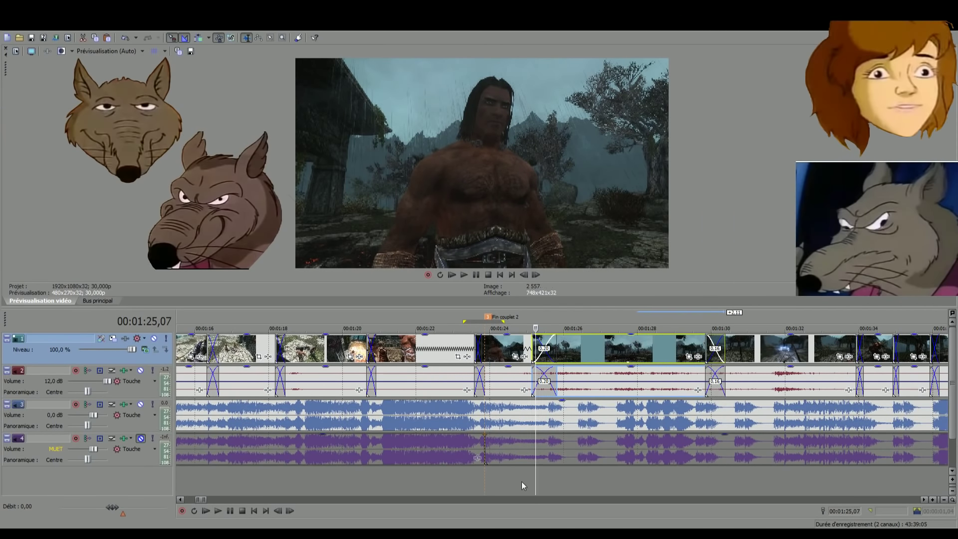
{"action": "left_click", "coordinate": [517, 480]}
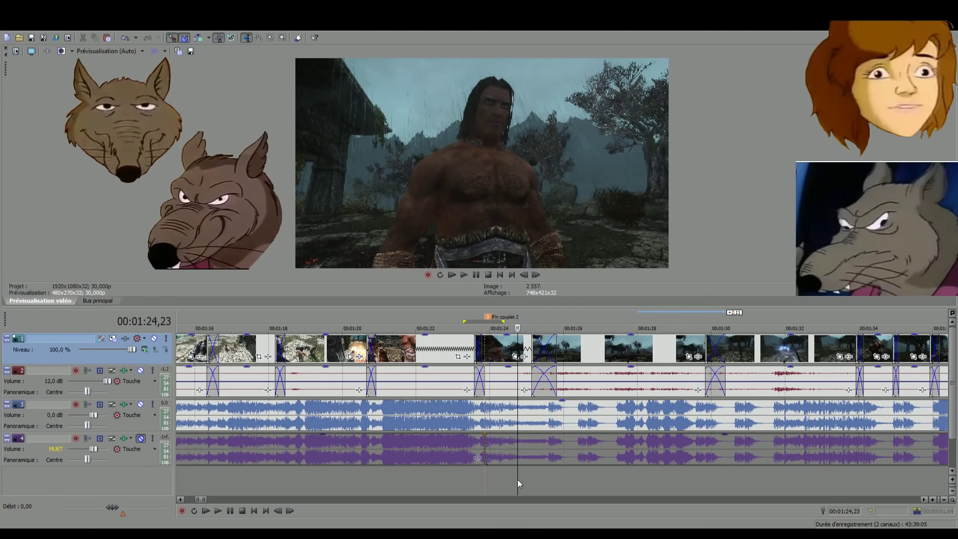
{"action": "key", "text": "space"}
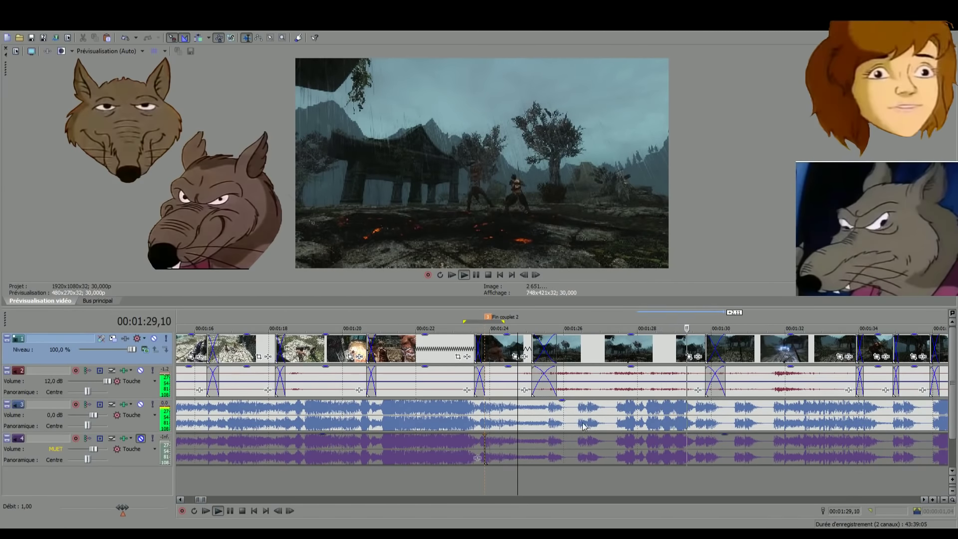
{"action": "key", "text": "space"}
{"action": "double_click", "coordinate": [583, 354]}
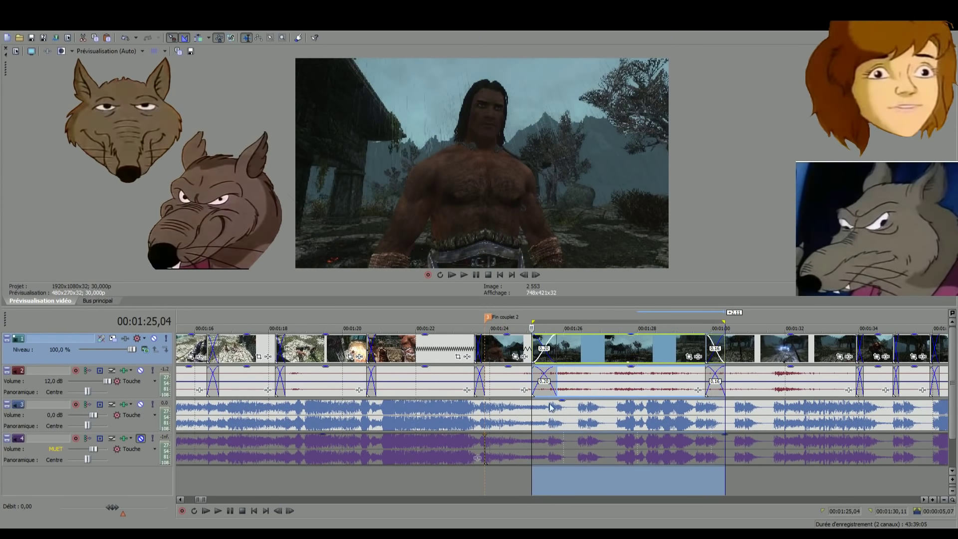
Loop-play the region 1:23–1:31 and place the playhead at 1:29,14
{"action": "left_click_drag", "start_coordinate": [466, 486], "coordinate": [763, 487]}
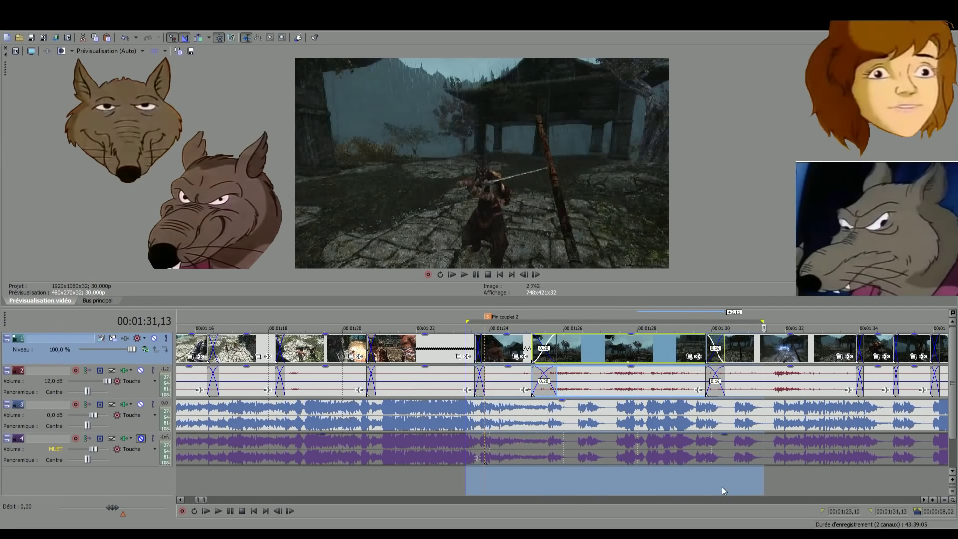
{"action": "left_click", "coordinate": [656, 491]}
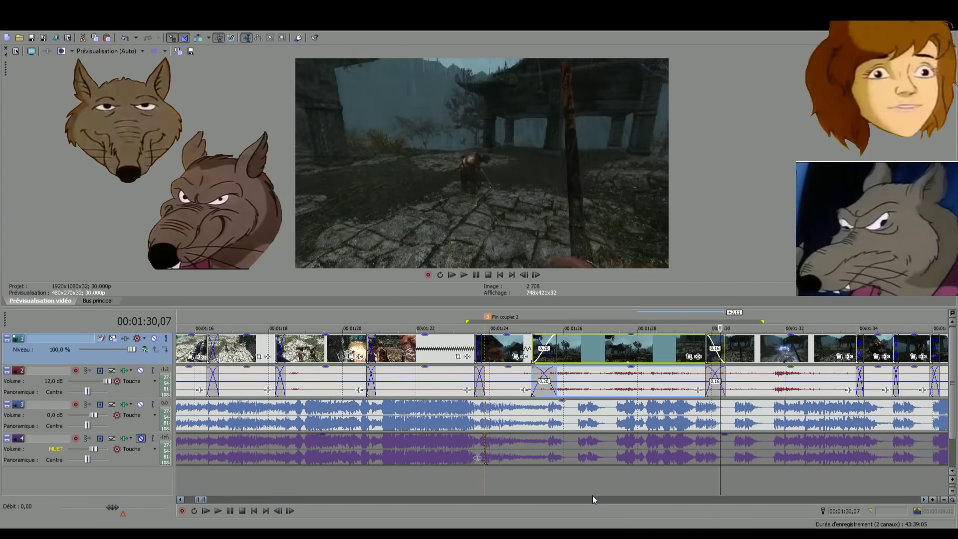
{"action": "key", "text": "space"}
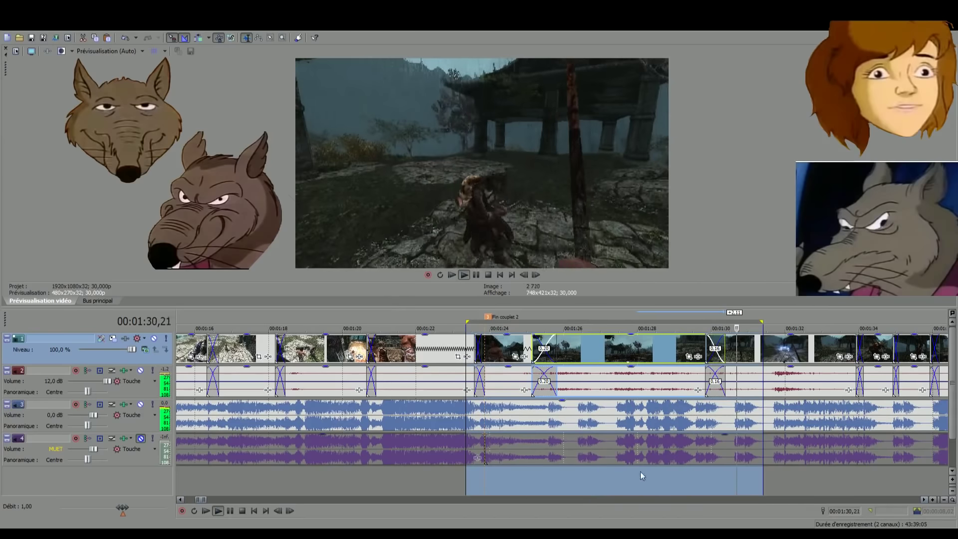
{"action": "left_click", "coordinate": [693, 487]}
{"action": "scroll", "coordinate": [692, 486], "scroll_direction": "up", "scroll_amount": 3}
{"action": "key", "text": "space"}
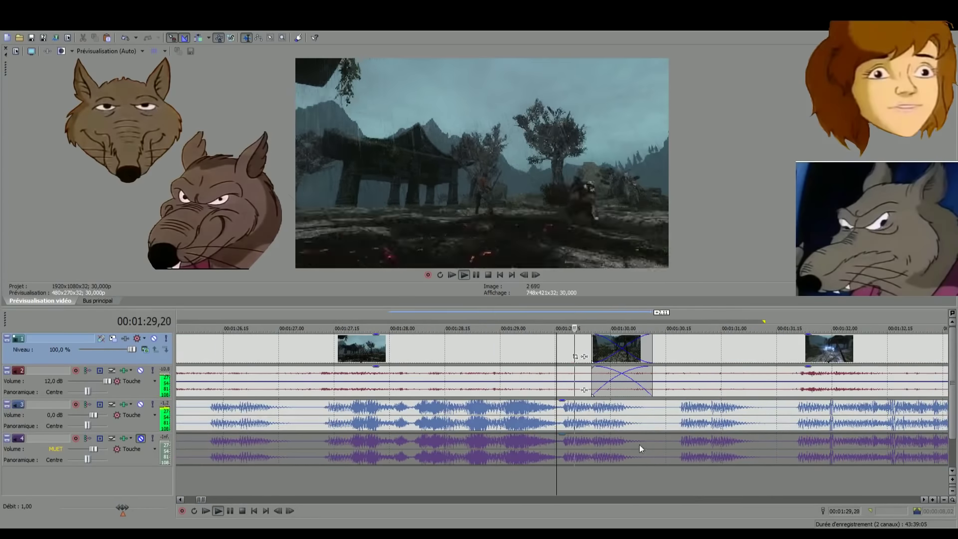
{"action": "key", "text": "space"}
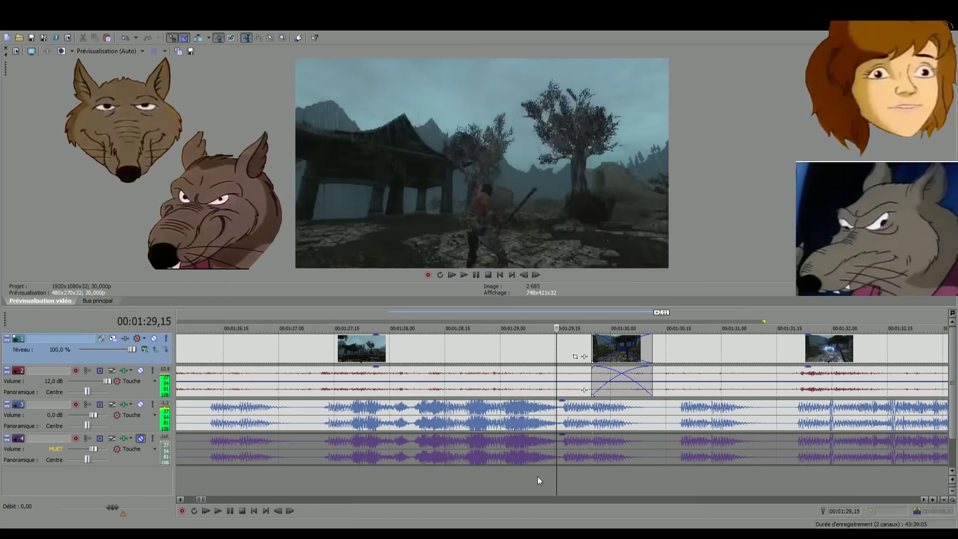
{"action": "left_click", "coordinate": [538, 480]}
{"action": "left_click", "coordinate": [549, 475]}
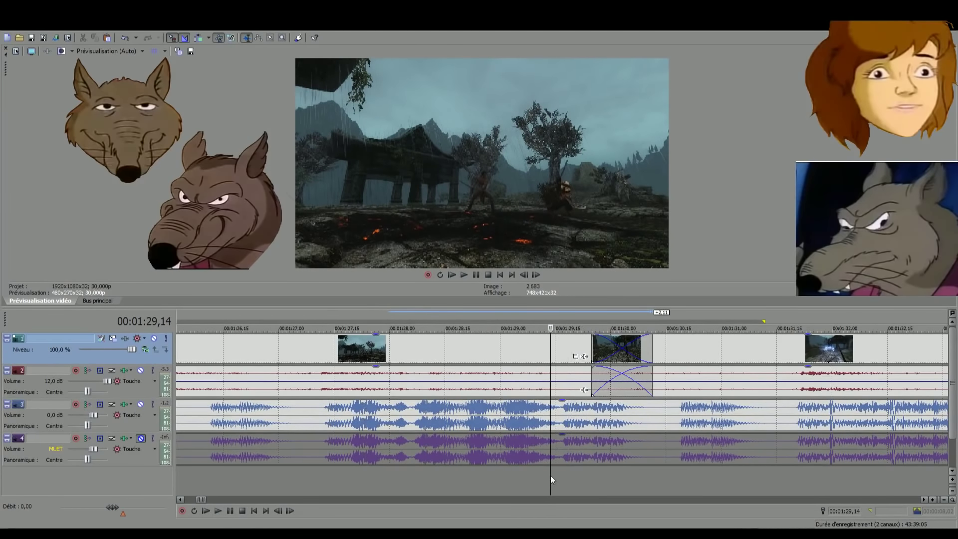
{"action": "left_click", "coordinate": [545, 475]}
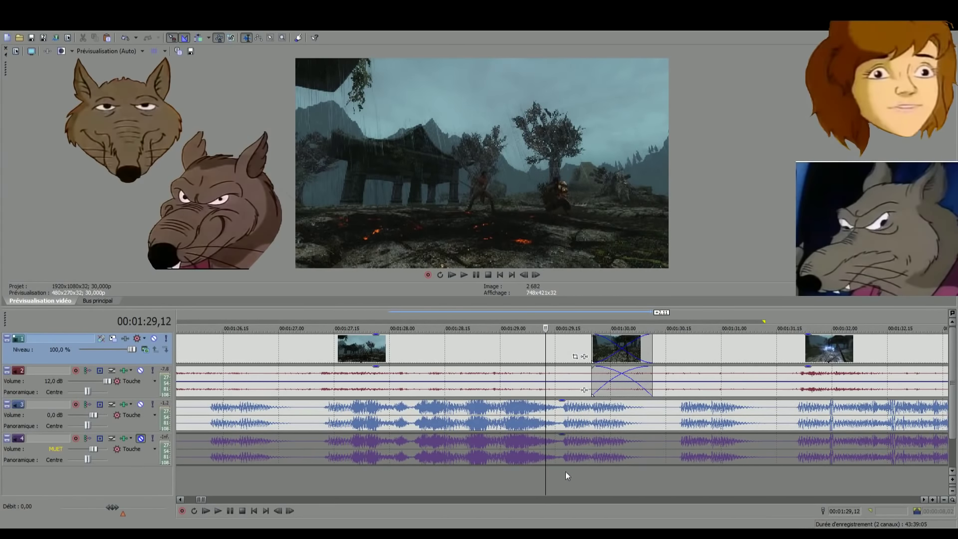
{"action": "key", "text": "space"}
{"action": "left_click", "coordinate": [552, 480]}
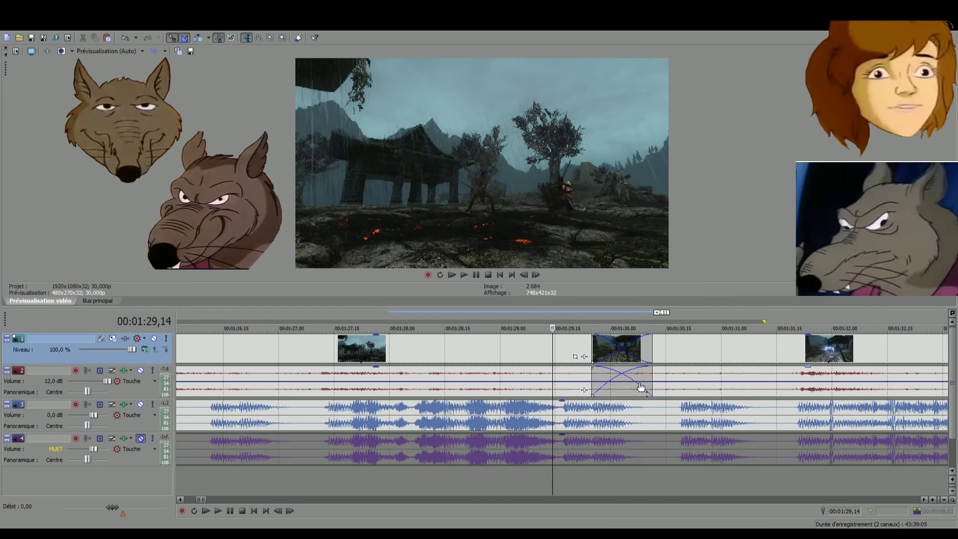
Trim the first clip's end to 1:29,14 and slide the next video and audio left into a crossfade
{"action": "left_click_drag", "start_coordinate": [648, 352], "coordinate": [556, 350]}
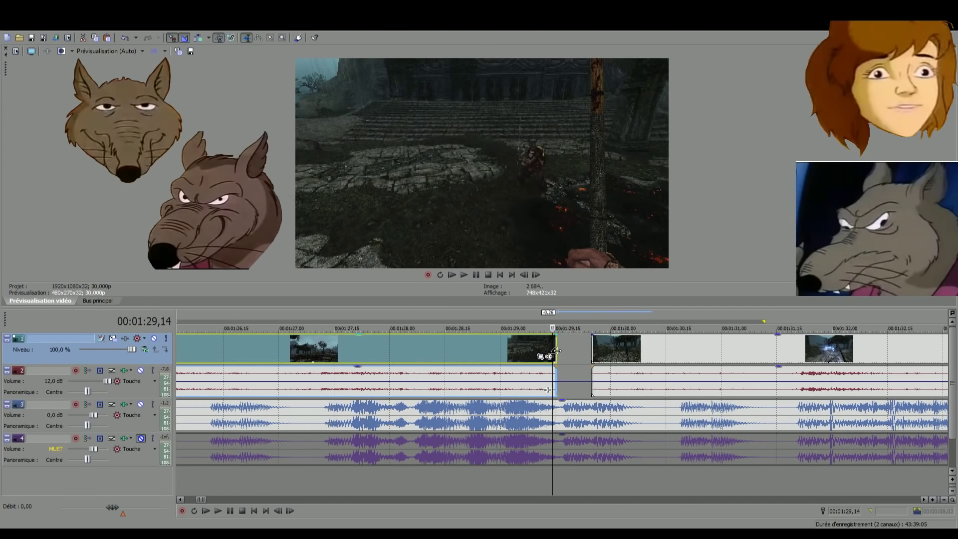
{"action": "left_click", "coordinate": [599, 355]}
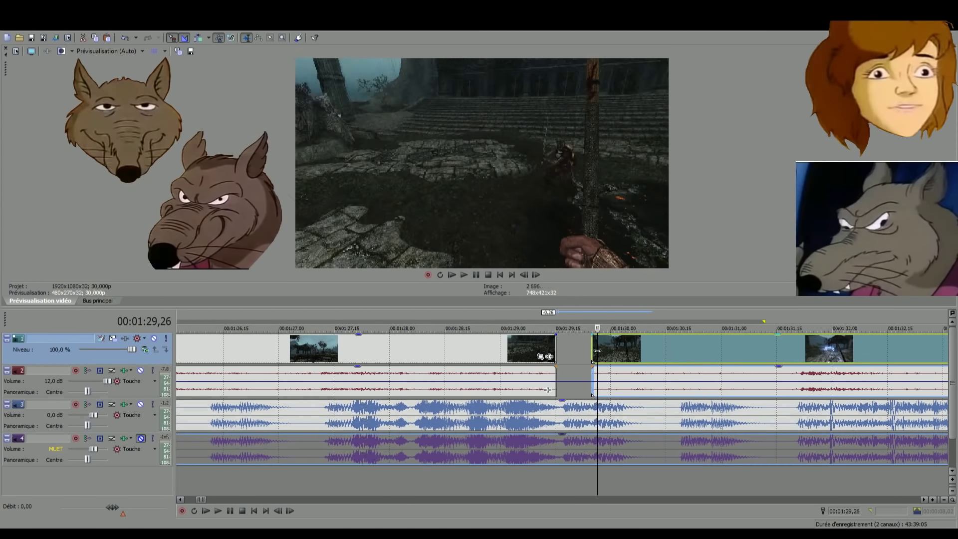
{"action": "left_click", "coordinate": [611, 380]}
{"action": "left_click", "coordinate": [604, 357]}
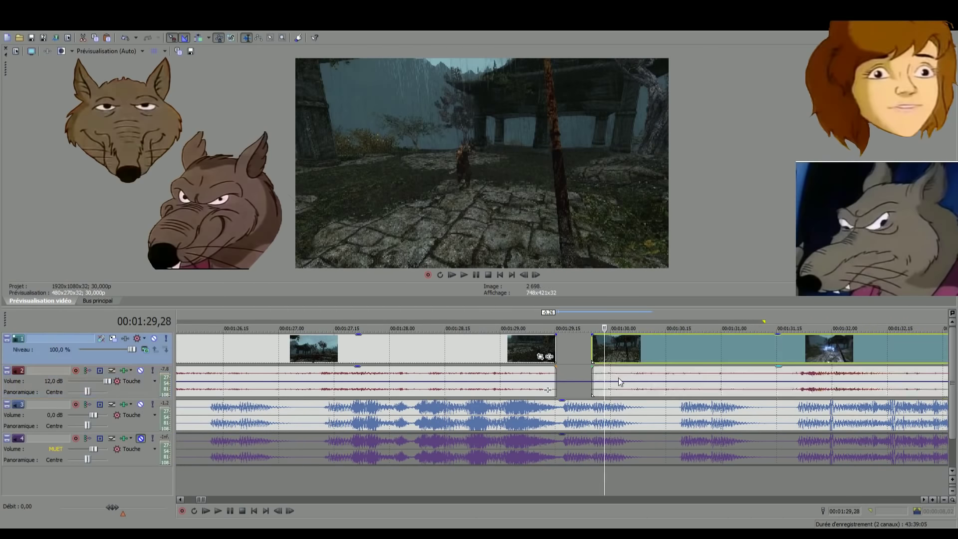
{"action": "left_click_drag", "start_coordinate": [595, 348], "coordinate": [518, 347]}
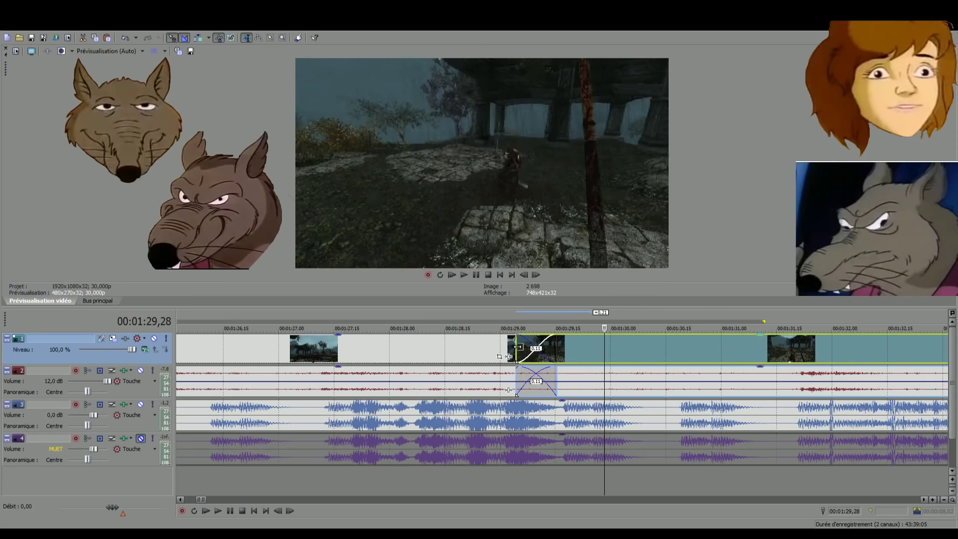
Play back a marked range around the new crossfade near 1:29
{"action": "left_click", "coordinate": [496, 479]}
{"action": "key", "text": "space"}
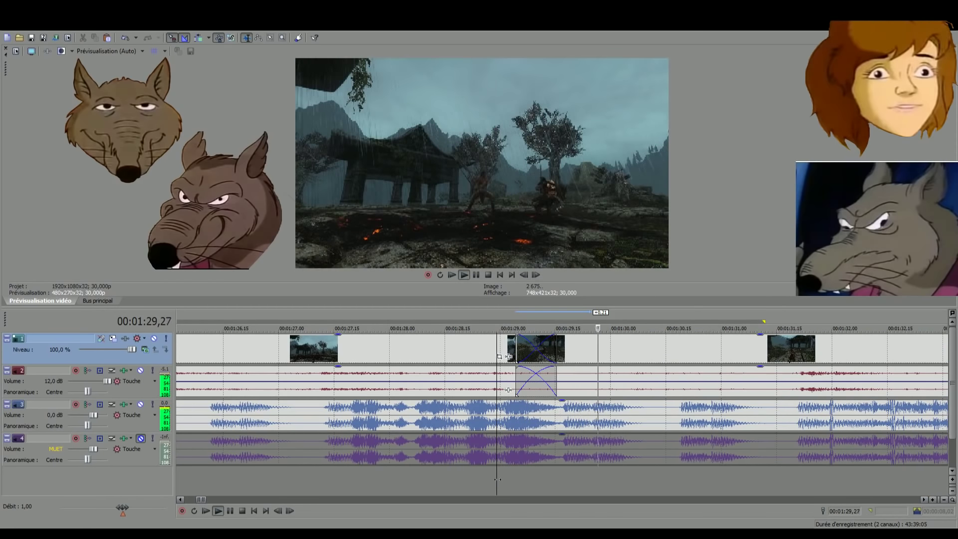
{"action": "scroll", "coordinate": [496, 480], "scroll_direction": "down", "scroll_amount": 5}
{"action": "left_click_drag", "start_coordinate": [489, 480], "coordinate": [561, 484]}
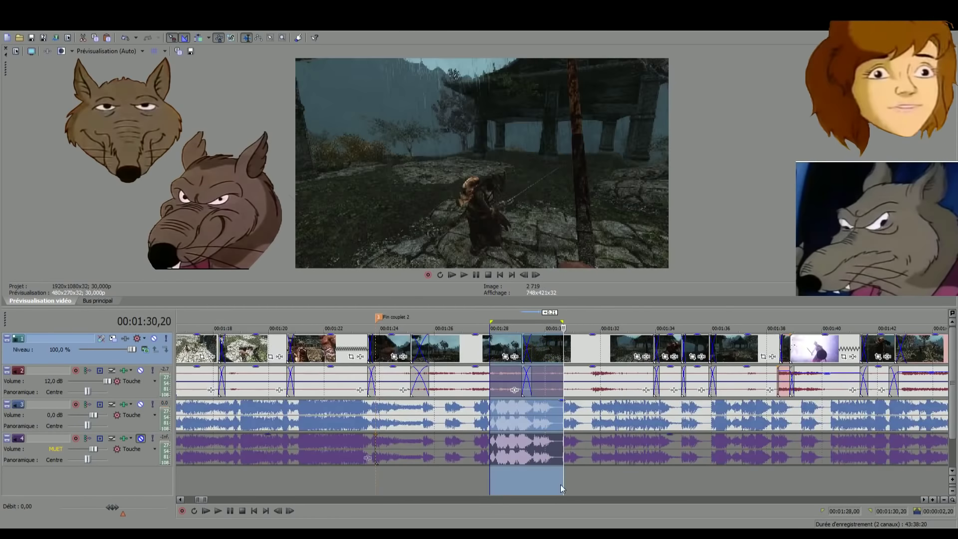
{"action": "key", "text": "space"}
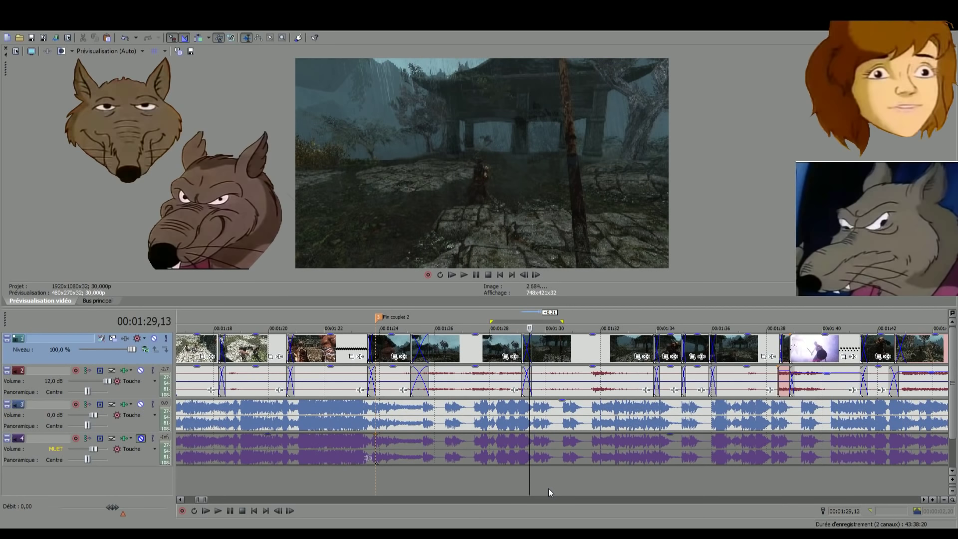
Replay the looped range and play from near 1:29 to check the fade
{"action": "key", "text": "space"}
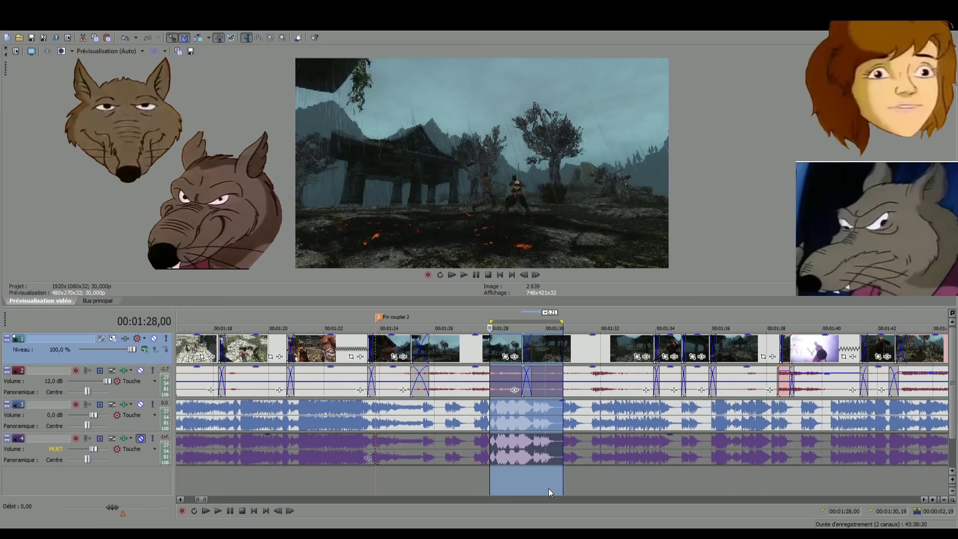
{"action": "key", "text": "space"}
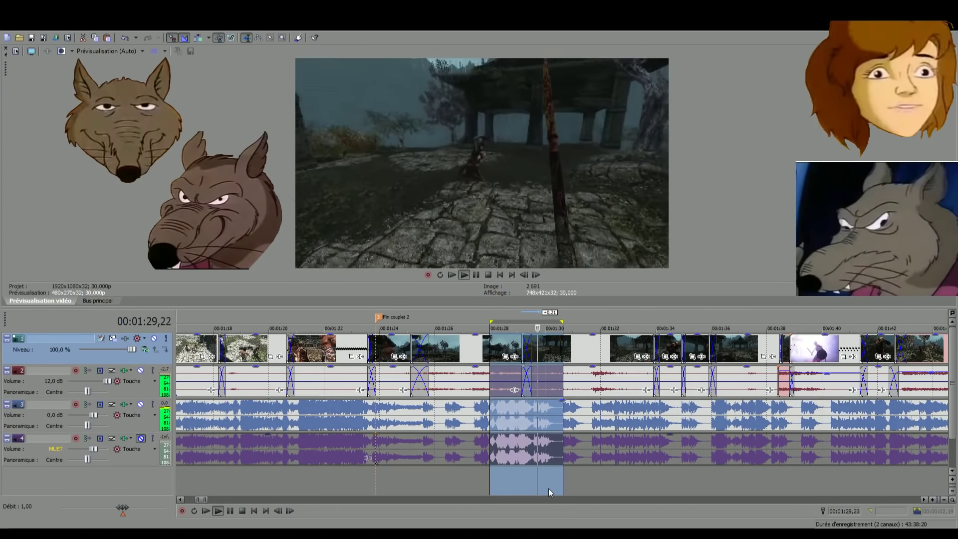
{"action": "key", "text": "space"}
{"action": "key", "text": "space"}
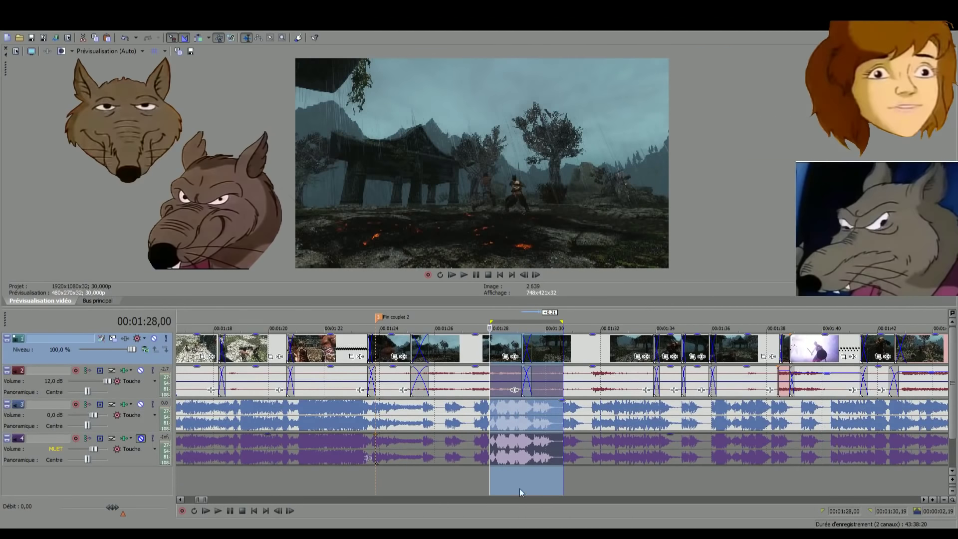
{"action": "left_click", "coordinate": [522, 489]}
{"action": "key", "text": "space"}
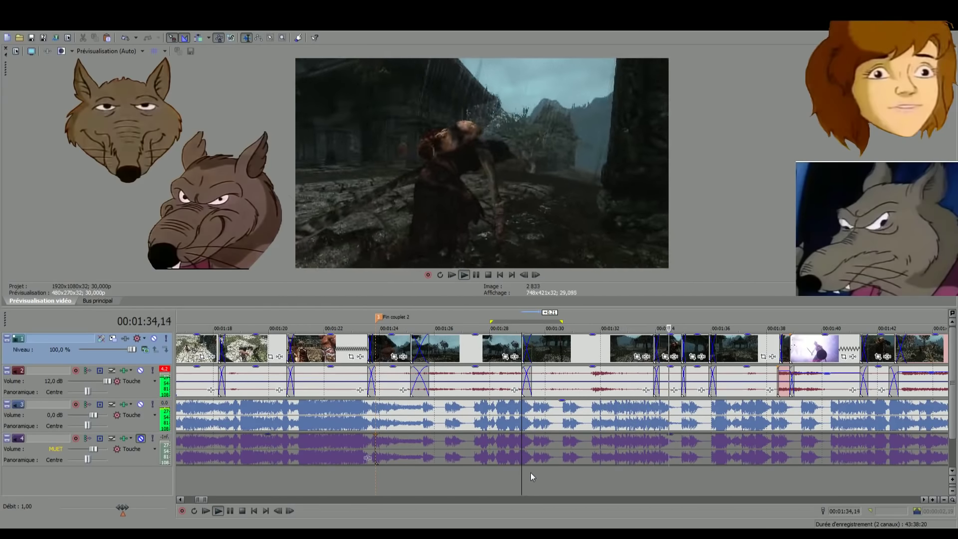
{"action": "key", "text": "space"}
Extend the loop region to the right and preview the montage from about 2:05
{"action": "scroll", "coordinate": [444, 491], "scroll_direction": "down", "scroll_amount": 2}
{"action": "scroll", "coordinate": [483, 472], "scroll_direction": "down", "scroll_amount": 1}
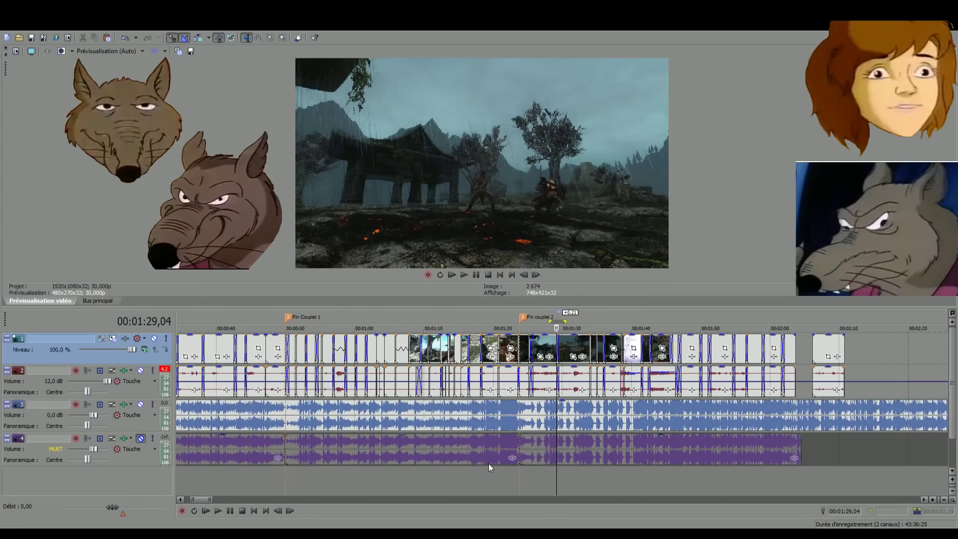
{"action": "scroll", "coordinate": [554, 399], "scroll_direction": "down", "scroll_amount": 1}
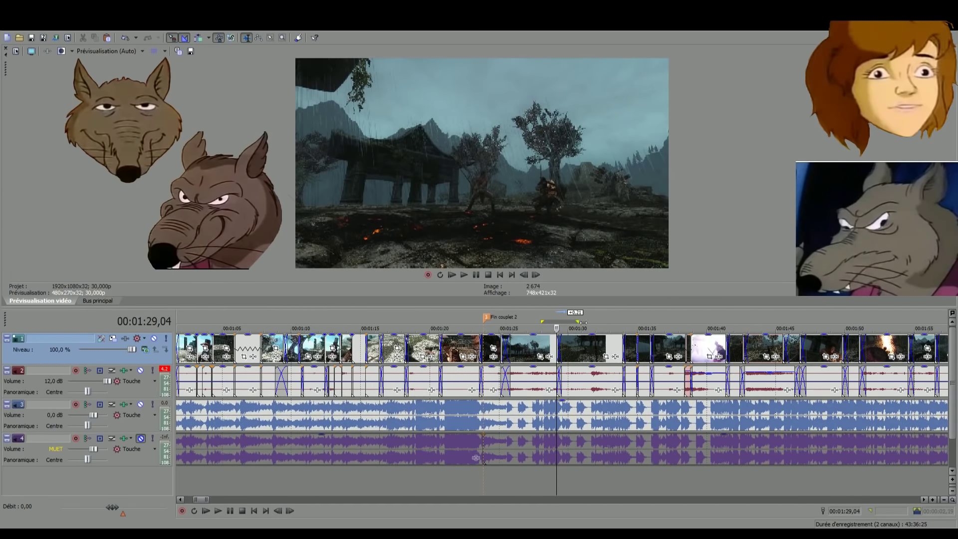
{"action": "mouse_move", "coordinate": [581, 321]}
{"action": "left_mouse_down"}
{"action": "mouse_move", "coordinate": [947, 321]}
{"action": "mouse_move", "coordinate": [895, 331]}
{"action": "left_mouse_up"}
{"action": "scroll", "coordinate": [872, 343], "scroll_direction": "down", "scroll_amount": 2}
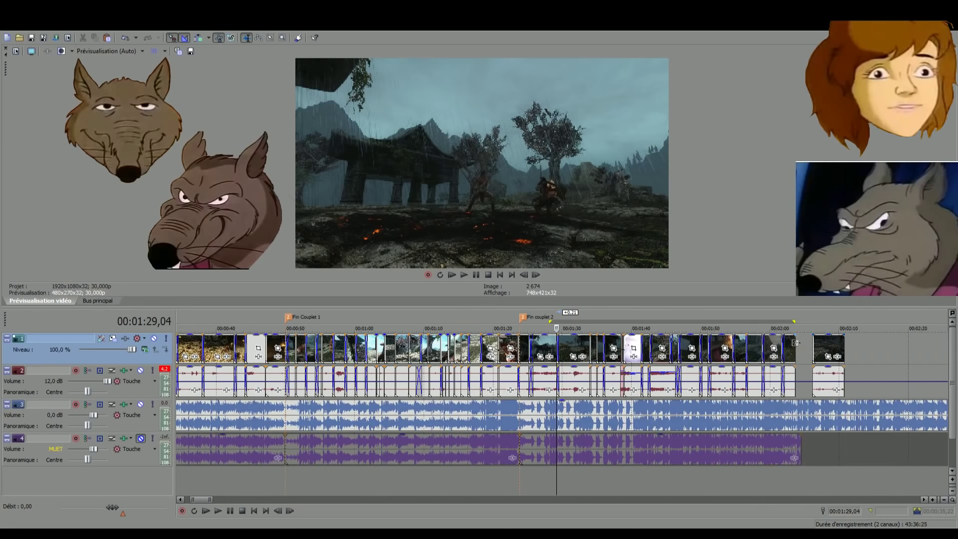
{"action": "left_click", "coordinate": [814, 469]}
{"action": "scroll", "coordinate": [813, 475], "scroll_direction": "up", "scroll_amount": 3}
{"action": "key", "text": "space"}
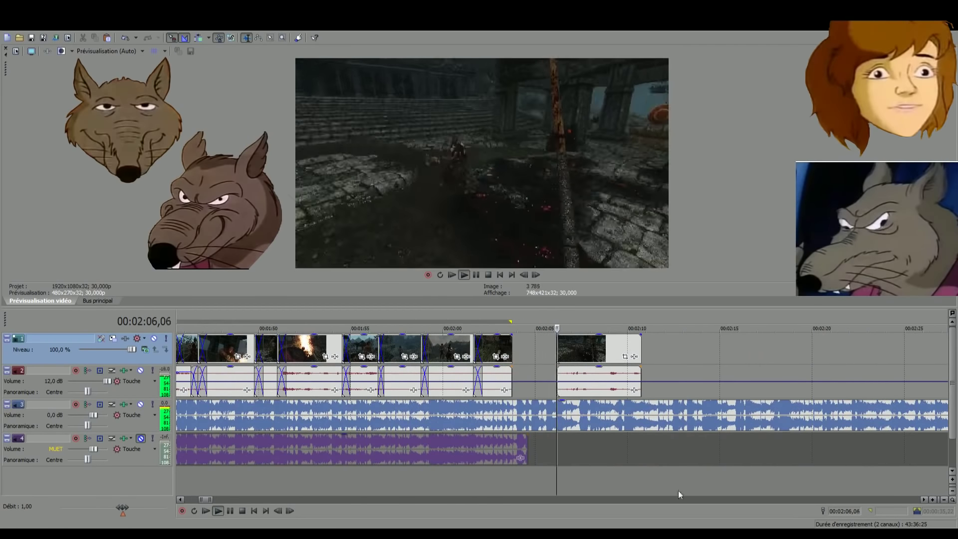
{"action": "scroll", "coordinate": [600, 424], "scroll_direction": "down", "scroll_amount": 2}
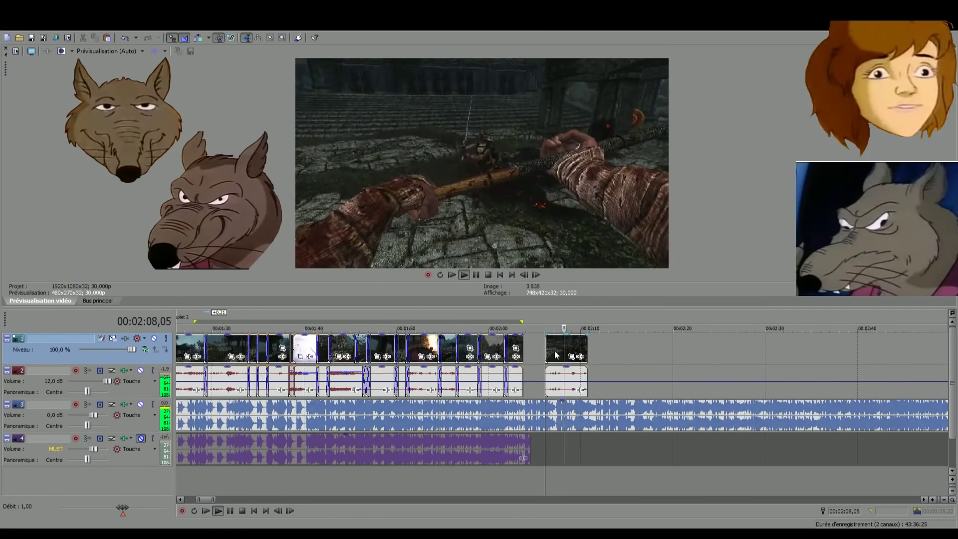
{"action": "scroll", "coordinate": [552, 351], "scroll_direction": "down", "scroll_amount": 1}
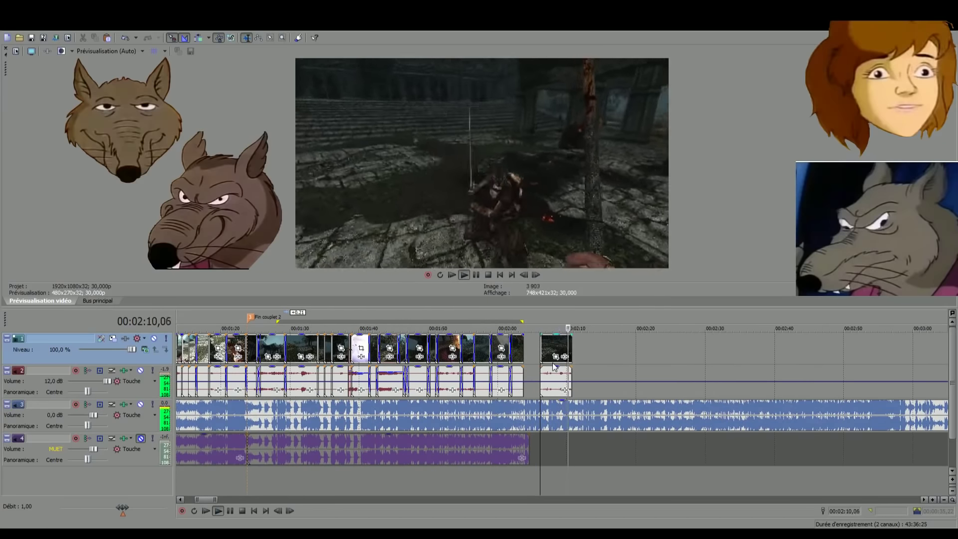
{"action": "key", "text": "space"}
Drag the last clip at 2:08 far right to about 4:30
{"action": "left_click", "coordinate": [555, 344]}
{"action": "scroll", "coordinate": [554, 345], "scroll_direction": "down", "scroll_amount": 2}
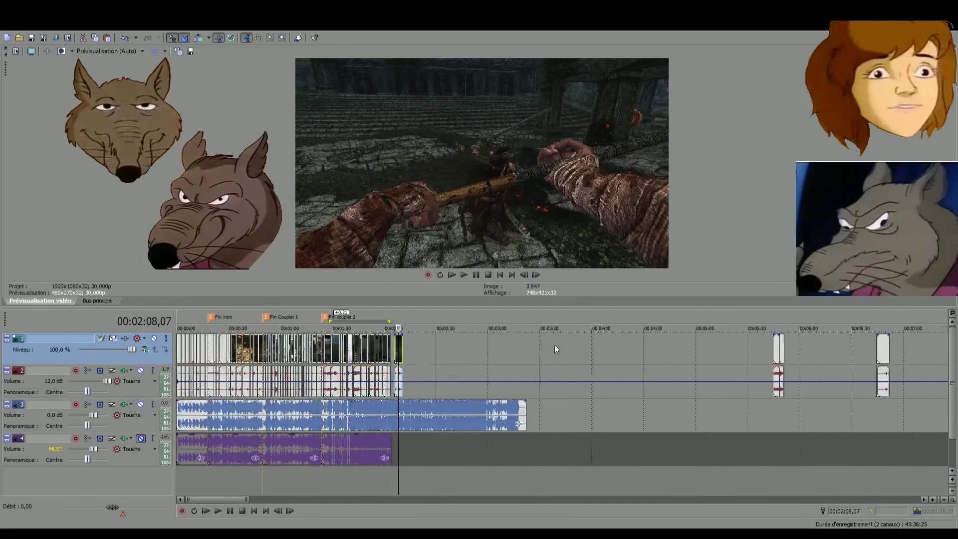
{"action": "left_click_drag", "start_coordinate": [562, 342], "coordinate": [911, 344]}
{"action": "scroll", "coordinate": [701, 392], "scroll_direction": "down", "scroll_amount": 3}
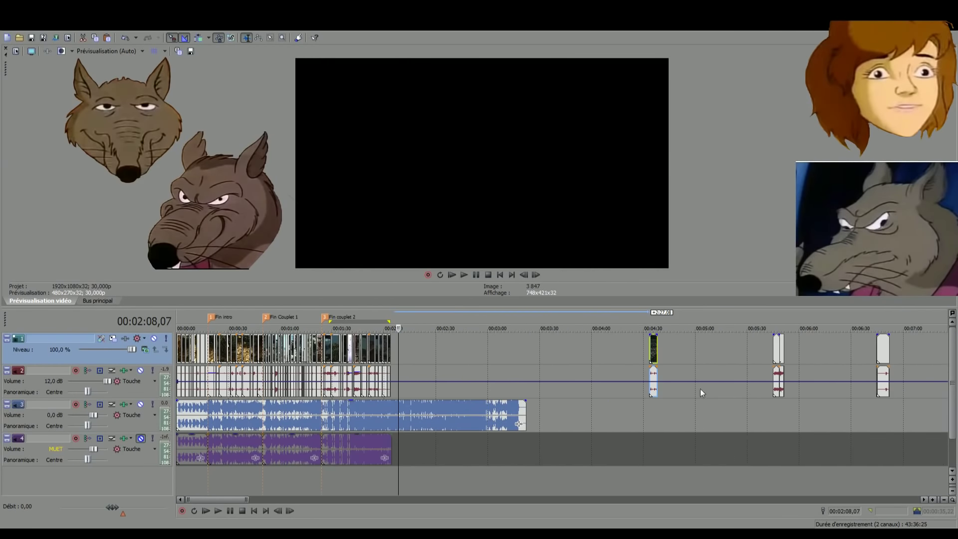
Select the 1:18–1:35 span around the Fin couplet 2 marker and play it through
{"action": "left_click", "coordinate": [343, 480]}
{"action": "scroll", "coordinate": [344, 480], "scroll_direction": "up", "scroll_amount": 5}
{"action": "key", "text": "3"}
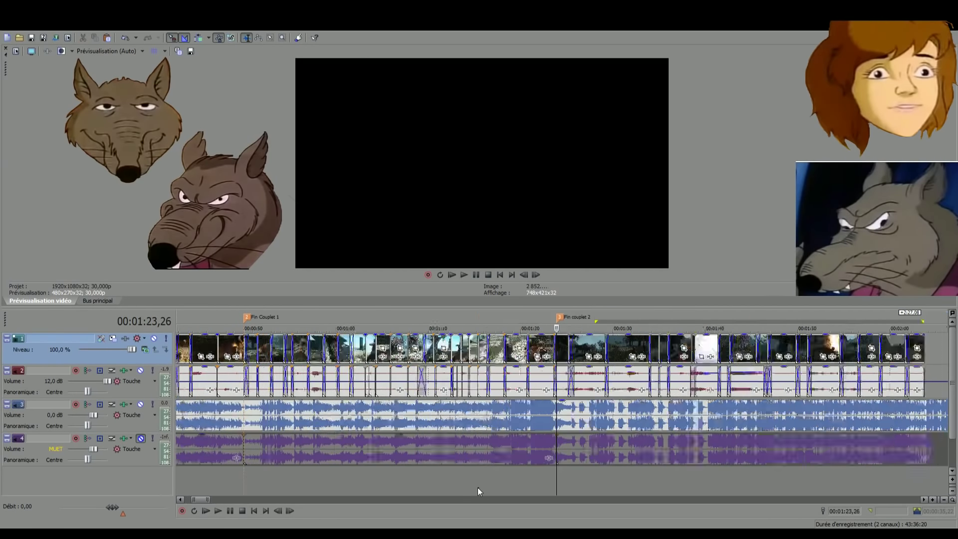
{"action": "left_click", "coordinate": [467, 487]}
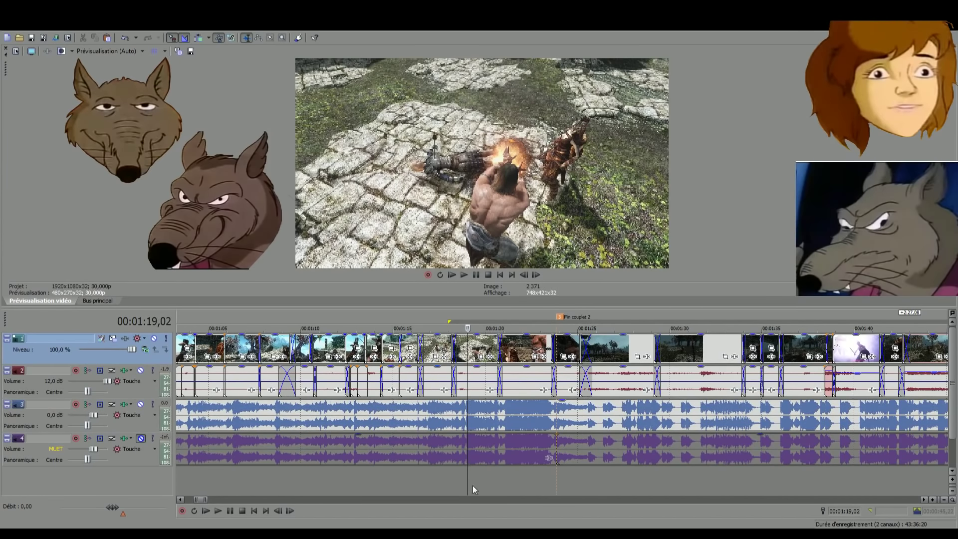
{"action": "key", "text": "l"}
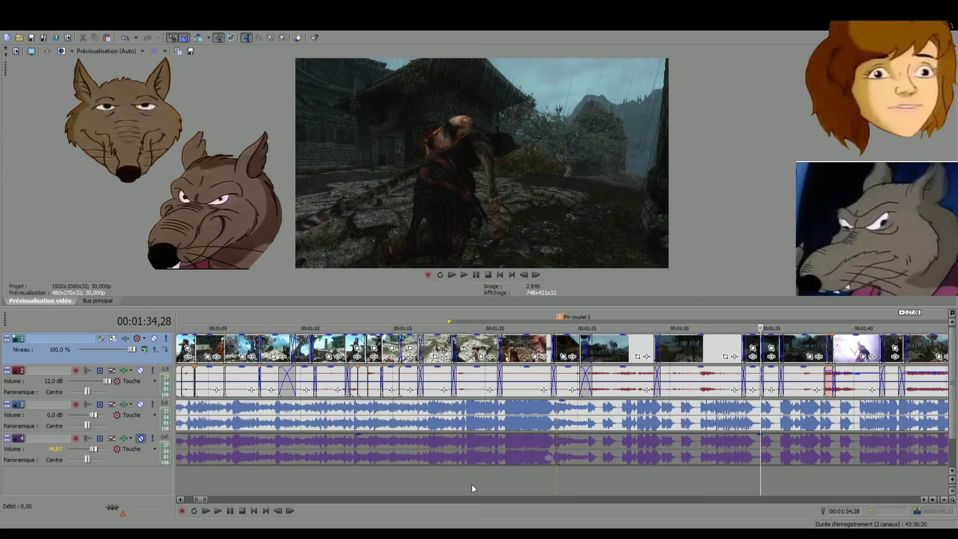
{"action": "key", "text": "Right"}
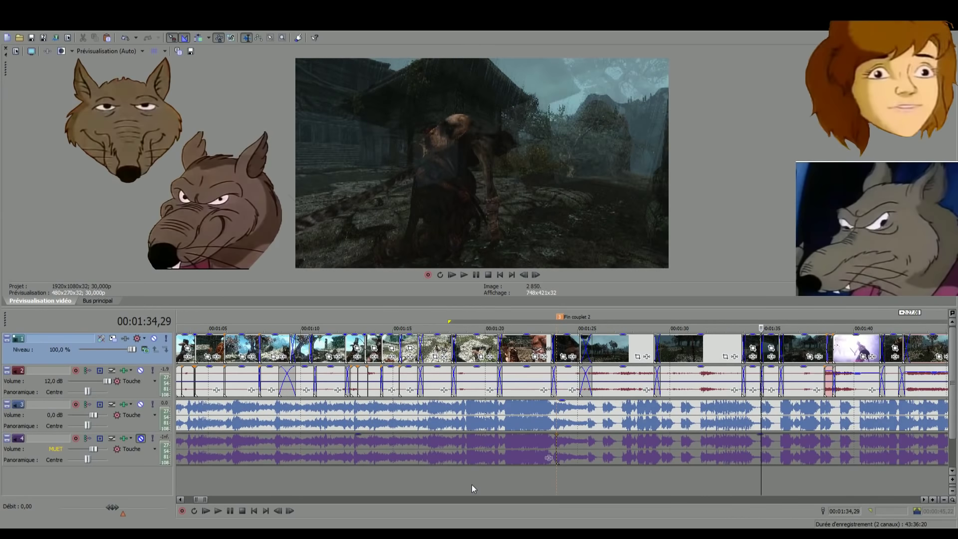
{"action": "double_click", "coordinate": [471, 484]}
{"action": "key", "text": "space"}
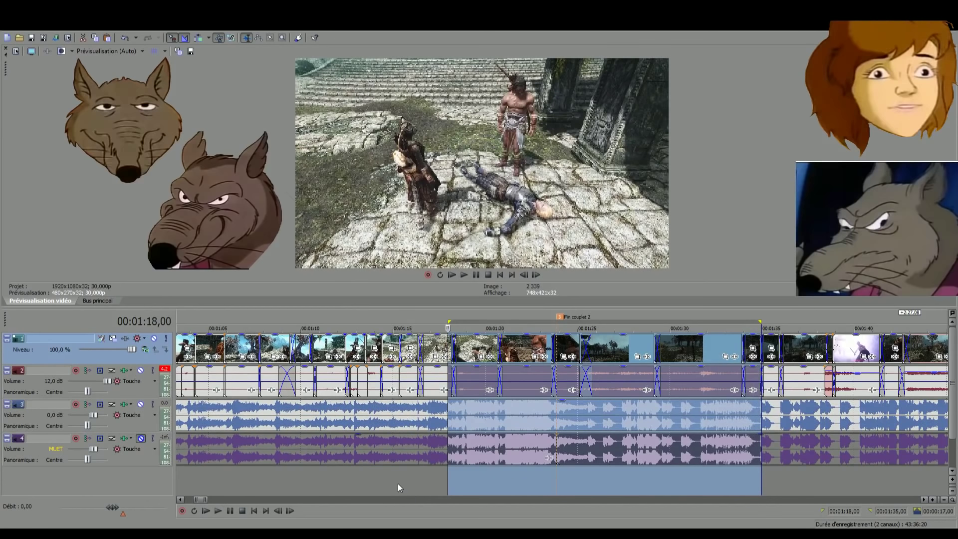
{"action": "scroll", "coordinate": [397, 483], "scroll_direction": "down", "scroll_amount": 3}
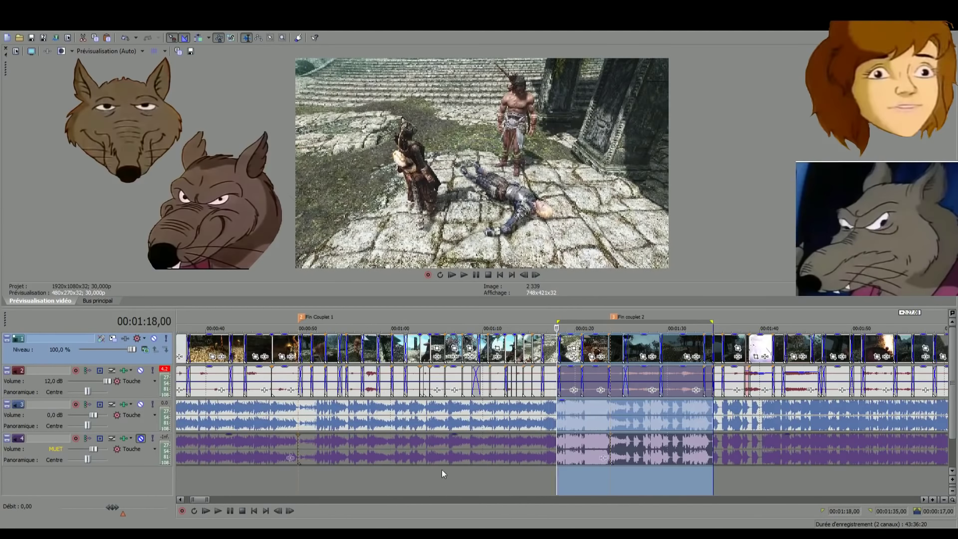
Preview the cut between 1:34,21 and 1:35,02
{"action": "left_click", "coordinate": [699, 472]}
{"action": "scroll", "coordinate": [698, 471], "scroll_direction": "up", "scroll_amount": 3}
{"action": "left_click_drag", "start_coordinate": [699, 486], "coordinate": [593, 478]}
{"action": "scroll", "coordinate": [600, 494], "scroll_direction": "up", "scroll_amount": 3}
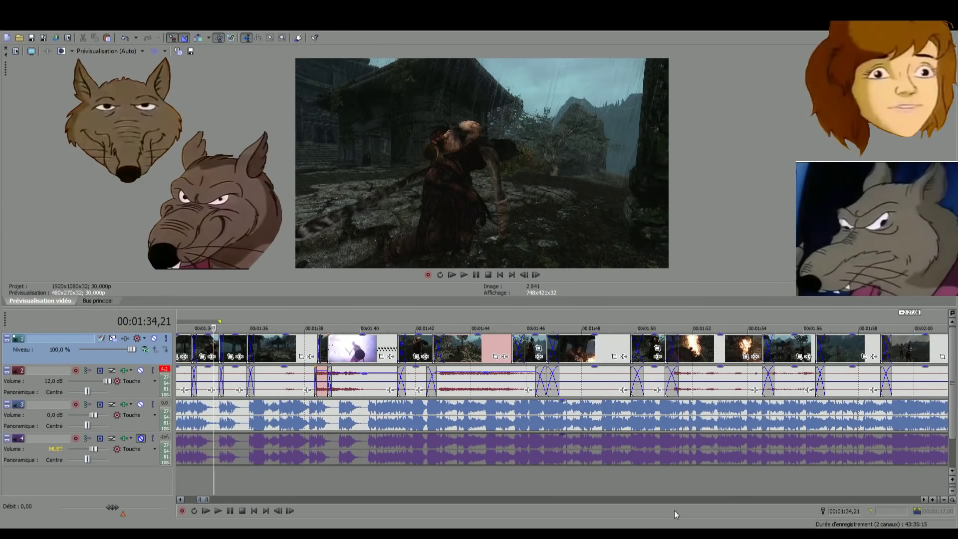
{"action": "left_click", "coordinate": [586, 477]}
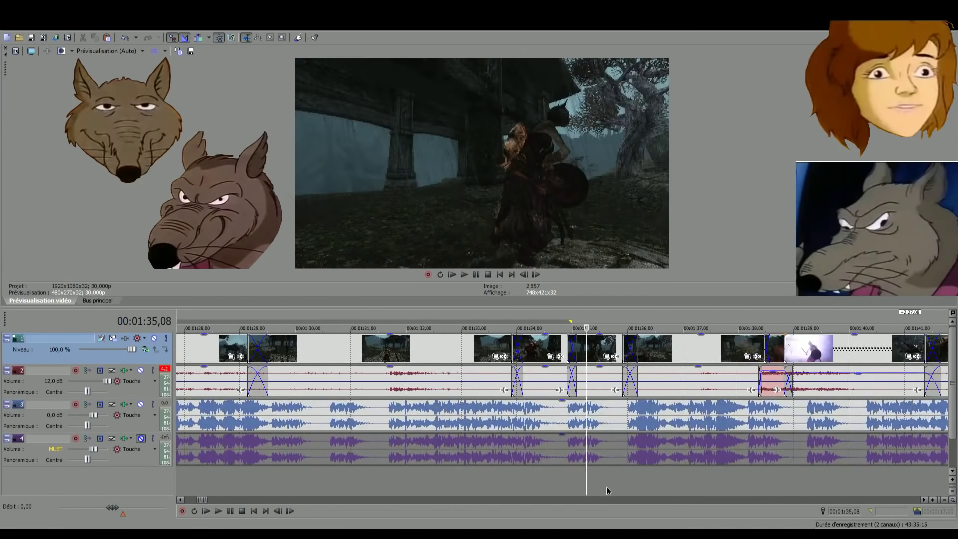
{"action": "left_click", "coordinate": [576, 490]}
{"action": "key", "text": "space"}
{"action": "key", "text": "space"}
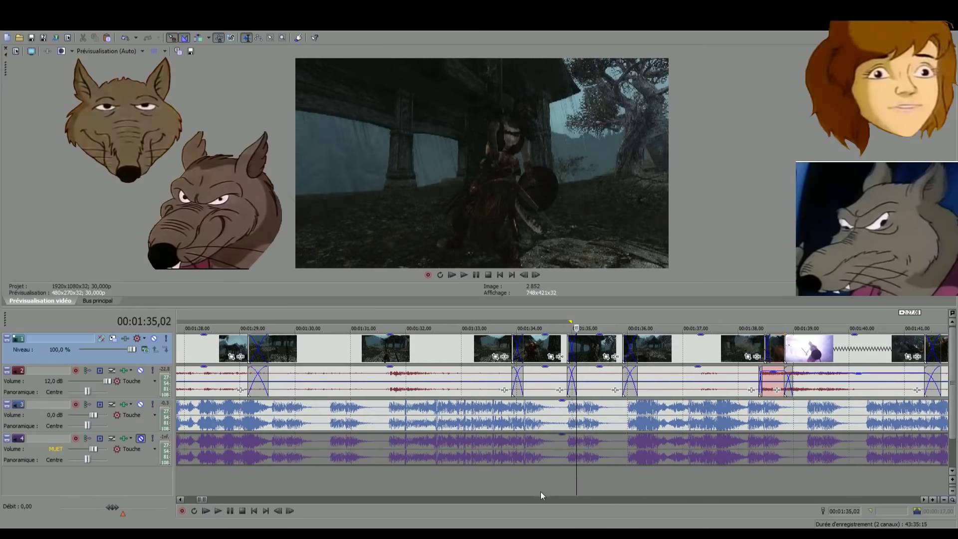
{"action": "left_click", "coordinate": [517, 493]}
{"action": "key", "text": "space"}
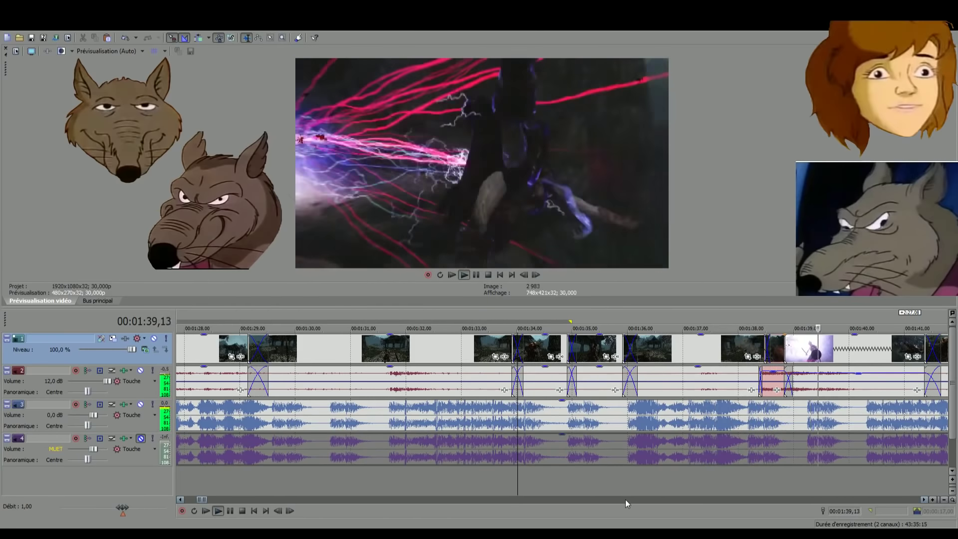
Zoom the timeline and jump playback between 1:41,20 and about 1:34.7
{"action": "scroll", "coordinate": [625, 499], "scroll_direction": "down", "scroll_amount": 2}
{"action": "scroll", "coordinate": [598, 484], "scroll_direction": "down", "scroll_amount": 2}
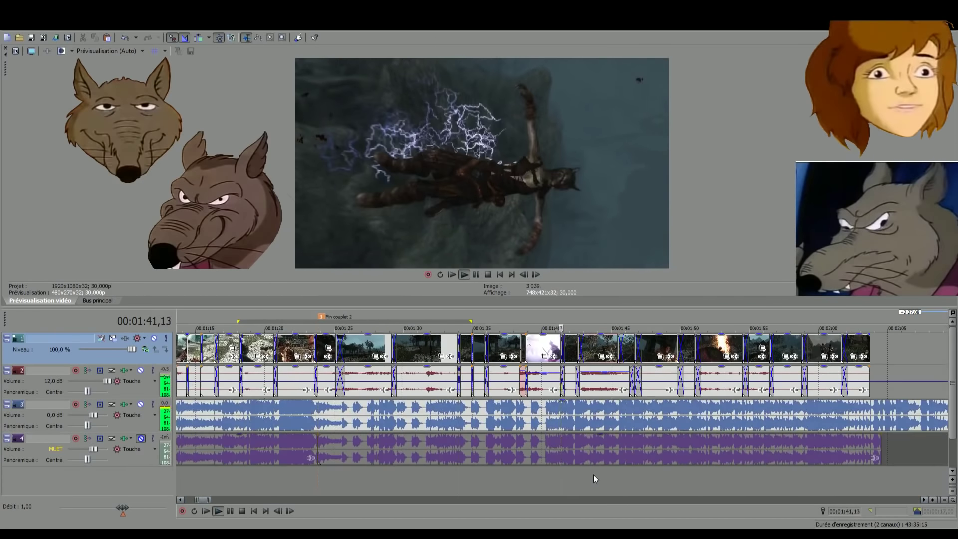
{"action": "scroll", "coordinate": [568, 476], "scroll_direction": "down", "scroll_amount": 2}
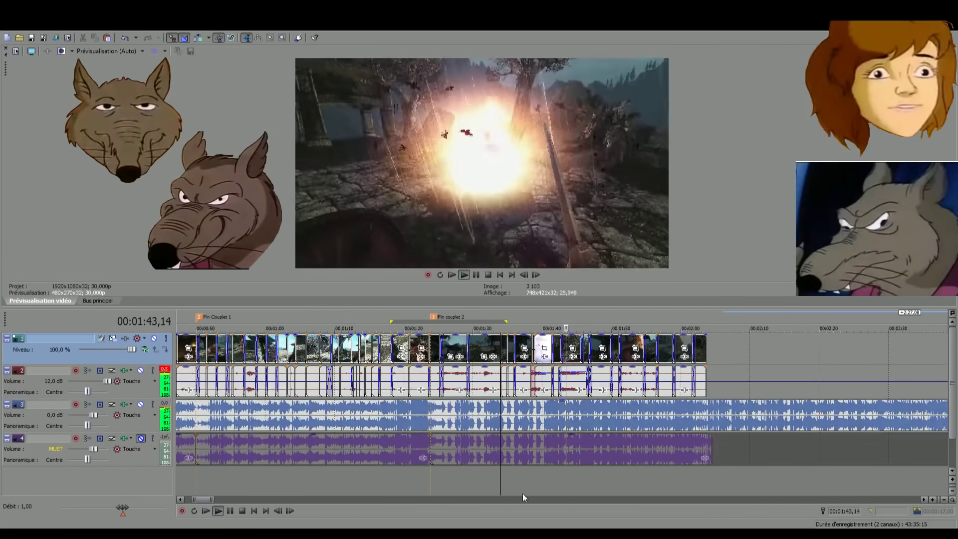
{"action": "scroll", "coordinate": [507, 486], "scroll_direction": "up", "scroll_amount": 3}
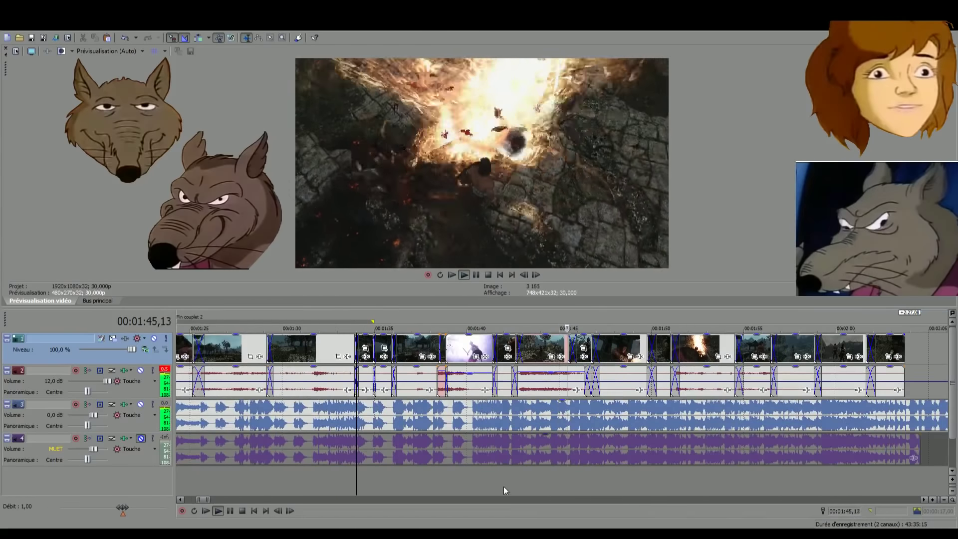
{"action": "left_click", "coordinate": [497, 487]}
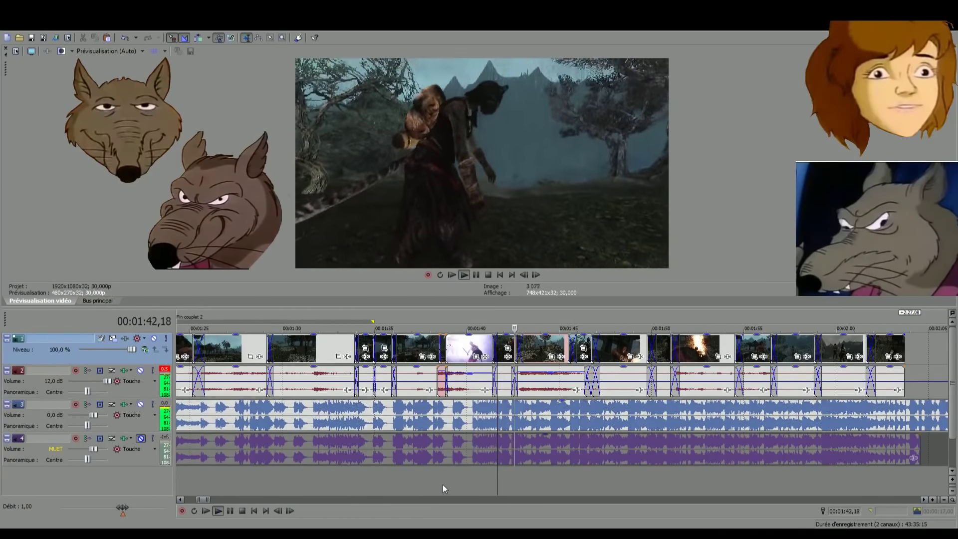
{"action": "left_click", "coordinate": [370, 487]}
Replay from about 1:33.9, then trim the clip so it ends at 1:34.25
{"action": "scroll", "coordinate": [379, 487], "scroll_direction": "up", "scroll_amount": 3}
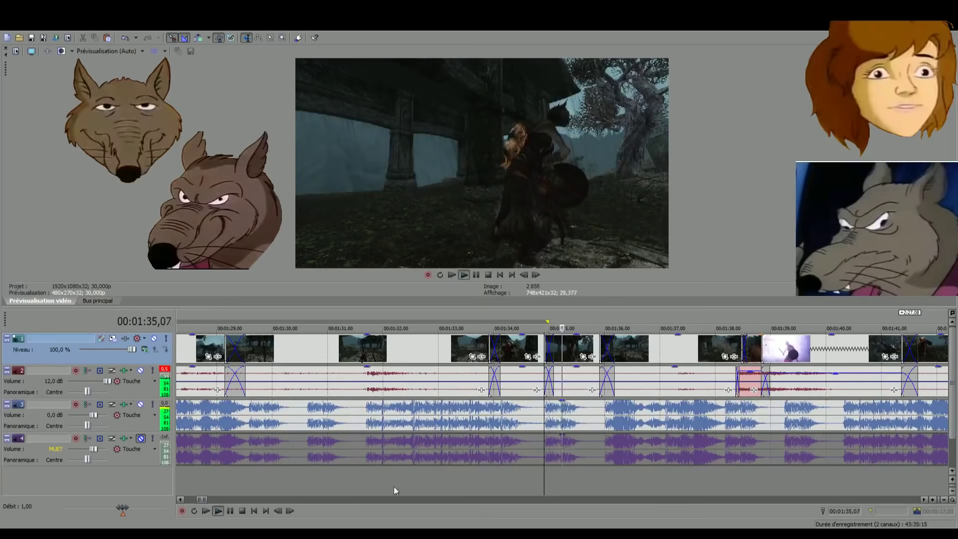
{"action": "left_click", "coordinate": [491, 494]}
{"action": "key", "text": "space"}
{"action": "scroll", "coordinate": [548, 427], "scroll_direction": "up", "scroll_amount": 2}
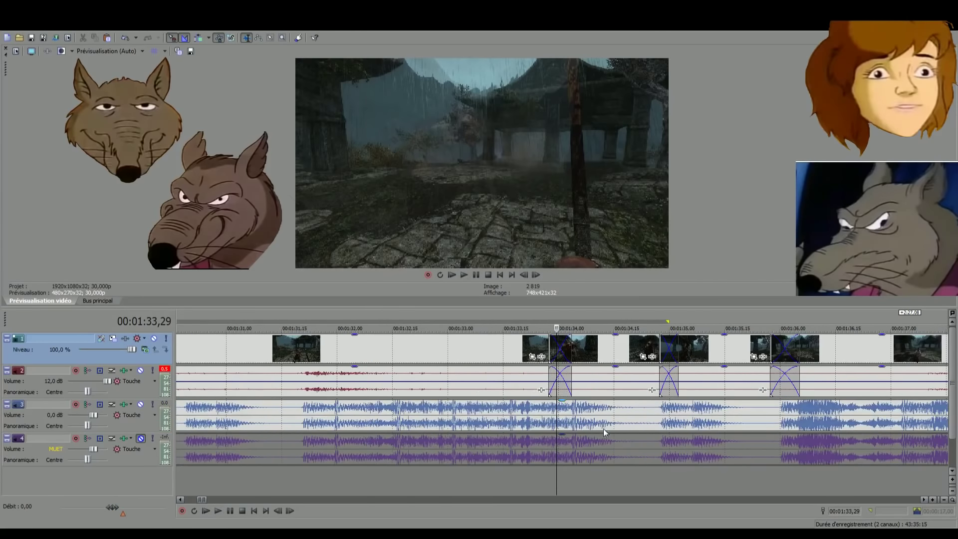
{"action": "left_click_drag", "start_coordinate": [675, 355], "coordinate": [461, 343]}
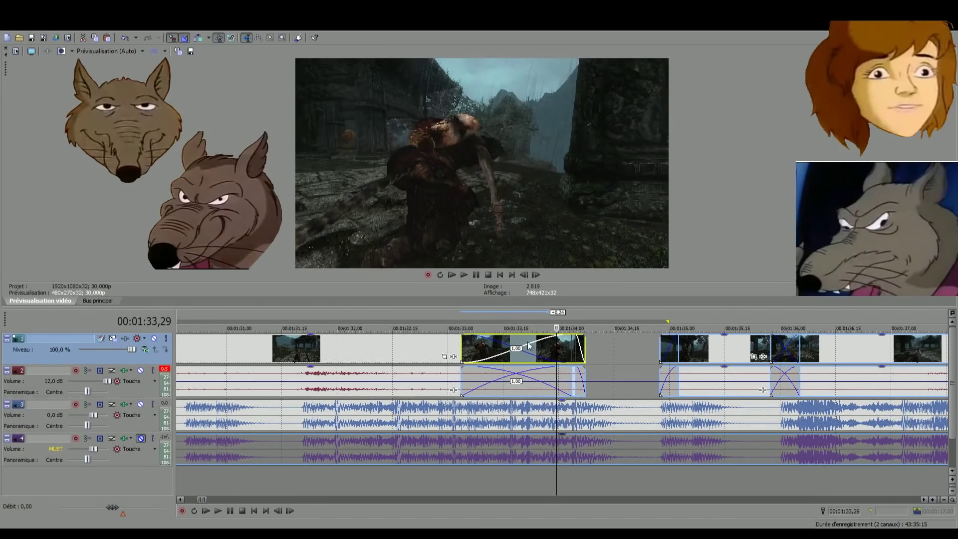
{"action": "left_click", "coordinate": [571, 344]}
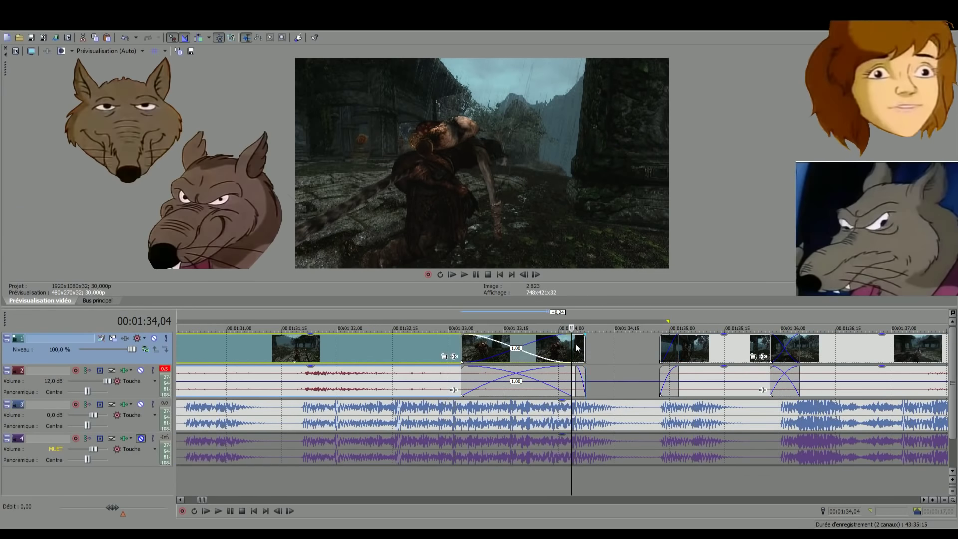
Select the clip's video and audio events together and slide them later to meet the next clip
{"action": "left_click_drag", "start_coordinate": [577, 347], "coordinate": [595, 348]}
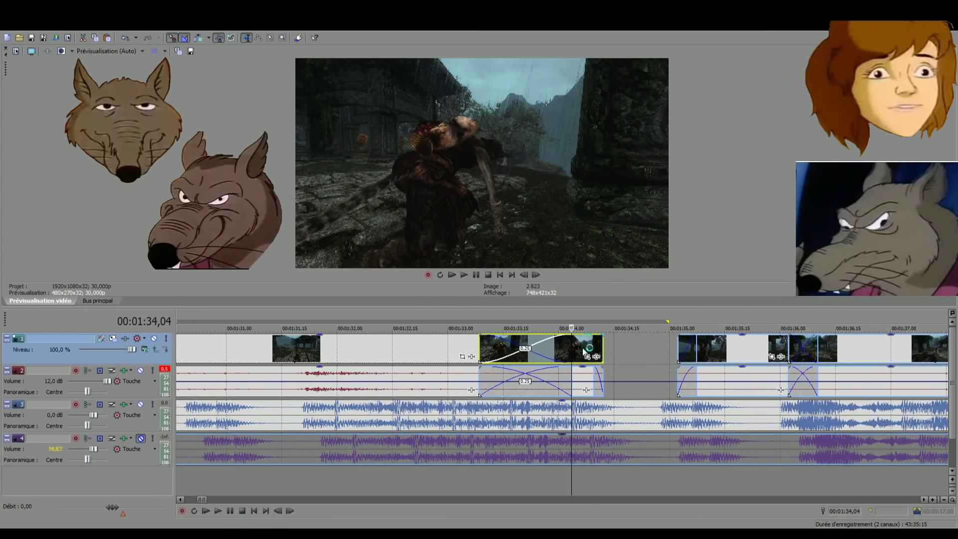
{"action": "key", "text": "ctrl+z"}
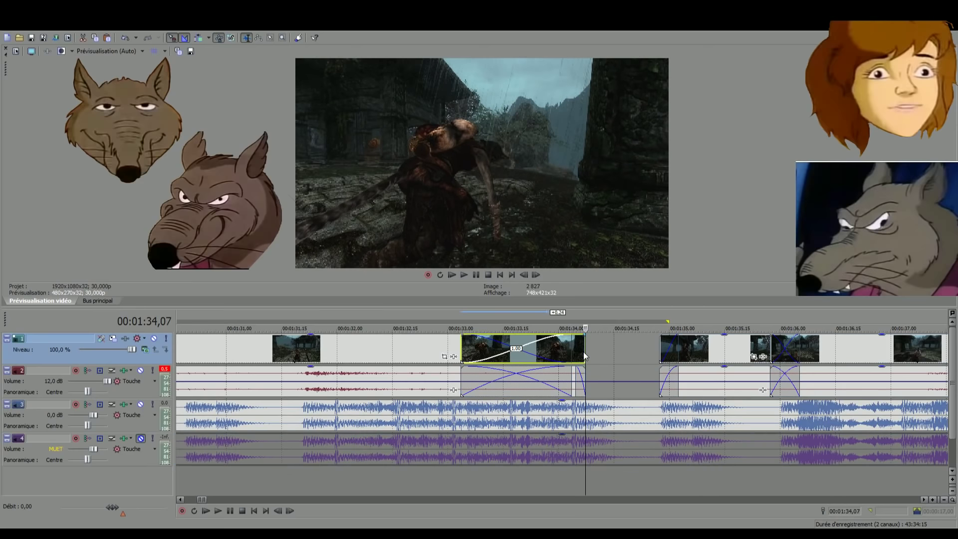
{"action": "left_click", "coordinate": [584, 379]}
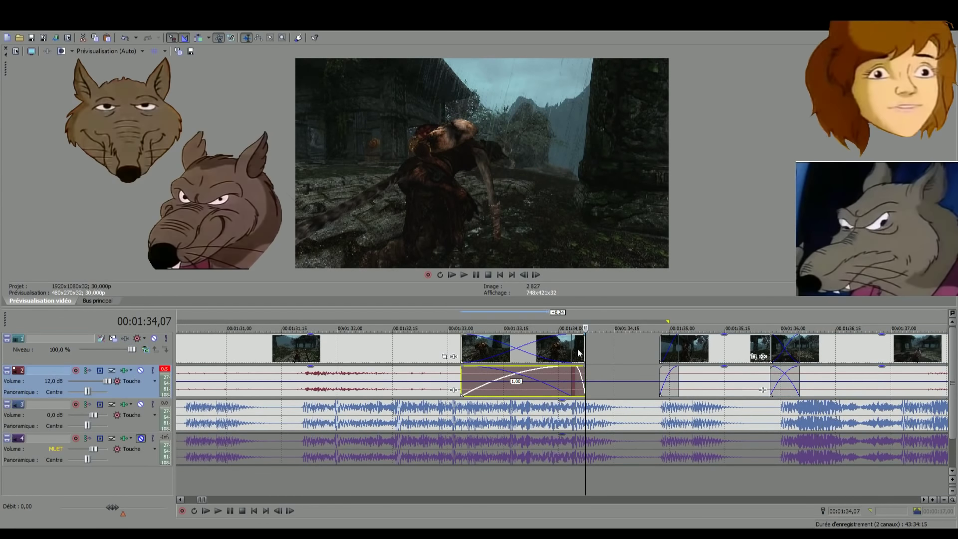
{"action": "left_click", "coordinate": [580, 352], "text": "ctrl"}
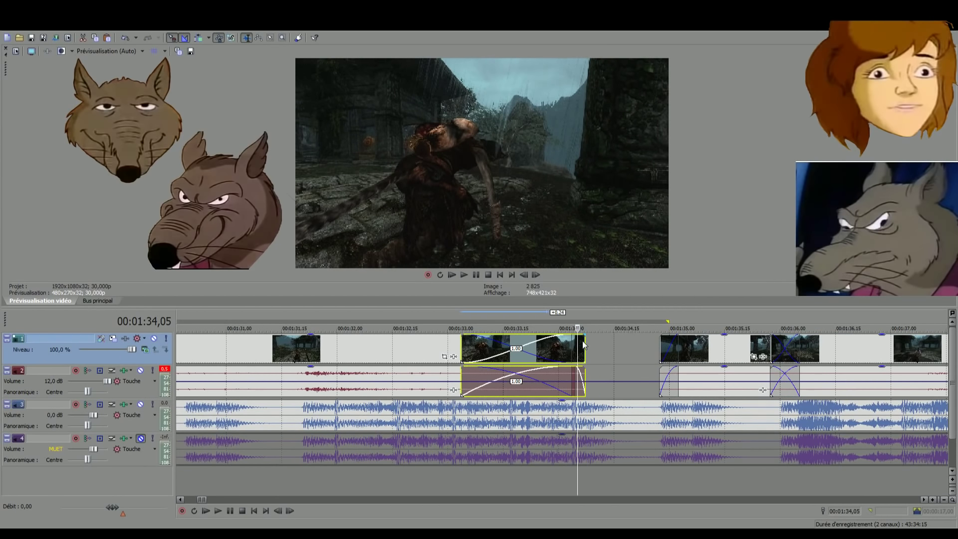
{"action": "left_click_drag", "start_coordinate": [582, 345], "coordinate": [678, 343]}
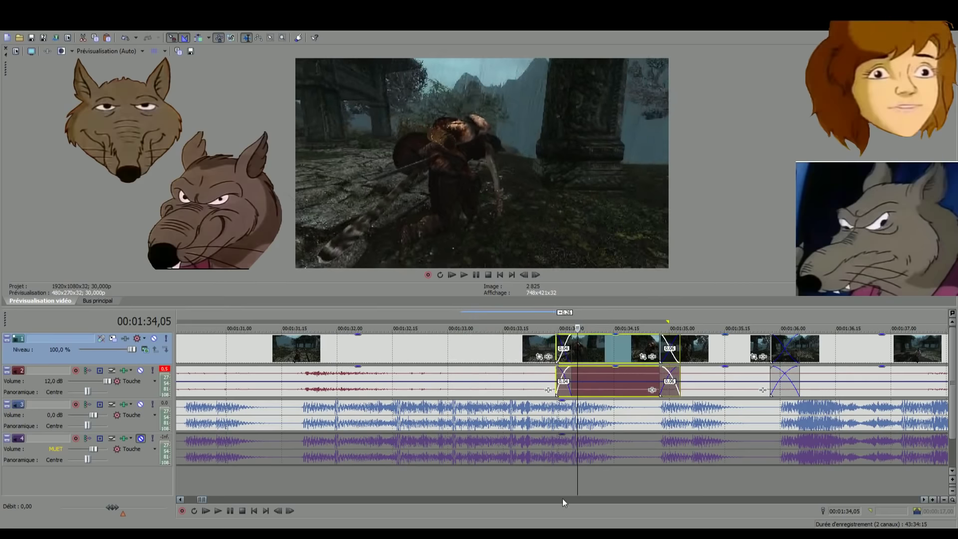
Replay the new cut from 1:33;27 to check the crossfades
{"action": "left_click", "coordinate": [546, 490]}
{"action": "key", "text": "space"}
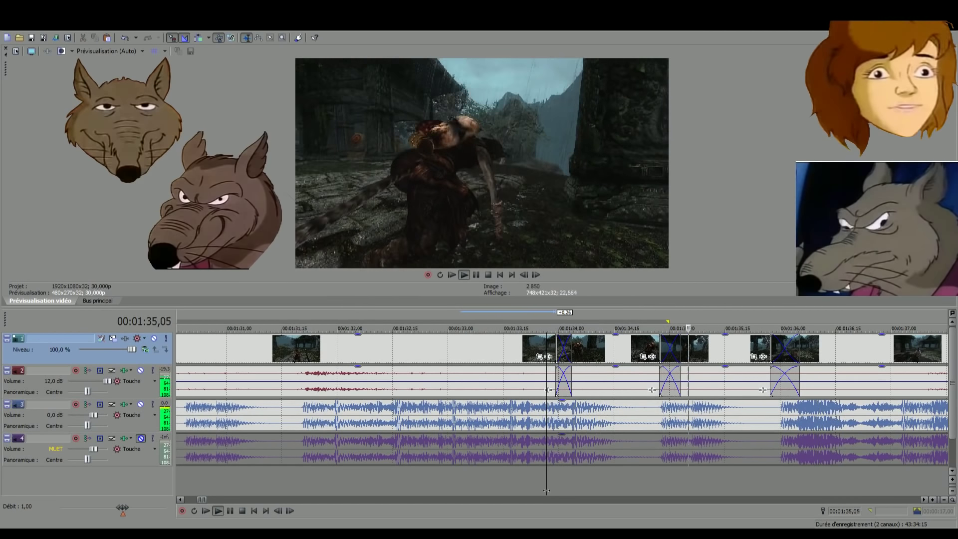
{"action": "key", "text": "space"}
{"action": "key", "text": "space"}
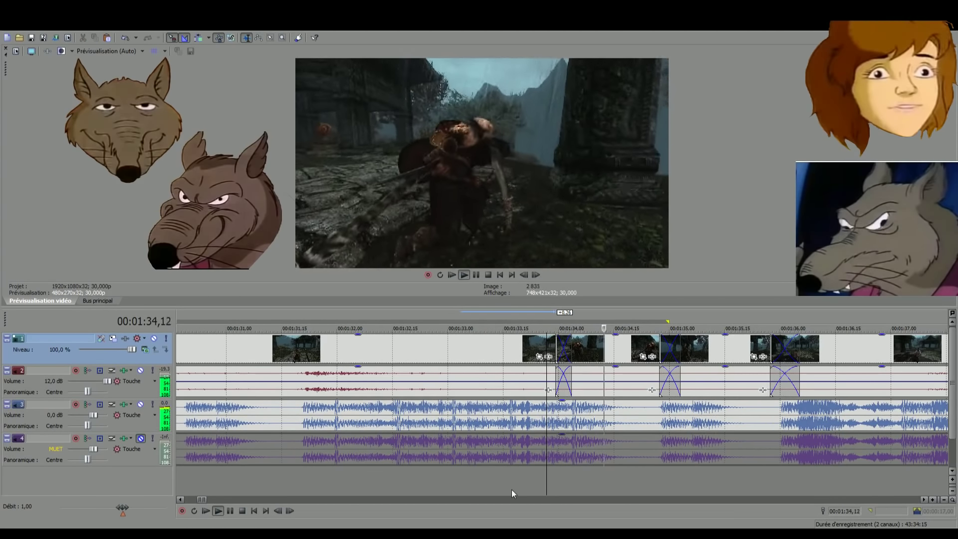
{"action": "key", "text": "space"}
{"action": "key", "text": "space"}
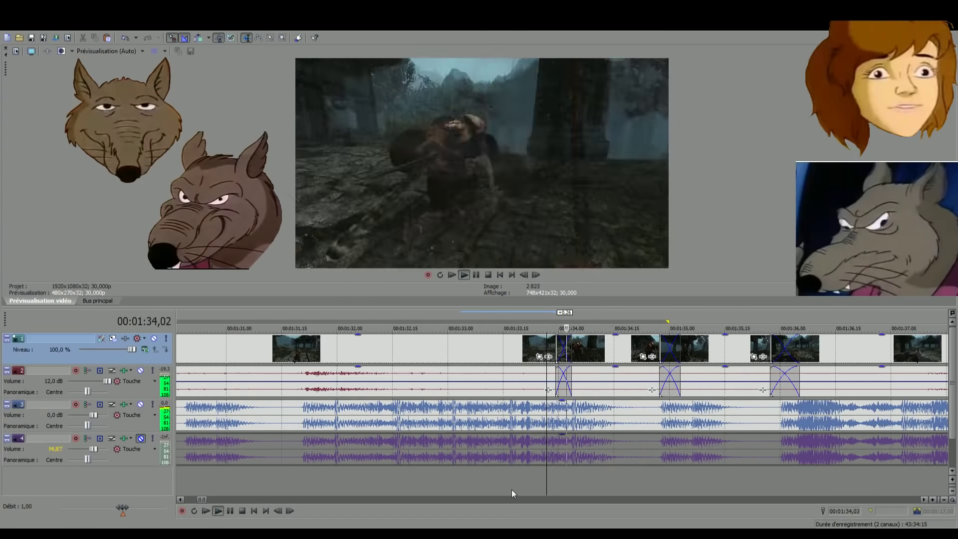
{"action": "key", "text": "space"}
{"action": "key", "text": "space"}
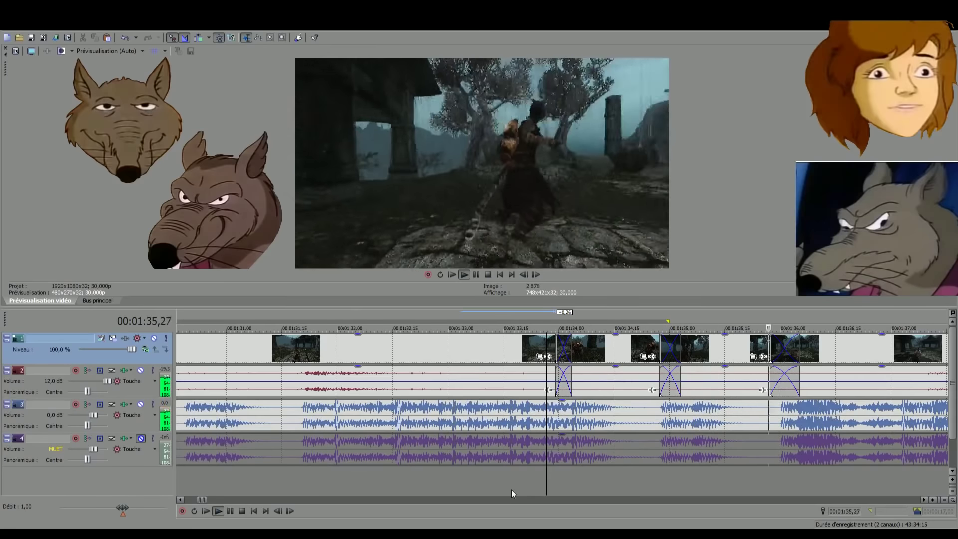
{"action": "scroll", "coordinate": [498, 460], "scroll_direction": "down", "scroll_amount": 15}
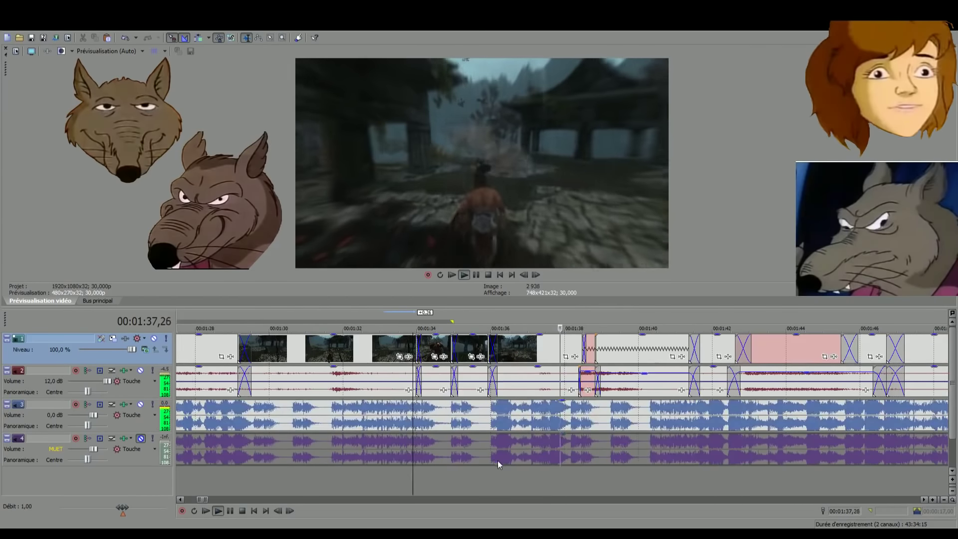
{"action": "key", "text": "space"}
{"action": "scroll", "coordinate": [498, 459], "scroll_direction": "up", "scroll_amount": 3}
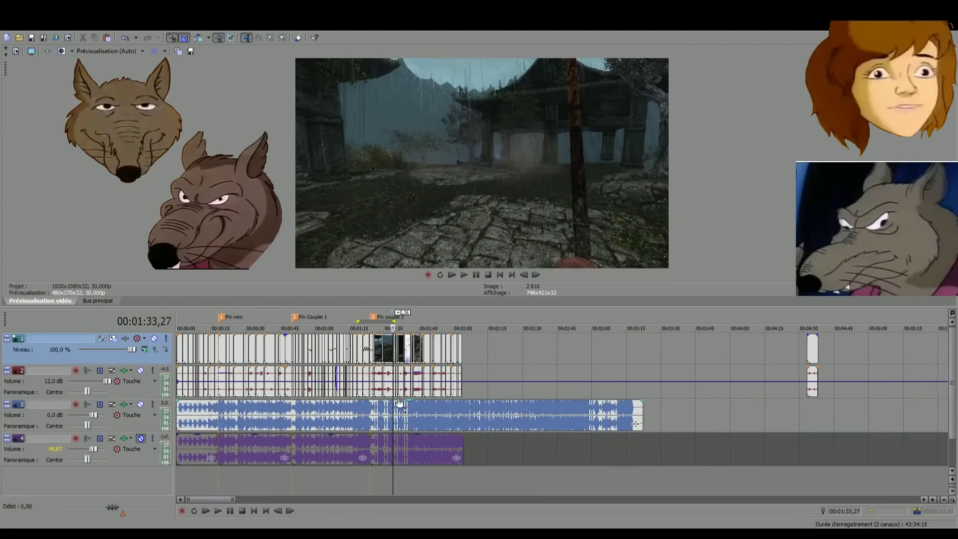
Select the whole song, drag the preview area larger, and play the montage from the start
{"action": "double_click", "coordinate": [460, 420]}
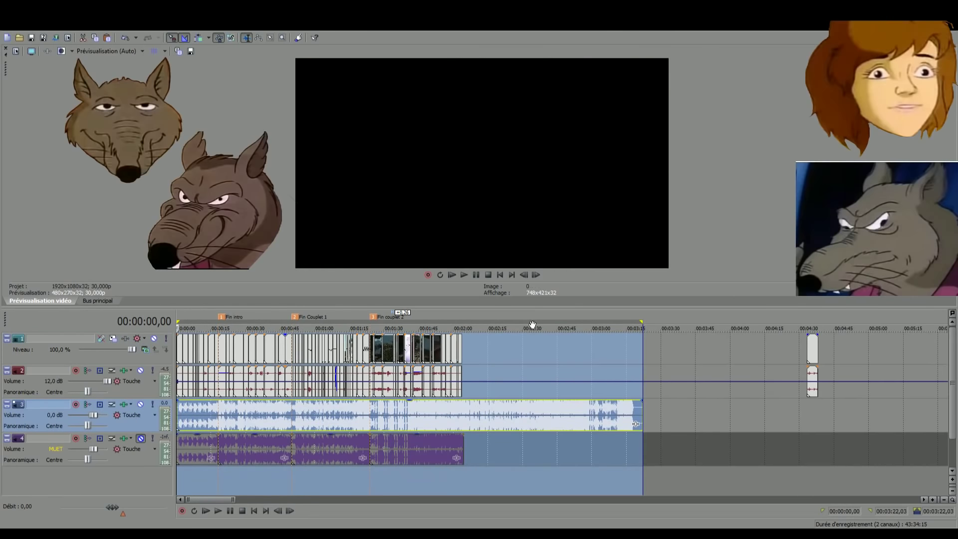
{"action": "left_click_drag", "start_coordinate": [535, 307], "coordinate": [142, 499]}
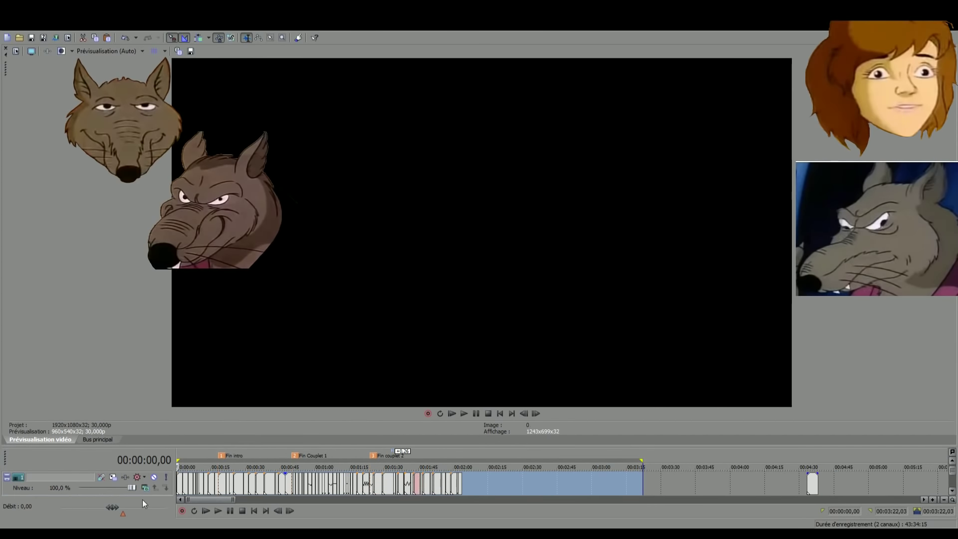
{"action": "left_click", "coordinate": [203, 512]}
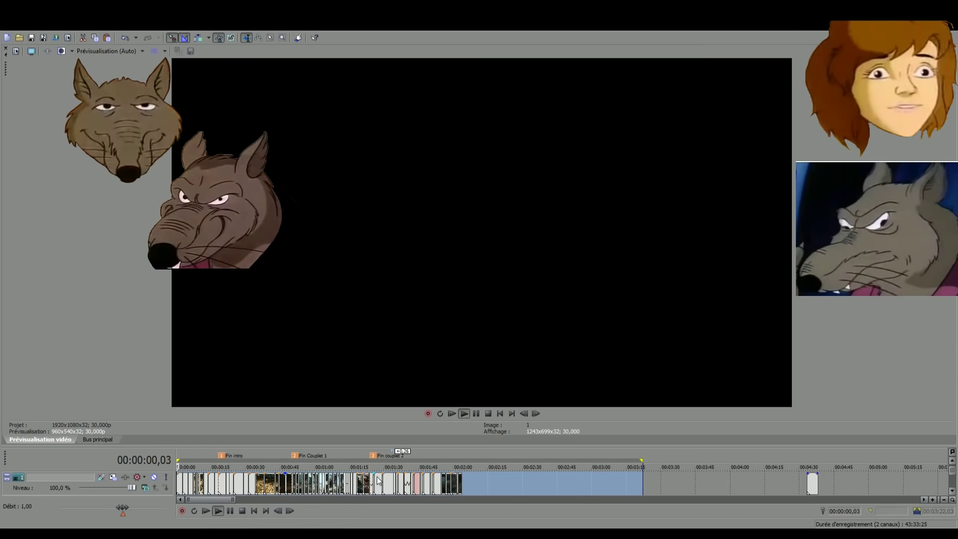
{"action": "left_click", "coordinate": [242, 510]}
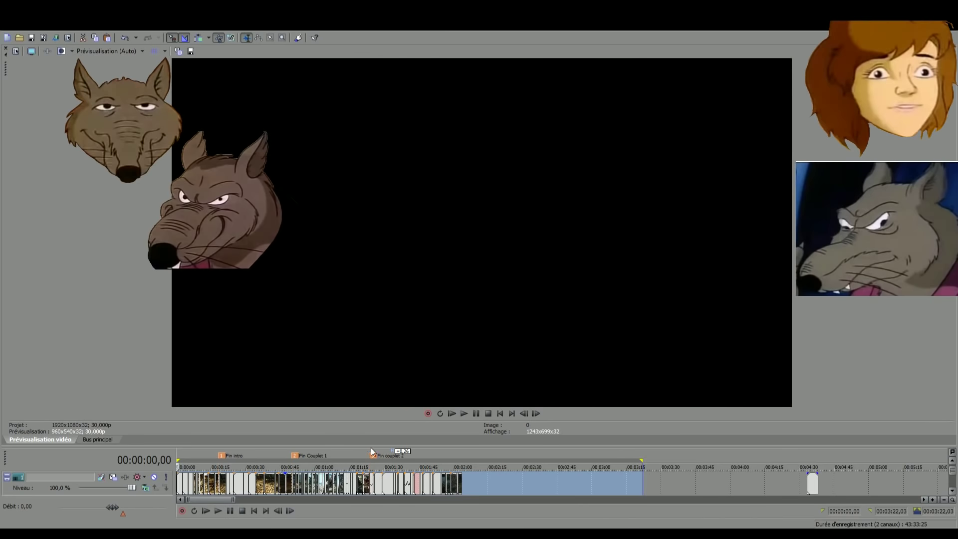
{"action": "left_click_drag", "start_coordinate": [371, 447], "coordinate": [375, 483]}
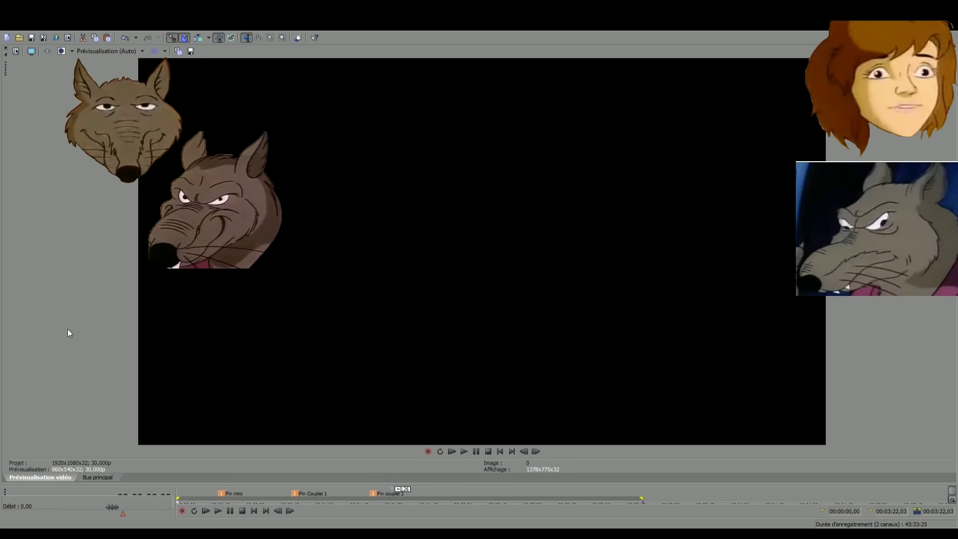
{"action": "key", "text": "space"}
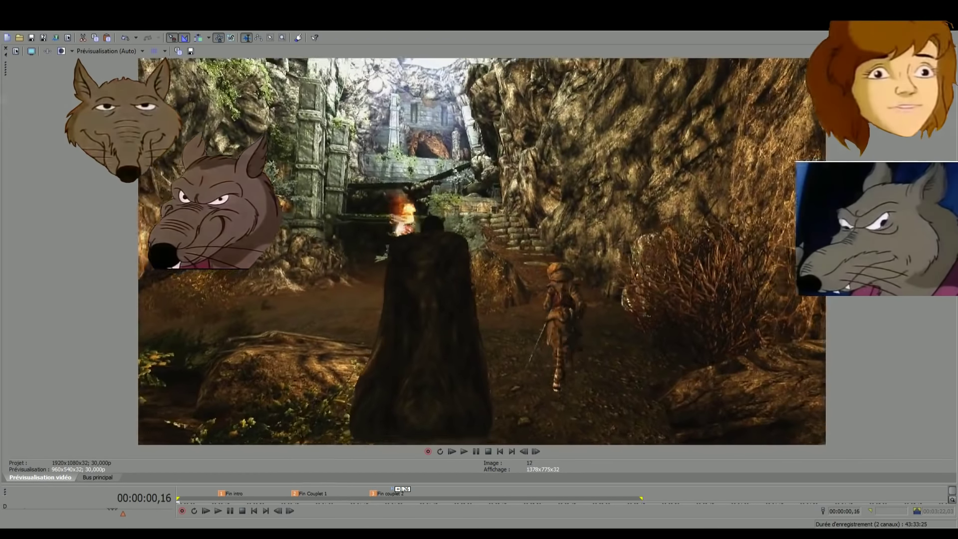
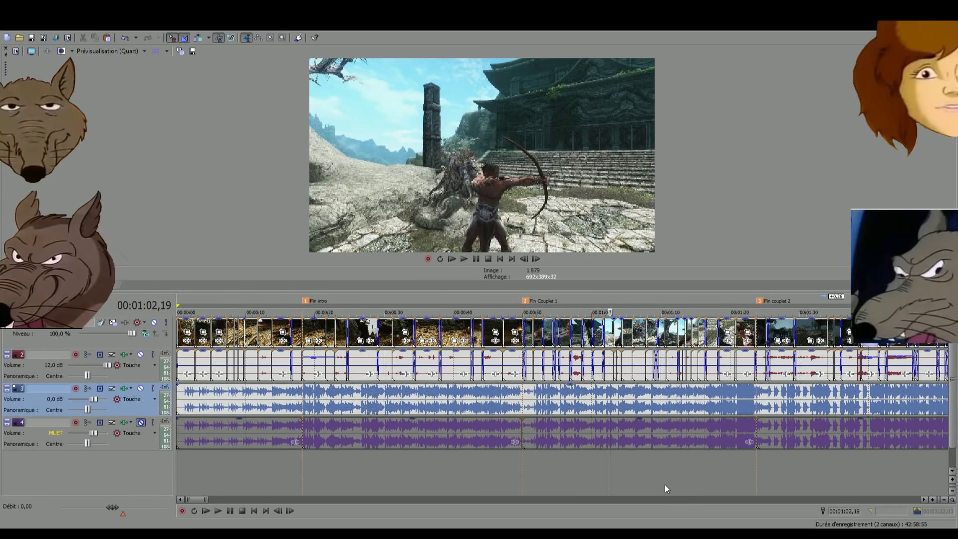
{"action": "left_click", "coordinate": [667, 484]}
{"action": "left_click", "coordinate": [685, 482]}
{"action": "left_click", "coordinate": [645, 483]}
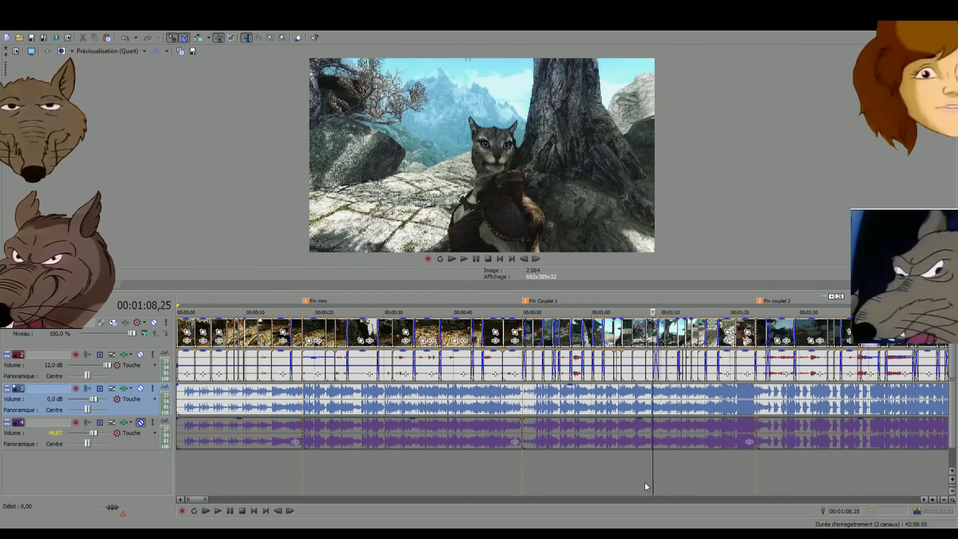
{"action": "scroll", "coordinate": [640, 482], "scroll_direction": "down", "scroll_amount": 3}
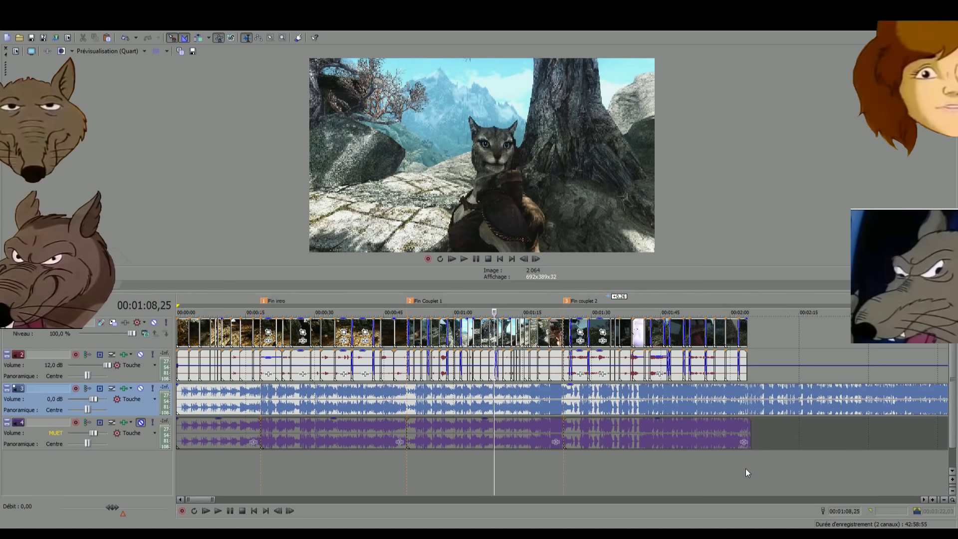
{"action": "left_click", "coordinate": [745, 468]}
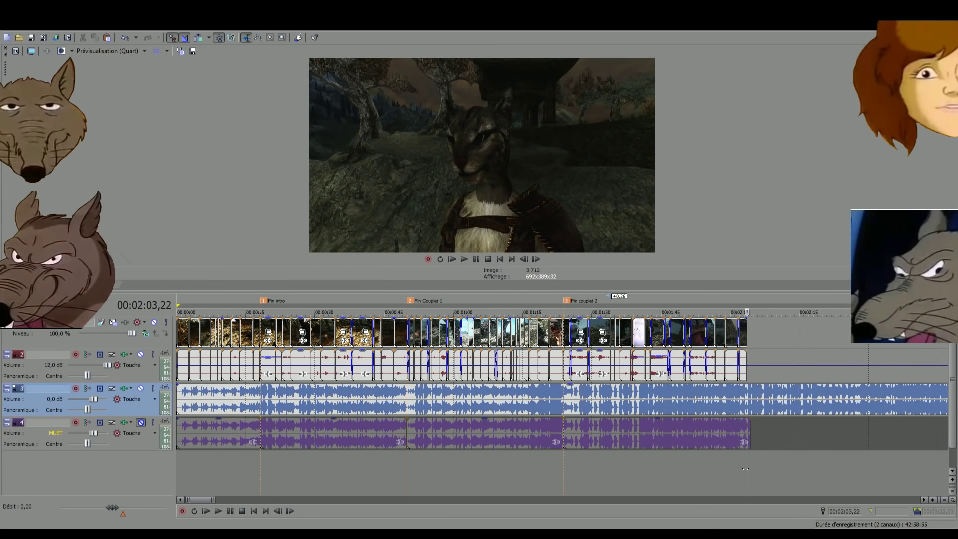
{"action": "scroll", "coordinate": [746, 469], "scroll_direction": "up", "scroll_amount": 2}
{"action": "scroll", "coordinate": [320, 463], "scroll_direction": "down", "scroll_amount": 1}
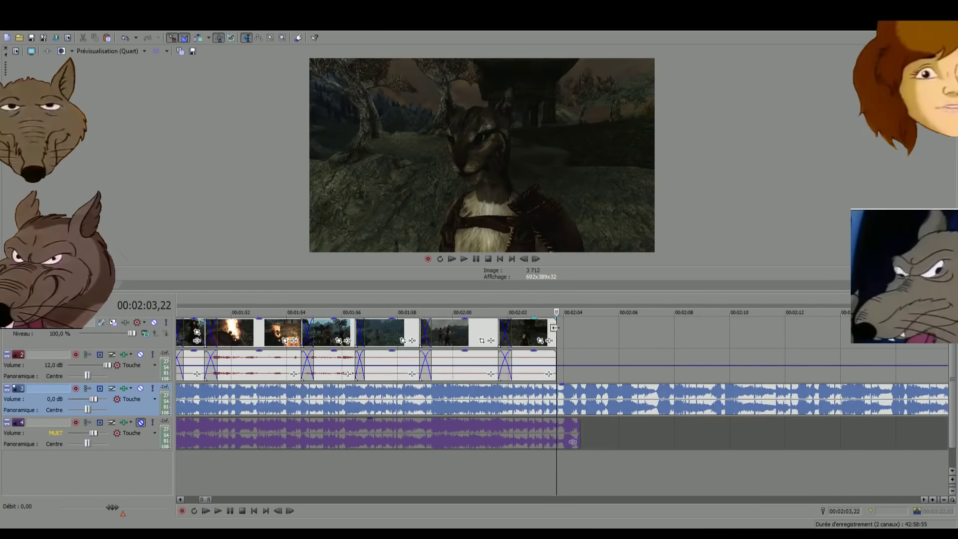
{"action": "left_click", "coordinate": [505, 332]}
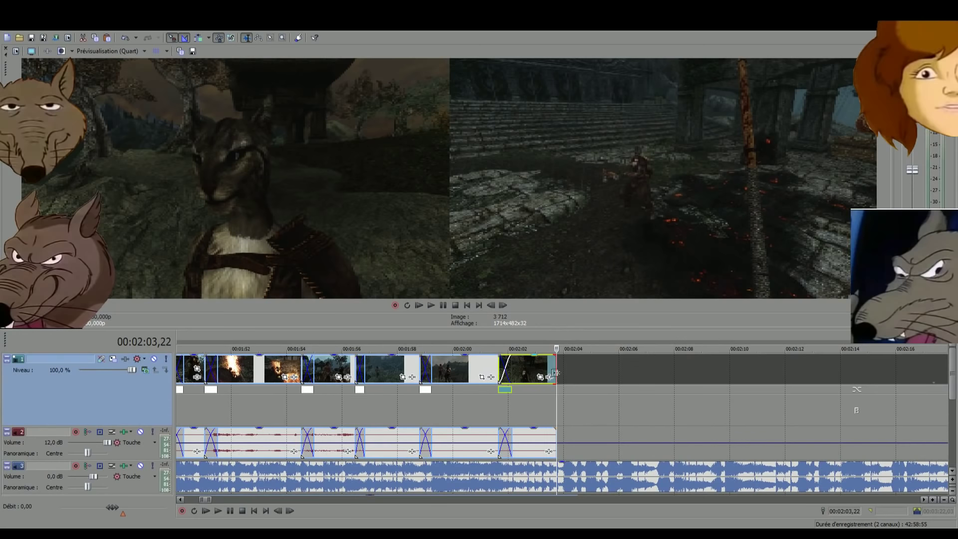
{"action": "left_click", "coordinate": [524, 422]}
{"action": "left_click", "coordinate": [479, 411]}
{"action": "left_click", "coordinate": [380, 409]}
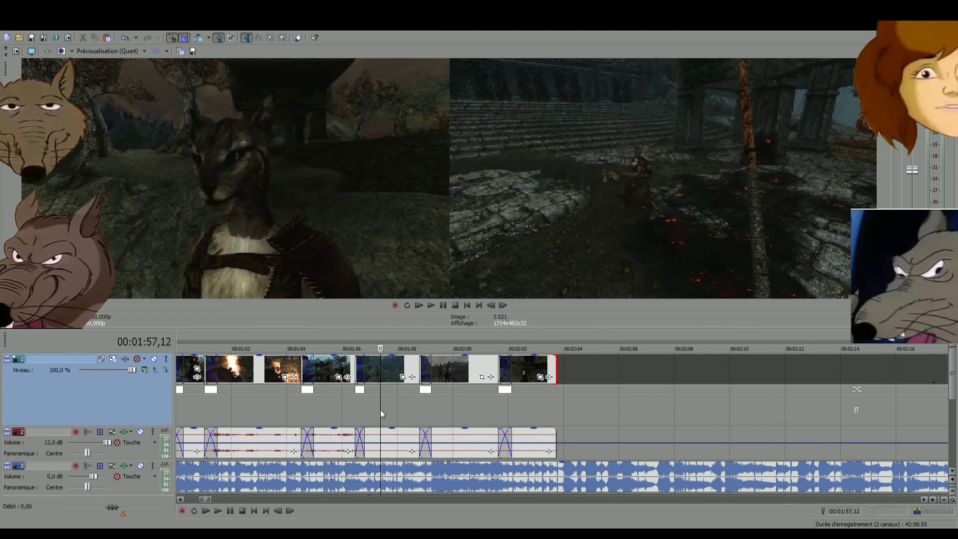
{"action": "scroll", "coordinate": [477, 384], "scroll_direction": "down", "scroll_amount": 2}
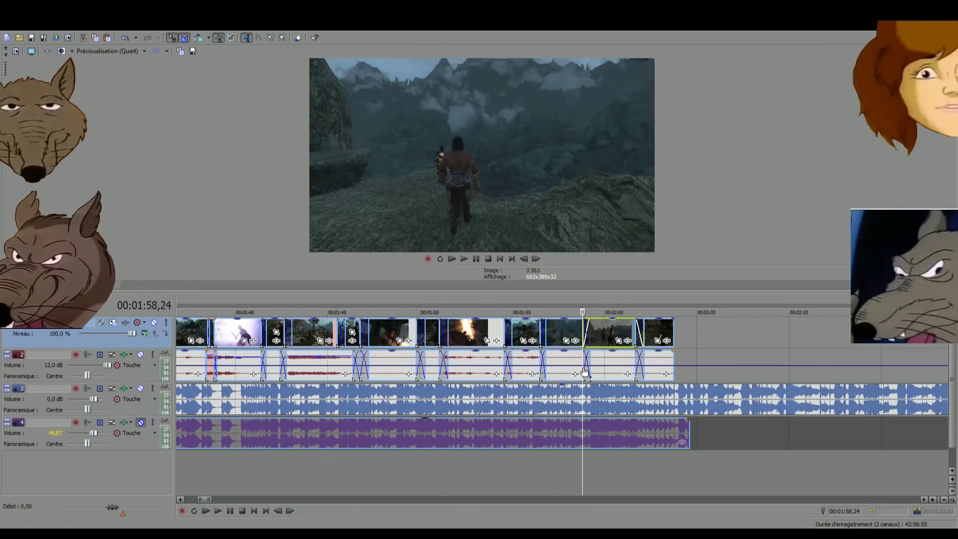
{"action": "scroll", "coordinate": [585, 371], "scroll_direction": "up", "scroll_amount": 3}
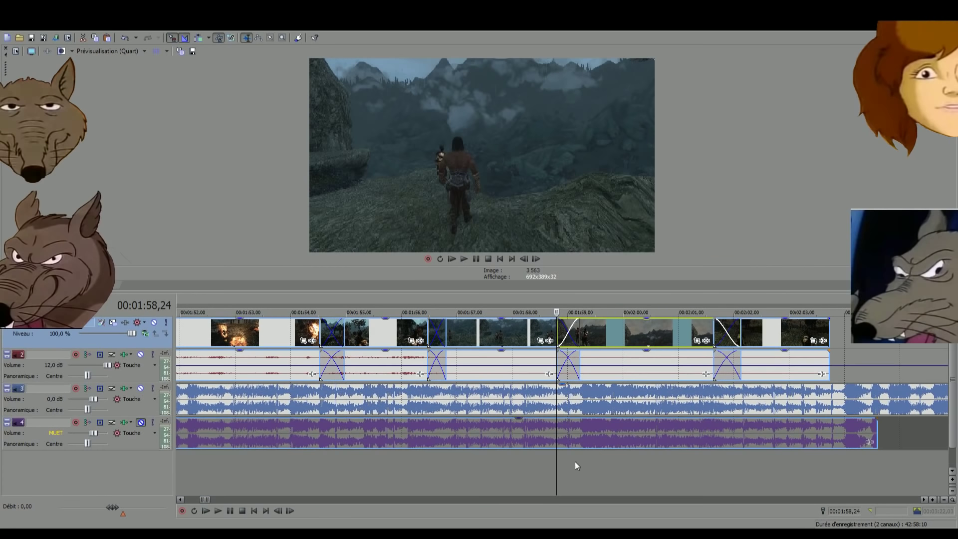
{"action": "scroll", "coordinate": [575, 462], "scroll_direction": "down", "scroll_amount": 3}
{"action": "left_click", "coordinate": [616, 459]}
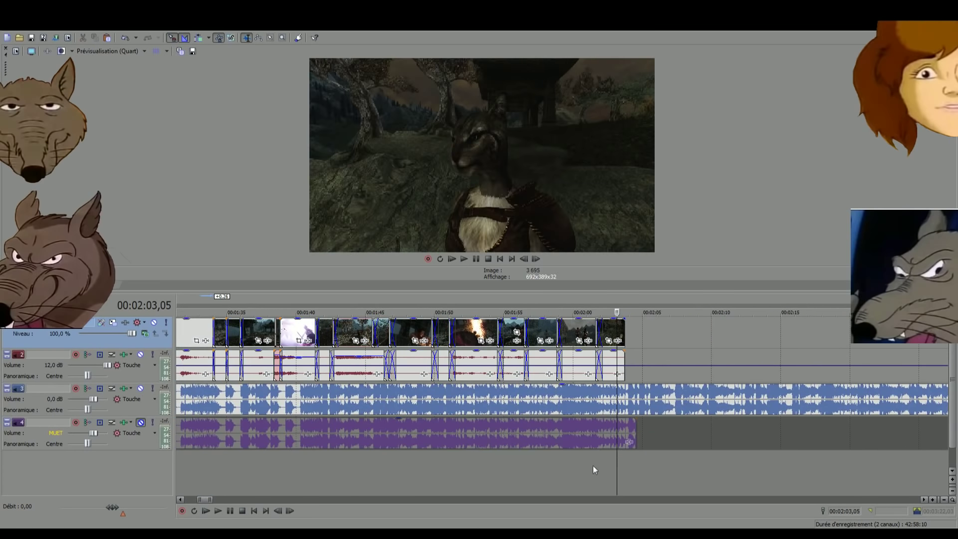
{"action": "scroll", "coordinate": [593, 465], "scroll_direction": "down", "scroll_amount": 3}
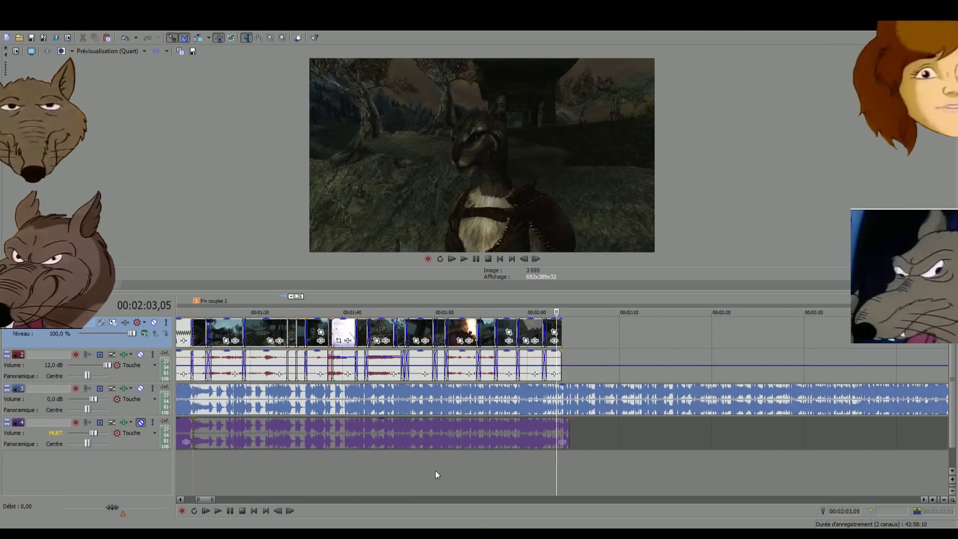
{"action": "scroll", "coordinate": [223, 460], "scroll_direction": "down", "scroll_amount": 2}
{"action": "left_click", "coordinate": [225, 460]}
{"action": "left_click", "coordinate": [207, 472]}
{"action": "scroll", "coordinate": [227, 472], "scroll_direction": "down", "scroll_amount": 2}
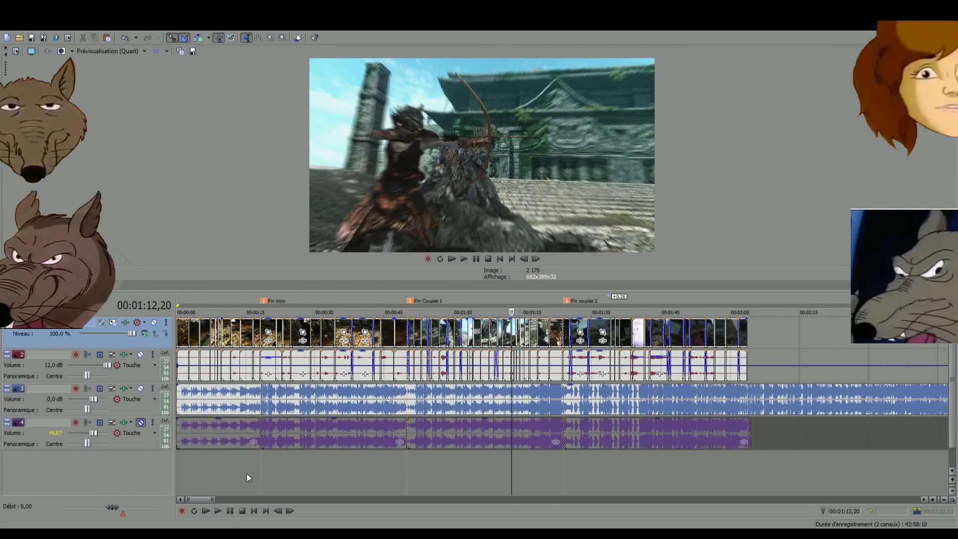
{"action": "left_click", "coordinate": [494, 487]}
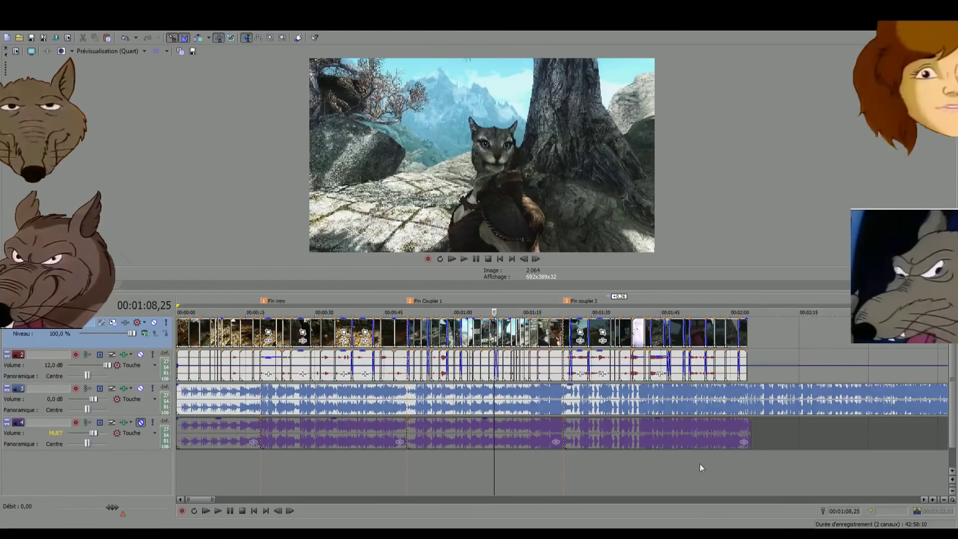
{"action": "left_click", "coordinate": [742, 338]}
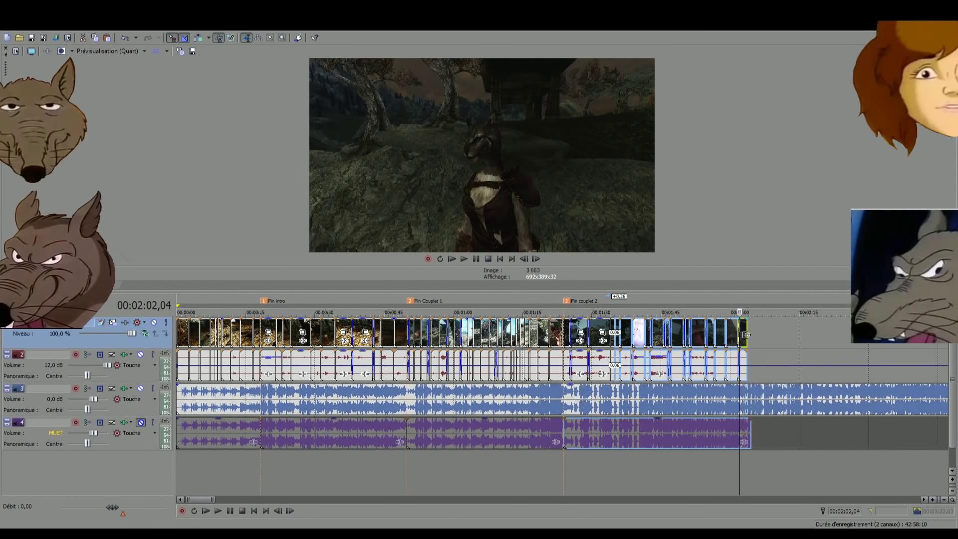
{"action": "left_click", "coordinate": [743, 335]}
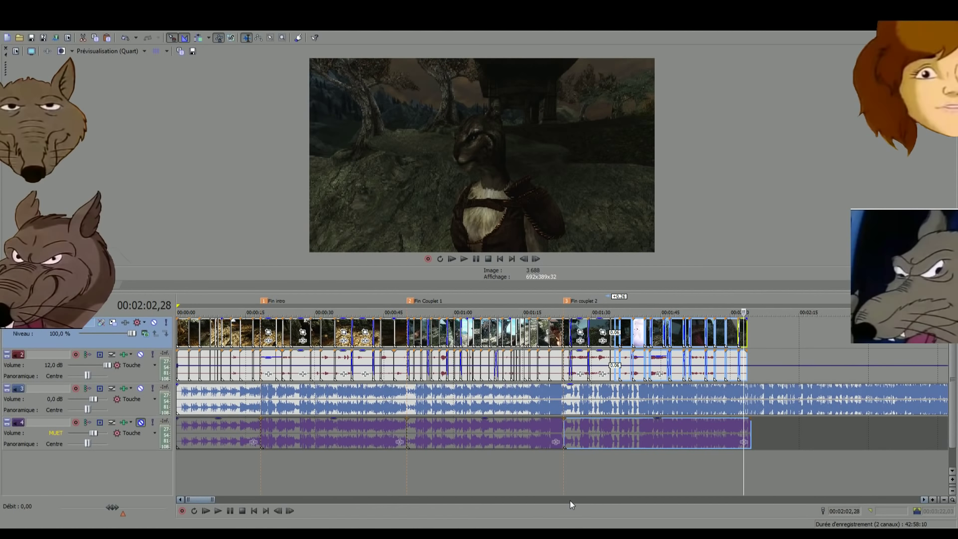
{"action": "left_click", "coordinate": [410, 472]}
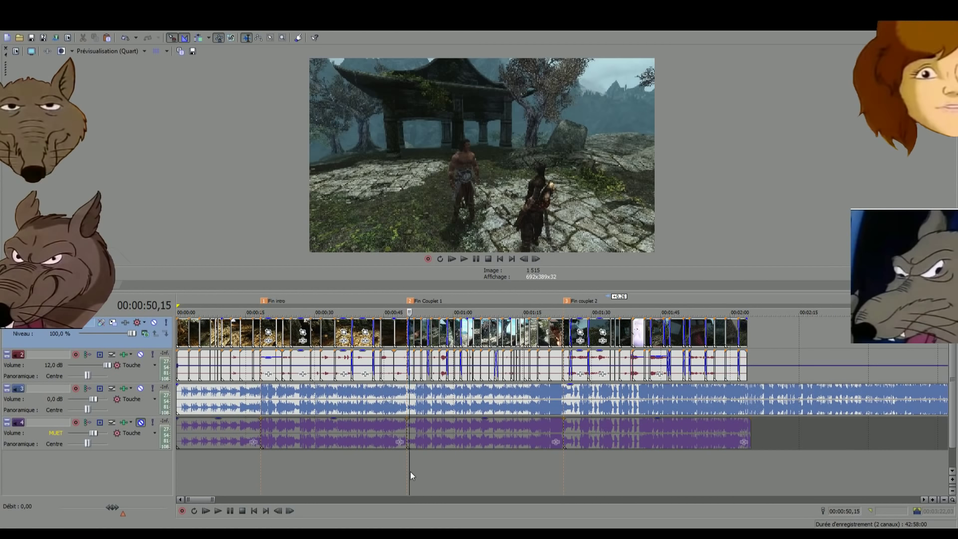
{"action": "left_click", "coordinate": [395, 469]}
{"action": "left_click", "coordinate": [438, 468]}
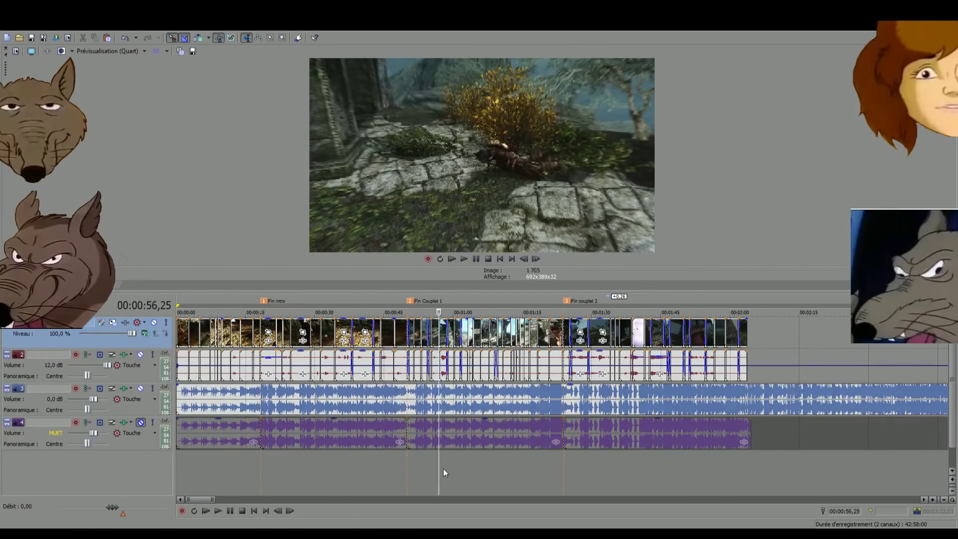
{"action": "left_click", "coordinate": [448, 469]}
{"action": "left_click", "coordinate": [455, 470]}
{"action": "left_click", "coordinate": [467, 478]}
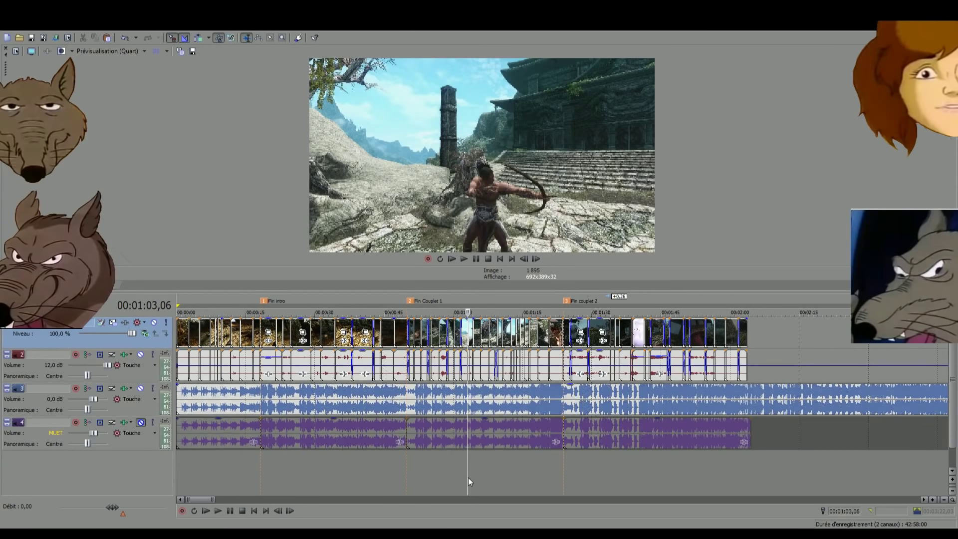
{"action": "scroll", "coordinate": [468, 477], "scroll_direction": "up", "scroll_amount": 2}
{"action": "left_click", "coordinate": [485, 471]}
{"action": "left_click", "coordinate": [477, 472]}
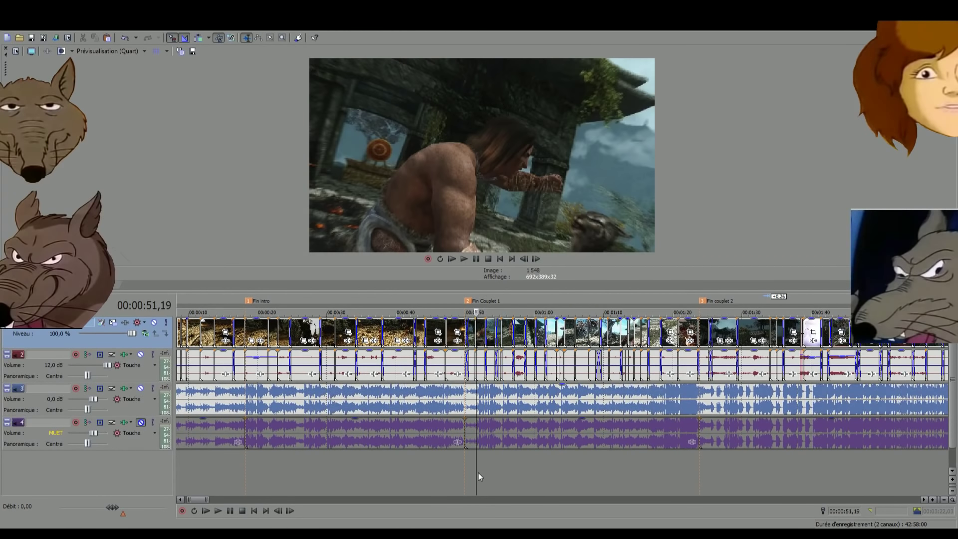
{"action": "left_click", "coordinate": [464, 475]}
{"action": "left_click", "coordinate": [451, 474]}
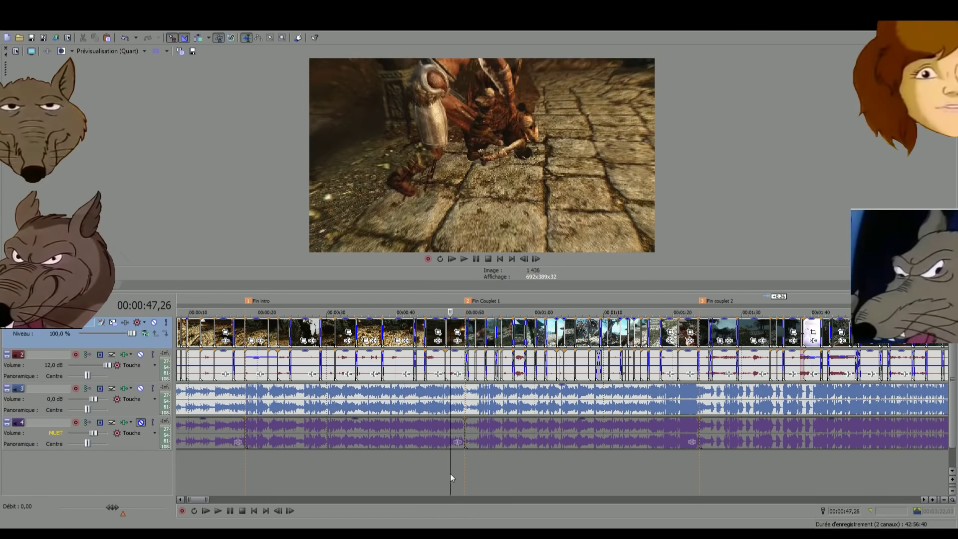
{"action": "left_click", "coordinate": [477, 474]}
{"action": "scroll", "coordinate": [488, 474], "scroll_direction": "left", "scroll_amount": 3}
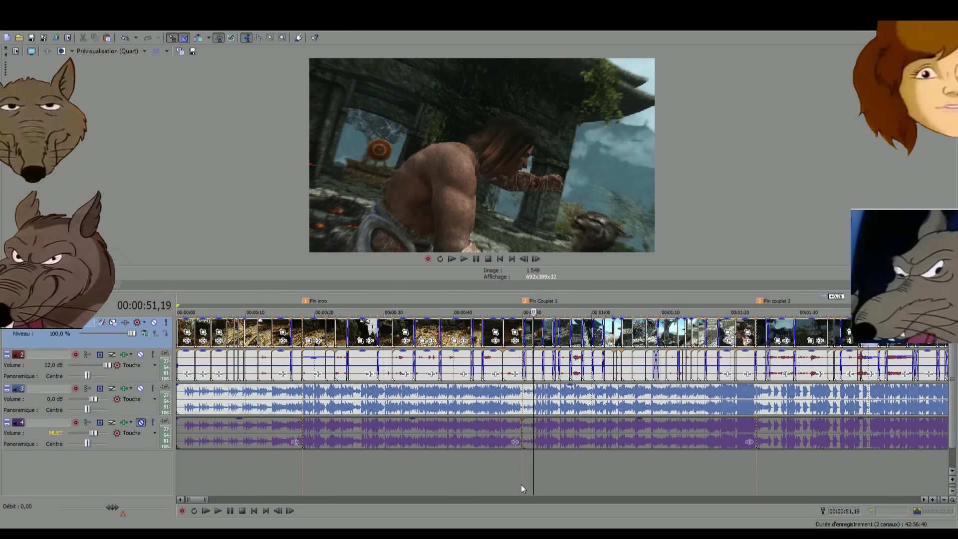
{"action": "scroll", "coordinate": [519, 483], "scroll_direction": "right", "scroll_amount": 1}
{"action": "left_click", "coordinate": [544, 489]}
{"action": "left_click", "coordinate": [569, 483]}
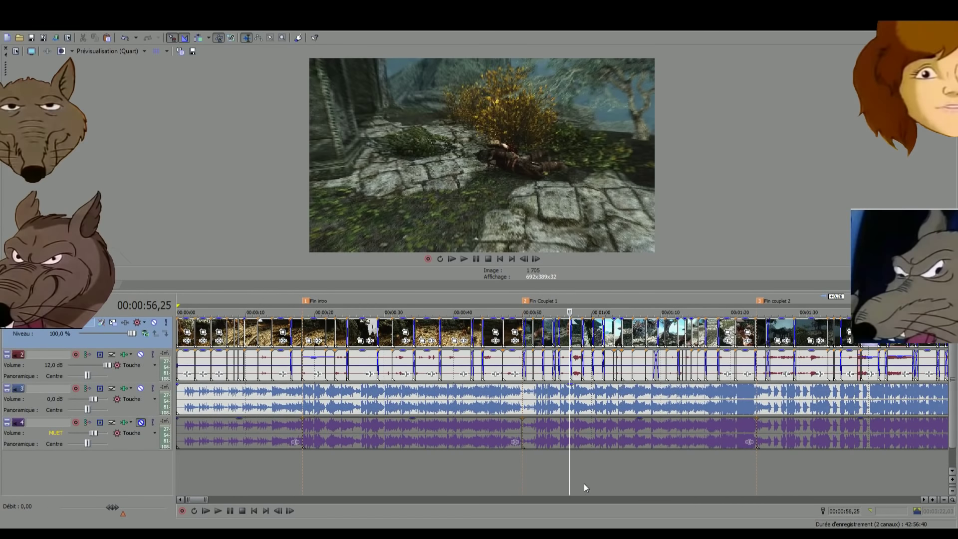
{"action": "left_click", "coordinate": [593, 481]}
{"action": "left_click", "coordinate": [621, 478]}
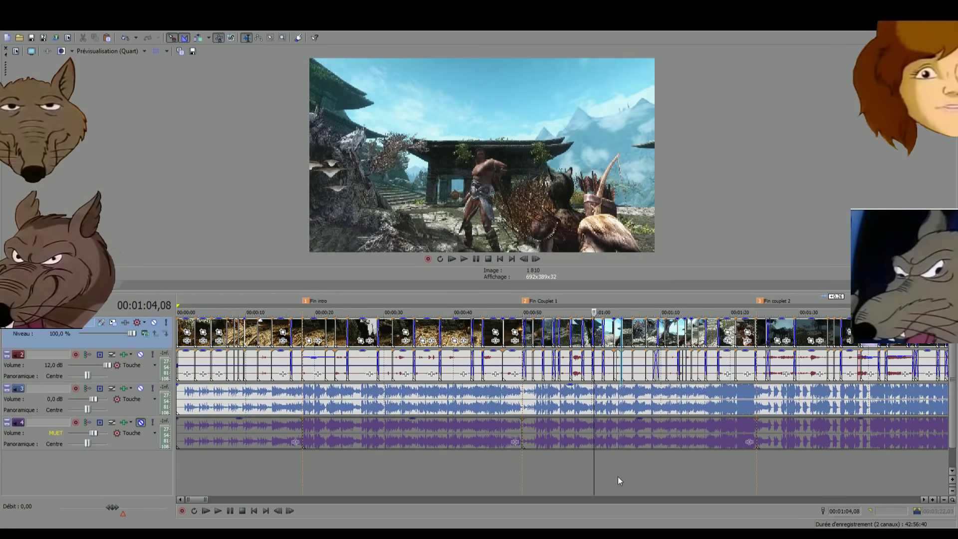
{"action": "left_click", "coordinate": [659, 480]}
{"action": "left_click", "coordinate": [667, 480]}
{"action": "left_click", "coordinate": [692, 473]}
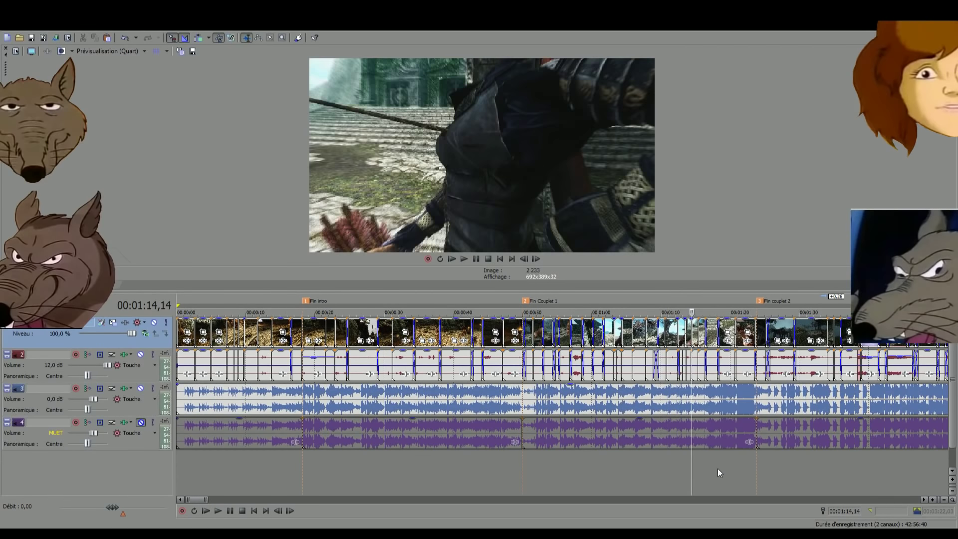
{"action": "left_click", "coordinate": [720, 467]}
{"action": "left_click", "coordinate": [765, 466]}
{"action": "left_click", "coordinate": [795, 480]}
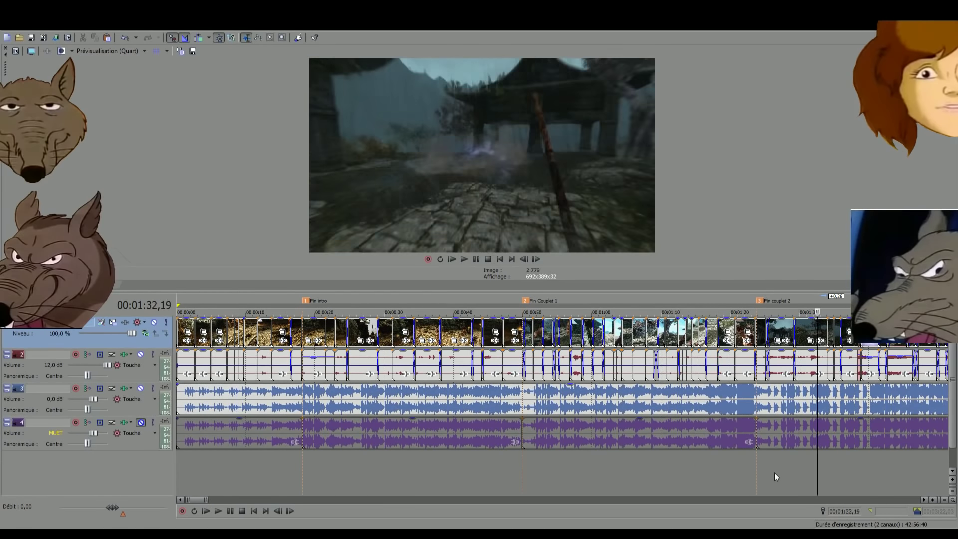
{"action": "left_click", "coordinate": [754, 471]}
{"action": "left_click", "coordinate": [740, 471]}
{"action": "left_click", "coordinate": [742, 471]}
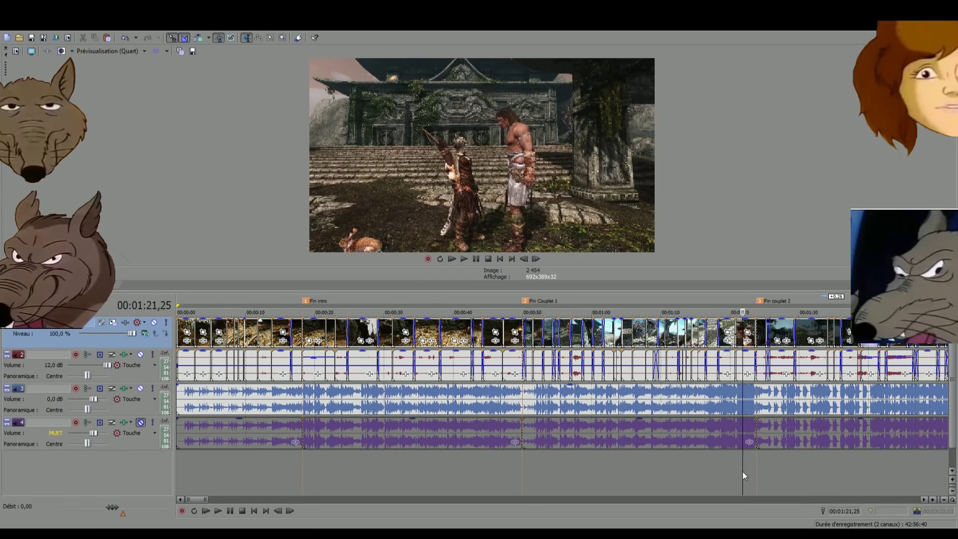
{"action": "left_click", "coordinate": [764, 472]}
{"action": "scroll", "coordinate": [763, 472], "scroll_direction": "up", "scroll_amount": 2}
{"action": "scroll", "coordinate": [763, 472], "scroll_direction": "up", "scroll_amount": 2}
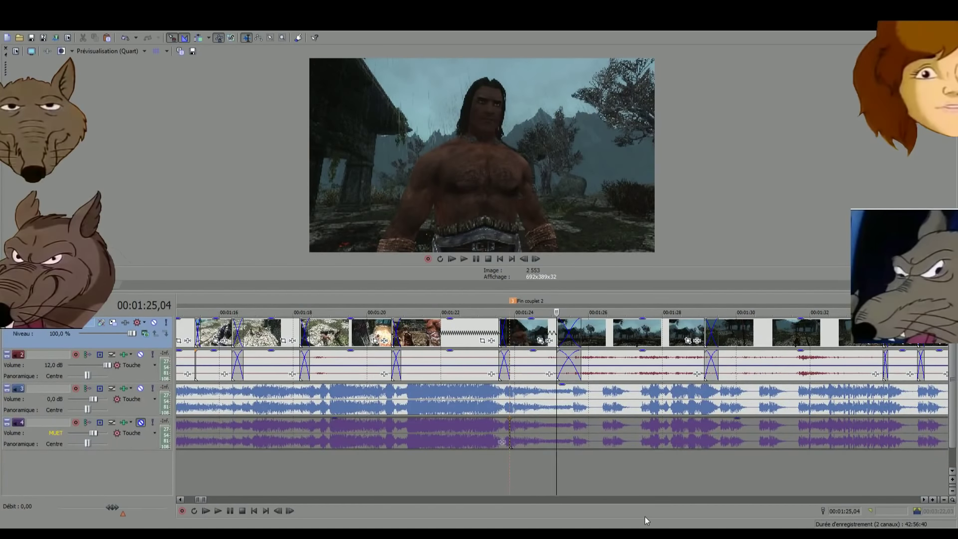
{"action": "scroll", "coordinate": [608, 487], "scroll_direction": "down", "scroll_amount": 4}
{"action": "scroll", "coordinate": [565, 463], "scroll_direction": "down", "scroll_amount": 1}
{"action": "scroll", "coordinate": [552, 453], "scroll_direction": "up", "scroll_amount": 4}
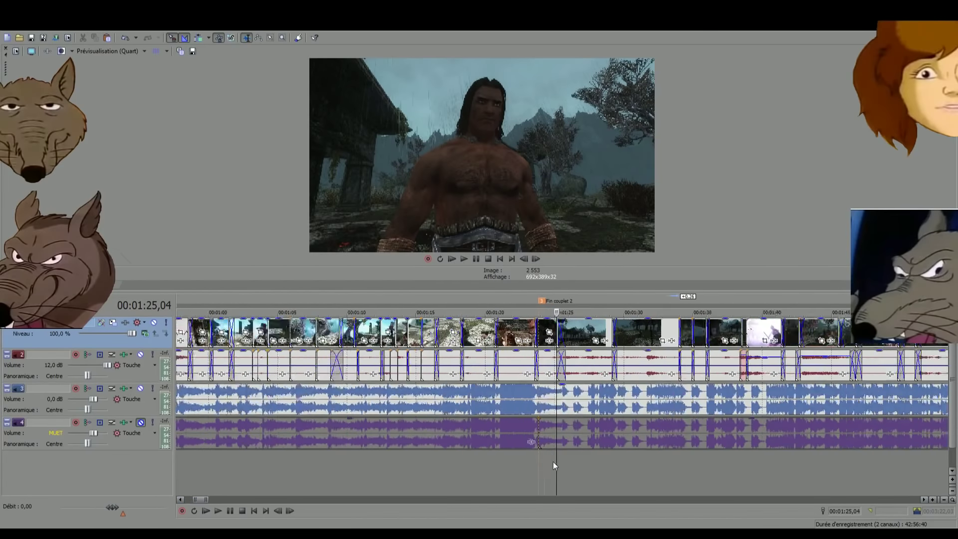
{"action": "key", "text": "space"}
{"action": "scroll", "coordinate": [539, 459], "scroll_direction": "up", "scroll_amount": 3}
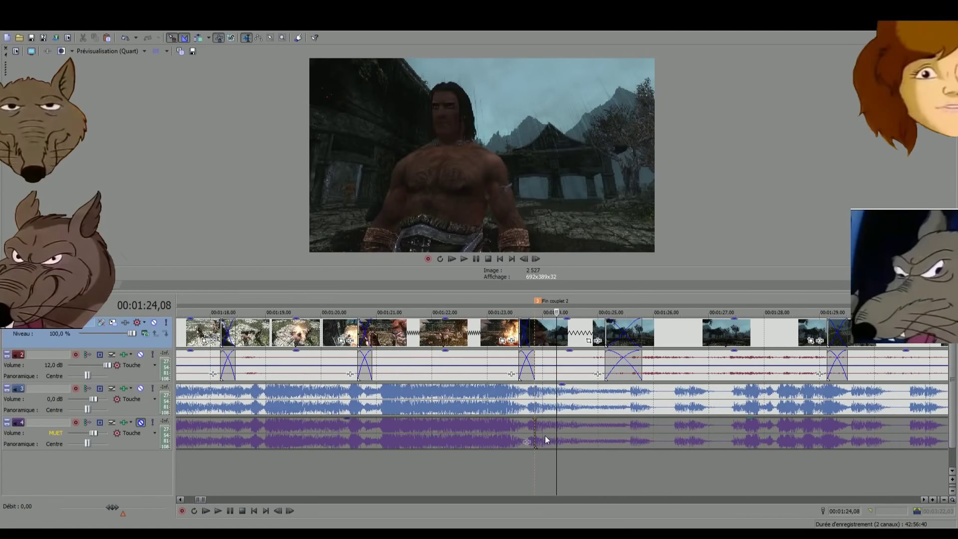
{"action": "key", "text": "space"}
{"action": "scroll", "coordinate": [602, 469], "scroll_direction": "down", "scroll_amount": 4}
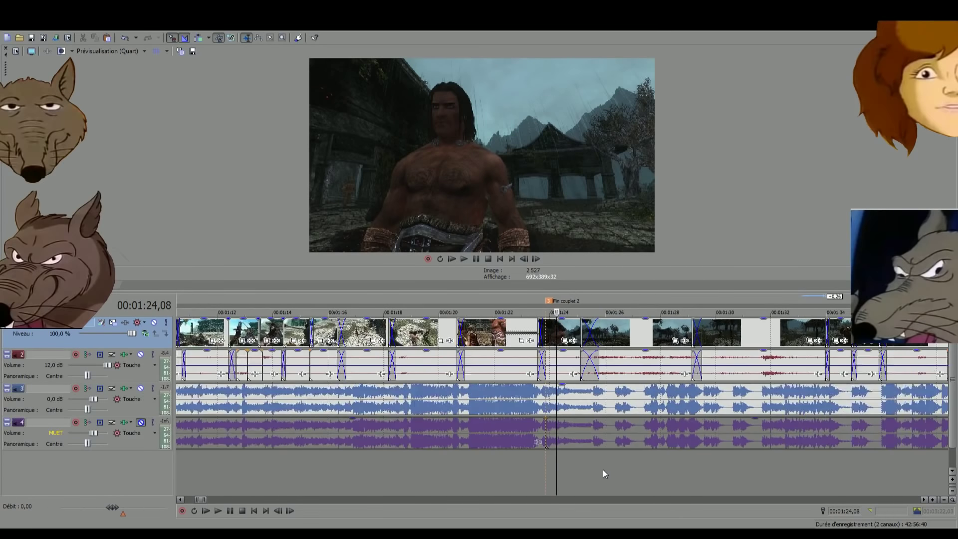
{"action": "left_click", "coordinate": [593, 479]}
{"action": "left_click", "coordinate": [666, 490]}
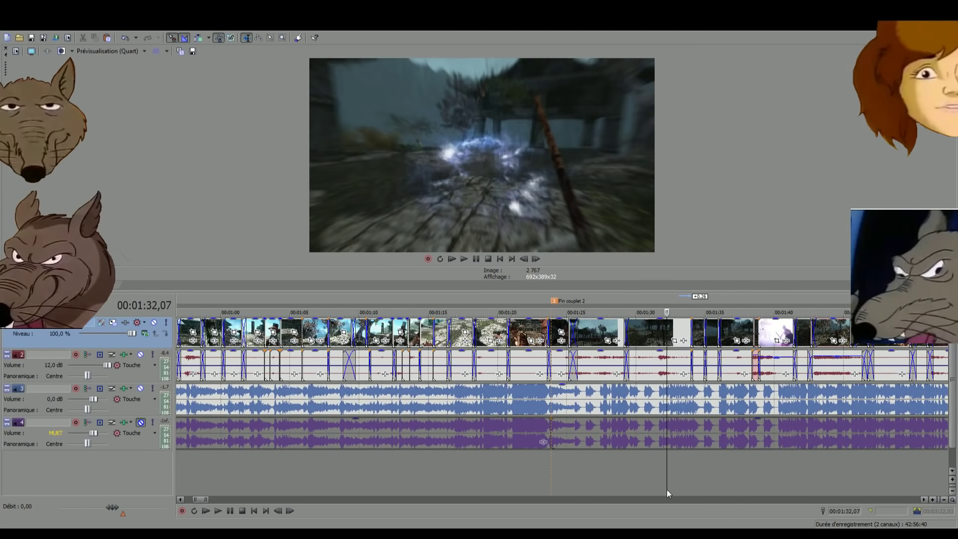
{"action": "scroll", "coordinate": [666, 489], "scroll_direction": "down", "scroll_amount": 2}
{"action": "left_click", "coordinate": [583, 481]}
{"action": "scroll", "coordinate": [582, 481], "scroll_direction": "up", "scroll_amount": 4}
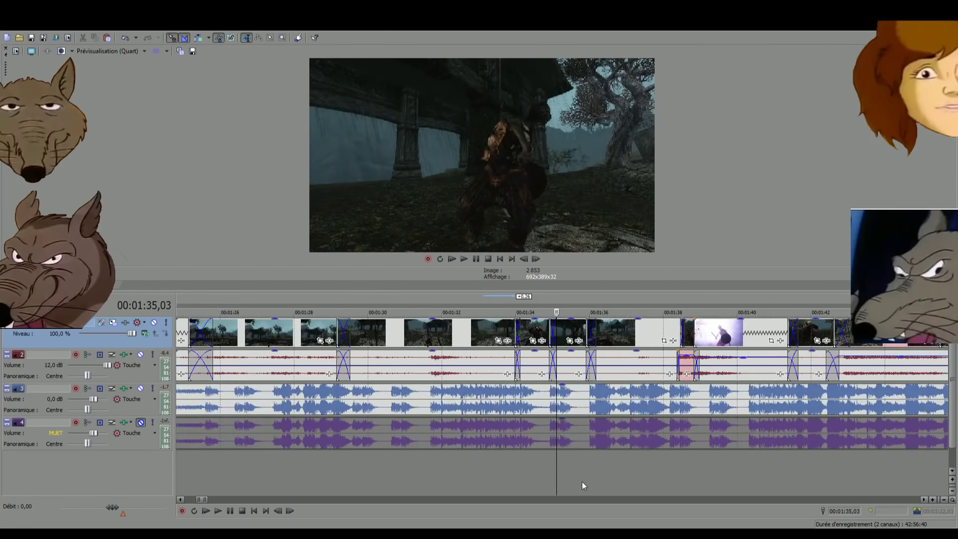
{"action": "left_click", "coordinate": [576, 478]}
{"action": "left_click", "coordinate": [618, 471]}
{"action": "scroll", "coordinate": [611, 472], "scroll_direction": "down", "scroll_amount": 1}
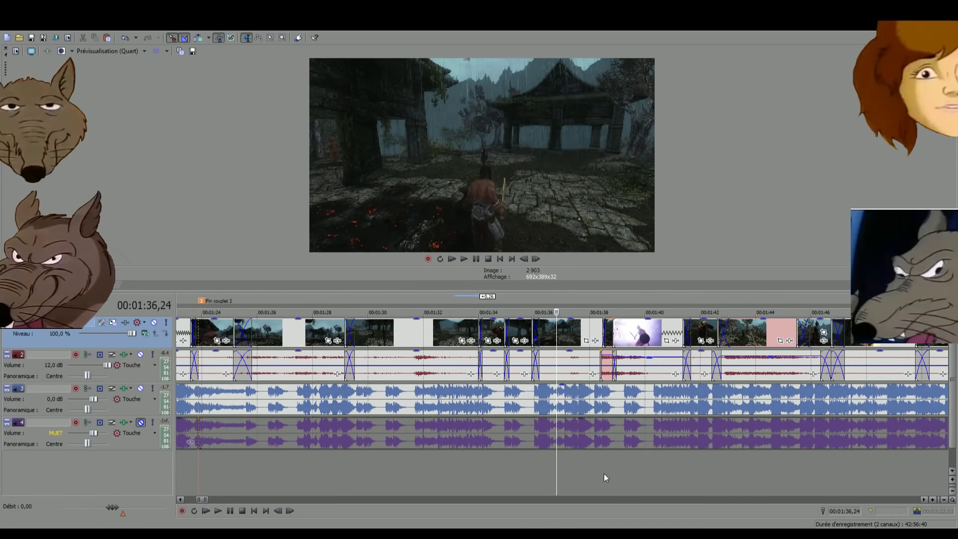
{"action": "left_click", "coordinate": [624, 475]}
{"action": "left_click", "coordinate": [673, 480]}
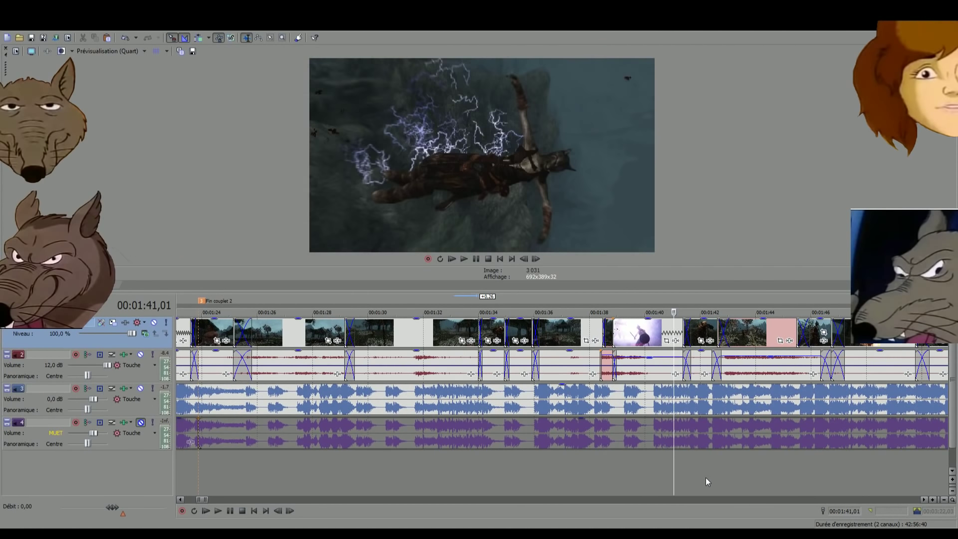
{"action": "scroll", "coordinate": [705, 478], "scroll_direction": "down", "scroll_amount": 1}
{"action": "left_click", "coordinate": [615, 475]}
{"action": "left_click", "coordinate": [706, 482]}
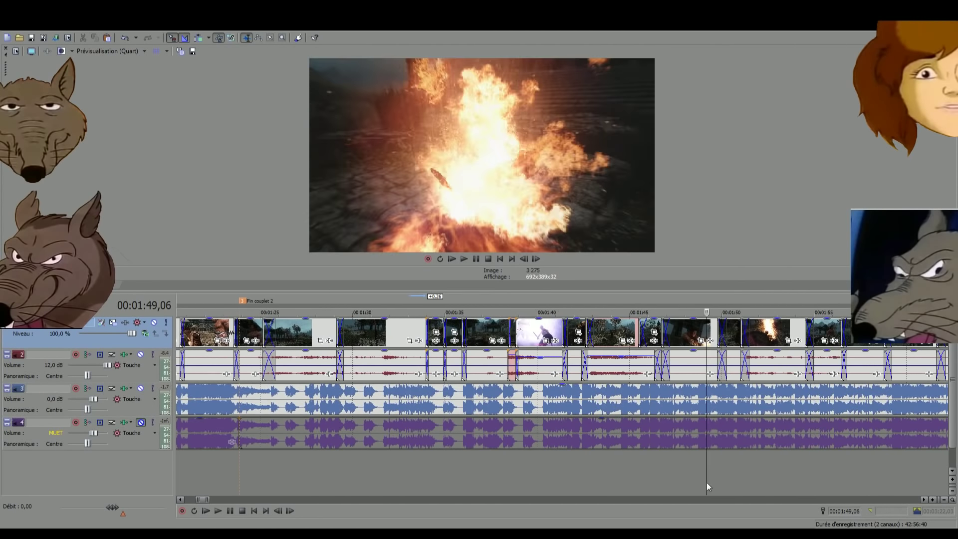
{"action": "left_click", "coordinate": [745, 486]}
{"action": "scroll", "coordinate": [740, 485], "scroll_direction": "up", "scroll_amount": 4}
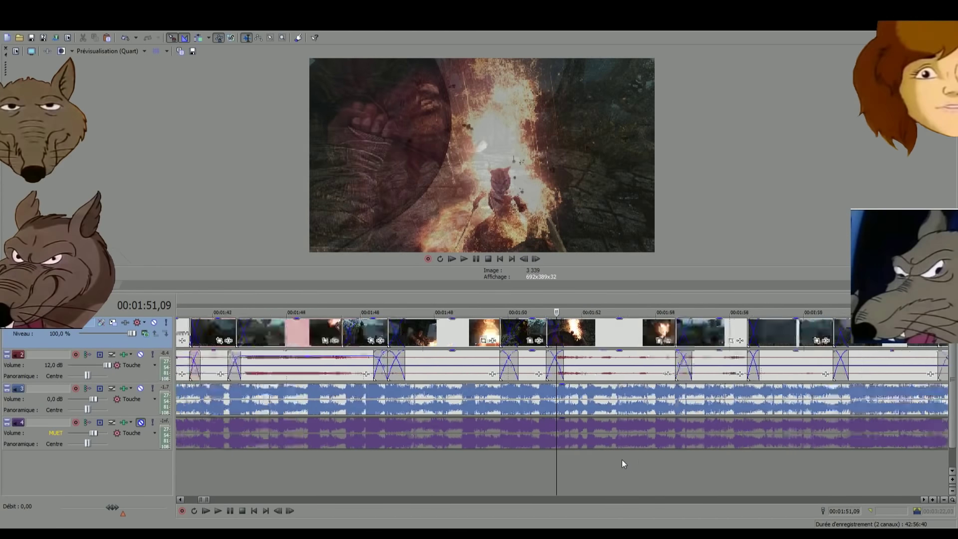
{"action": "left_click", "coordinate": [607, 478]}
{"action": "left_click", "coordinate": [647, 477]}
{"action": "left_click", "coordinate": [681, 480]}
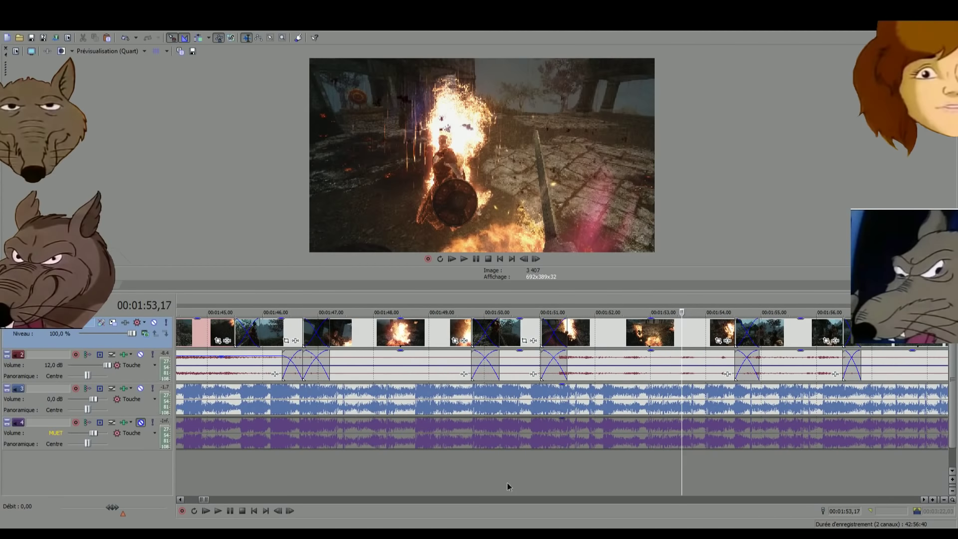
{"action": "left_click", "coordinate": [507, 483]}
{"action": "scroll", "coordinate": [506, 483], "scroll_direction": "down", "scroll_amount": 3}
{"action": "left_click", "coordinate": [479, 482]}
{"action": "left_click", "coordinate": [445, 484]}
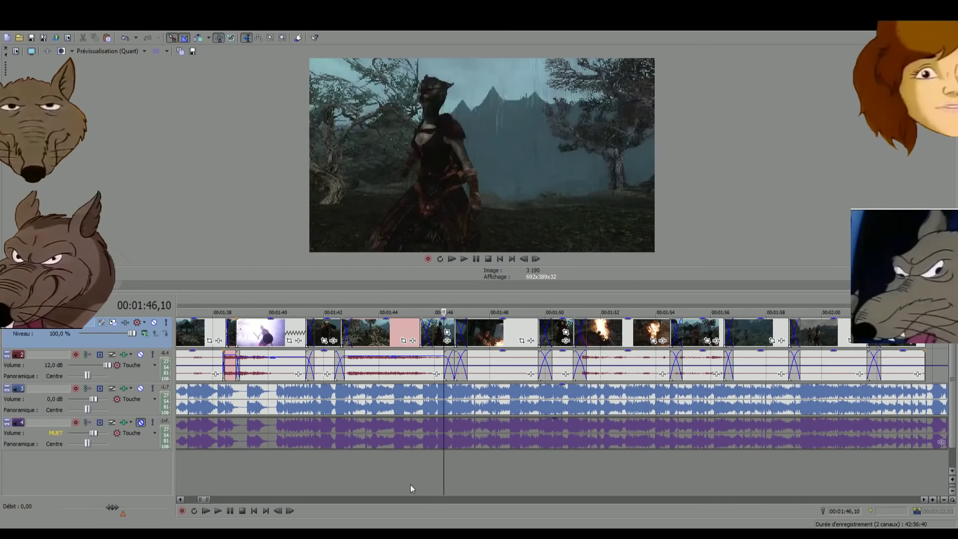
{"action": "left_click", "coordinate": [410, 484]}
{"action": "left_click", "coordinate": [427, 491]}
{"action": "left_click", "coordinate": [436, 497]}
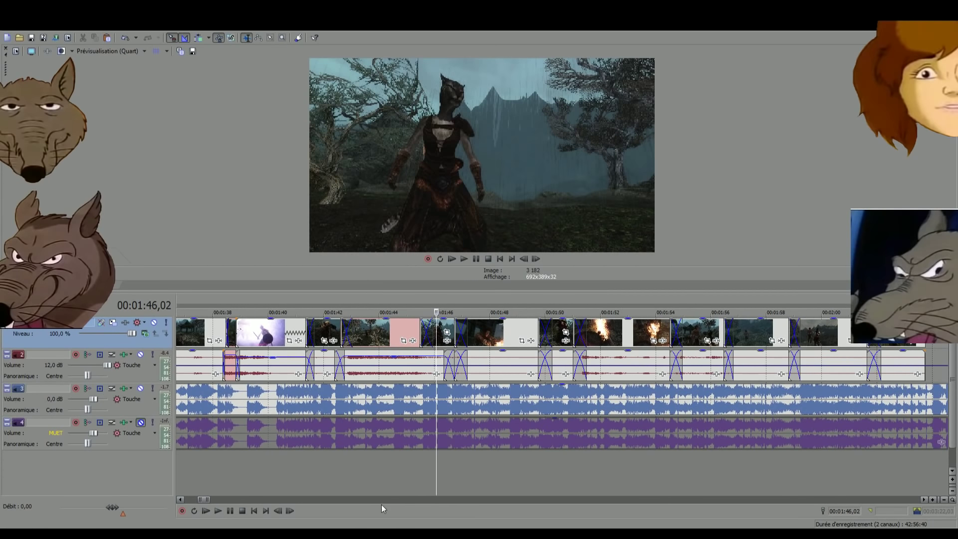
{"action": "scroll", "coordinate": [391, 494], "scroll_direction": "left", "scroll_amount": 3}
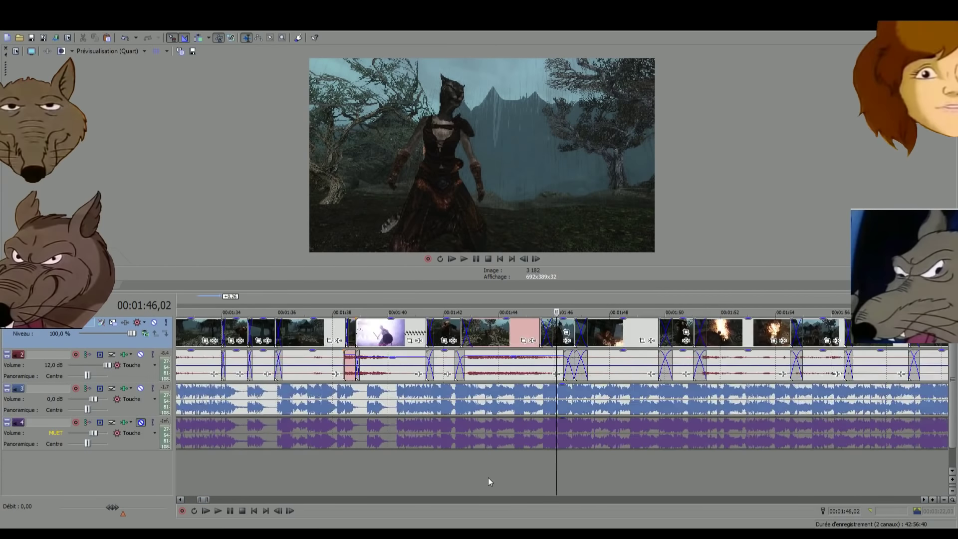
{"action": "left_click", "coordinate": [487, 477]}
{"action": "left_click", "coordinate": [463, 481]}
{"action": "left_click", "coordinate": [497, 483]}
{"action": "left_click", "coordinate": [504, 483]}
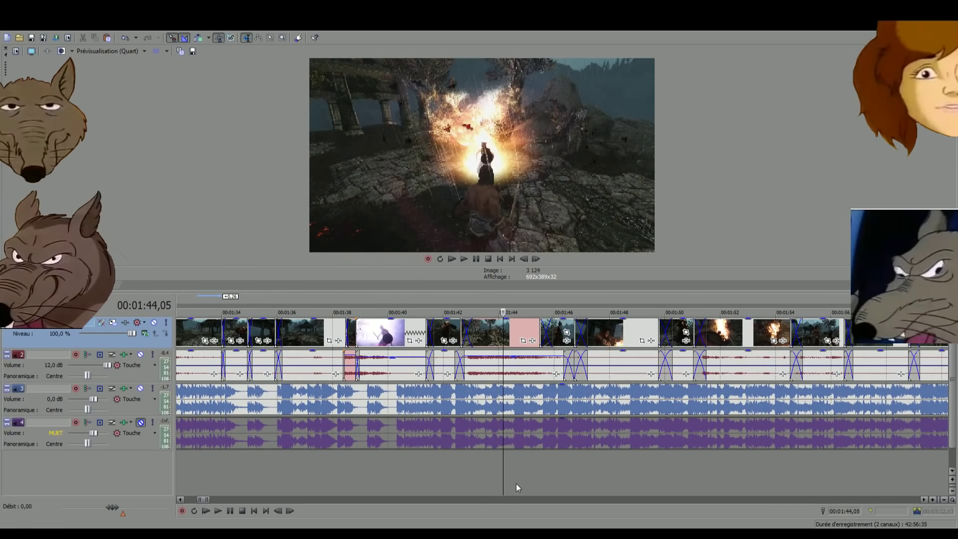
{"action": "left_click", "coordinate": [522, 483]}
{"action": "left_click", "coordinate": [540, 483]}
{"action": "left_click", "coordinate": [549, 480]}
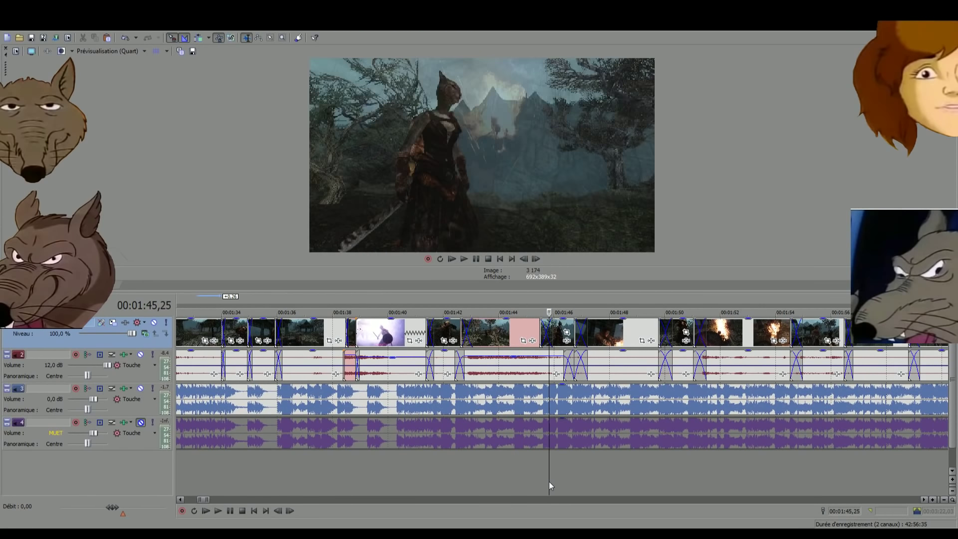
{"action": "left_click", "coordinate": [496, 481]}
{"action": "left_click", "coordinate": [517, 484]}
{"action": "left_click", "coordinate": [529, 484]}
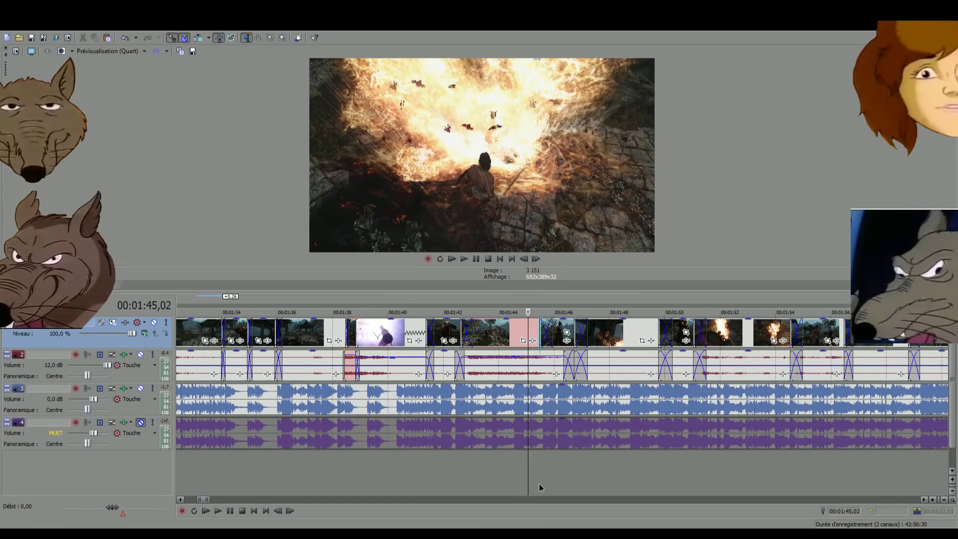
{"action": "left_click", "coordinate": [539, 483]}
{"action": "left_click", "coordinate": [564, 488]}
{"action": "left_click", "coordinate": [629, 485]}
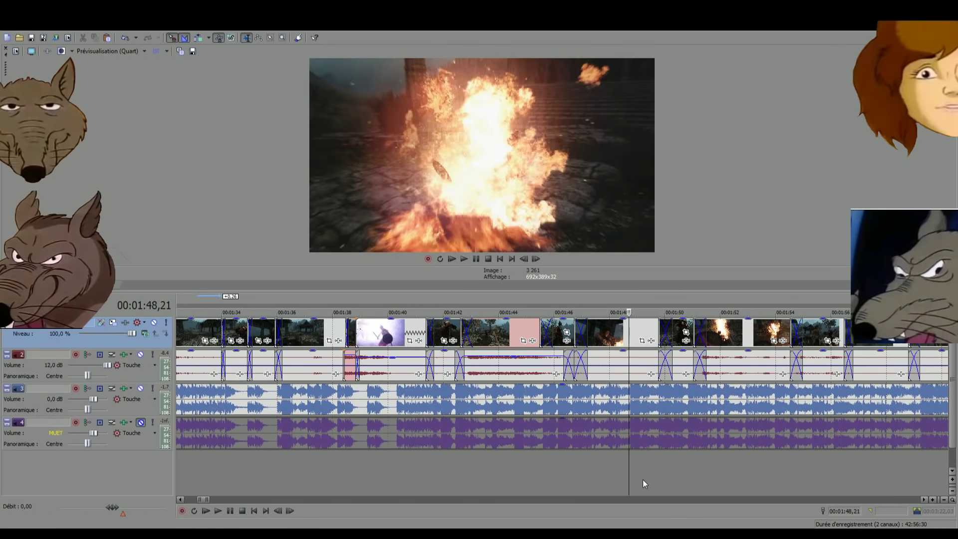
{"action": "left_click", "coordinate": [645, 483]}
{"action": "left_click", "coordinate": [654, 483]}
Scrub the playhead between about 1:44 and 1:54 to locate the explosion gap
{"action": "left_click", "coordinate": [726, 473]}
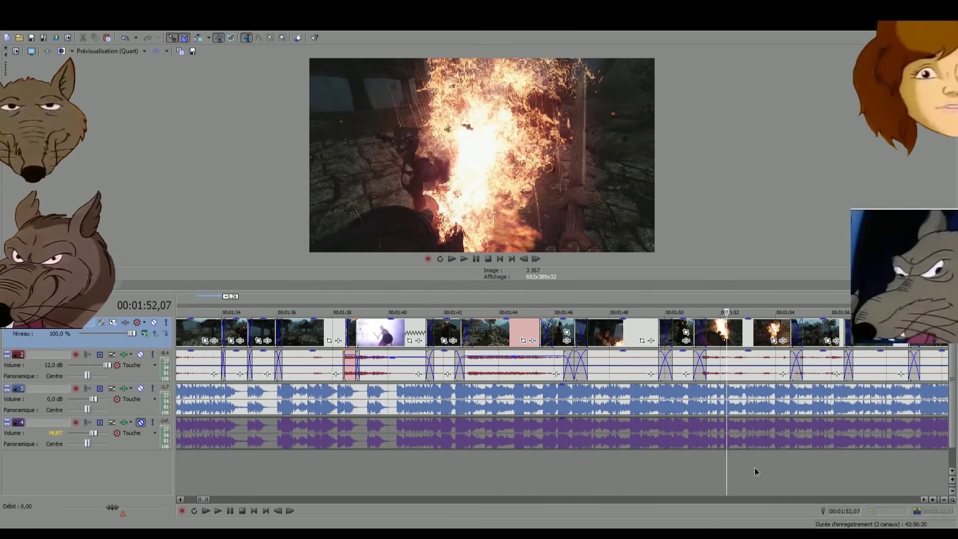
{"action": "left_click", "coordinate": [754, 467]}
{"action": "left_click", "coordinate": [781, 468]}
{"action": "left_click", "coordinate": [623, 477]}
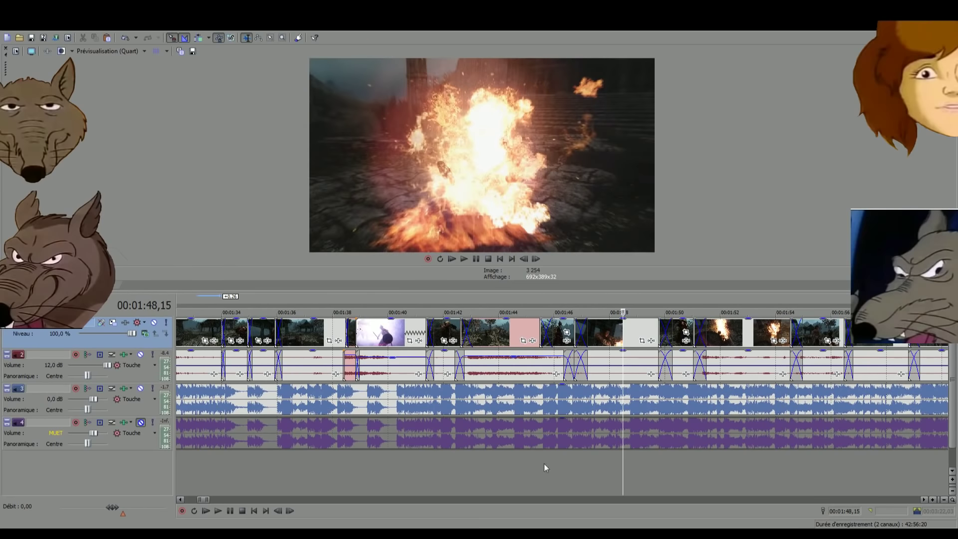
{"action": "left_click", "coordinate": [505, 468]}
{"action": "left_click", "coordinate": [603, 471]}
{"action": "left_click", "coordinate": [529, 472]}
{"action": "scroll", "coordinate": [549, 472], "scroll_direction": "up", "scroll_amount": 2}
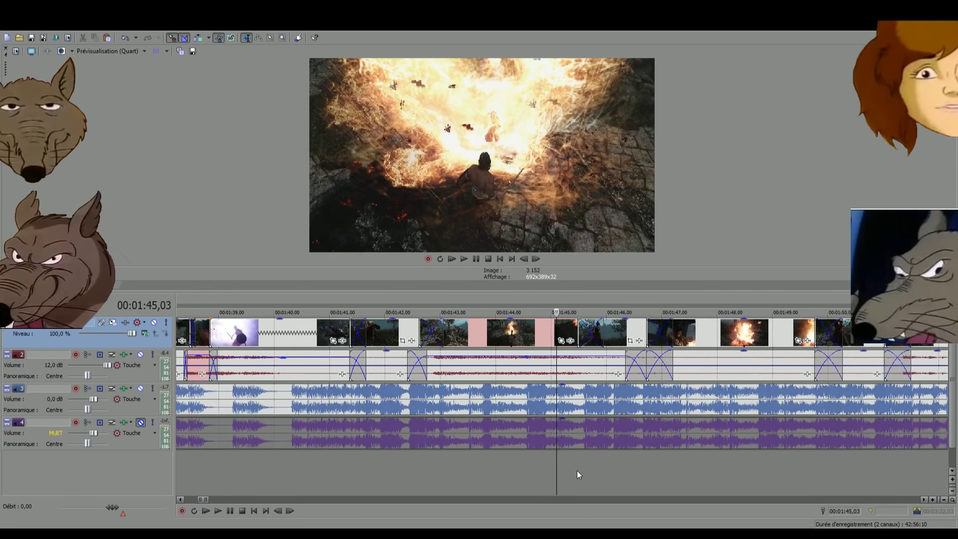
Select the explosion clip and its audio near 1:43 and park them on spare tracks
{"action": "left_click", "coordinate": [715, 357]}
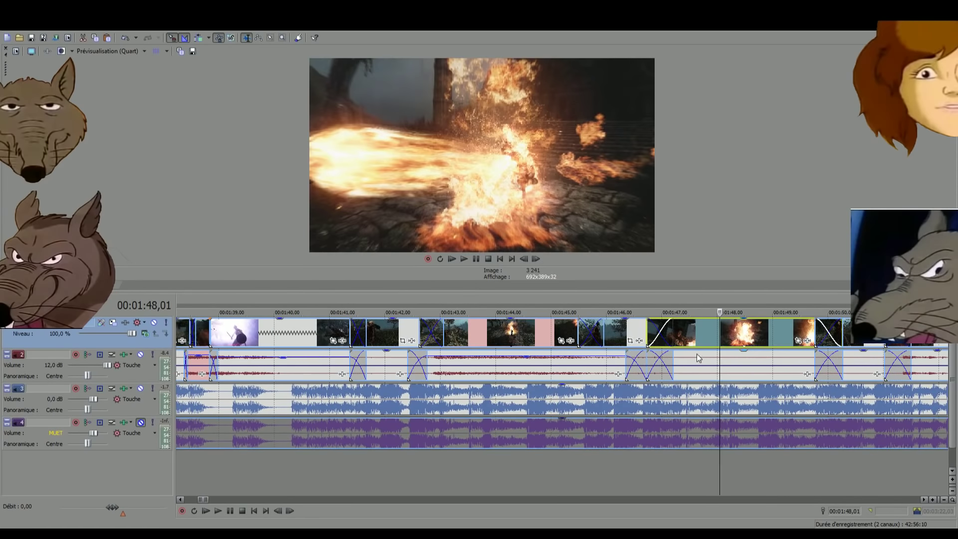
{"action": "left_click", "coordinate": [699, 358]}
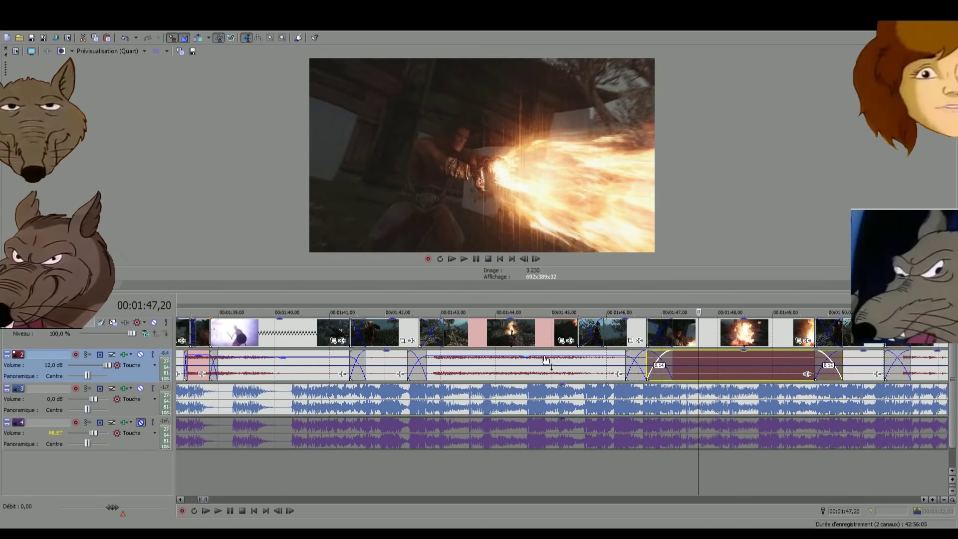
{"action": "left_click", "coordinate": [505, 339]}
{"action": "left_click", "coordinate": [485, 360]}
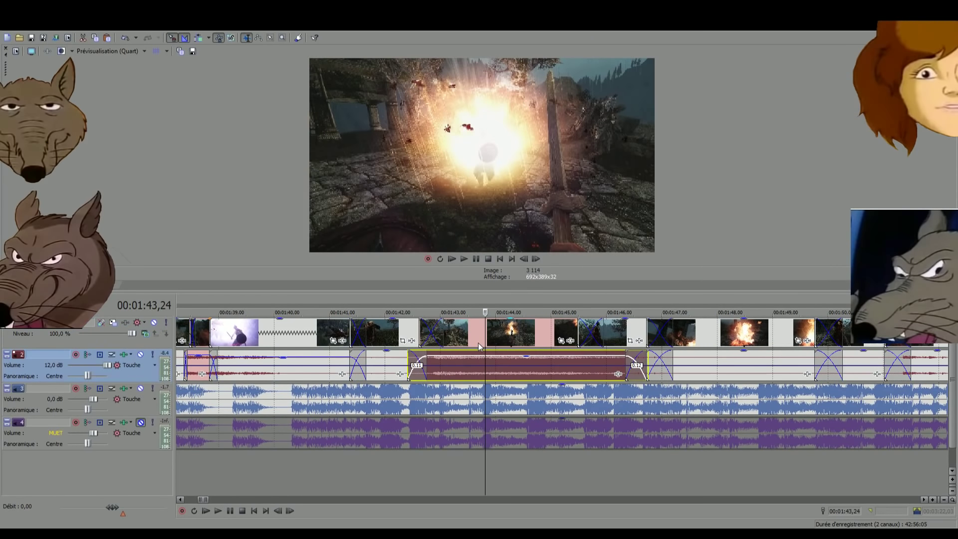
{"action": "left_click", "coordinate": [477, 342]}
{"action": "left_click", "coordinate": [460, 360]}
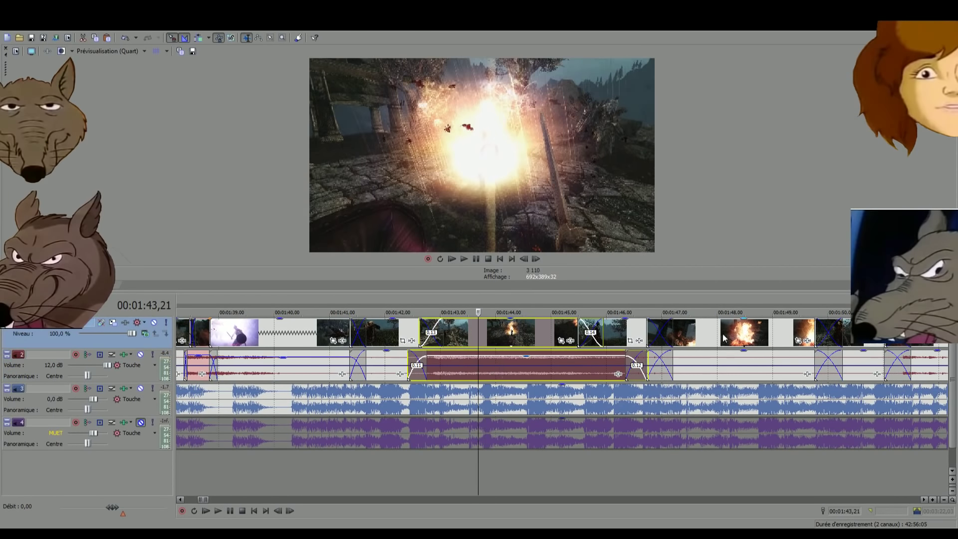
{"action": "left_click", "coordinate": [702, 355]}
{"action": "left_click", "coordinate": [701, 357]}
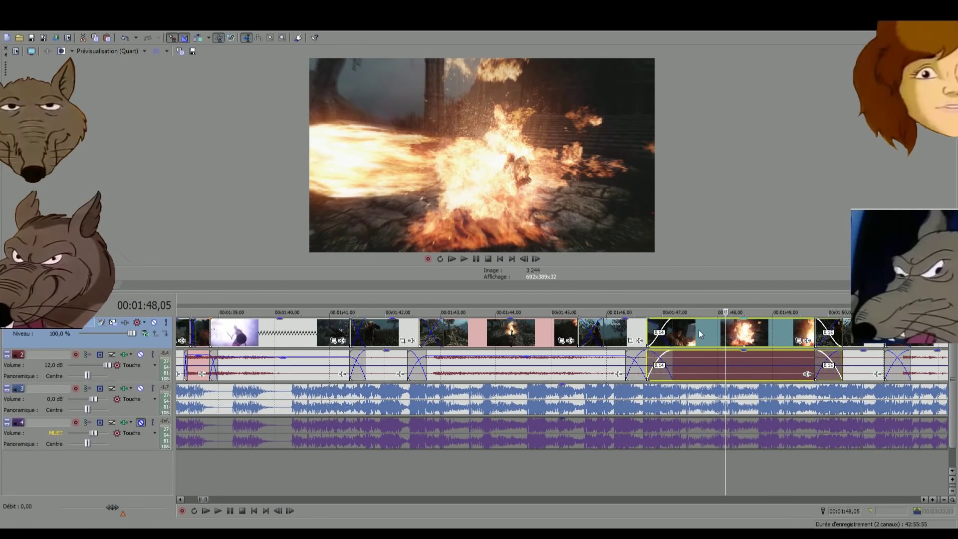
{"action": "left_click_drag", "start_coordinate": [699, 330], "coordinate": [462, 467]}
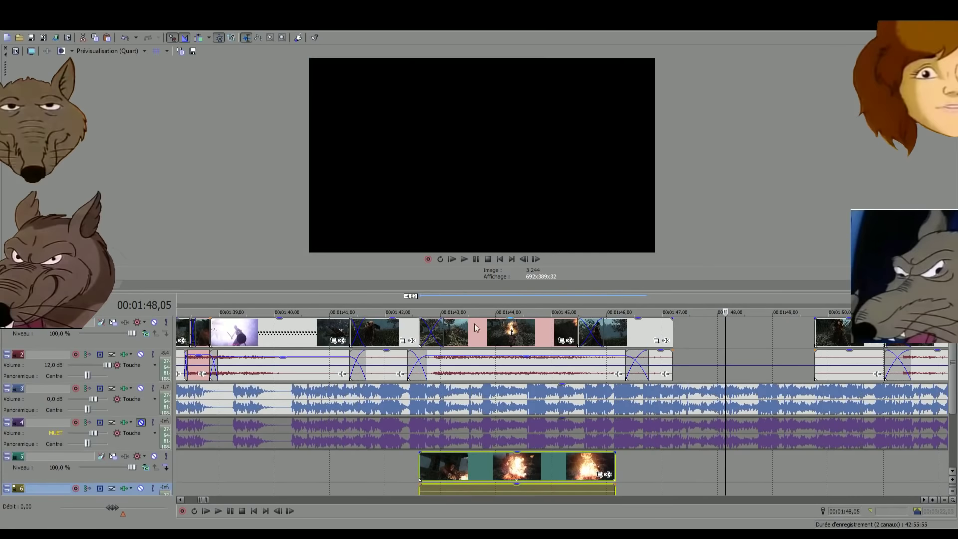
Shift the following clip to about 1:46.8 and trim the neighbouring track-2 audio edges
{"action": "left_click", "coordinate": [499, 327]}
{"action": "left_click_drag", "start_coordinate": [499, 327], "coordinate": [700, 328]}
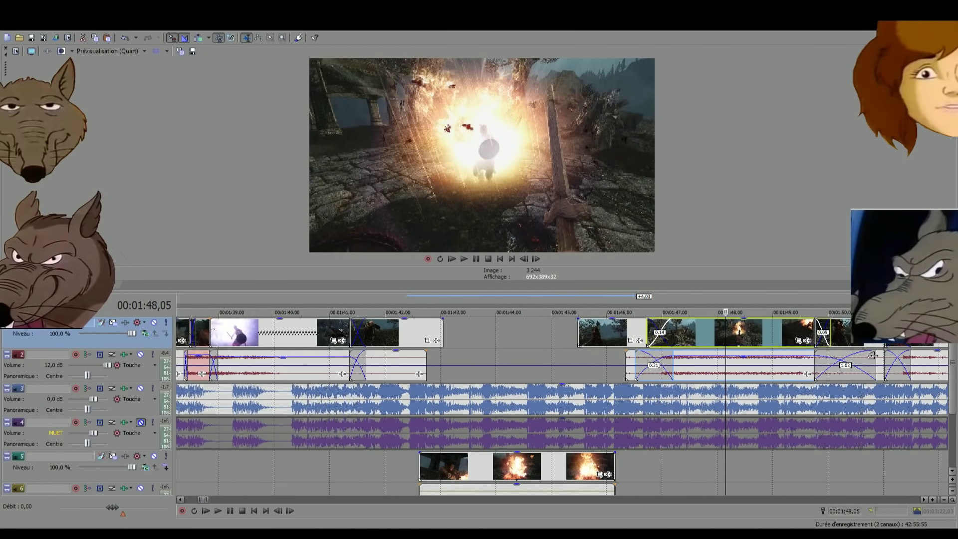
{"action": "mouse_move", "coordinate": [871, 355]}
{"action": "left_mouse_down"}
{"action": "mouse_move", "coordinate": [833, 355]}
{"action": "mouse_move", "coordinate": [866, 355]}
{"action": "left_mouse_up"}
{"action": "left_click", "coordinate": [840, 339]}
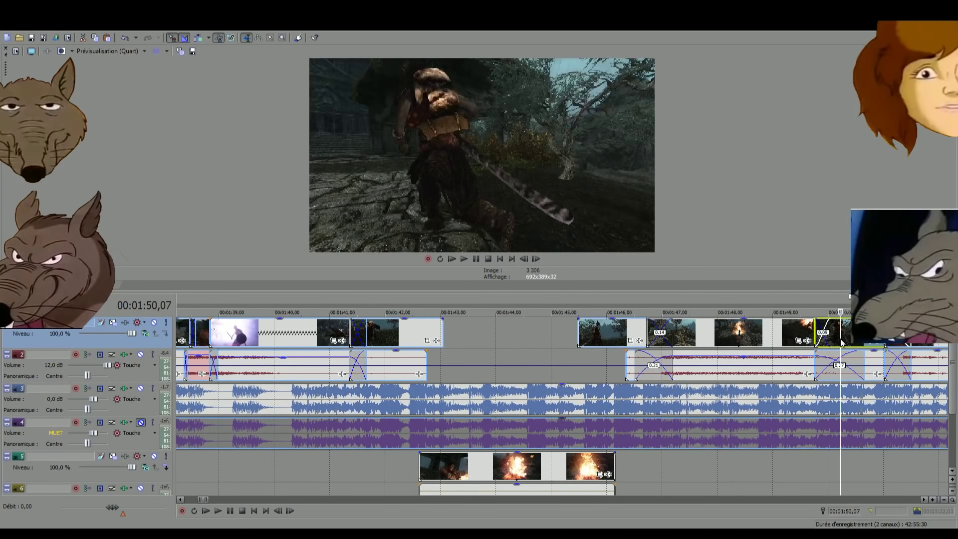
{"action": "left_click_drag", "start_coordinate": [816, 360], "coordinate": [854, 362]}
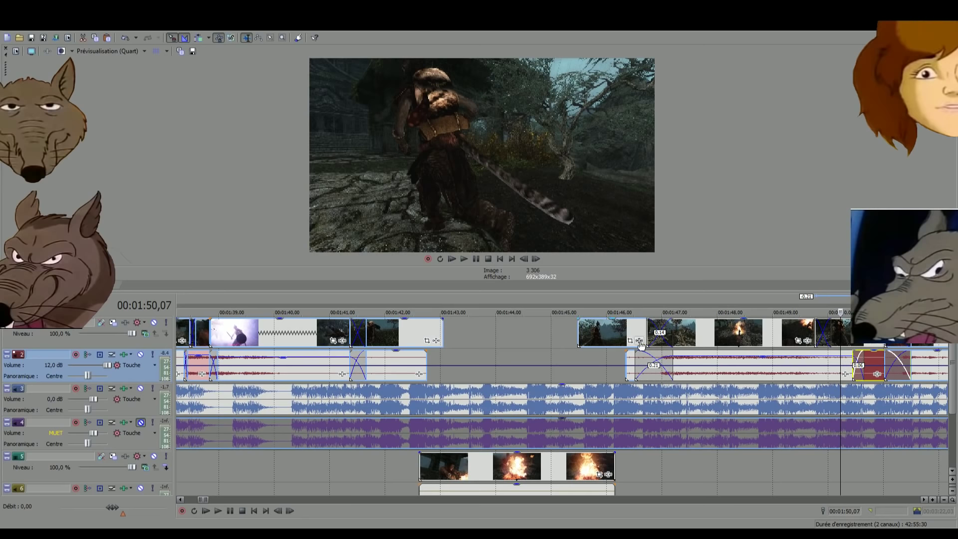
{"action": "left_click", "coordinate": [672, 360]}
{"action": "left_click_drag", "start_coordinate": [672, 360], "coordinate": [651, 360]}
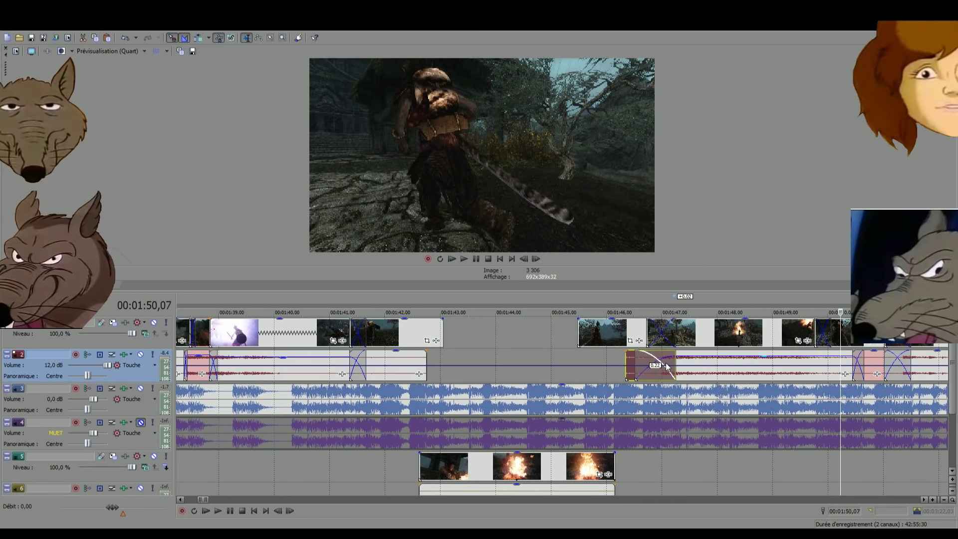
{"action": "left_click", "coordinate": [666, 365]}
Return the explosion clip to track 1 at 1:43, its audio to track 2, extending the 1:46 audio
{"action": "left_click", "coordinate": [571, 467]}
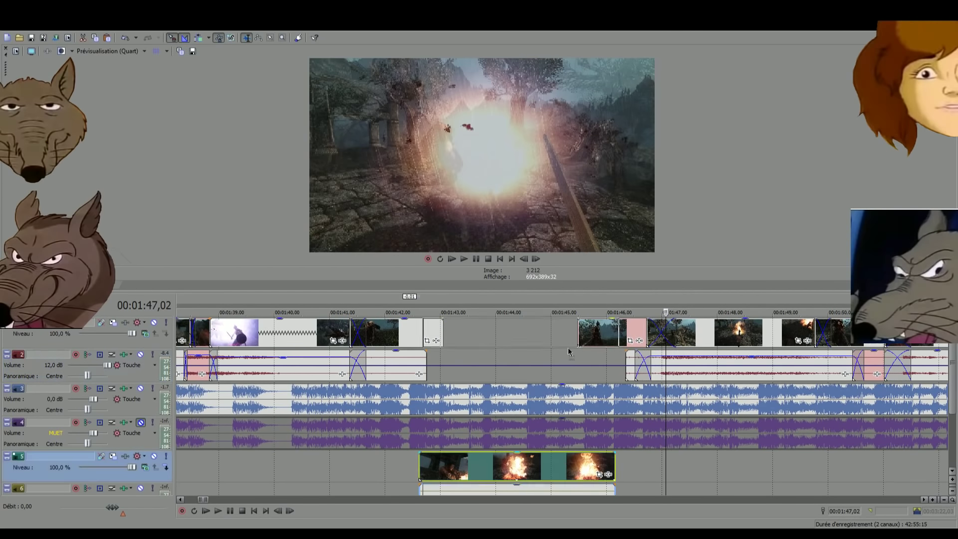
{"action": "left_click_drag", "start_coordinate": [571, 342], "coordinate": [579, 342]}
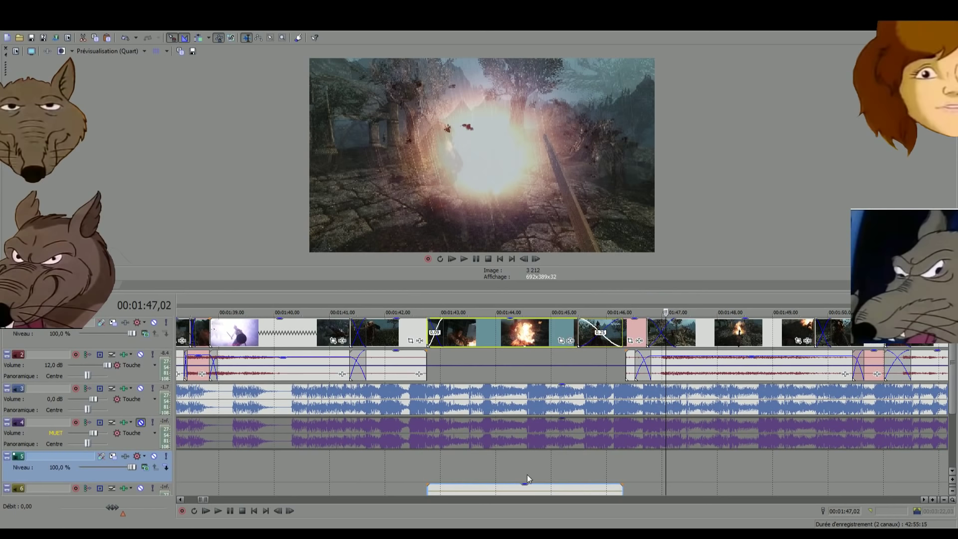
{"action": "left_click", "coordinate": [518, 490]}
{"action": "left_click_drag", "start_coordinate": [519, 490], "coordinate": [519, 339]}
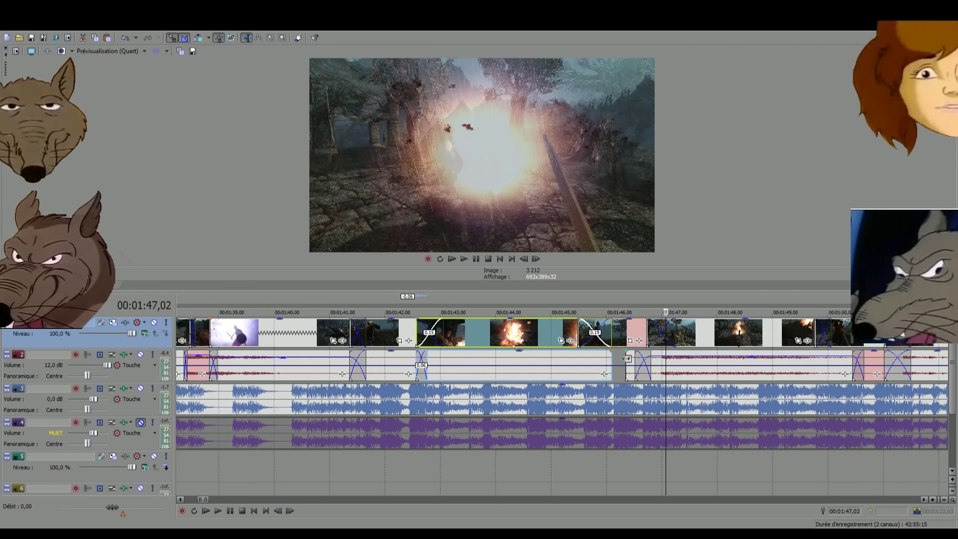
{"action": "left_click_drag", "start_coordinate": [627, 358], "coordinate": [600, 358]}
{"action": "left_click", "coordinate": [394, 468]}
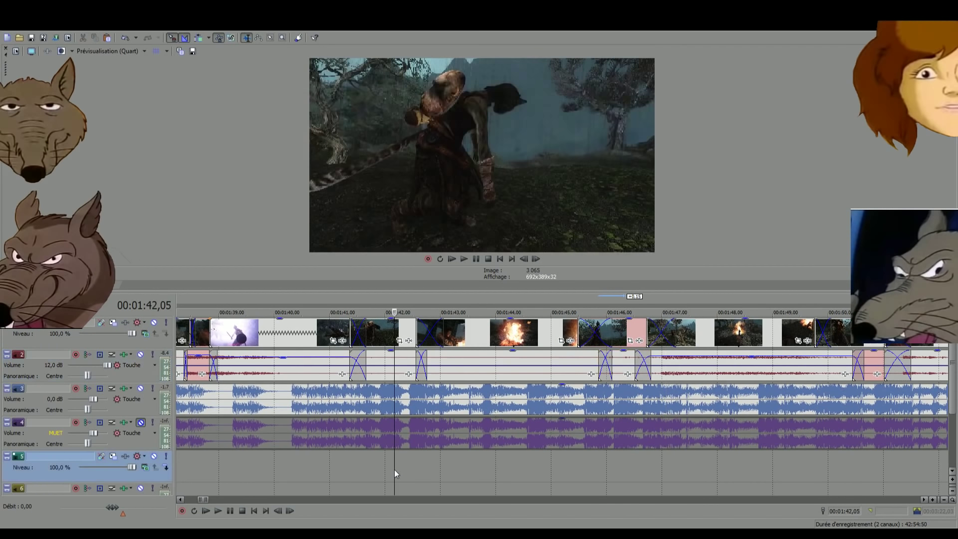
{"action": "key", "text": "space"}
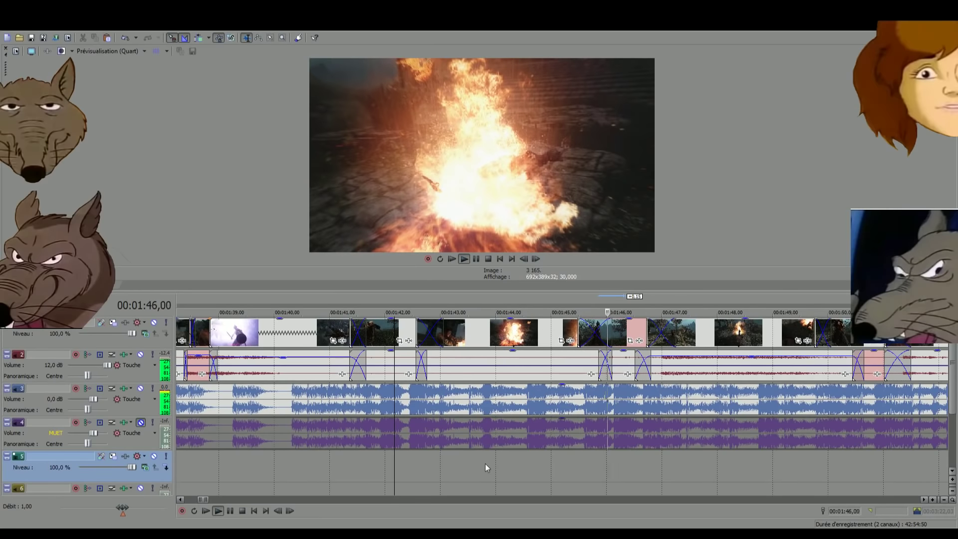
{"action": "scroll", "coordinate": [572, 460], "scroll_direction": "down", "scroll_amount": 2}
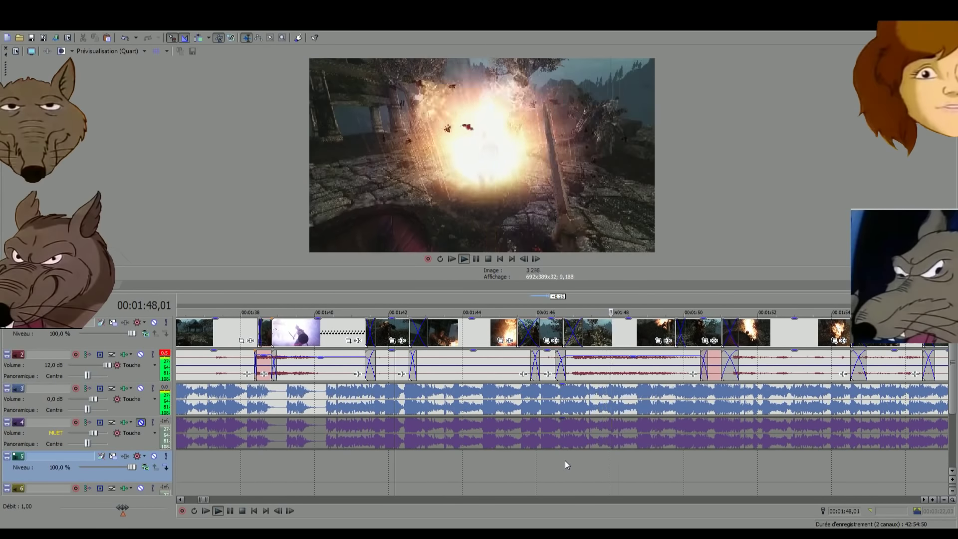
{"action": "key", "text": "space"}
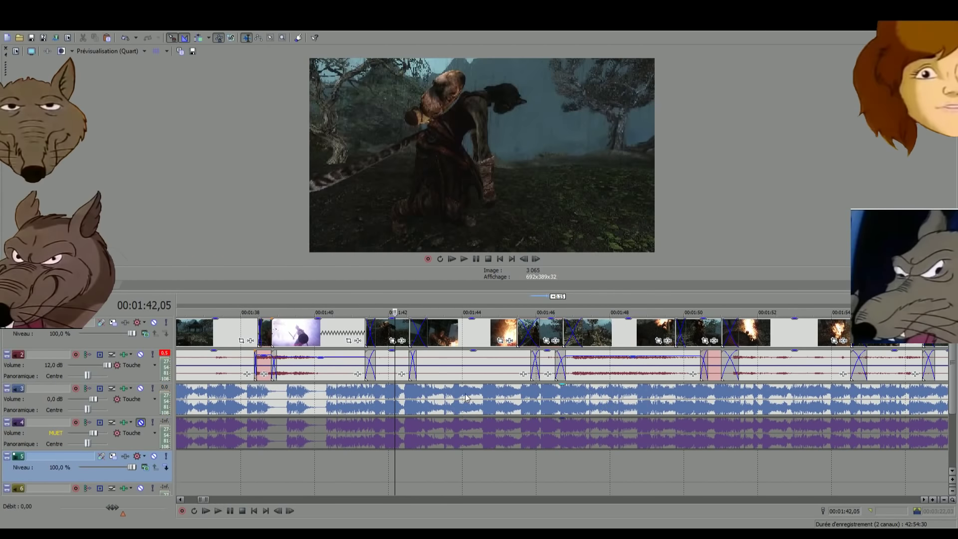
{"action": "left_click", "coordinate": [490, 465]}
{"action": "left_click", "coordinate": [452, 470]}
{"action": "left_click", "coordinate": [493, 469]}
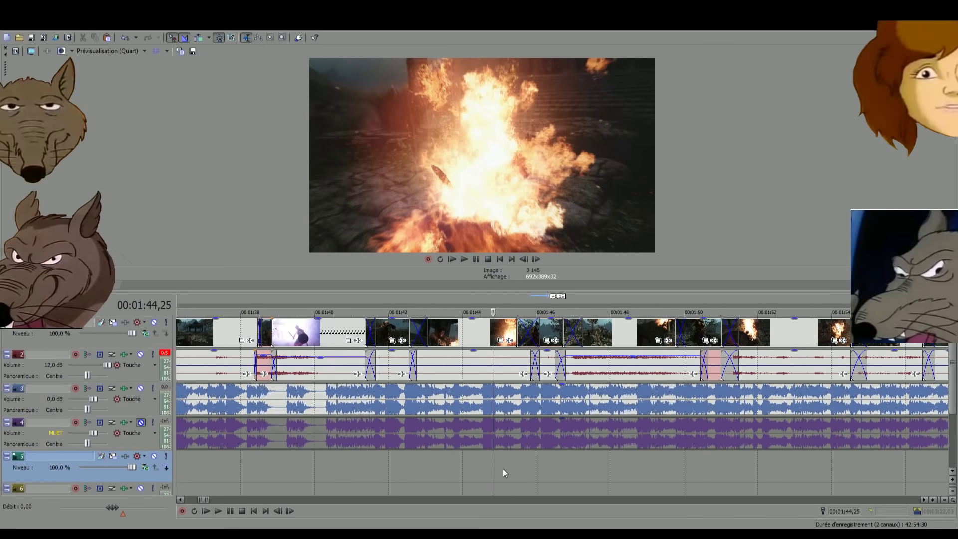
{"action": "left_click", "coordinate": [503, 468]}
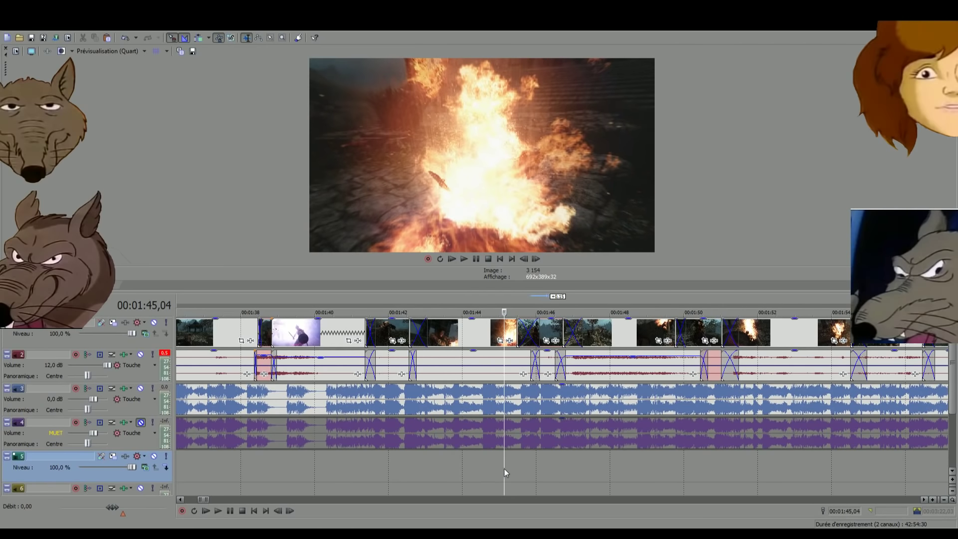
{"action": "left_click", "coordinate": [566, 468]}
{"action": "left_click", "coordinate": [594, 468]}
{"action": "left_click", "coordinate": [631, 468]}
{"action": "left_click", "coordinate": [667, 463]}
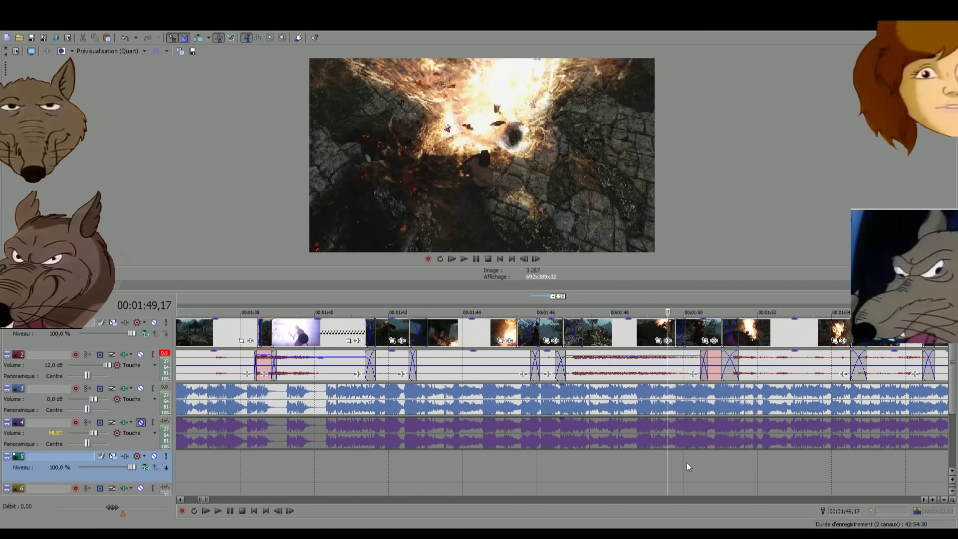
{"action": "left_click", "coordinate": [751, 461]}
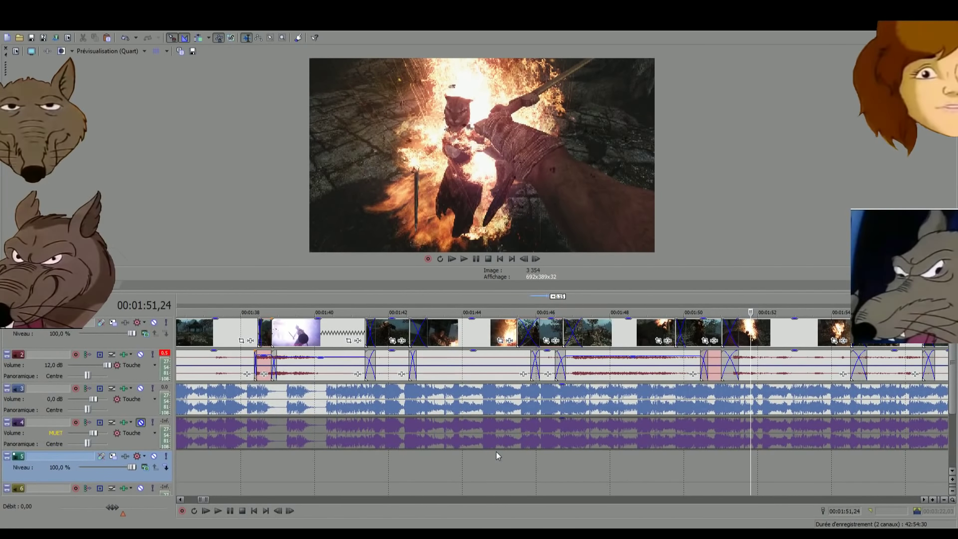
{"action": "scroll", "coordinate": [415, 390], "scroll_direction": "right", "scroll_amount": 5}
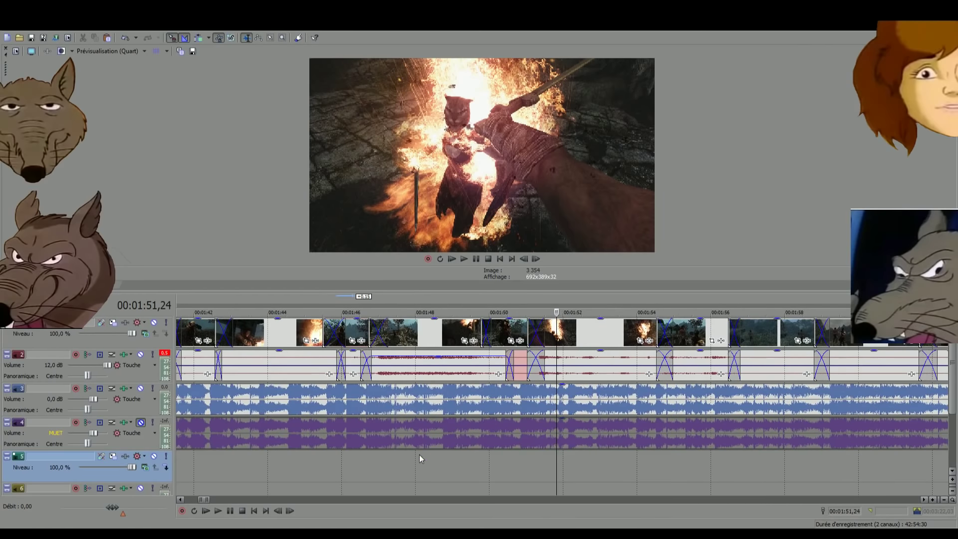
{"action": "left_click_drag", "start_coordinate": [303, 471], "coordinate": [788, 477]}
{"action": "scroll", "coordinate": [248, 477], "scroll_direction": "down", "scroll_amount": 3}
{"action": "key", "text": "space"}
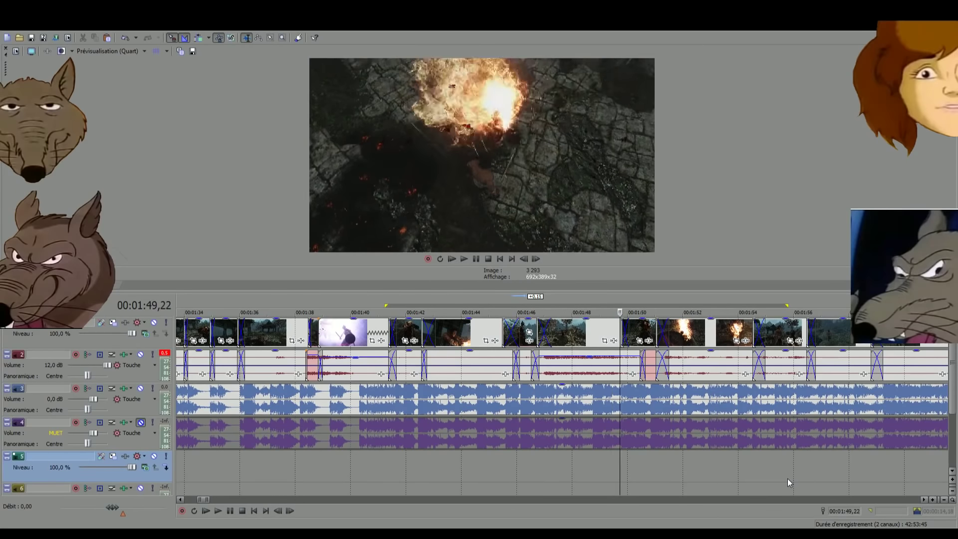
{"action": "key", "text": "space"}
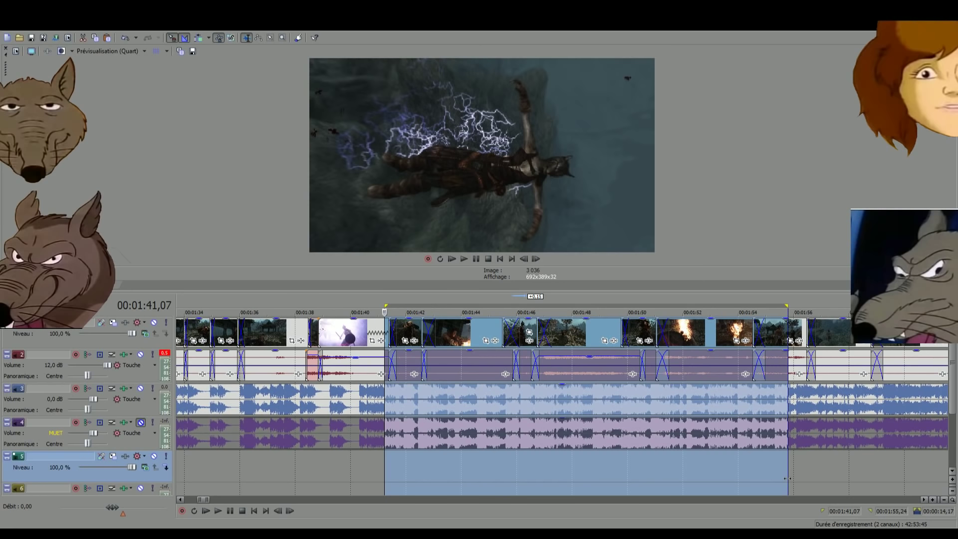
{"action": "key", "text": "space"}
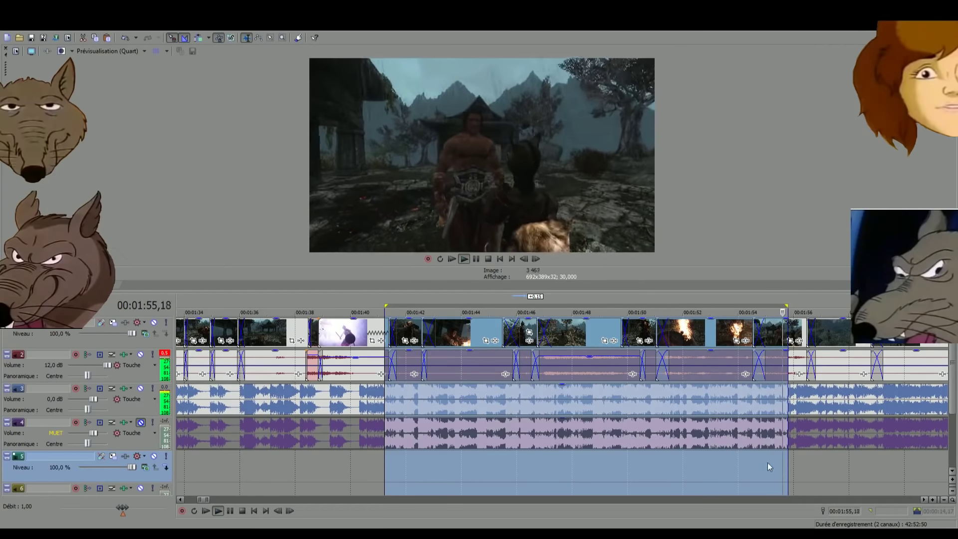
{"action": "left_click", "coordinate": [741, 463]}
{"action": "left_click", "coordinate": [689, 467]}
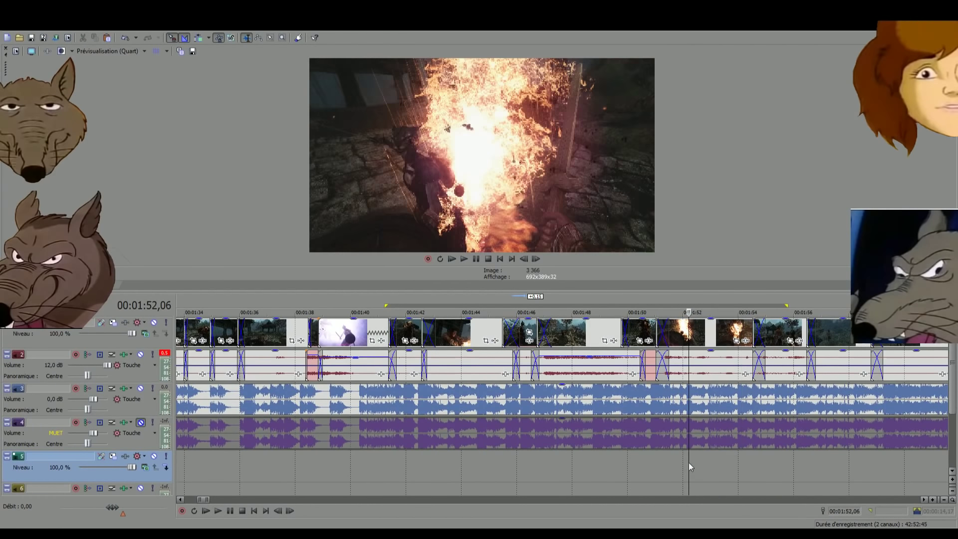
{"action": "left_click", "coordinate": [710, 462]}
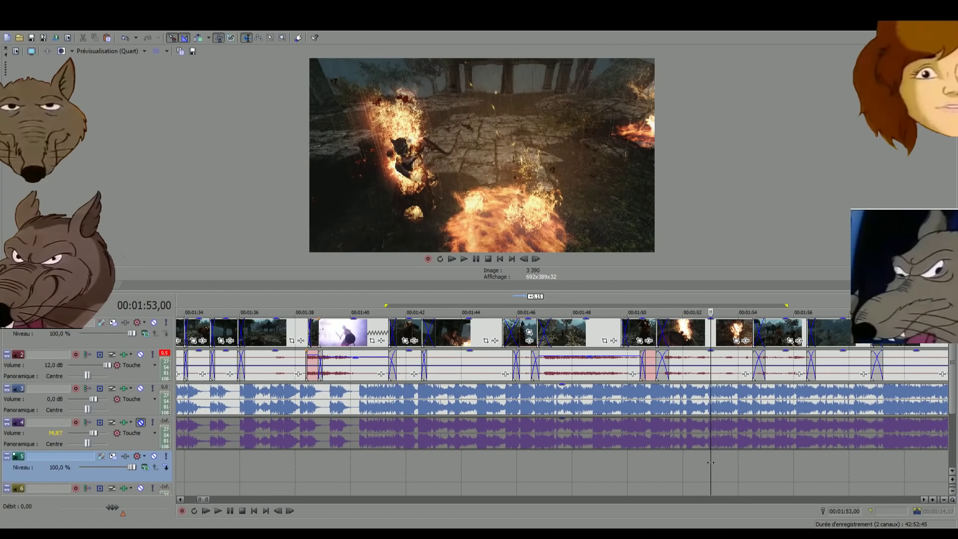
{"action": "left_click", "coordinate": [647, 455]}
{"action": "left_click", "coordinate": [683, 463]}
{"action": "left_click", "coordinate": [748, 466]}
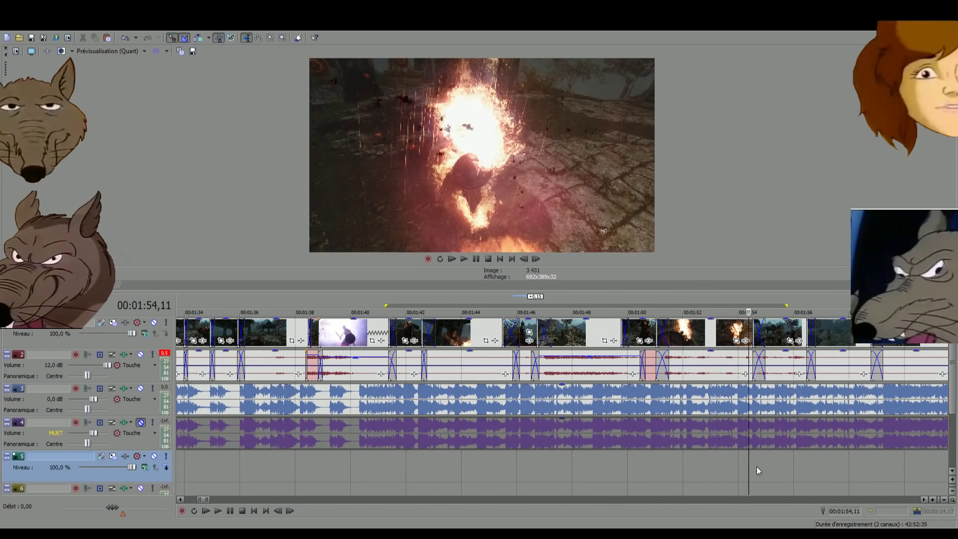
{"action": "left_click", "coordinate": [775, 471]}
{"action": "left_click", "coordinate": [795, 472]}
{"action": "left_click", "coordinate": [716, 468]}
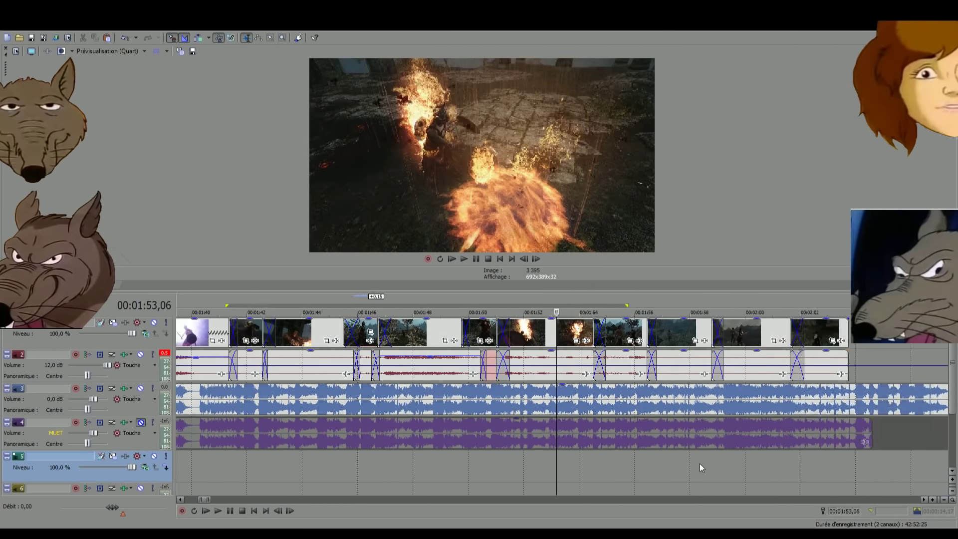
{"action": "scroll", "coordinate": [576, 453], "scroll_direction": "down", "scroll_amount": 10}
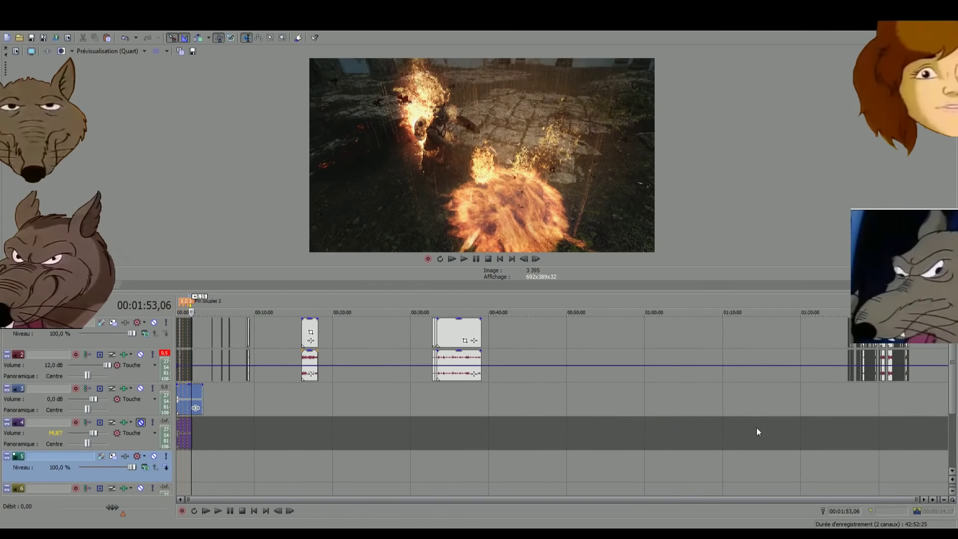
{"action": "left_click", "coordinate": [864, 426]}
{"action": "scroll", "coordinate": [857, 427], "scroll_direction": "up", "scroll_amount": 8}
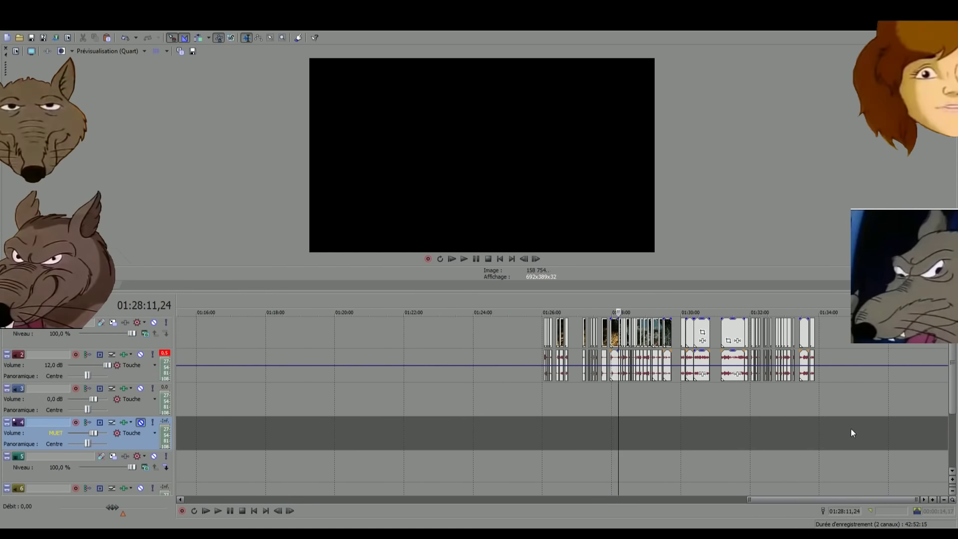
{"action": "scroll", "coordinate": [796, 454], "scroll_direction": "up", "scroll_amount": 4}
{"action": "left_click", "coordinate": [489, 426]}
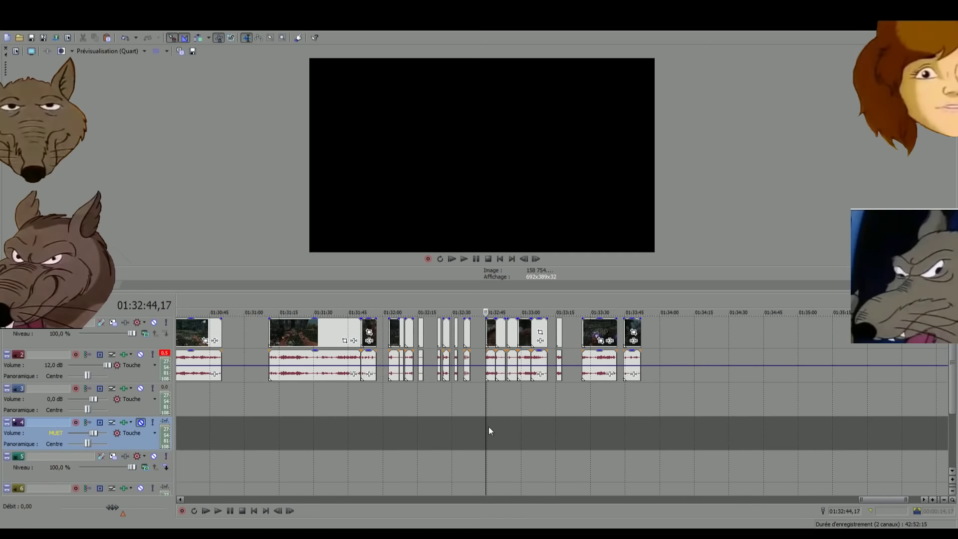
{"action": "scroll", "coordinate": [513, 426], "scroll_direction": "up", "scroll_amount": 4}
{"action": "key", "text": "space"}
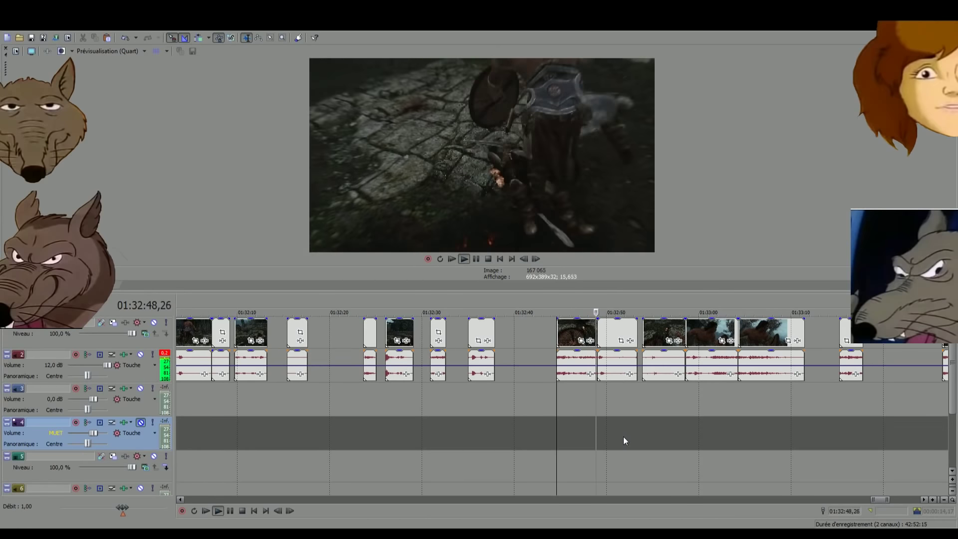
{"action": "key", "text": "space"}
{"action": "scroll", "coordinate": [526, 400], "scroll_direction": "down", "scroll_amount": 10}
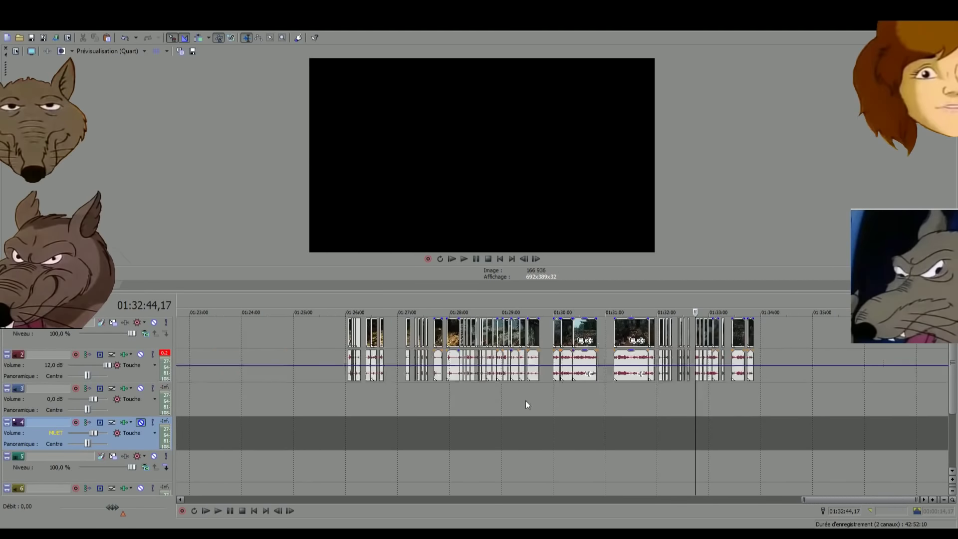
{"action": "left_click", "coordinate": [183, 471]}
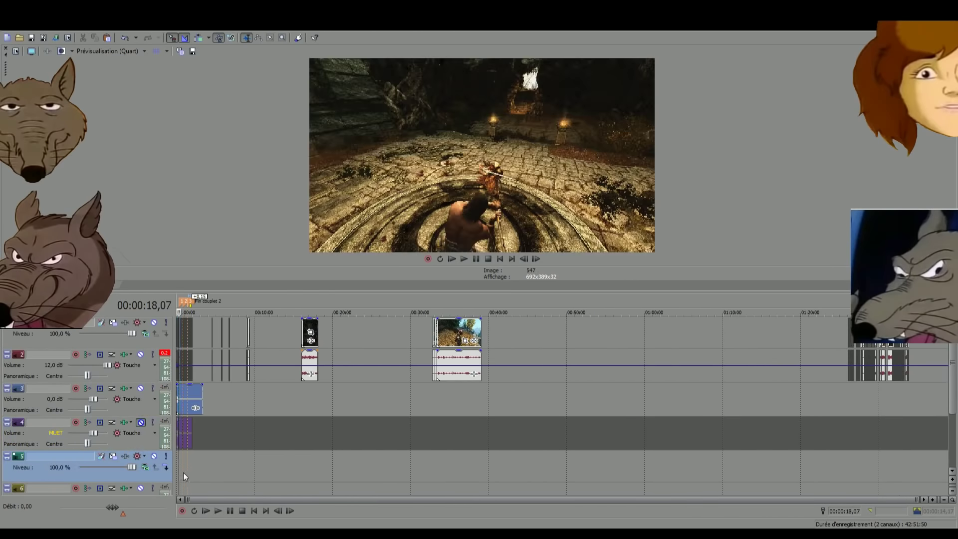
{"action": "scroll", "coordinate": [360, 468], "scroll_direction": "up", "scroll_amount": 10}
Play the music video from 00:01:26,03 and stop back at that position
{"action": "left_click", "coordinate": [558, 468]}
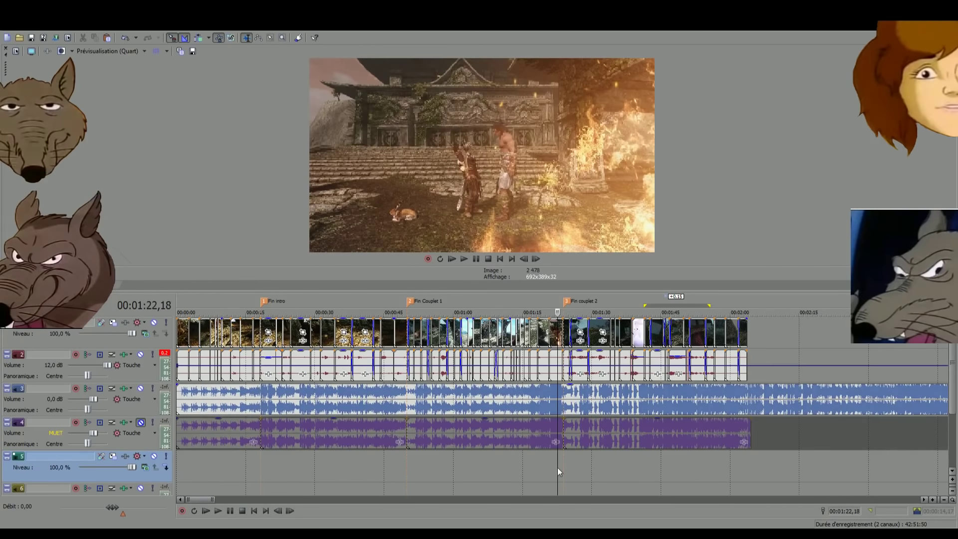
{"action": "scroll", "coordinate": [621, 456], "scroll_direction": "up", "scroll_amount": 4}
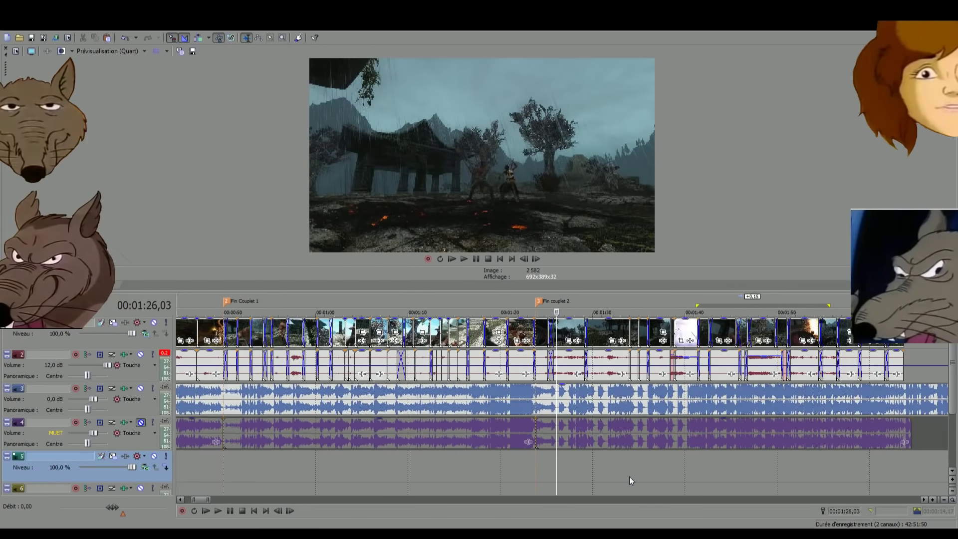
{"action": "key", "text": "space"}
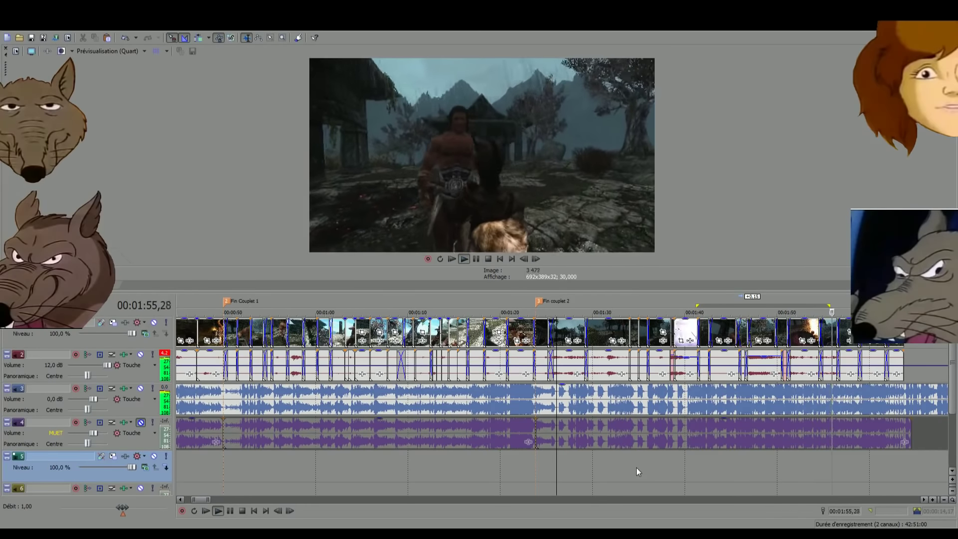
{"action": "scroll", "coordinate": [636, 468], "scroll_direction": "down", "scroll_amount": 2}
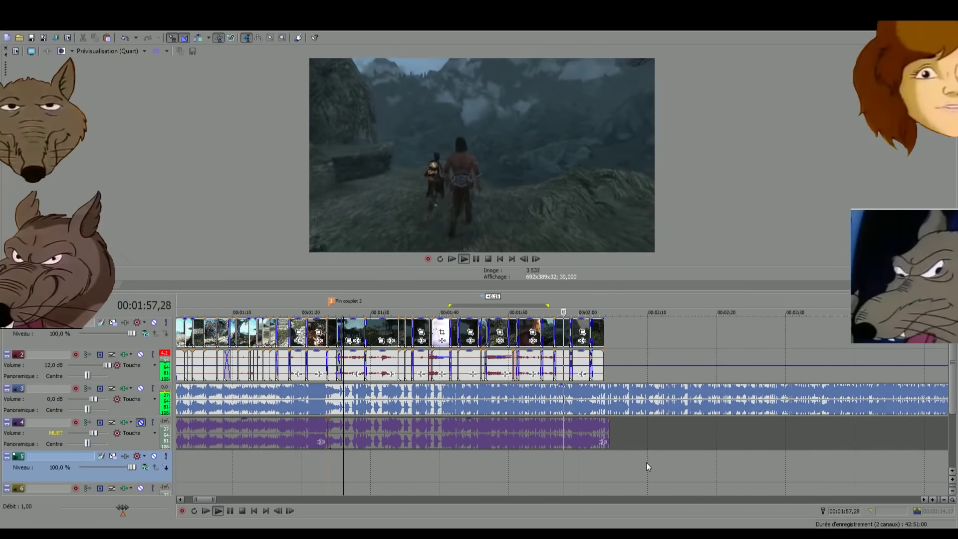
{"action": "scroll", "coordinate": [646, 462], "scroll_direction": "down", "scroll_amount": 1}
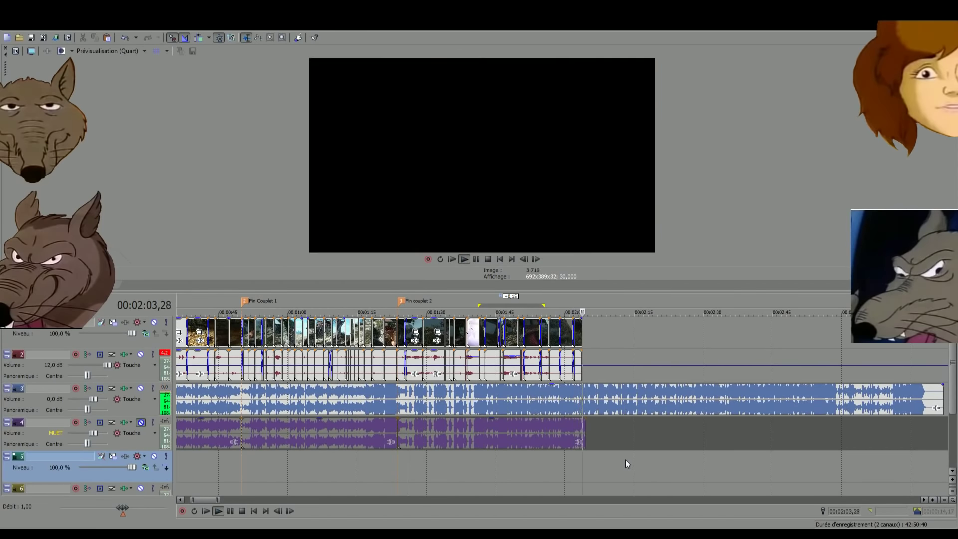
{"action": "key", "text": "space"}
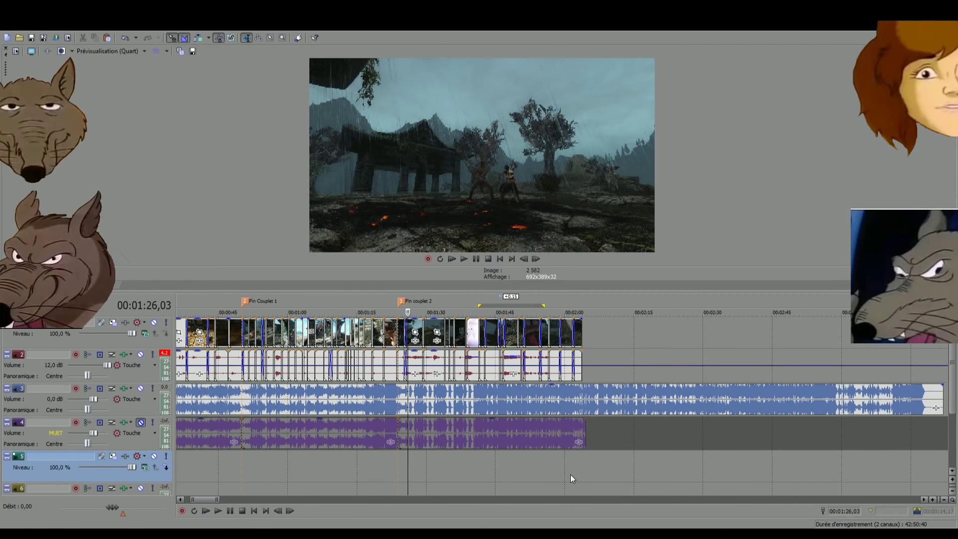
{"action": "scroll", "coordinate": [589, 466], "scroll_direction": "up", "scroll_amount": 2}
Play from 00:01:42,17 to review the cuts, replaying from just before the 01:46 edit
{"action": "left_click", "coordinate": [648, 476]}
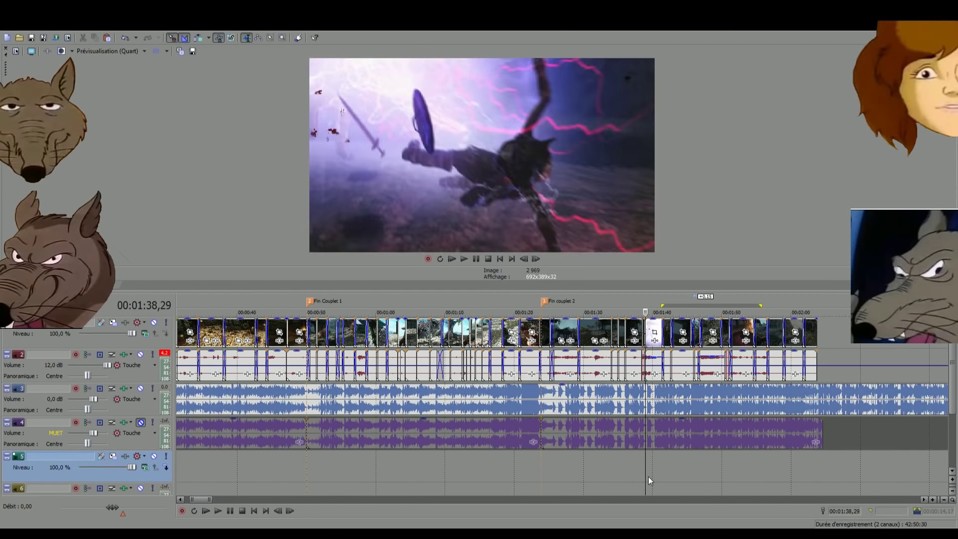
{"action": "scroll", "coordinate": [648, 477], "scroll_direction": "up", "scroll_amount": 3}
{"action": "left_click", "coordinate": [680, 465]}
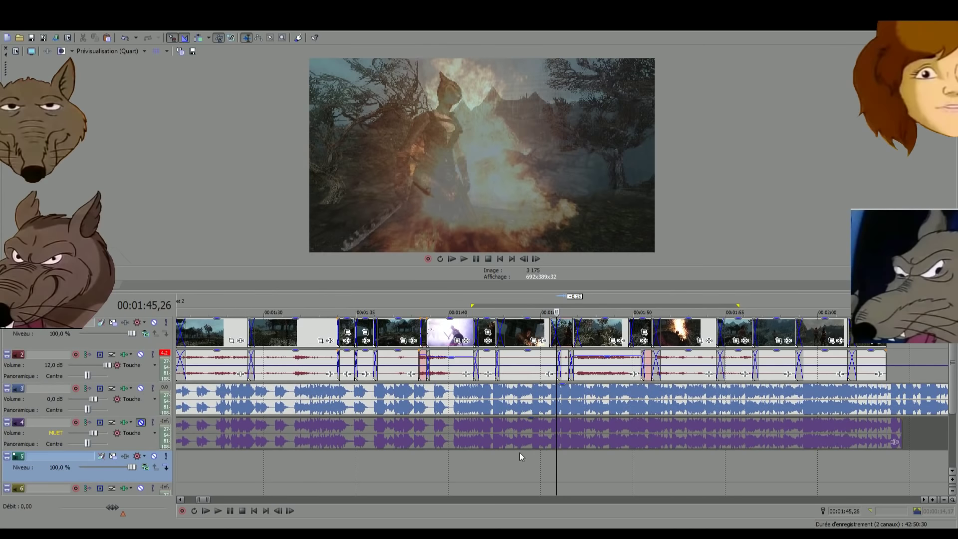
{"action": "left_click", "coordinate": [507, 466]}
{"action": "left_click", "coordinate": [492, 462]}
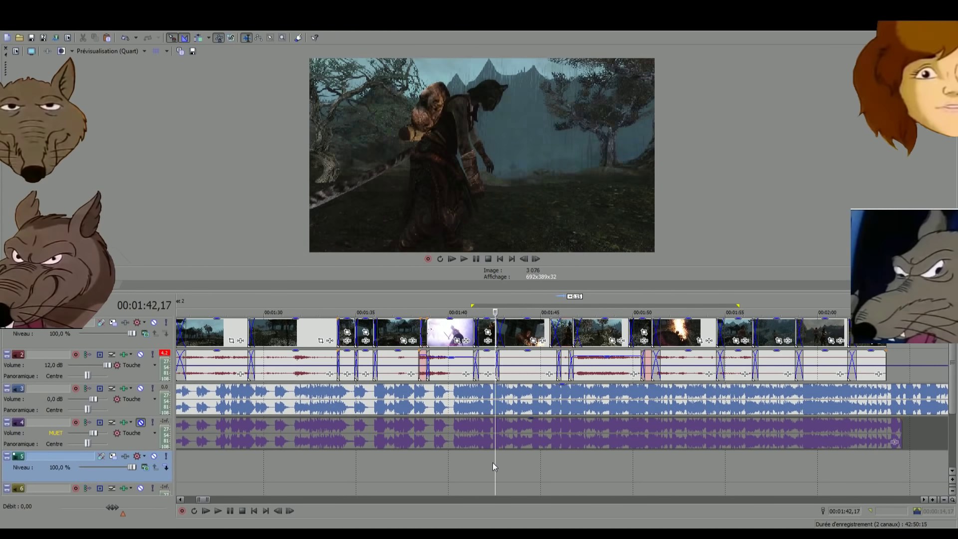
{"action": "key", "text": "space"}
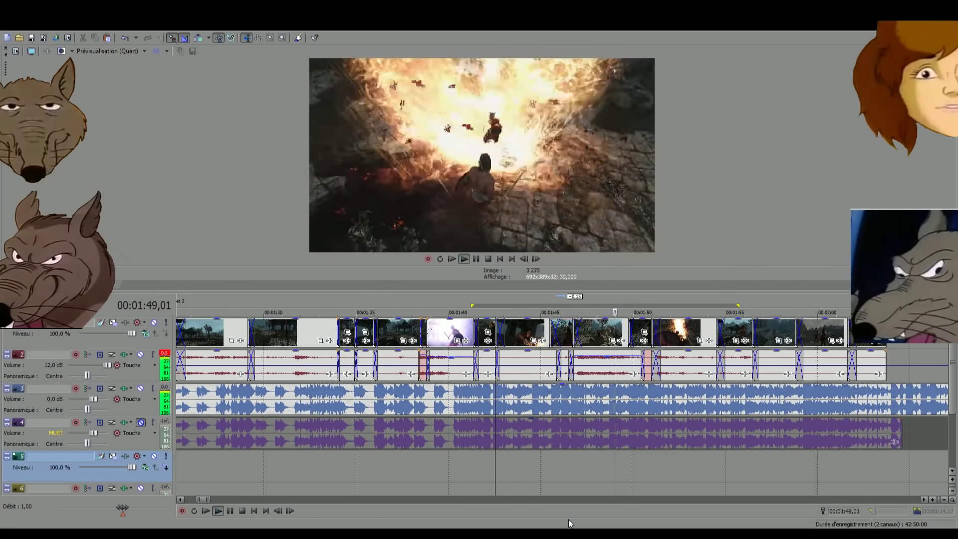
{"action": "left_click", "coordinate": [565, 465]}
{"action": "left_click", "coordinate": [564, 465]}
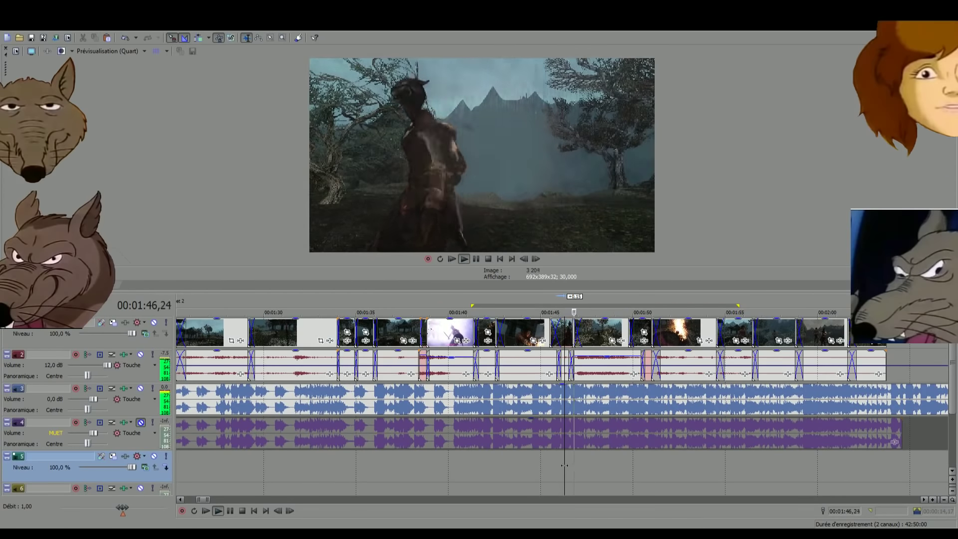
{"action": "scroll", "coordinate": [558, 456], "scroll_direction": "up", "scroll_amount": 1}
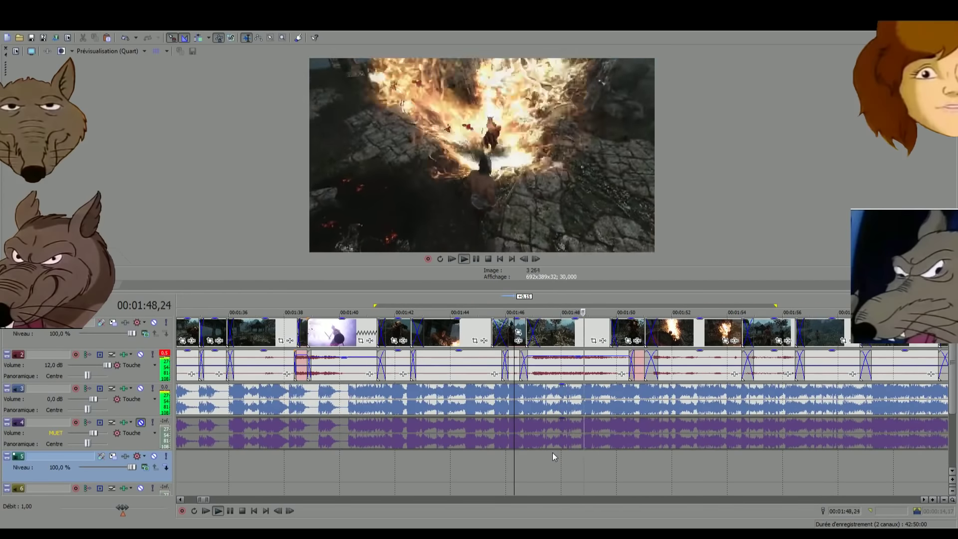
{"action": "scroll", "coordinate": [552, 453], "scroll_direction": "up", "scroll_amount": 1}
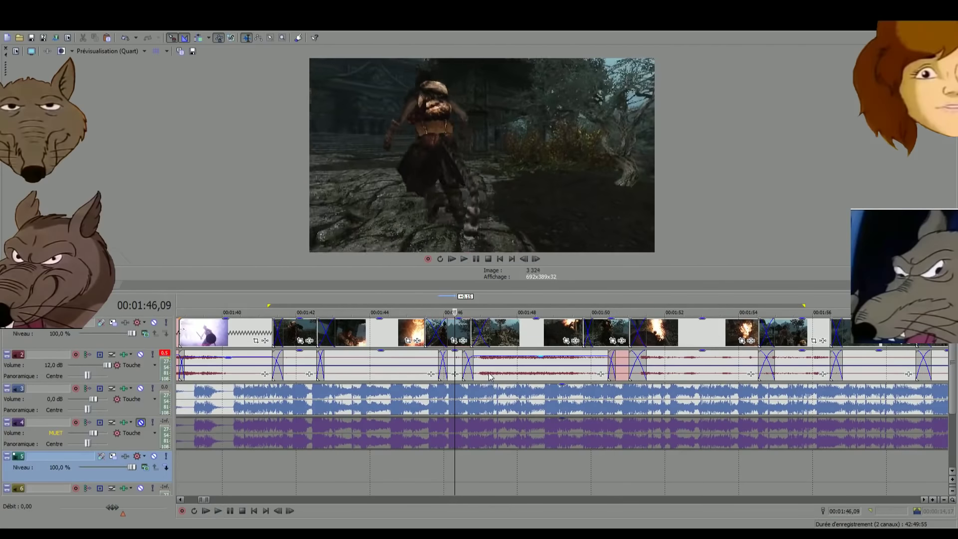
Play back from the 01:47 edit point, stop at 01:46,20, and zoom out to the full project
{"action": "left_click", "coordinate": [495, 372]}
{"action": "scroll", "coordinate": [496, 373], "scroll_direction": "up", "scroll_amount": 1}
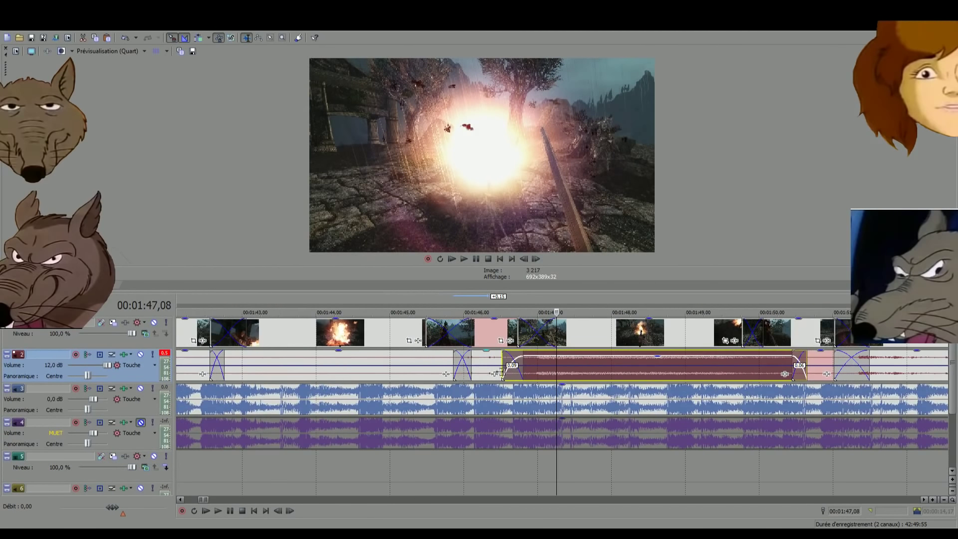
{"action": "left_click", "coordinate": [512, 465]}
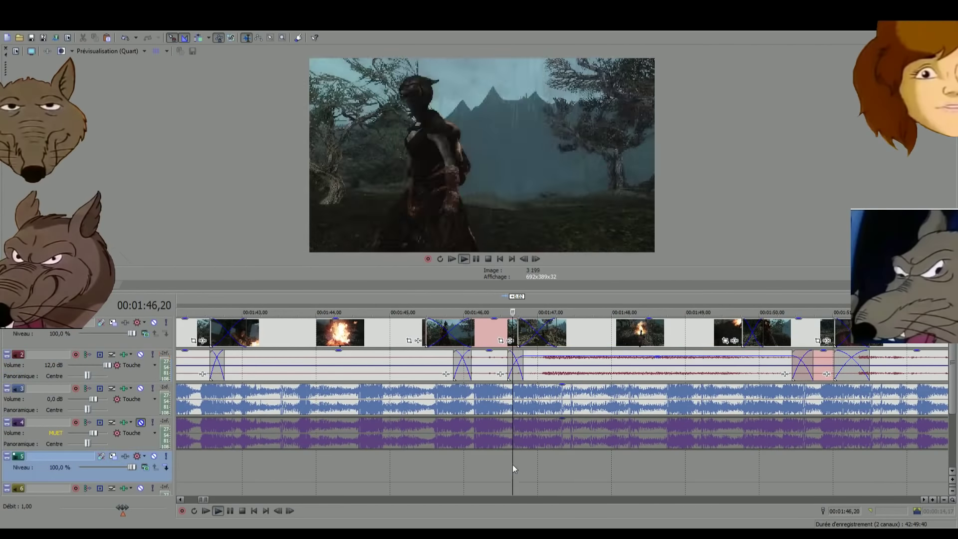
{"action": "key", "text": "space"}
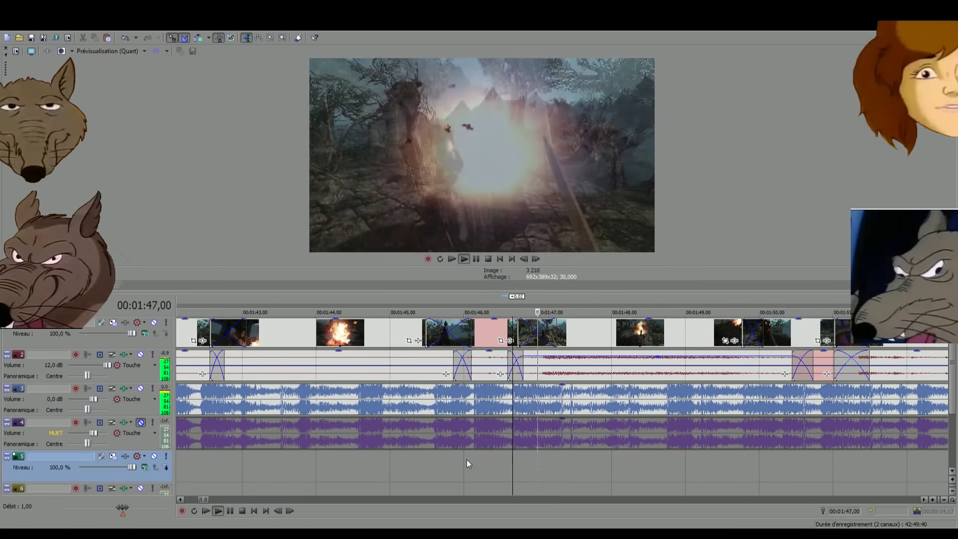
{"action": "scroll", "coordinate": [466, 459], "scroll_direction": "down", "scroll_amount": 2}
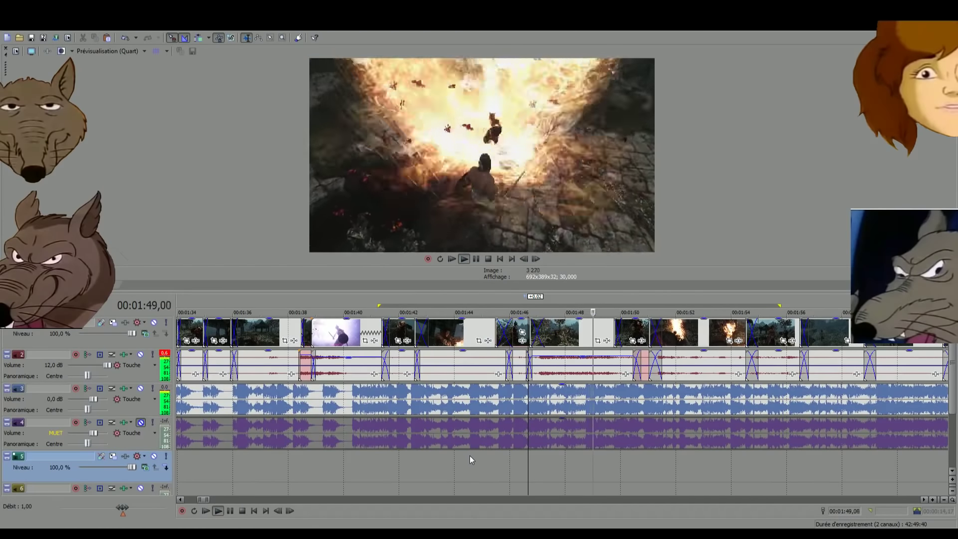
{"action": "scroll", "coordinate": [483, 442], "scroll_direction": "down", "scroll_amount": 2}
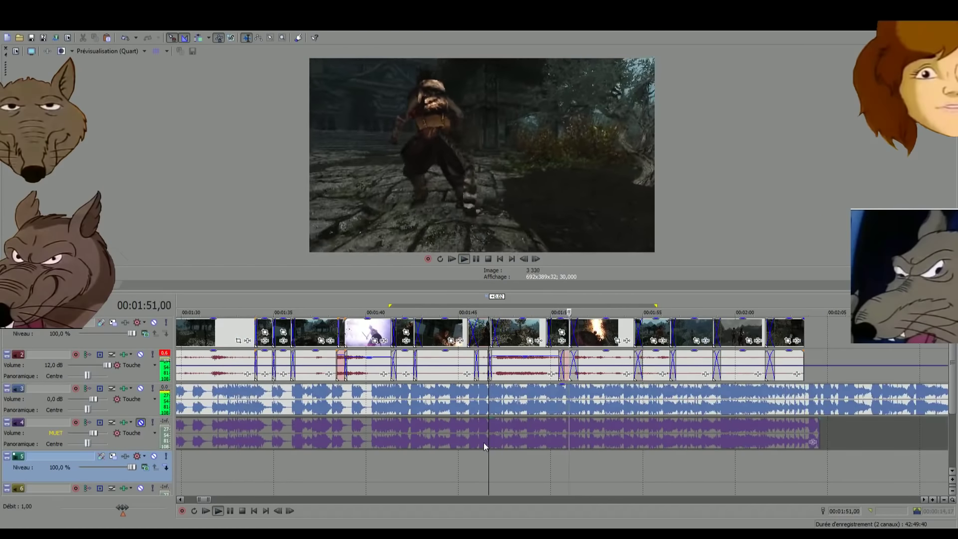
{"action": "key", "text": "space"}
{"action": "scroll", "coordinate": [488, 444], "scroll_direction": "down", "scroll_amount": 4}
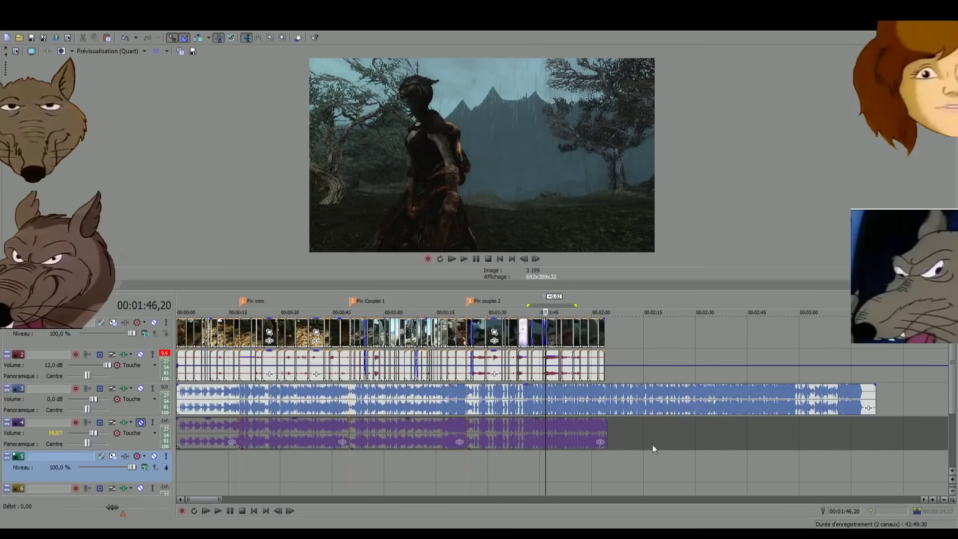
Select the gameplay clips and track-4 music sections, then move to the Fin couplet 2 marker
{"action": "left_click", "coordinate": [651, 408]}
{"action": "scroll", "coordinate": [178, 330], "scroll_direction": "down", "scroll_amount": 2}
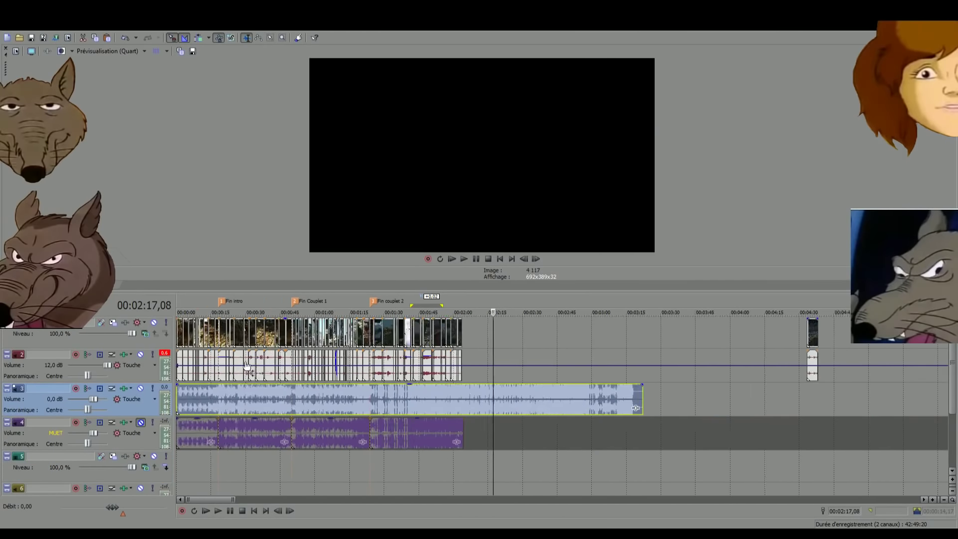
{"action": "left_click", "coordinate": [179, 332], "text": "ctrl"}
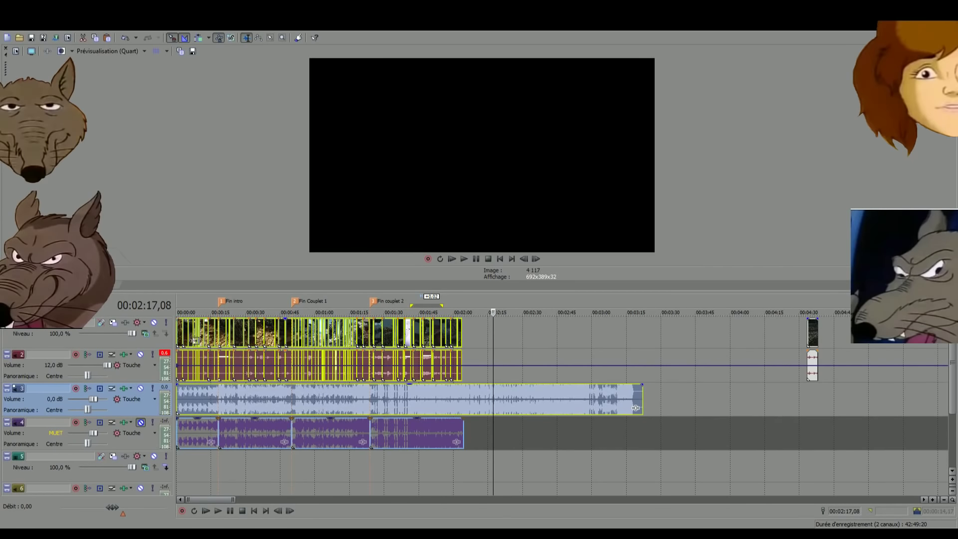
{"action": "left_click", "coordinate": [474, 435], "text": "ctrl"}
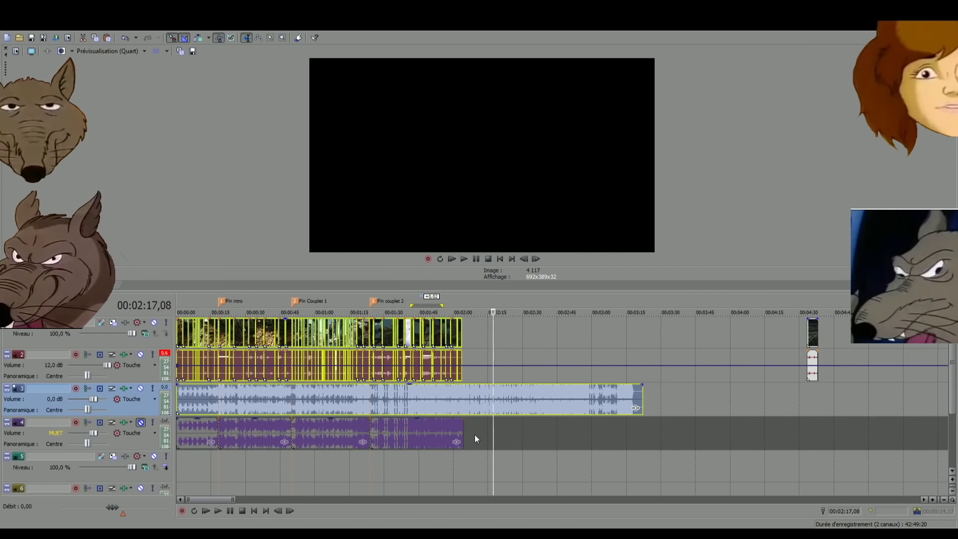
{"action": "left_click", "coordinate": [409, 432]}
{"action": "scroll", "coordinate": [406, 433], "scroll_direction": "up", "scroll_amount": 4}
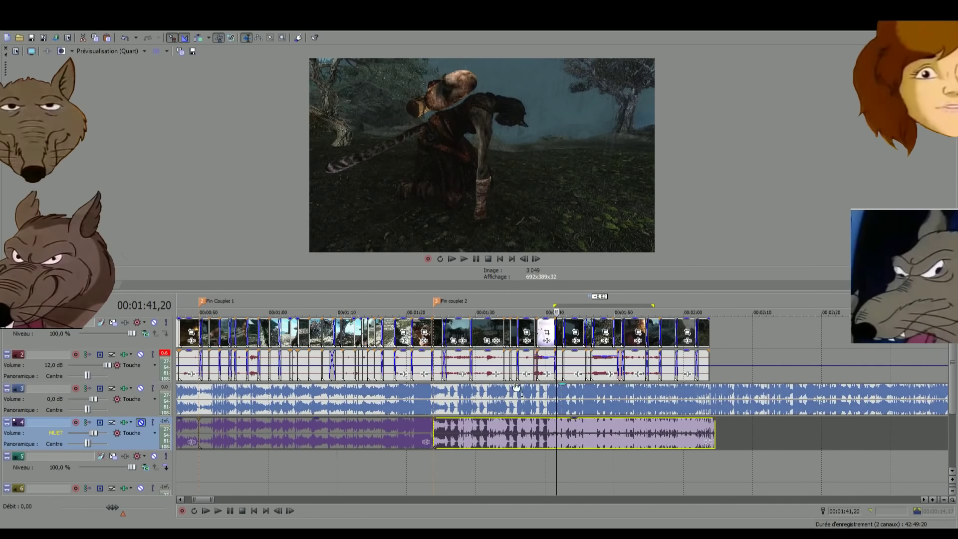
{"action": "scroll", "coordinate": [443, 330], "scroll_direction": "up", "scroll_amount": 4}
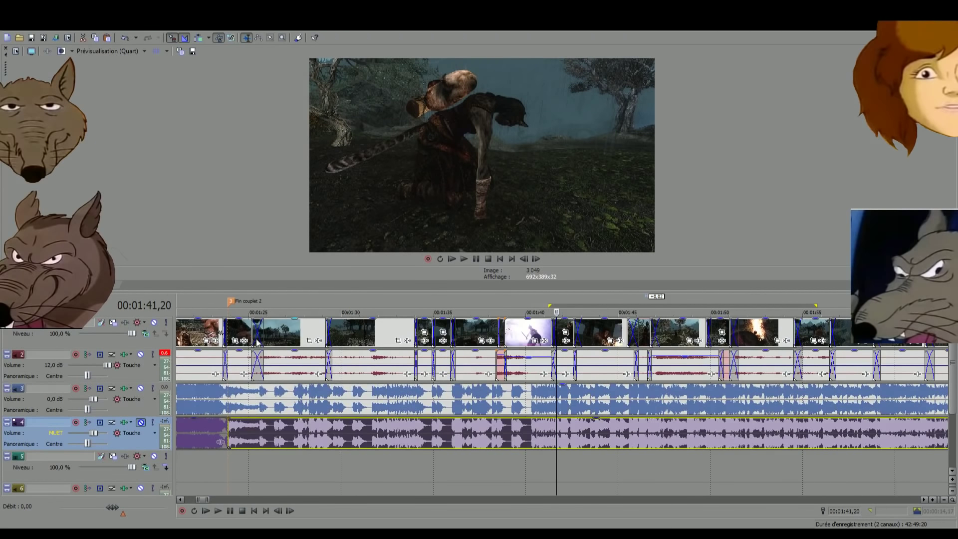
{"action": "left_click", "coordinate": [241, 325]}
{"action": "scroll", "coordinate": [574, 384], "scroll_direction": "down", "scroll_amount": 2}
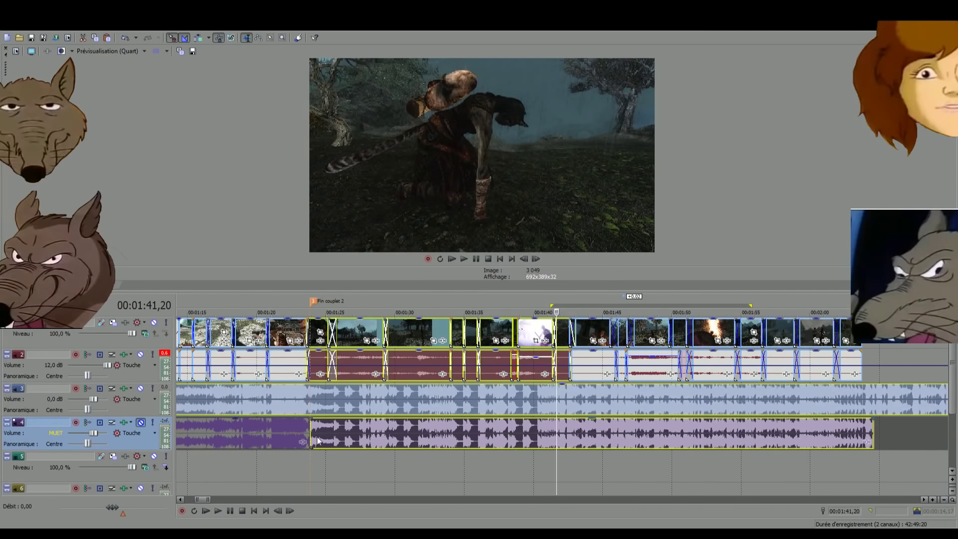
Select every clip after the second verse boundary except the full music clip and snap them to the music split
{"action": "left_click", "coordinate": [744, 400]}
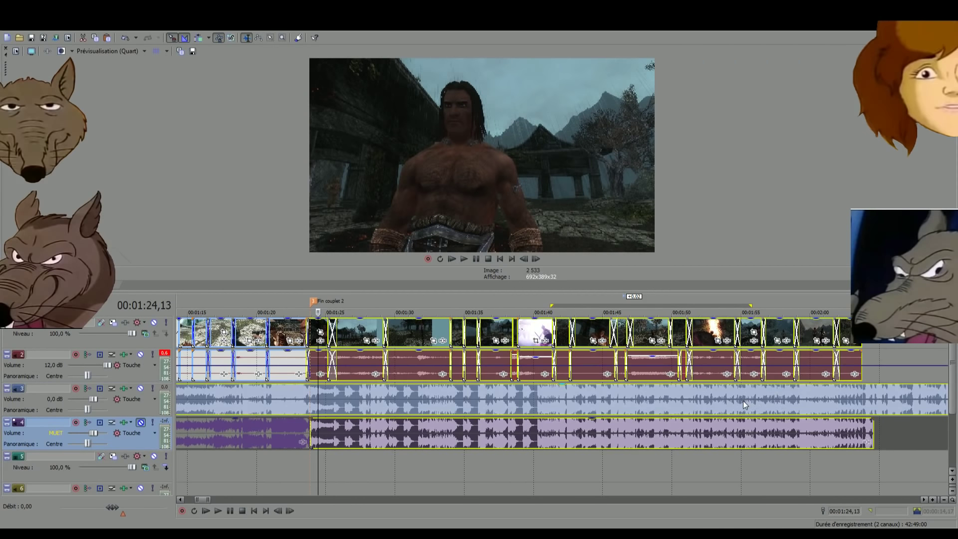
{"action": "scroll", "coordinate": [719, 402], "scroll_direction": "down", "scroll_amount": 3}
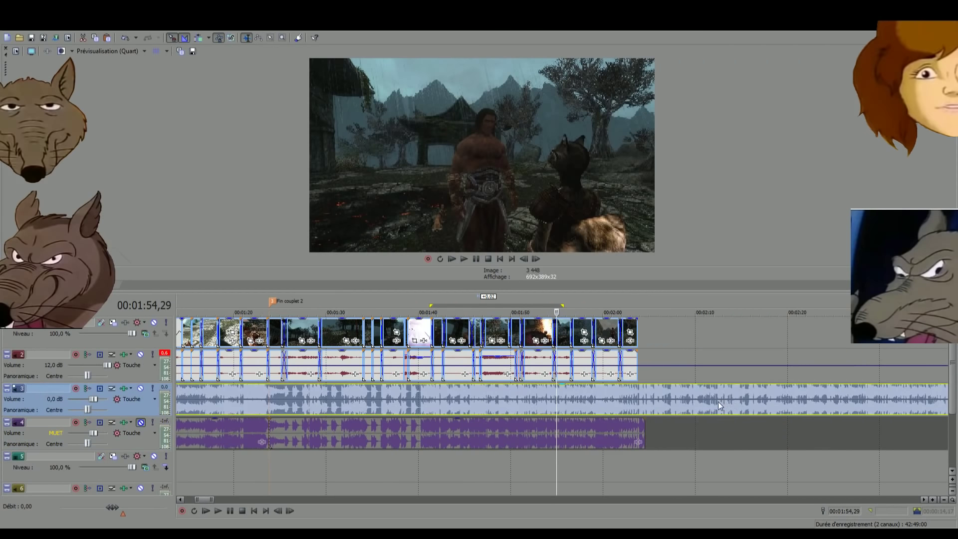
{"action": "left_click", "coordinate": [328, 424]}
{"action": "left_click", "coordinate": [279, 444]}
{"action": "scroll", "coordinate": [279, 444], "scroll_direction": "up", "scroll_amount": 3}
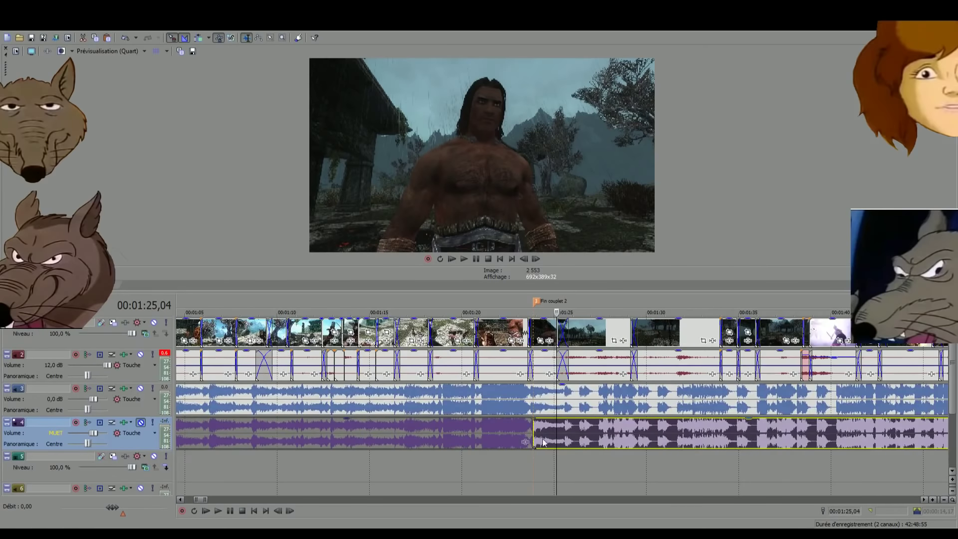
{"action": "left_click", "coordinate": [550, 436]}
{"action": "scroll", "coordinate": [550, 435], "scroll_direction": "down", "scroll_amount": 3}
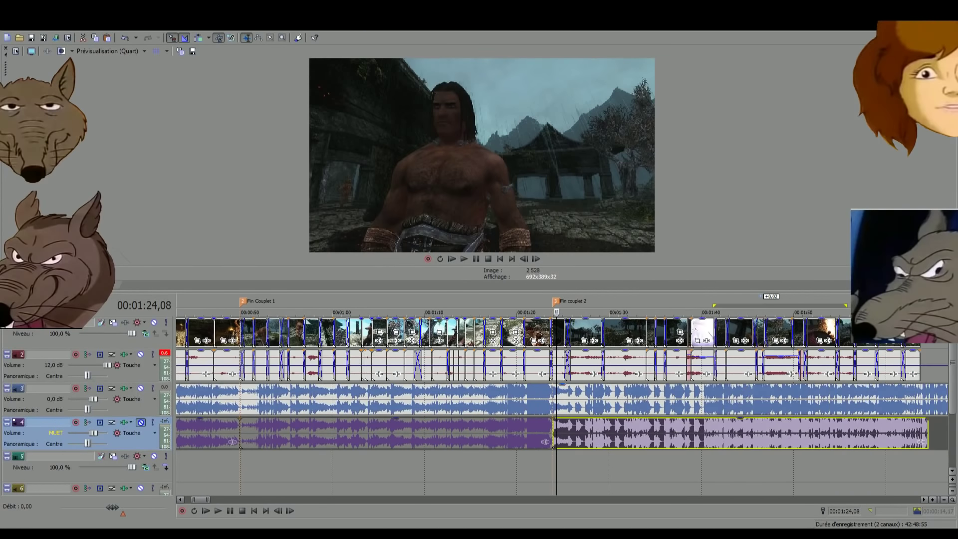
{"action": "key", "text": "ctrl+shift+End"}
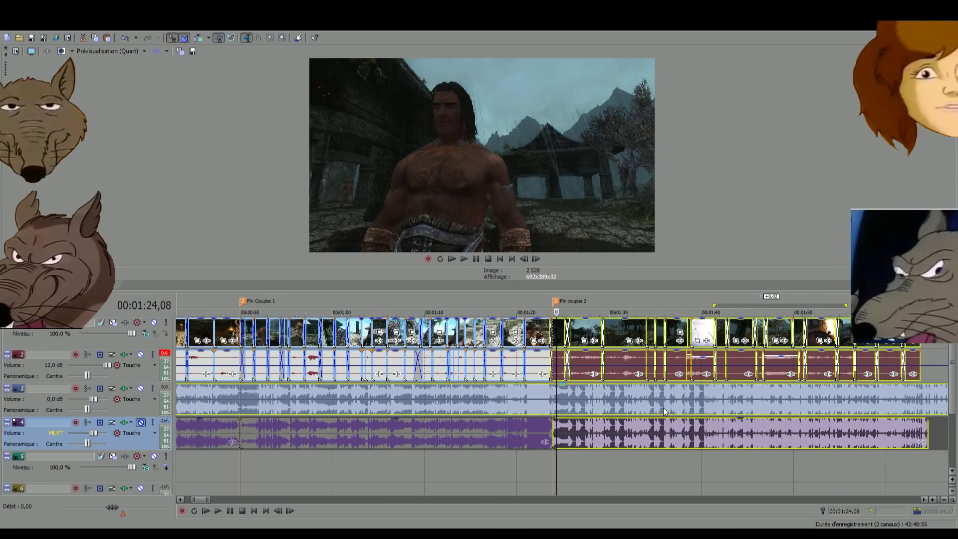
{"action": "left_click", "coordinate": [662, 390], "text": "ctrl"}
{"action": "left_click_drag", "start_coordinate": [645, 437], "coordinate": [636, 439]}
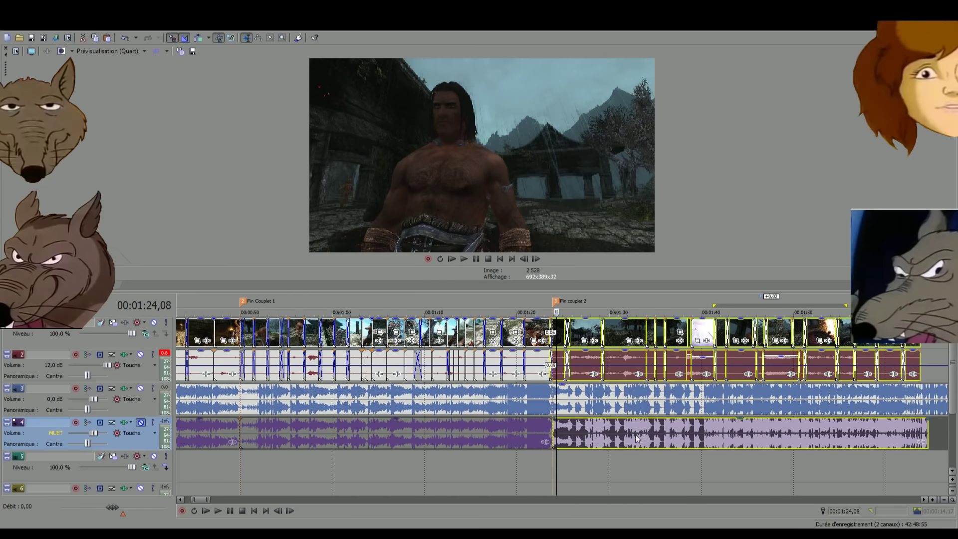
Select the music section between the two verse markers with its clips, excluding the full music clip
{"action": "left_click", "coordinate": [540, 437]}
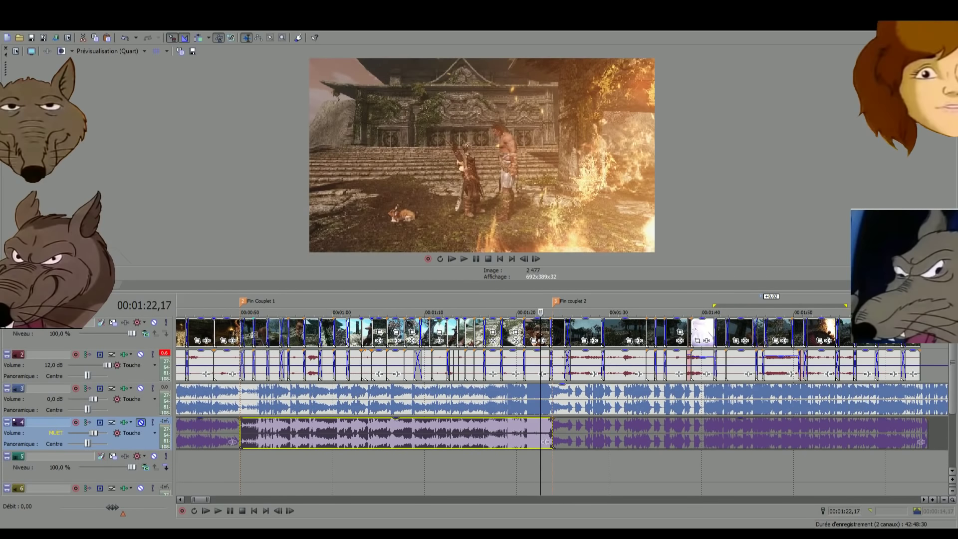
{"action": "left_click", "coordinate": [315, 407], "text": "ctrl"}
{"action": "left_click", "coordinate": [315, 404], "text": "ctrl"}
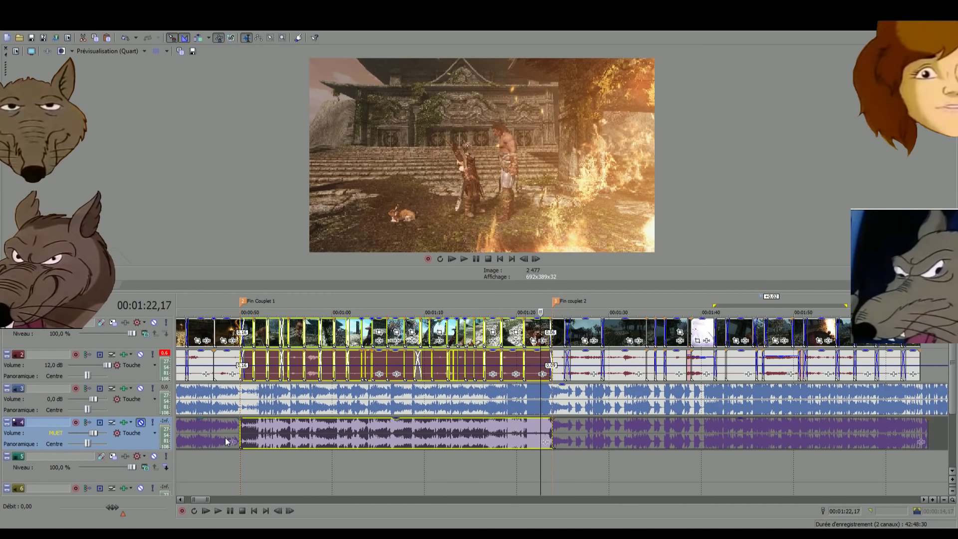
{"action": "left_click", "coordinate": [225, 439]}
Set the edit point at 00:00:19,16 and align the clips after the Fin intro marker with the music split
{"action": "scroll", "coordinate": [225, 438], "scroll_direction": "left", "scroll_amount": 5}
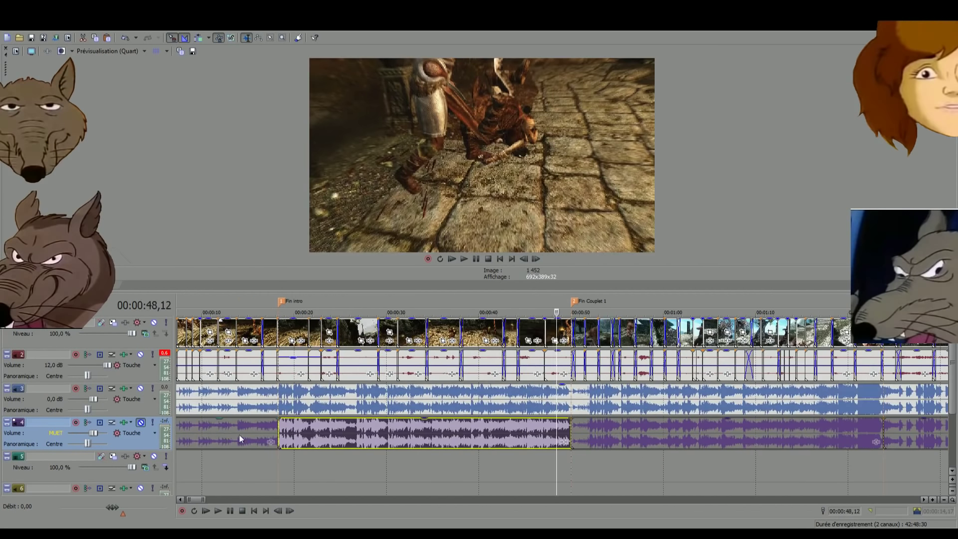
{"action": "left_click", "coordinate": [252, 432]}
{"action": "scroll", "coordinate": [259, 429], "scroll_direction": "up", "scroll_amount": 3}
{"action": "left_click", "coordinate": [451, 429]}
{"action": "left_click", "coordinate": [485, 432]}
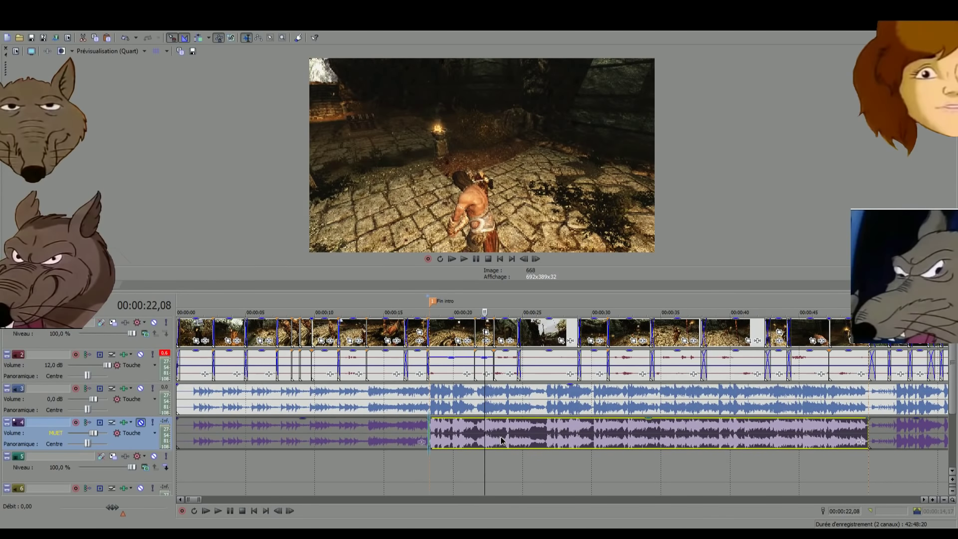
{"action": "left_click", "coordinate": [447, 439]}
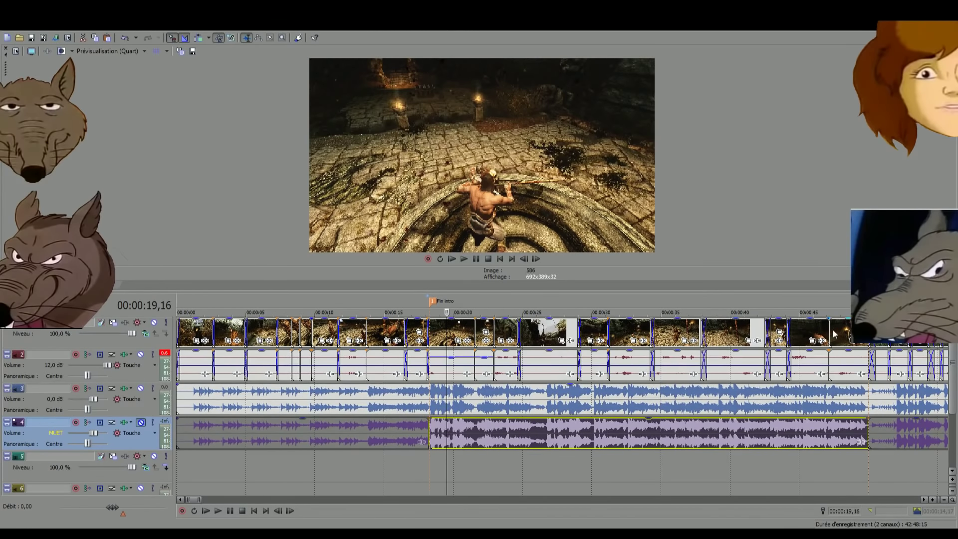
{"action": "left_click", "coordinate": [848, 335], "text": "shift"}
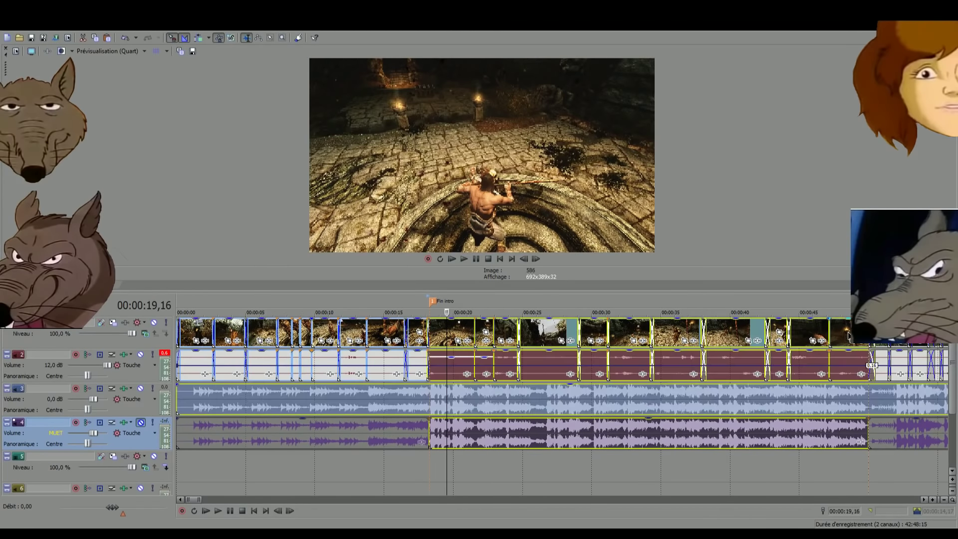
{"action": "left_click", "coordinate": [591, 390], "text": "ctrl"}
{"action": "left_click_drag", "start_coordinate": [538, 430], "coordinate": [537, 429]}
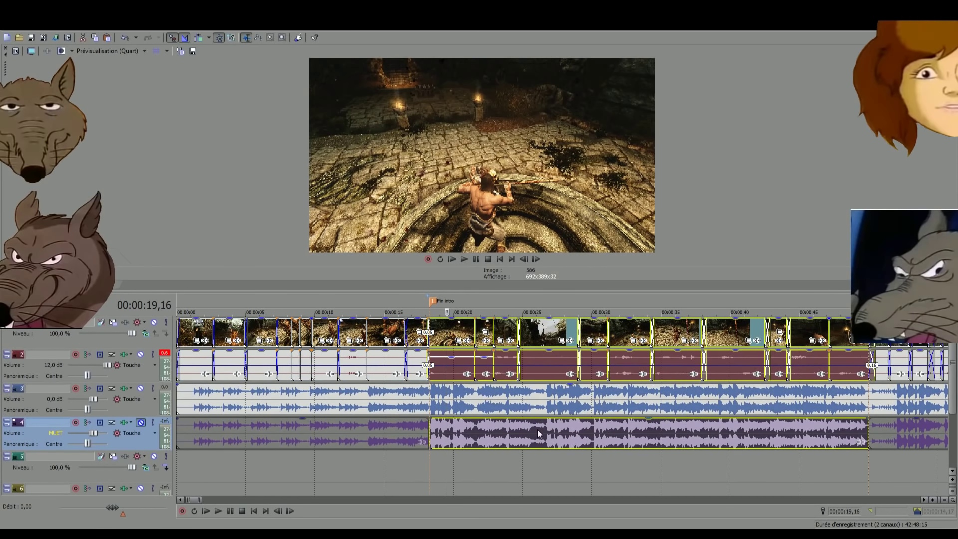
Adjust the first verse's music section on track 4 and select the intro section
{"action": "left_click", "coordinate": [505, 441]}
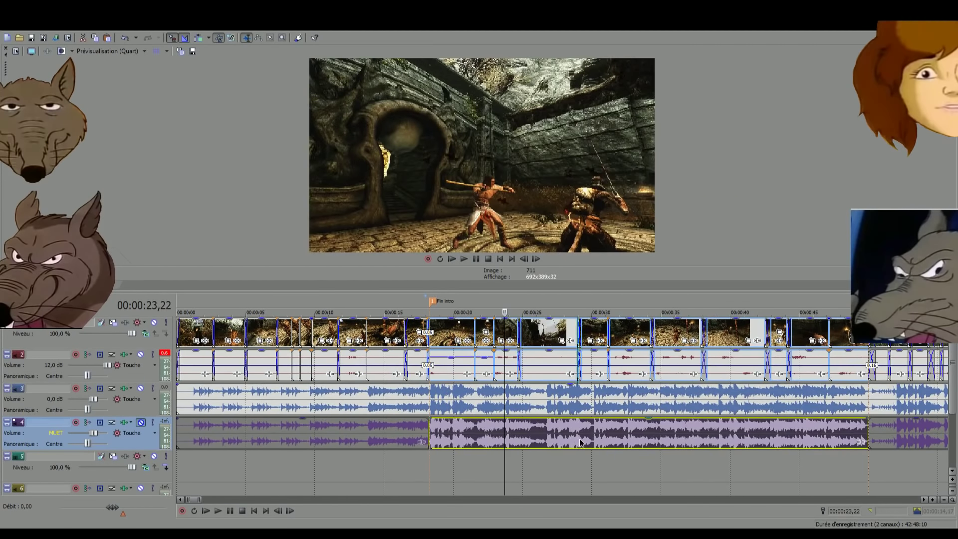
{"action": "left_click_drag", "start_coordinate": [579, 439], "coordinate": [574, 438]}
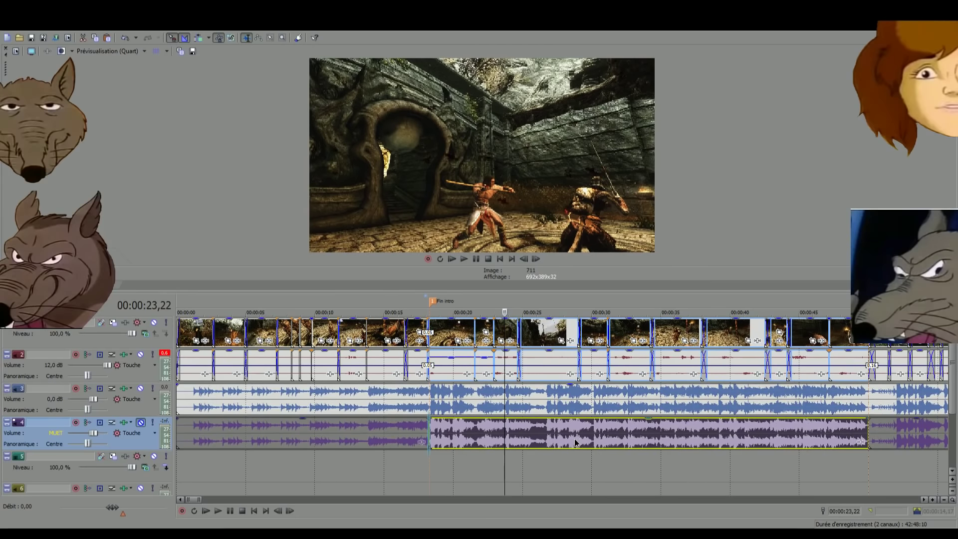
{"action": "left_click", "coordinate": [380, 435]}
Dismiss the audio effects list unused and select the intro clips, leaving them in place
{"action": "left_click", "coordinate": [419, 443]}
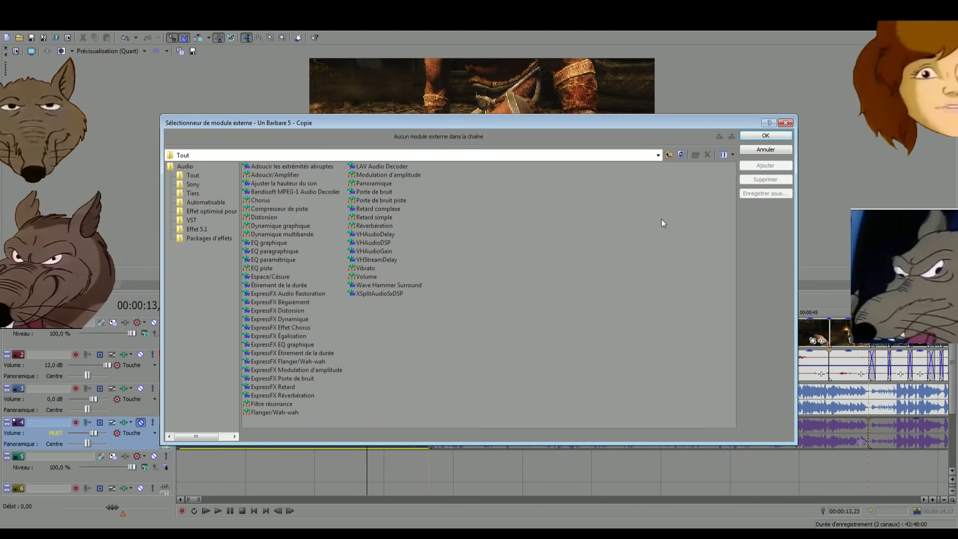
{"action": "left_click", "coordinate": [785, 124]}
{"action": "left_click", "coordinate": [421, 429]}
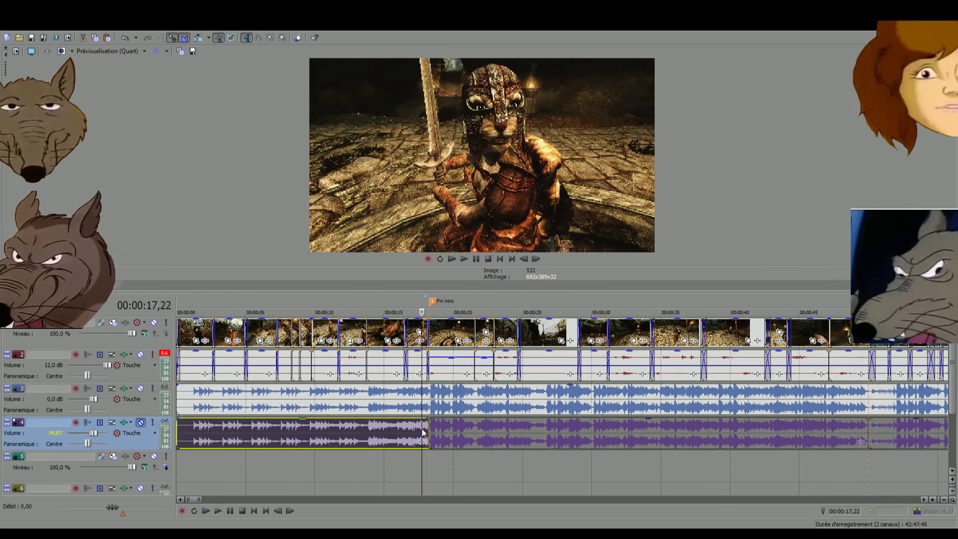
{"action": "left_click", "coordinate": [187, 328]}
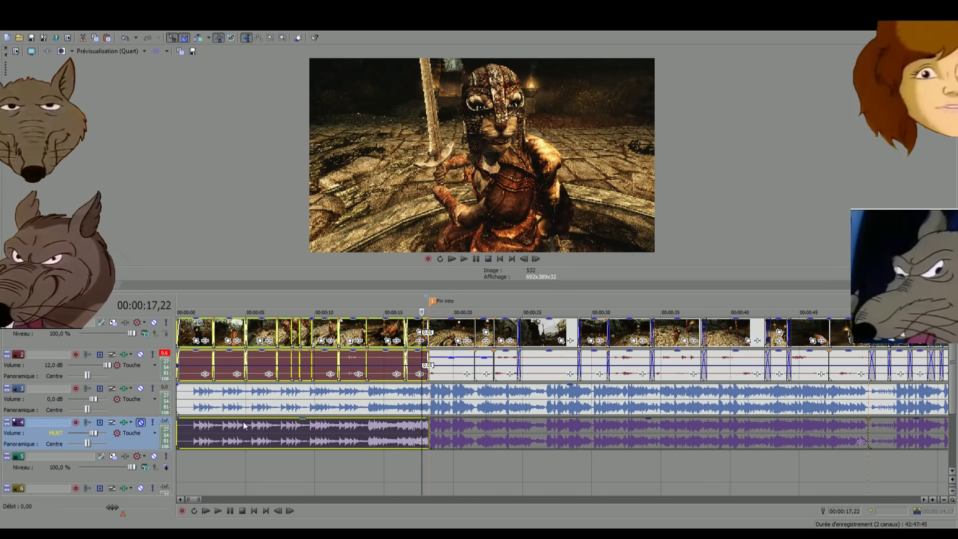
{"action": "left_click_drag", "start_coordinate": [262, 444], "coordinate": [241, 433]}
Nudge the post-intro music section and following clips slightly later, then play across the intro end
{"action": "left_click_drag", "start_coordinate": [480, 426], "coordinate": [488, 432]}
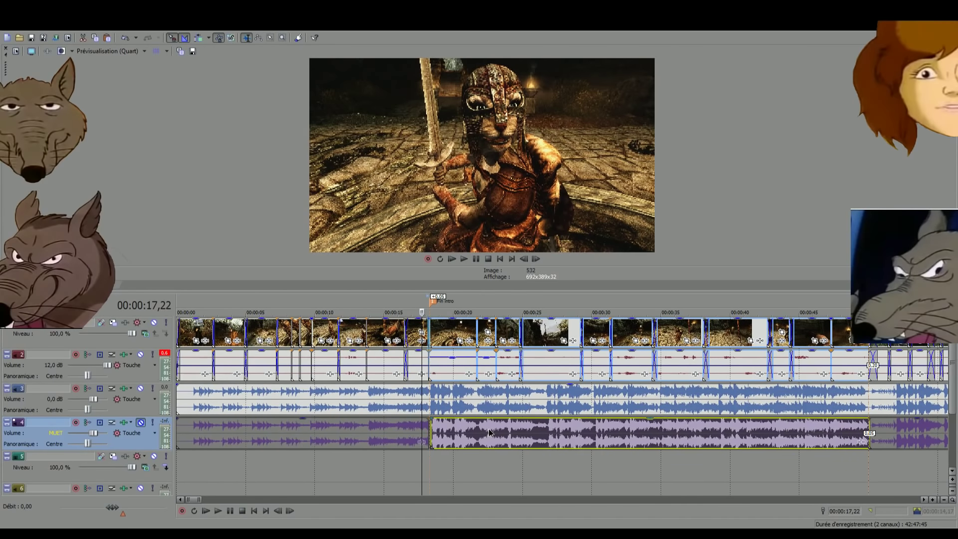
{"action": "left_click", "coordinate": [427, 469]}
{"action": "scroll", "coordinate": [427, 468], "scroll_direction": "up", "scroll_amount": 3}
{"action": "left_click", "coordinate": [508, 461]}
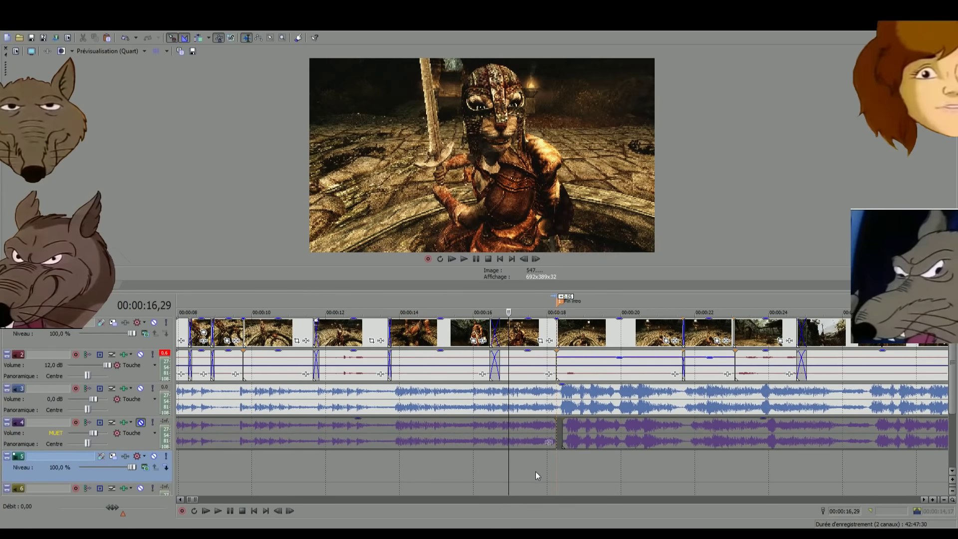
{"action": "key", "text": "space"}
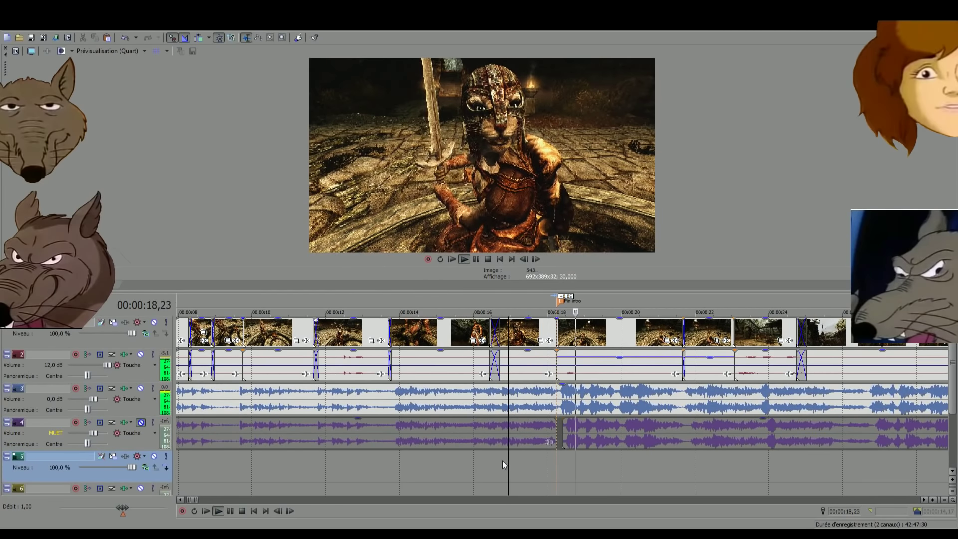
{"action": "scroll", "coordinate": [568, 483], "scroll_direction": "down", "scroll_amount": 2}
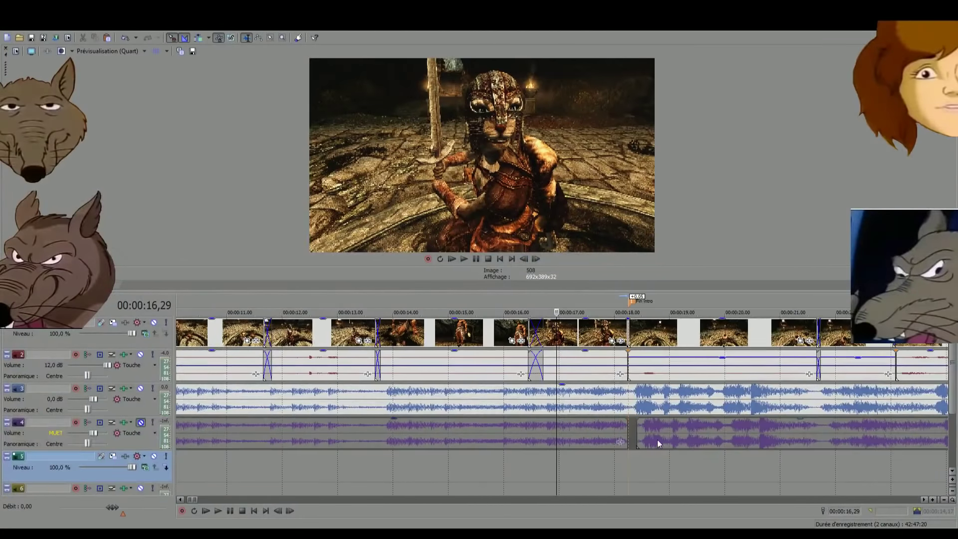
Replay the intro-end transition and inspect the music section starting near 50 seconds
{"action": "left_click", "coordinate": [650, 443]}
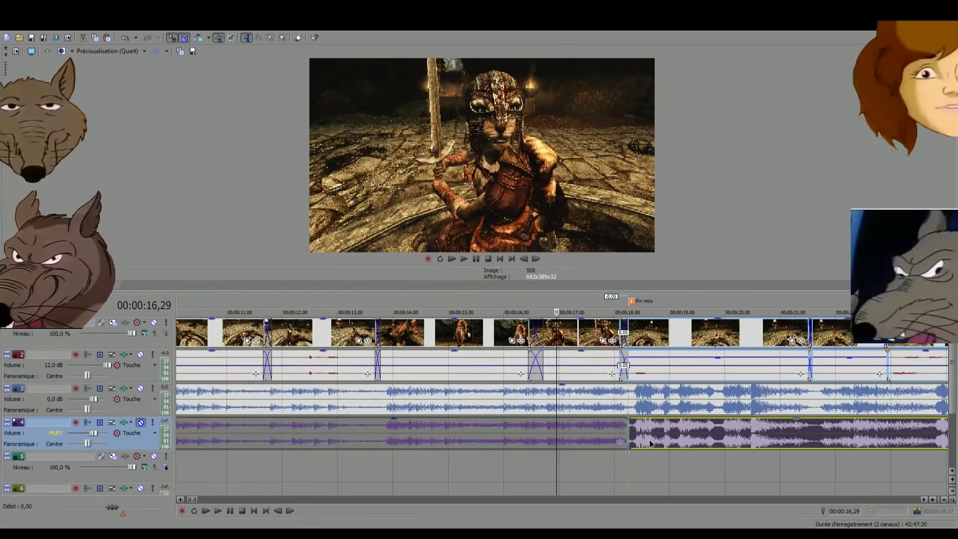
{"action": "left_click", "coordinate": [594, 466]}
{"action": "key", "text": "space"}
{"action": "scroll", "coordinate": [633, 475], "scroll_direction": "down", "scroll_amount": 5}
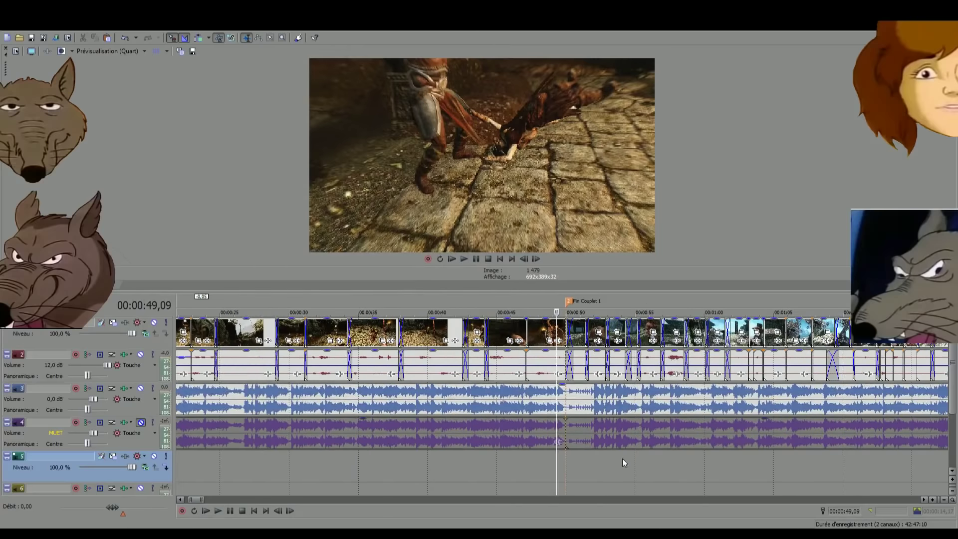
{"action": "left_click", "coordinate": [605, 442]}
{"action": "scroll", "coordinate": [598, 442], "scroll_direction": "down", "scroll_amount": 3}
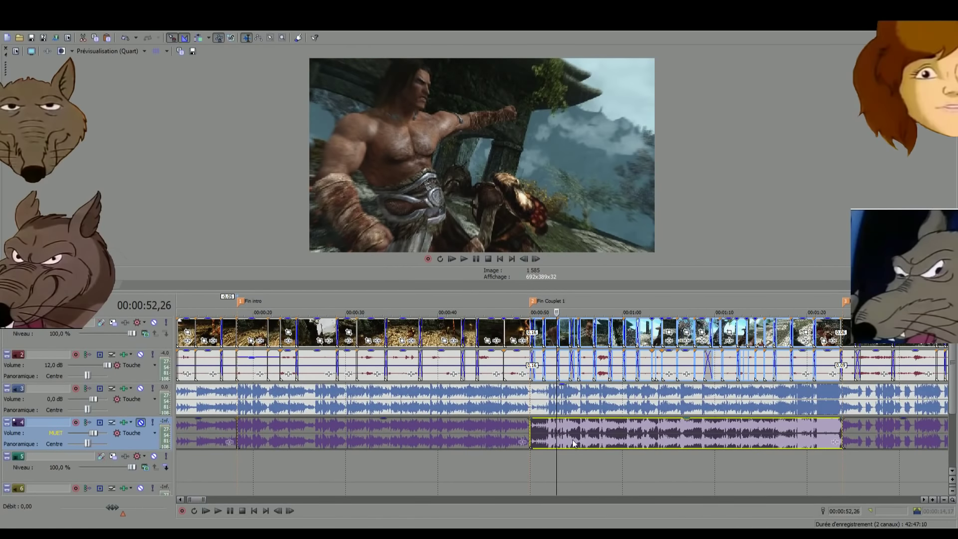
{"action": "scroll", "coordinate": [573, 439], "scroll_direction": "up", "scroll_amount": 5}
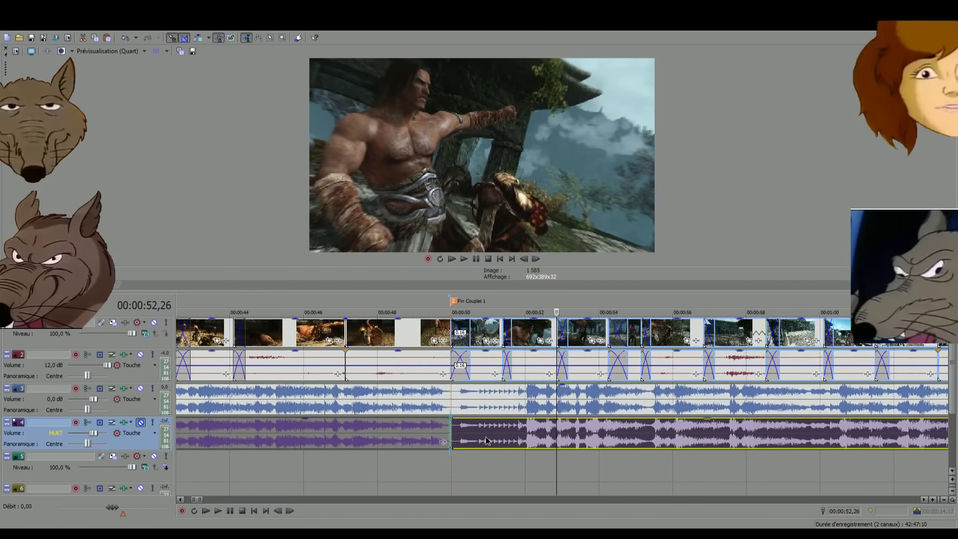
{"action": "scroll", "coordinate": [591, 453], "scroll_direction": "down", "scroll_amount": 3}
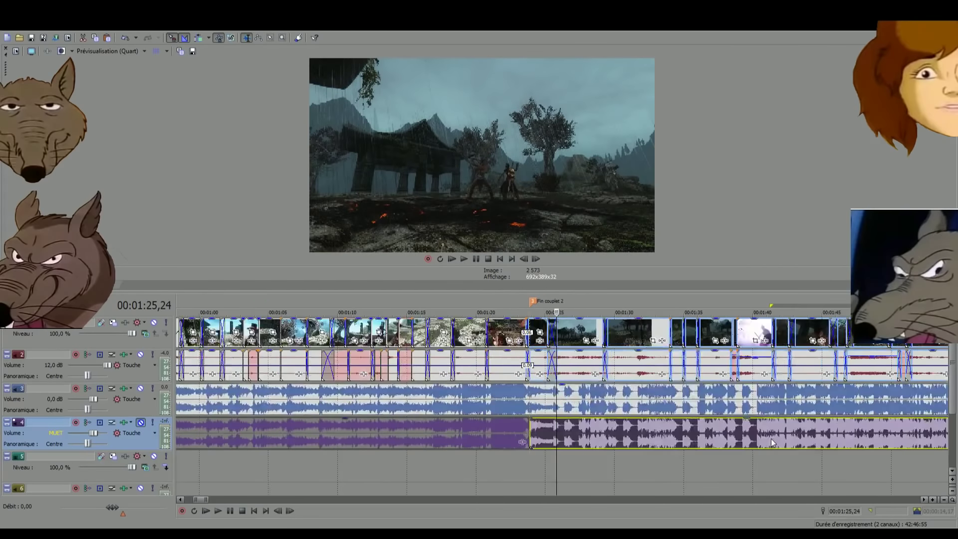
{"action": "scroll", "coordinate": [576, 432], "scroll_direction": "up", "scroll_amount": 3}
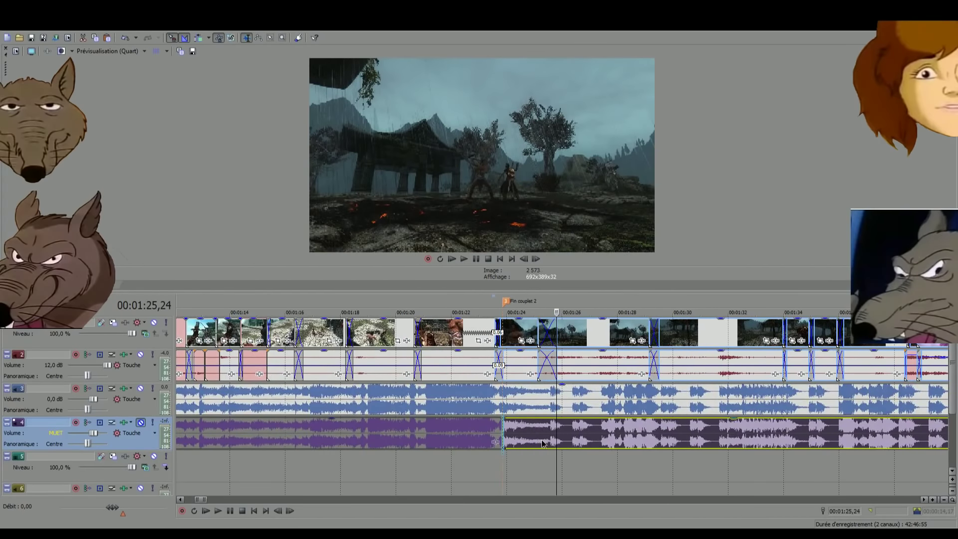
Play back the edit around the second verse marker
{"action": "scroll", "coordinate": [543, 443], "scroll_direction": "down", "scroll_amount": 8}
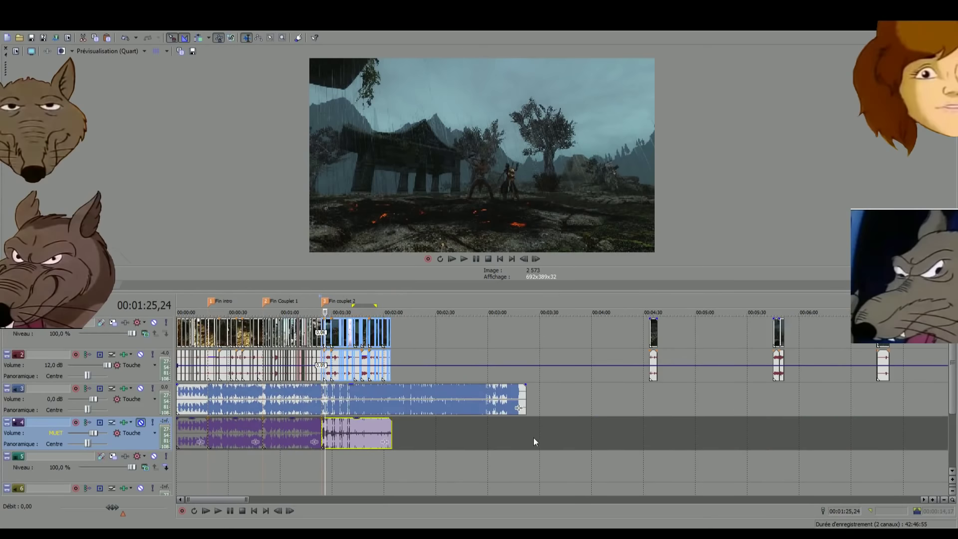
{"action": "scroll", "coordinate": [303, 447], "scroll_direction": "down", "scroll_amount": 2}
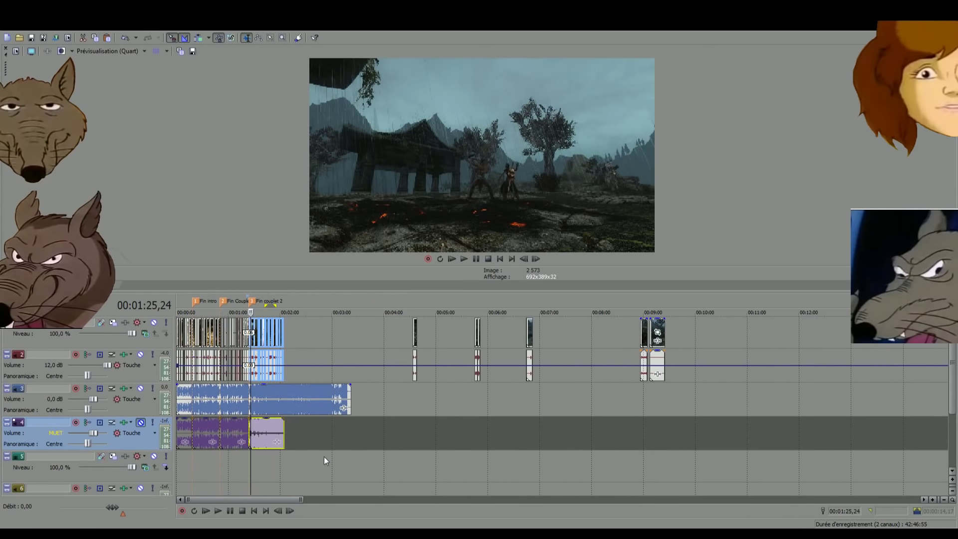
{"action": "key", "text": "space"}
{"action": "scroll", "coordinate": [298, 444], "scroll_direction": "up", "scroll_amount": 1}
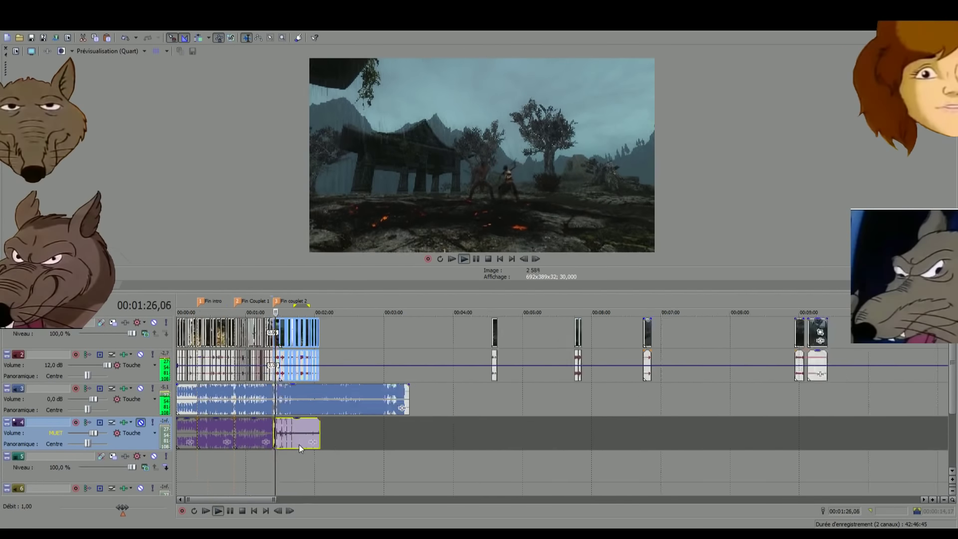
{"action": "scroll", "coordinate": [298, 444], "scroll_direction": "up", "scroll_amount": 3}
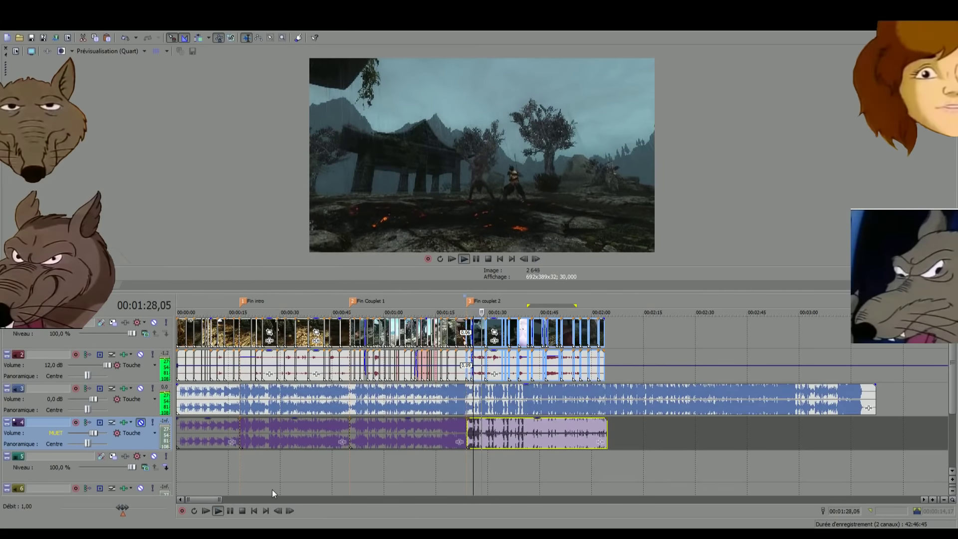
{"action": "scroll", "coordinate": [681, 479], "scroll_direction": "down", "scroll_amount": 2}
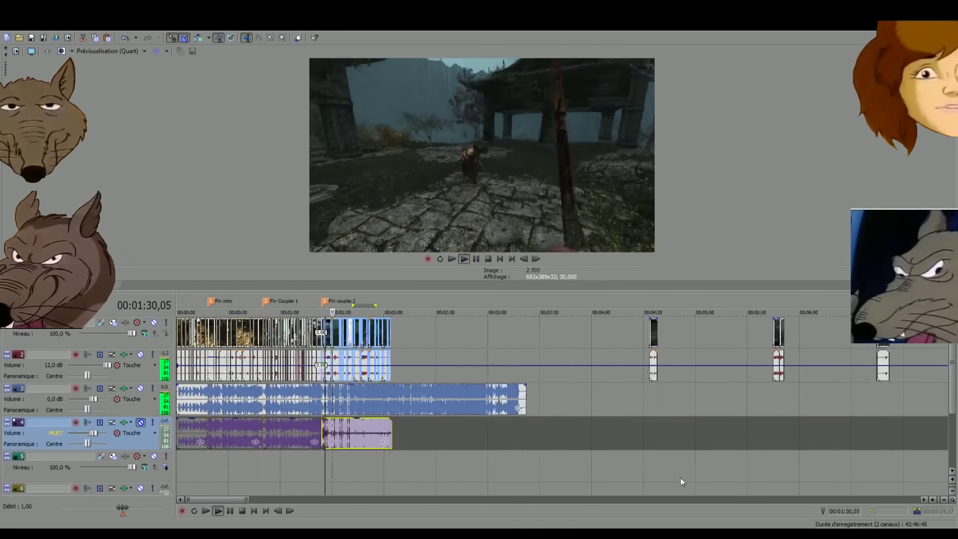
{"action": "scroll", "coordinate": [681, 479], "scroll_direction": "down", "scroll_amount": 1}
Delete empty tracks 5 and 6, then play back from around 1:34
{"action": "left_click", "coordinate": [51, 474]}
{"action": "key", "text": "Delete"}
{"action": "left_click", "coordinate": [46, 472]}
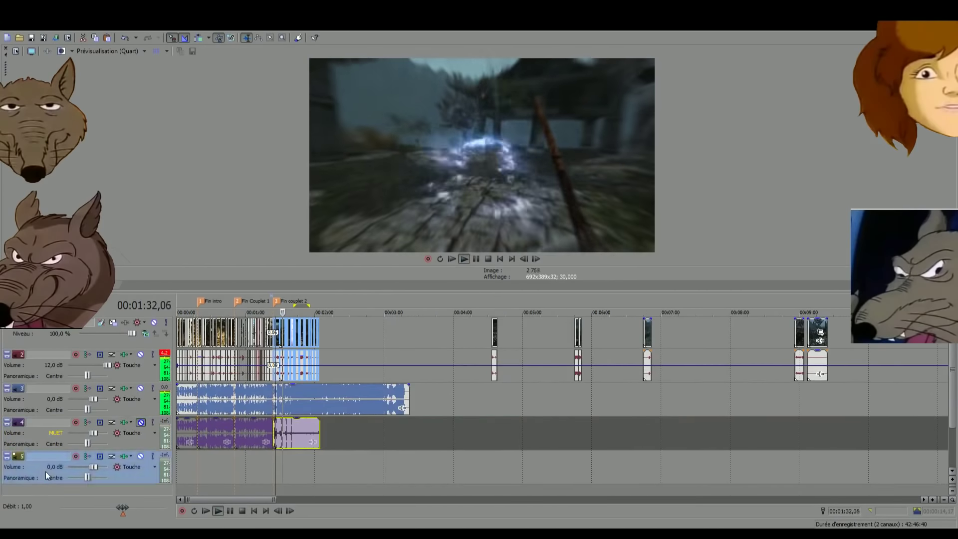
{"action": "key", "text": "Delete"}
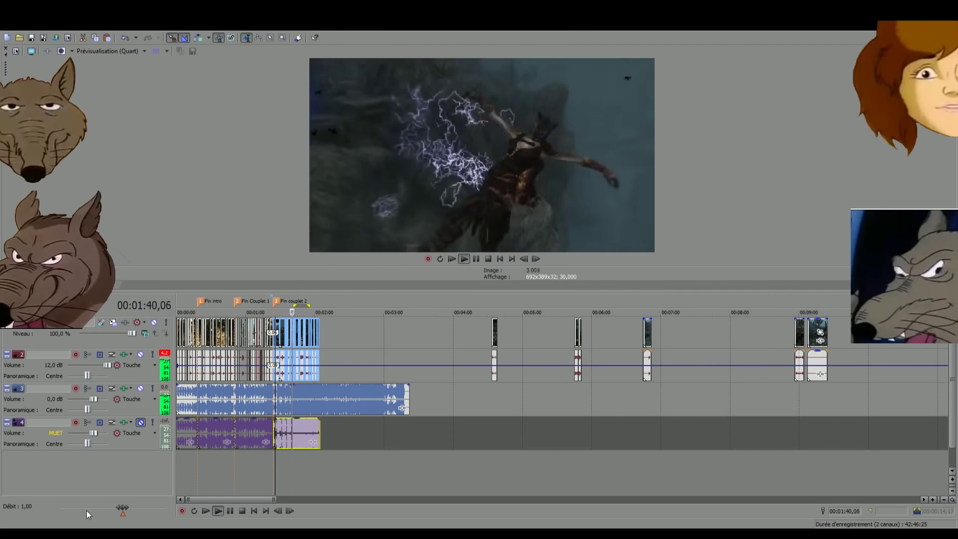
{"action": "left_click", "coordinate": [285, 471]}
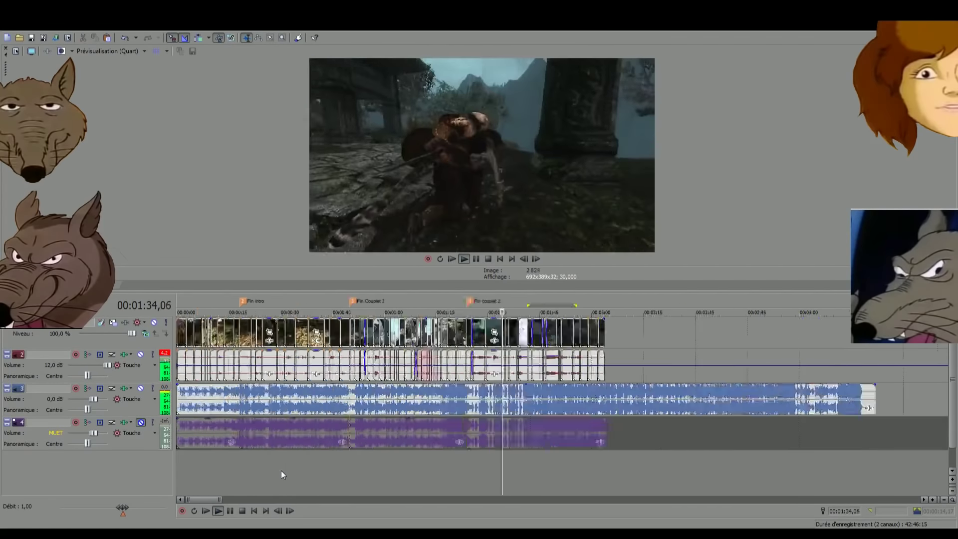
{"action": "scroll", "coordinate": [280, 471], "scroll_direction": "up", "scroll_amount": 10}
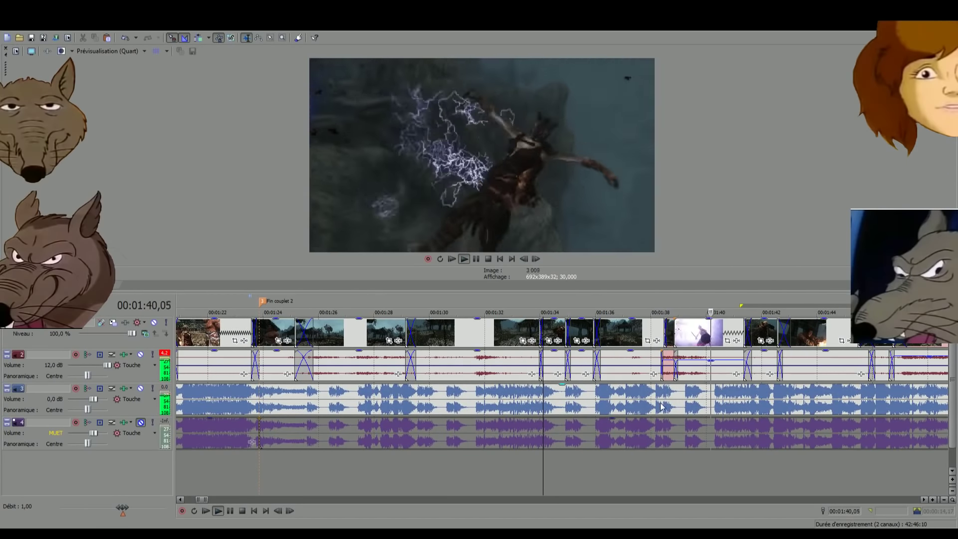
{"action": "scroll", "coordinate": [643, 444], "scroll_direction": "down", "scroll_amount": 8}
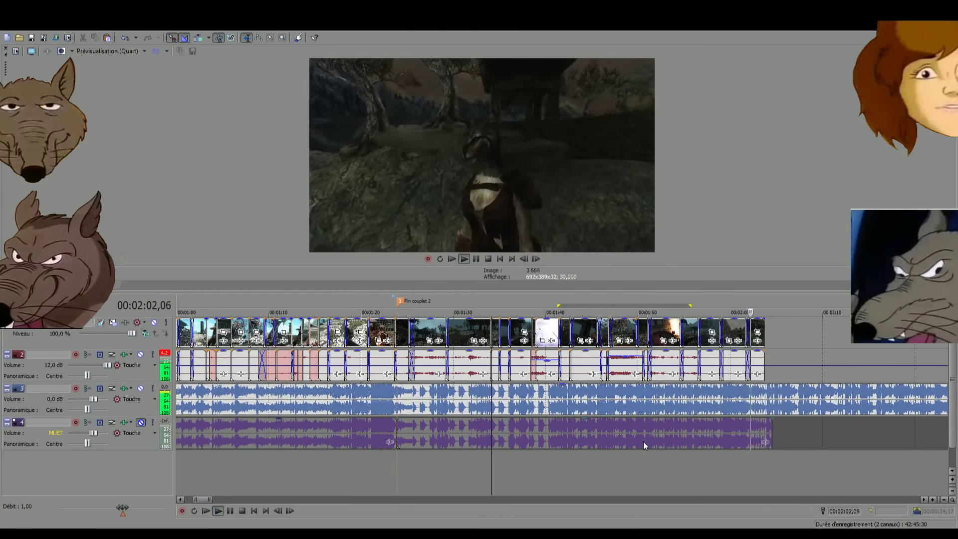
{"action": "scroll", "coordinate": [643, 441], "scroll_direction": "down", "scroll_amount": 2}
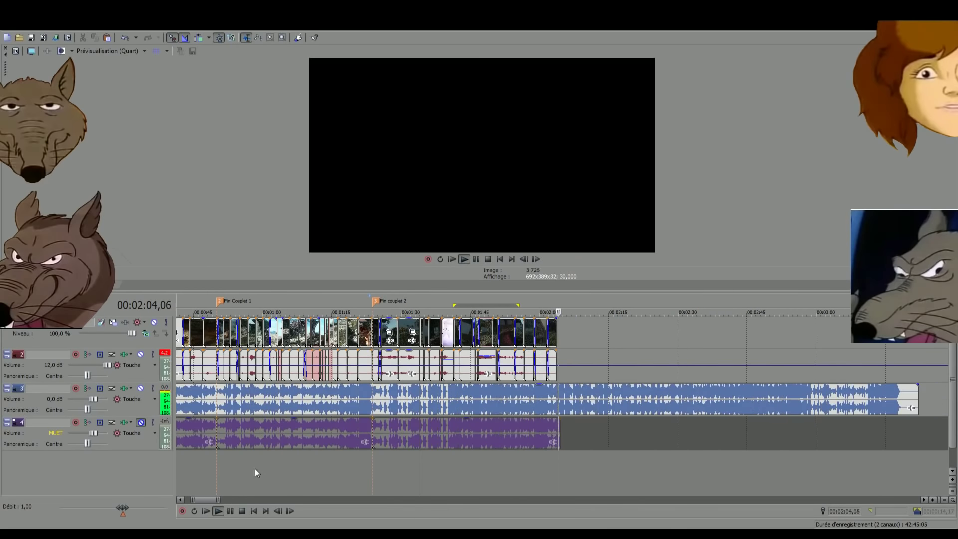
{"action": "left_click", "coordinate": [205, 510]}
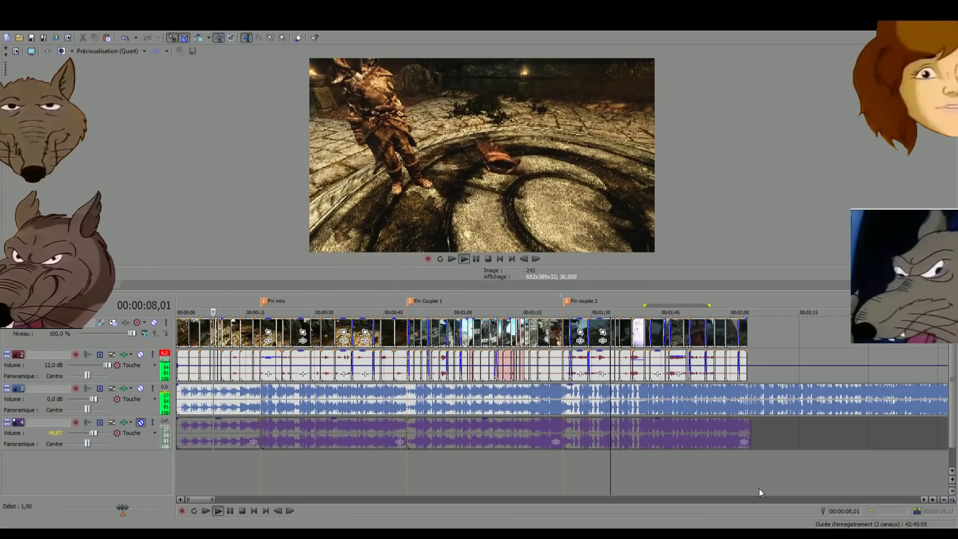
{"action": "key", "text": "space"}
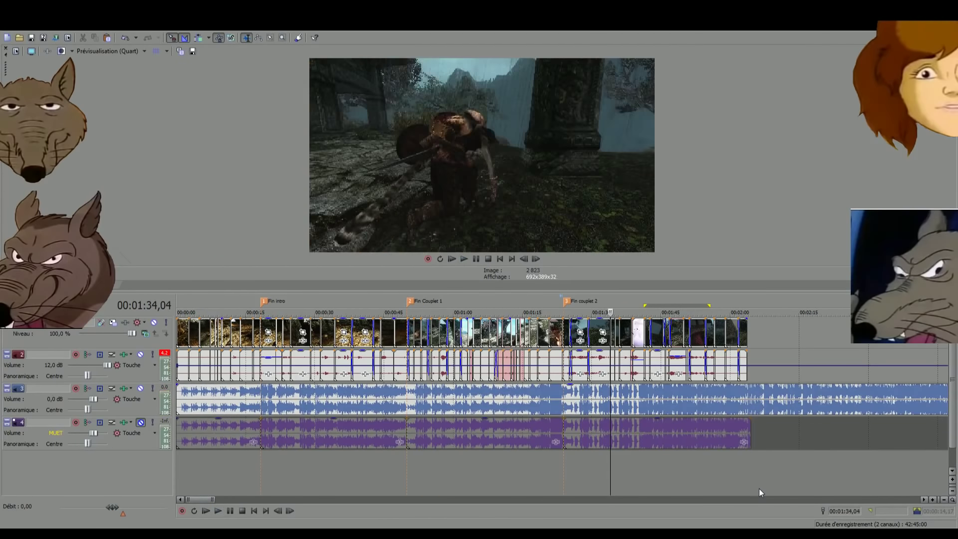
{"action": "left_click", "coordinate": [218, 511]}
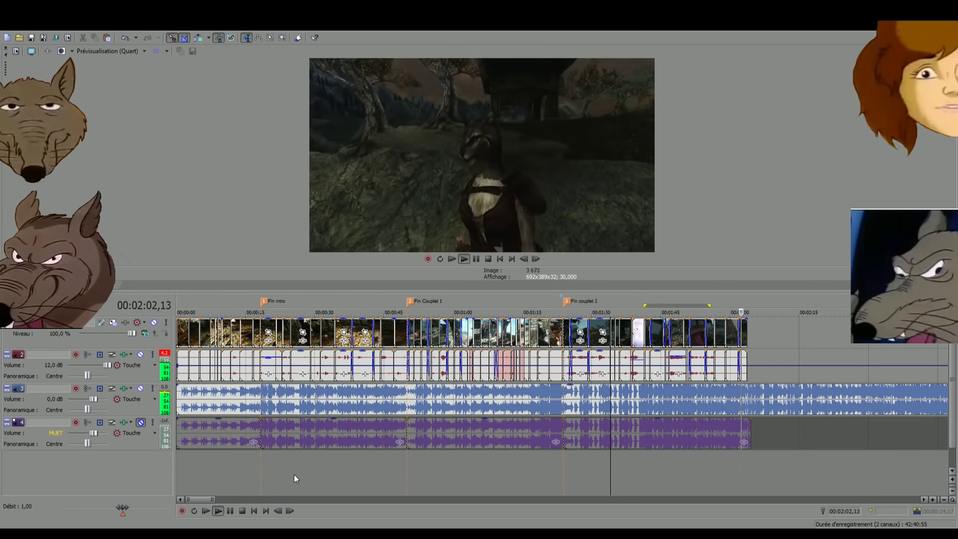
Stop playback, then undo and redo the recent timeline edits
{"action": "key", "text": "space"}
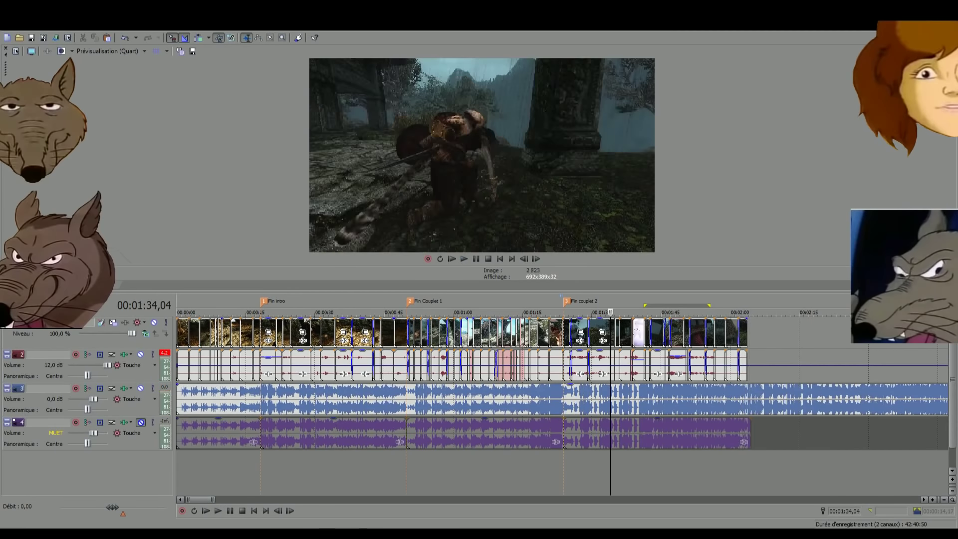
{"action": "key", "text": "ctrl+z"}
{"action": "key", "text": "ctrl+z"}
{"action": "key", "text": "ctrl+z"}
{"action": "key", "text": "ctrl+z"}
{"action": "key", "text": "ctrl+z"}
{"action": "key", "text": "ctrl+z"}
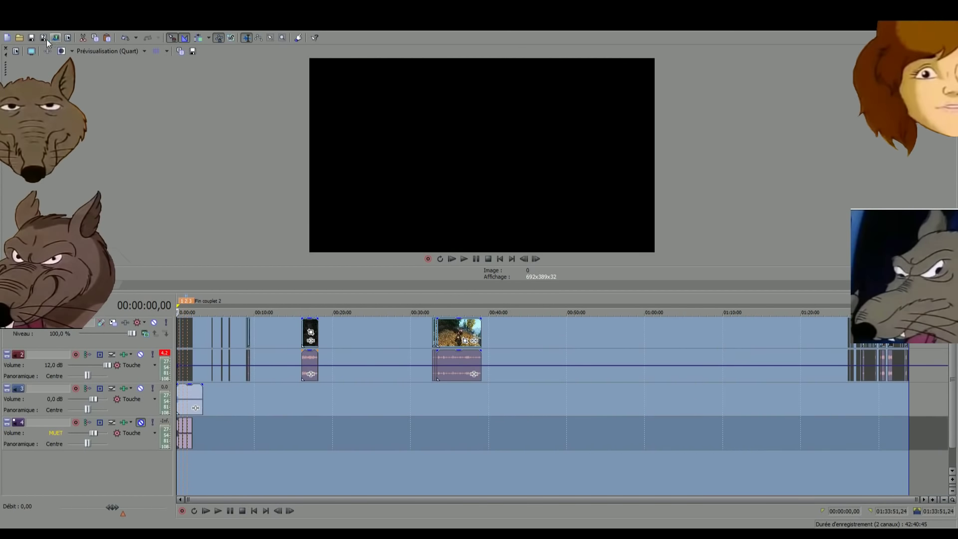
{"action": "key", "text": "ctrl+y"}
{"action": "key", "text": "ctrl+y"}
{"action": "key", "text": "ctrl+y"}
{"action": "key", "text": "ctrl+y"}
{"action": "key", "text": "ctrl+y"}
{"action": "key", "text": "ctrl+y"}
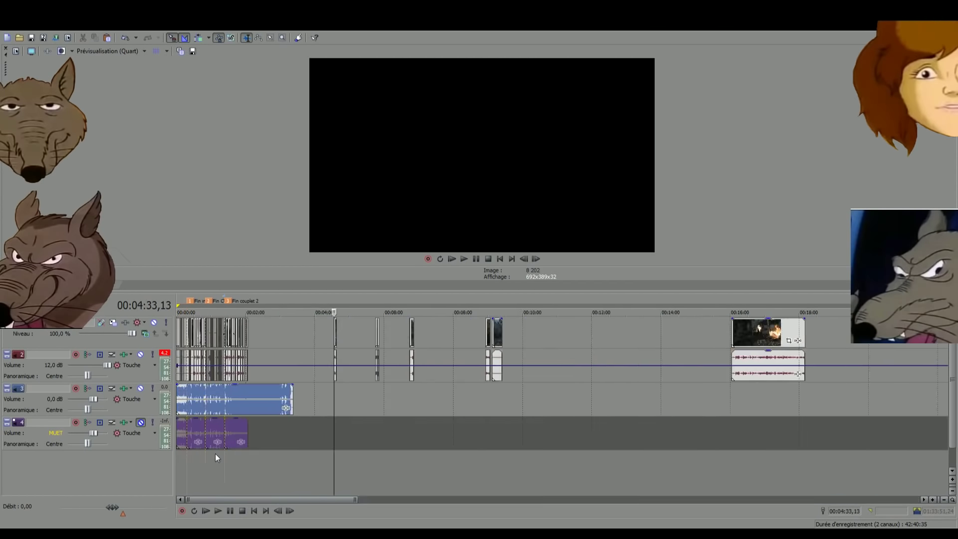
Move the clip near 00:04:30 right to about 00:05:36 and the 00:06:45 clip left to about 00:05:50
{"action": "left_click", "coordinate": [560, 331]}
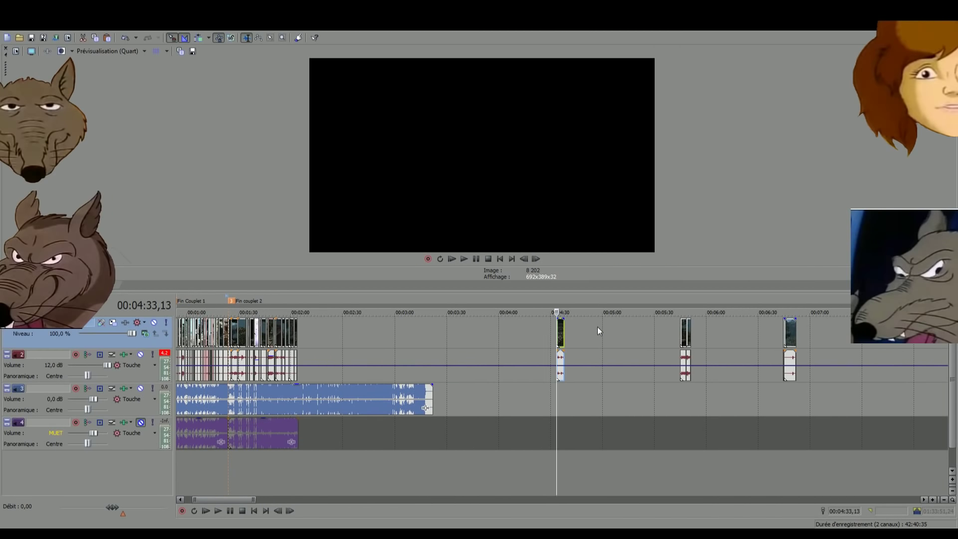
{"action": "left_click_drag", "start_coordinate": [561, 324], "coordinate": [674, 337]}
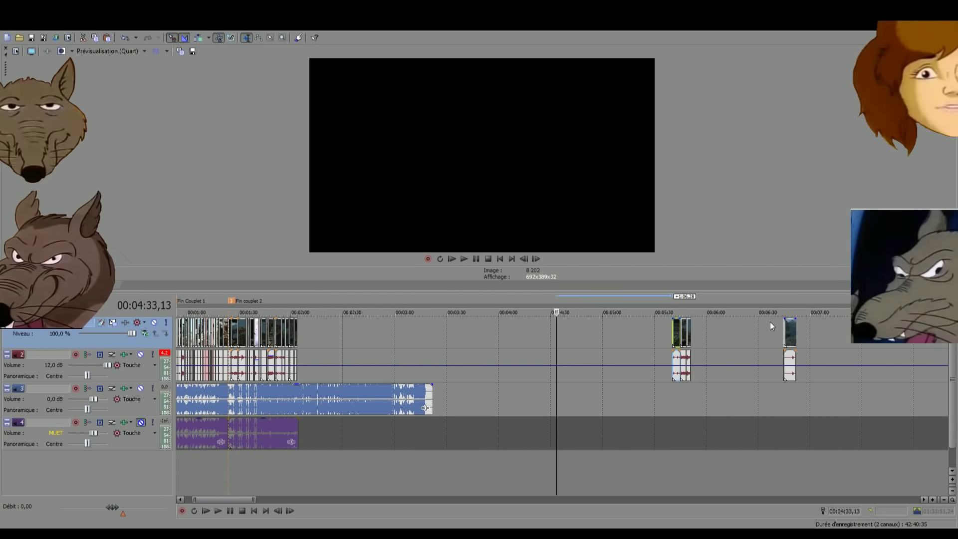
{"action": "left_click", "coordinate": [787, 321]}
{"action": "scroll", "coordinate": [787, 322], "scroll_direction": "up", "scroll_amount": 5}
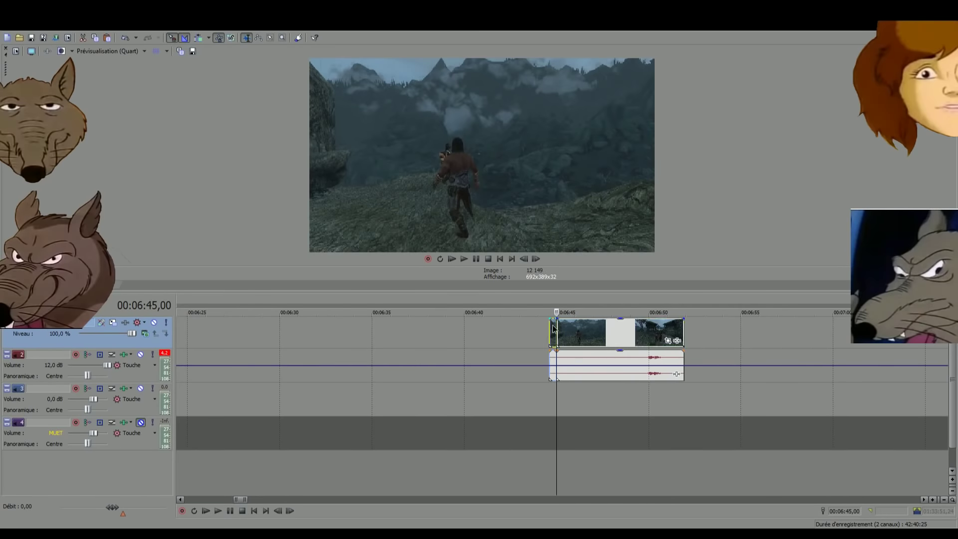
{"action": "scroll", "coordinate": [573, 328], "scroll_direction": "up", "scroll_amount": 2}
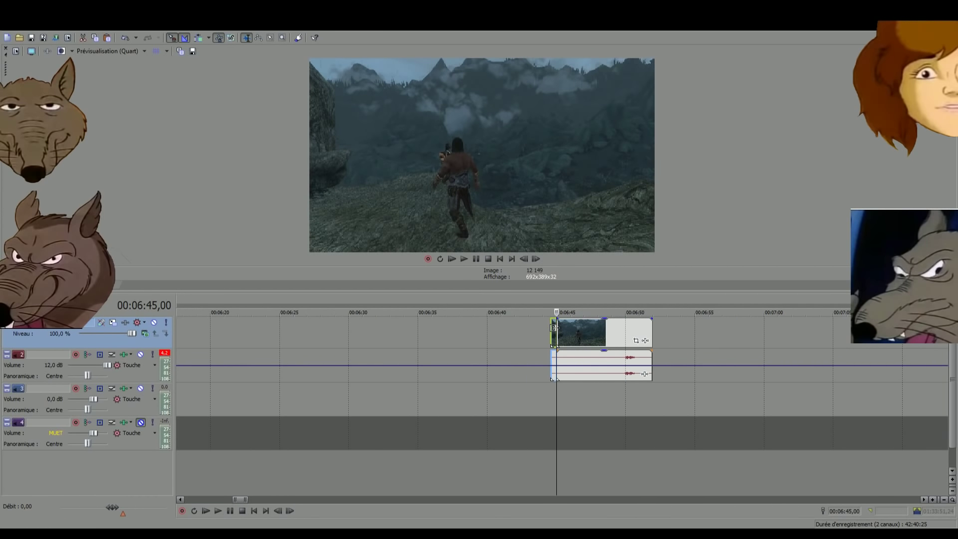
{"action": "left_click", "coordinate": [554, 329]}
{"action": "scroll", "coordinate": [571, 330], "scroll_direction": "down", "scroll_amount": 2}
{"action": "left_click_drag", "start_coordinate": [564, 325], "coordinate": [324, 341]}
Shift the clip near 00:05:53 right to about 00:08:40 and butt the 00:08:56 clip against its neighbours
{"action": "left_click", "coordinate": [329, 339]}
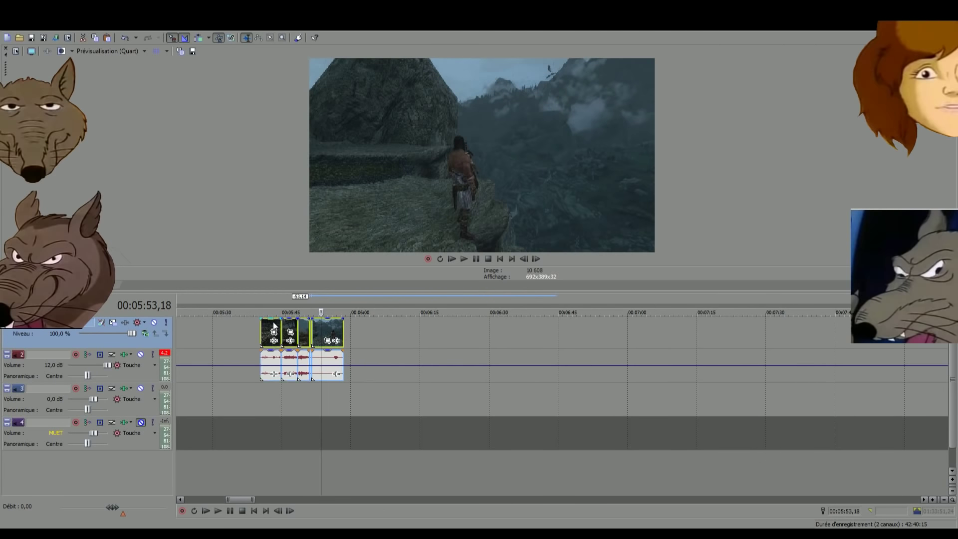
{"action": "scroll", "coordinate": [274, 321], "scroll_direction": "down", "scroll_amount": 4}
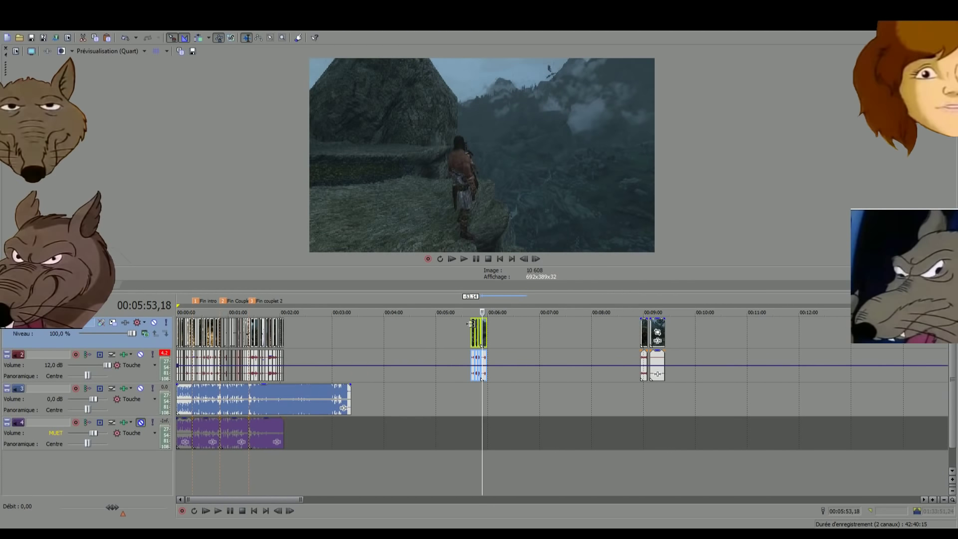
{"action": "left_click_drag", "start_coordinate": [474, 324], "coordinate": [627, 322]}
{"action": "left_click", "coordinate": [642, 471]}
{"action": "scroll", "coordinate": [642, 472], "scroll_direction": "up", "scroll_amount": 5}
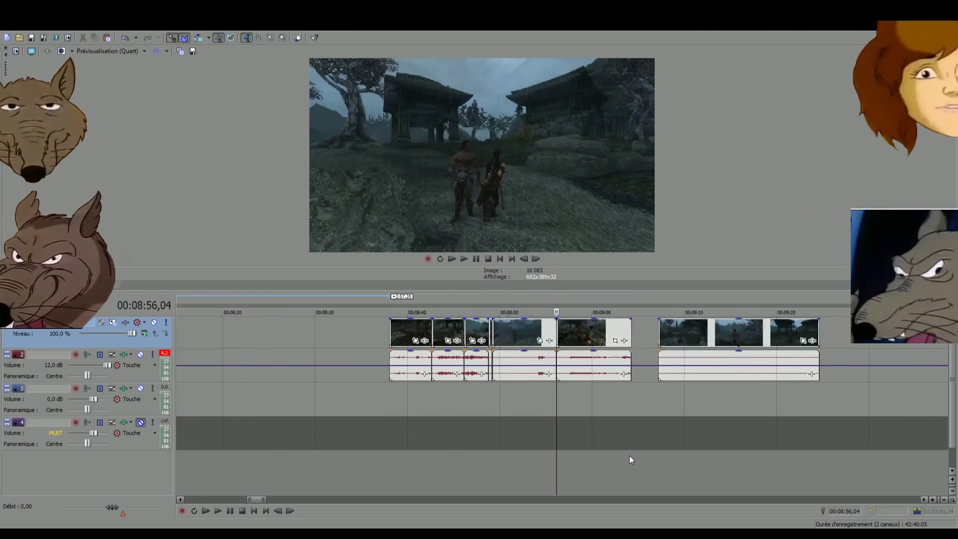
{"action": "left_click", "coordinate": [684, 336]}
{"action": "left_click_drag", "start_coordinate": [684, 337], "coordinate": [657, 335]}
{"action": "scroll", "coordinate": [657, 334], "scroll_direction": "down", "scroll_amount": 2}
Select the whole clip group and move it to about 00:14:40
{"action": "left_click", "coordinate": [643, 332]}
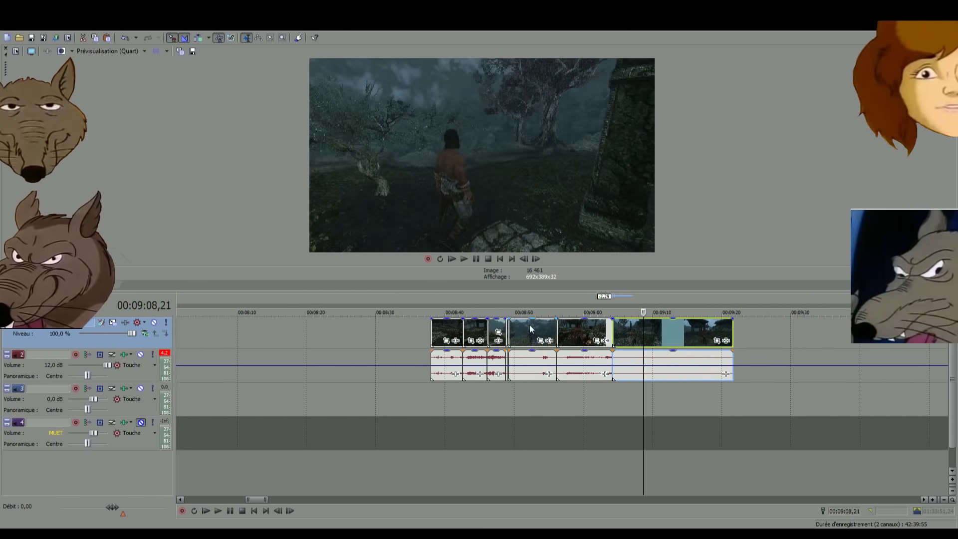
{"action": "left_click", "coordinate": [452, 332], "text": "shift"}
{"action": "scroll", "coordinate": [451, 329], "scroll_direction": "down", "scroll_amount": 5}
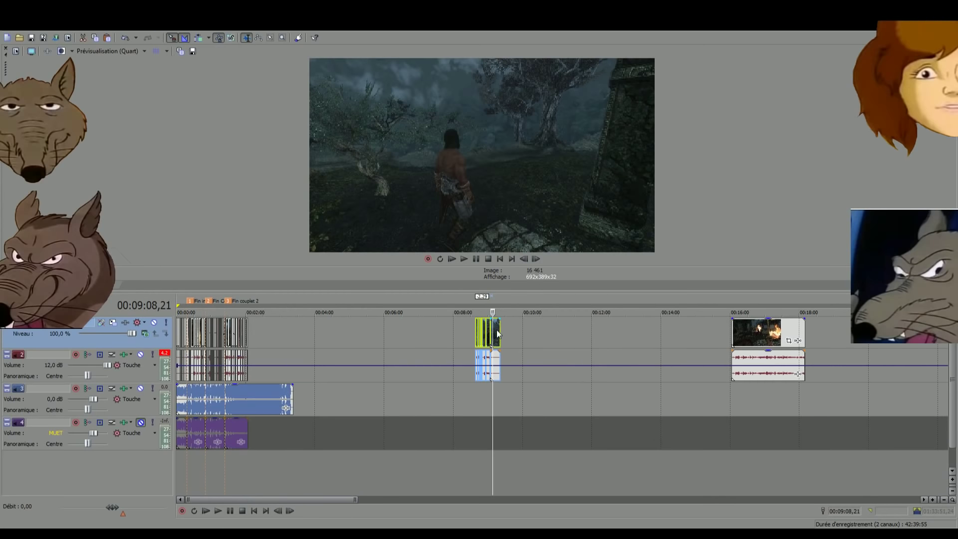
{"action": "left_click_drag", "start_coordinate": [499, 332], "coordinate": [731, 330]}
{"action": "left_click", "coordinate": [761, 460]}
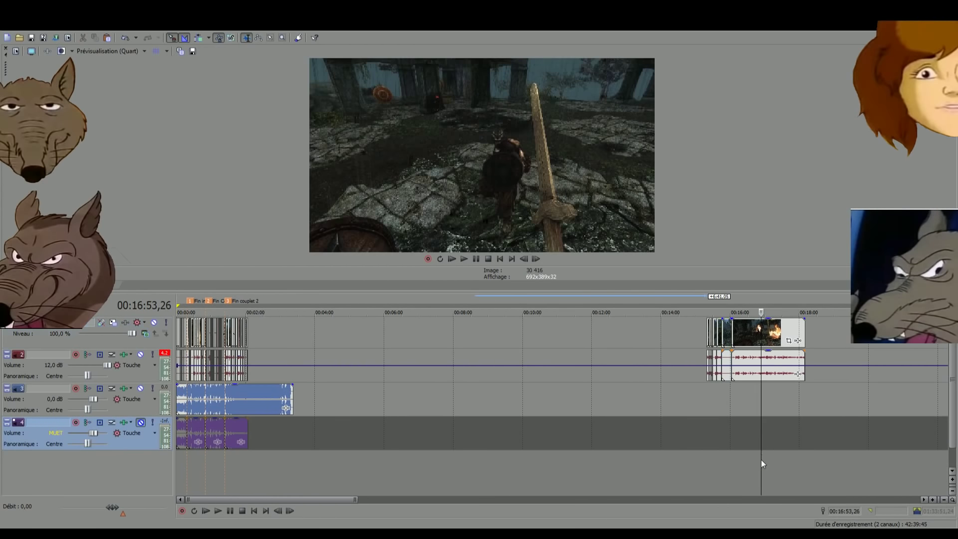
{"action": "left_click", "coordinate": [774, 467]}
{"action": "scroll", "coordinate": [737, 462], "scroll_direction": "down", "scroll_amount": 5}
{"action": "scroll", "coordinate": [553, 419], "scroll_direction": "up", "scroll_amount": 3}
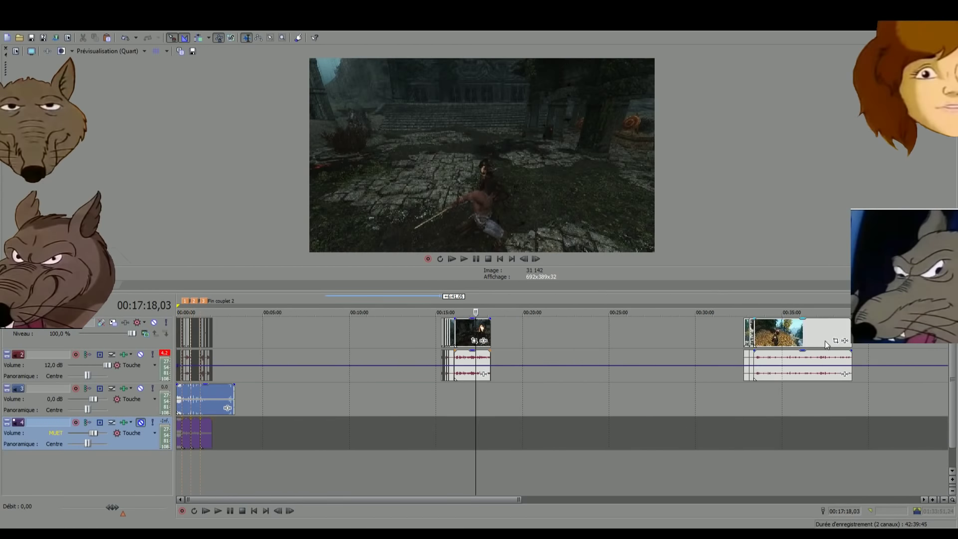
Select the clip group around 00:16 and drag it to about 01:24
{"action": "left_click", "coordinate": [783, 329]}
{"action": "scroll", "coordinate": [258, 460], "scroll_direction": "up", "scroll_amount": 4}
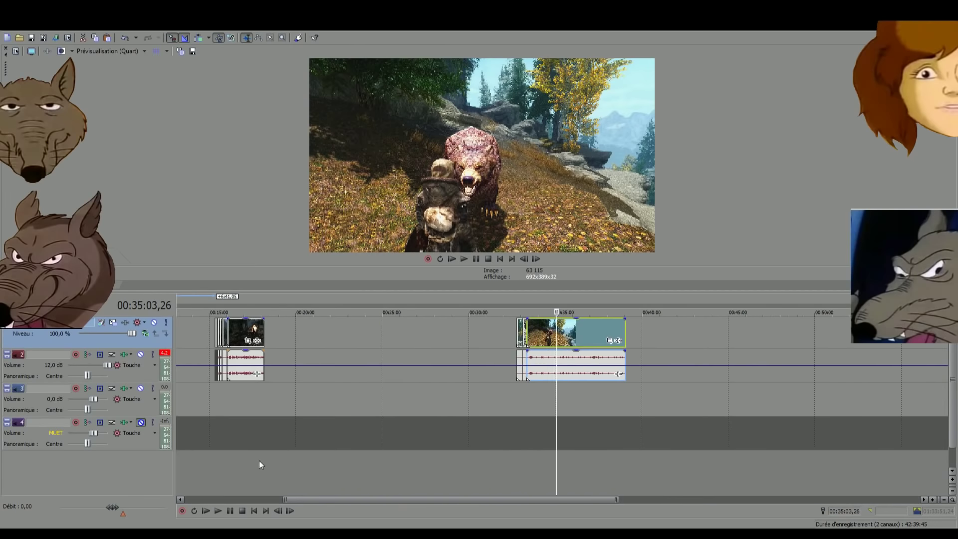
{"action": "scroll", "coordinate": [253, 462], "scroll_direction": "up", "scroll_amount": 1}
{"action": "left_click", "coordinate": [427, 420]}
{"action": "left_click", "coordinate": [436, 333]}
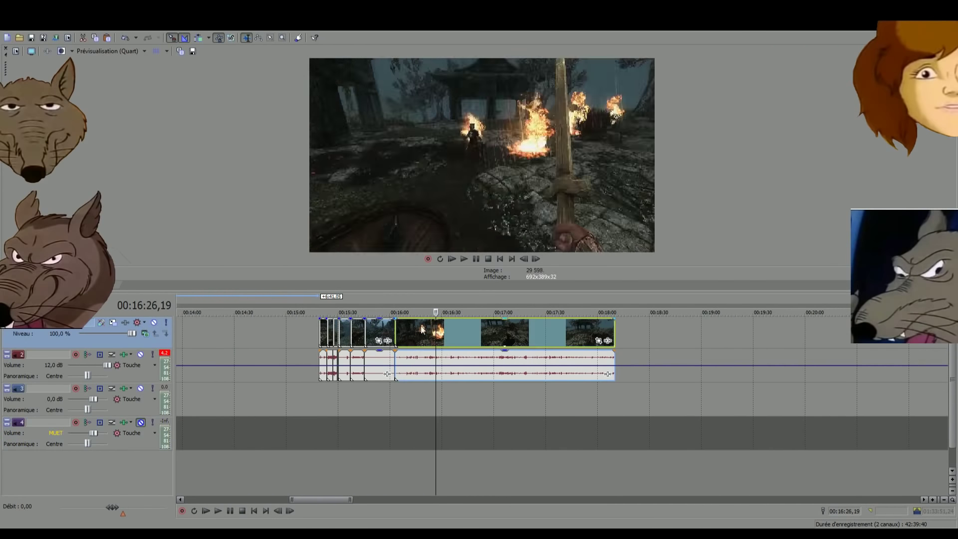
{"action": "scroll", "coordinate": [457, 339], "scroll_direction": "down", "scroll_amount": 8}
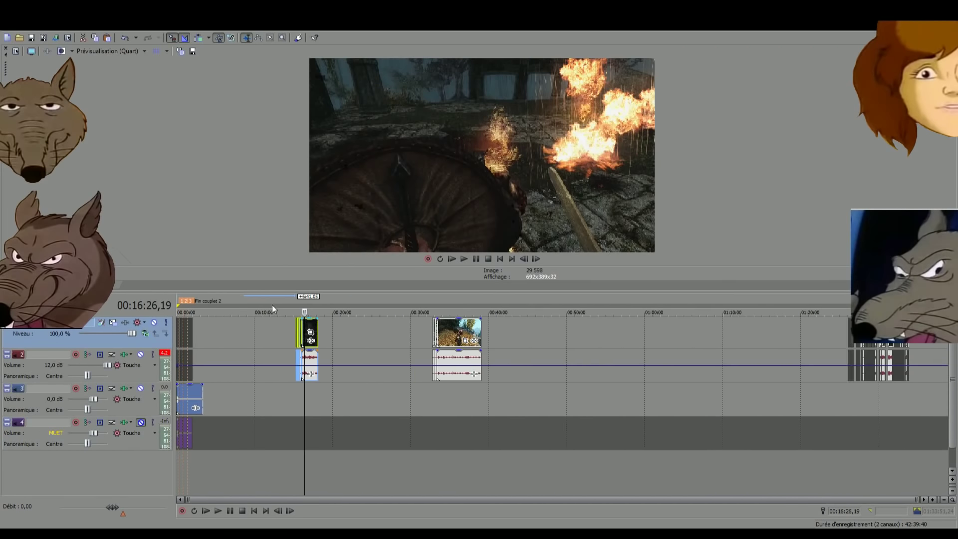
{"action": "left_click_drag", "start_coordinate": [312, 330], "coordinate": [919, 330]}
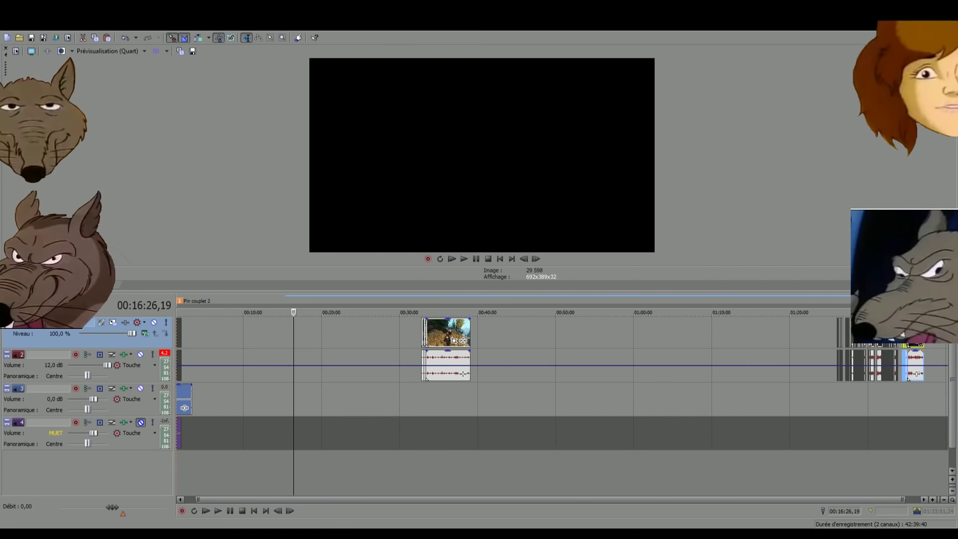
Shift the clips from 01:33:23 to 01:33:45 left so they sit back to back
{"action": "left_click", "coordinate": [901, 443]}
{"action": "scroll", "coordinate": [865, 441], "scroll_direction": "up", "scroll_amount": 6}
{"action": "scroll", "coordinate": [865, 440], "scroll_direction": "up", "scroll_amount": 6}
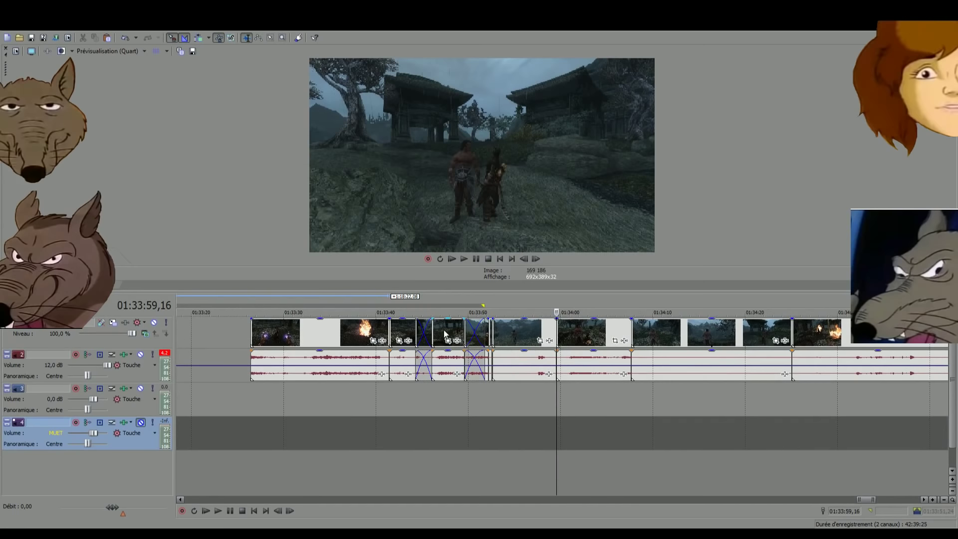
{"action": "left_click", "coordinate": [444, 334]}
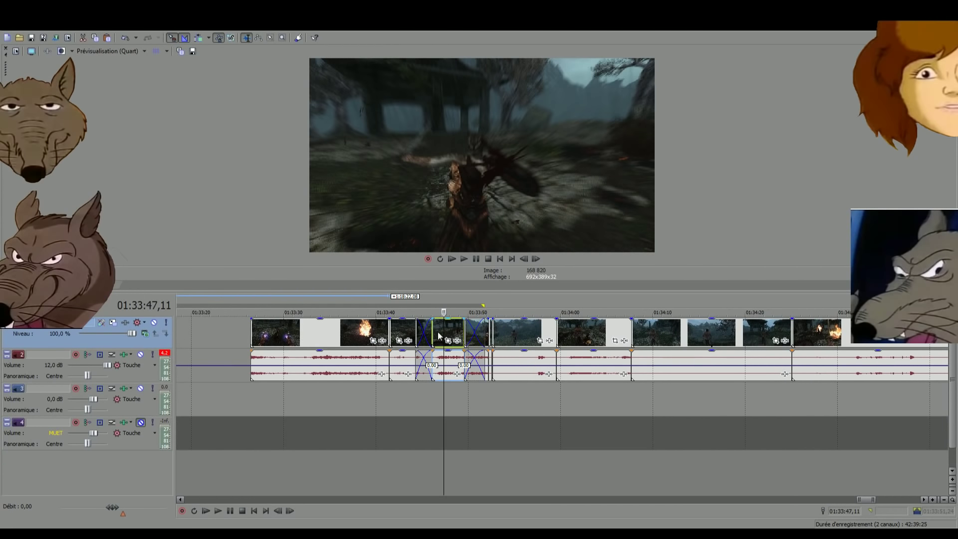
{"action": "left_click", "coordinate": [397, 334]}
{"action": "left_click", "coordinate": [359, 335], "text": "shift"}
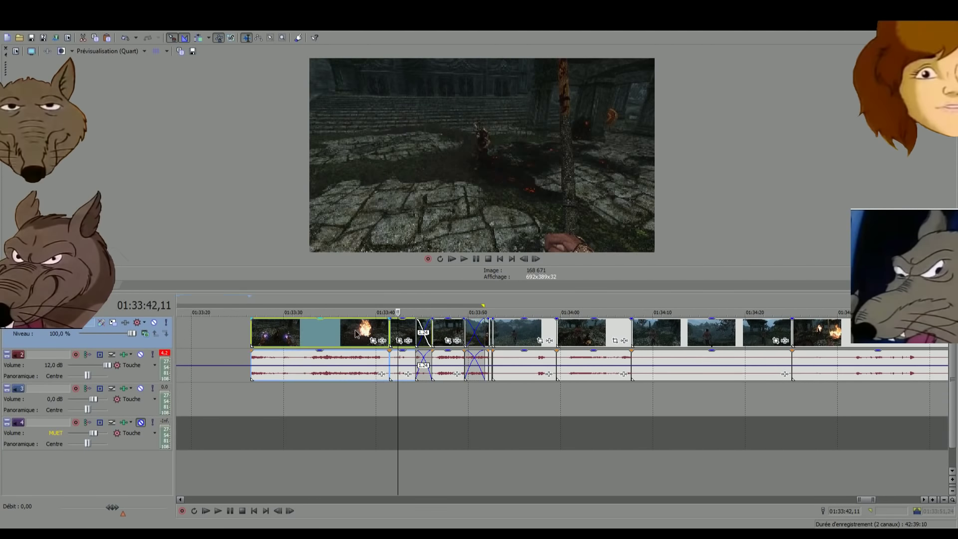
{"action": "left_click_drag", "start_coordinate": [359, 334], "coordinate": [309, 337]}
{"action": "left_click", "coordinate": [456, 338]}
{"action": "left_click_drag", "start_coordinate": [431, 330], "coordinate": [405, 327]}
Scrub the timeline between 00:32:46 and 00:37:55 to review the rearranged clips
{"action": "scroll", "coordinate": [397, 414], "scroll_direction": "down", "scroll_amount": 5}
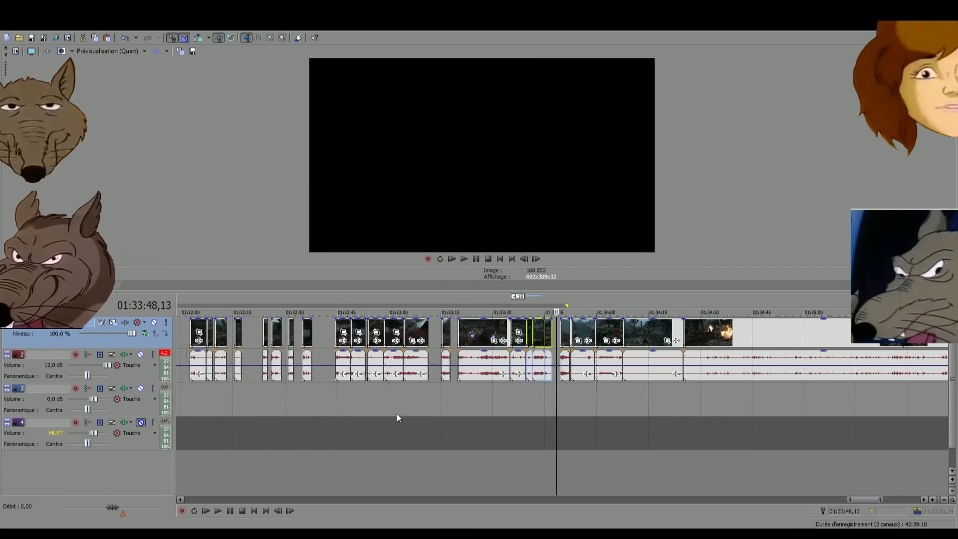
{"action": "scroll", "coordinate": [482, 432], "scroll_direction": "down", "scroll_amount": 2}
{"action": "left_click", "coordinate": [724, 447]}
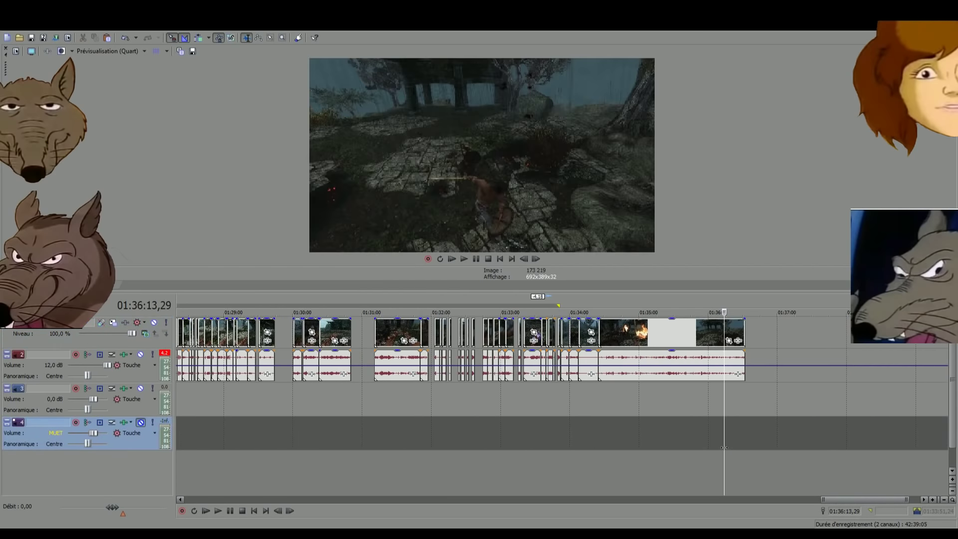
{"action": "scroll", "coordinate": [720, 447], "scroll_direction": "down", "scroll_amount": 6}
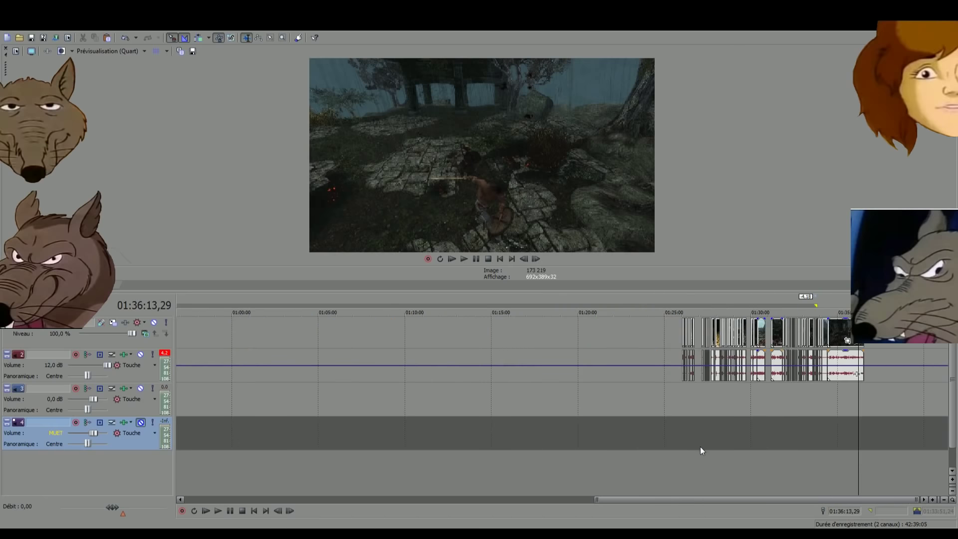
{"action": "left_click", "coordinate": [448, 423]}
{"action": "scroll", "coordinate": [448, 423], "scroll_direction": "up", "scroll_amount": 2}
{"action": "left_click", "coordinate": [459, 434]}
{"action": "left_click", "coordinate": [549, 436]}
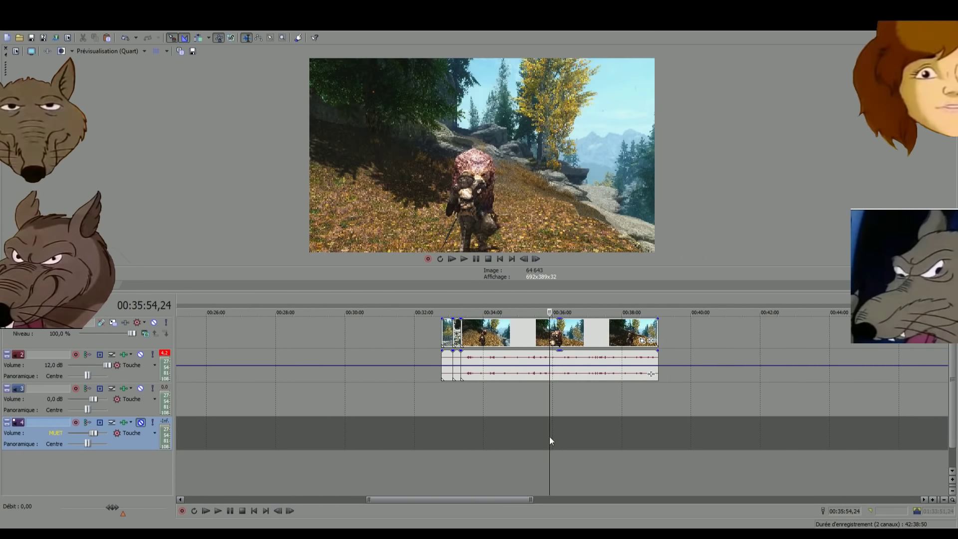
{"action": "left_click", "coordinate": [618, 422]}
{"action": "left_click", "coordinate": [475, 429]}
{"action": "left_click", "coordinate": [445, 429]}
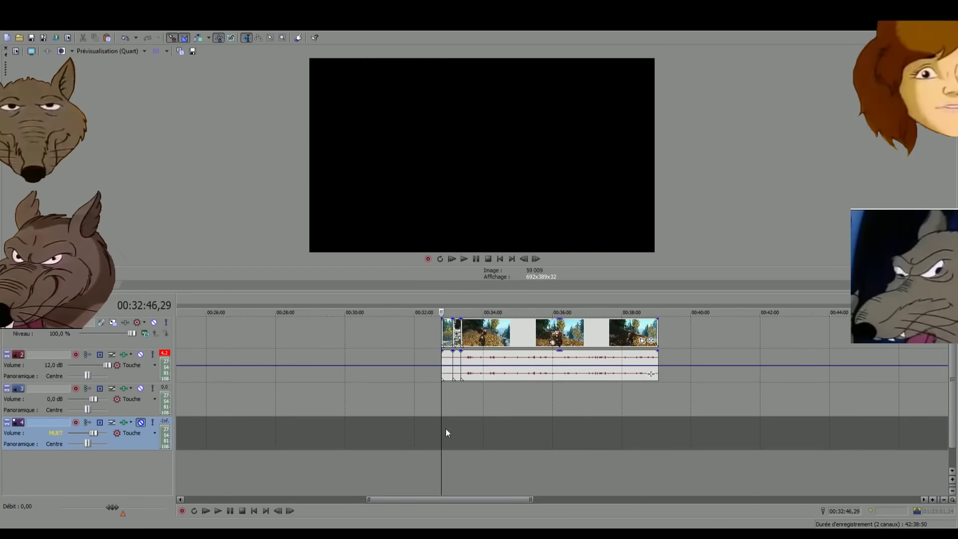
{"action": "scroll", "coordinate": [445, 429], "scroll_direction": "up", "scroll_amount": 3}
{"action": "left_click", "coordinate": [580, 428]}
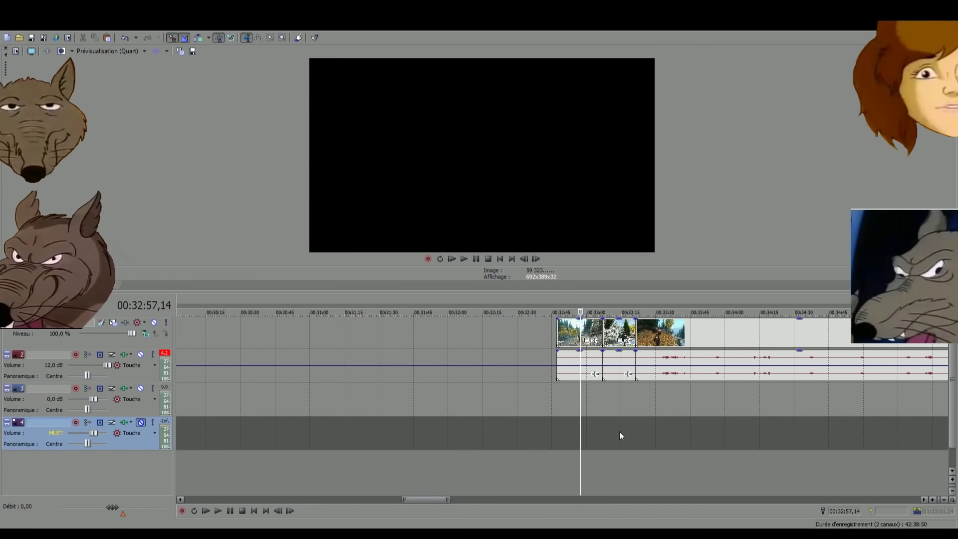
{"action": "left_click", "coordinate": [624, 436]}
{"action": "left_click", "coordinate": [685, 451]}
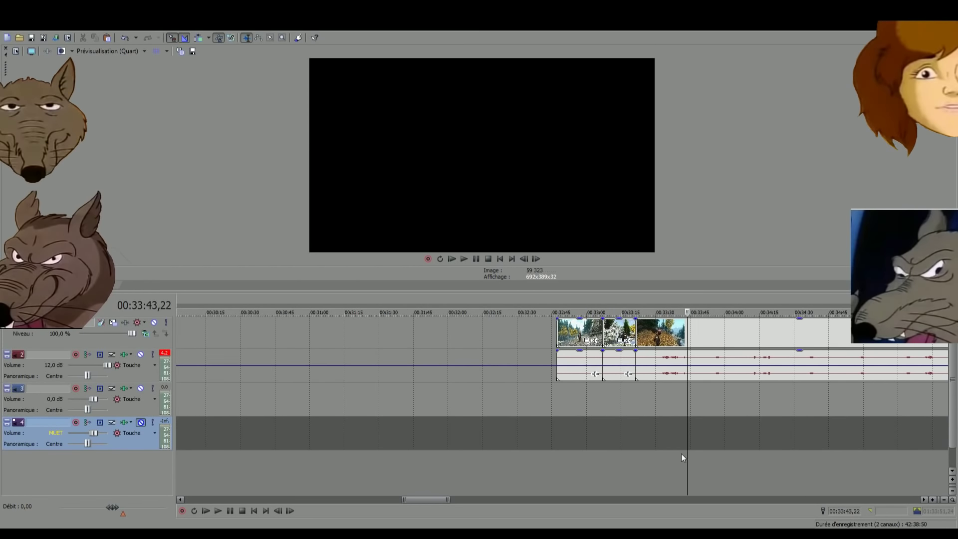
{"action": "scroll", "coordinate": [674, 461], "scroll_direction": "down", "scroll_amount": 3}
{"action": "scroll", "coordinate": [673, 466], "scroll_direction": "down", "scroll_amount": 5}
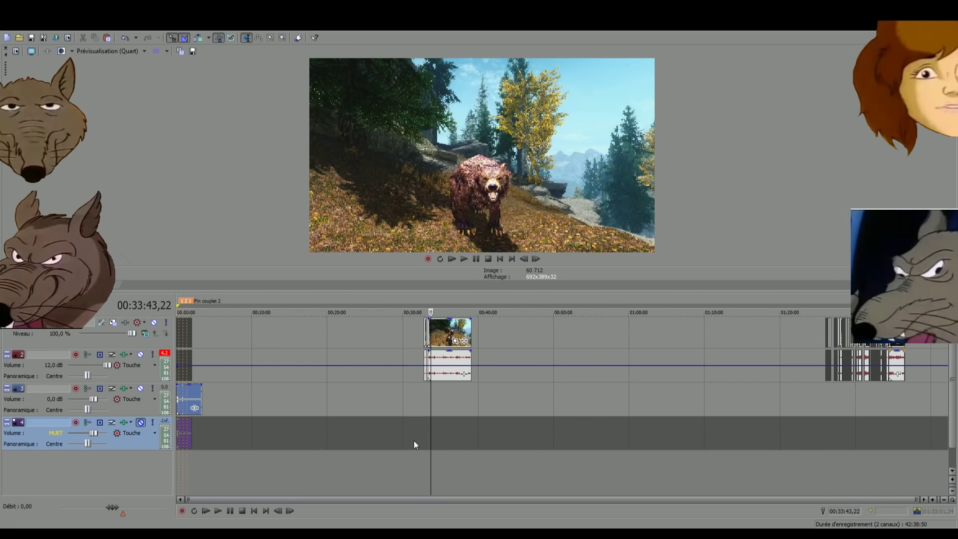